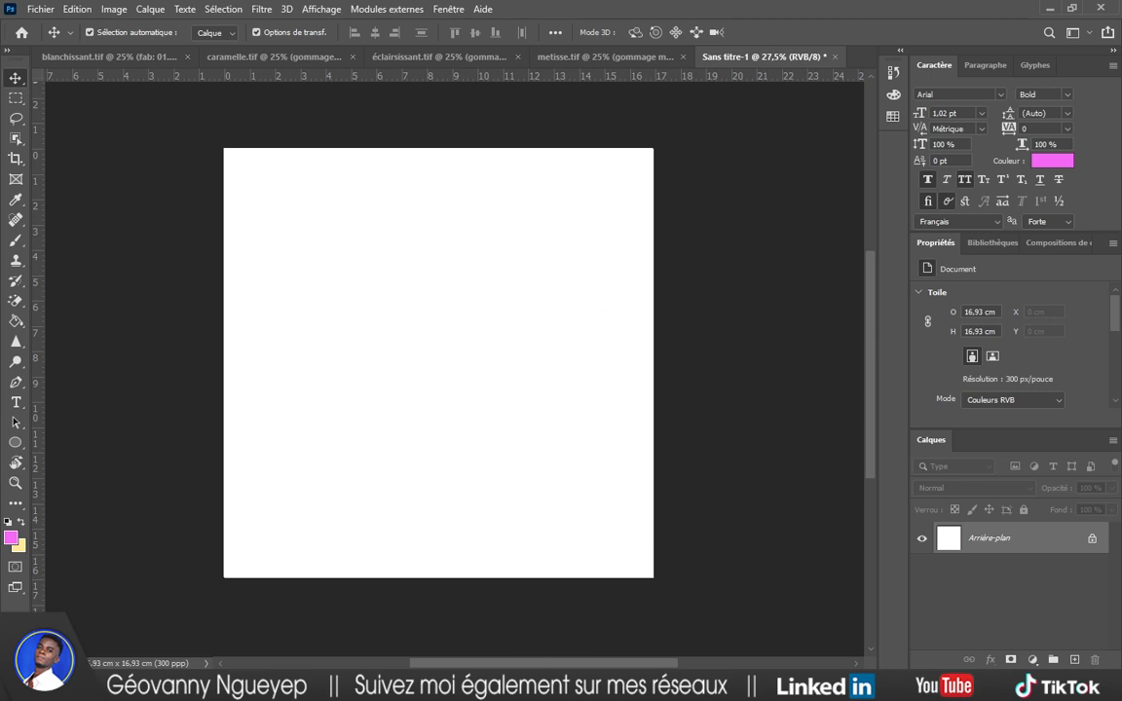
Place dark-room-with-light-background.jpg on the canvas and scale it up to fill the whole square.
{"action": "mouse_move", "coordinate": [523, 693]}
{"action": "left_click", "coordinate": [479, 573]}
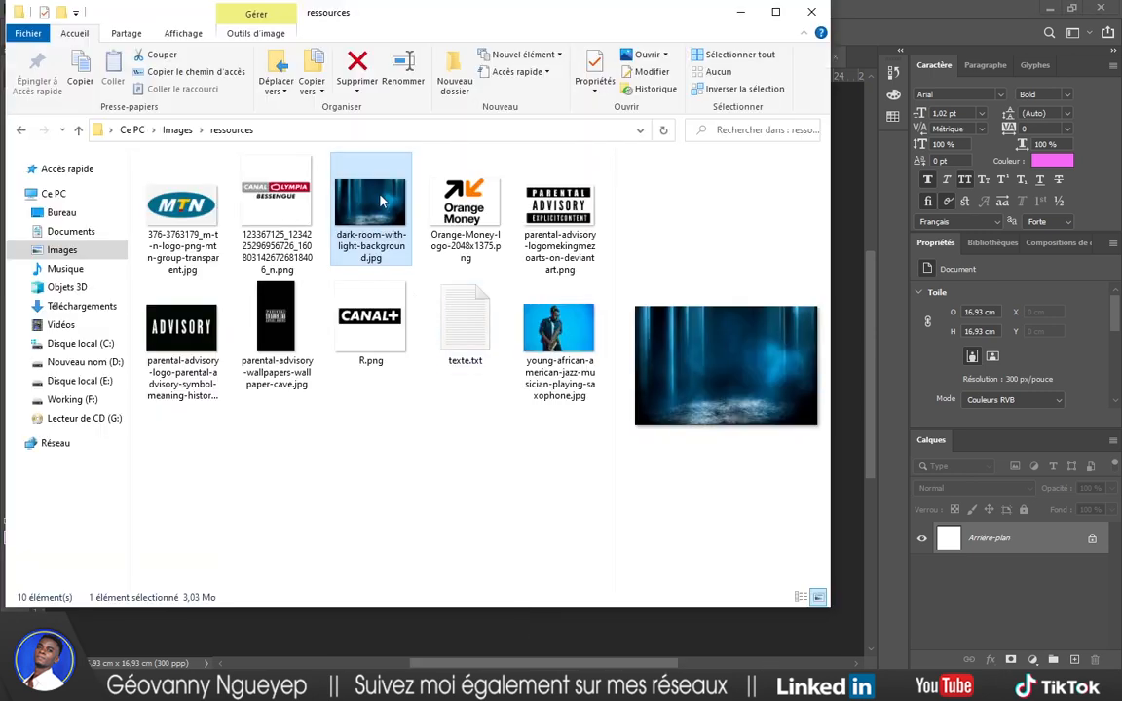
{"action": "left_click_drag", "start_coordinate": [560, 39], "coordinate": [408, 360]}
{"action": "left_click_drag", "start_coordinate": [252, 515], "coordinate": [438, 253]}
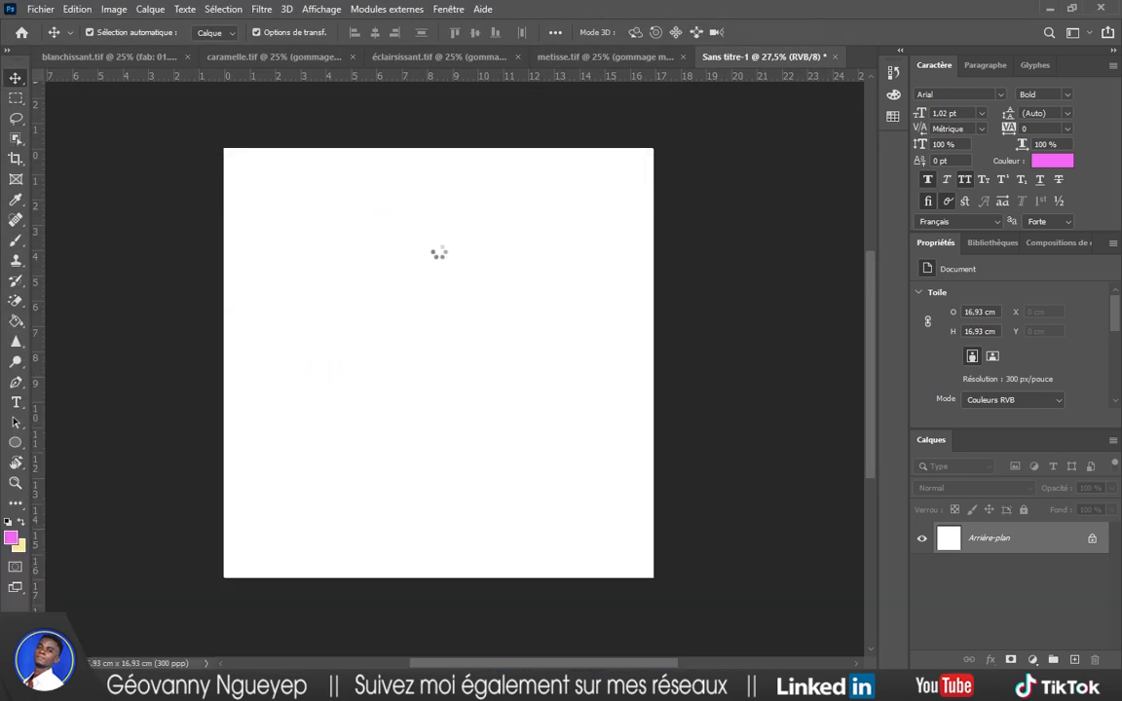
{"action": "left_click_drag", "start_coordinate": [652, 223], "coordinate": [758, 130]}
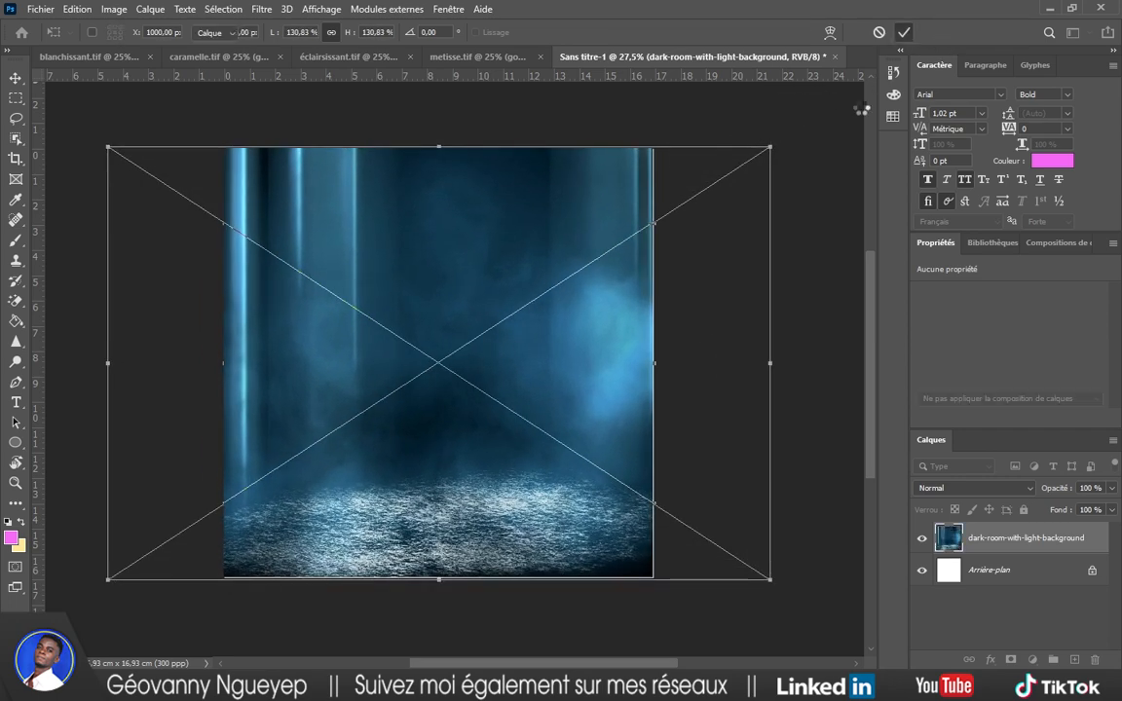
{"action": "left_click", "coordinate": [904, 32]}
{"action": "scroll", "coordinate": [513, 325], "scroll_direction": "up", "scroll_amount": 1}
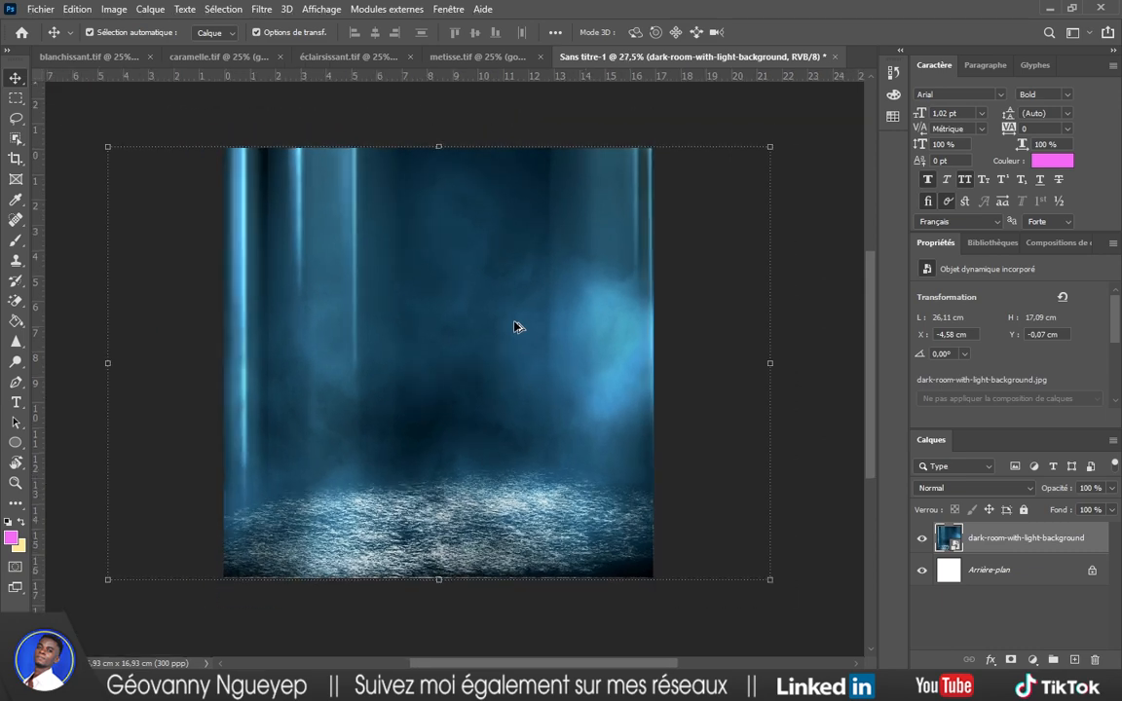
Apply a Tilt-Shift blur with the focus band lowered to the floor, 55 px blur, 19% distortion.
{"action": "left_click", "coordinate": [261, 10]}
{"action": "mouse_move", "coordinate": [350, 268]}
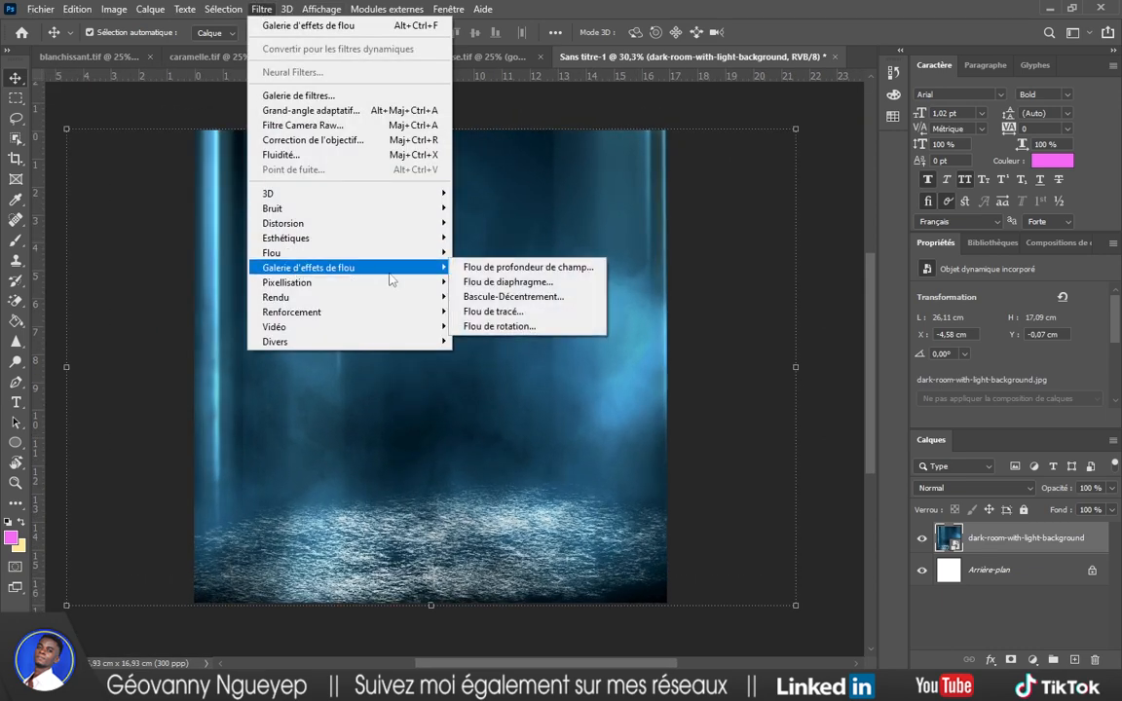
{"action": "left_click", "coordinate": [490, 305]}
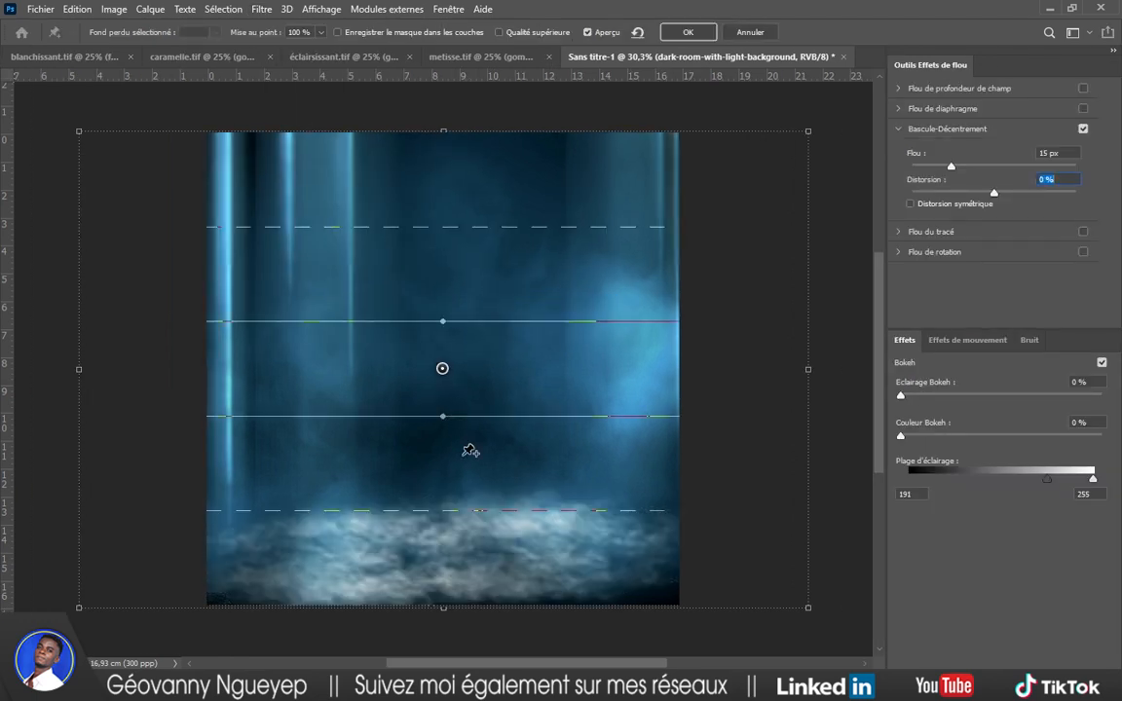
{"action": "left_click_drag", "start_coordinate": [443, 369], "coordinate": [446, 489]}
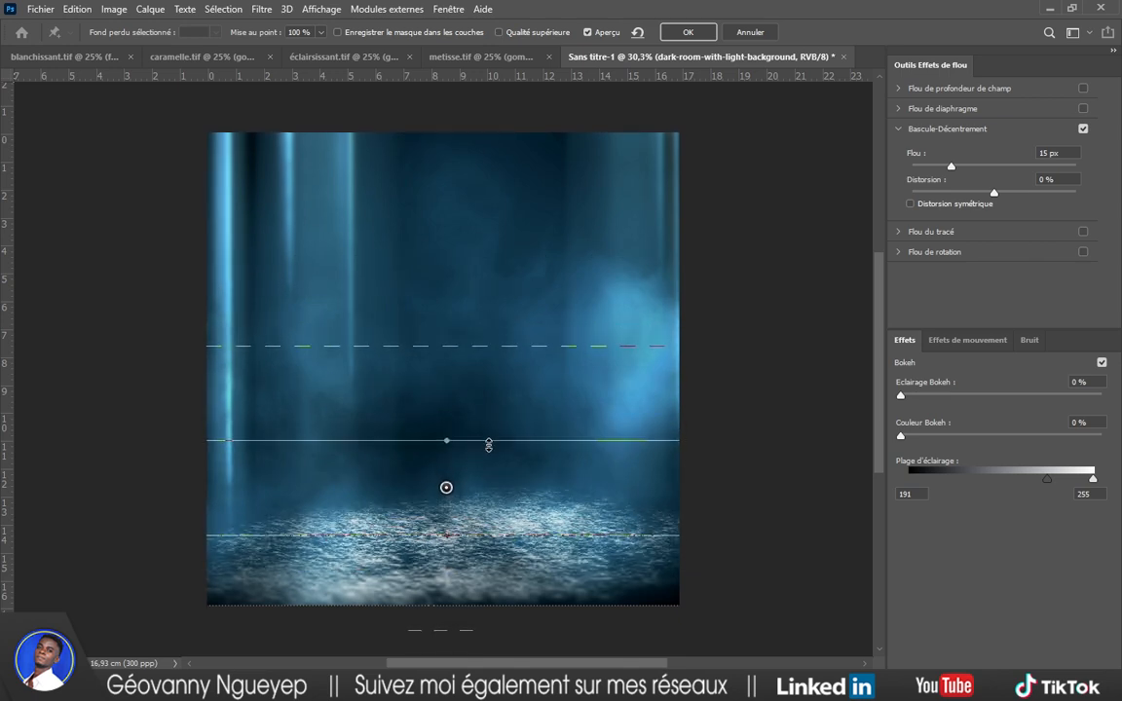
{"action": "left_click_drag", "start_coordinate": [489, 445], "coordinate": [481, 487]}
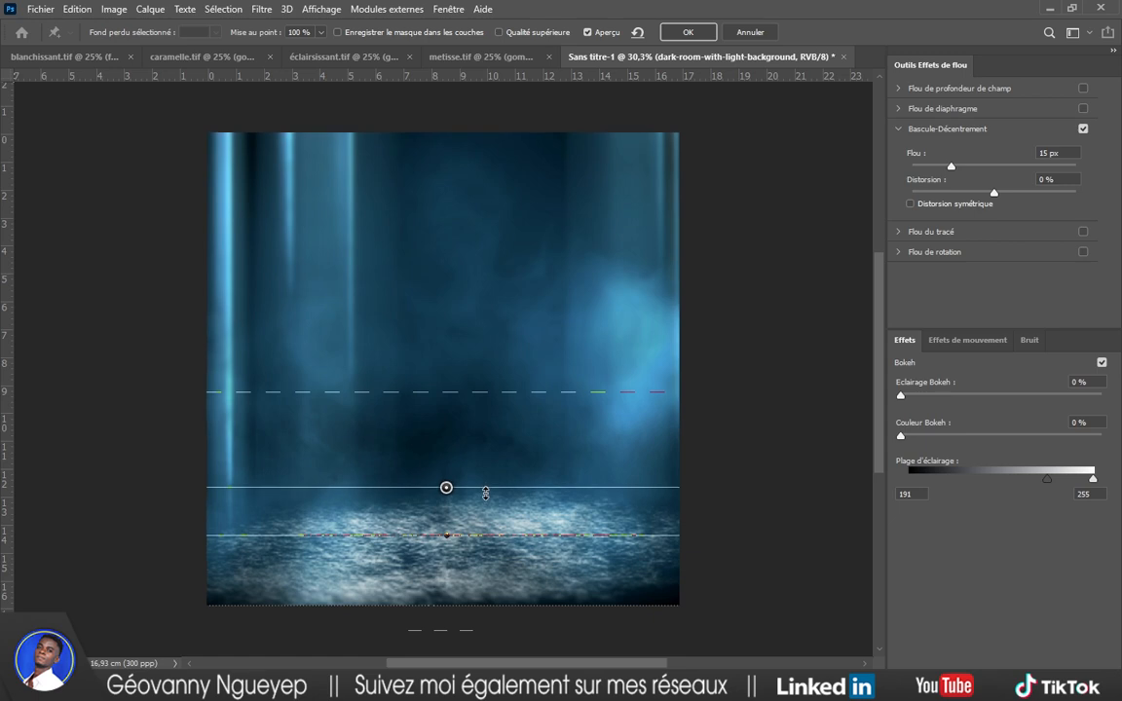
{"action": "left_click_drag", "start_coordinate": [478, 536], "coordinate": [474, 617]}
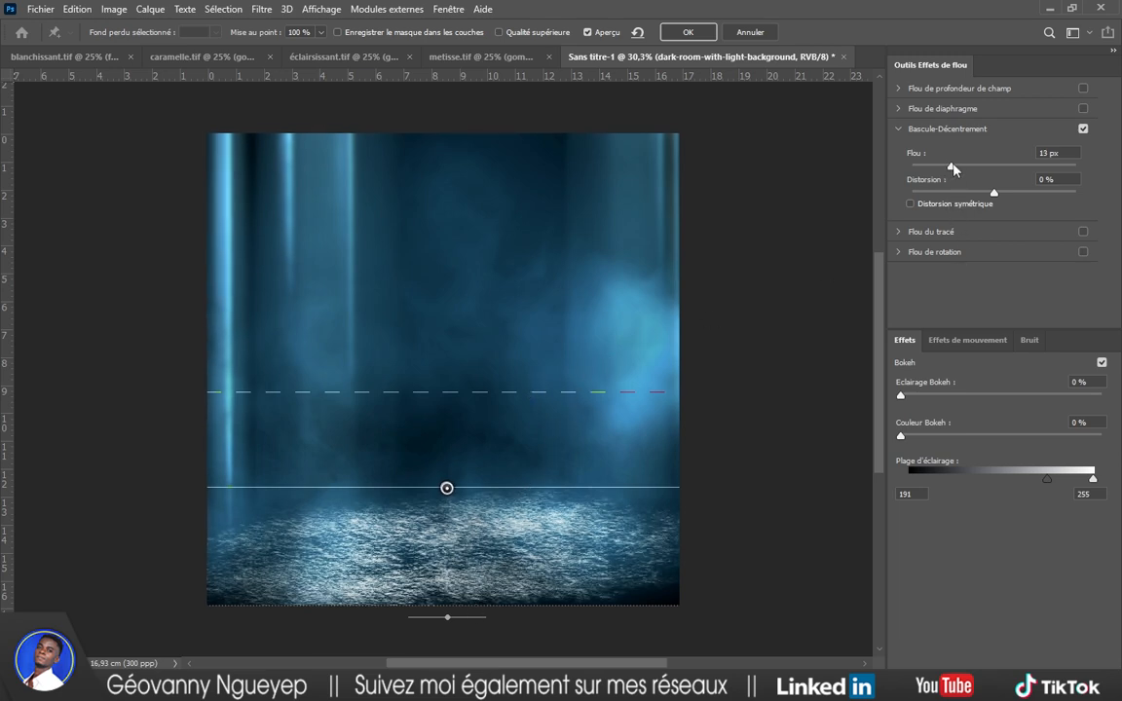
{"action": "left_click_drag", "start_coordinate": [952, 167], "coordinate": [1011, 196]}
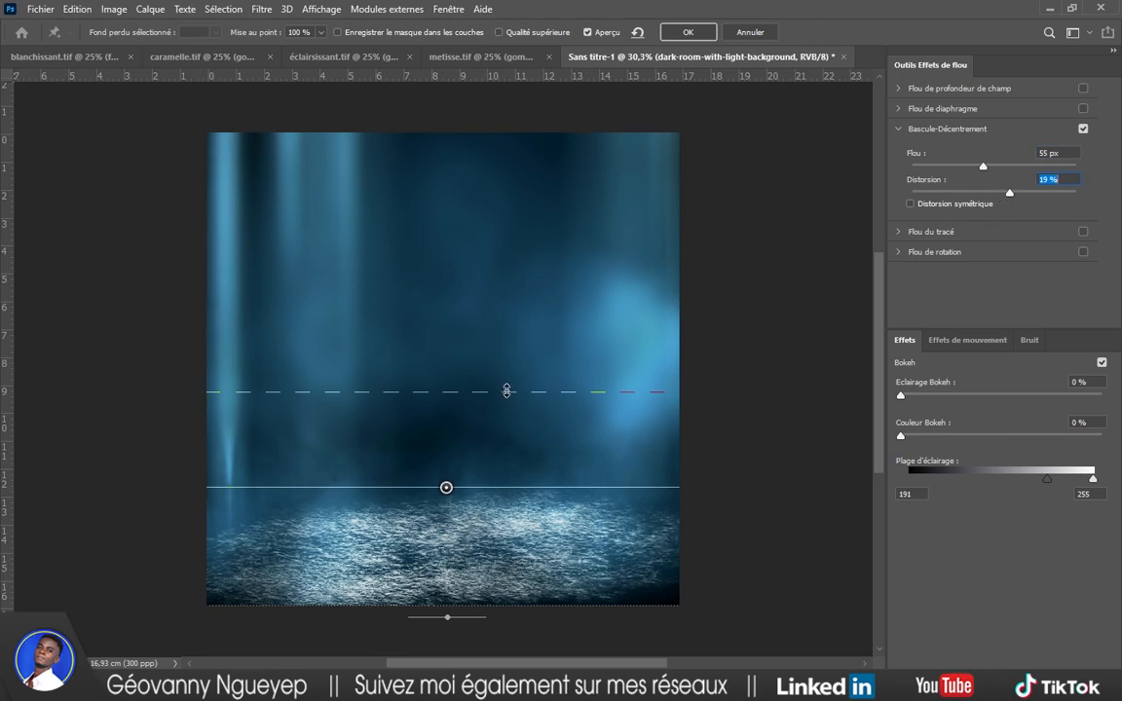
{"action": "left_click_drag", "start_coordinate": [506, 390], "coordinate": [514, 326]}
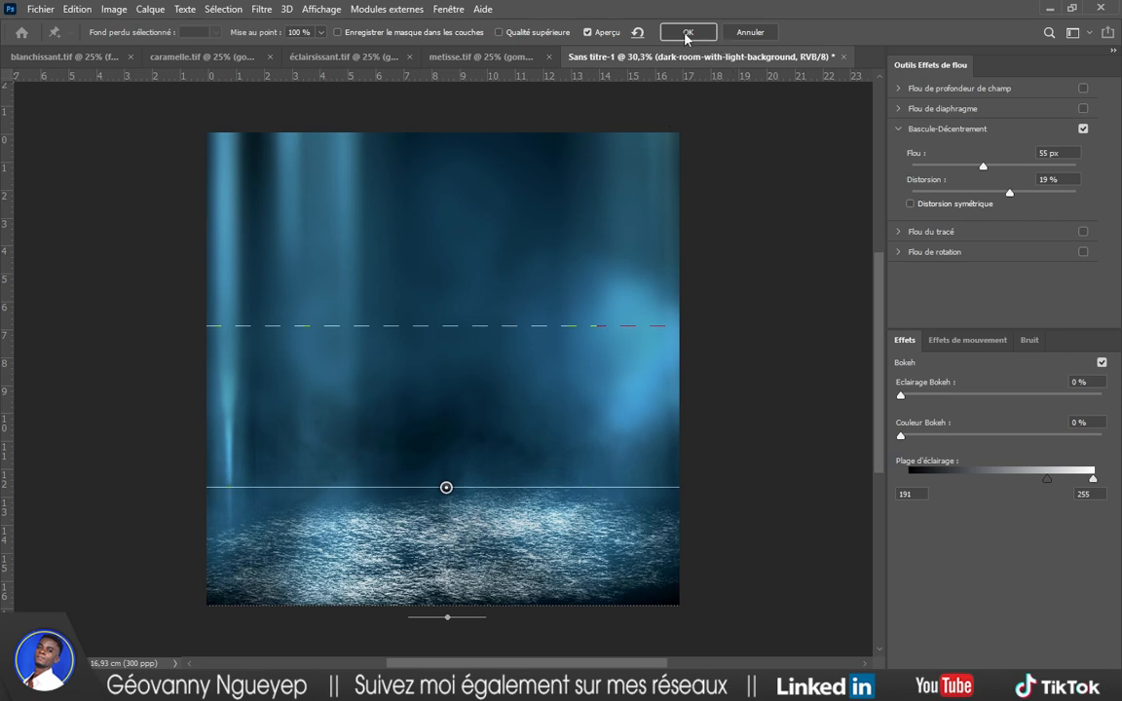
{"action": "left_click", "coordinate": [687, 34]}
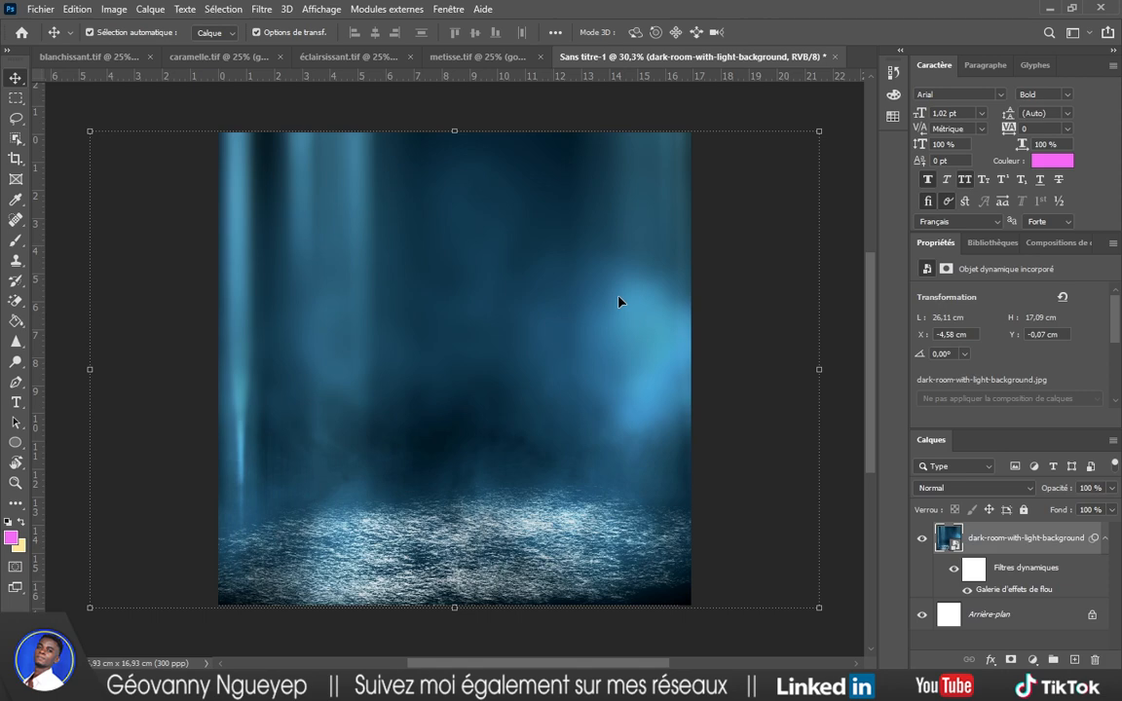
Toggle the blur smart filter off and on to compare, then deselect the stage layer.
{"action": "scroll", "coordinate": [619, 308], "scroll_direction": "down", "scroll_amount": 3}
{"action": "scroll", "coordinate": [615, 312], "scroll_direction": "up", "scroll_amount": 3}
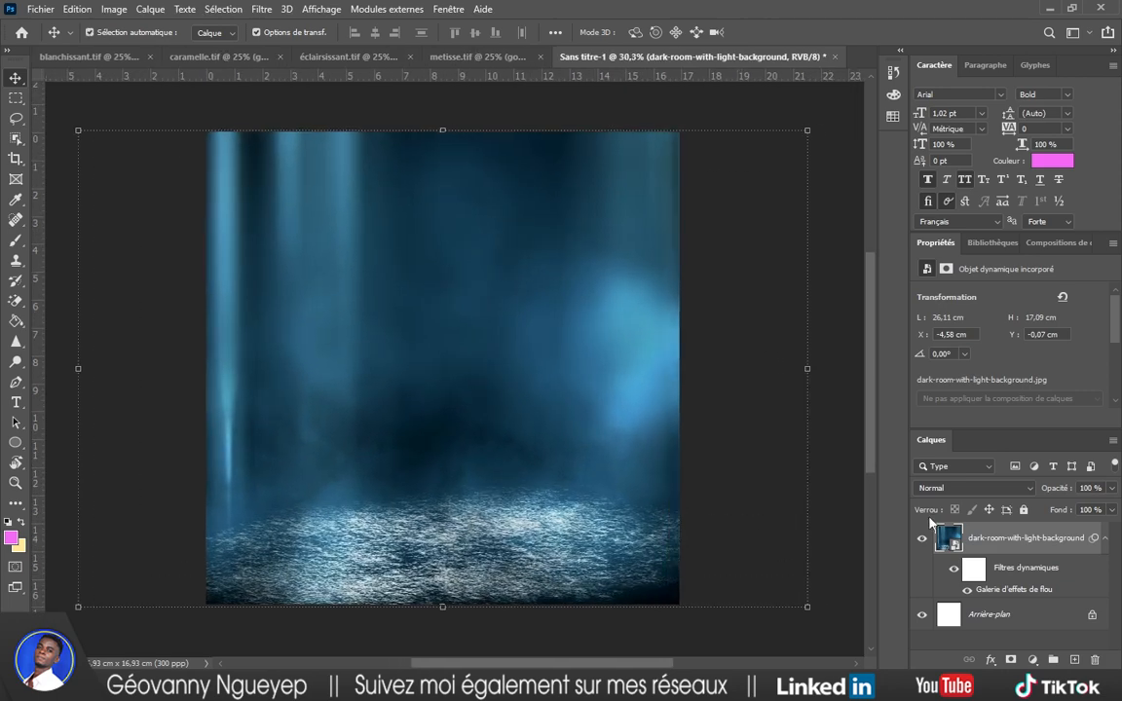
{"action": "left_click", "coordinate": [953, 572]}
{"action": "left_click", "coordinate": [953, 573]}
{"action": "left_click", "coordinate": [953, 573]}
{"action": "left_click", "coordinate": [953, 573]}
{"action": "left_click", "coordinate": [836, 563]}
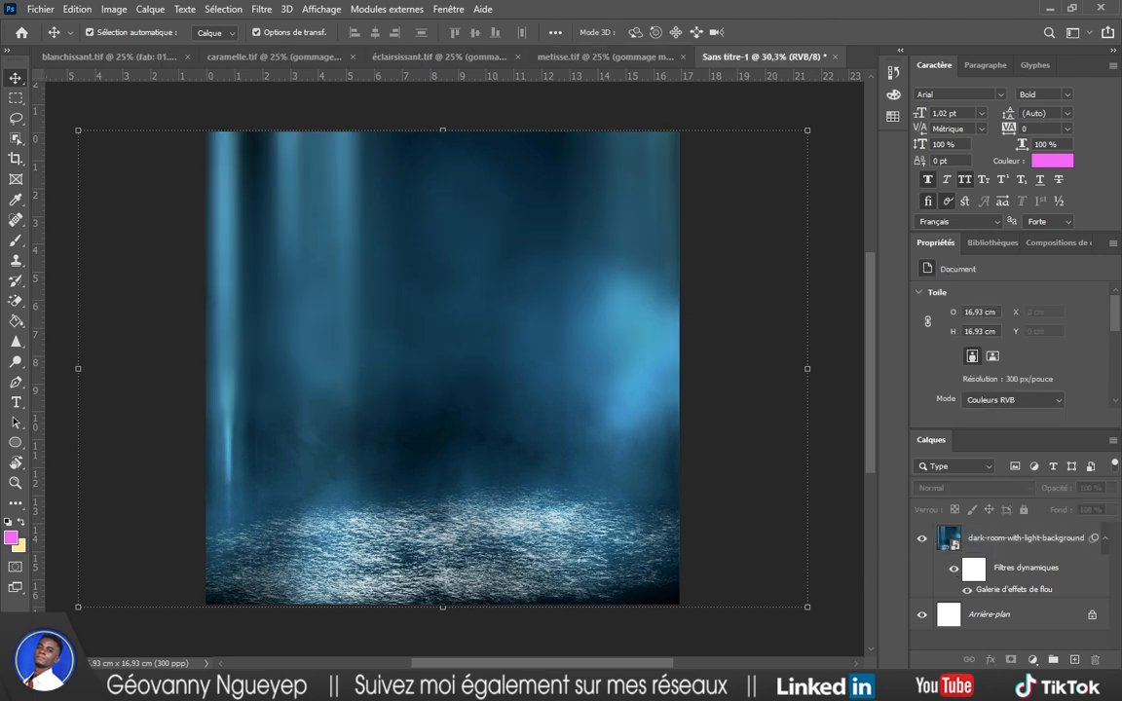
Open young-african-american-jazz-musician-playing-saxophone.jpg from the ressources folder as its own document.
{"action": "mouse_move", "coordinate": [552, 687]}
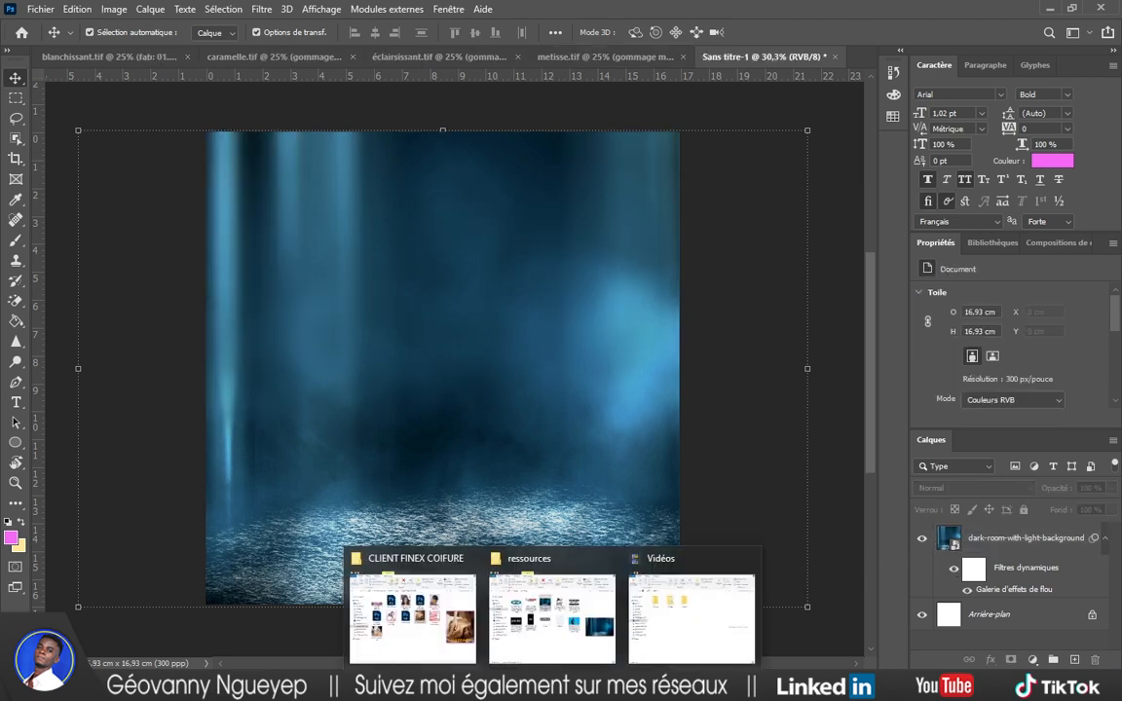
{"action": "left_click", "coordinate": [538, 660]}
{"action": "left_click_drag", "start_coordinate": [295, 343], "coordinate": [313, 240]}
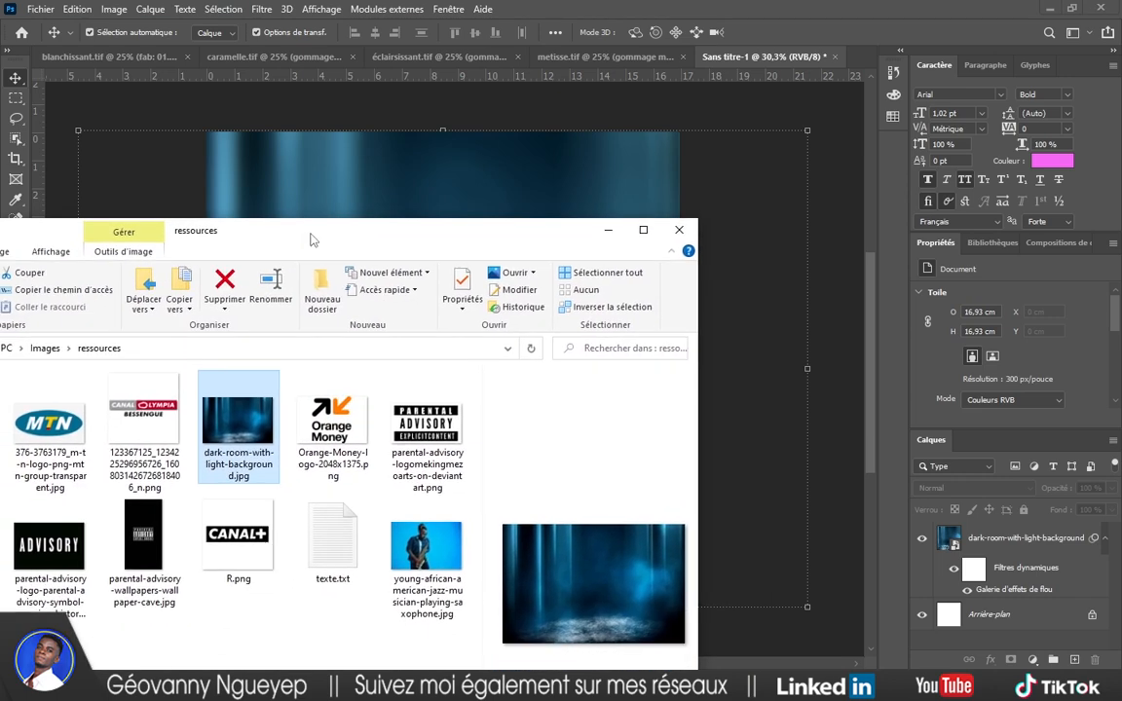
{"action": "left_click_drag", "start_coordinate": [425, 546], "coordinate": [859, 61]}
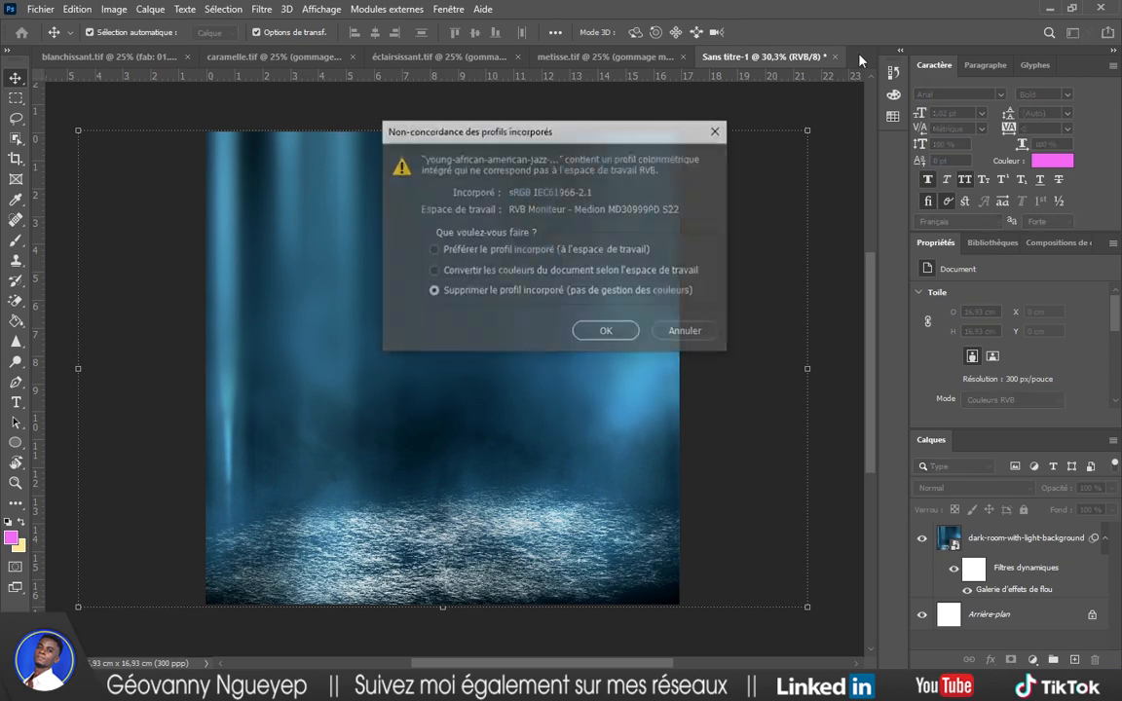
{"action": "left_click", "coordinate": [615, 339]}
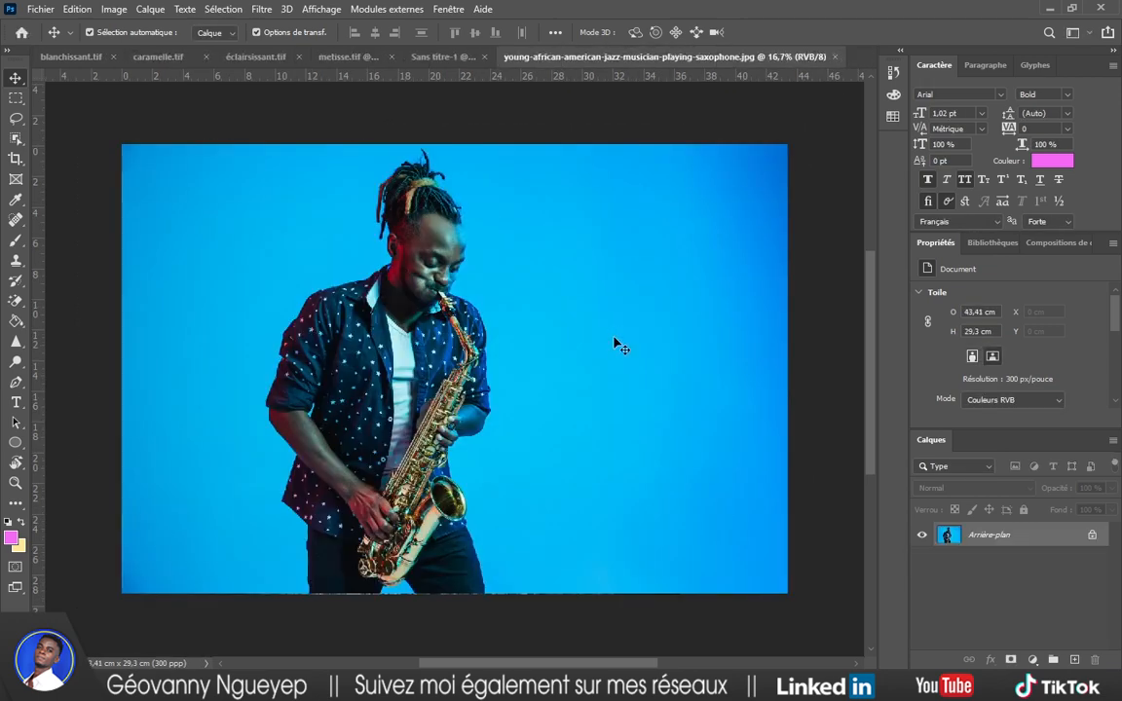
Unlock the Arrière-plan layer into Calque 0 and convert it to a smart object.
{"action": "double_click", "coordinate": [1005, 537]}
{"action": "key", "text": "Return"}
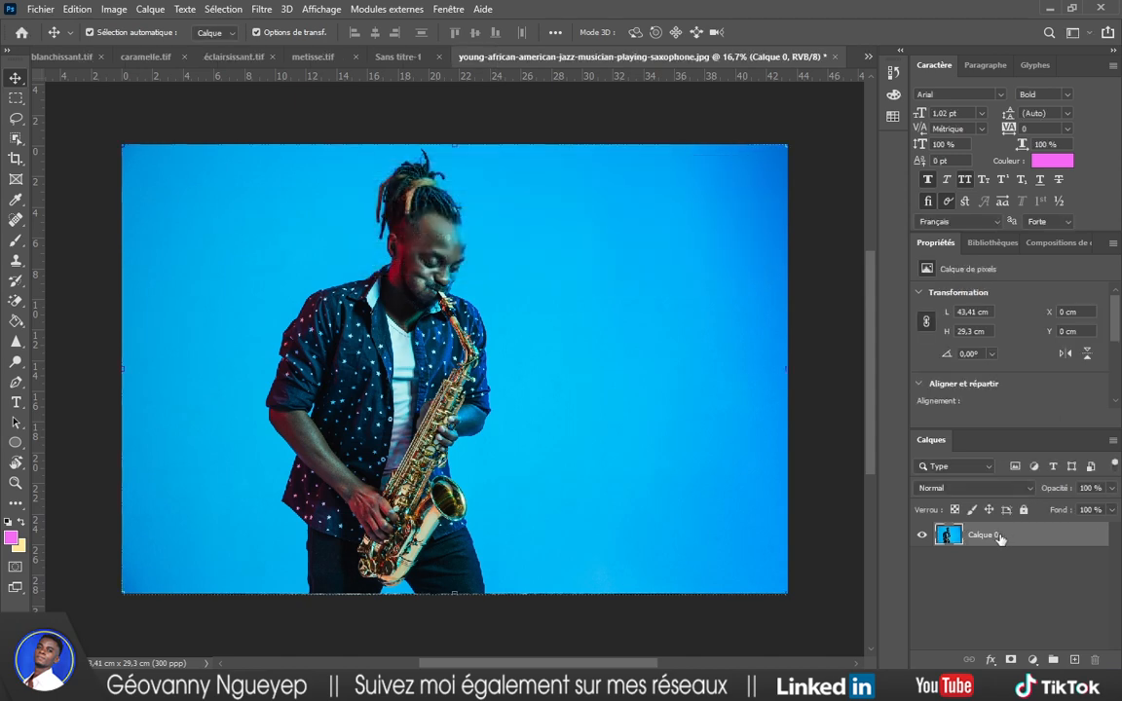
{"action": "right_click", "coordinate": [999, 537]}
{"action": "left_click", "coordinate": [807, 227]}
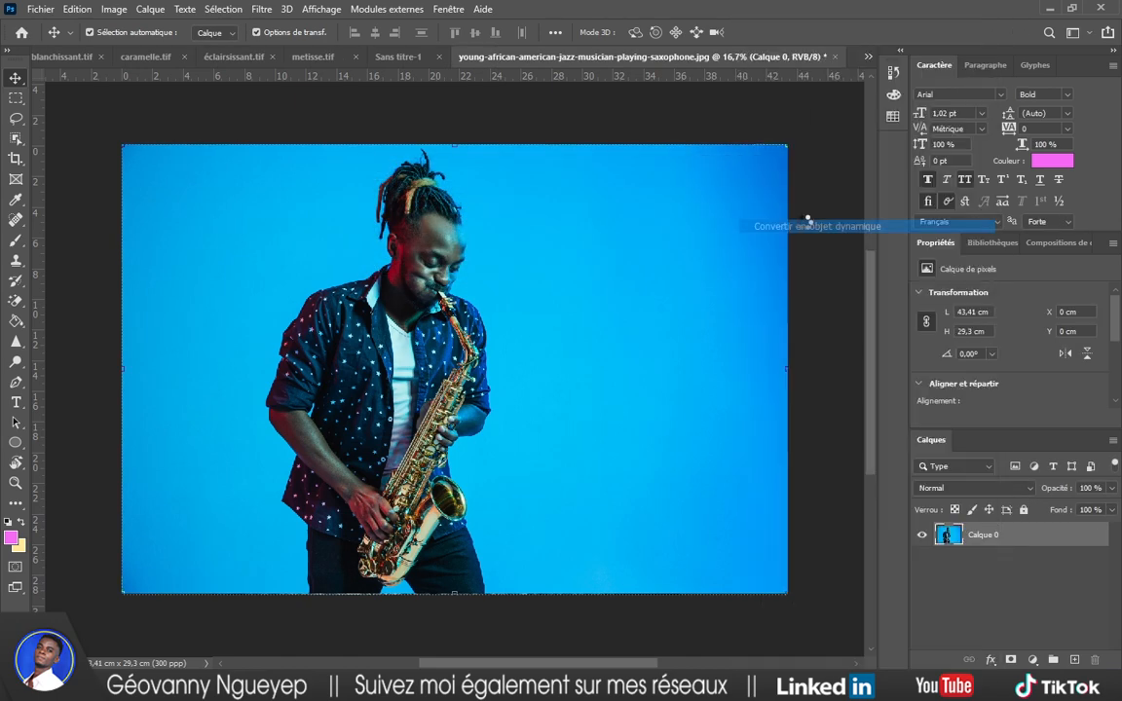
Select the saxophonist automatically with the Object Selection tool's Select Subject.
{"action": "left_click", "coordinate": [18, 142]}
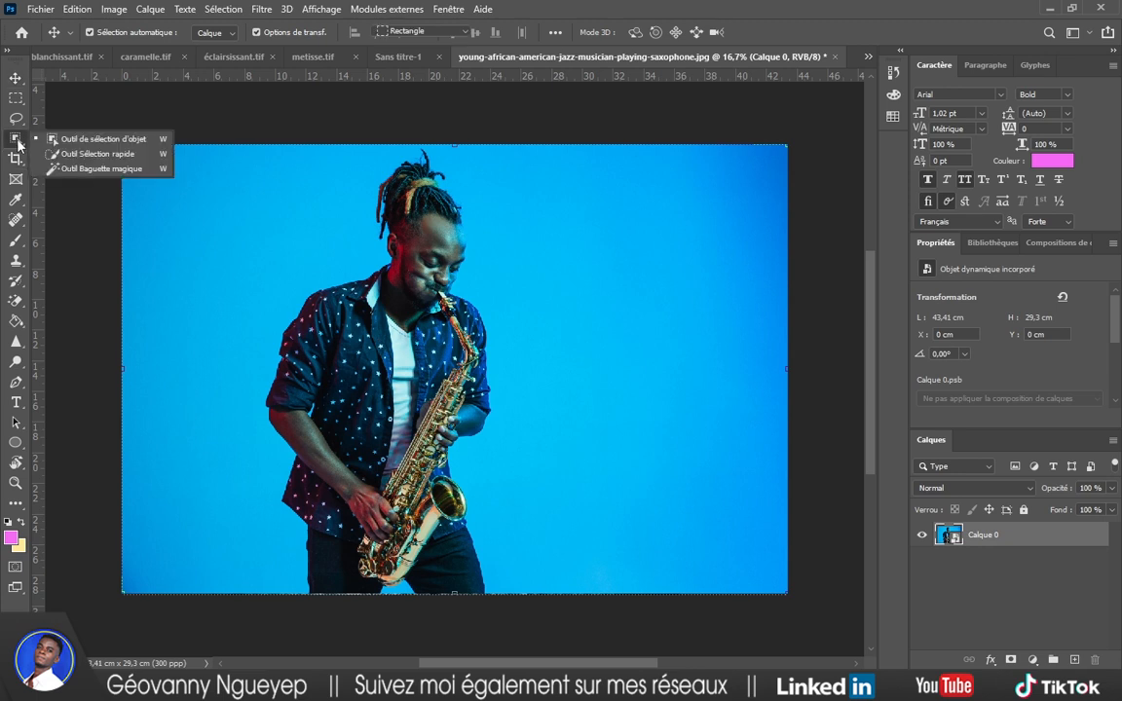
{"action": "left_click", "coordinate": [82, 142]}
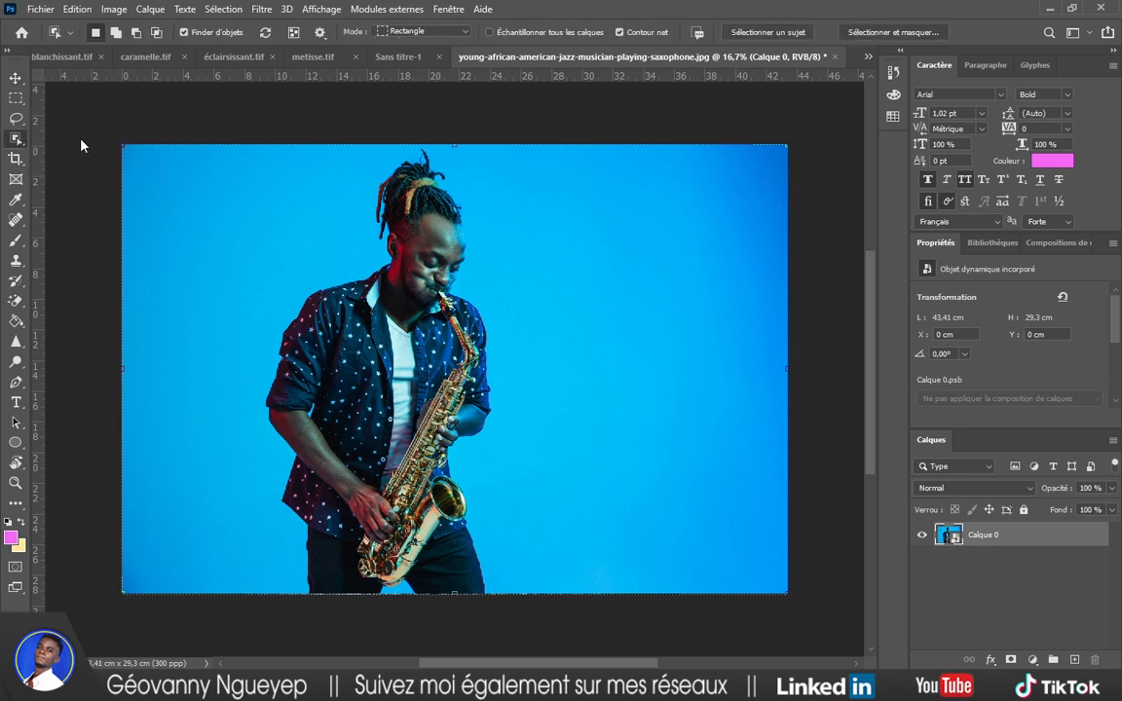
{"action": "left_click", "coordinate": [779, 37]}
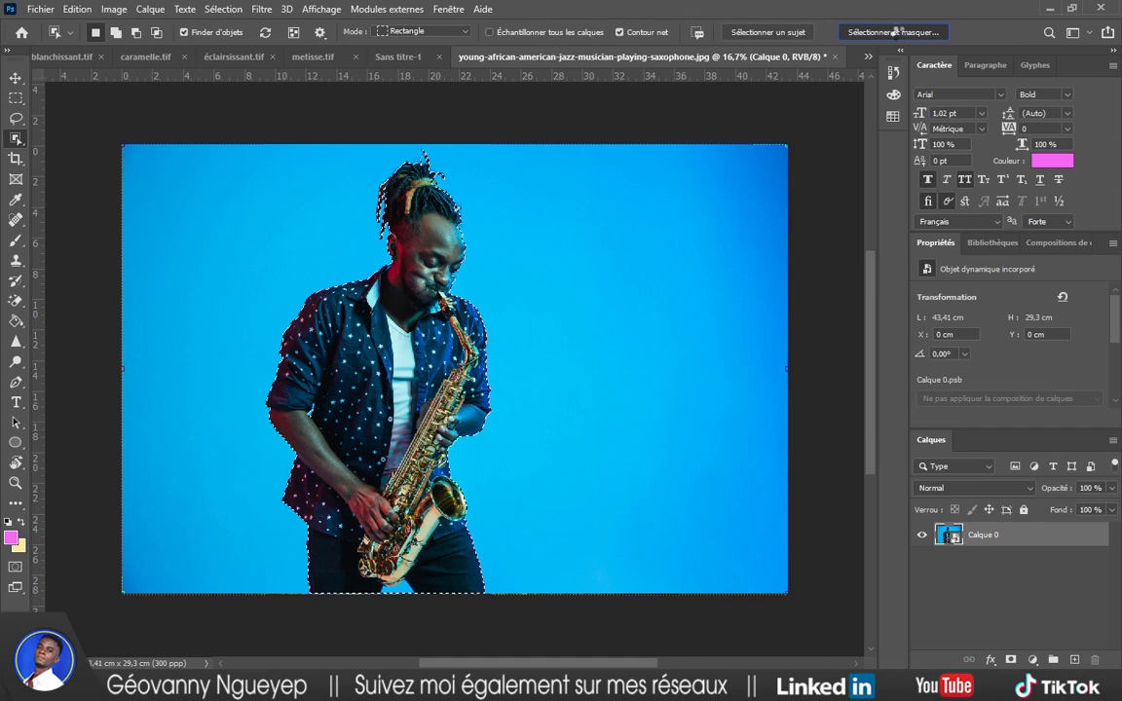
Refine the saxophonist selection in Select and Mask, subtracting along the edges with a 48 px brush.
{"action": "left_click", "coordinate": [899, 35]}
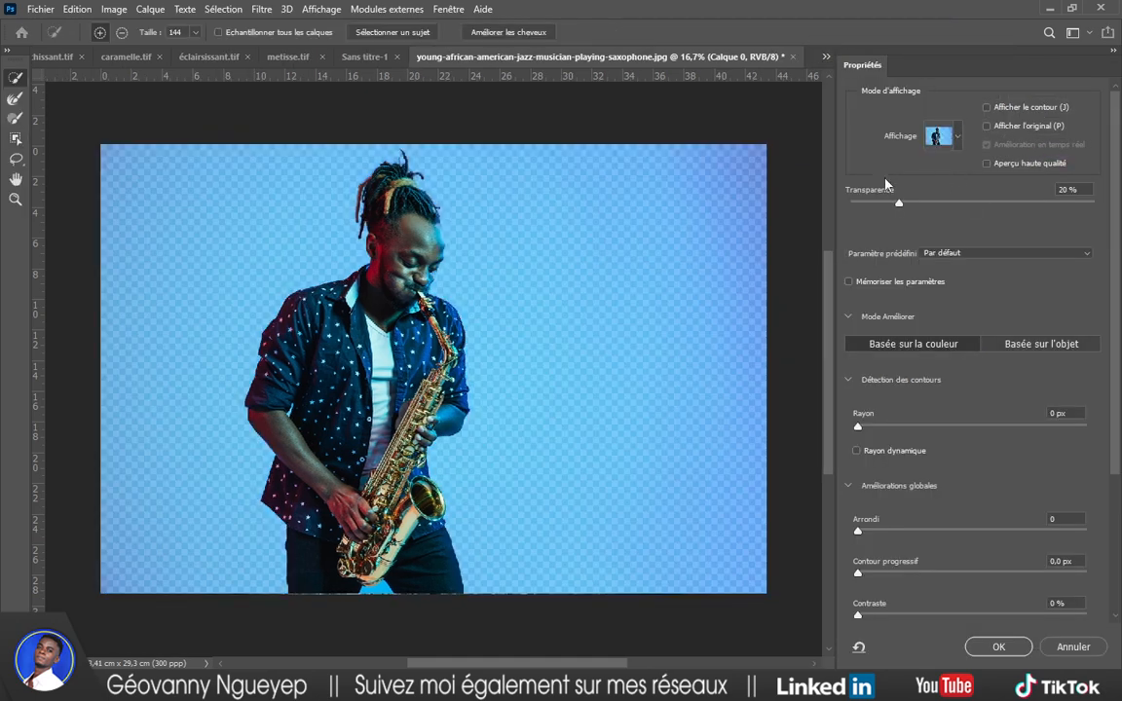
{"action": "left_click", "coordinate": [498, 33]}
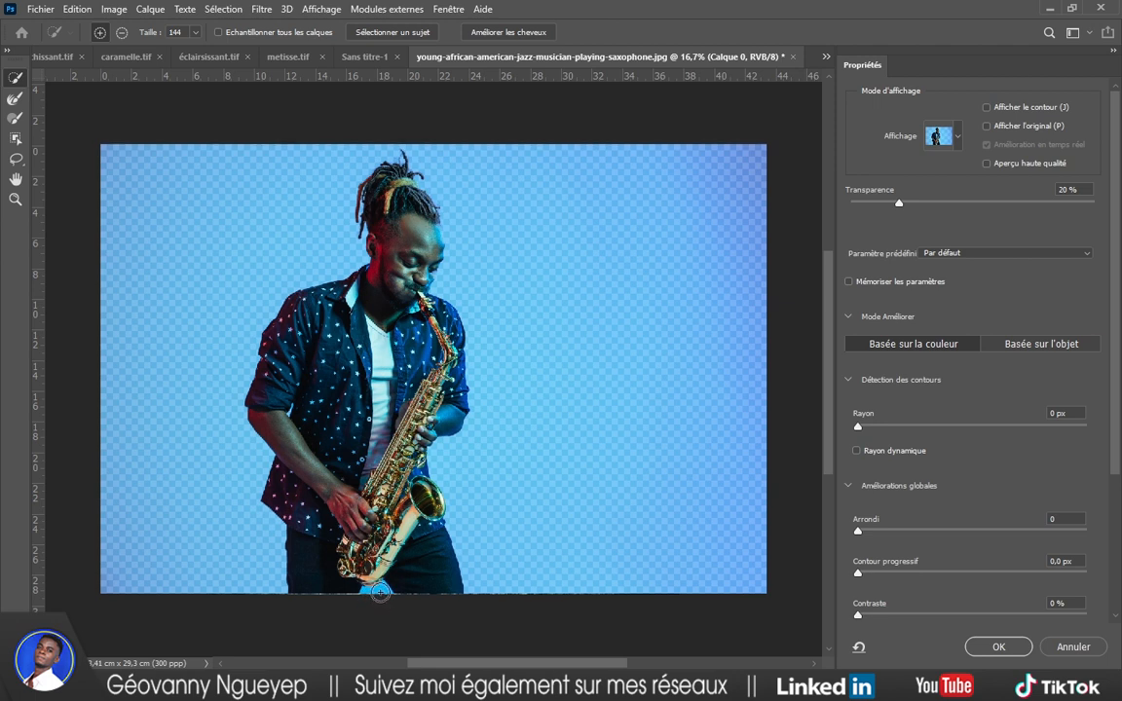
{"action": "key", "text": "alt"}
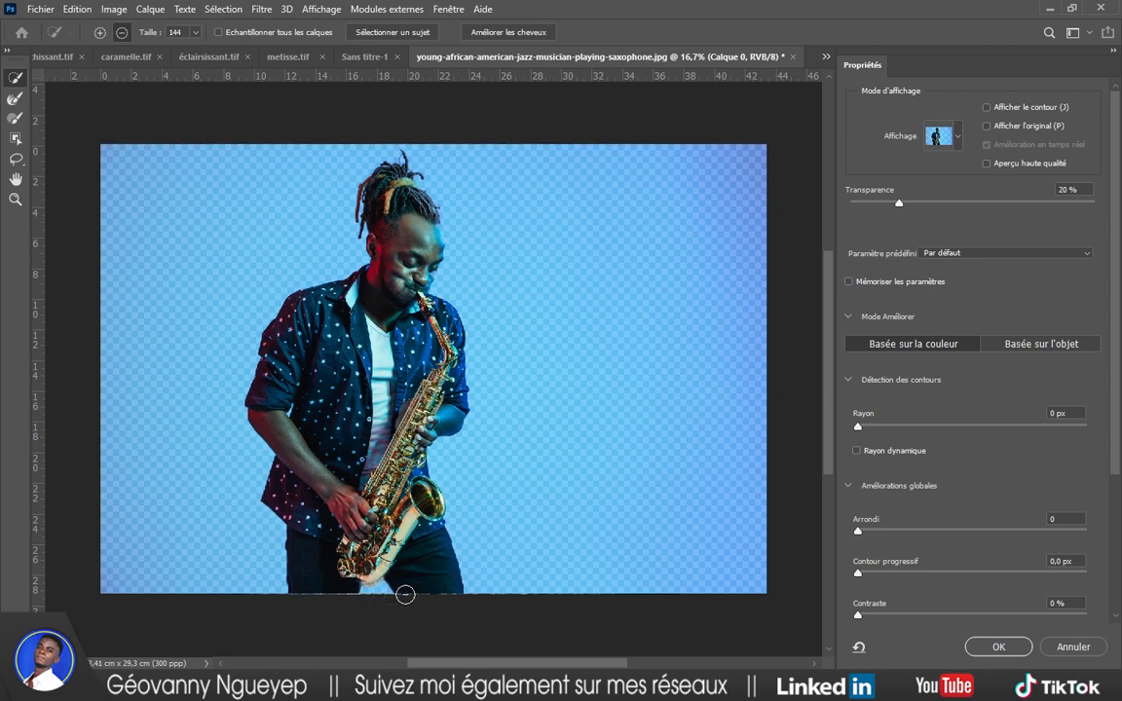
{"action": "left_click_drag", "start_coordinate": [383, 592], "coordinate": [367, 592]}
{"action": "scroll", "coordinate": [381, 592], "scroll_direction": "up", "scroll_amount": 5}
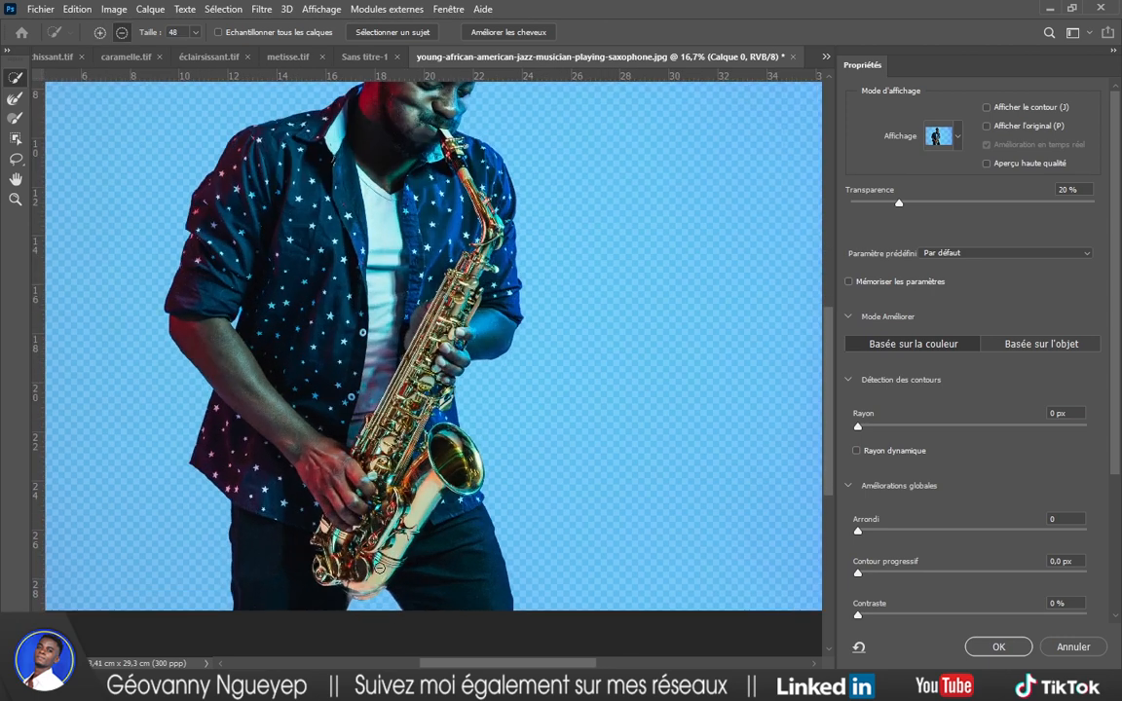
{"action": "scroll", "coordinate": [371, 546], "scroll_direction": "up", "scroll_amount": 2}
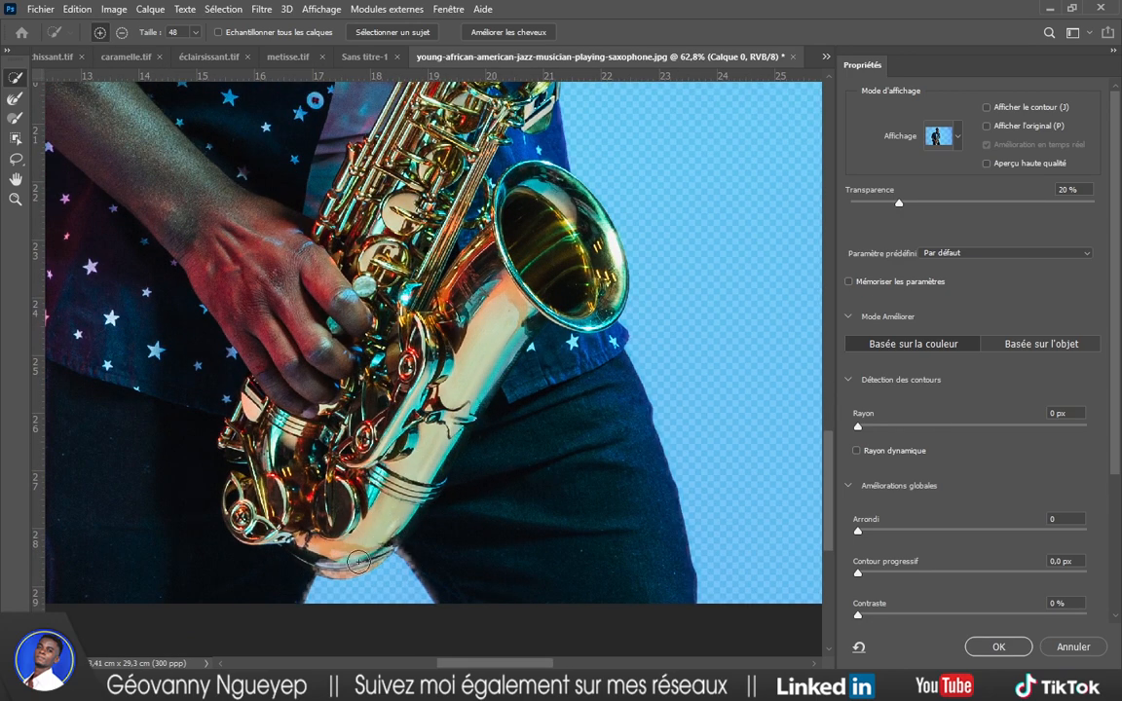
{"action": "scroll", "coordinate": [418, 529], "scroll_direction": "down", "scroll_amount": 6}
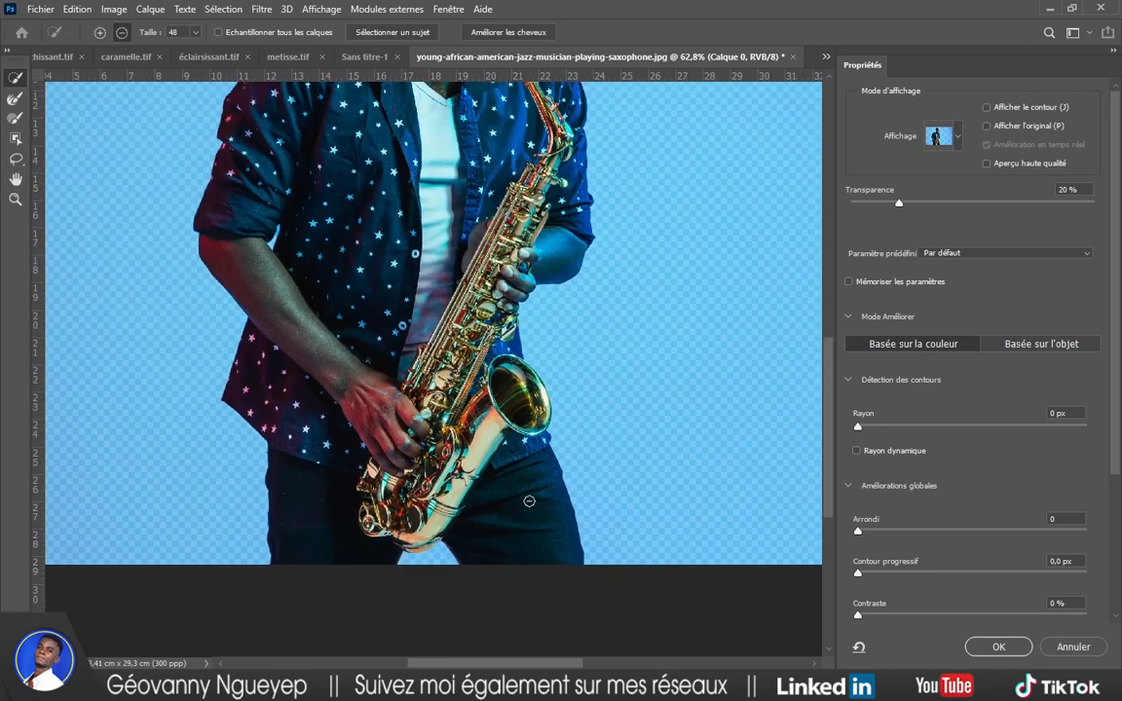
{"action": "scroll", "coordinate": [959, 495], "scroll_direction": "down", "scroll_amount": 4}
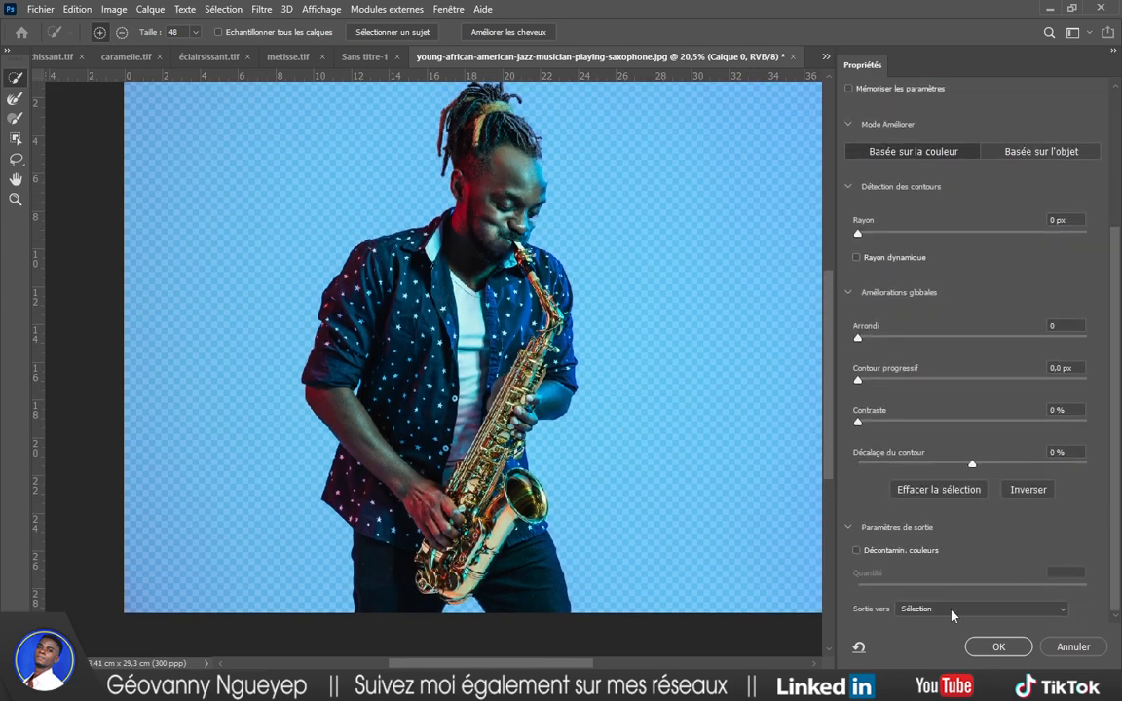
Output the refined selection as a layer mask on Calque 0.
{"action": "left_click", "coordinate": [952, 610]}
{"action": "left_click", "coordinate": [930, 606]}
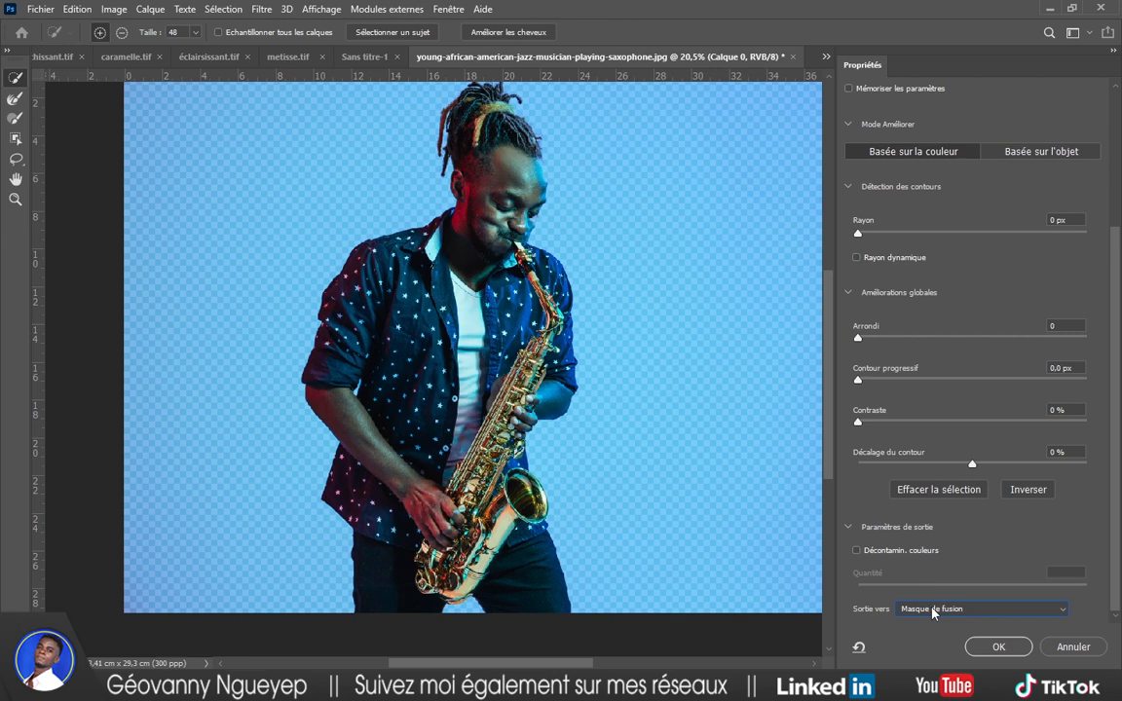
{"action": "left_click", "coordinate": [998, 647]}
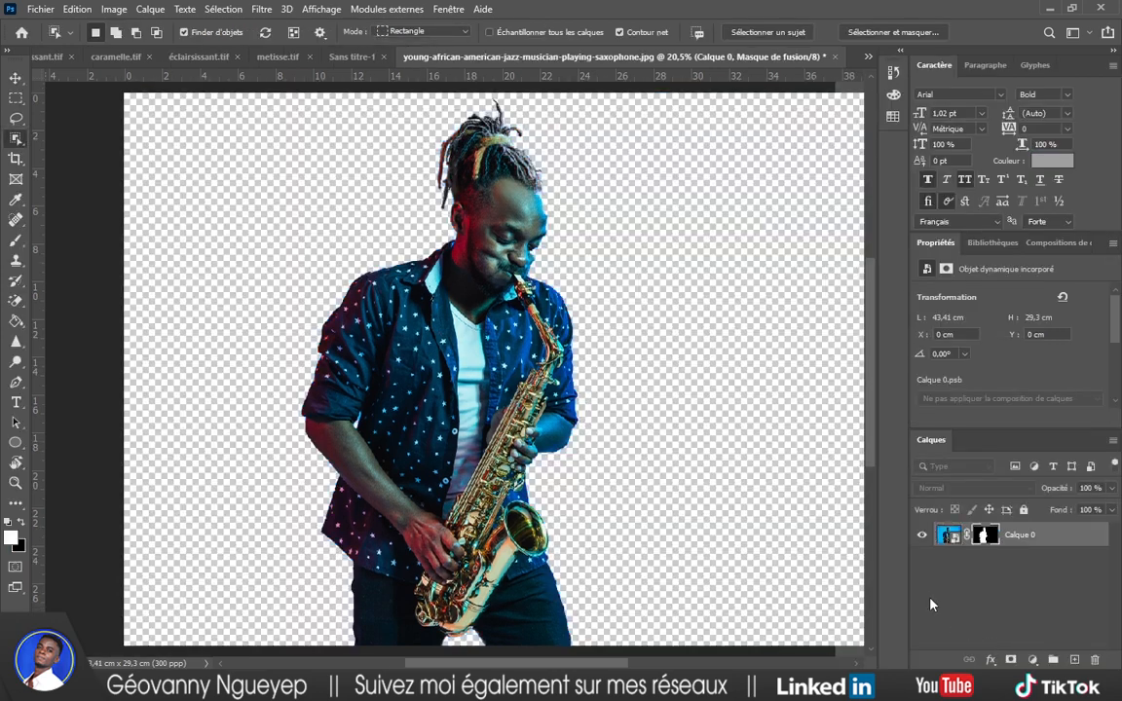
Drag the cut-out saxophonist layer into the Sans titre-1 stage poster.
{"action": "scroll", "coordinate": [719, 457], "scroll_direction": "down", "scroll_amount": 1}
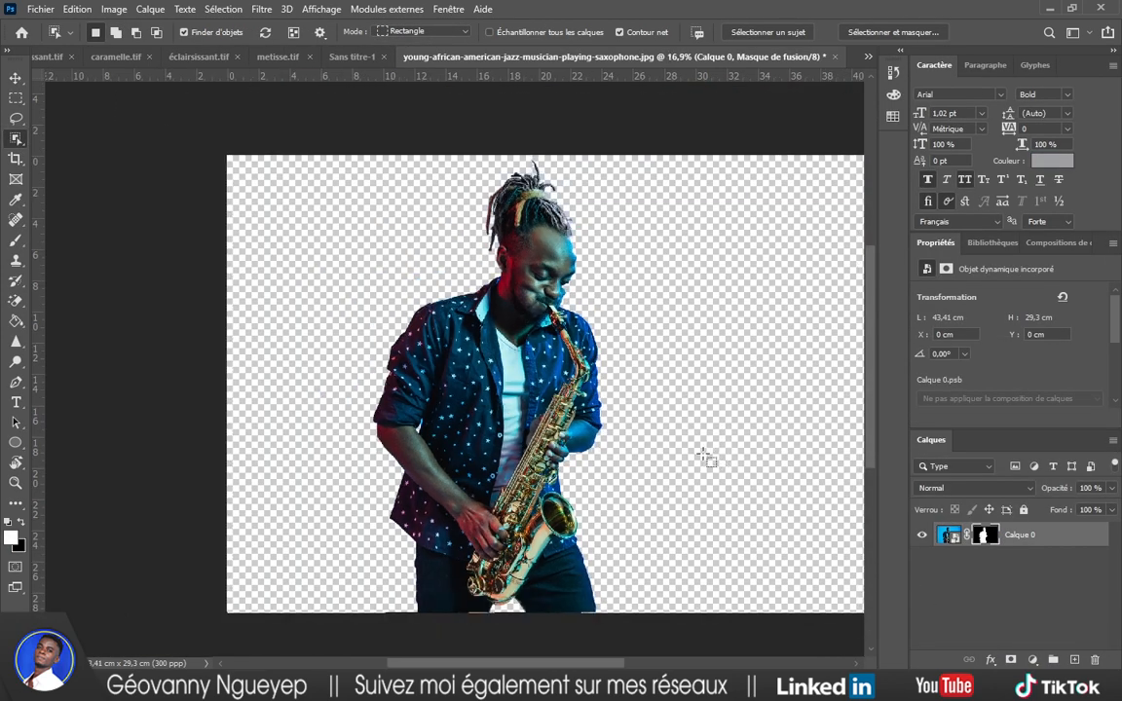
{"action": "scroll", "coordinate": [706, 458], "scroll_direction": "right", "scroll_amount": 2}
{"action": "key", "text": "v"}
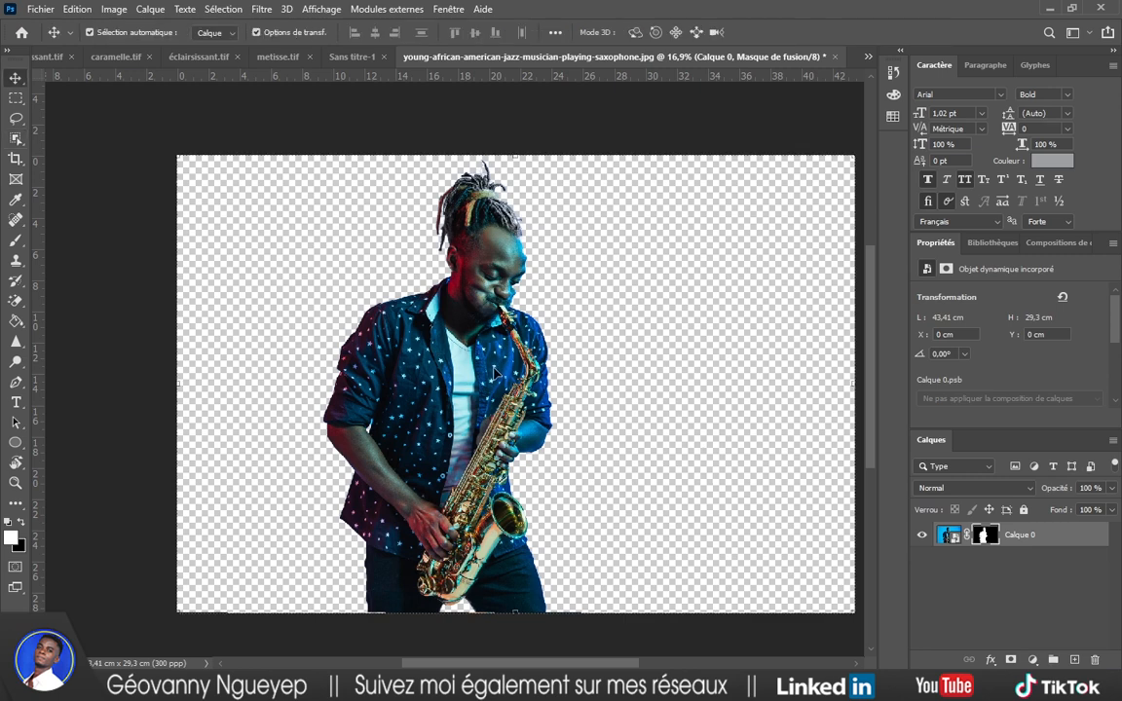
{"action": "left_click_drag", "start_coordinate": [494, 372], "coordinate": [364, 60]}
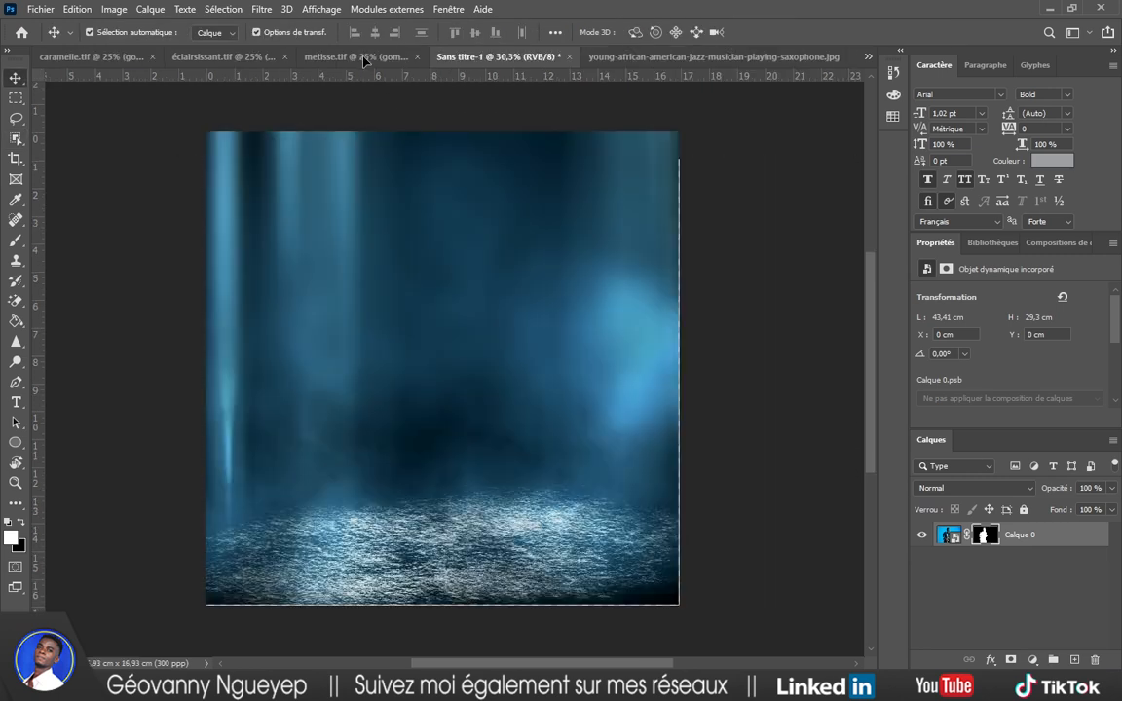
{"action": "left_click_drag", "start_coordinate": [455, 312], "coordinate": [456, 310]}
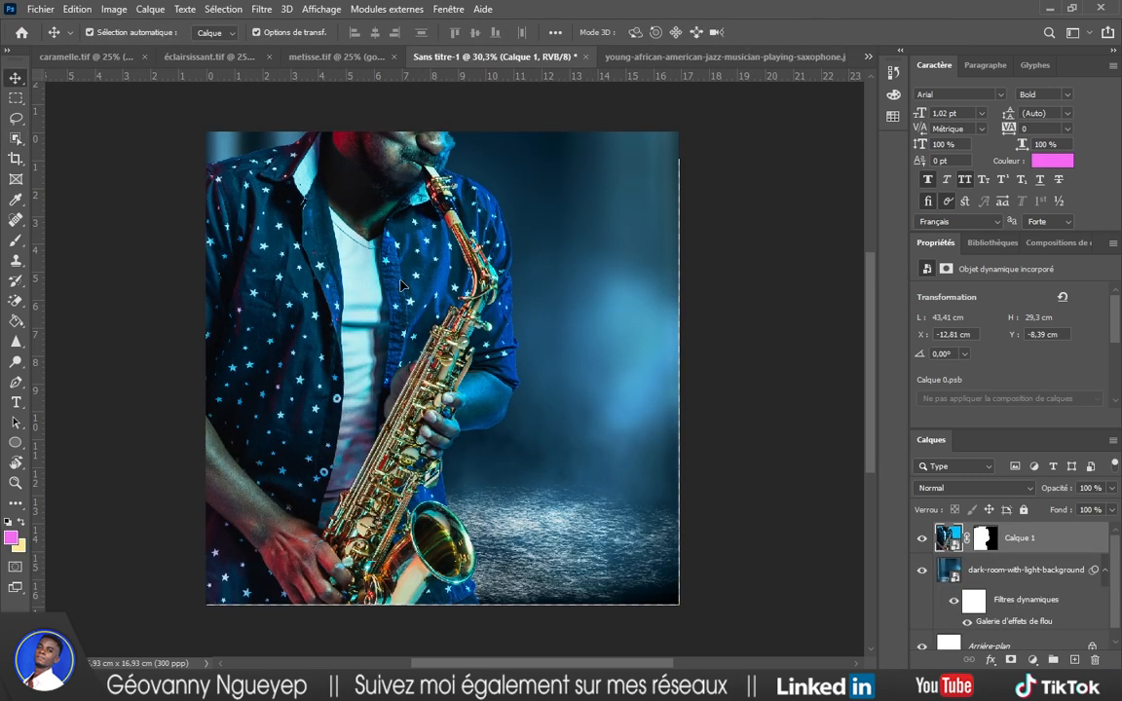
{"action": "left_click_drag", "start_coordinate": [400, 284], "coordinate": [477, 346]}
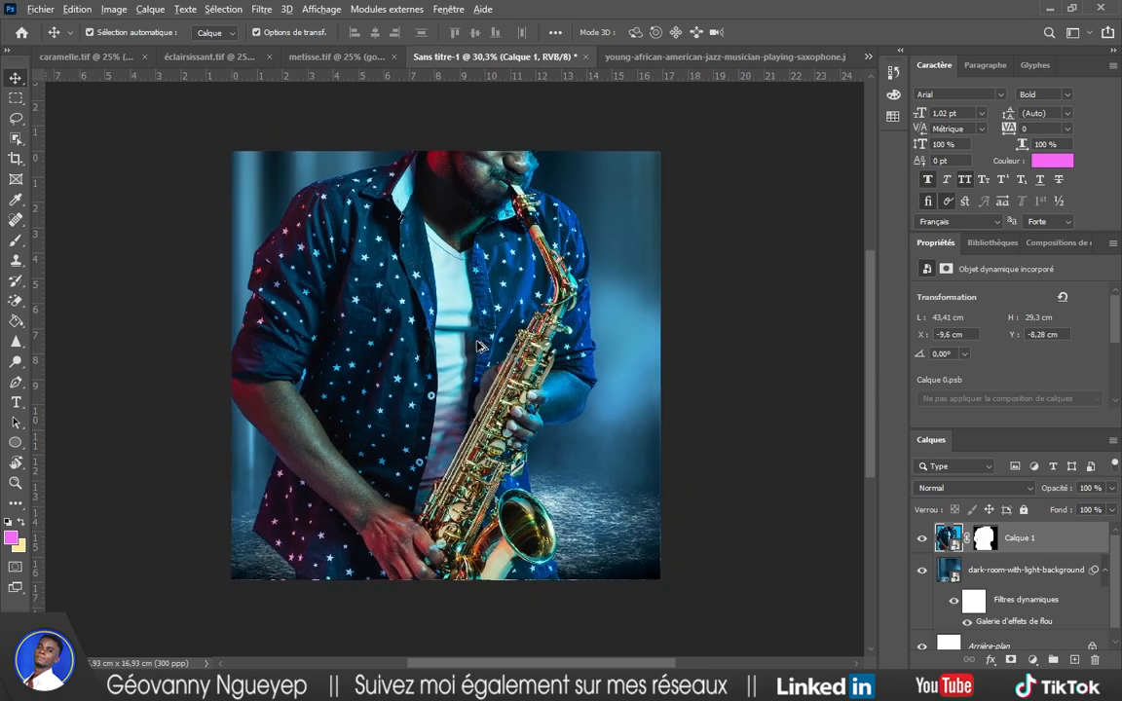
Scale the saxophonist down to about 34% and position him centred above the floor.
{"action": "scroll", "coordinate": [477, 346], "scroll_direction": "down", "scroll_amount": 3}
{"action": "left_click_drag", "start_coordinate": [806, 121], "coordinate": [500, 328]}
{"action": "left_click_drag", "start_coordinate": [364, 424], "coordinate": [496, 329]}
{"action": "left_click_drag", "start_coordinate": [629, 239], "coordinate": [554, 306]}
{"action": "left_click_drag", "start_coordinate": [425, 372], "coordinate": [452, 363]}
{"action": "scroll", "coordinate": [461, 368], "scroll_direction": "up", "scroll_amount": 2}
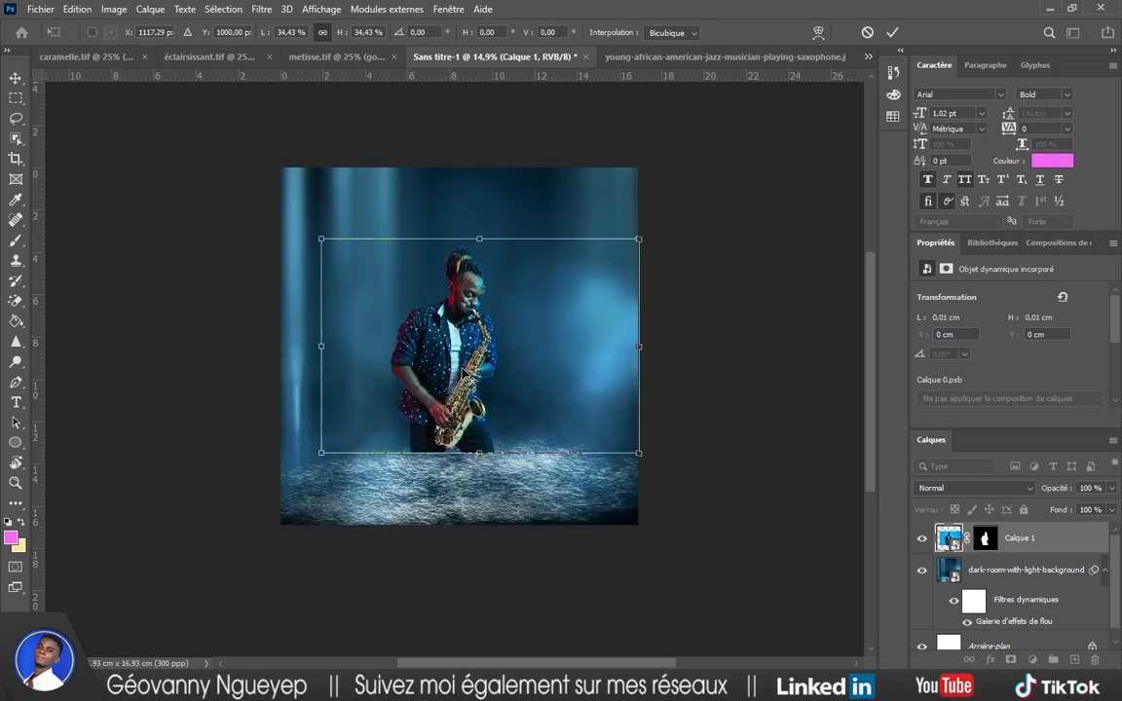
{"action": "scroll", "coordinate": [467, 370], "scroll_direction": "up", "scroll_amount": 5}
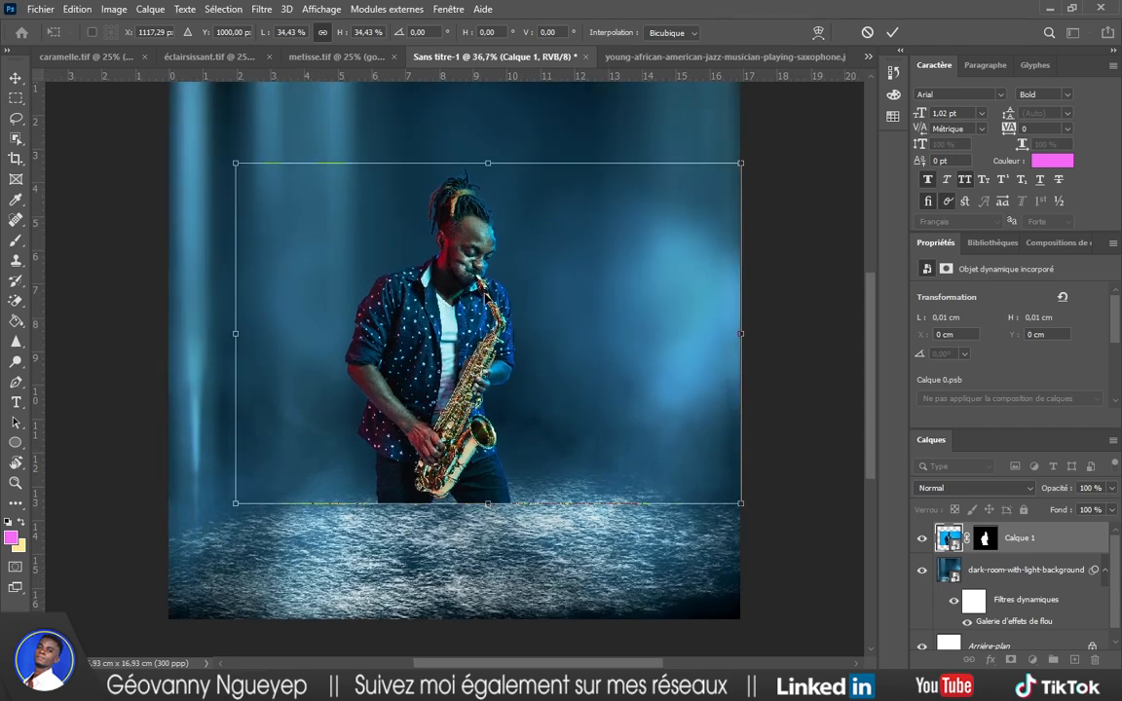
{"action": "left_click_drag", "start_coordinate": [458, 323], "coordinate": [458, 290]}
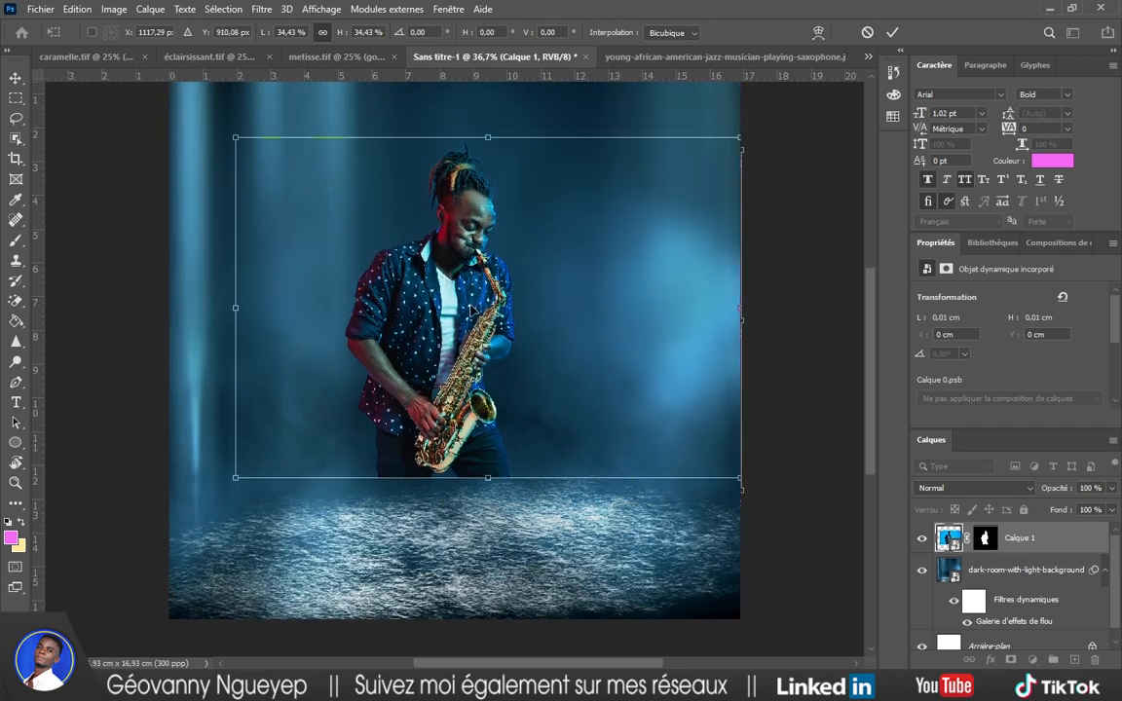
{"action": "scroll", "coordinate": [474, 312], "scroll_direction": "up", "scroll_amount": 3}
{"action": "scroll", "coordinate": [473, 312], "scroll_direction": "down", "scroll_amount": 1}
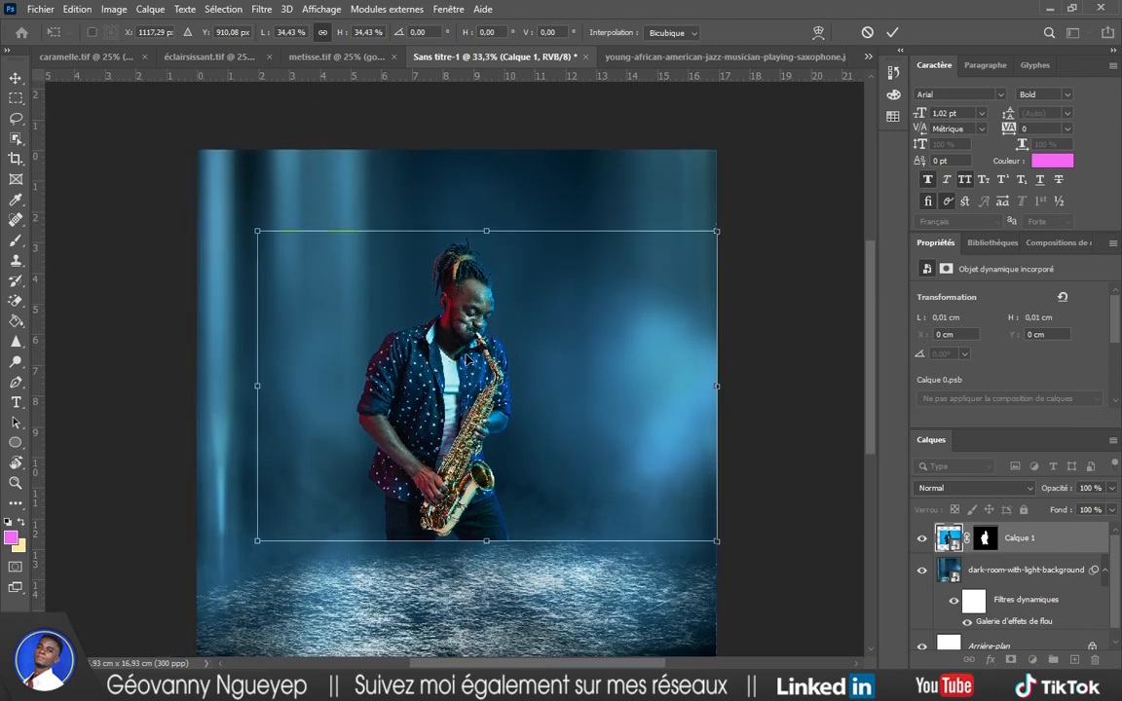
{"action": "left_click_drag", "start_coordinate": [454, 401], "coordinate": [453, 390]}
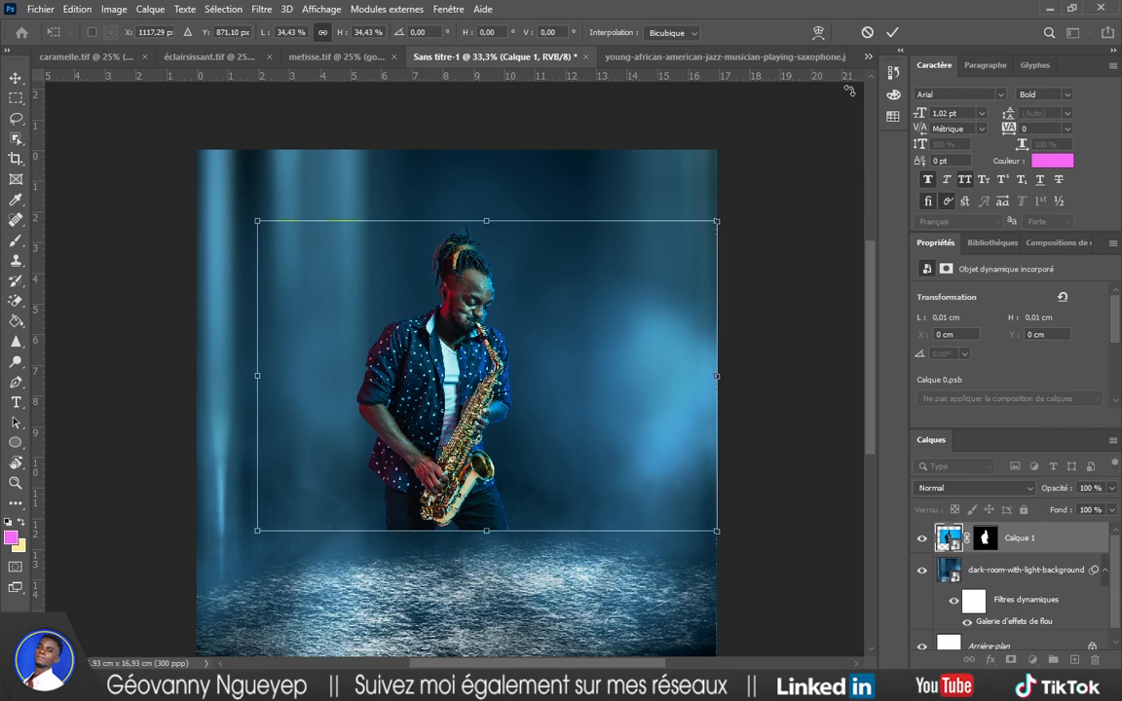
{"action": "left_click", "coordinate": [891, 31]}
Make the saxophonist layer's mask the active target for painting.
{"action": "scroll", "coordinate": [516, 373], "scroll_direction": "down", "scroll_amount": 1}
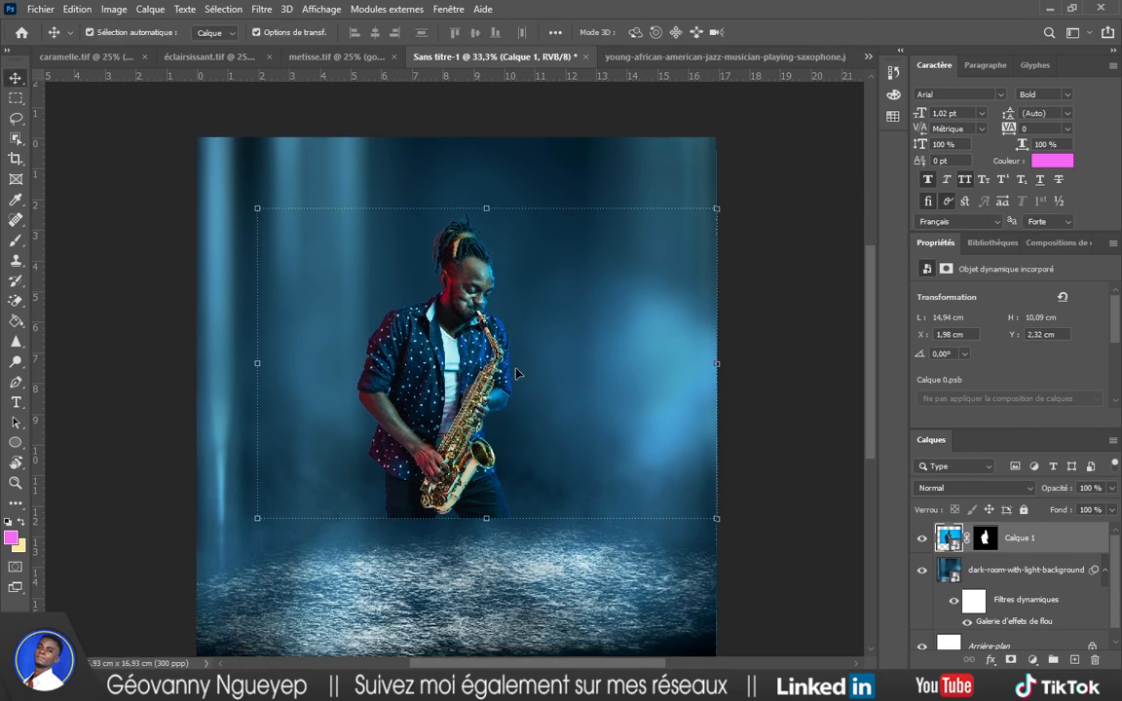
{"action": "scroll", "coordinate": [516, 373], "scroll_direction": "up", "scroll_amount": 3}
{"action": "scroll", "coordinate": [516, 373], "scroll_direction": "down", "scroll_amount": 2}
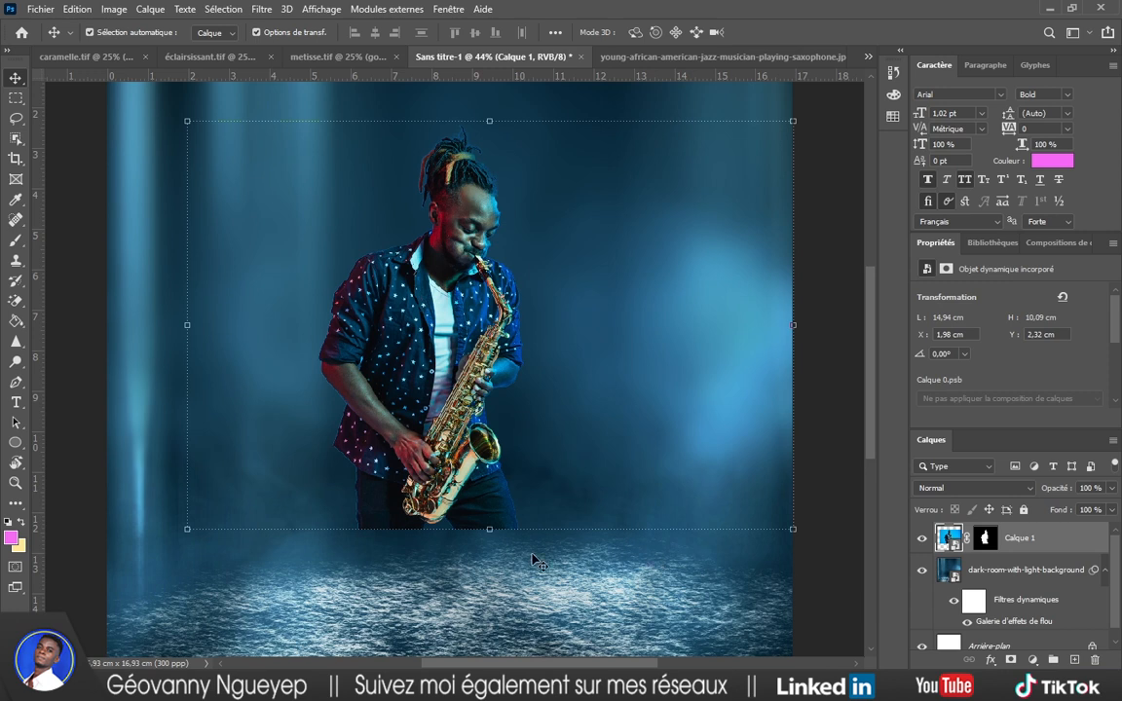
{"action": "left_click", "coordinate": [987, 540]}
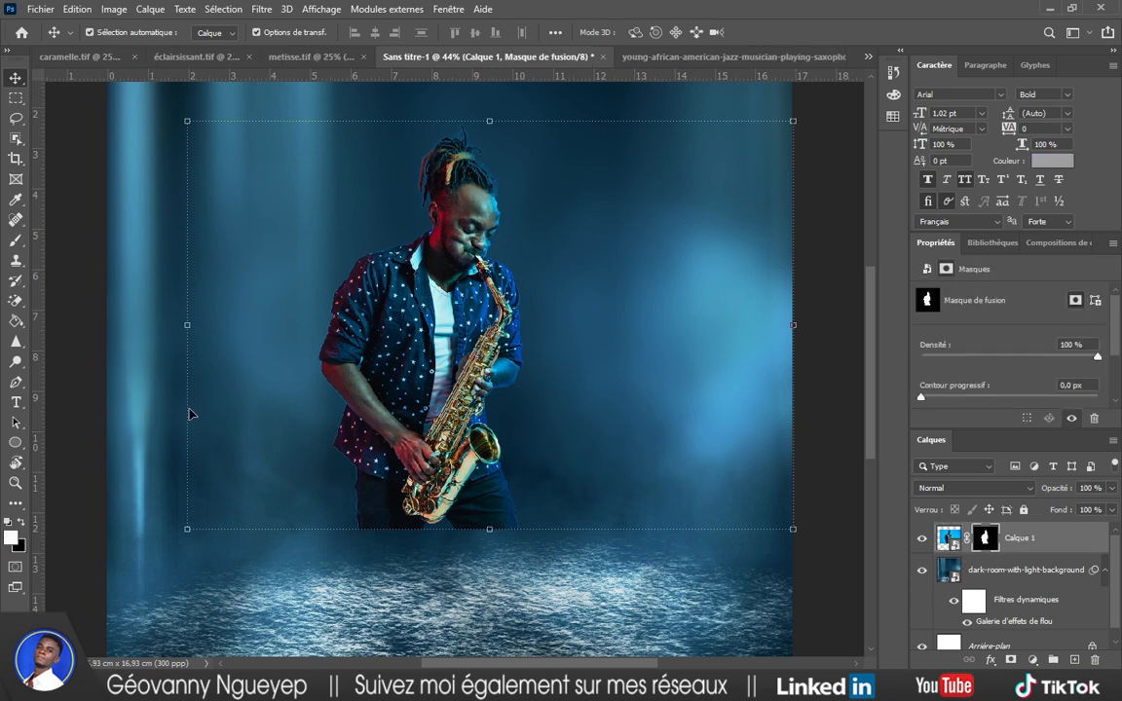
Paint black on the mask with a large soft brush to fade the saxophonist's lower legs.
{"action": "left_click", "coordinate": [16, 240]}
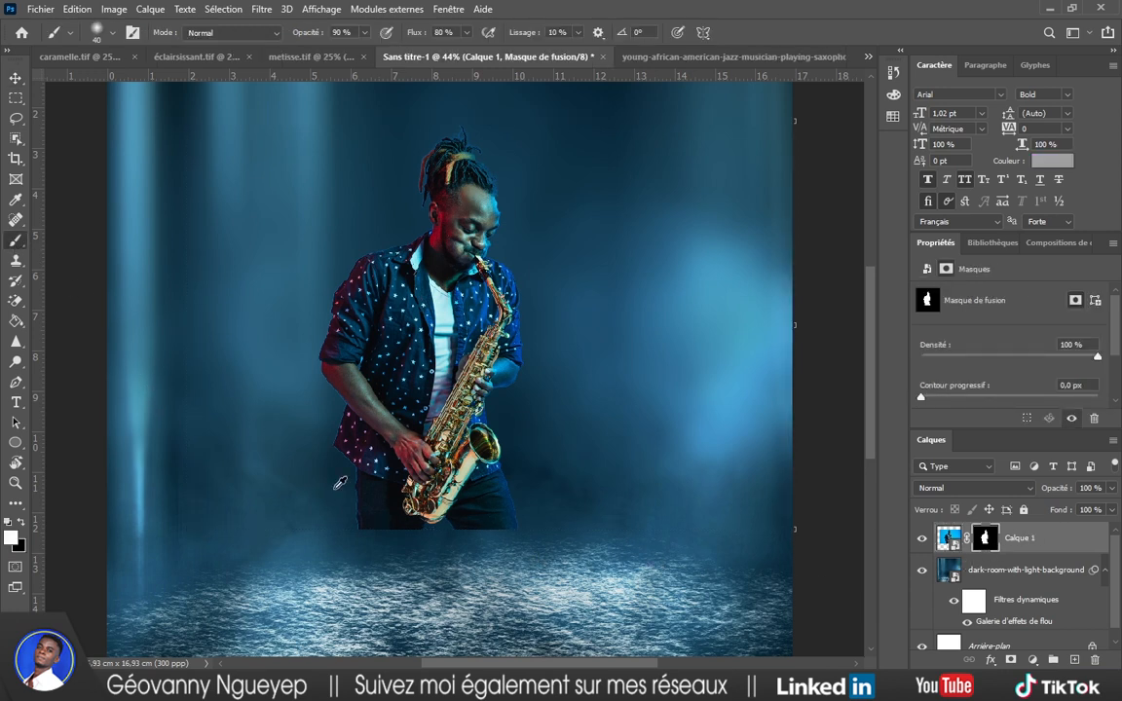
{"action": "scroll", "coordinate": [389, 483], "scroll_direction": "up", "scroll_amount": 4}
{"action": "left_click_drag", "start_coordinate": [420, 509], "coordinate": [468, 542]}
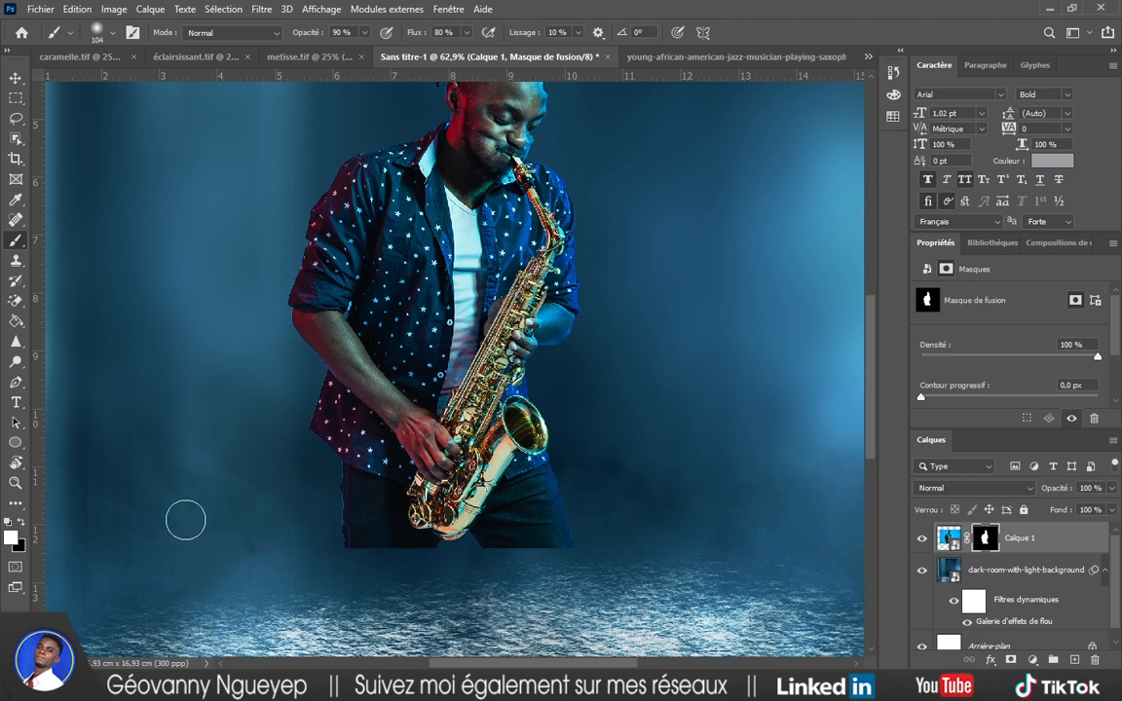
{"action": "left_click", "coordinate": [23, 524]}
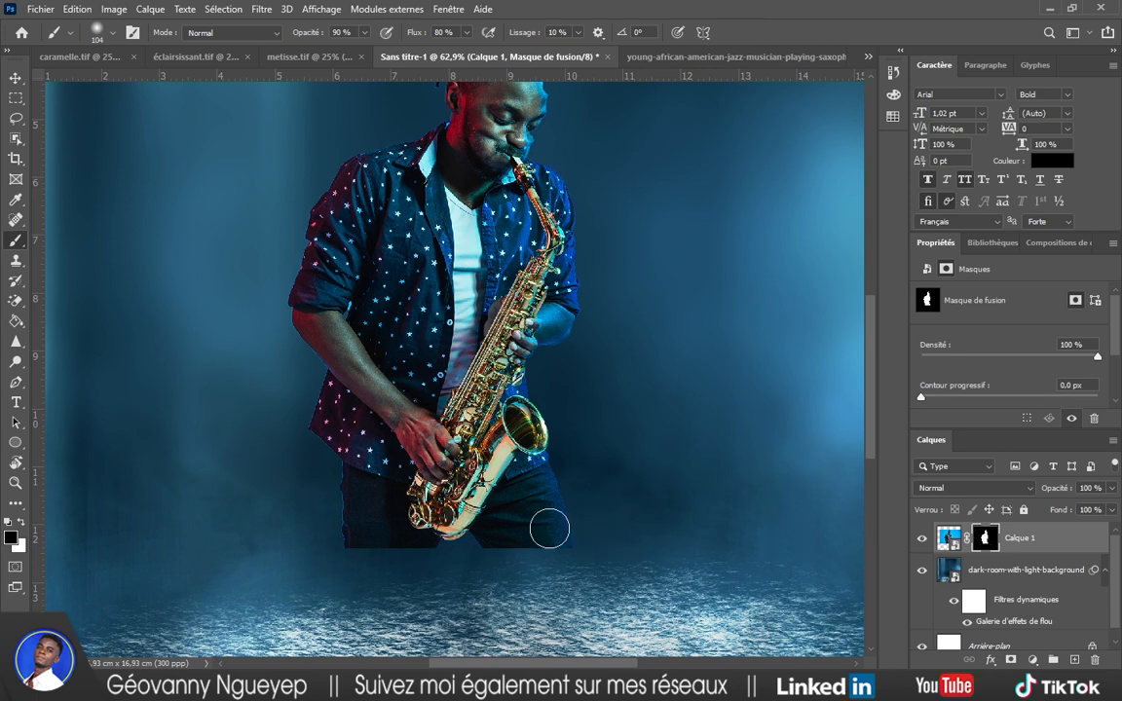
{"action": "mouse_move", "coordinate": [549, 529]}
{"action": "left_mouse_down"}
{"action": "mouse_move", "coordinate": [437, 545]}
{"action": "mouse_move", "coordinate": [560, 542]}
{"action": "mouse_move", "coordinate": [489, 545]}
{"action": "left_mouse_up"}
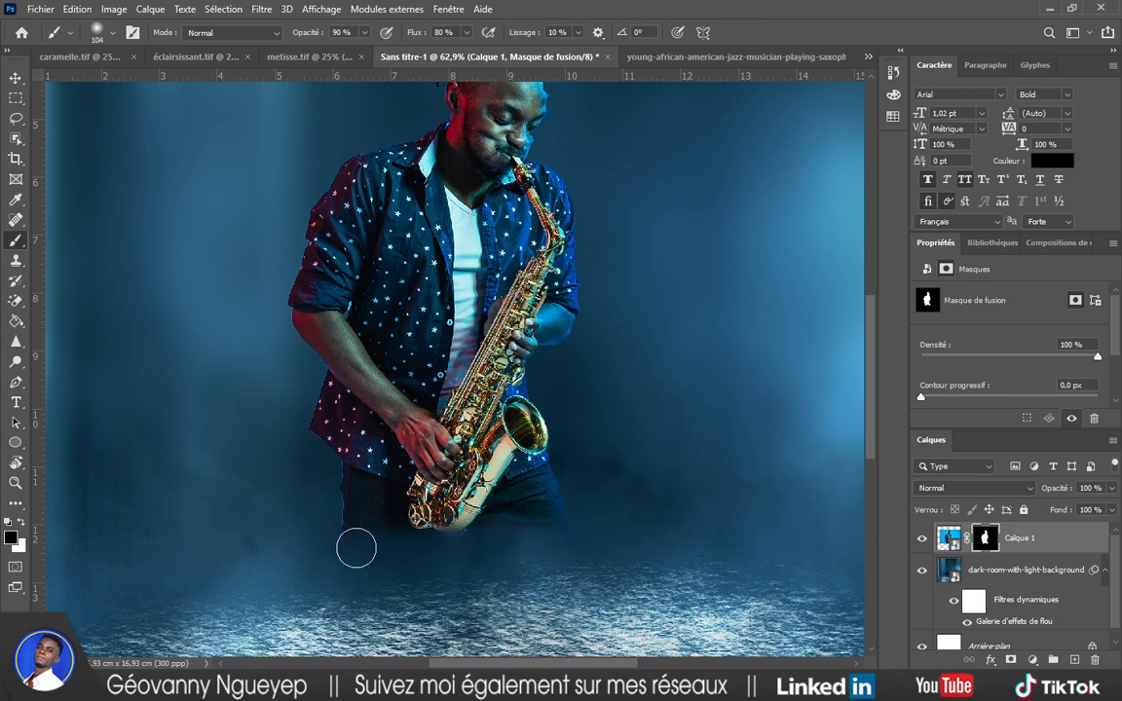
{"action": "mouse_move", "coordinate": [429, 552]}
{"action": "left_mouse_down"}
{"action": "mouse_move", "coordinate": [489, 582]}
{"action": "mouse_move", "coordinate": [508, 522]}
{"action": "mouse_move", "coordinate": [533, 521]}
{"action": "mouse_move", "coordinate": [371, 593]}
{"action": "mouse_move", "coordinate": [510, 587]}
{"action": "mouse_move", "coordinate": [248, 587]}
{"action": "mouse_move", "coordinate": [350, 595]}
{"action": "mouse_move", "coordinate": [606, 583]}
{"action": "mouse_move", "coordinate": [227, 598]}
{"action": "left_mouse_up"}
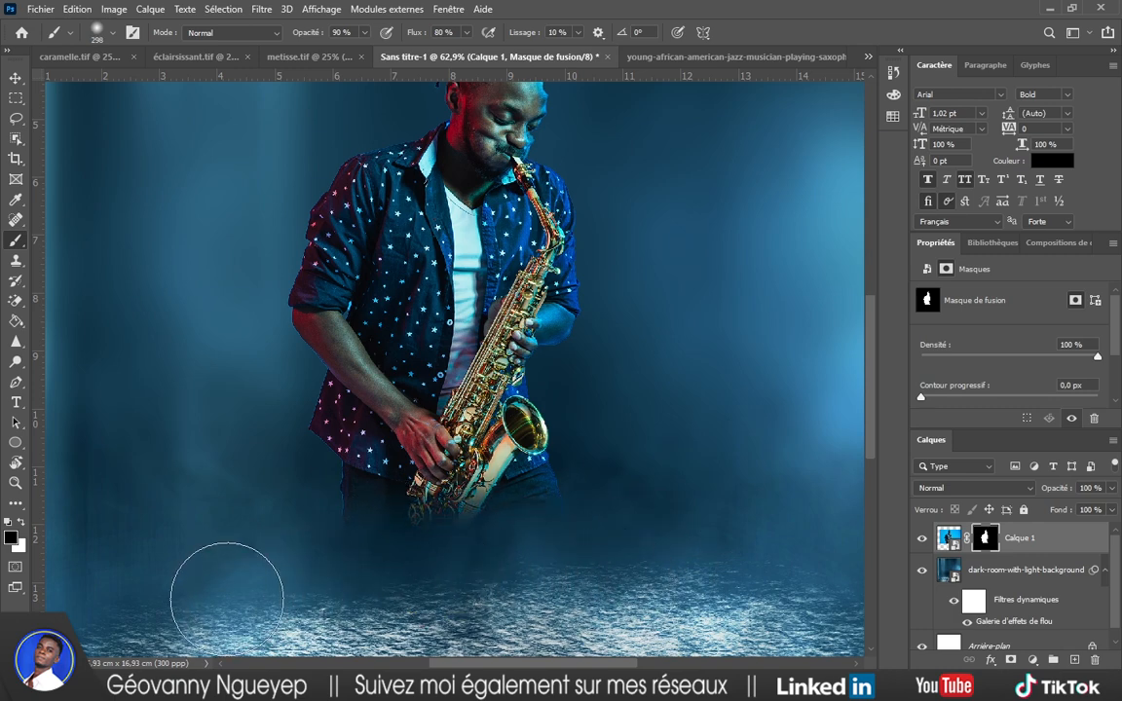
{"action": "scroll", "coordinate": [581, 608], "scroll_direction": "down", "scroll_amount": 5}
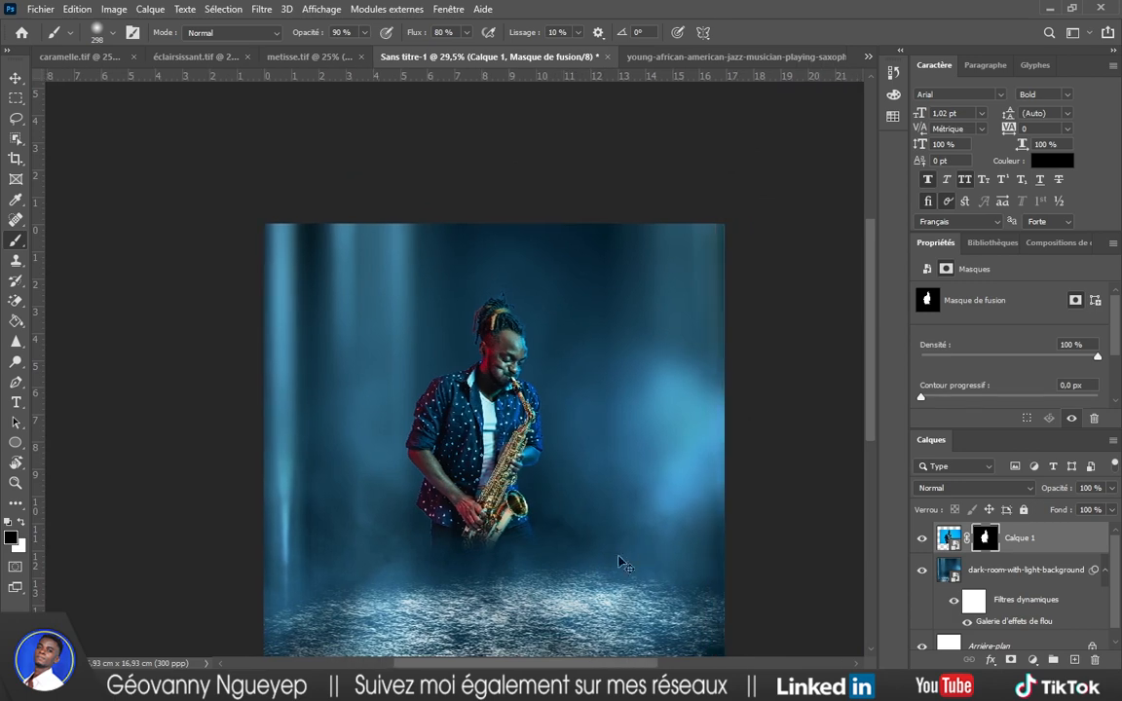
{"action": "scroll", "coordinate": [585, 557], "scroll_direction": "down", "scroll_amount": 1}
{"action": "scroll", "coordinate": [585, 558], "scroll_direction": "right", "scroll_amount": 2}
{"action": "scroll", "coordinate": [539, 534], "scroll_direction": "down", "scroll_amount": 2}
{"action": "scroll", "coordinate": [508, 516], "scroll_direction": "up", "scroll_amount": 2}
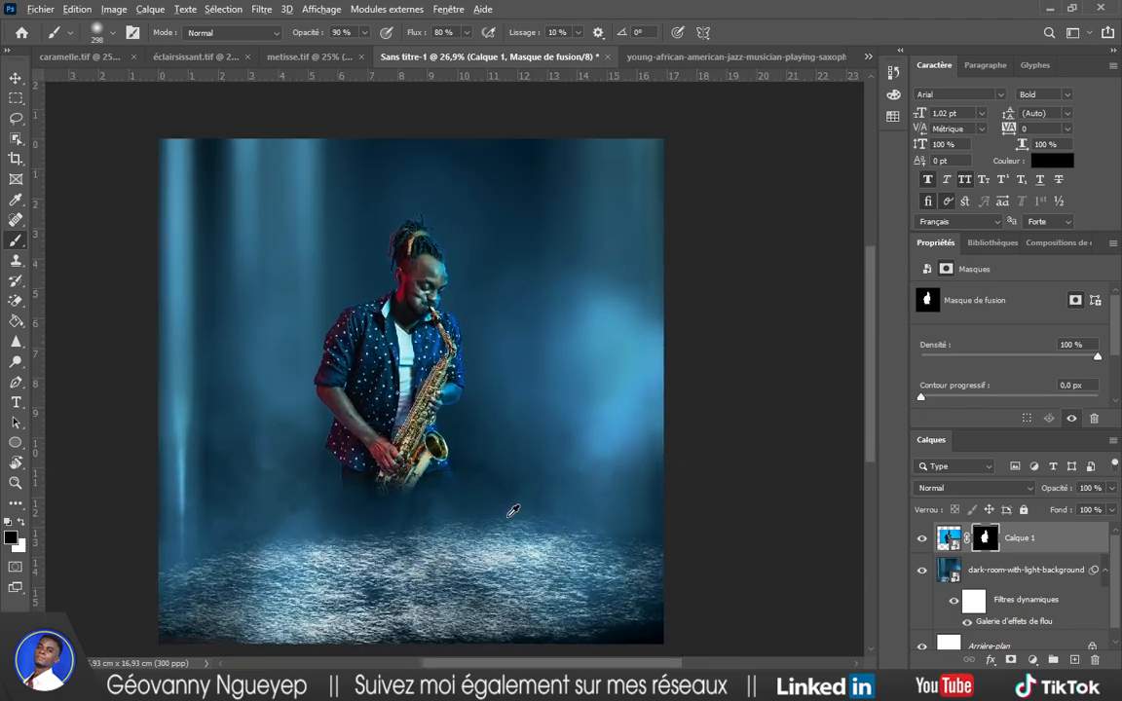
{"action": "scroll", "coordinate": [506, 502], "scroll_direction": "up", "scroll_amount": 3}
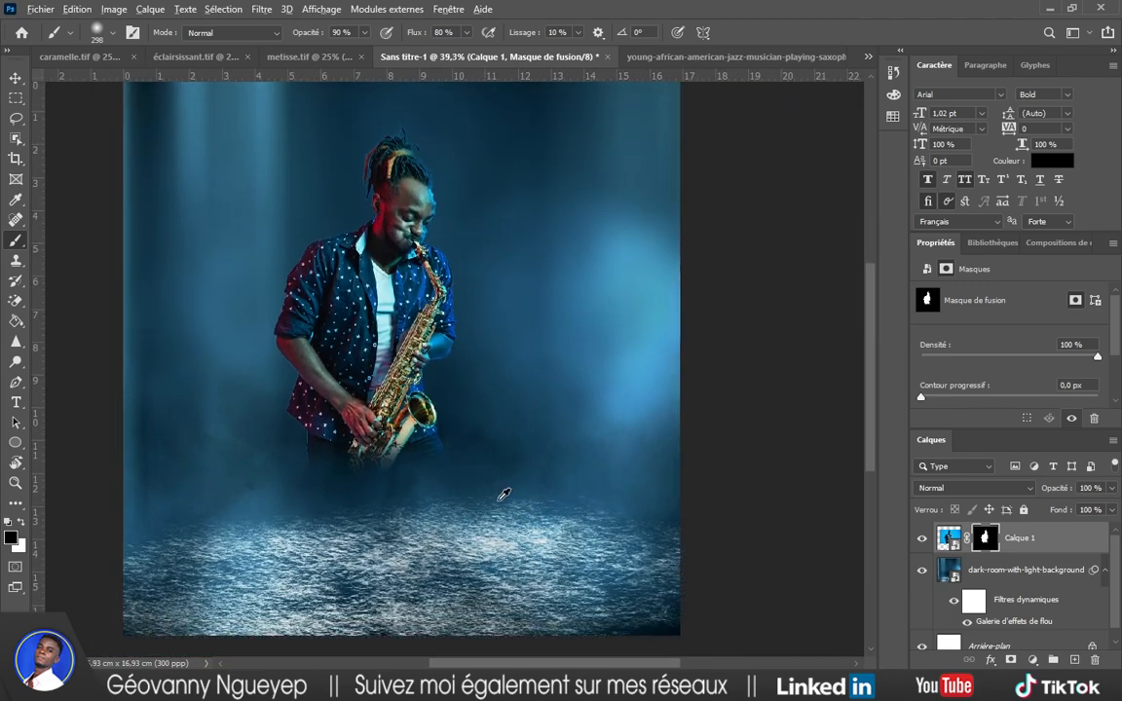
{"action": "scroll", "coordinate": [504, 495], "scroll_direction": "up", "scroll_amount": 2}
Nudge the saxophonist into place on the stage and bring up Free Transform handles.
{"action": "key", "text": "v"}
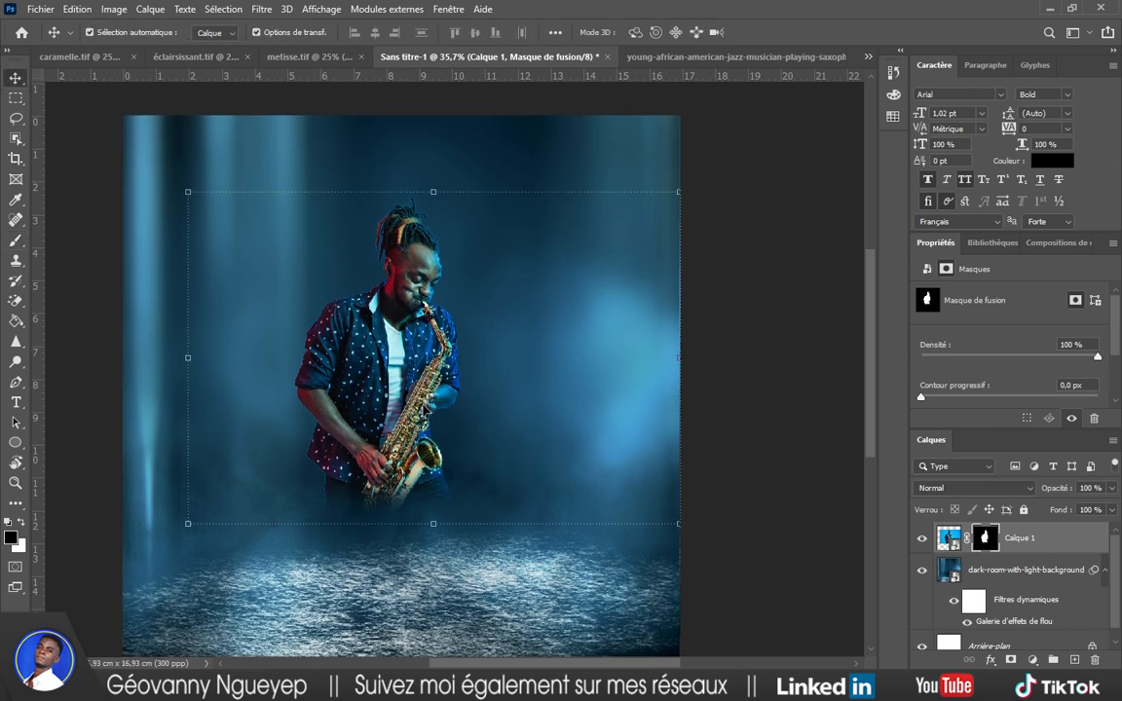
{"action": "left_click_drag", "start_coordinate": [424, 409], "coordinate": [477, 370]}
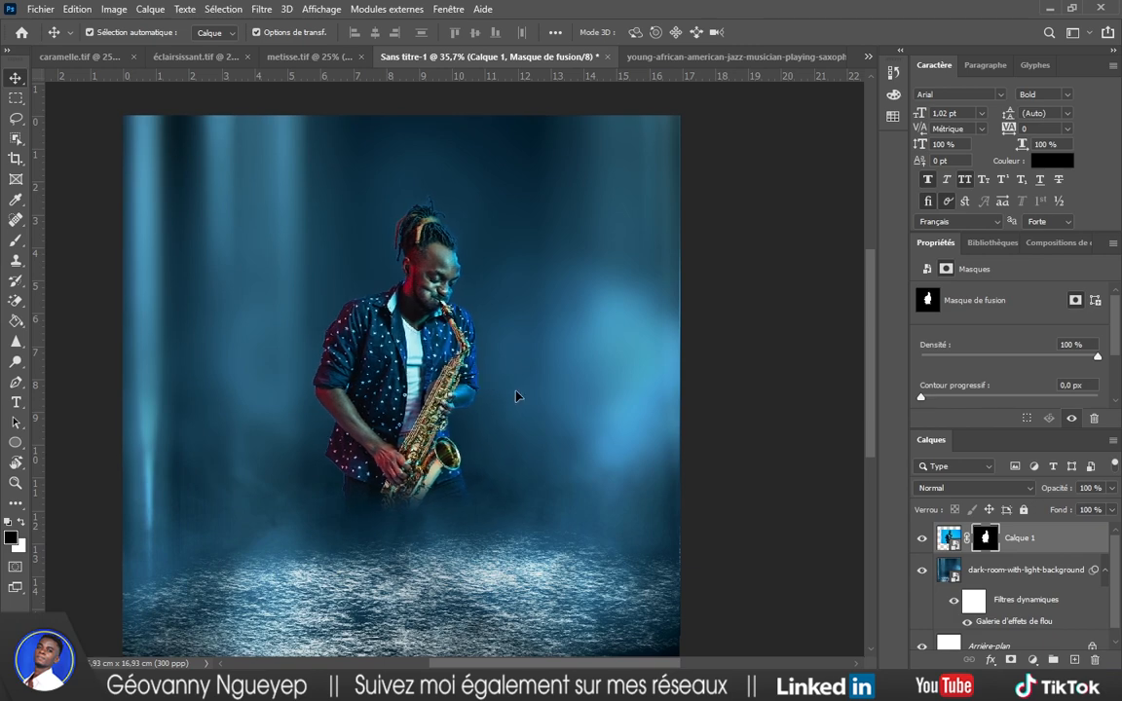
{"action": "key", "text": "ctrl+t"}
{"action": "scroll", "coordinate": [592, 383], "scroll_direction": "up", "scroll_amount": 2}
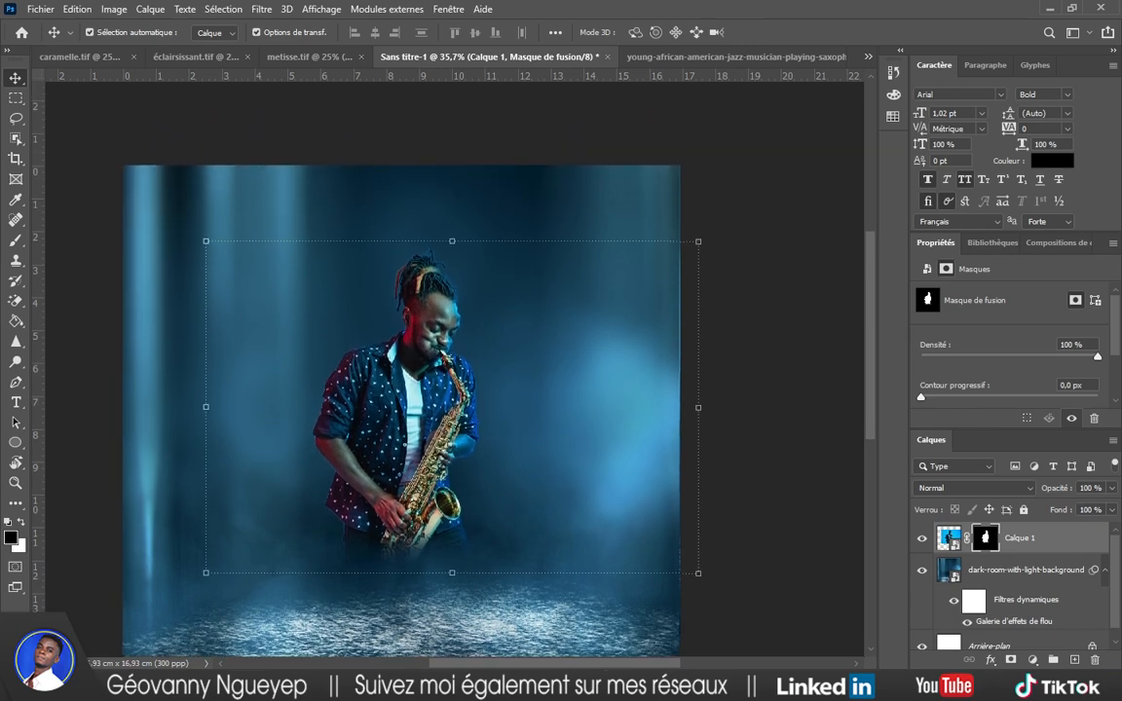
Select the word CONCERT in the texte.txt notes.
{"action": "key", "text": "alt+Tab"}
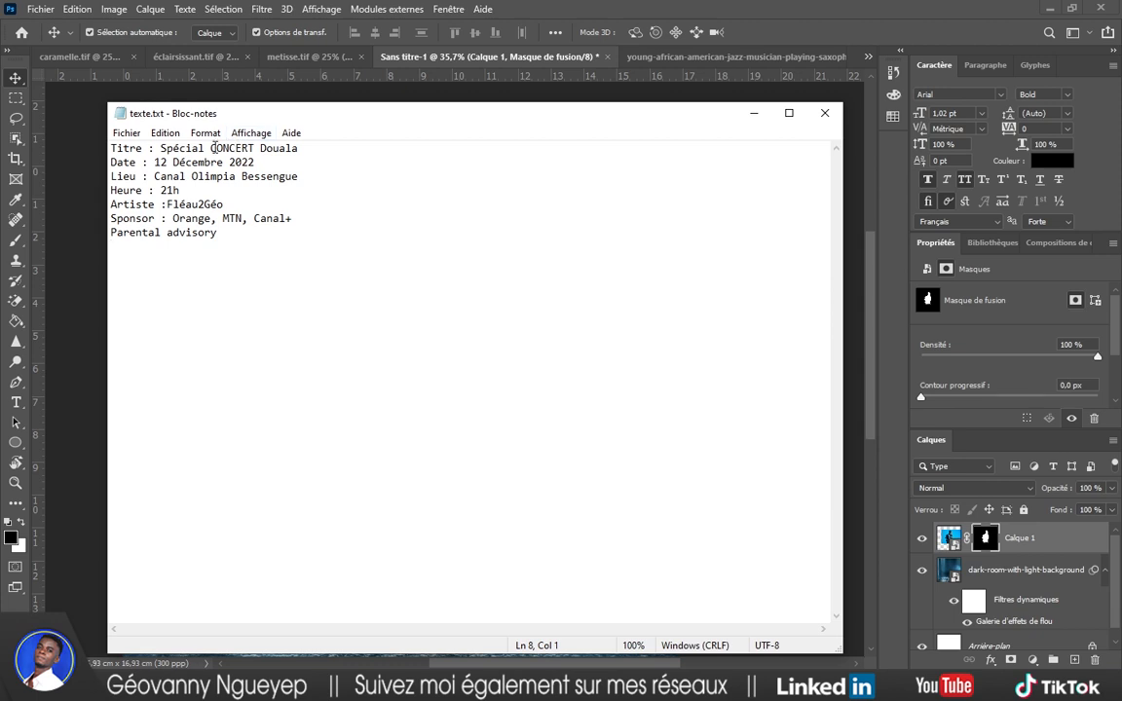
{"action": "left_click_drag", "start_coordinate": [211, 148], "coordinate": [252, 148]}
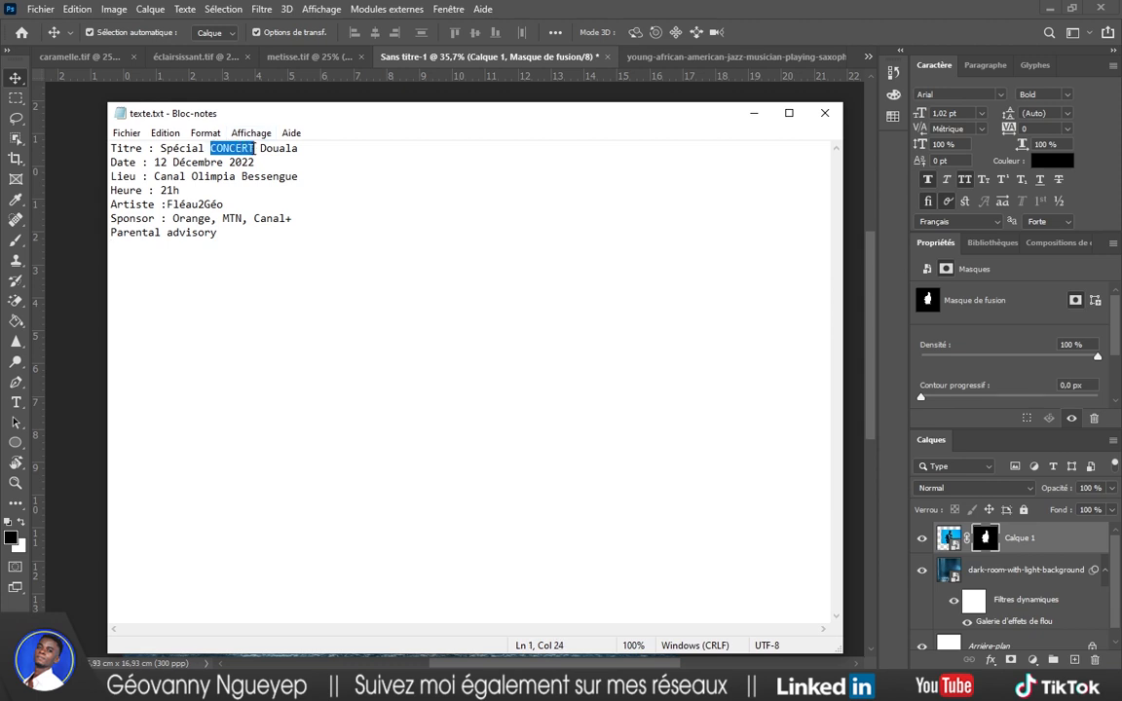
{"action": "left_click", "coordinate": [753, 113]}
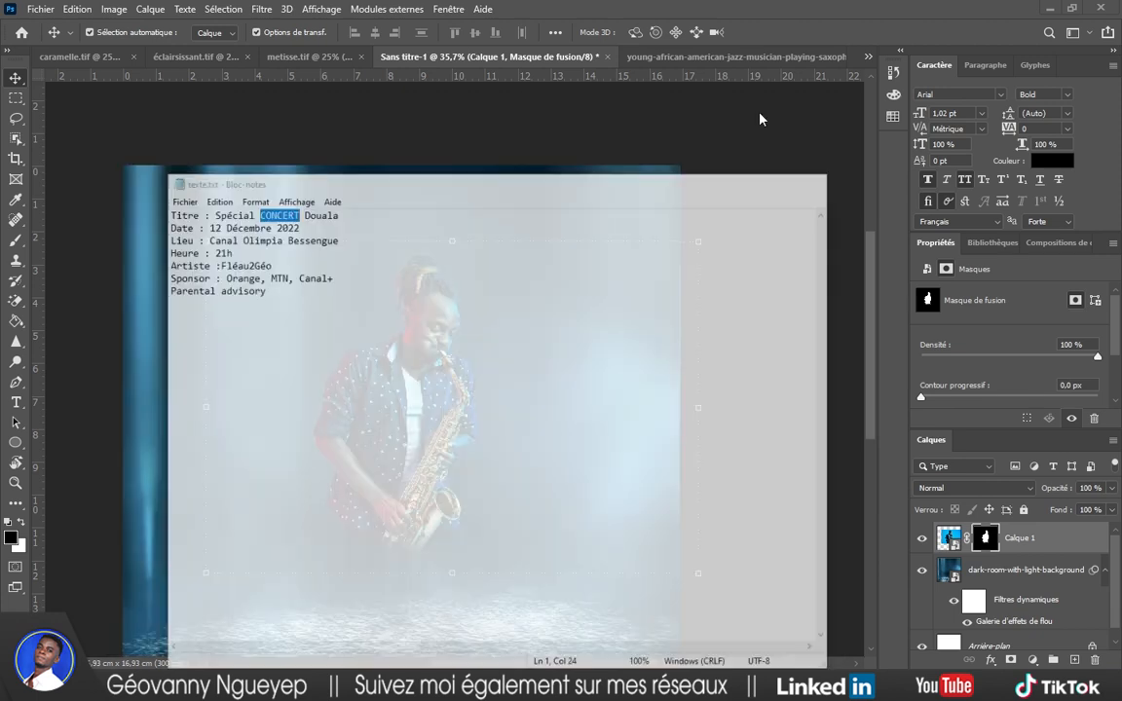
Add a CONCERT title in ITC Avant Garde Gothic Bold 45 pt above the saxophonist's head.
{"action": "left_click", "coordinate": [967, 91]}
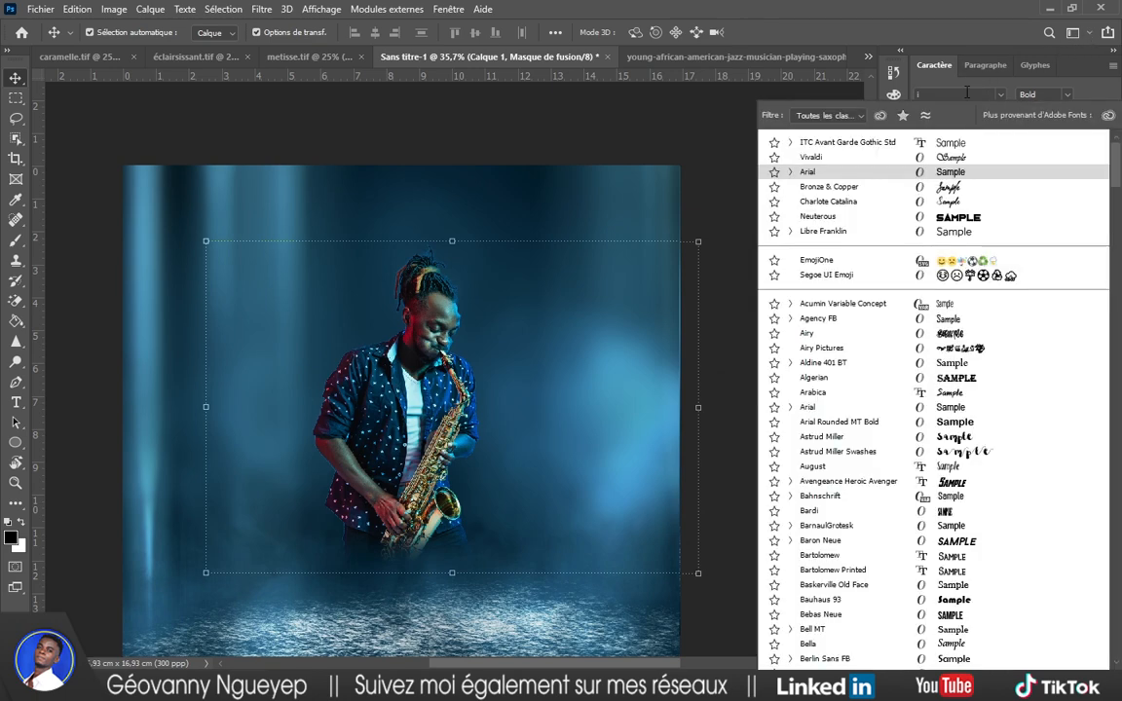
{"action": "type", "text": "ITC Avant Garde ..."}
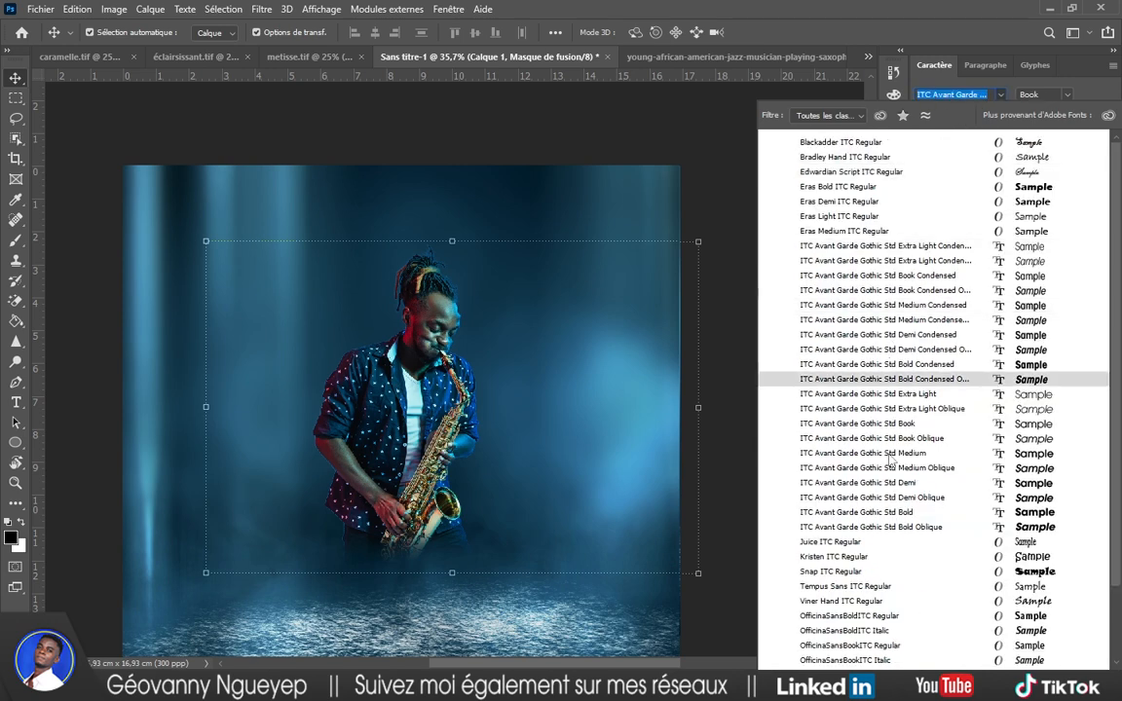
{"action": "left_click", "coordinate": [896, 514]}
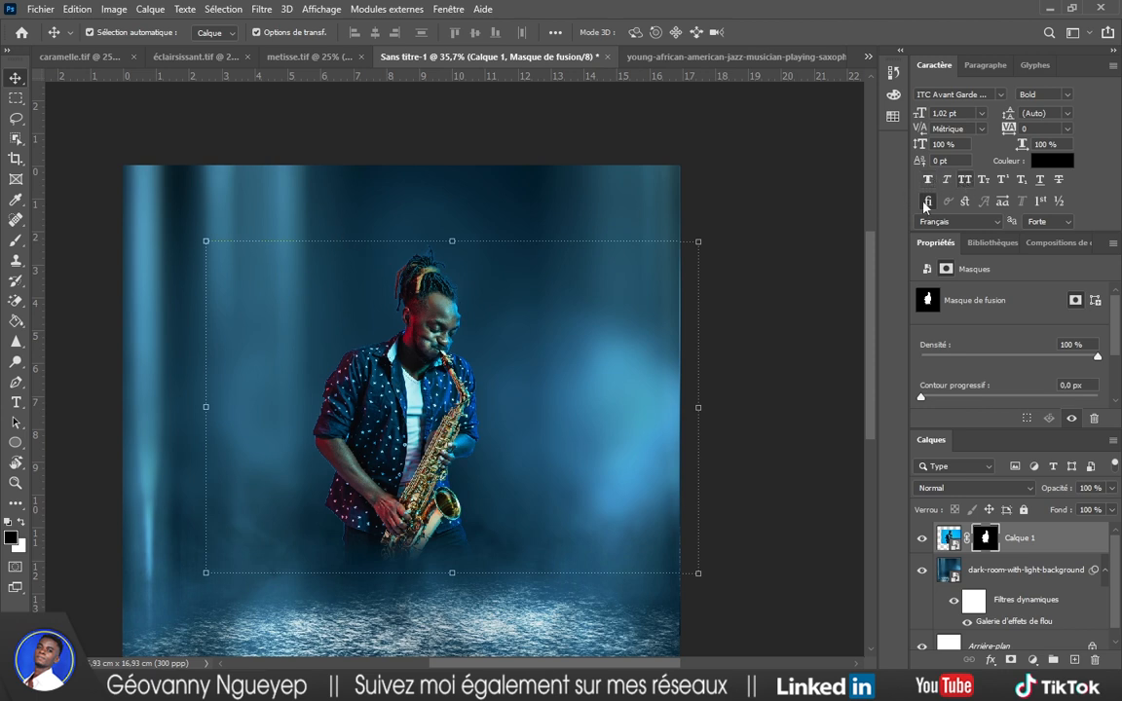
{"action": "key", "text": "t"}
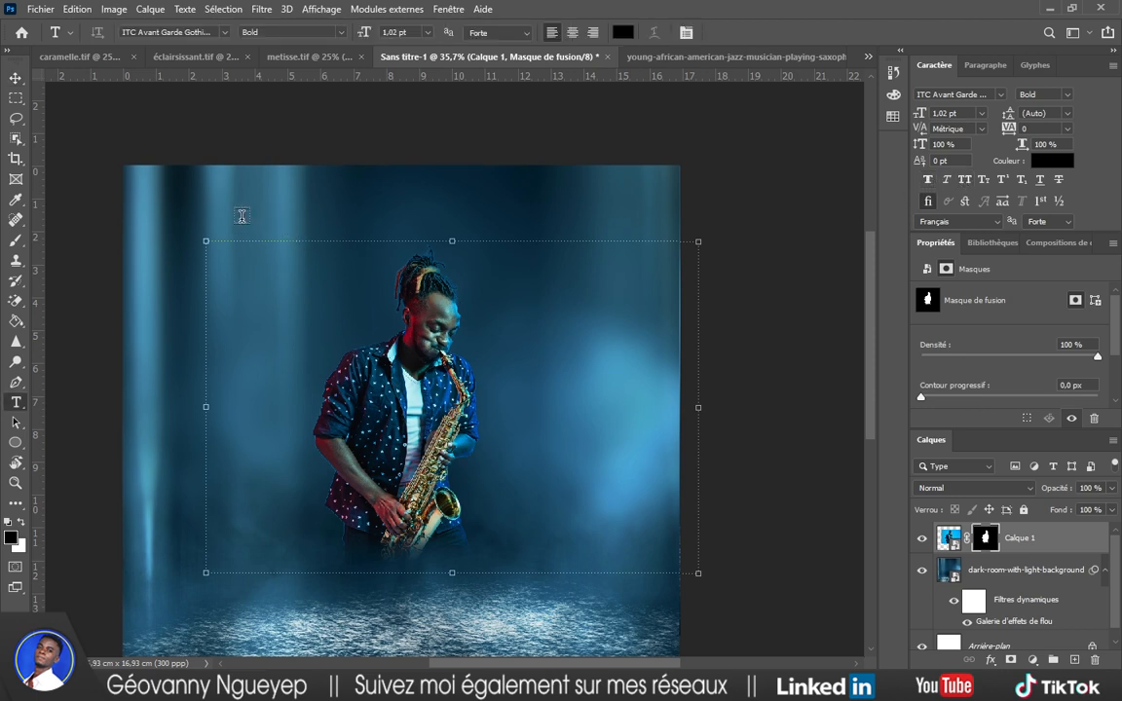
{"action": "left_click", "coordinate": [245, 219]}
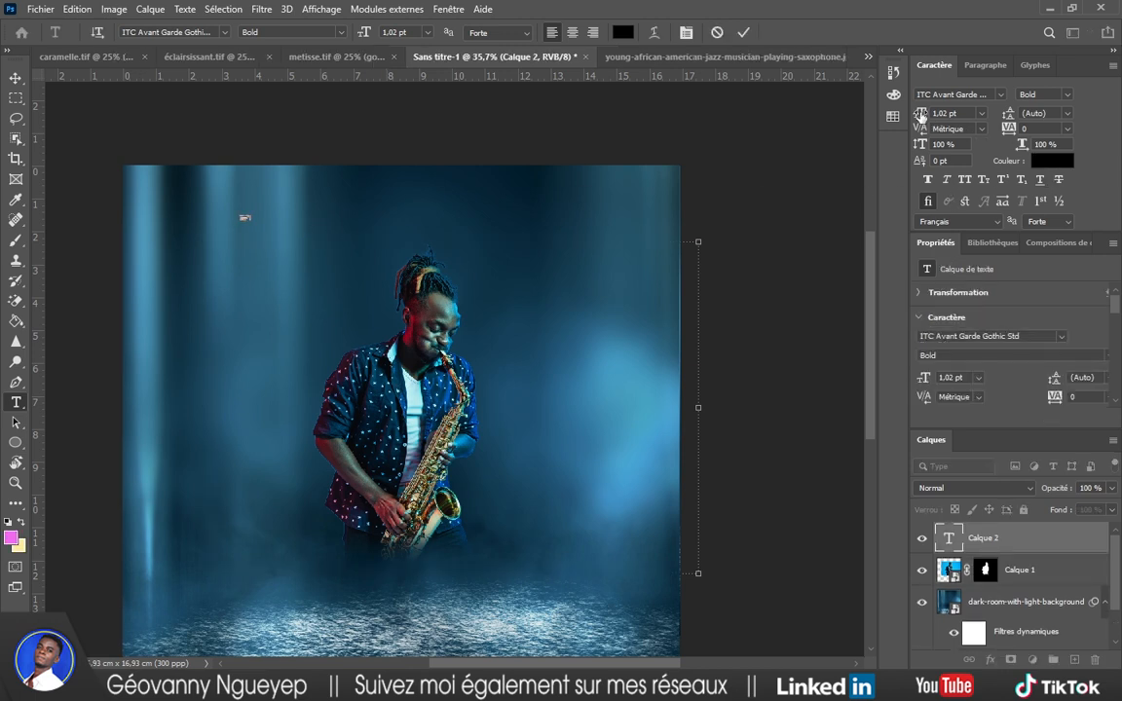
{"action": "left_click_drag", "start_coordinate": [921, 114], "coordinate": [949, 114]}
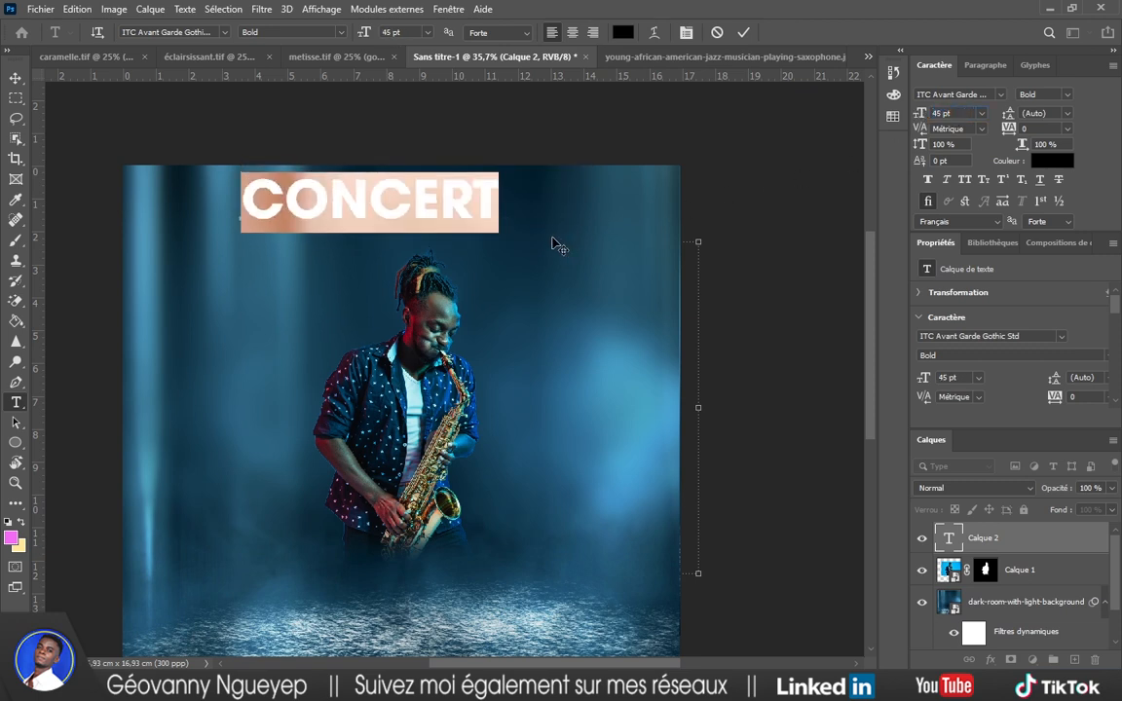
{"action": "left_click_drag", "start_coordinate": [552, 244], "coordinate": [597, 279]}
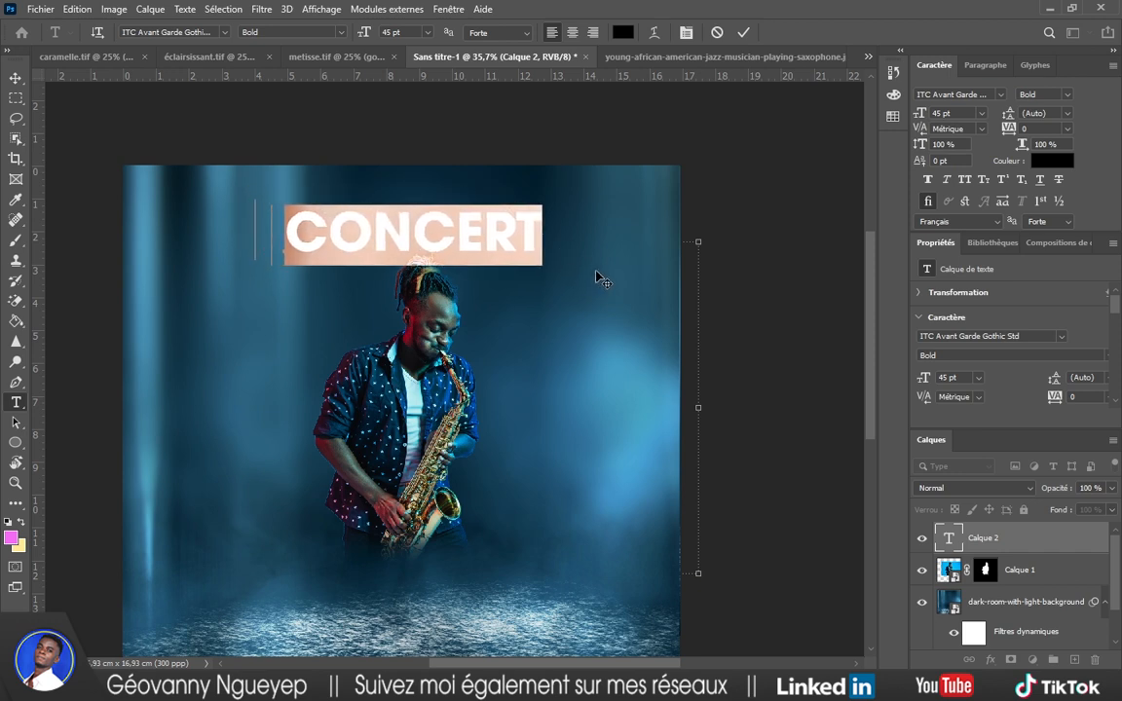
{"action": "left_click", "coordinate": [745, 33]}
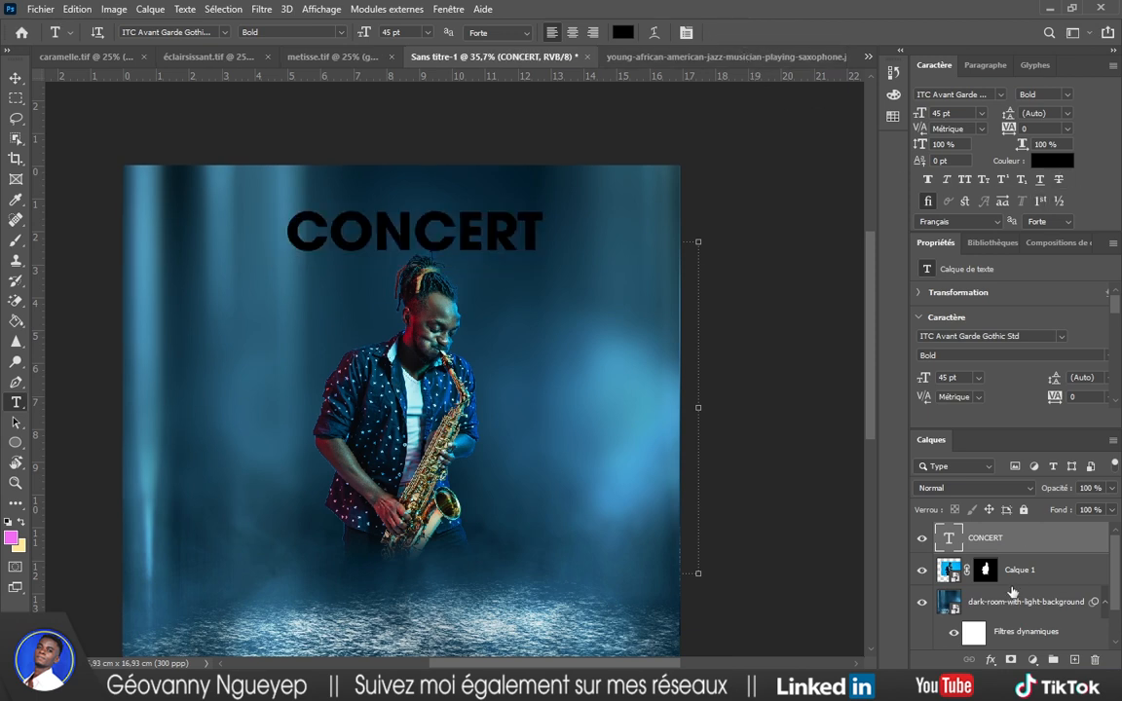
{"action": "left_click", "coordinate": [990, 659]}
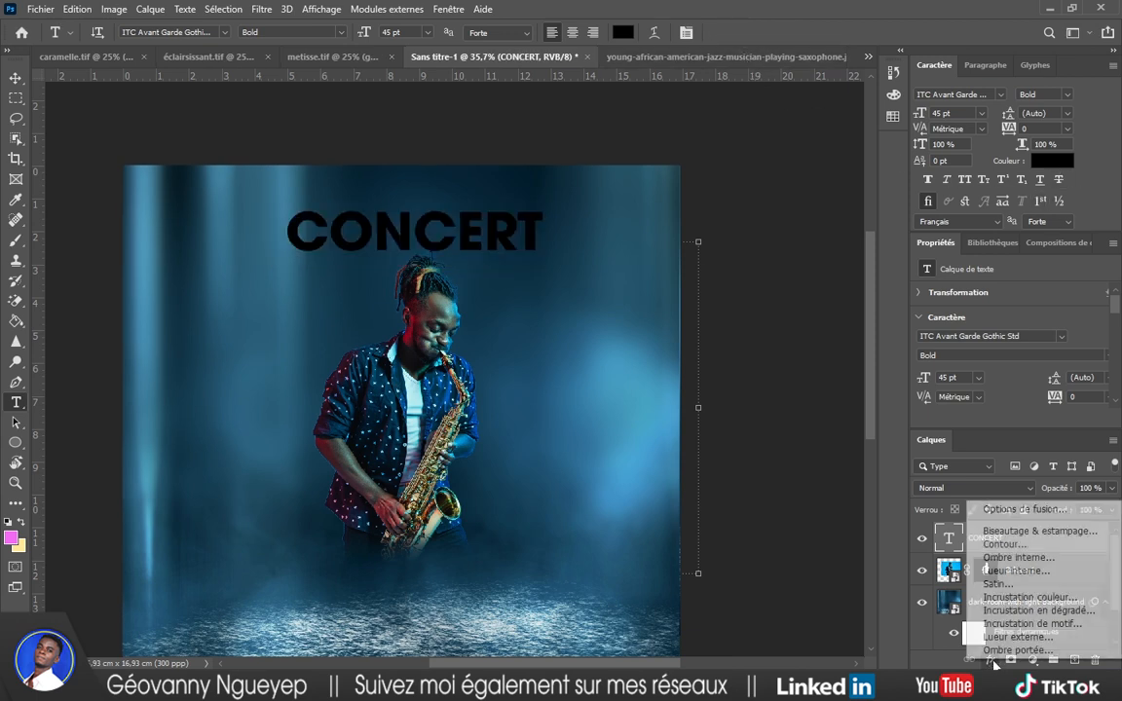
Add a Gradient Overlay to CONCERT using the Orange_05 yellow-to-red preset.
{"action": "left_click", "coordinate": [1052, 612]}
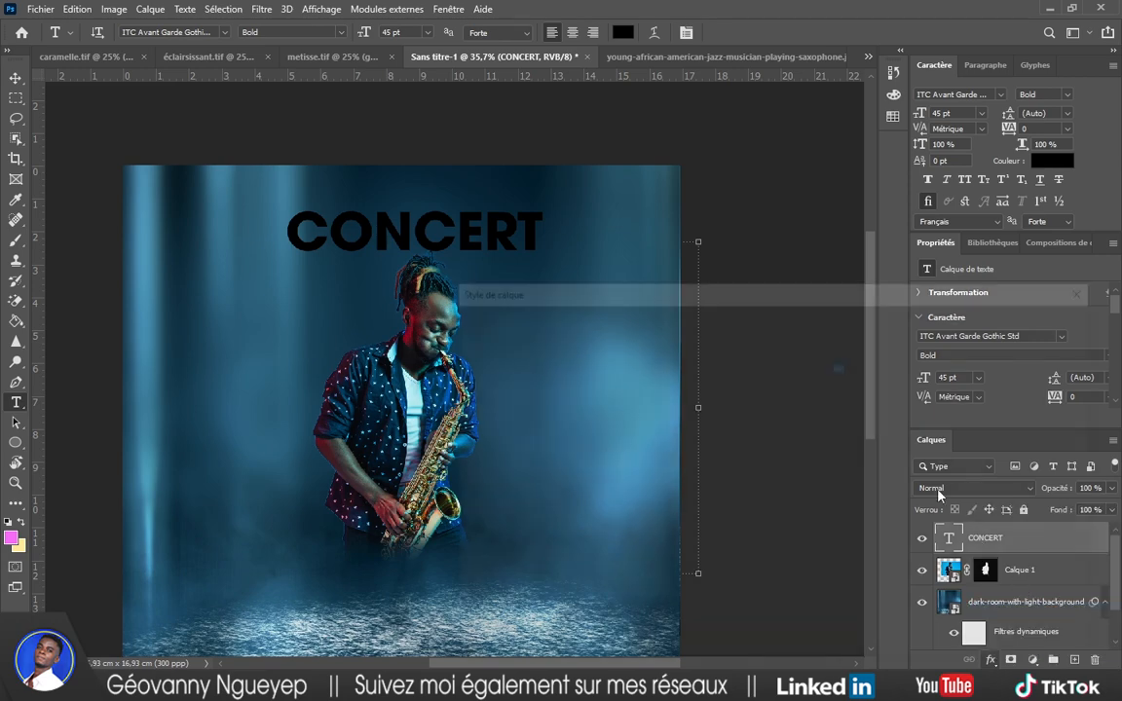
{"action": "left_click", "coordinate": [779, 386]}
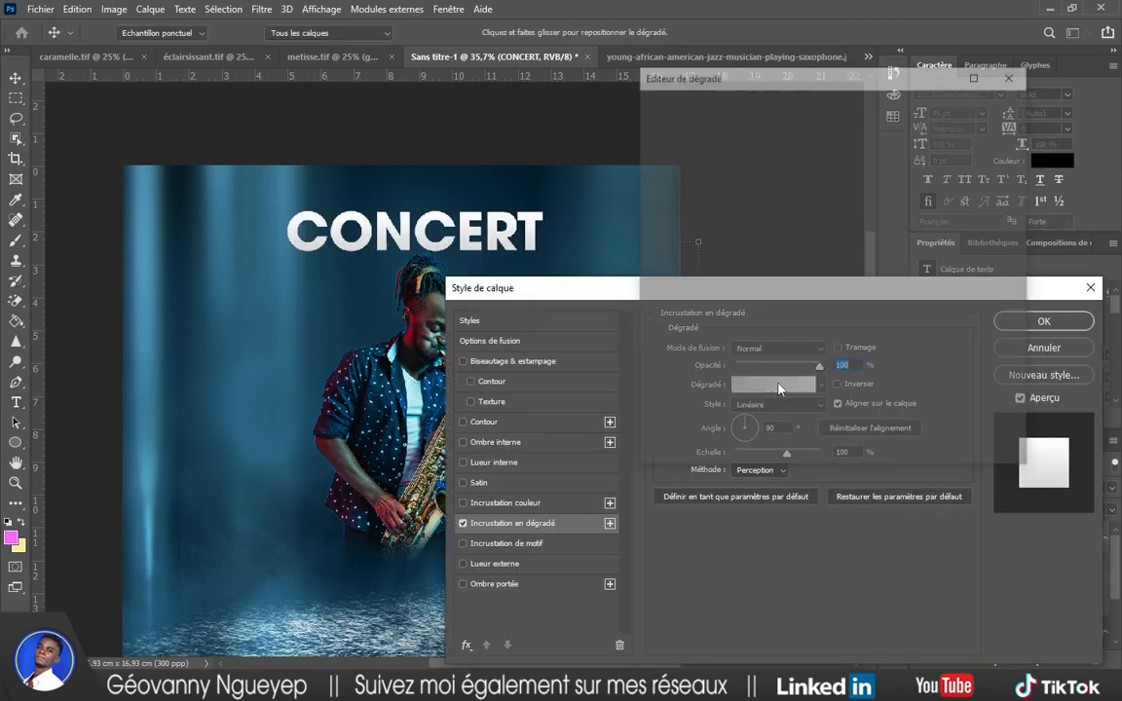
{"action": "scroll", "coordinate": [721, 201], "scroll_direction": "down", "scroll_amount": 3}
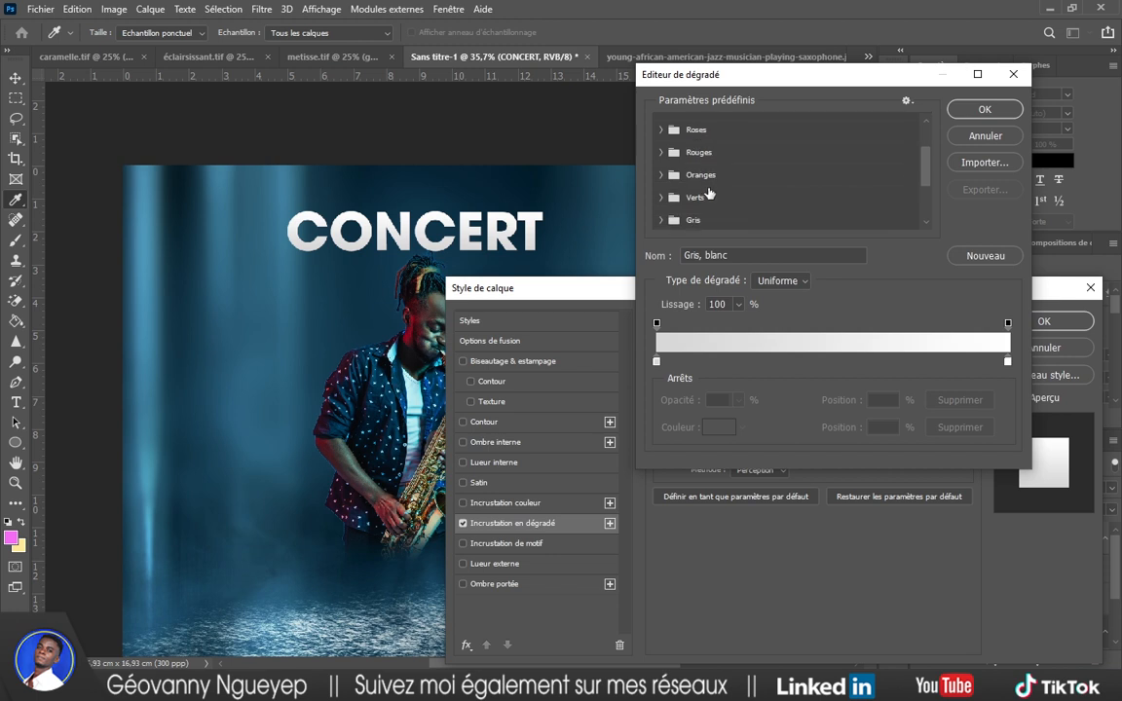
{"action": "scroll", "coordinate": [670, 161], "scroll_direction": "down", "scroll_amount": 3}
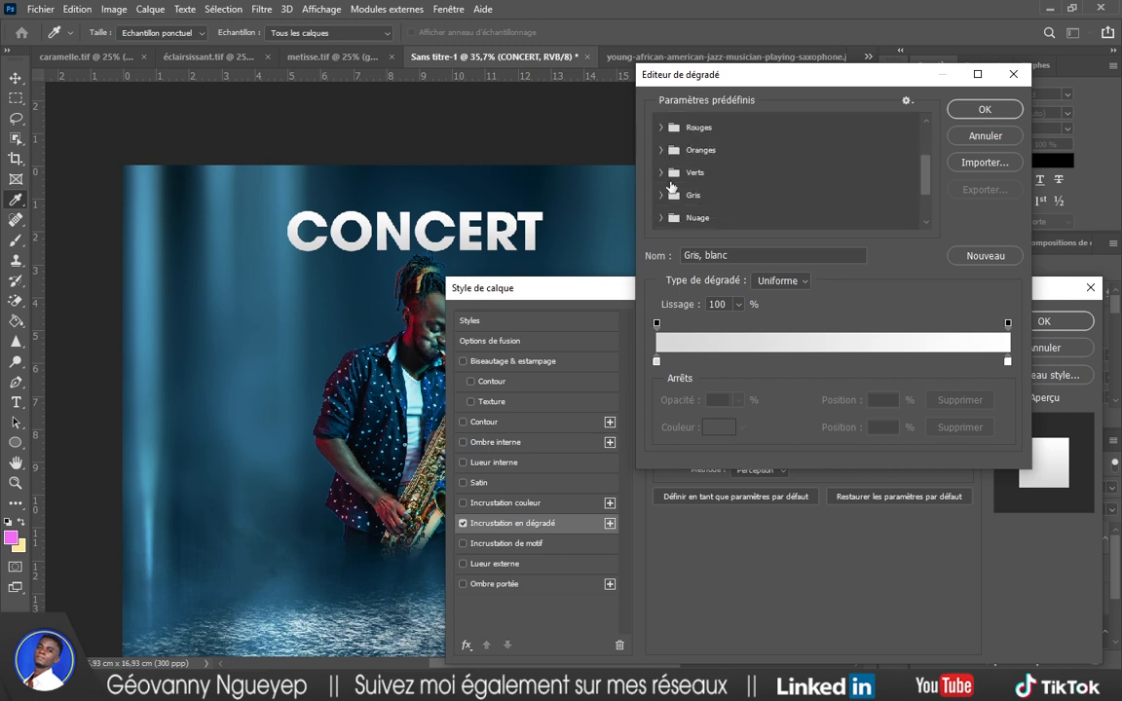
{"action": "scroll", "coordinate": [671, 185], "scroll_direction": "up", "scroll_amount": 2}
{"action": "scroll", "coordinate": [671, 187], "scroll_direction": "up", "scroll_amount": 1}
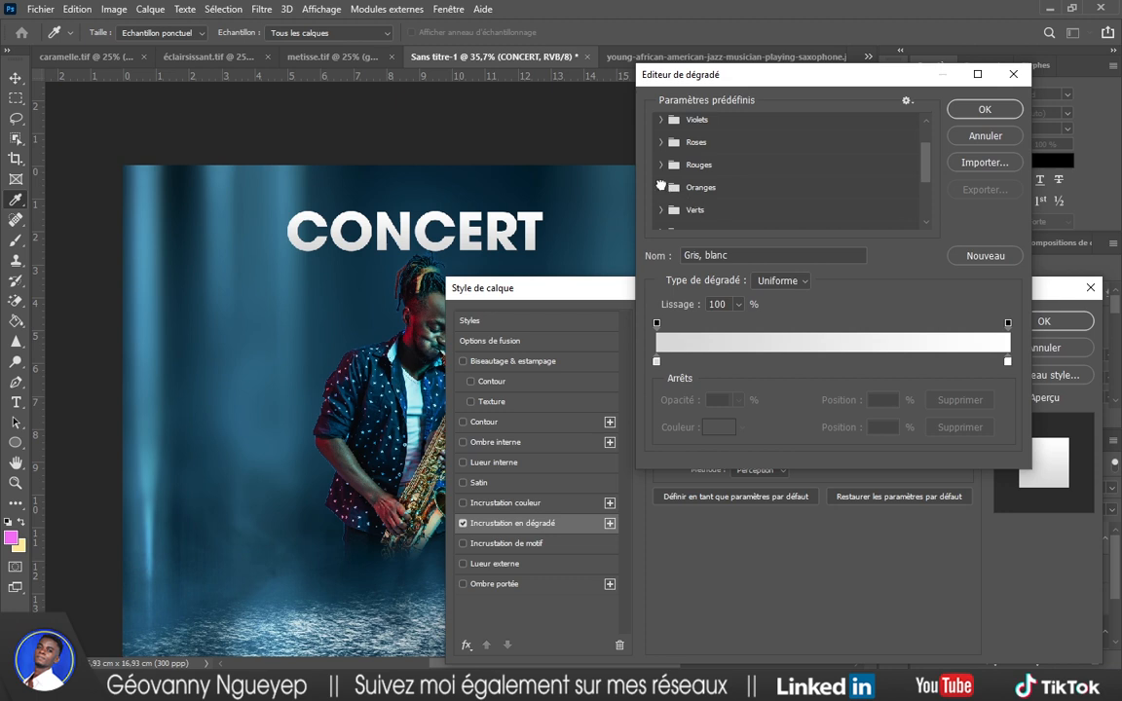
{"action": "left_click", "coordinate": [662, 186]}
{"action": "left_click", "coordinate": [774, 212]}
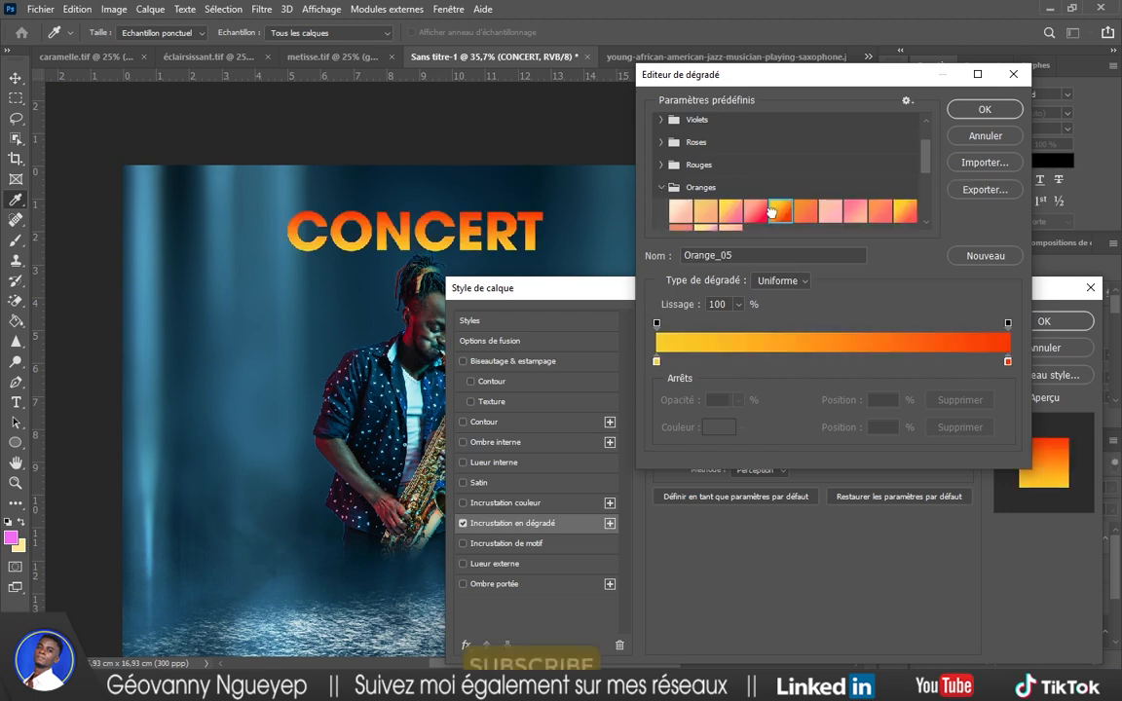
{"action": "left_click", "coordinate": [811, 213]}
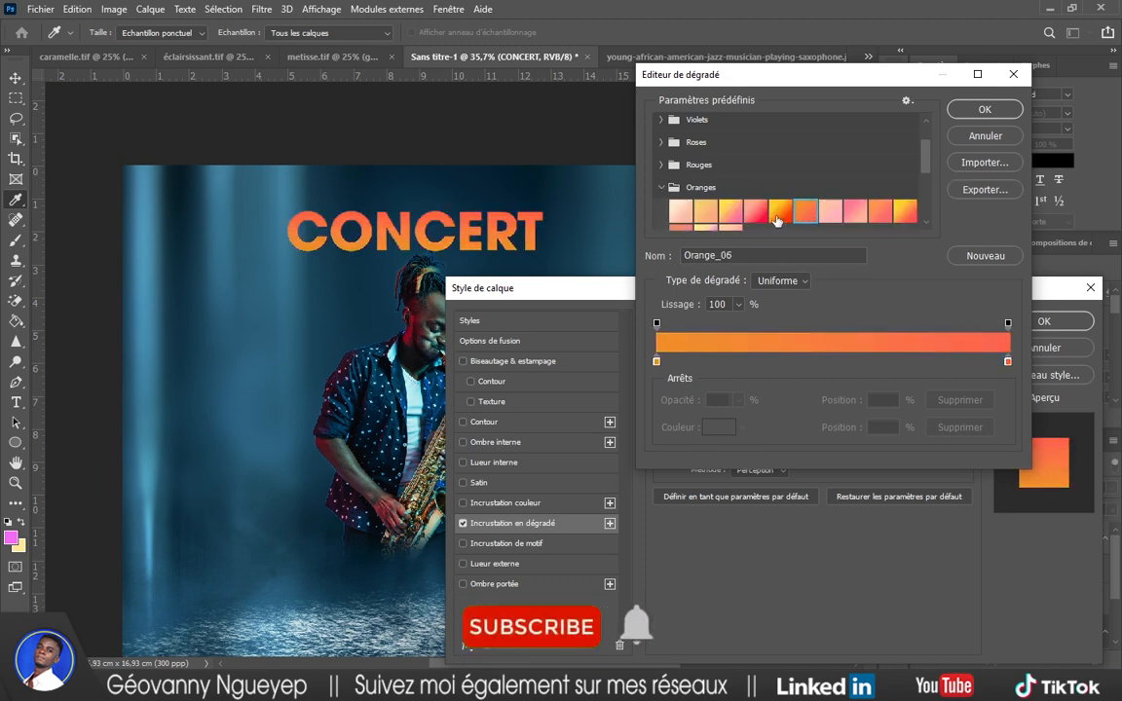
{"action": "left_click", "coordinate": [780, 212]}
{"action": "left_click", "coordinate": [753, 212]}
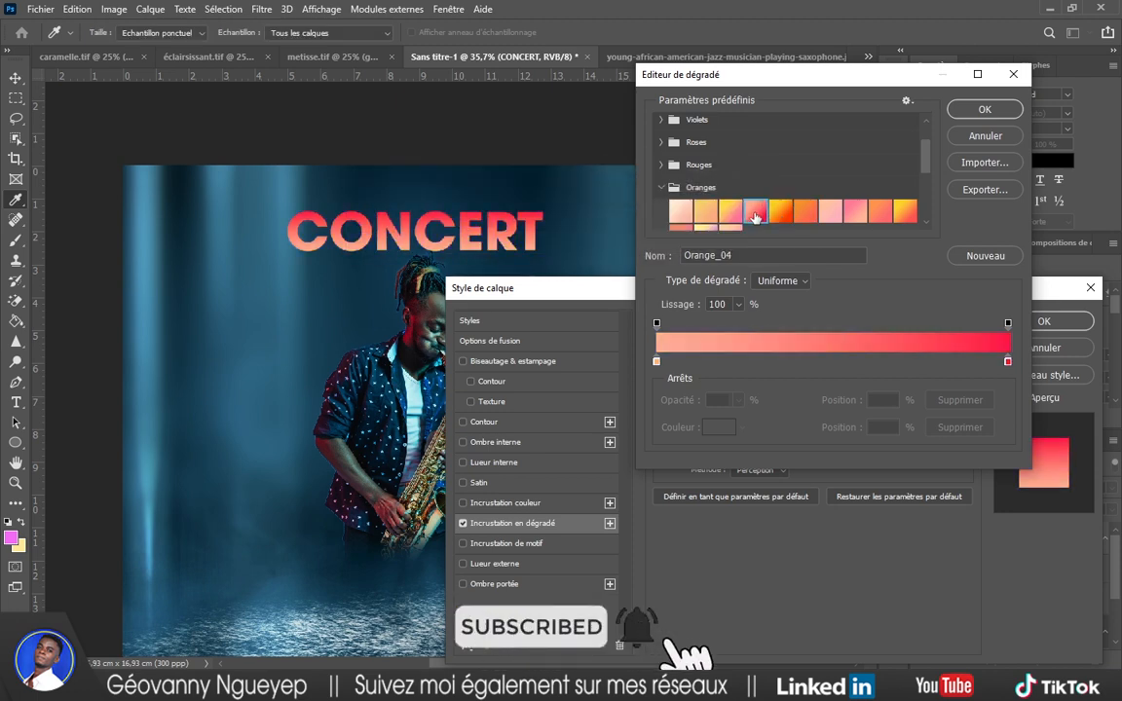
{"action": "left_click", "coordinate": [778, 210]}
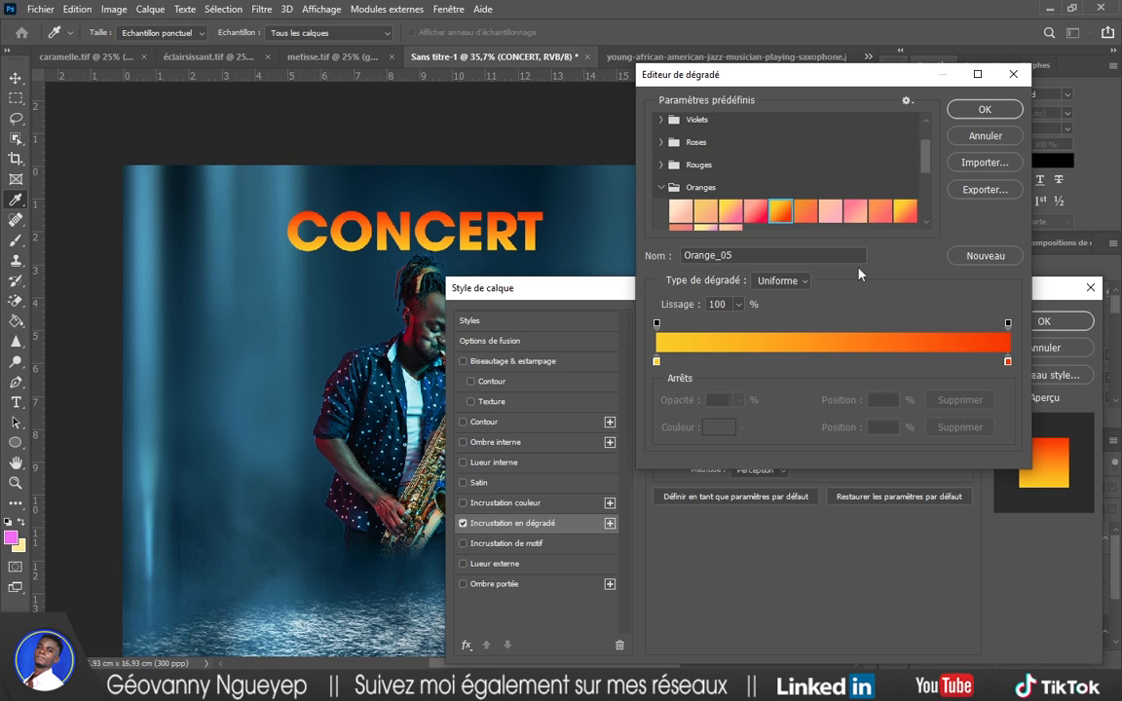
{"action": "left_click", "coordinate": [985, 110]}
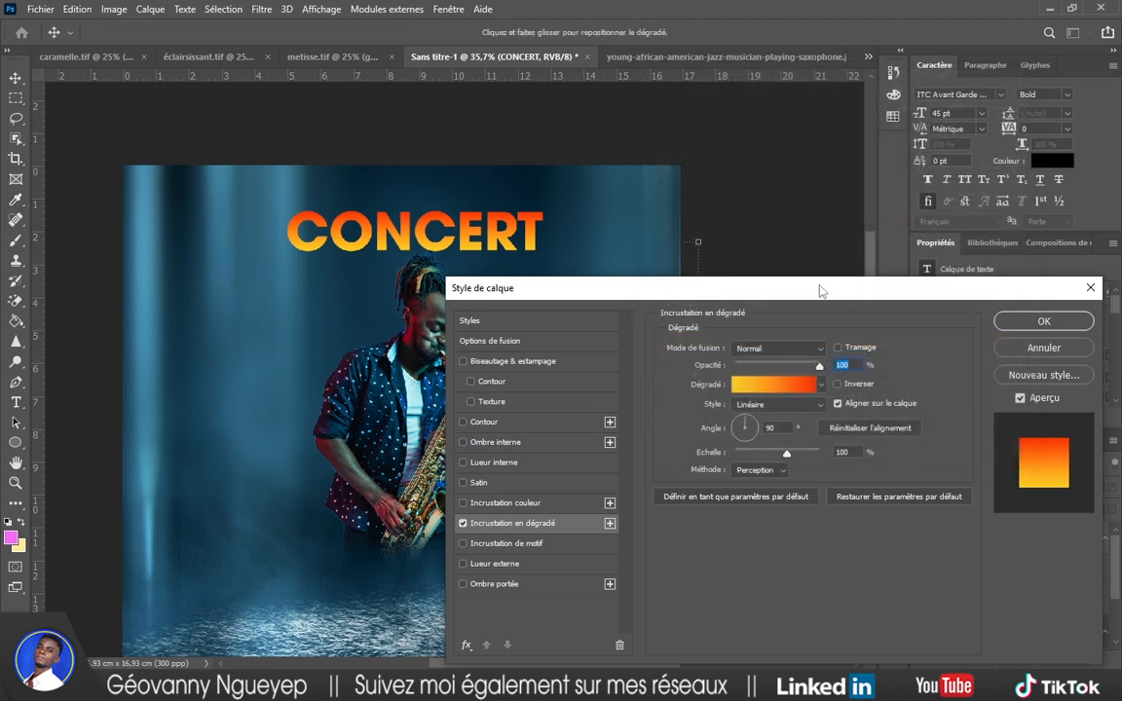
Raise the gradient angle to about 103°, apply the style and deselect the CONCERT layer.
{"action": "left_click_drag", "start_coordinate": [820, 290], "coordinate": [845, 308]}
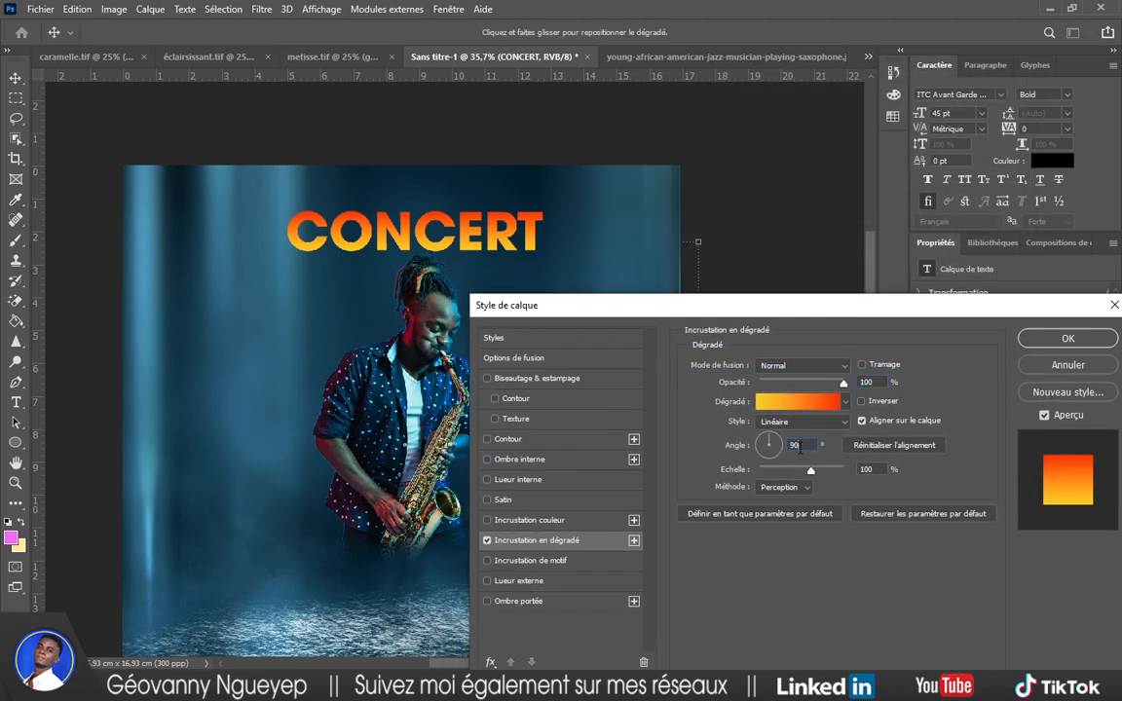
{"action": "key", "text": "Up"}
{"action": "key", "text": "Up"}
{"action": "key", "text": "Up"}
{"action": "key", "text": "Up"}
{"action": "key", "text": "Up"}
{"action": "key", "text": "Up"}
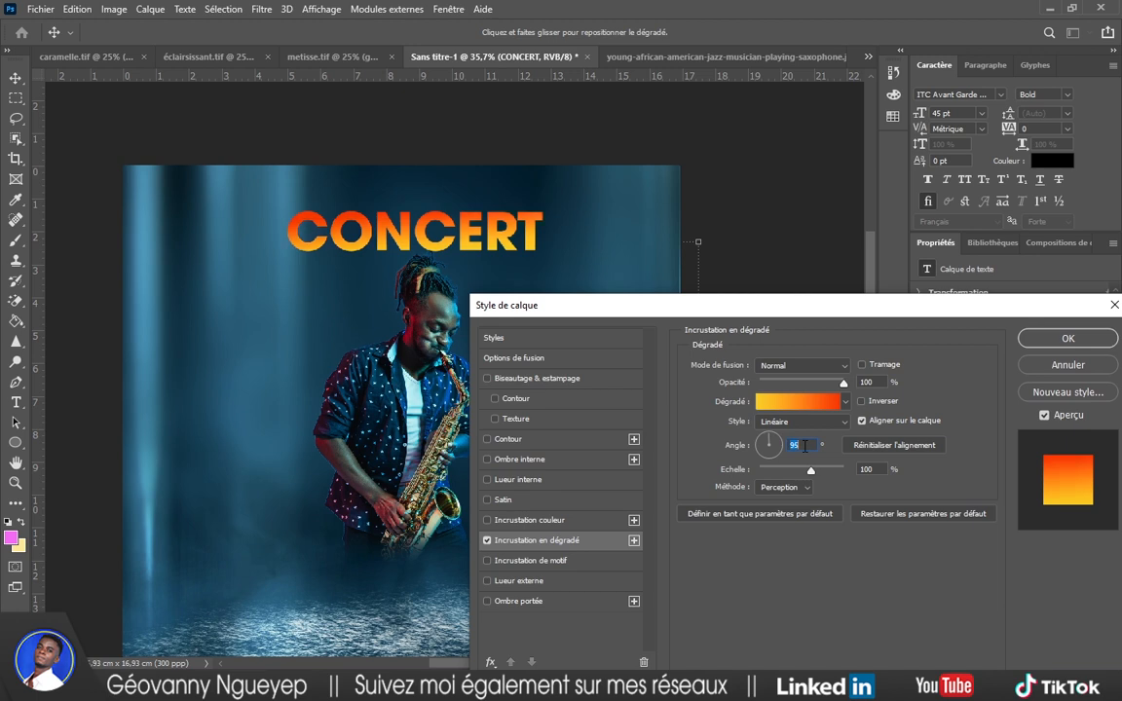
{"action": "key", "text": "Up"}
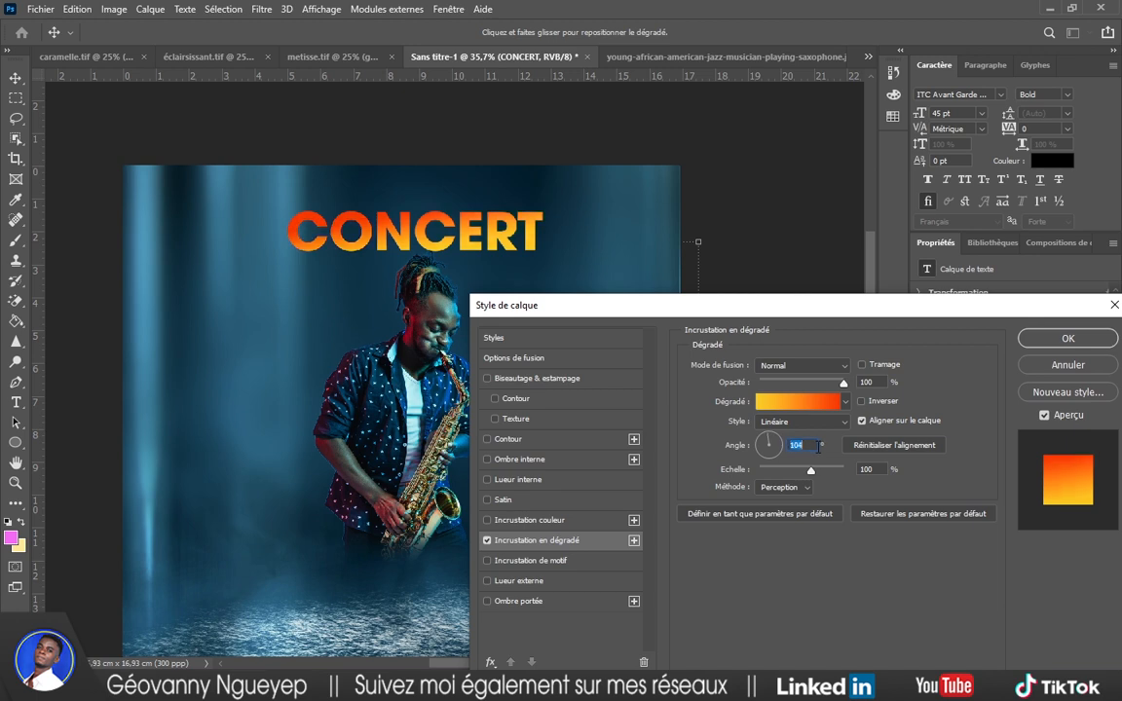
{"action": "left_click", "coordinate": [1068, 338]}
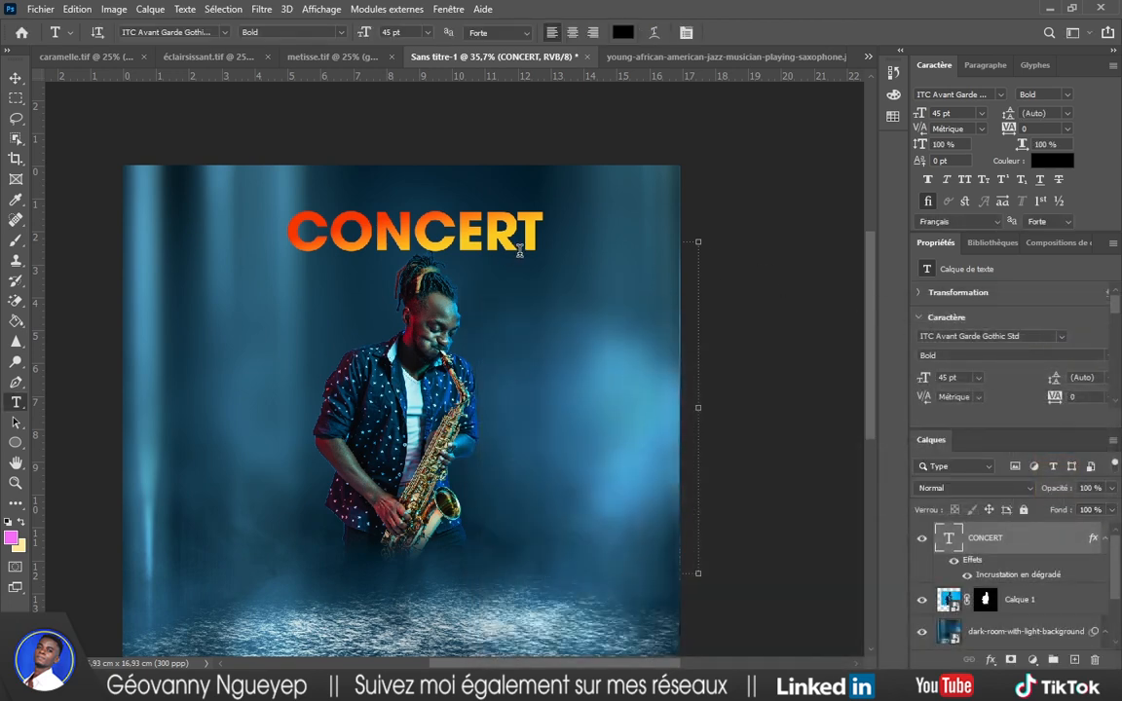
{"action": "key", "text": "v"}
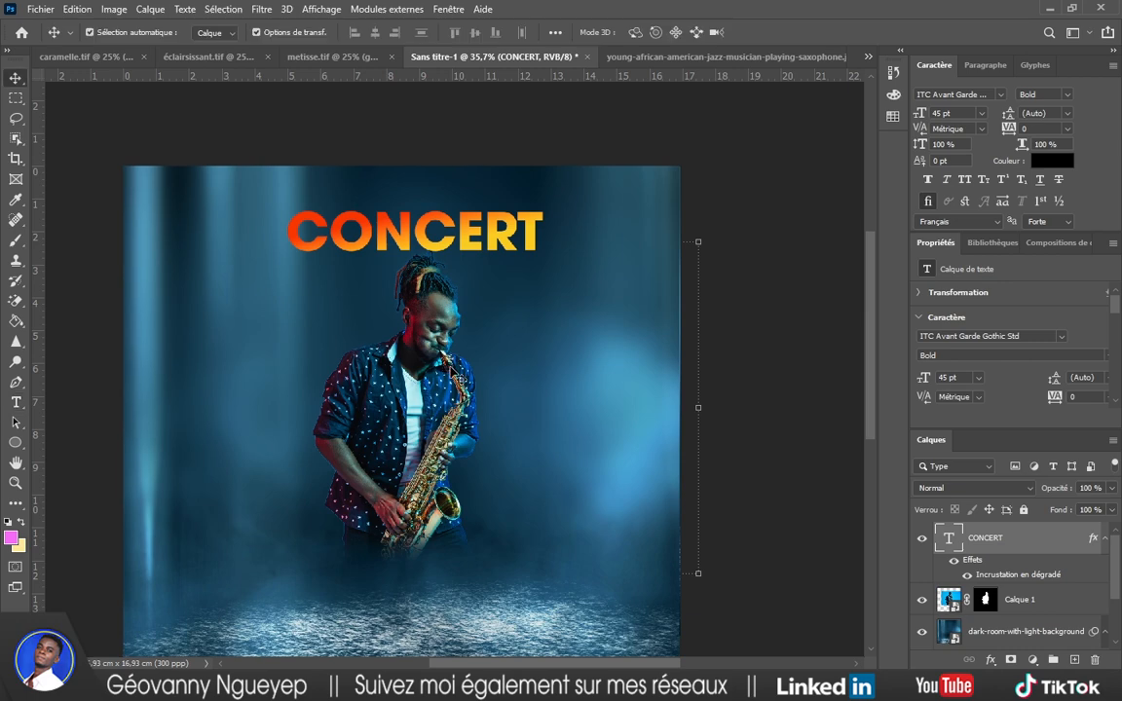
{"action": "left_click", "coordinate": [757, 230]}
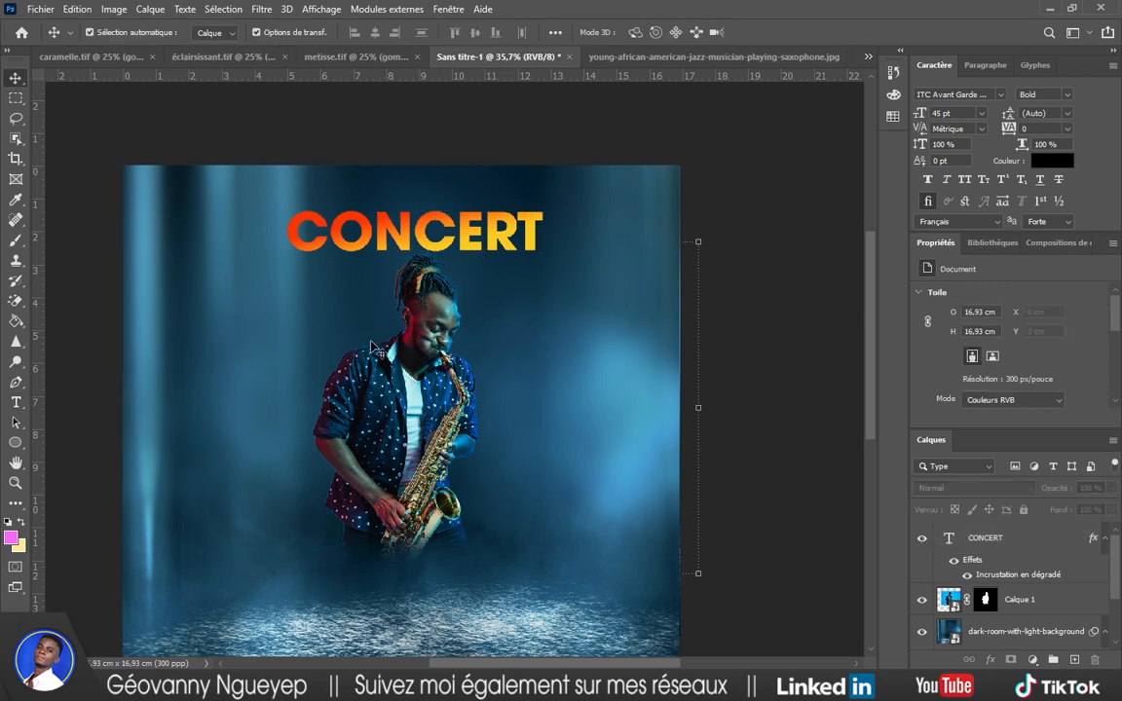
Select the word Spécial from the title line in the notes.
{"action": "key", "text": "alt+Tab"}
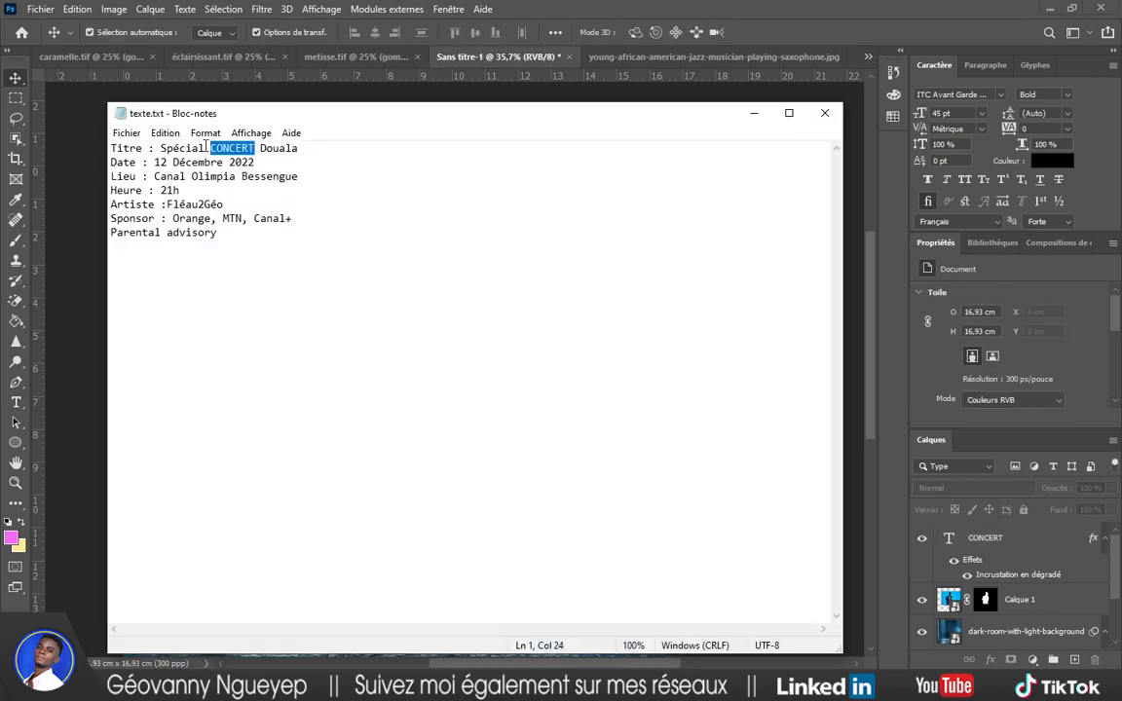
{"action": "left_click_drag", "start_coordinate": [205, 147], "coordinate": [162, 147]}
{"action": "left_click", "coordinate": [160, 147]}
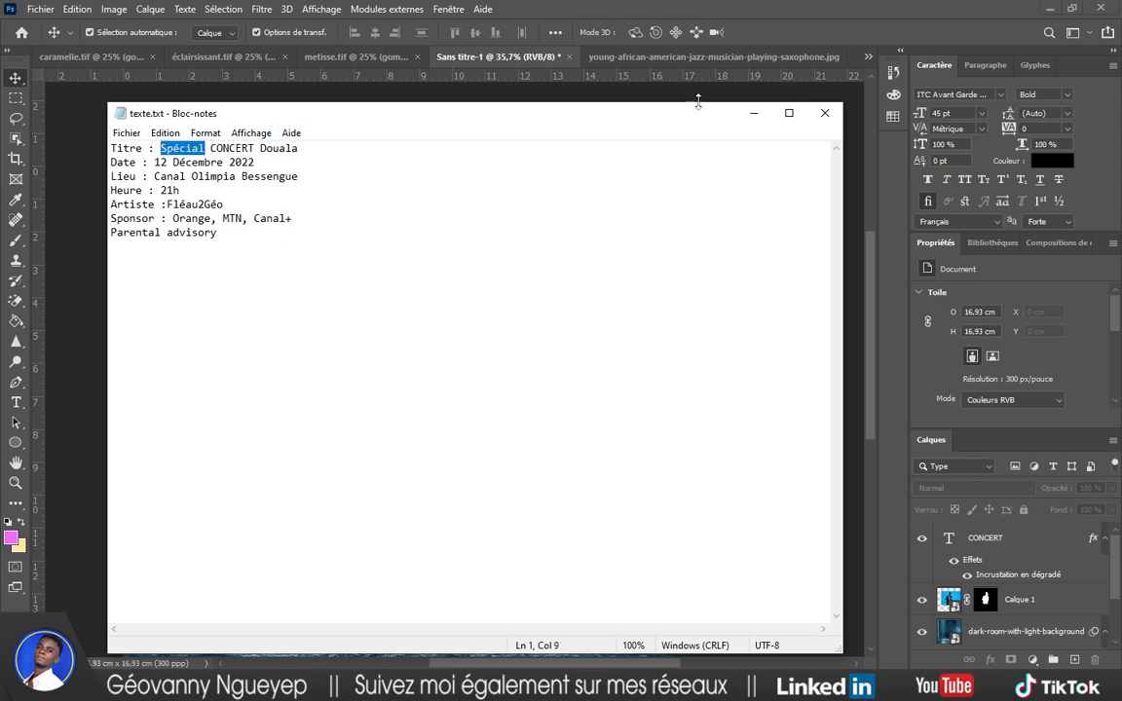
{"action": "left_click", "coordinate": [753, 113]}
Paste Spécial into a new text layer and move it below and left of CONCERT.
{"action": "key", "text": "t"}
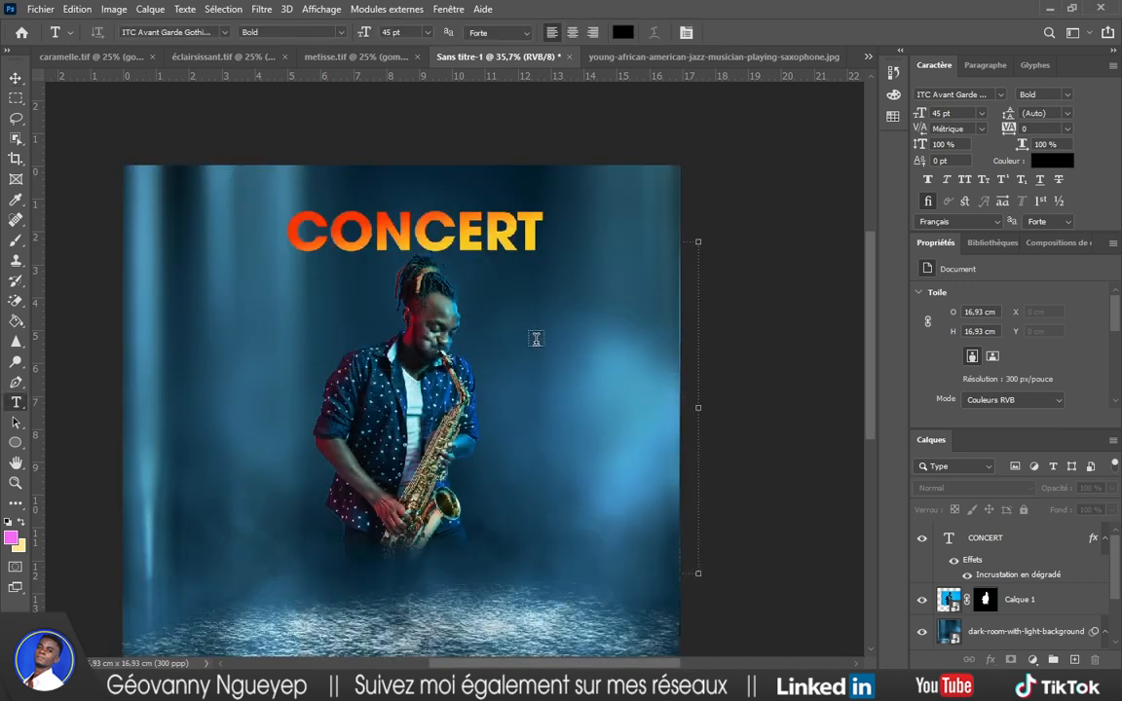
{"action": "left_click", "coordinate": [522, 341]}
{"action": "type", "text": "Spécial"}
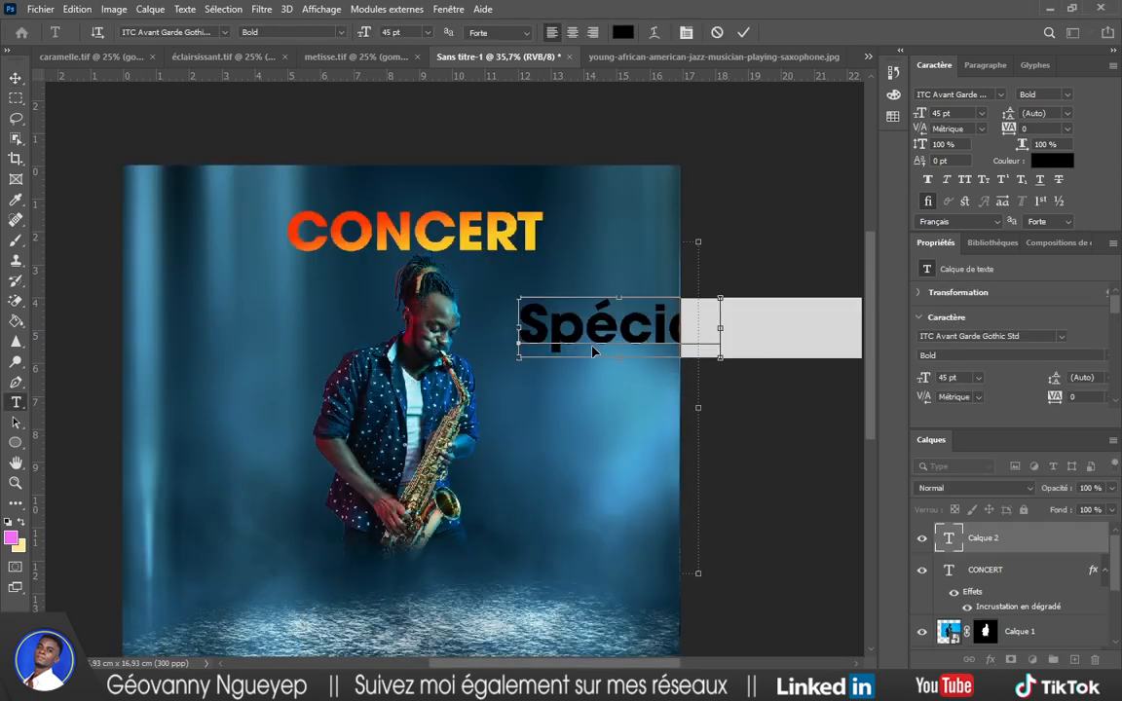
{"action": "left_click_drag", "start_coordinate": [634, 378], "coordinate": [337, 341]}
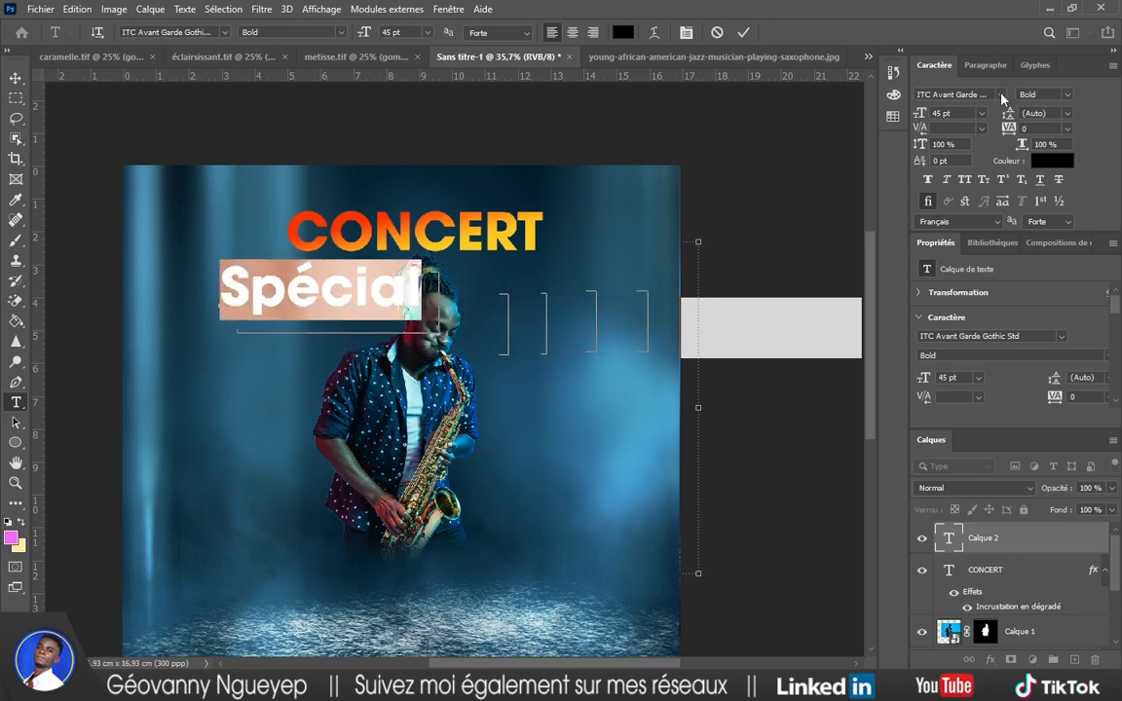
Make Spécial white in the Charlotte Catalina font and commit the text.
{"action": "left_click", "coordinate": [1000, 94]}
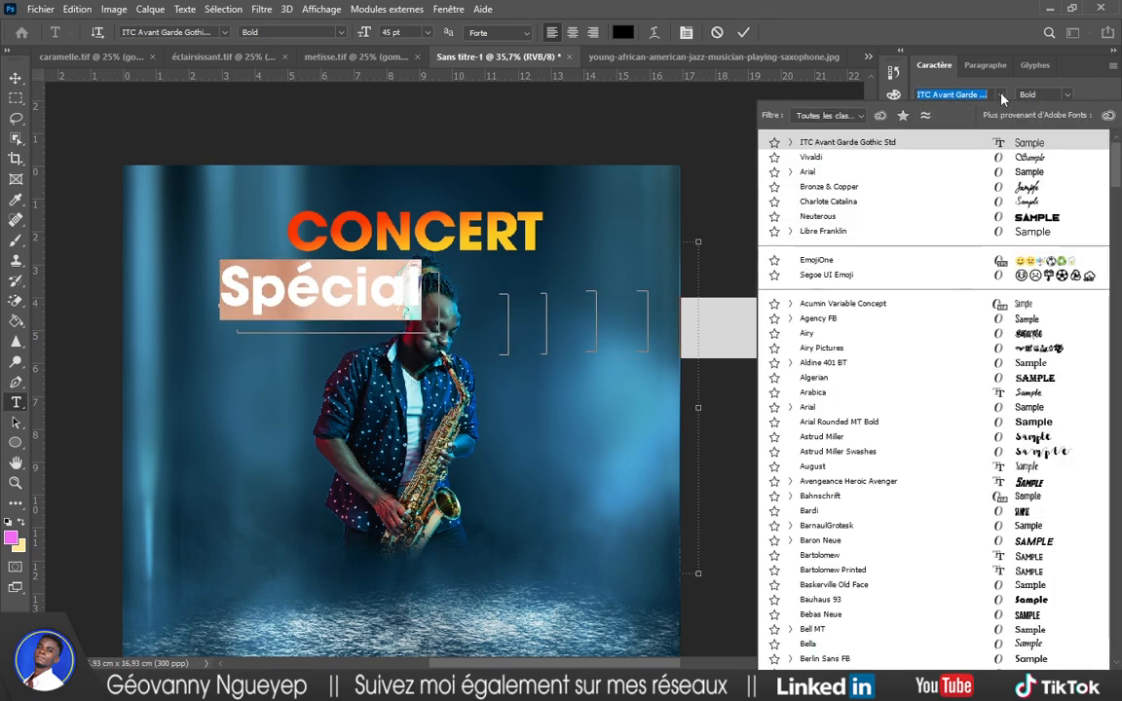
{"action": "left_click", "coordinate": [1025, 188]}
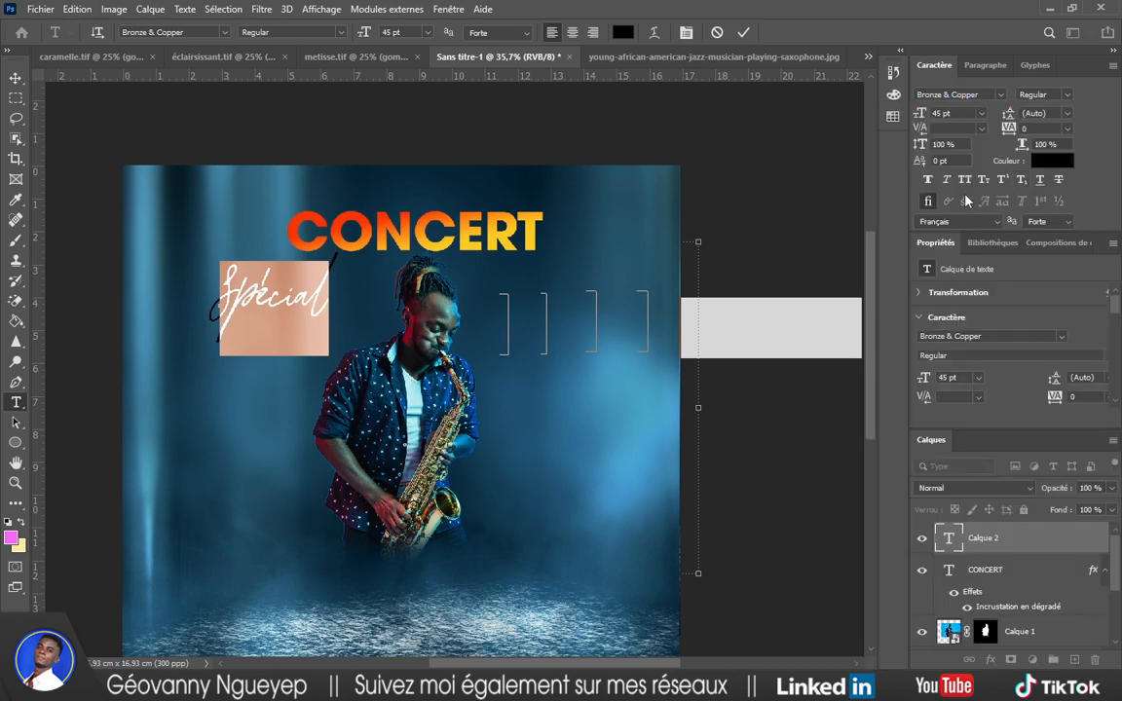
{"action": "left_click", "coordinate": [1052, 160]}
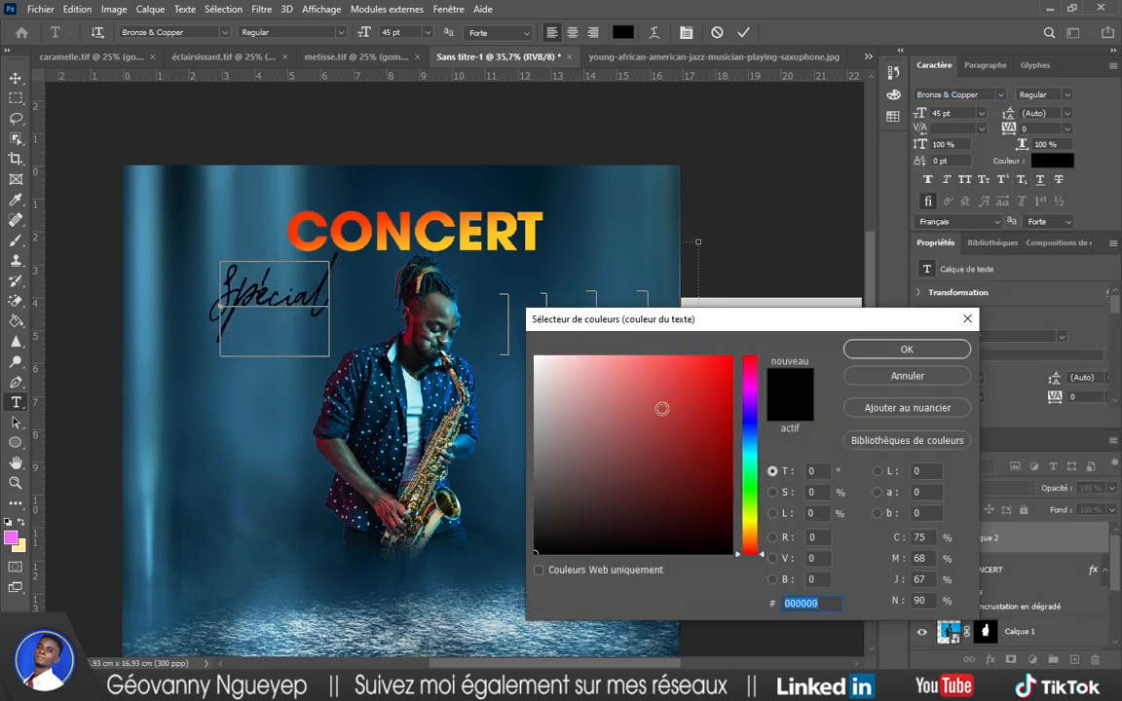
{"action": "left_click_drag", "start_coordinate": [661, 408], "coordinate": [476, 336]}
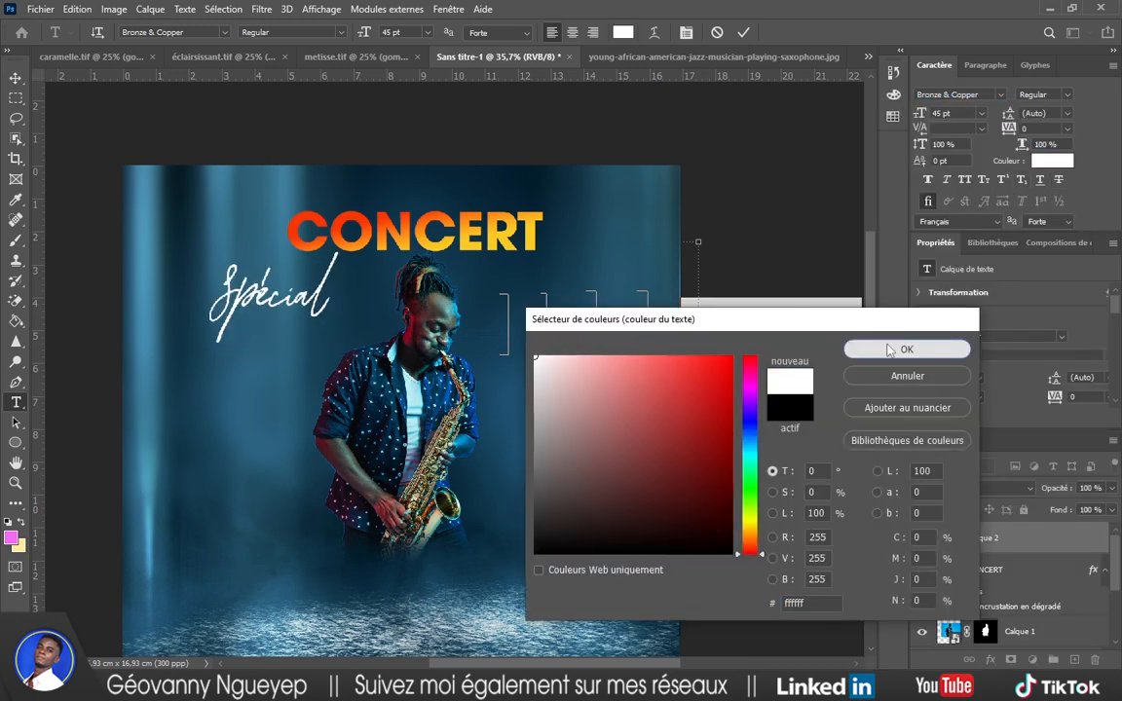
{"action": "left_click", "coordinate": [881, 349]}
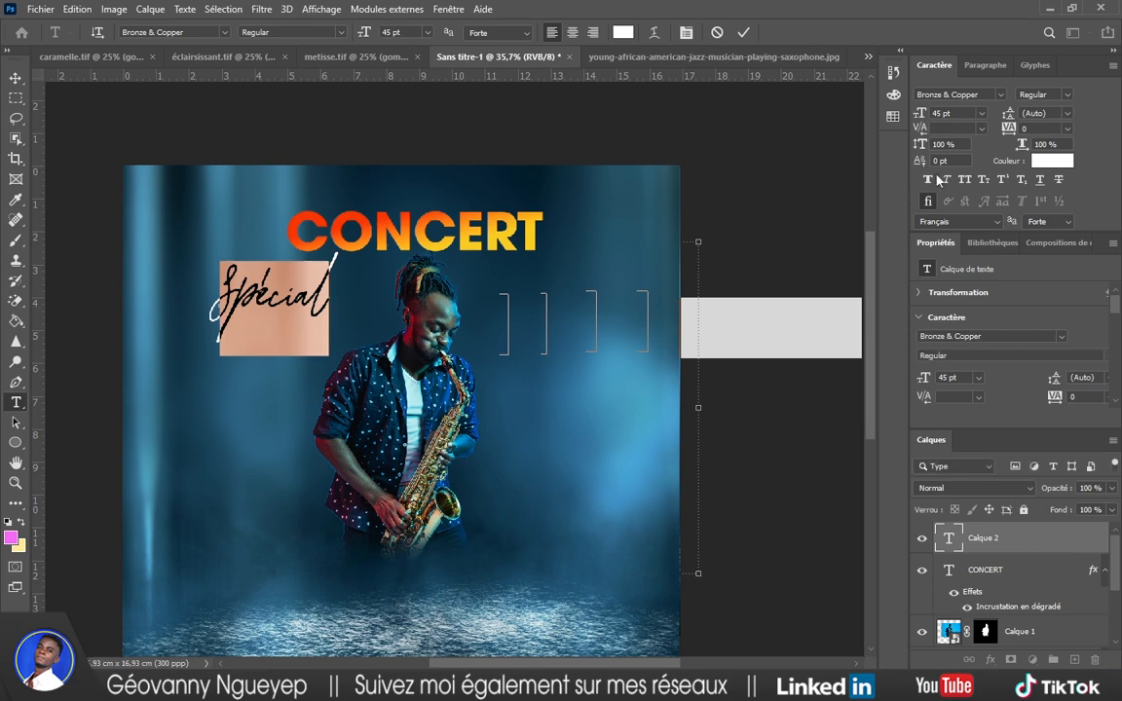
{"action": "left_click", "coordinate": [992, 92]}
{"action": "type", "text": "cata"}
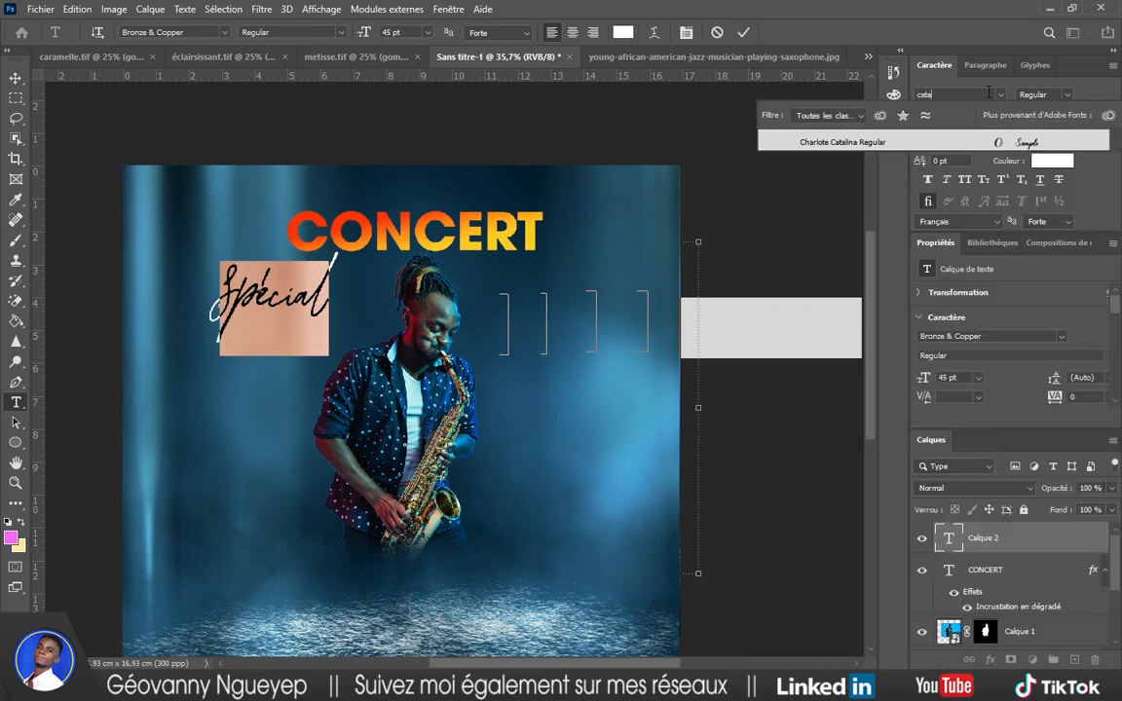
{"action": "left_click", "coordinate": [913, 146]}
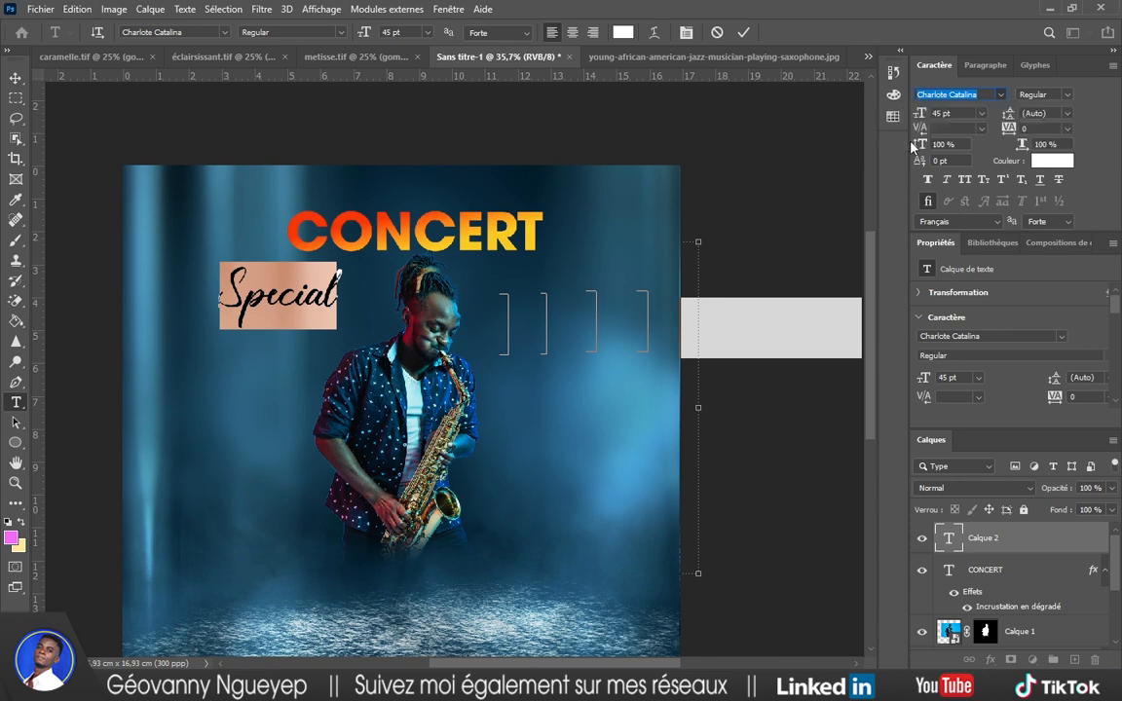
{"action": "left_click", "coordinate": [743, 33]}
Move the white script 'Spécial' just above CONCERT's left side and resize it slightly.
{"action": "key", "text": "v"}
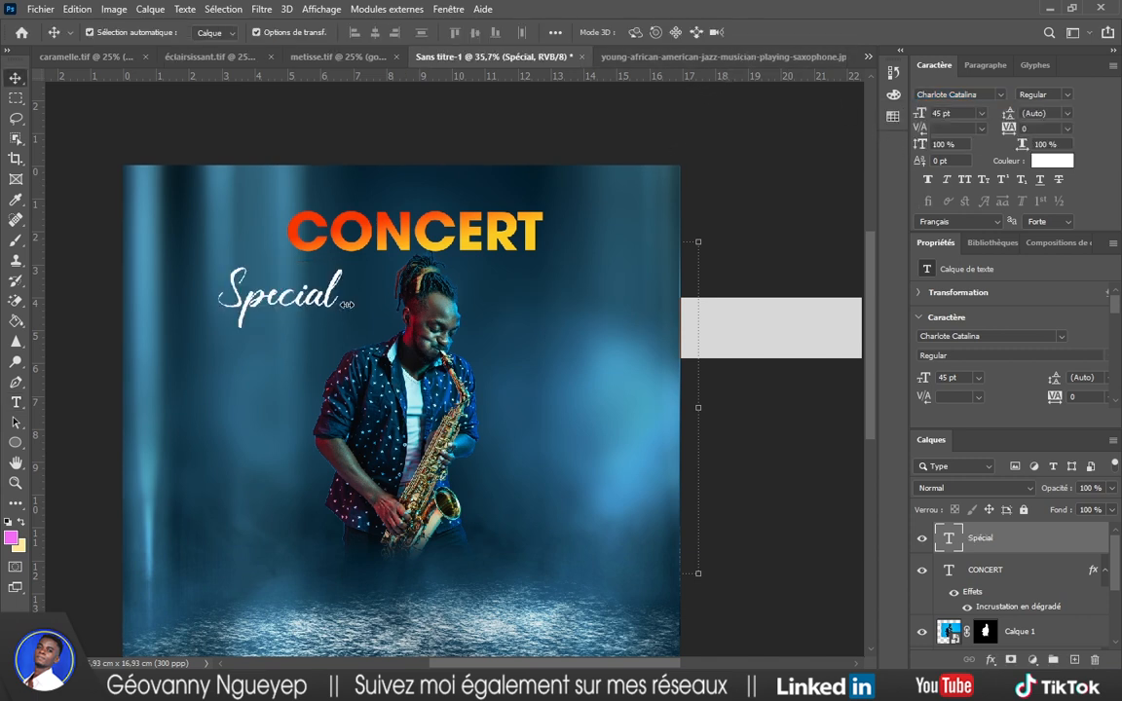
{"action": "left_click_drag", "start_coordinate": [322, 303], "coordinate": [381, 206]}
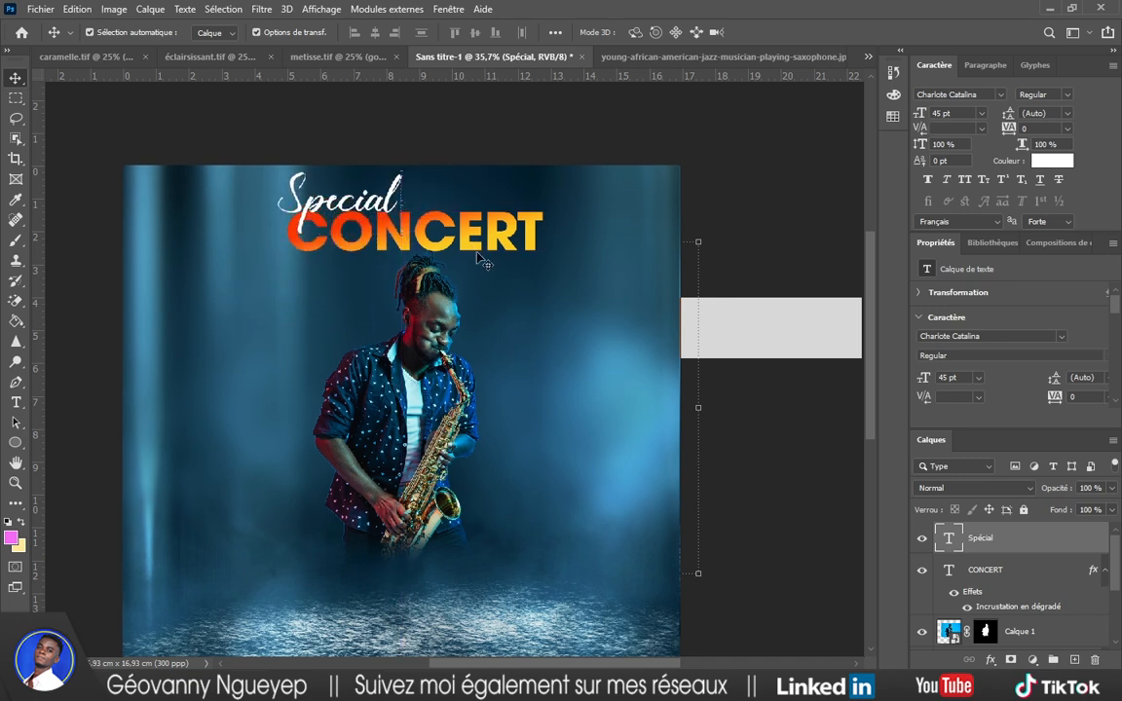
{"action": "key", "text": "ctrl+t"}
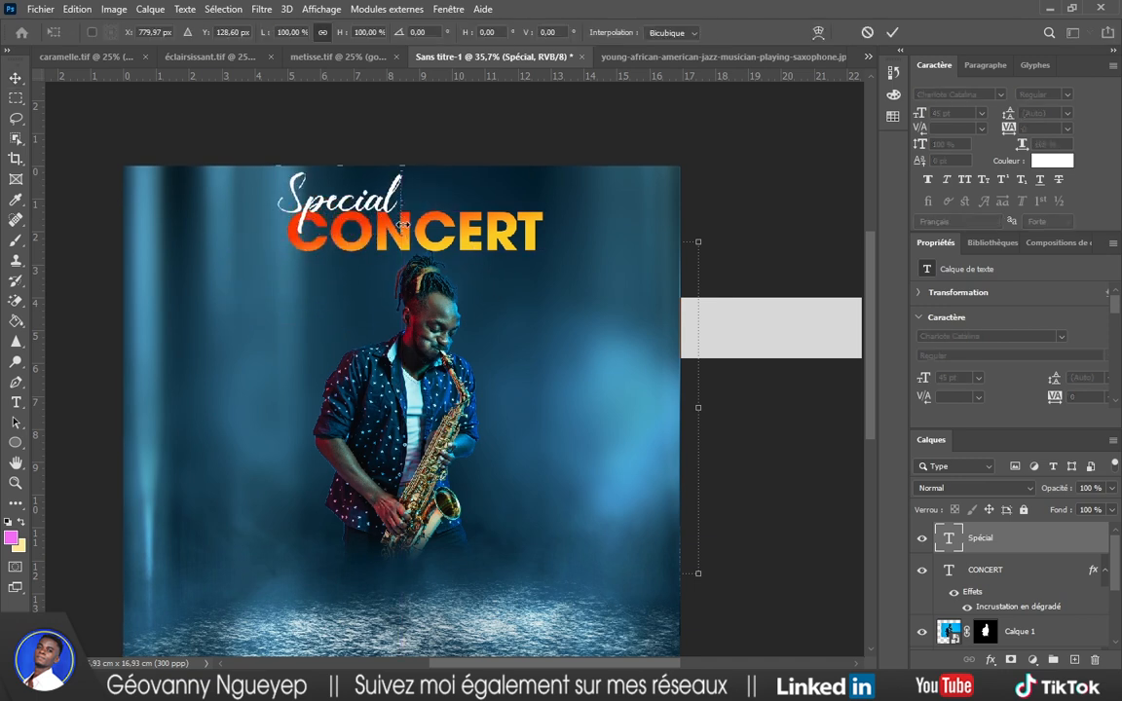
{"action": "left_click_drag", "start_coordinate": [402, 233], "coordinate": [374, 213]}
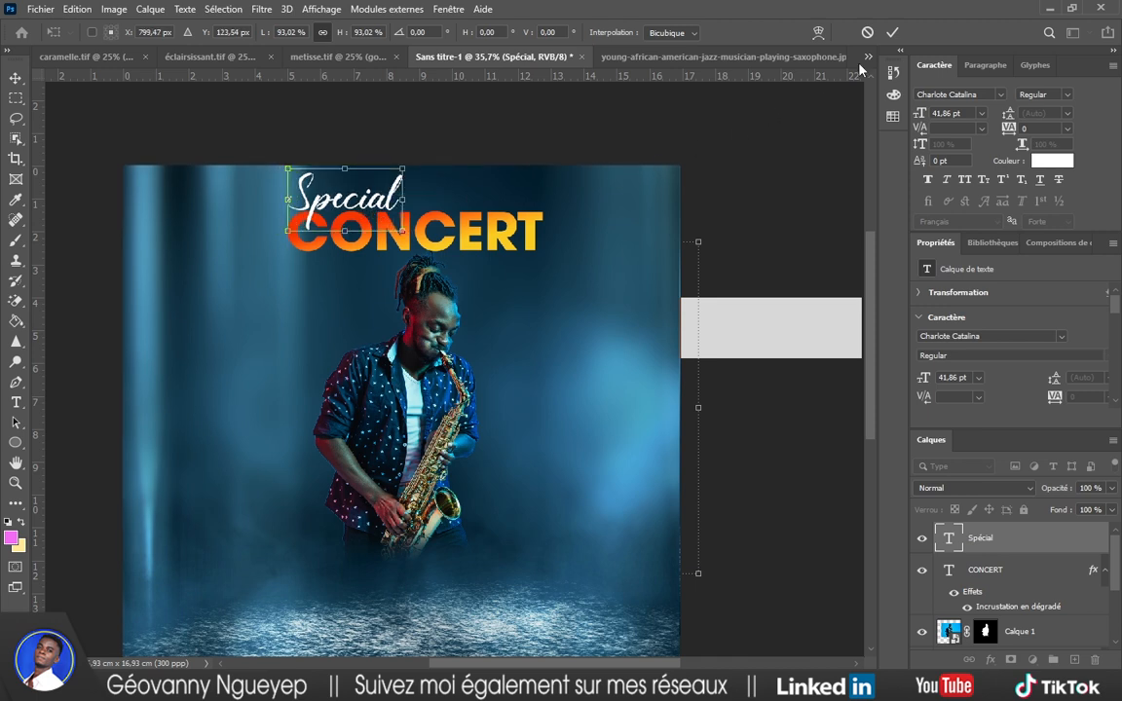
{"action": "key", "text": "Return"}
{"action": "left_click", "coordinate": [768, 142]}
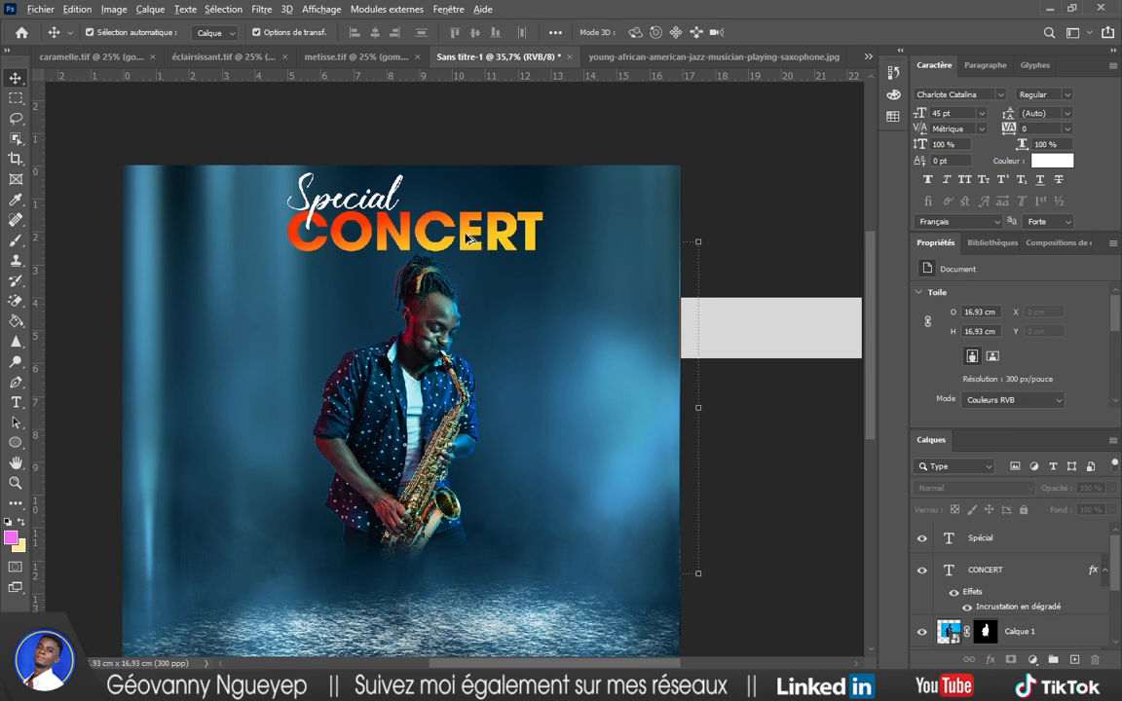
Duplicate CONCERT below itself and replace the text with 'Douala' from the notes, set to All Caps.
{"action": "left_click_drag", "start_coordinate": [473, 240], "coordinate": [464, 283]}
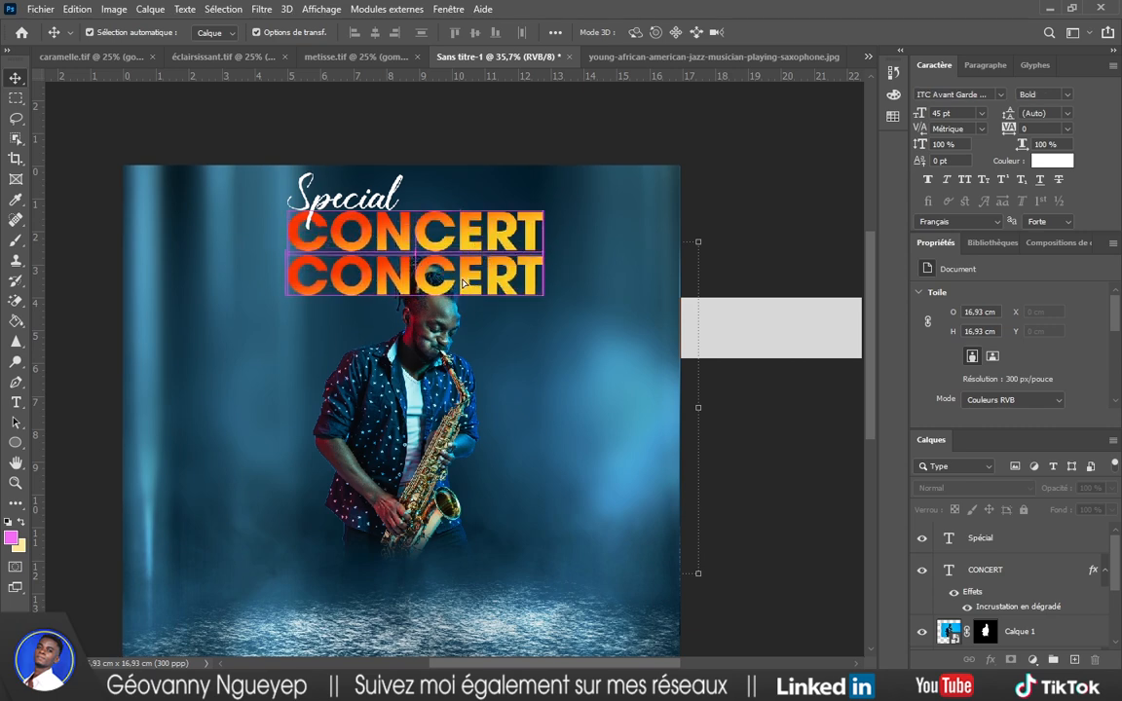
{"action": "key", "text": "t"}
{"action": "double_click", "coordinate": [458, 281]}
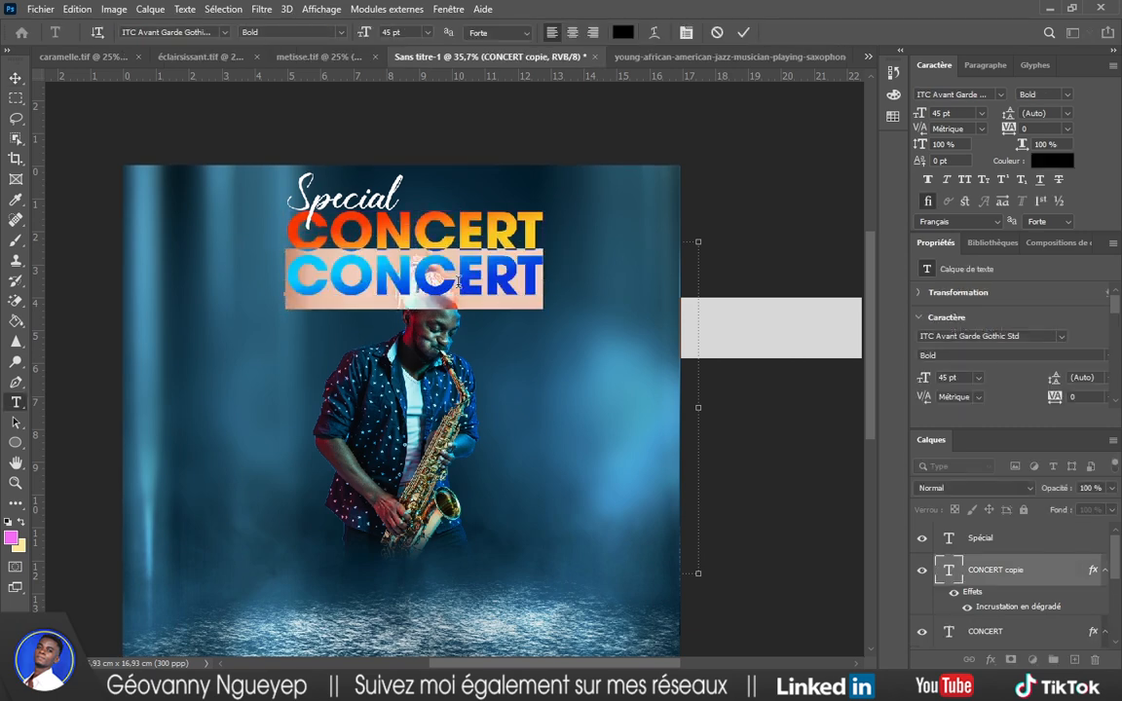
{"action": "key", "text": "alt+Tab"}
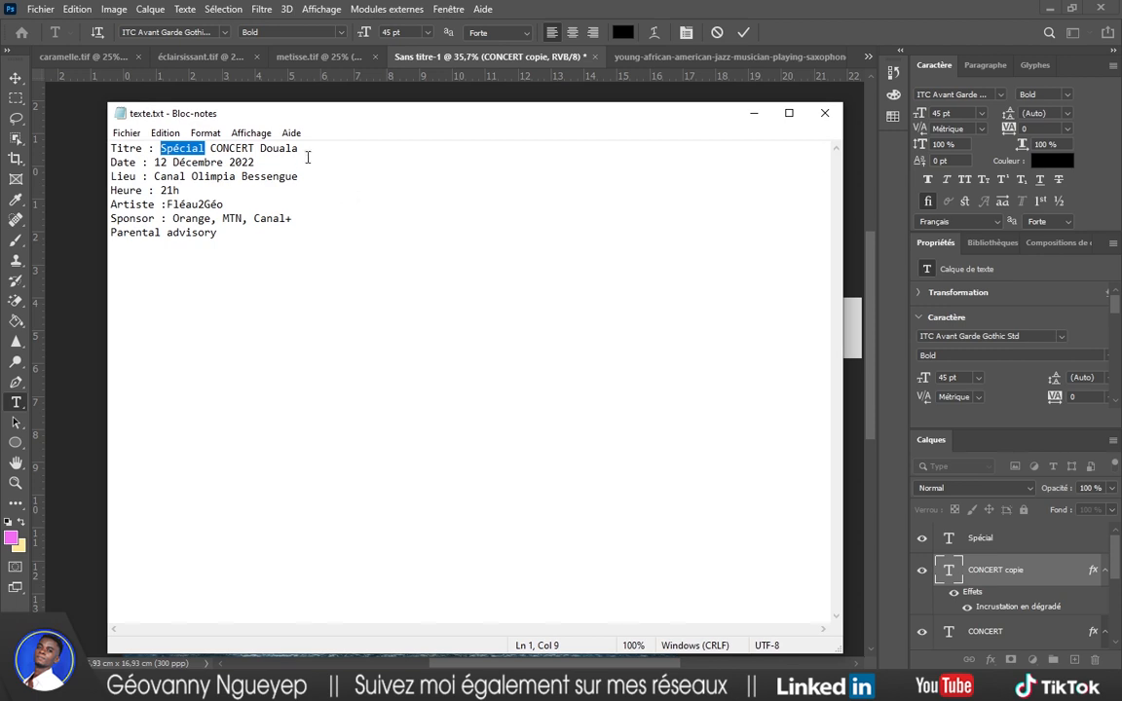
{"action": "left_click_drag", "start_coordinate": [298, 148], "coordinate": [263, 151]}
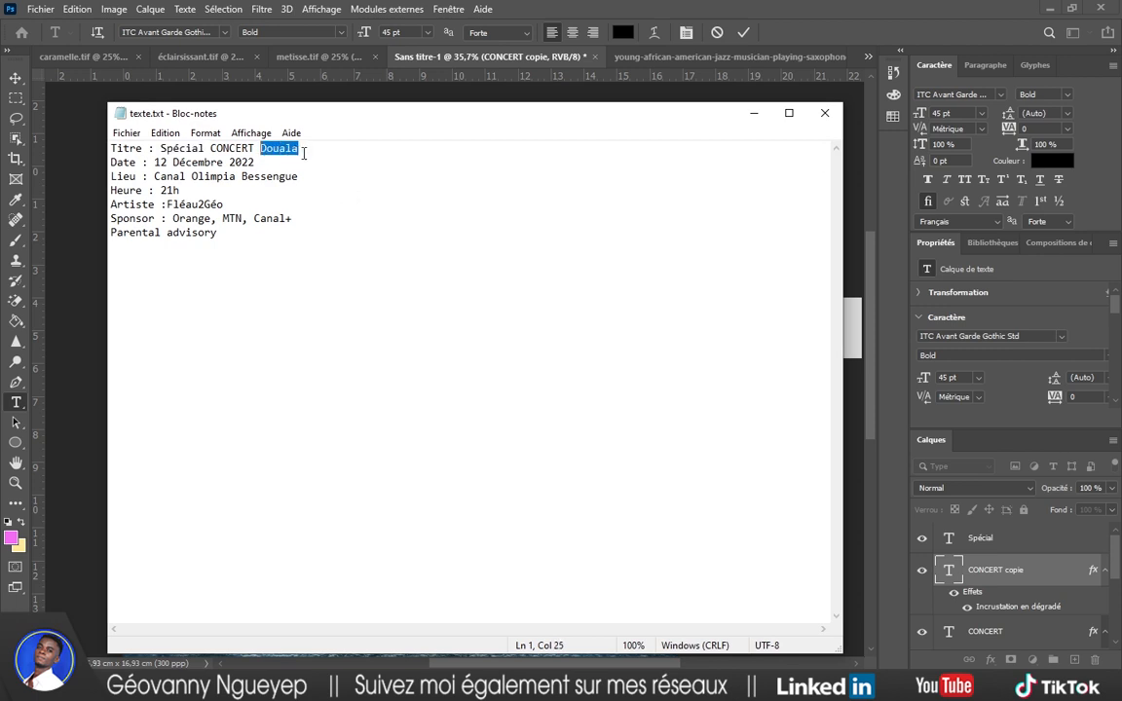
{"action": "key", "text": "ctrl+c"}
{"action": "left_click", "coordinate": [752, 113]}
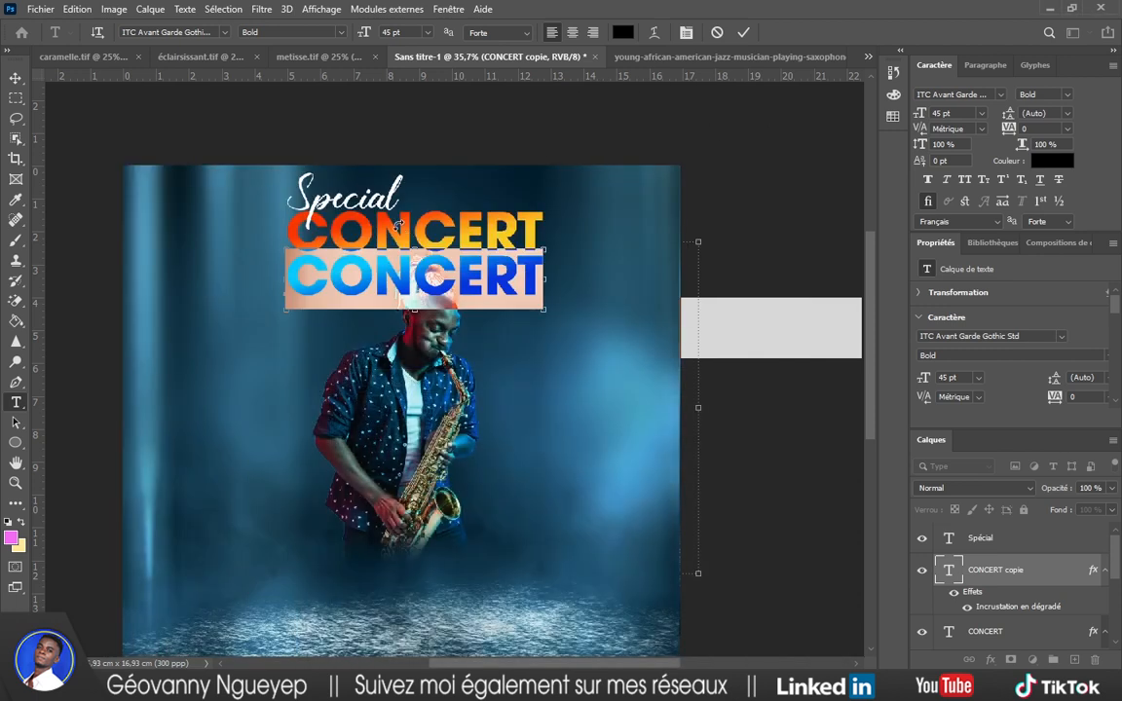
{"action": "key", "text": "ctrl+v"}
{"action": "key", "text": "ctrl+a"}
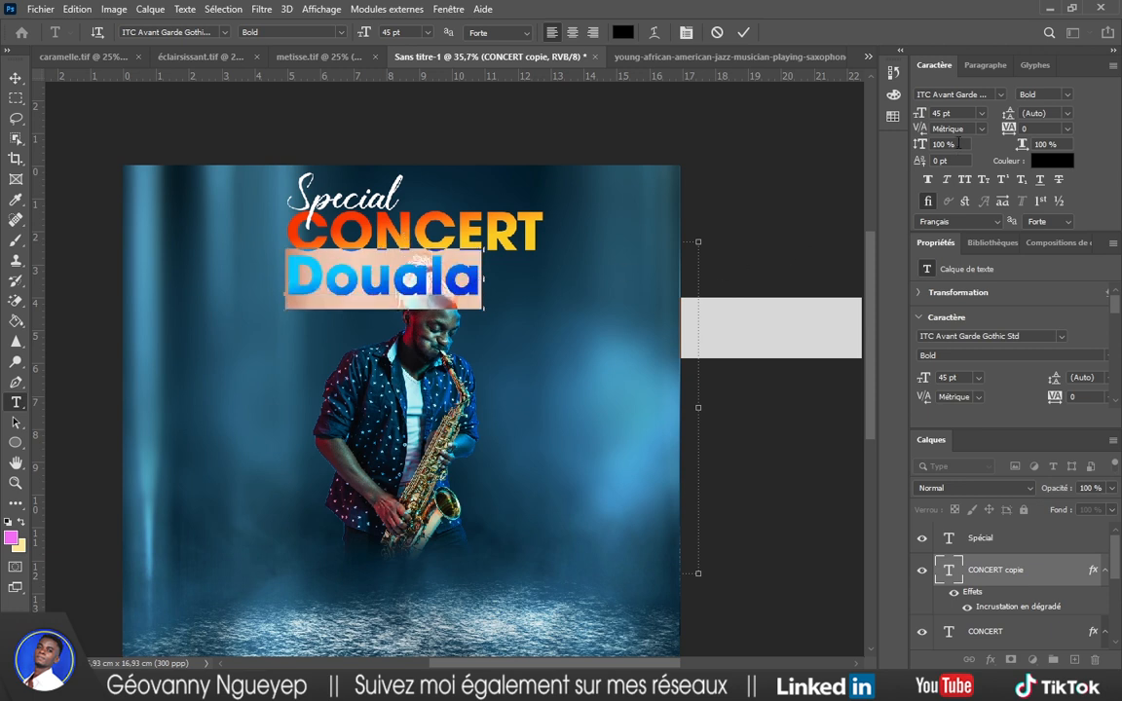
{"action": "left_click", "coordinate": [965, 182]}
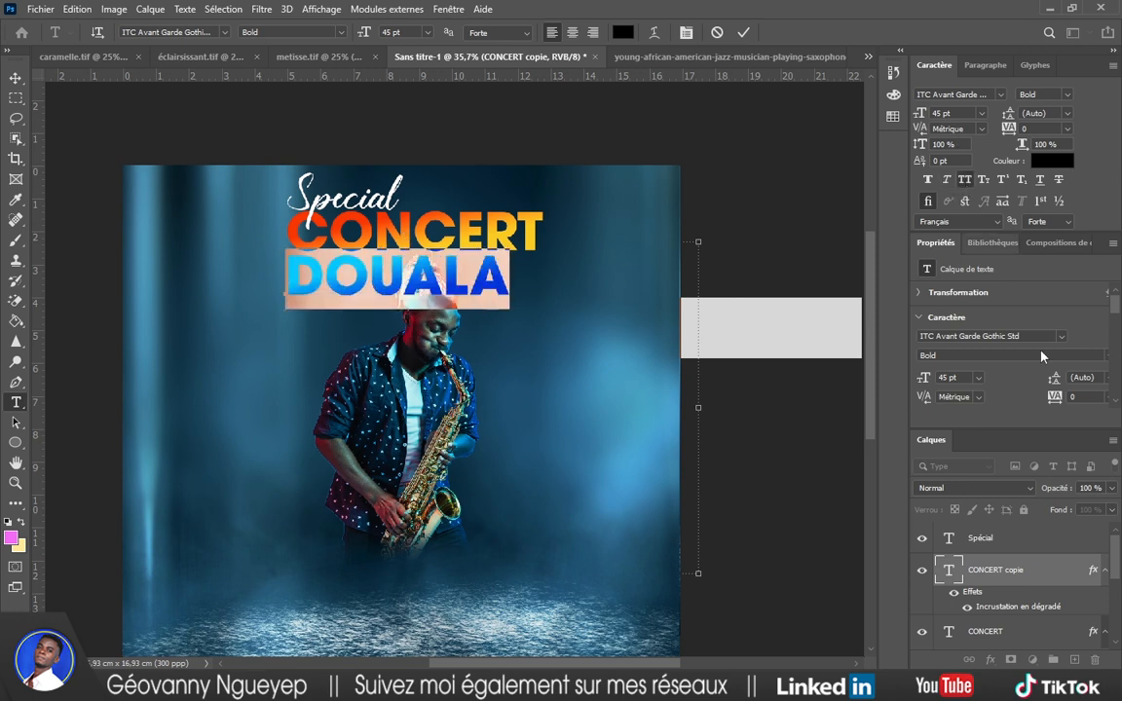
{"action": "left_click", "coordinate": [971, 575]}
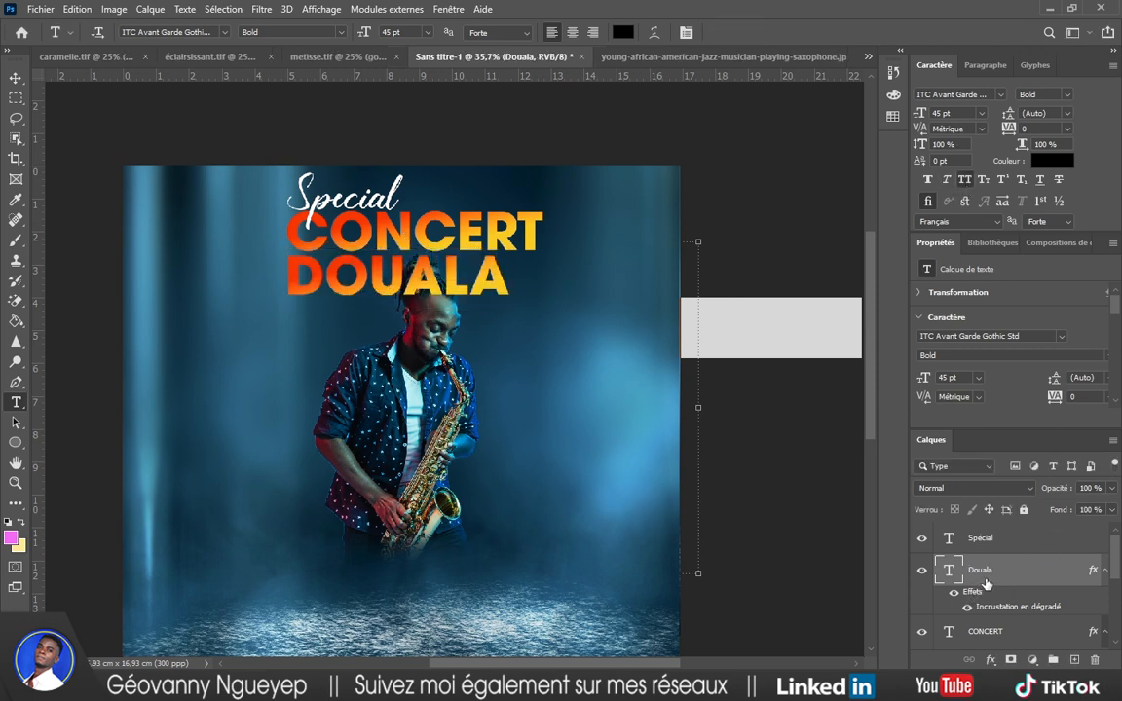
Clear DOUALA's gradient layer style and make its text colour white (ffffff).
{"action": "right_click", "coordinate": [981, 595]}
{"action": "left_click", "coordinate": [1027, 520]}
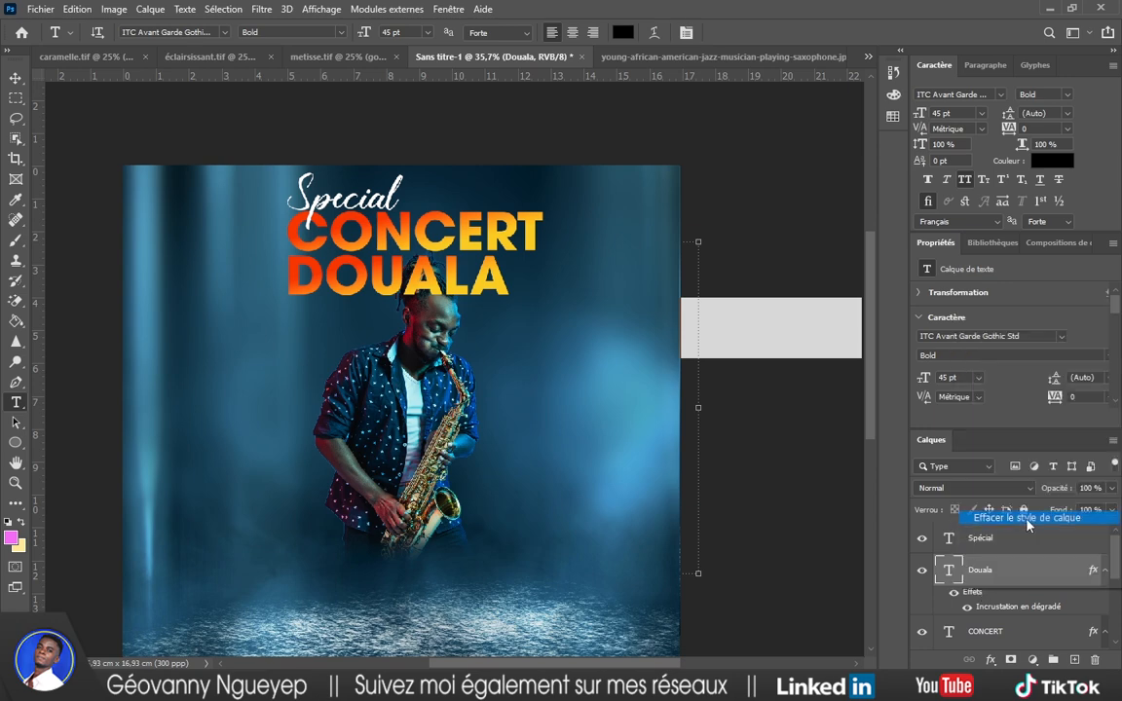
{"action": "left_click", "coordinate": [1052, 161]}
{"action": "left_click", "coordinate": [546, 362]}
{"action": "left_click_drag", "start_coordinate": [545, 362], "coordinate": [534, 356]}
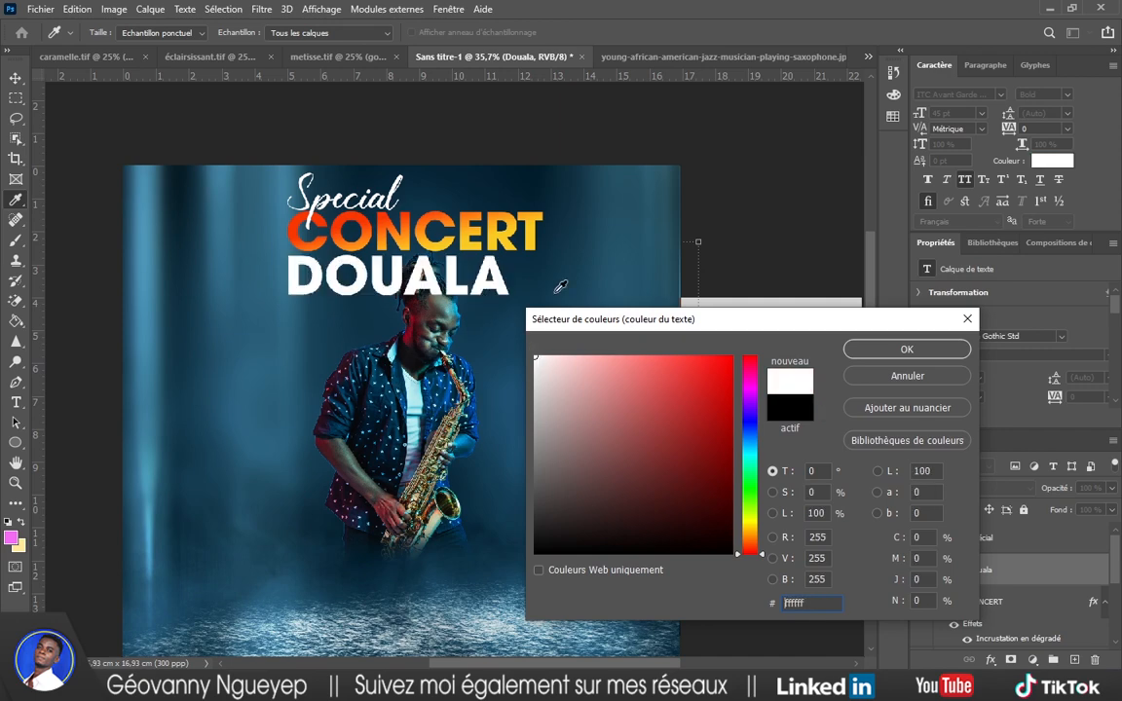
{"action": "left_click", "coordinate": [910, 350]}
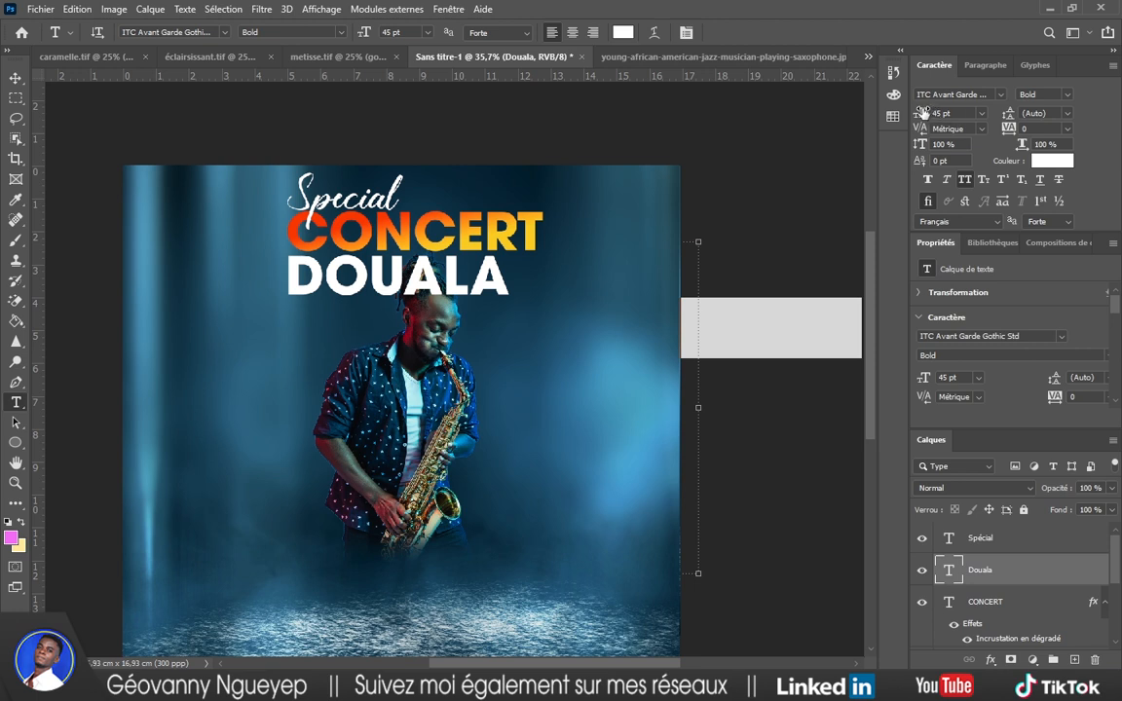
Set DOUALA to 15 pt with 1800 tracking and move it up just beneath CONCERT.
{"action": "left_click_drag", "start_coordinate": [923, 113], "coordinate": [809, 100]}
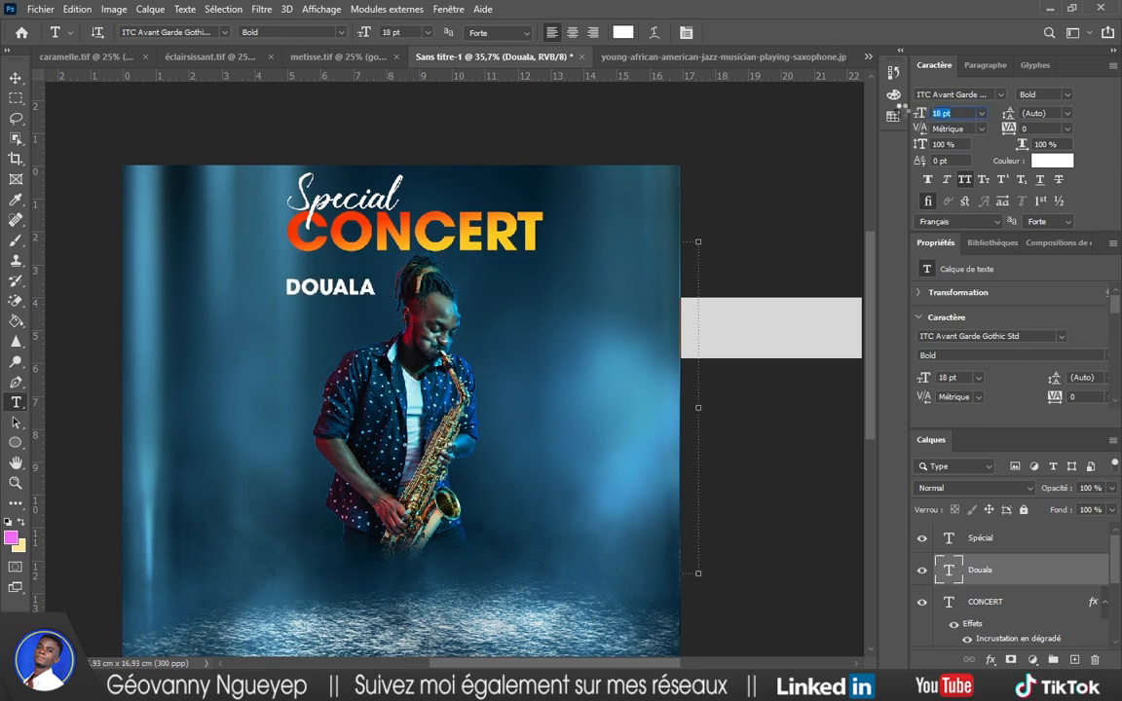
{"action": "left_click_drag", "start_coordinate": [1009, 130], "coordinate": [1056, 134]}
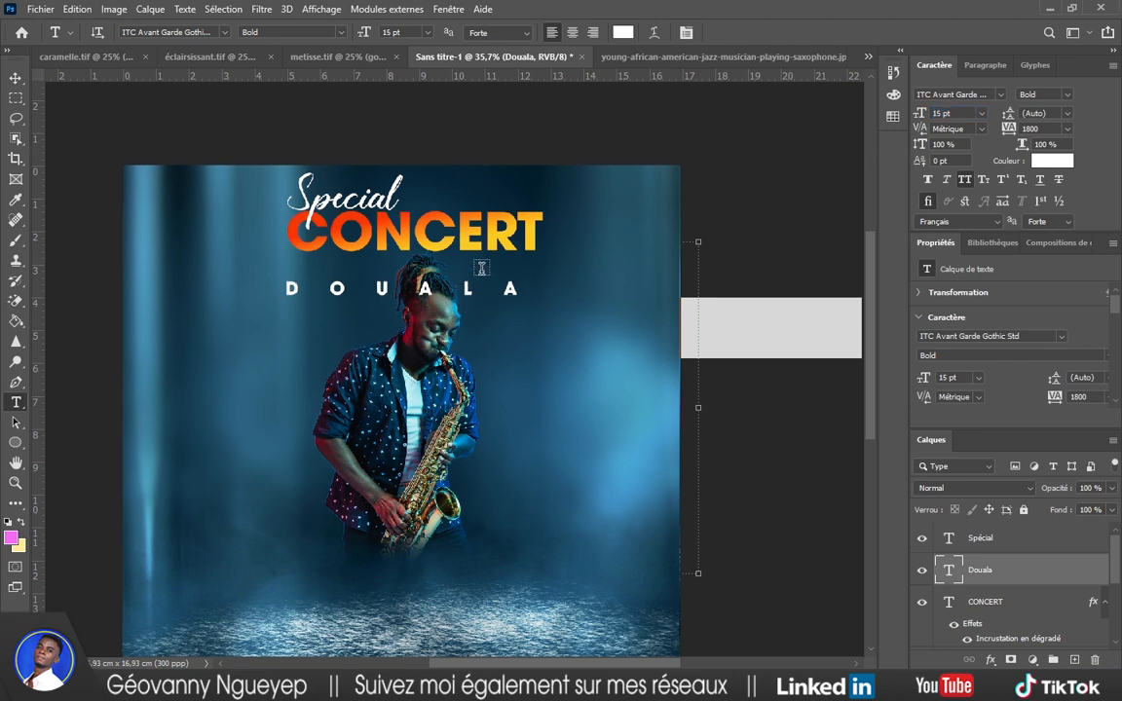
{"action": "key", "text": "v"}
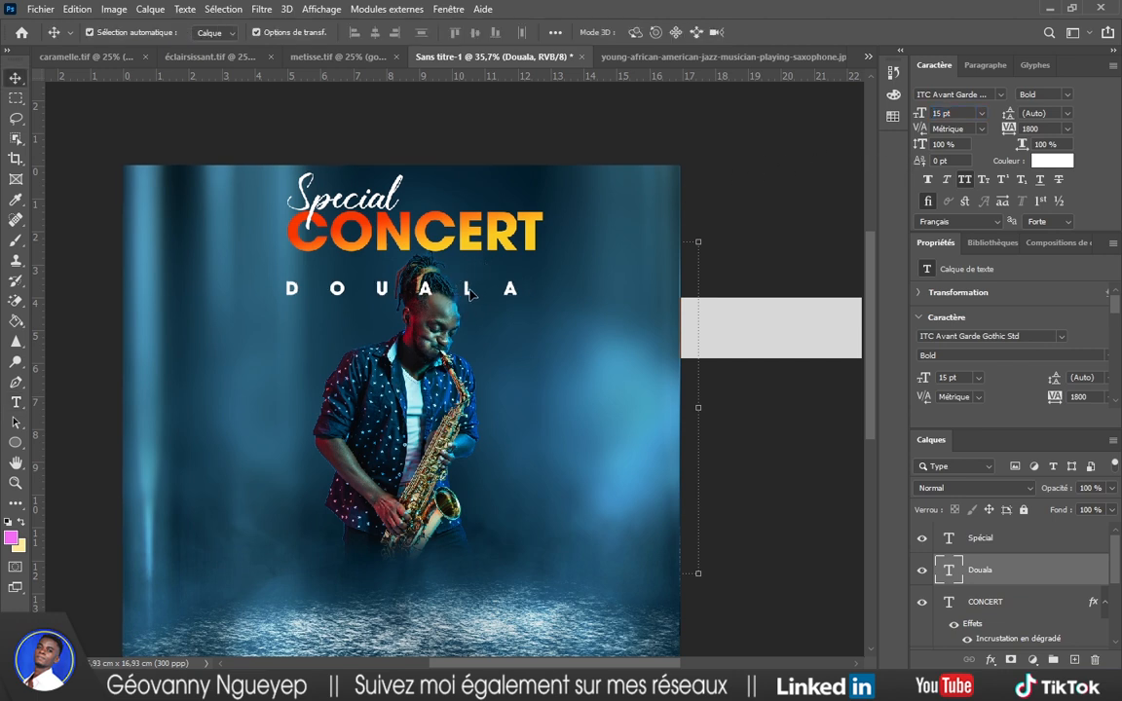
{"action": "left_click_drag", "start_coordinate": [471, 296], "coordinate": [481, 257]}
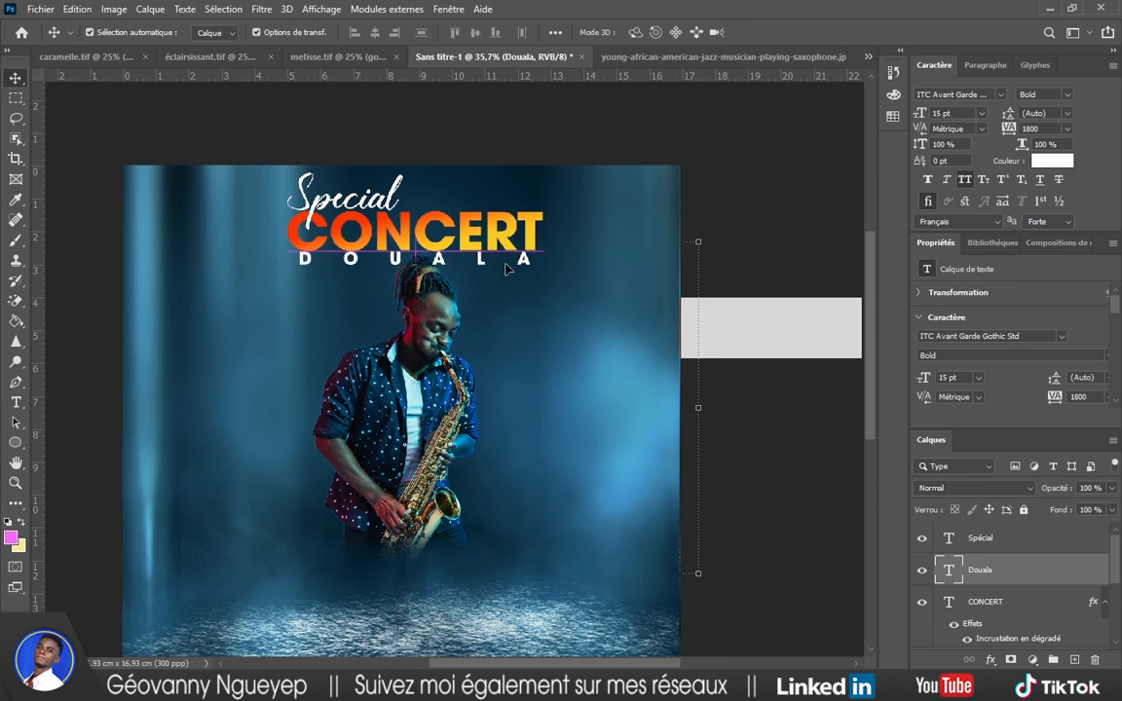
{"action": "left_click", "coordinate": [773, 172]}
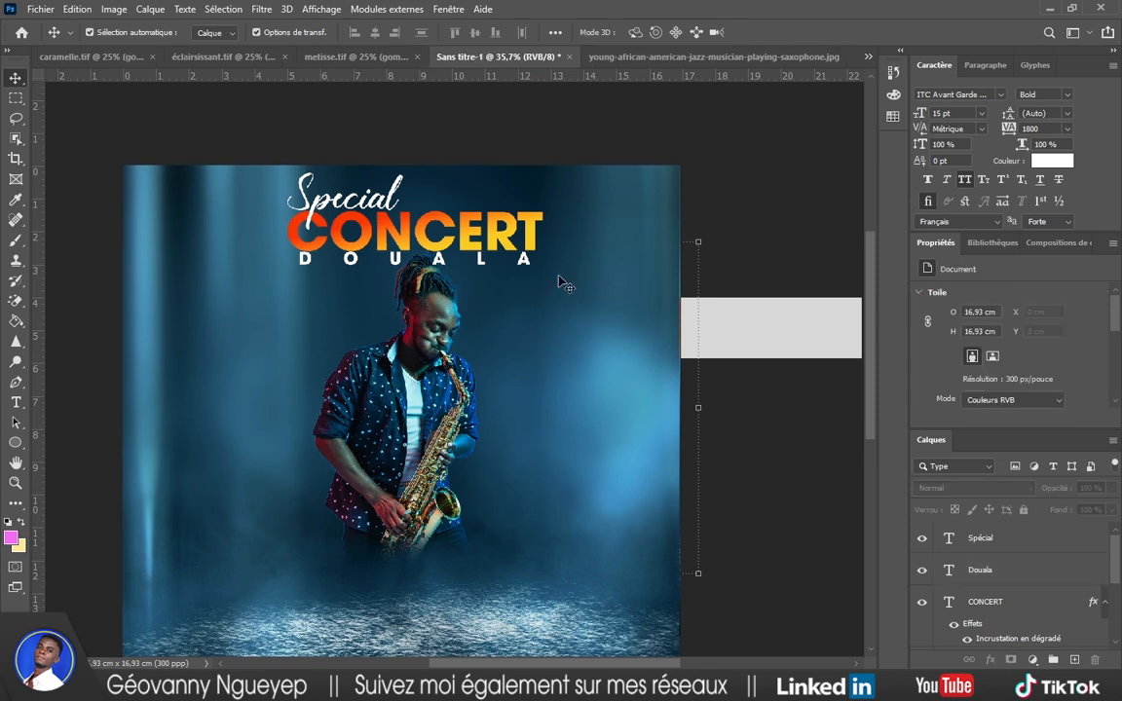
Scale the saxophonist layer to 81% and shift it slightly right.
{"action": "left_click", "coordinate": [436, 368]}
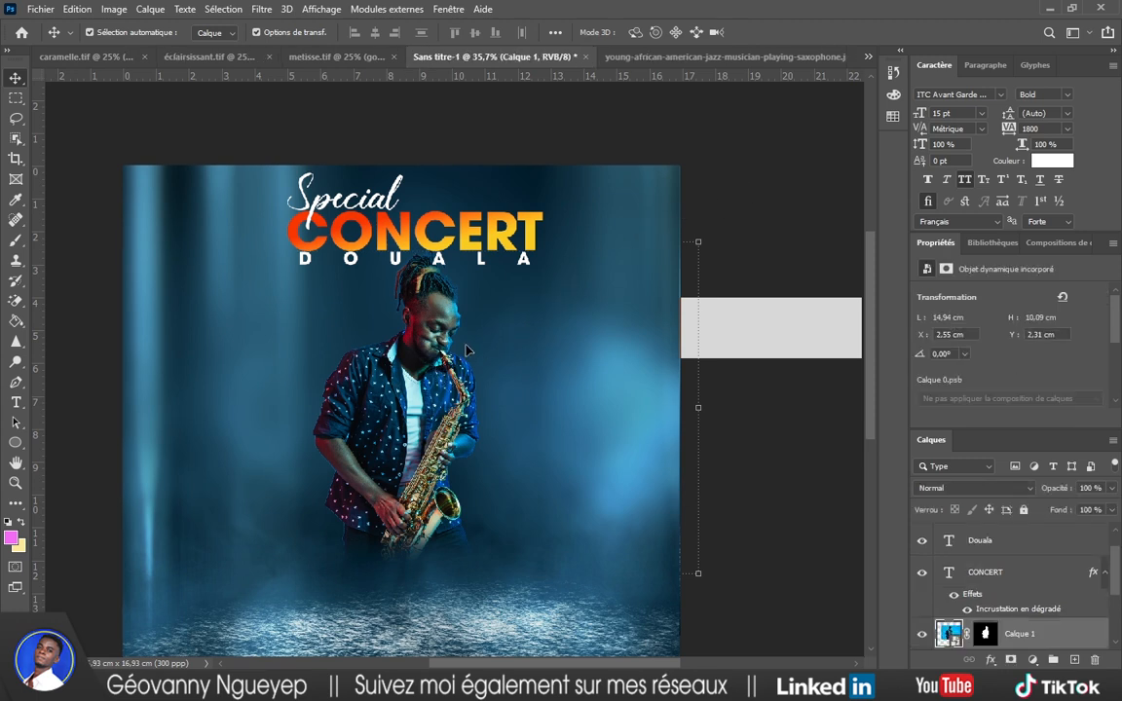
{"action": "key", "text": "ctrl+t"}
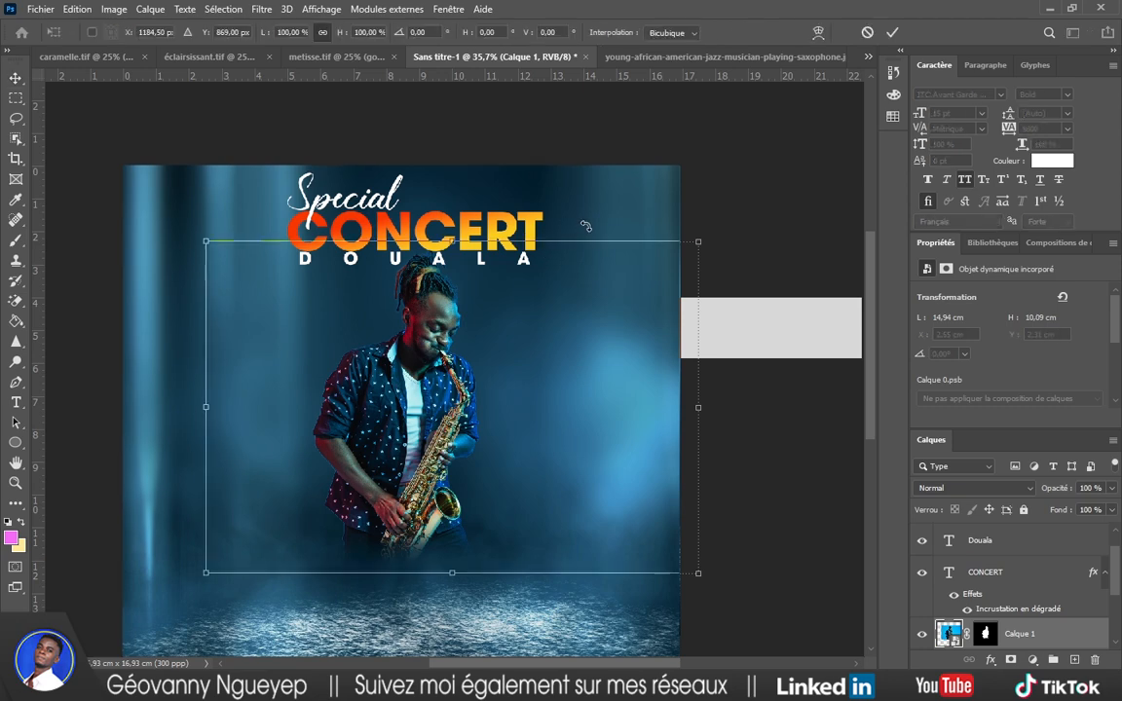
{"action": "left_click_drag", "start_coordinate": [702, 240], "coordinate": [647, 276]}
{"action": "left_click", "coordinate": [892, 32]}
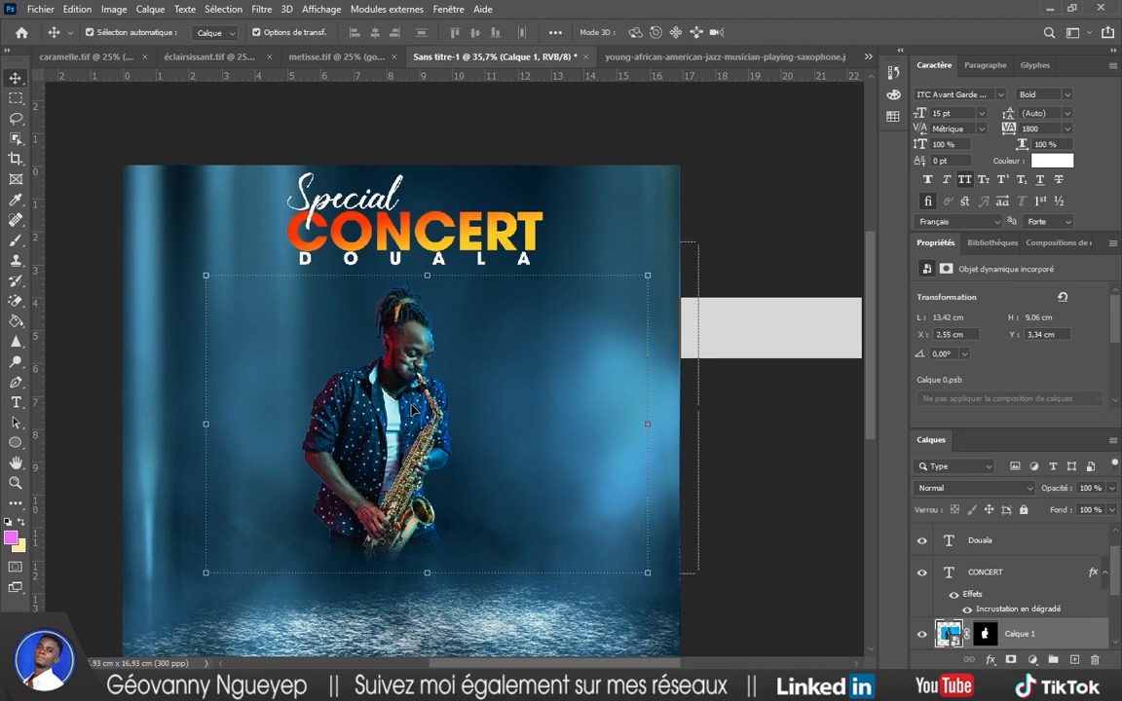
{"action": "mouse_move", "coordinate": [410, 409]}
{"action": "left_mouse_down"}
{"action": "mouse_move", "coordinate": [444, 409]}
{"action": "mouse_move", "coordinate": [422, 409]}
{"action": "mouse_move", "coordinate": [442, 409]}
{"action": "mouse_move", "coordinate": [440, 438]}
{"action": "mouse_move", "coordinate": [430, 419]}
{"action": "left_mouse_up"}
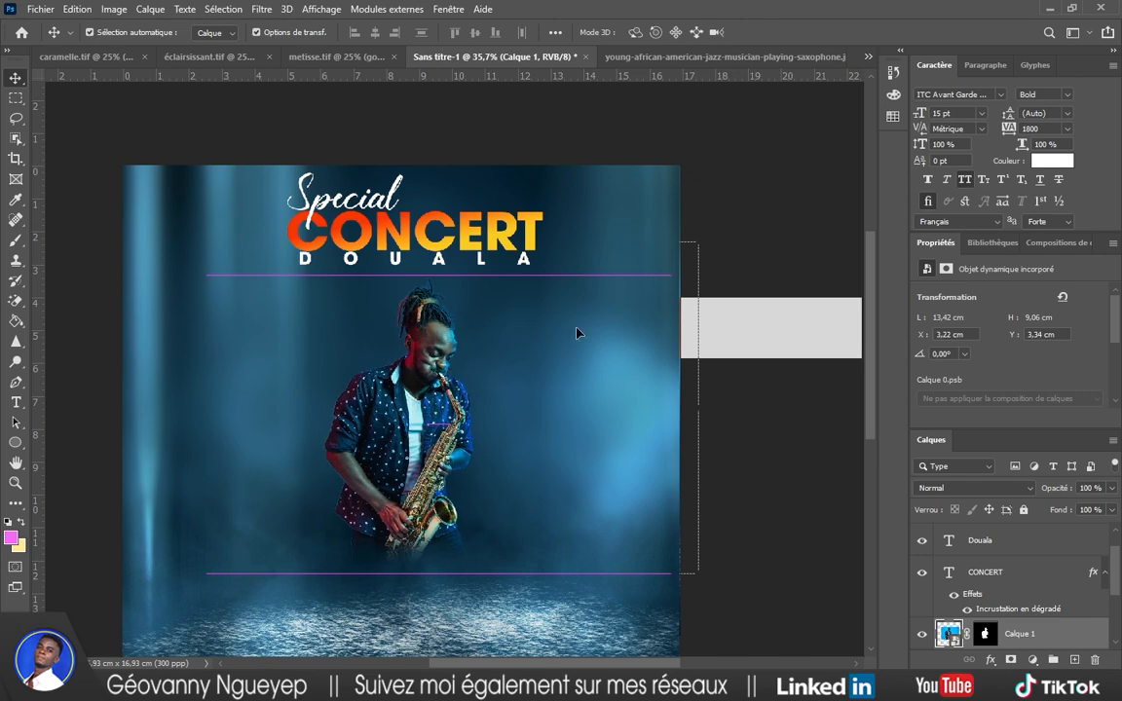
{"action": "left_click", "coordinate": [762, 187]}
Shift the dark-room background up and left, then lock that layer.
{"action": "scroll", "coordinate": [546, 287], "scroll_direction": "down", "scroll_amount": 2}
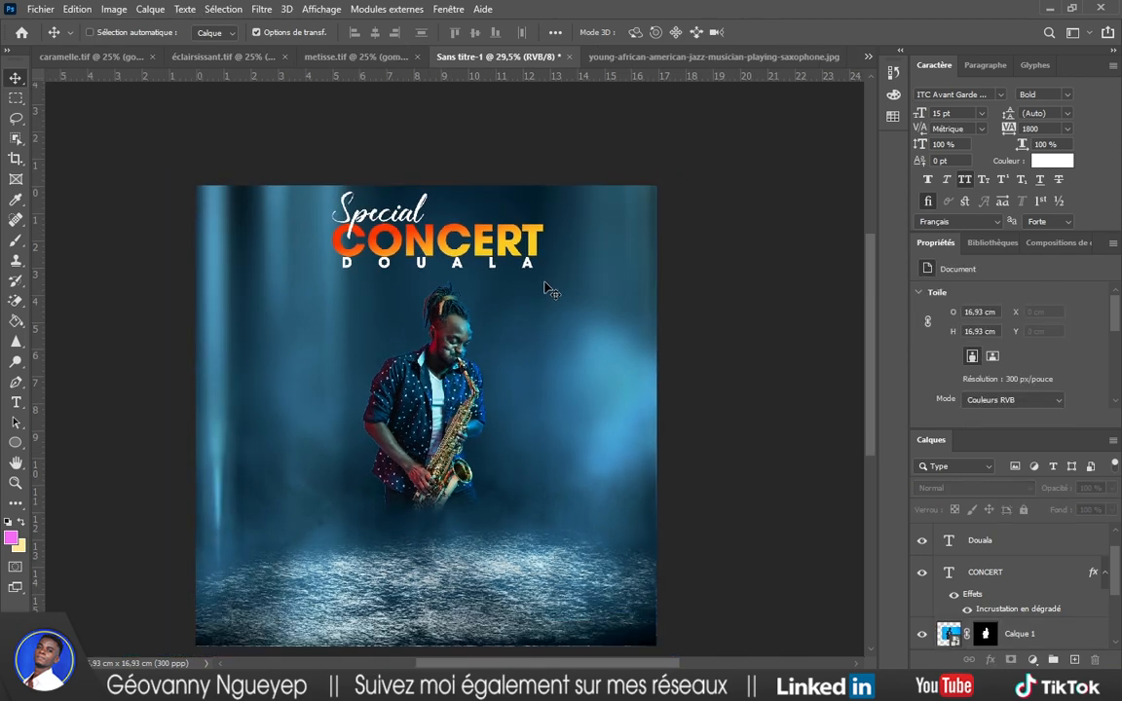
{"action": "scroll", "coordinate": [498, 297], "scroll_direction": "up", "scroll_amount": 1}
{"action": "left_click_drag", "start_coordinate": [491, 287], "coordinate": [468, 249]}
{"action": "left_click", "coordinate": [1025, 511]}
Nudge the Spécial, CONCERT and DOUALA layers together slightly, then start unlocking the background.
{"action": "left_click", "coordinate": [697, 200]}
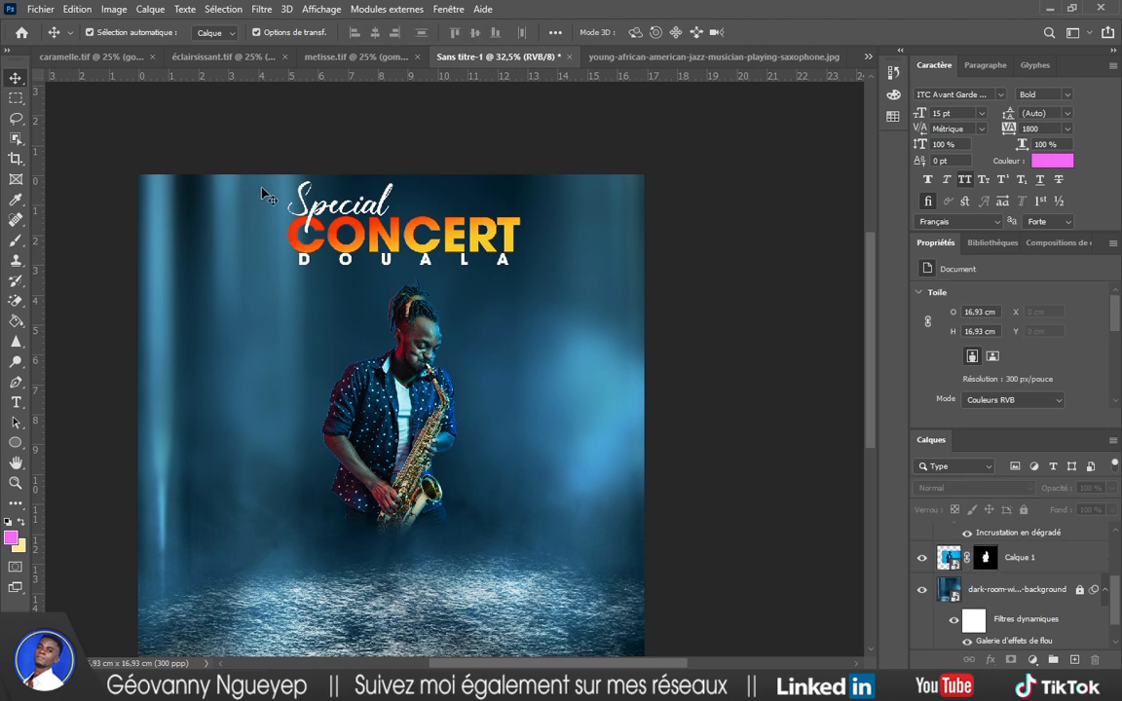
{"action": "left_click_drag", "start_coordinate": [260, 186], "coordinate": [307, 255]}
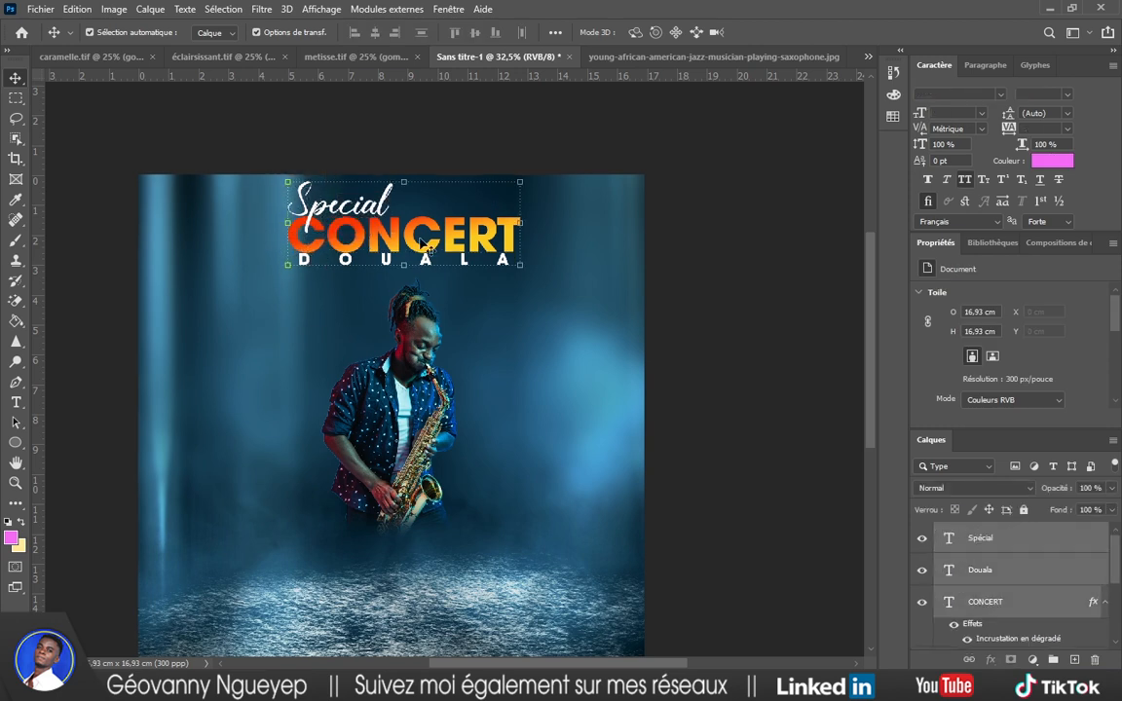
{"action": "left_click_drag", "start_coordinate": [453, 238], "coordinate": [455, 246]}
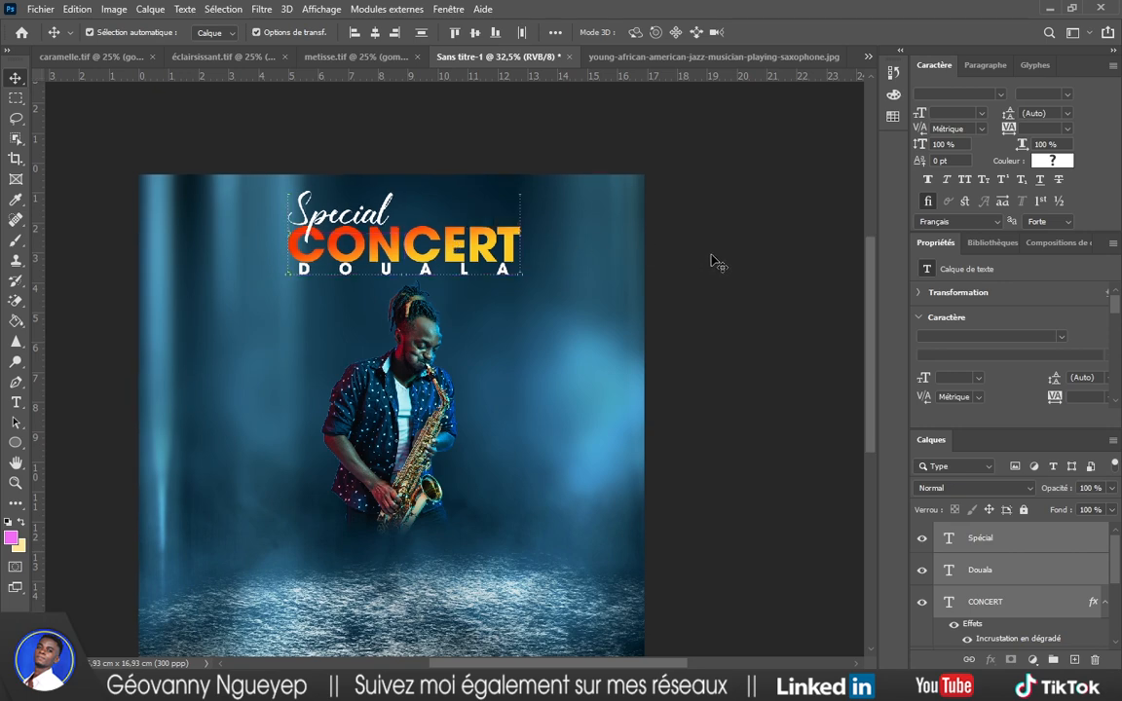
{"action": "scroll", "coordinate": [719, 258], "scroll_direction": "down", "scroll_amount": 2}
{"action": "scroll", "coordinate": [995, 577], "scroll_direction": "down", "scroll_amount": 5}
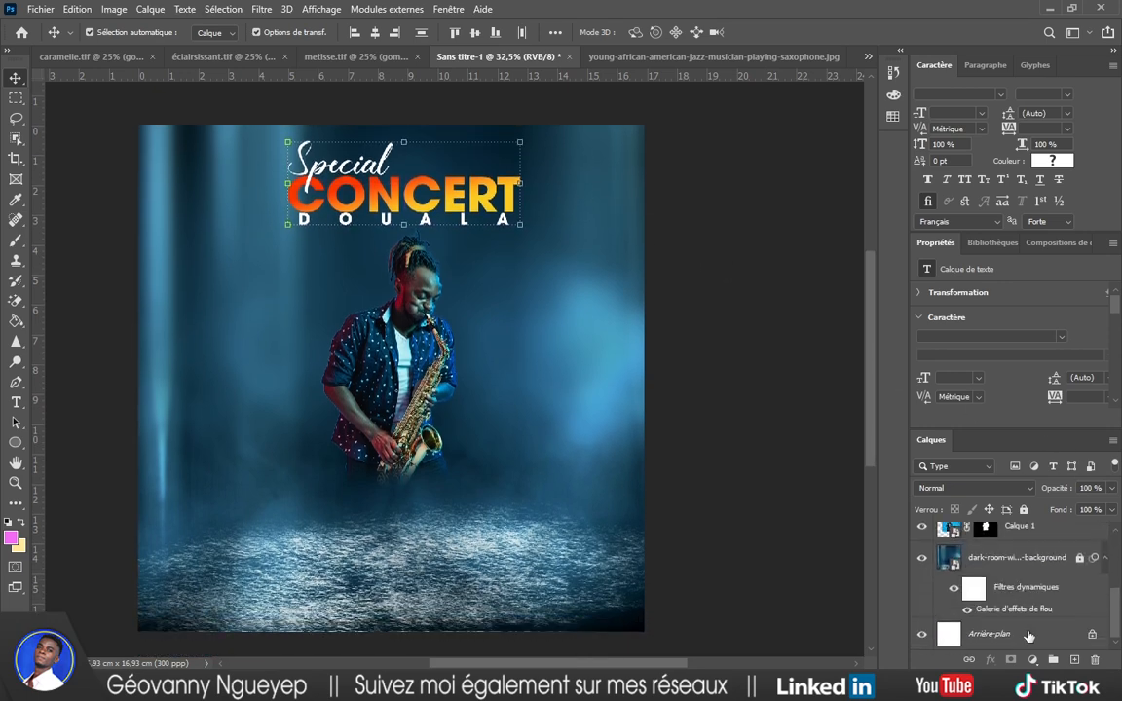
{"action": "double_click", "coordinate": [995, 635]}
Unlock the background as Calque 0 and add vertical and horizontal guides at the canvas centre.
{"action": "key", "text": "Return"}
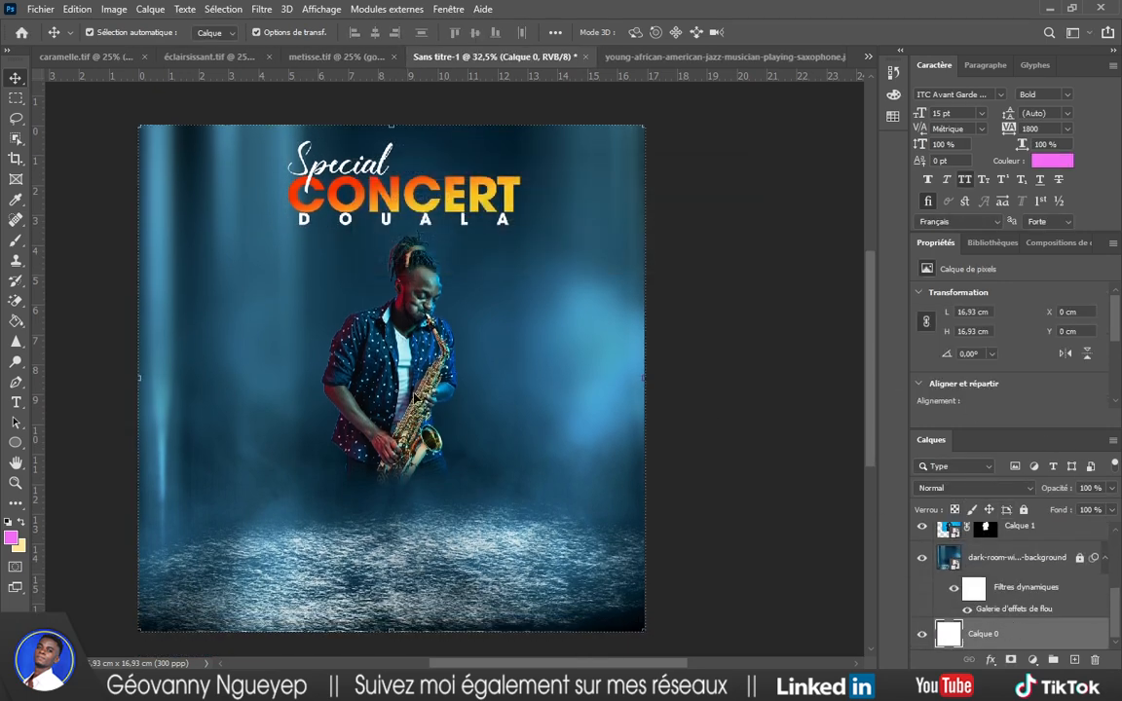
{"action": "left_click_drag", "start_coordinate": [42, 353], "coordinate": [391, 353]}
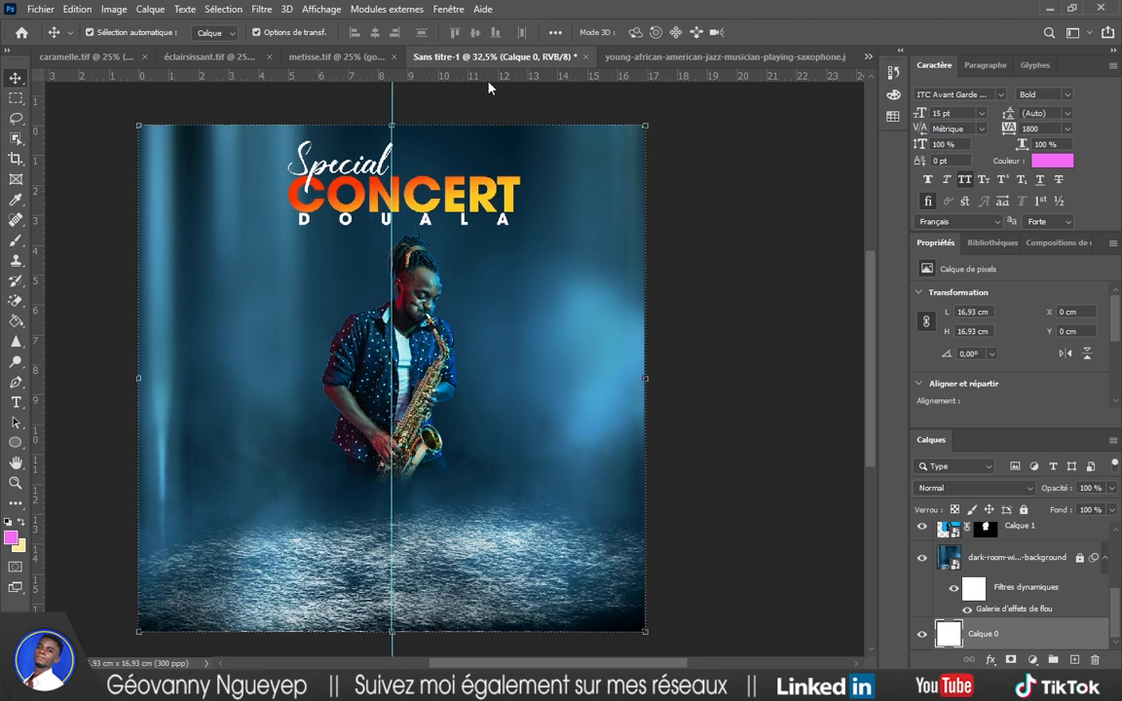
{"action": "left_click_drag", "start_coordinate": [433, 76], "coordinate": [507, 377]}
{"action": "left_click", "coordinate": [759, 248]}
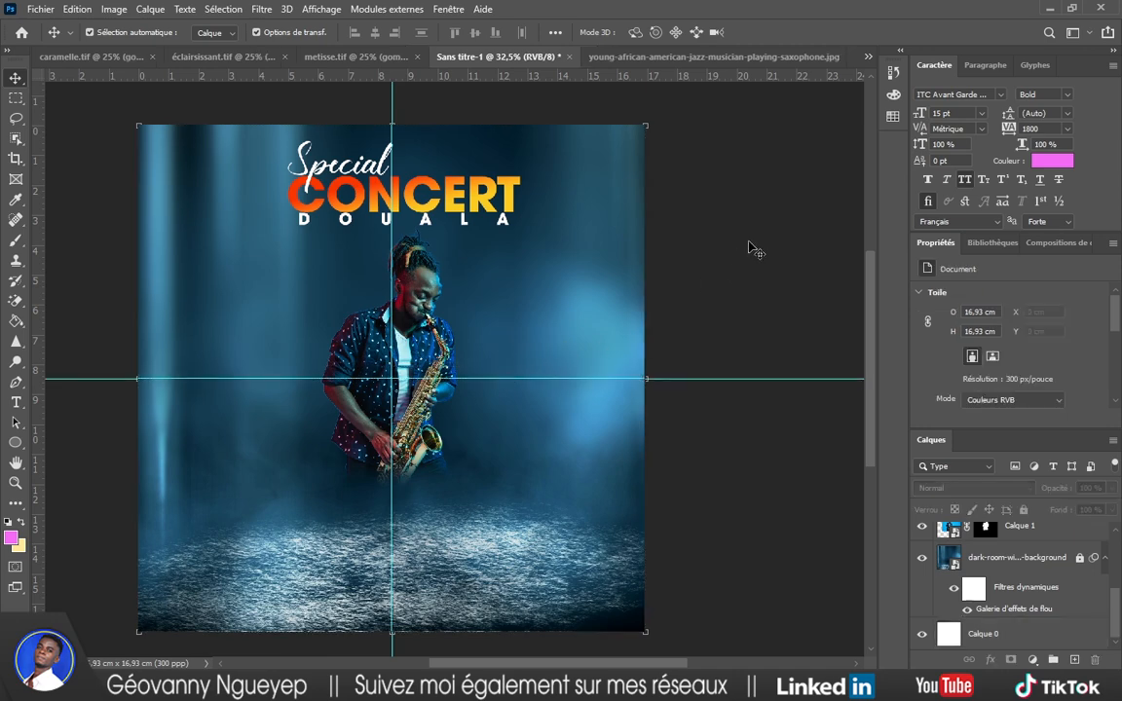
Cancel Calque 0's Layer Style and shift the three title text layers left.
{"action": "left_click", "coordinate": [1006, 631]}
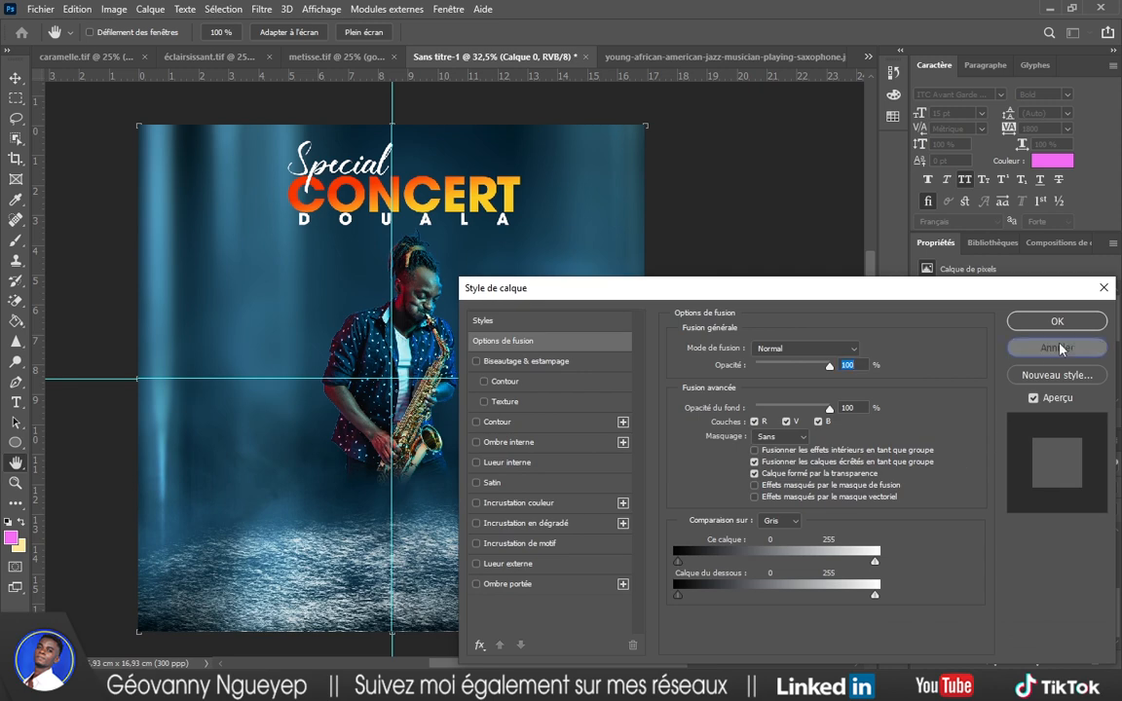
{"action": "left_click", "coordinate": [1057, 348]}
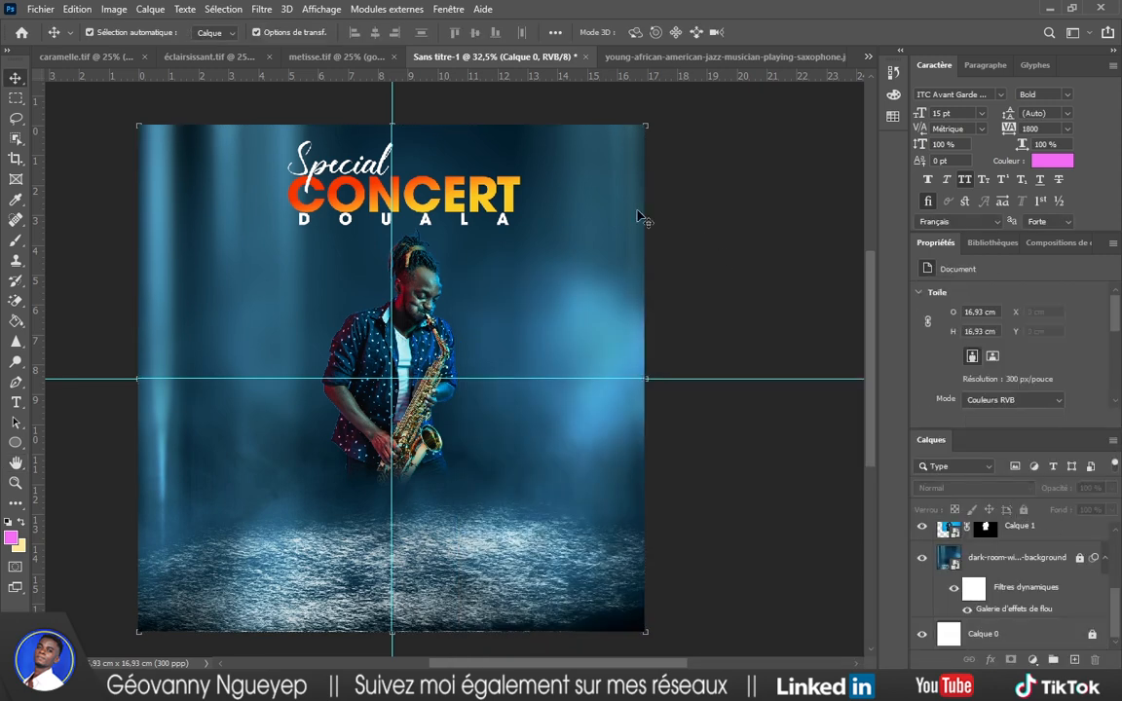
{"action": "left_click_drag", "start_coordinate": [249, 99], "coordinate": [403, 196]}
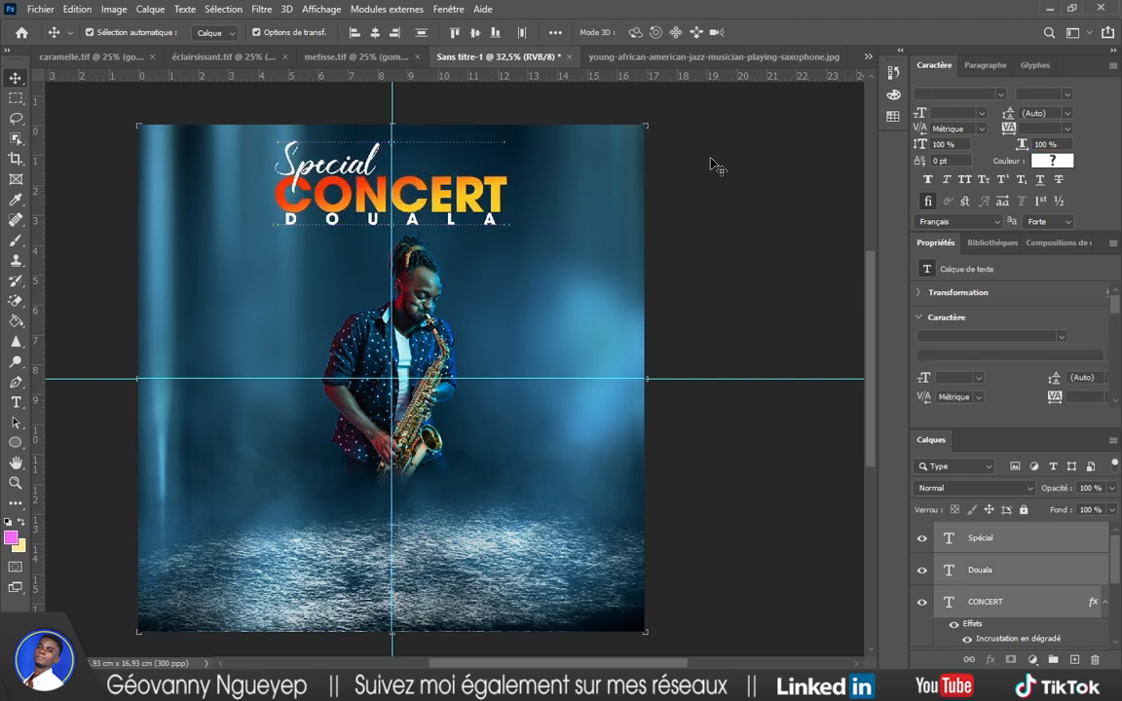
Move the saxophonist slightly left and down to X 2,81 cm, Y 3,75 cm.
{"action": "left_click", "coordinate": [715, 162]}
{"action": "left_click", "coordinate": [420, 302]}
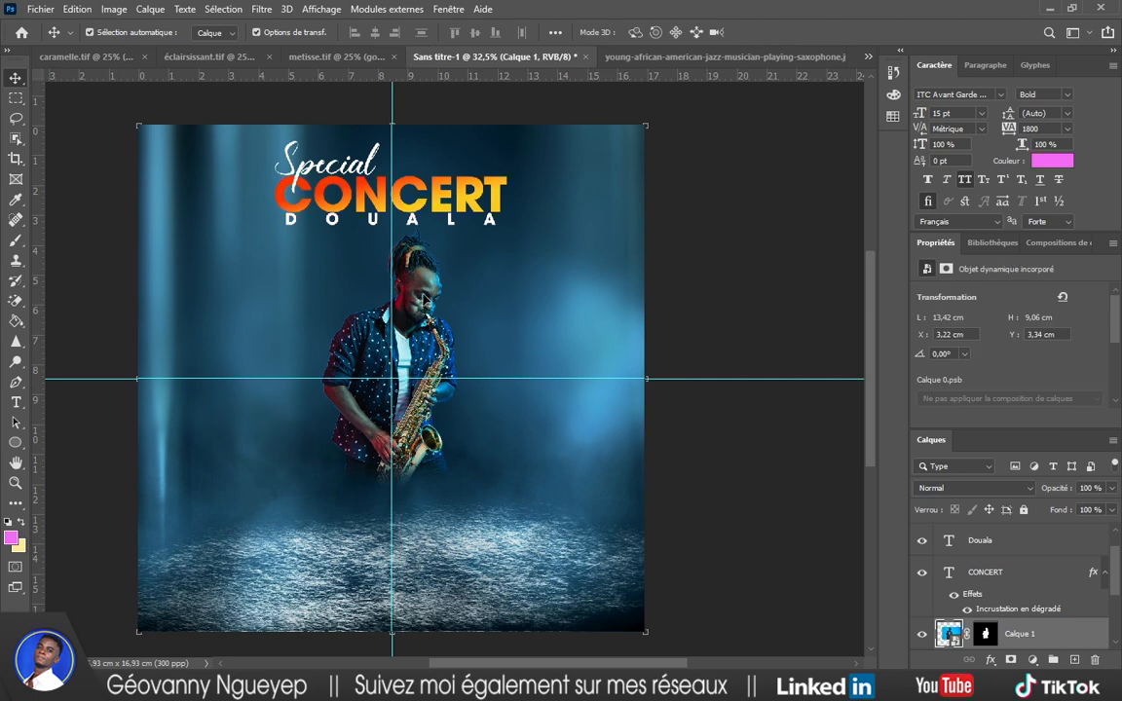
{"action": "left_click_drag", "start_coordinate": [419, 301], "coordinate": [412, 307]}
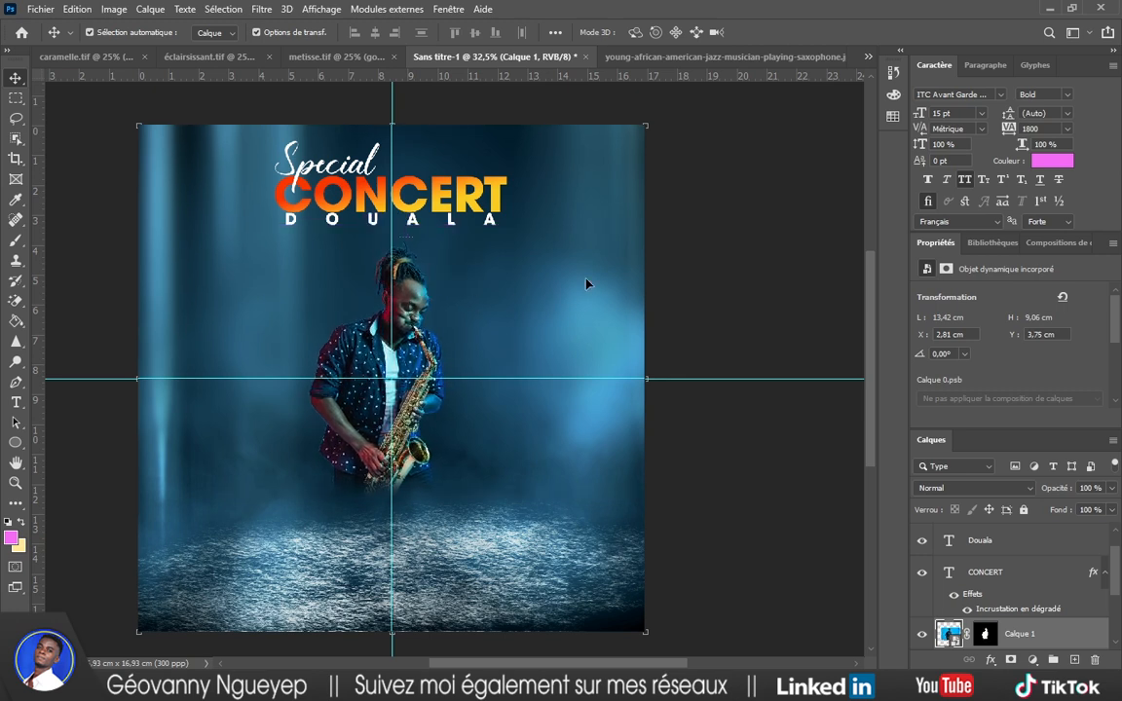
{"action": "left_click", "coordinate": [767, 236]}
{"action": "scroll", "coordinate": [408, 281], "scroll_direction": "down", "scroll_amount": 2}
{"action": "scroll", "coordinate": [408, 317], "scroll_direction": "up", "scroll_amount": 3}
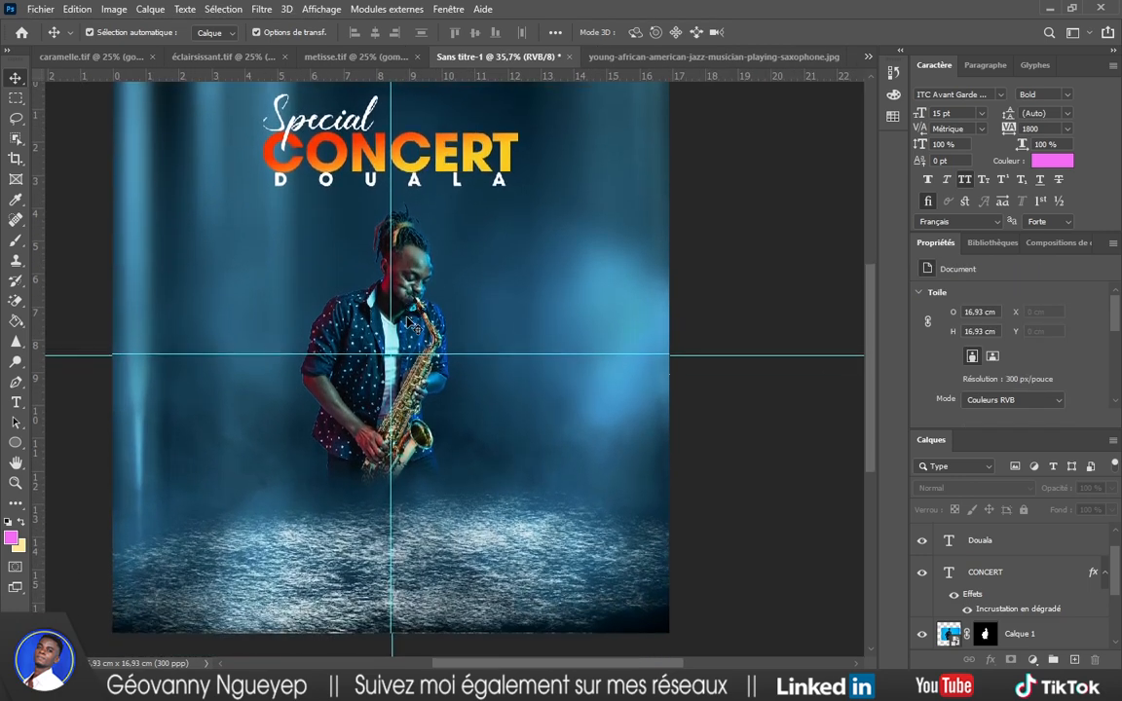
{"action": "scroll", "coordinate": [408, 323], "scroll_direction": "down", "scroll_amount": 2}
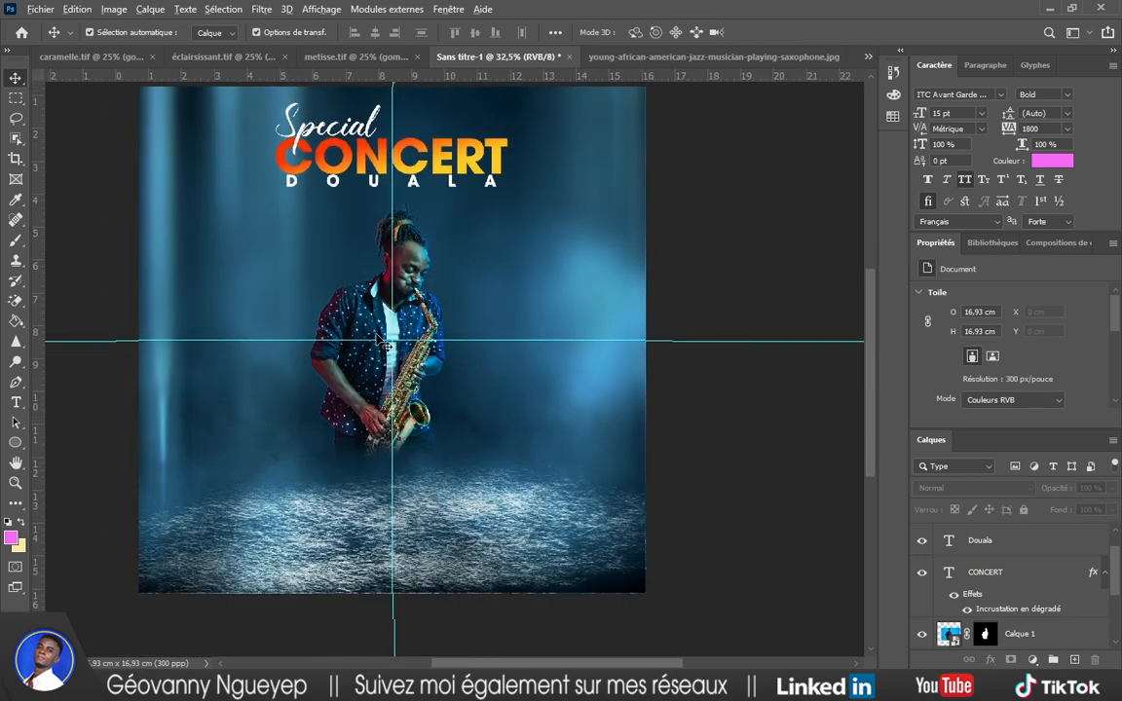
{"action": "scroll", "coordinate": [380, 339], "scroll_direction": "up", "scroll_amount": 2}
{"action": "scroll", "coordinate": [380, 336], "scroll_direction": "down", "scroll_amount": 1}
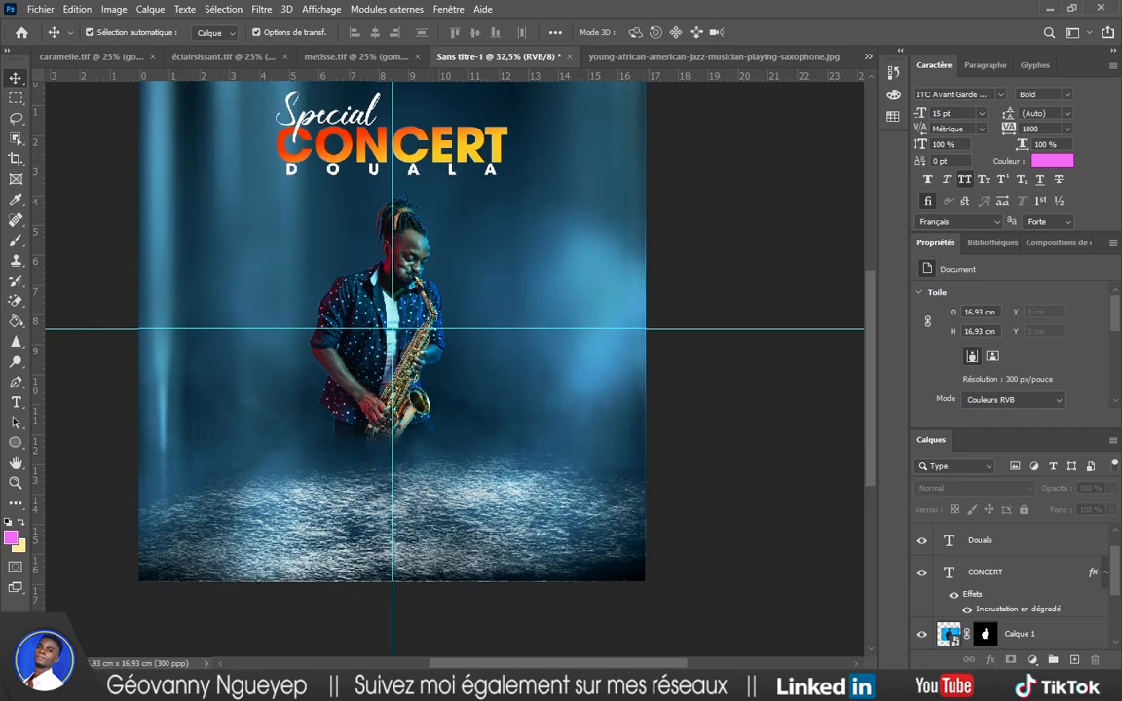
{"action": "key", "text": "alt+Tab"}
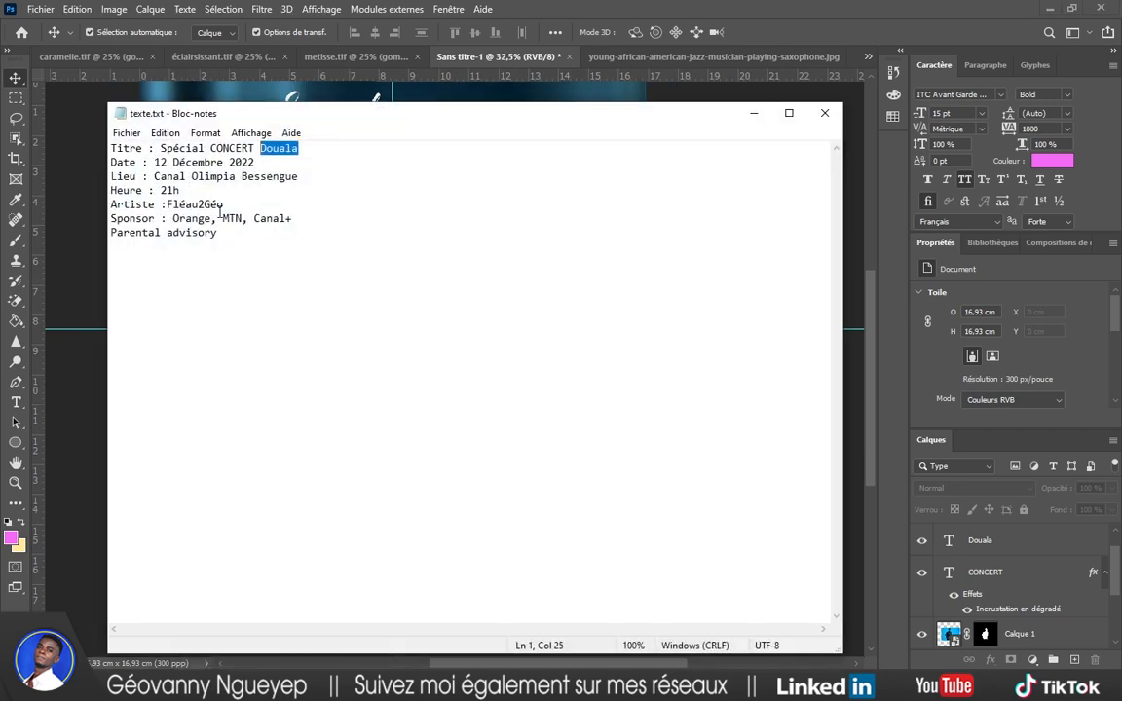
Copy the artist name Fléau2Géo from the Artiste line in texte.txt, then minimize Notepad.
{"action": "left_click_drag", "start_coordinate": [226, 205], "coordinate": [172, 203]}
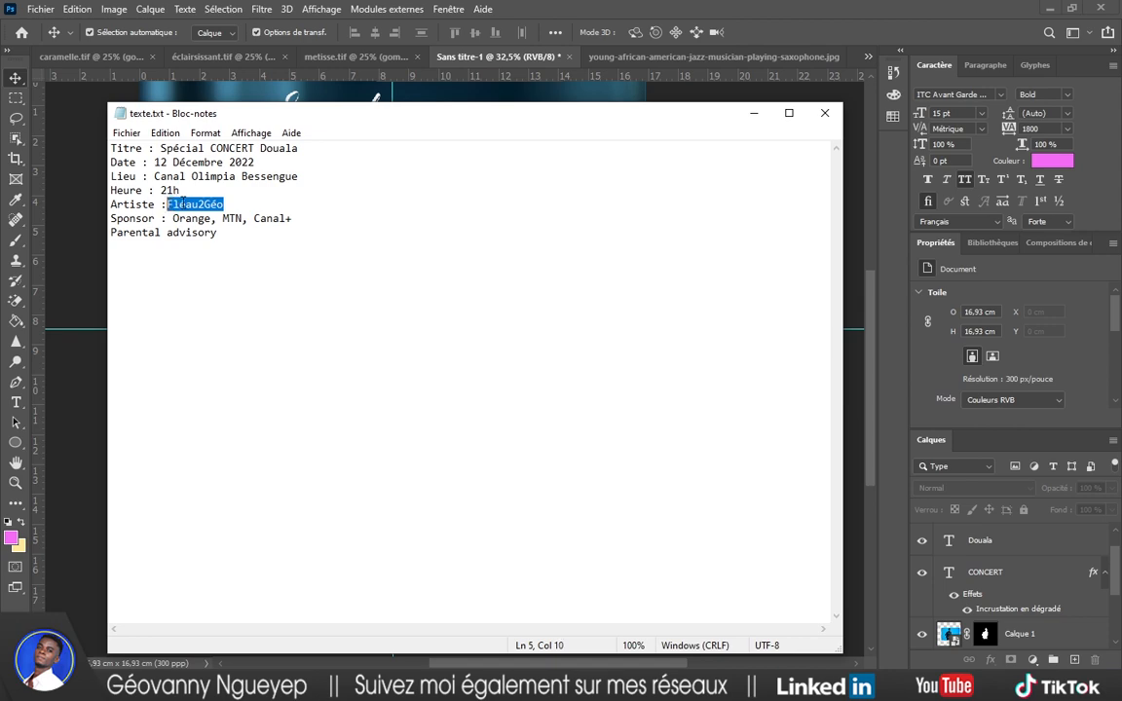
{"action": "left_click", "coordinate": [754, 114]}
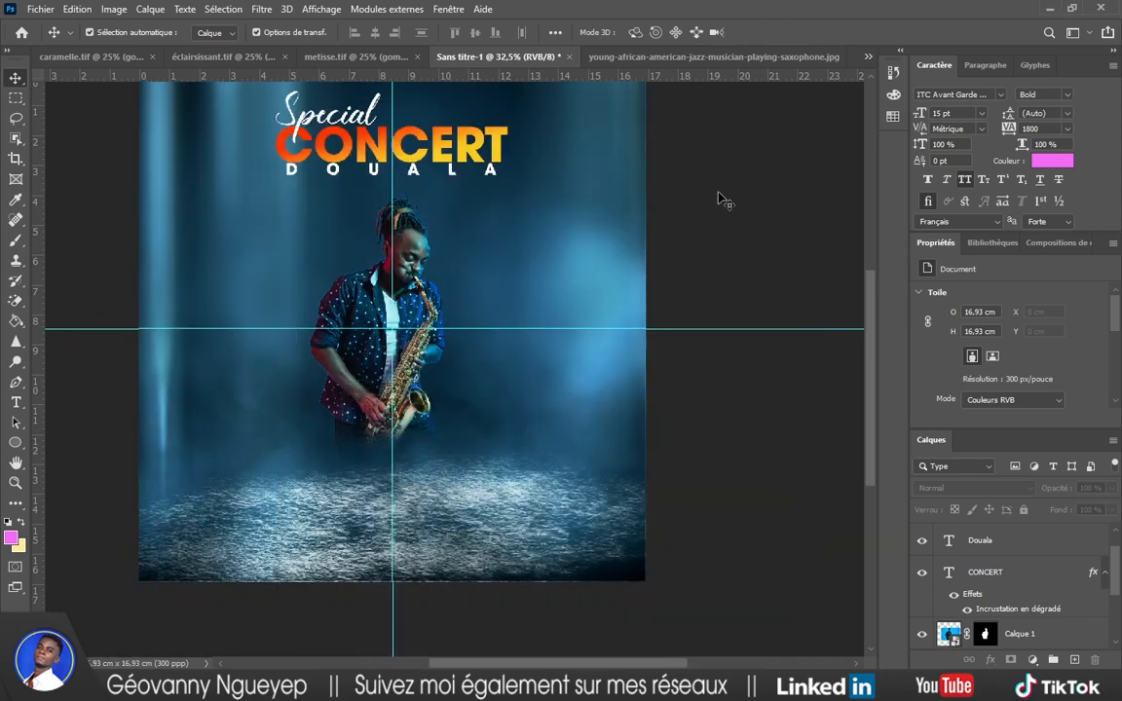
Paste FLÉAU2GÉO as a new white text line below the saxophonist.
{"action": "scroll", "coordinate": [421, 334], "scroll_direction": "up", "scroll_amount": 2}
{"action": "scroll", "coordinate": [393, 308], "scroll_direction": "down", "scroll_amount": 1}
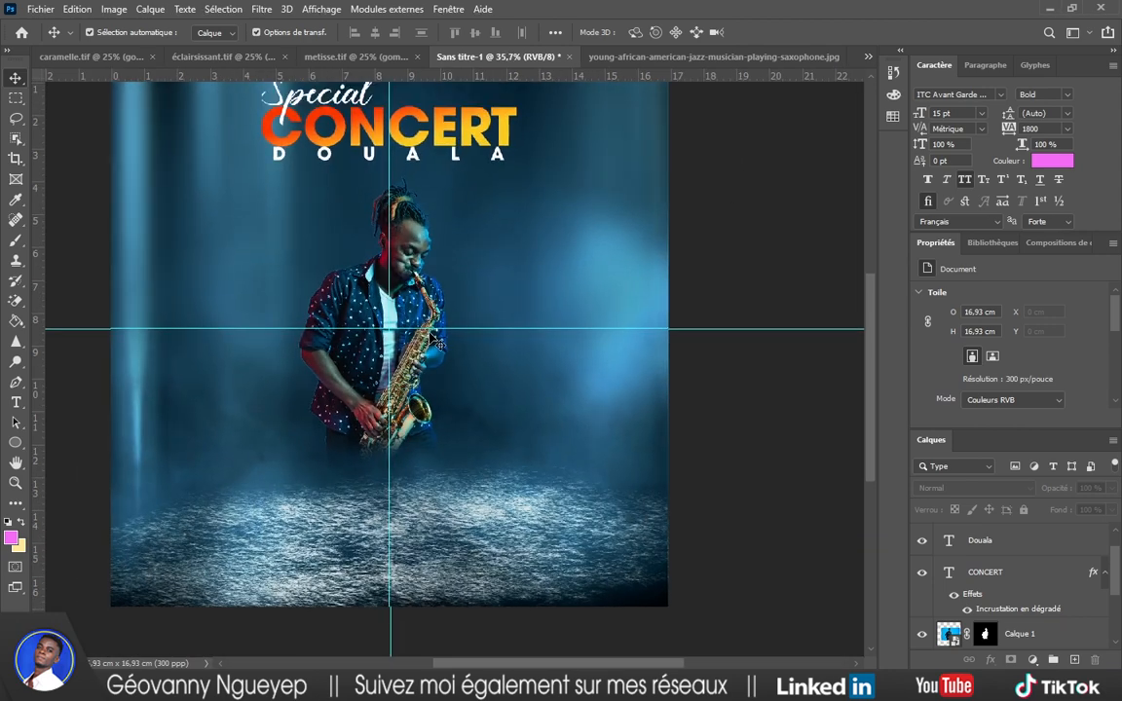
{"action": "key", "text": "t"}
{"action": "left_click", "coordinate": [225, 465]}
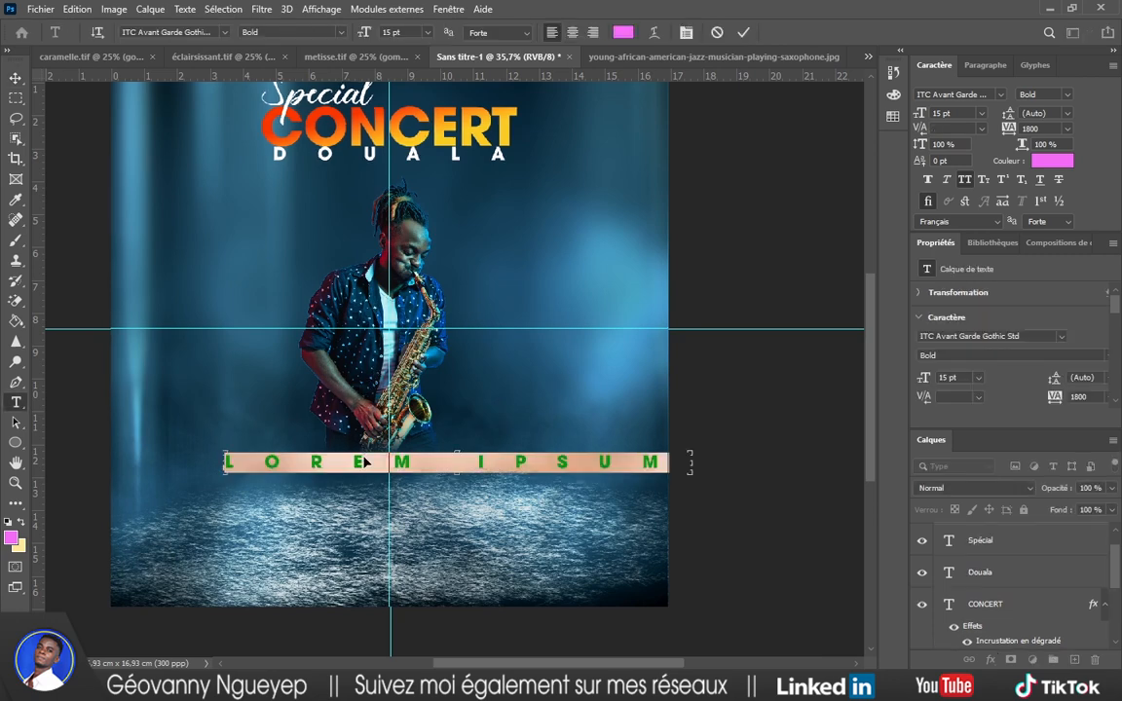
{"action": "type", "text": "FLÉAU2GÉO"}
{"action": "double_click", "coordinate": [367, 462]}
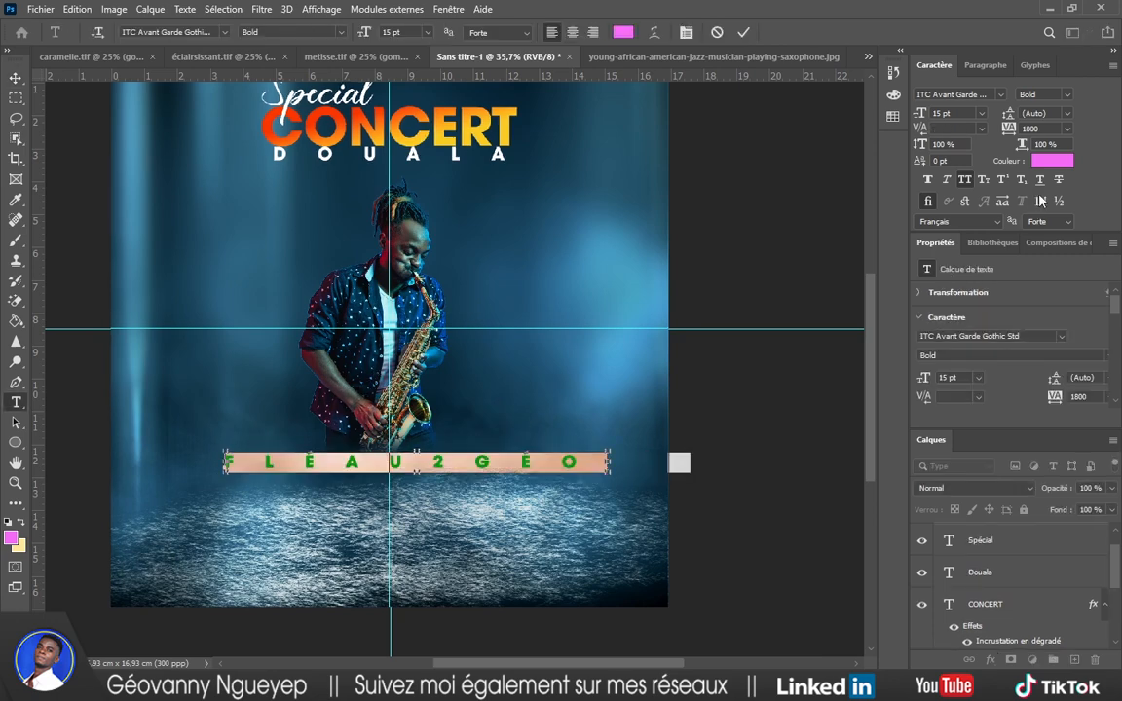
{"action": "left_click", "coordinate": [1051, 162]}
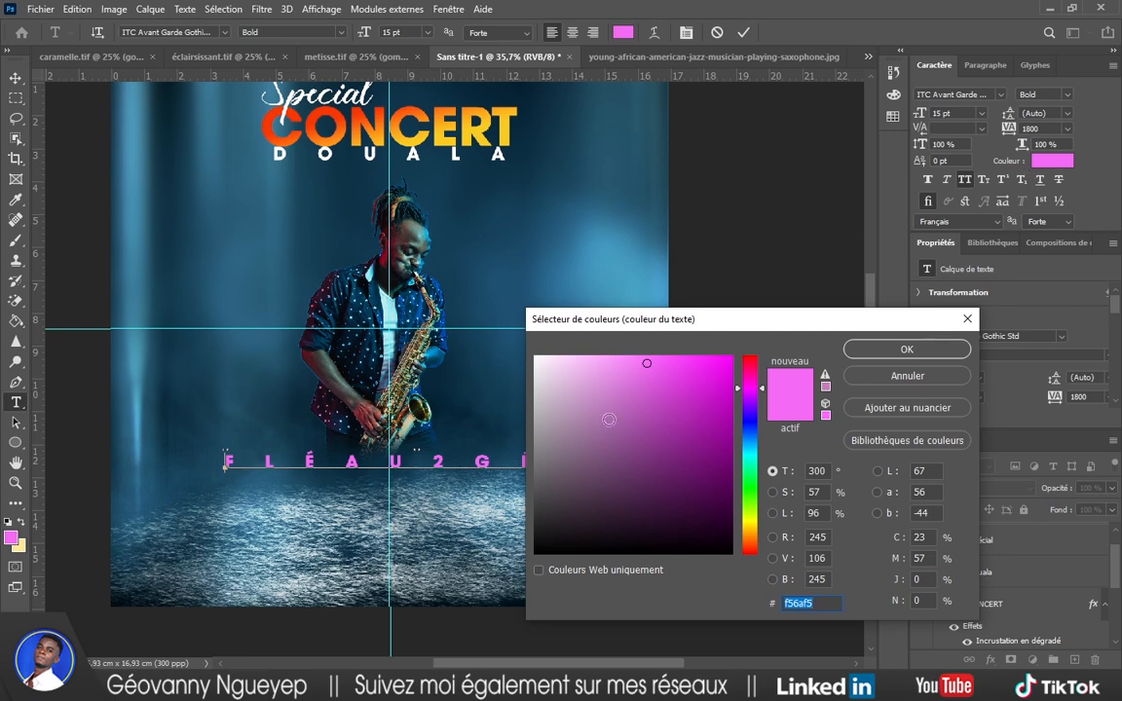
{"action": "left_click", "coordinate": [535, 357]}
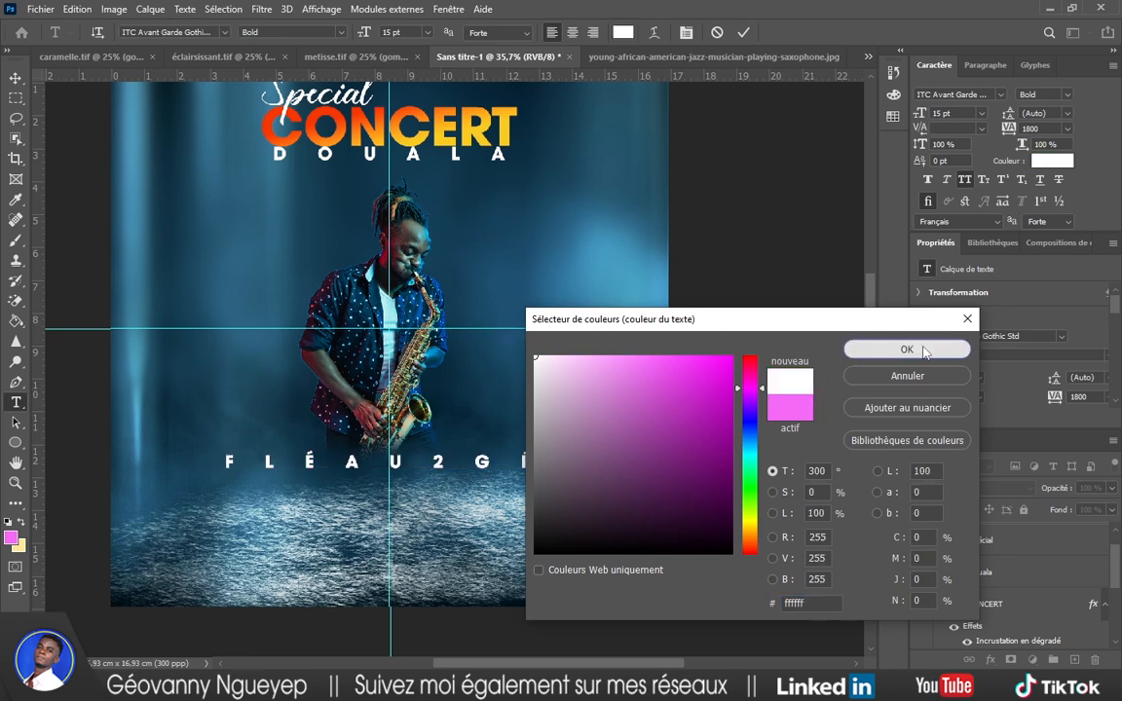
{"action": "left_click", "coordinate": [907, 349]}
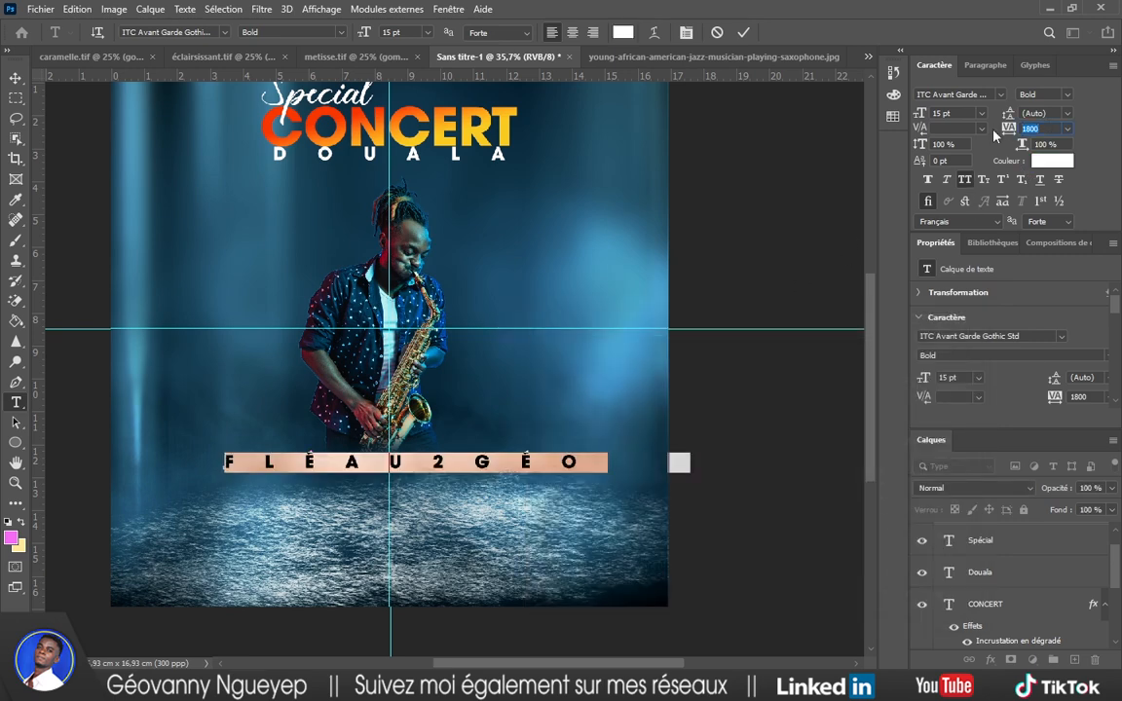
Set the name's tracking to 0, centre it under the saxophonist, and style it Bold Oblique.
{"action": "key", "text": "shift+Left"}
{"action": "key", "text": "shift+Left"}
{"action": "key", "text": "shift+Left"}
{"action": "key", "text": "shift+Left"}
{"action": "key", "text": "shift+Left"}
{"action": "key", "text": "shift+Left"}
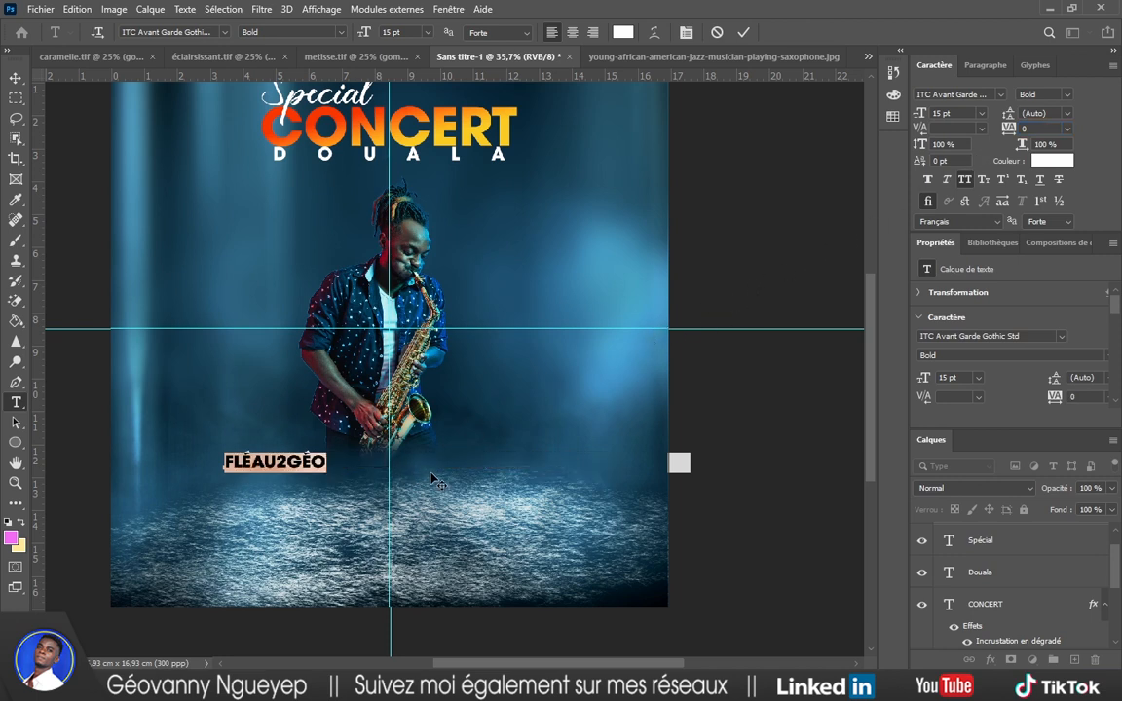
{"action": "left_click_drag", "start_coordinate": [431, 479], "coordinate": [537, 483]}
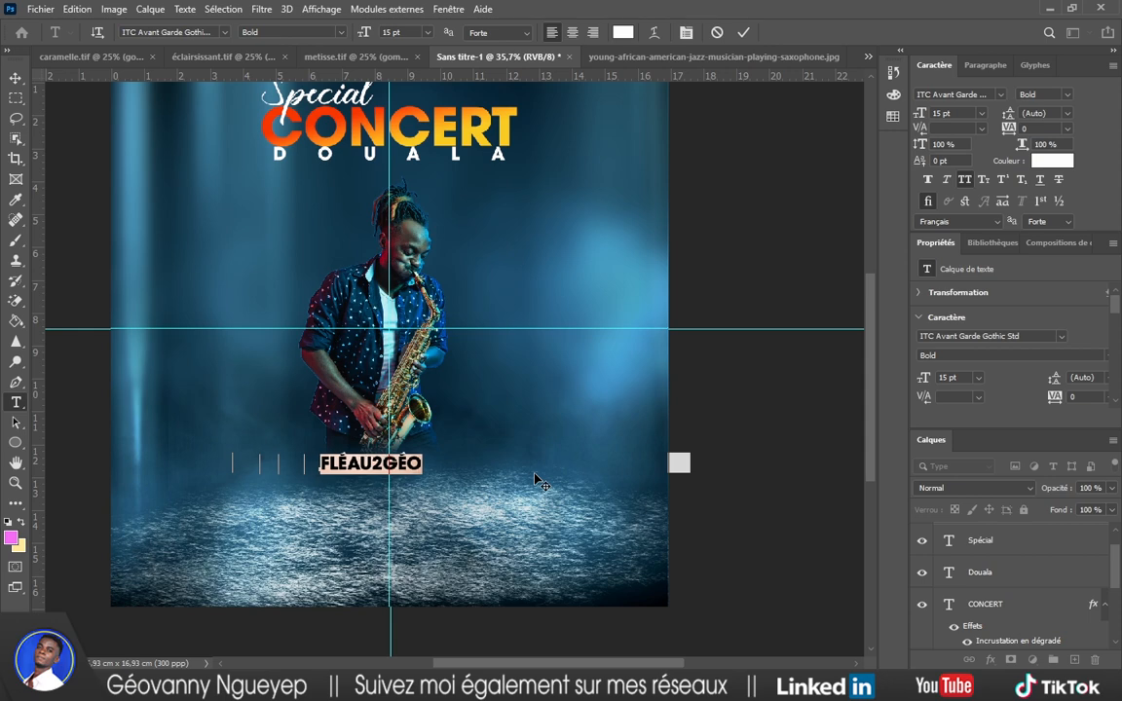
{"action": "left_click", "coordinate": [1068, 94]}
{"action": "left_click", "coordinate": [964, 337]}
{"action": "left_click", "coordinate": [743, 32]}
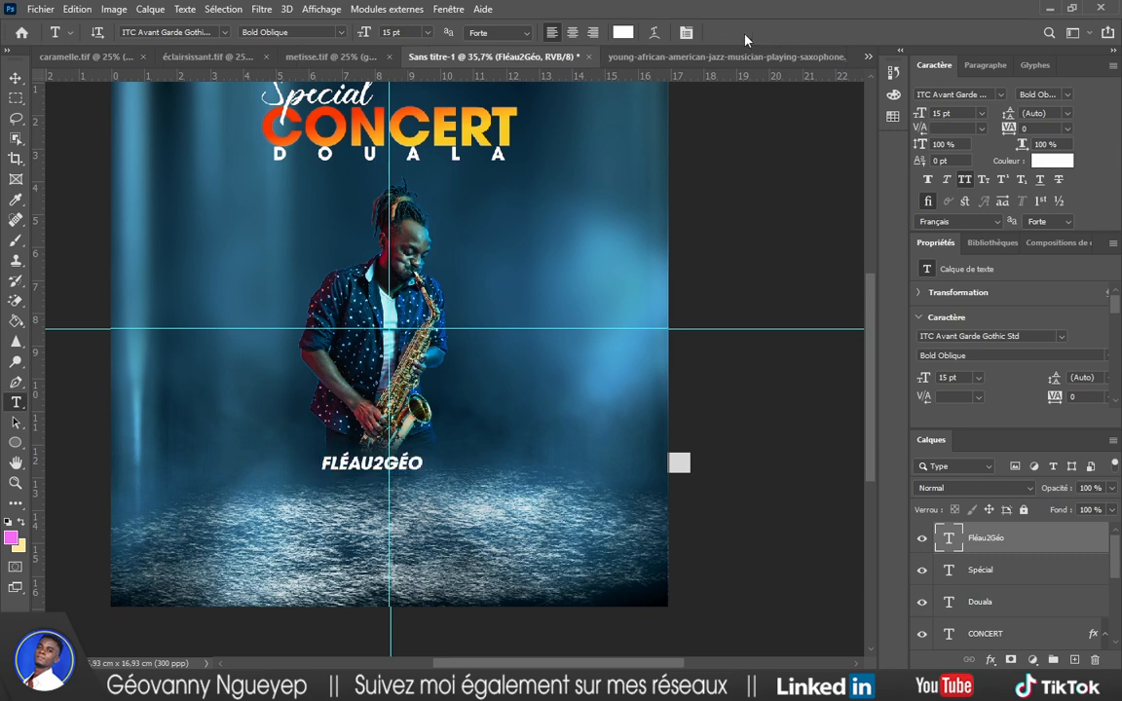
Enlarge FLÉAU2GÉO to about 25,19 pt and nudge the saxophonist slightly higher.
{"action": "key", "text": "v"}
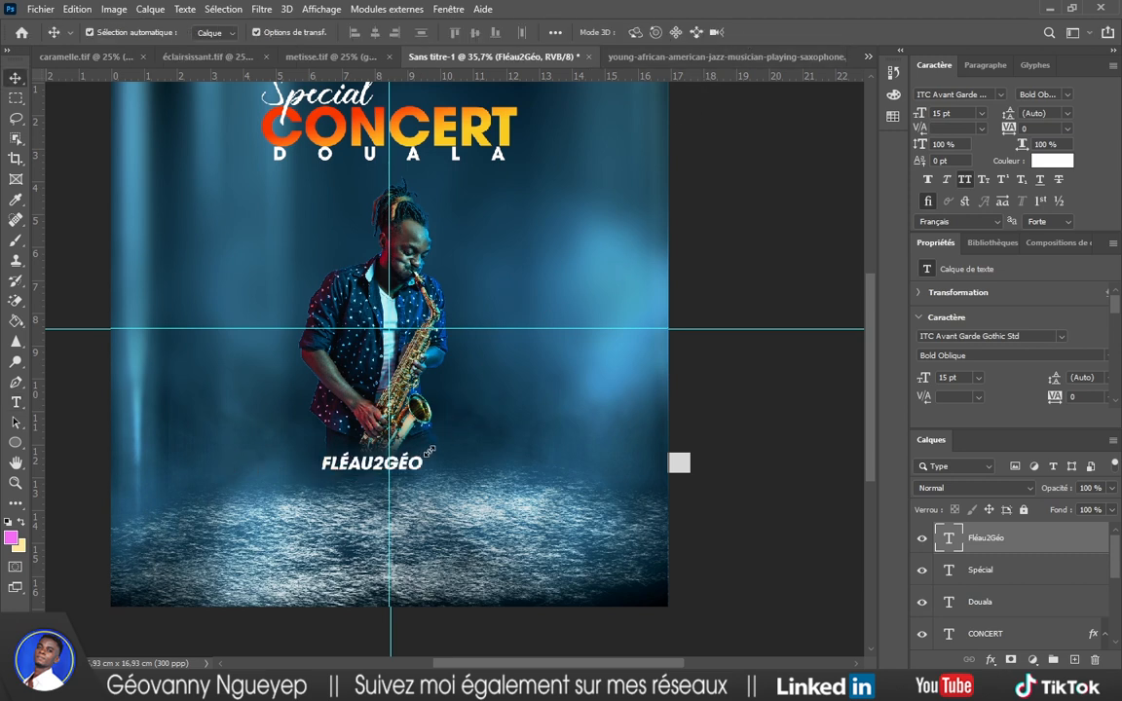
{"action": "key", "text": "ctrl+t"}
{"action": "left_click_drag", "start_coordinate": [426, 449], "coordinate": [475, 472]}
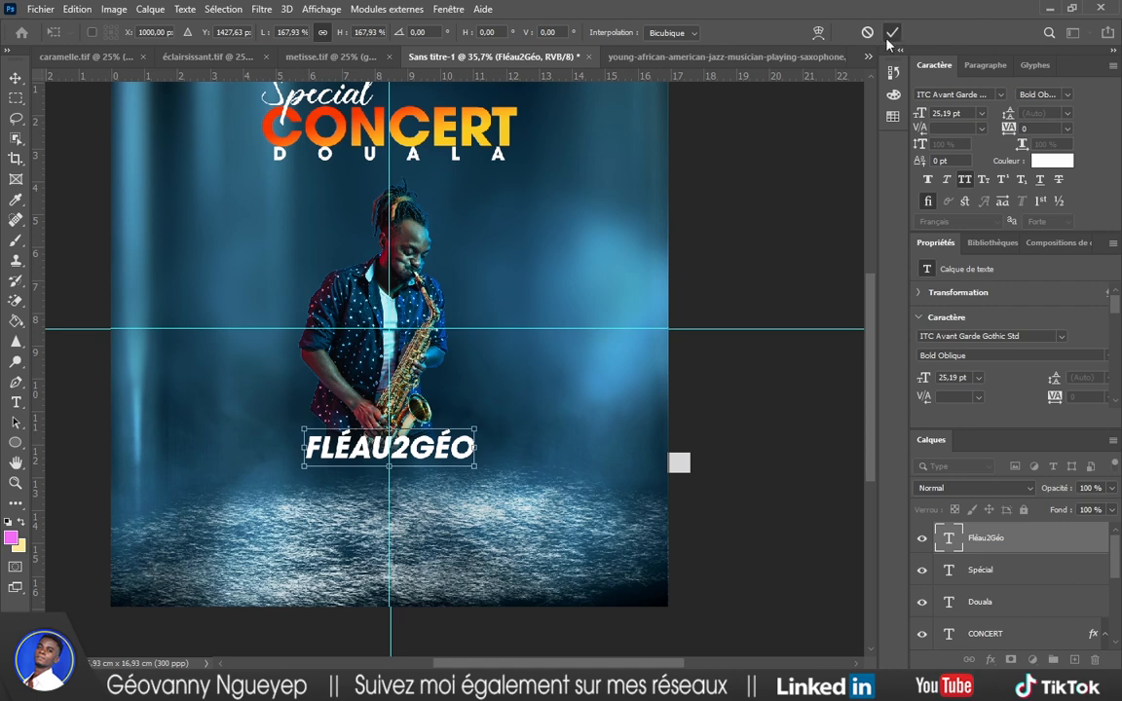
{"action": "left_click_drag", "start_coordinate": [425, 282], "coordinate": [433, 289]}
{"action": "key", "text": "shift+Up"}
{"action": "key", "text": "shift+Up"}
Drag the horizontal and vertical centre guides back off the poster.
{"action": "left_click", "coordinate": [707, 242]}
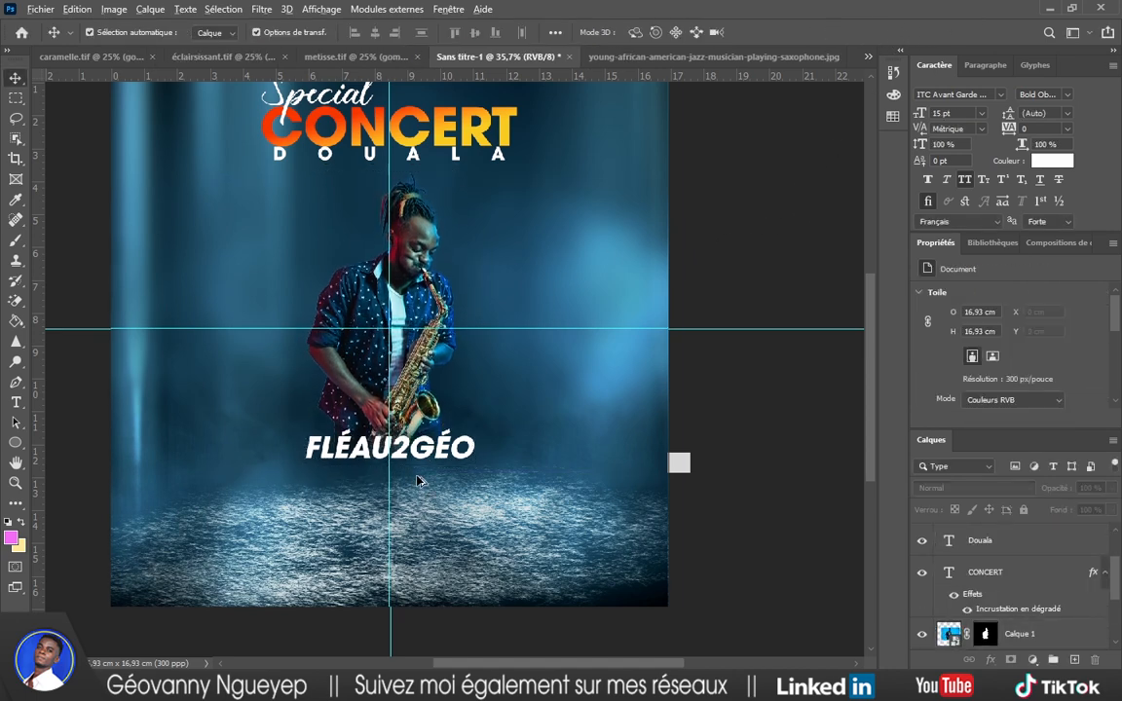
{"action": "scroll", "coordinate": [421, 468], "scroll_direction": "up", "scroll_amount": 4}
{"action": "scroll", "coordinate": [413, 467], "scroll_direction": "down", "scroll_amount": 6}
{"action": "scroll", "coordinate": [424, 454], "scroll_direction": "up", "scroll_amount": 1}
{"action": "left_click_drag", "start_coordinate": [488, 71], "coordinate": [491, 74]}
{"action": "left_click_drag", "start_coordinate": [386, 235], "coordinate": [41, 260]}
{"action": "scroll", "coordinate": [384, 322], "scroll_direction": "down", "scroll_amount": 1}
{"action": "scroll", "coordinate": [384, 322], "scroll_direction": "up", "scroll_amount": 1}
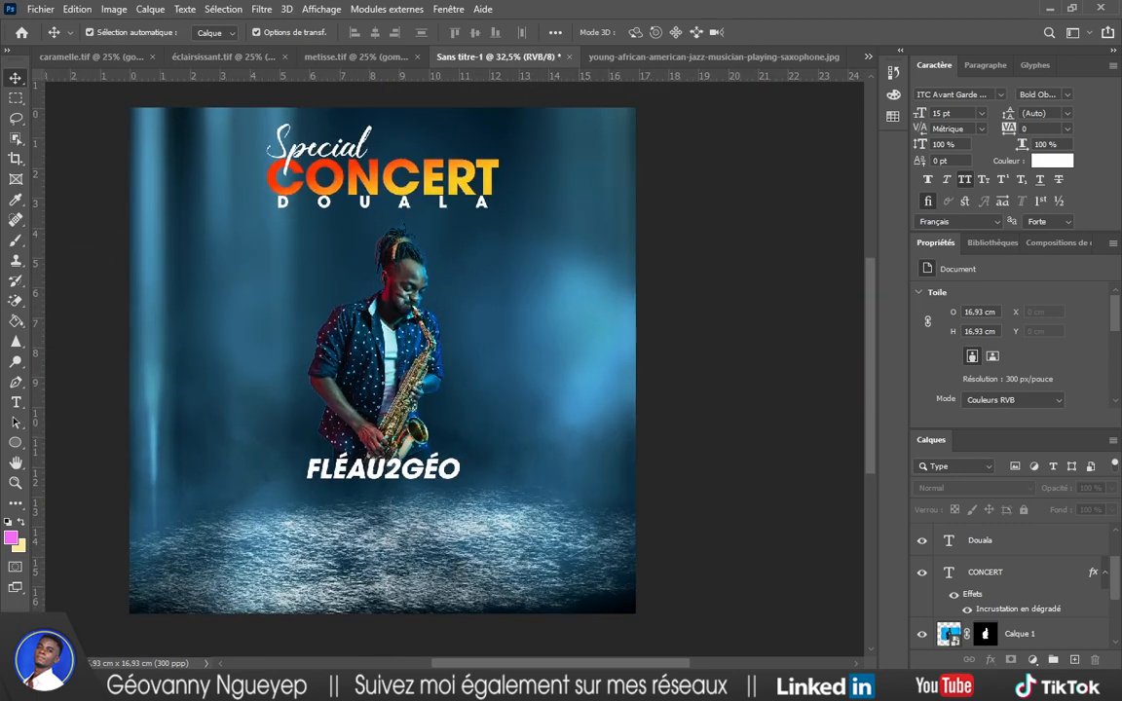
Close the Notepad notes, select the saxophonist layer Calque 1 and choose the Sharpen tool.
{"action": "key", "text": "alt+Tab"}
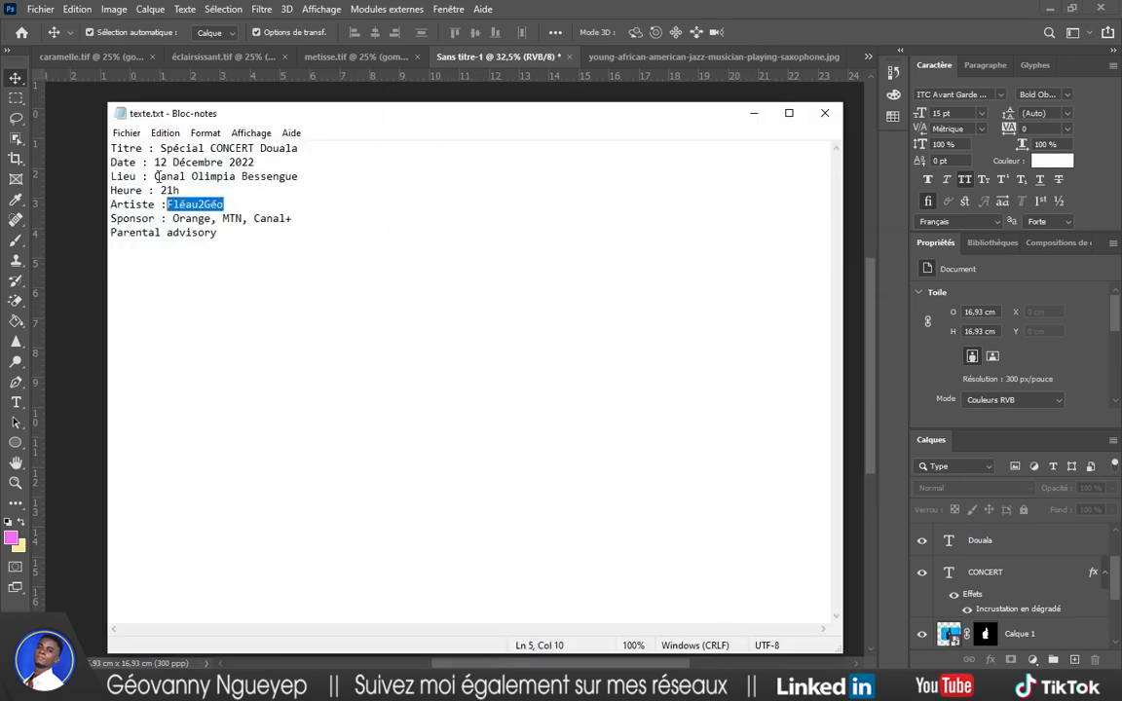
{"action": "left_click", "coordinate": [826, 112]}
{"action": "left_click", "coordinate": [402, 335]}
{"action": "scroll", "coordinate": [1021, 631], "scroll_direction": "down", "scroll_amount": 1}
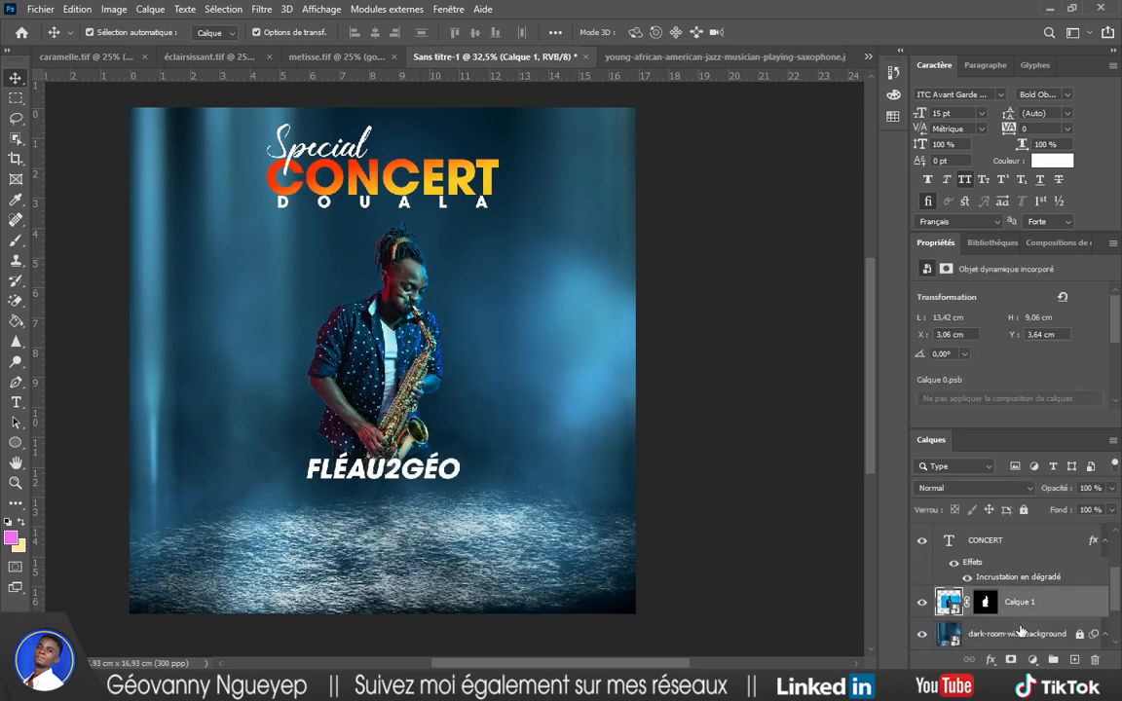
{"action": "scroll", "coordinate": [1021, 631], "scroll_direction": "down", "scroll_amount": 1}
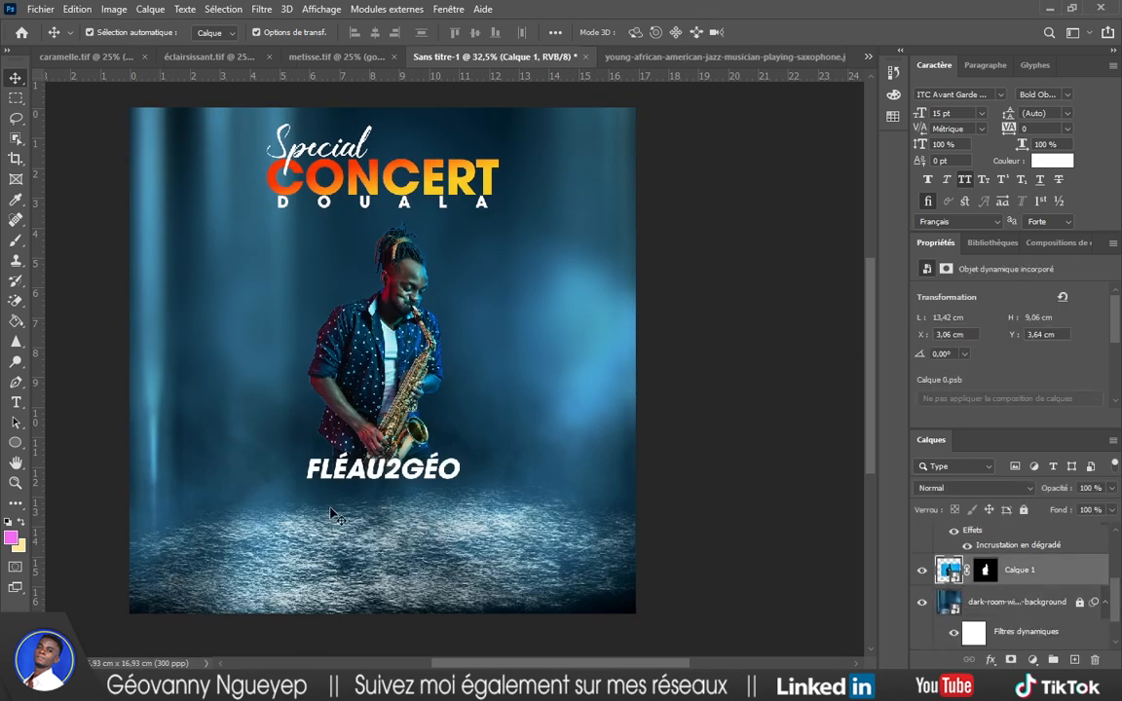
{"action": "left_click", "coordinate": [17, 342]}
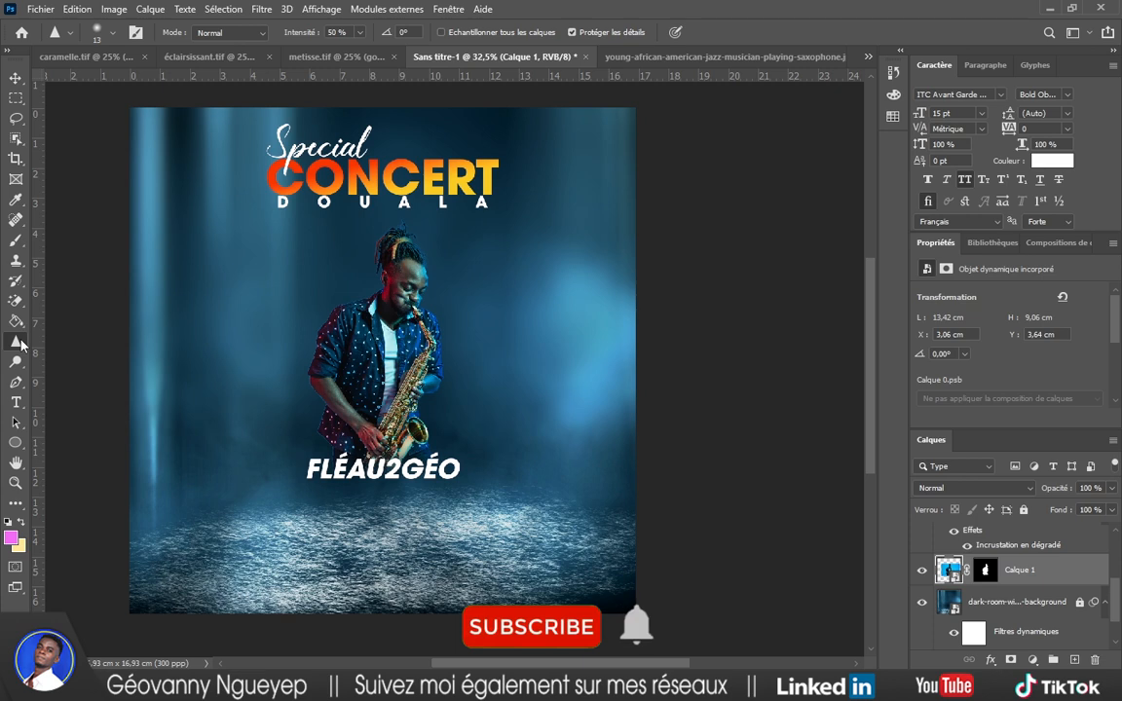
{"action": "right_click", "coordinate": [19, 341]}
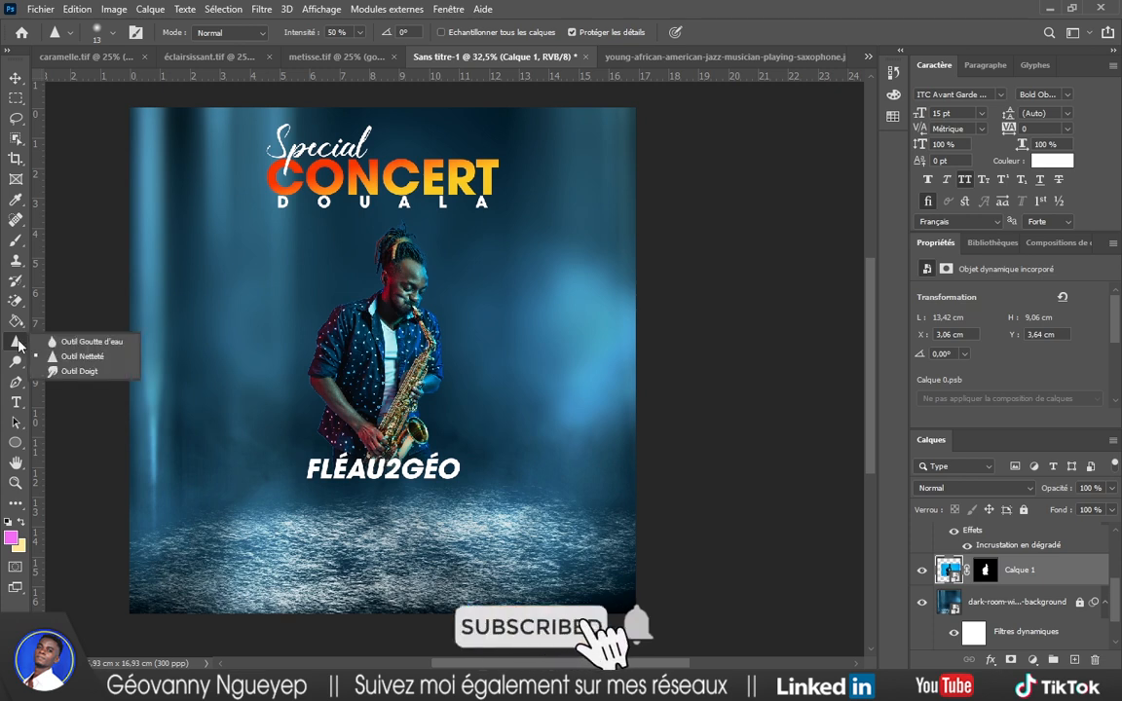
{"action": "left_click", "coordinate": [19, 342]}
Draw a triangle shape over the saxophonist's upper body.
{"action": "right_click", "coordinate": [18, 448]}
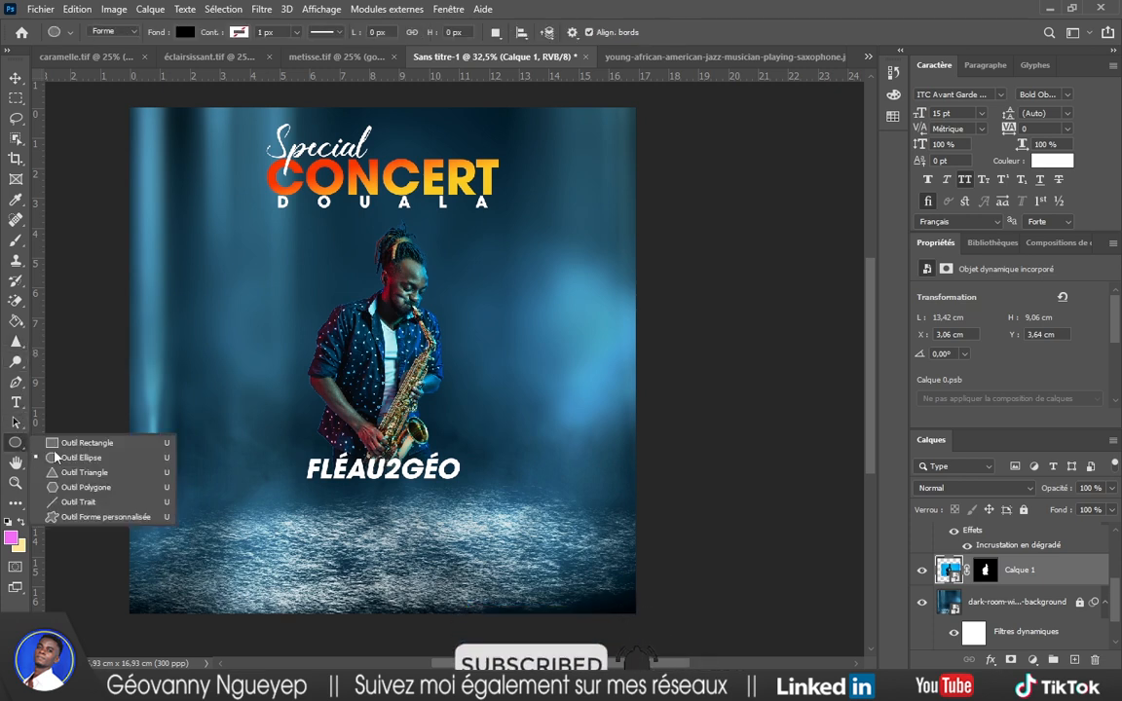
{"action": "left_click", "coordinate": [104, 471]}
{"action": "key", "text": "shift+u"}
{"action": "left_click_drag", "start_coordinate": [305, 313], "coordinate": [502, 479]}
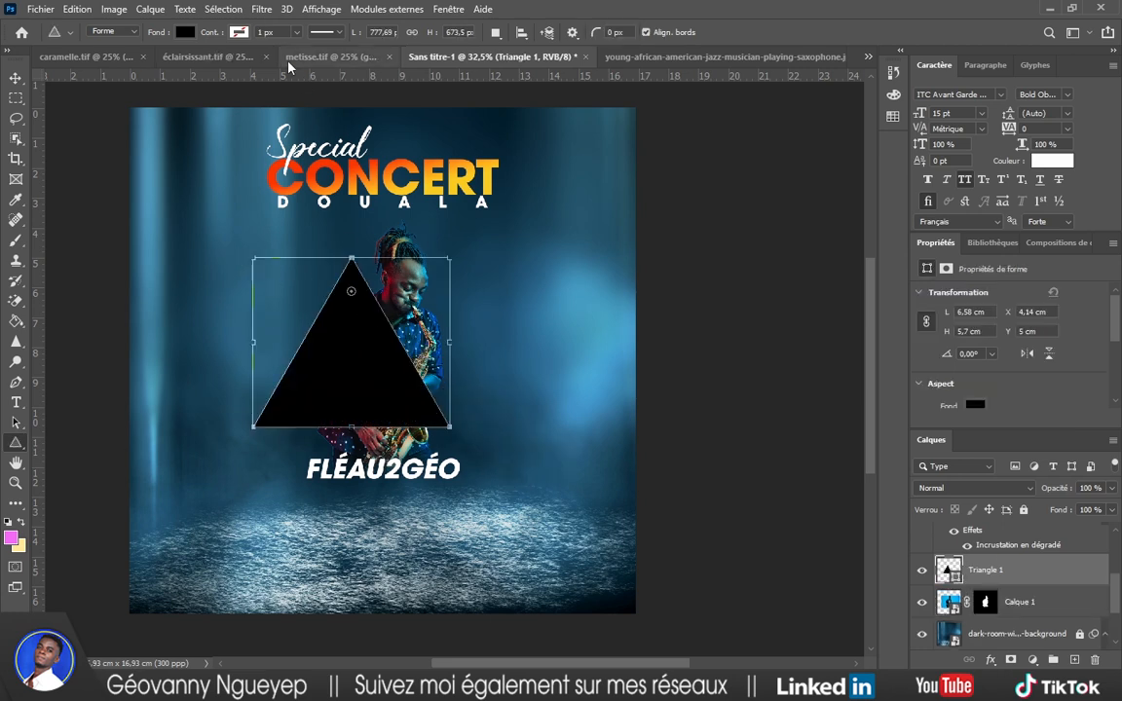
Give the triangle no fill and a white 10 px stroke.
{"action": "left_click", "coordinate": [185, 32]}
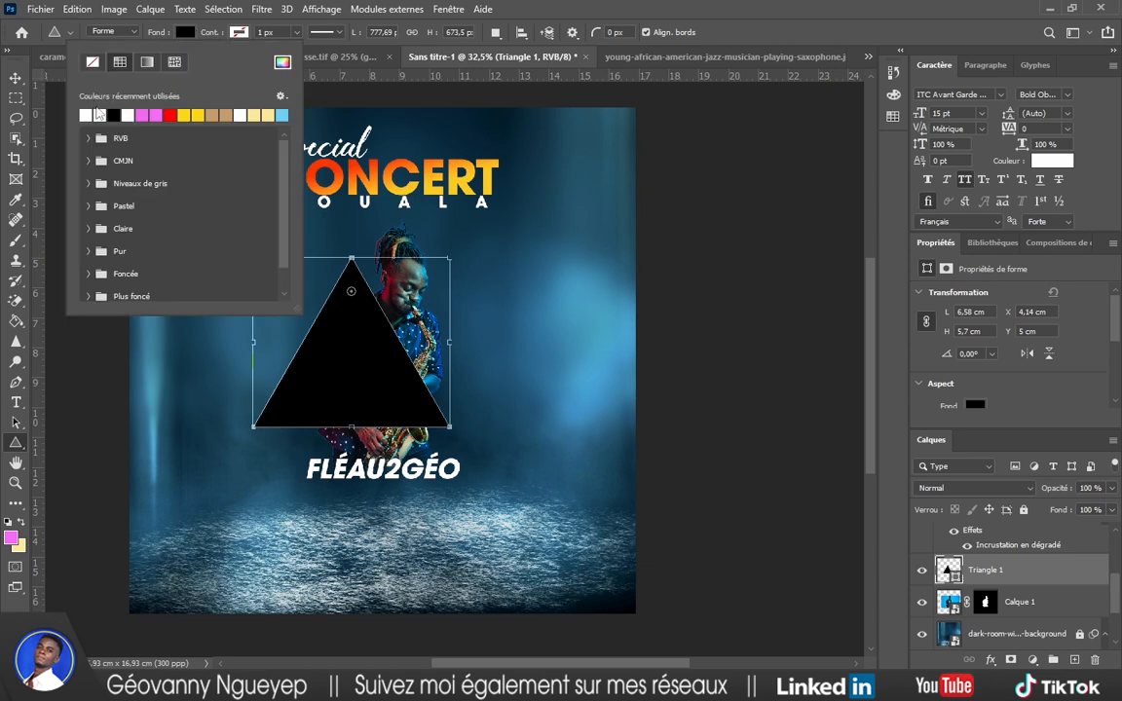
{"action": "left_click", "coordinate": [91, 62]}
{"action": "left_click", "coordinate": [238, 33]}
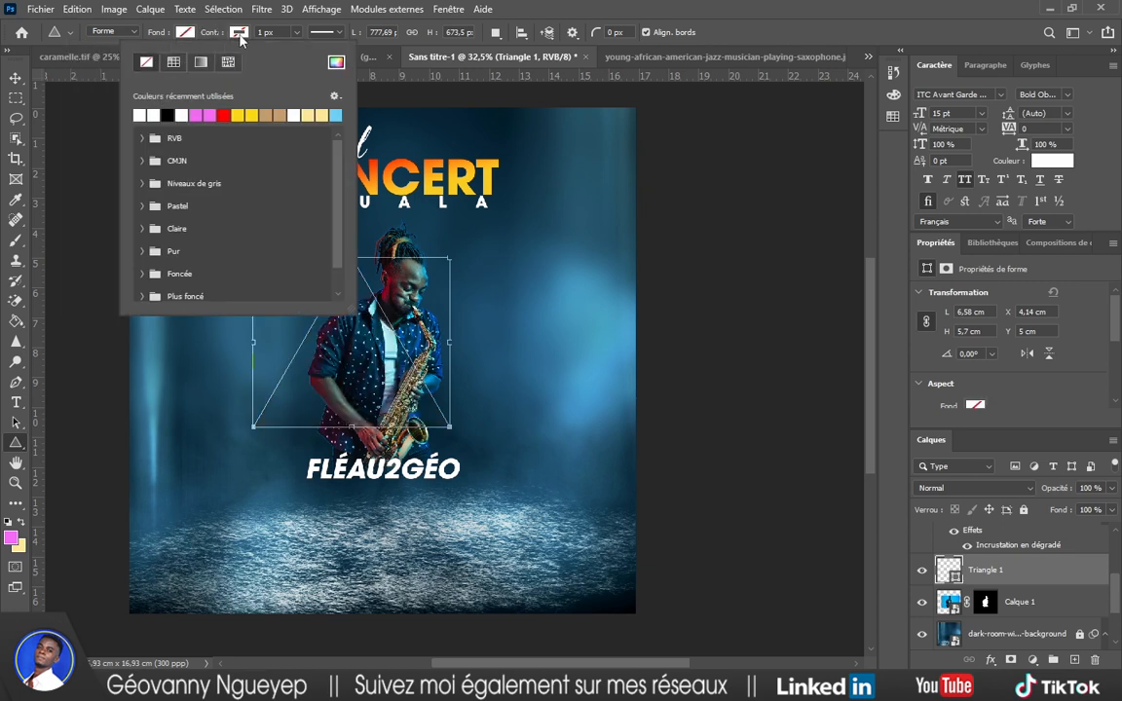
{"action": "left_click", "coordinate": [143, 111]}
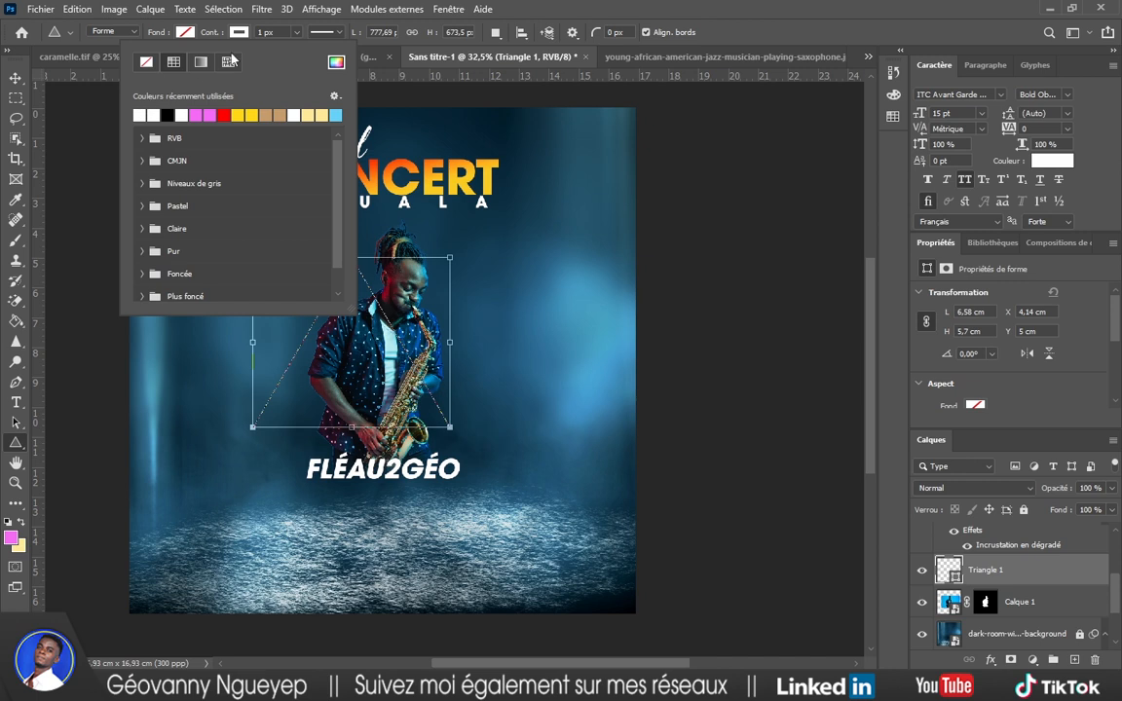
{"action": "left_click", "coordinate": [267, 33]}
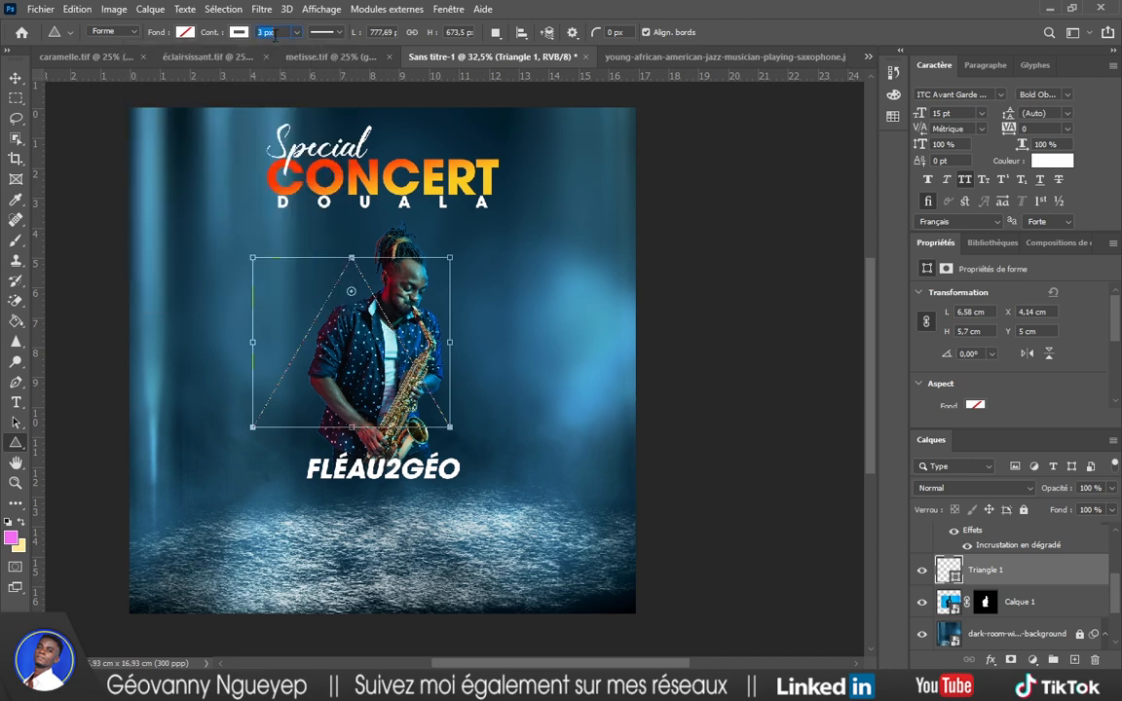
{"action": "key", "text": "Return"}
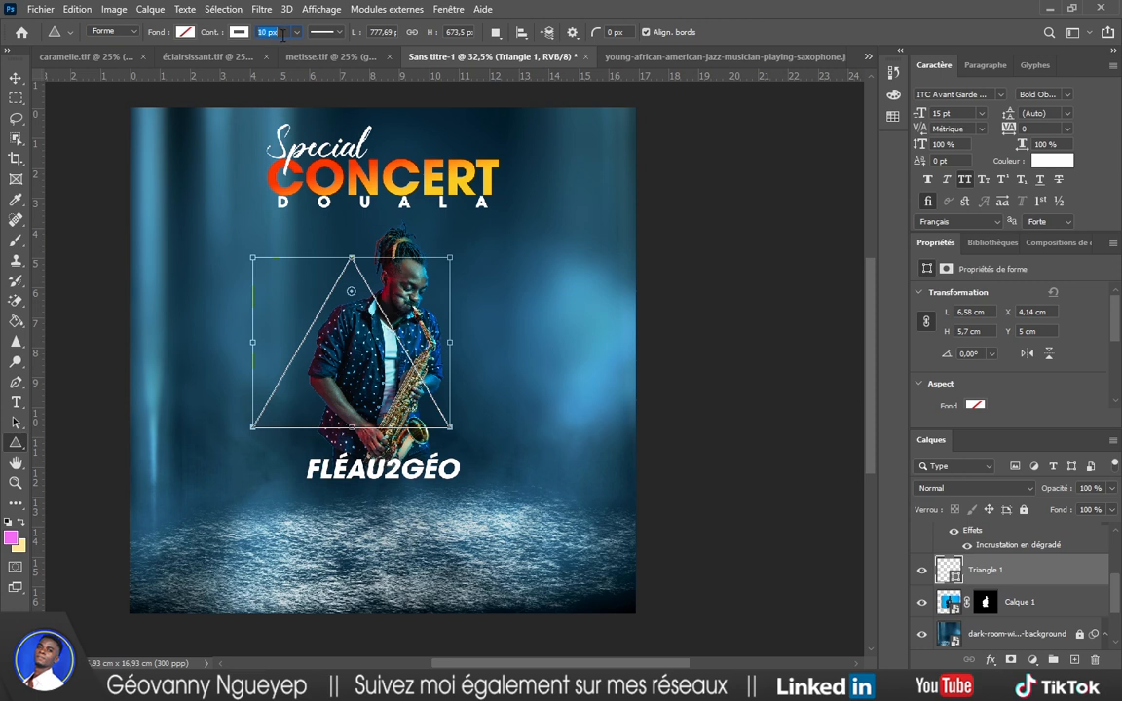
{"action": "key", "text": "Return"}
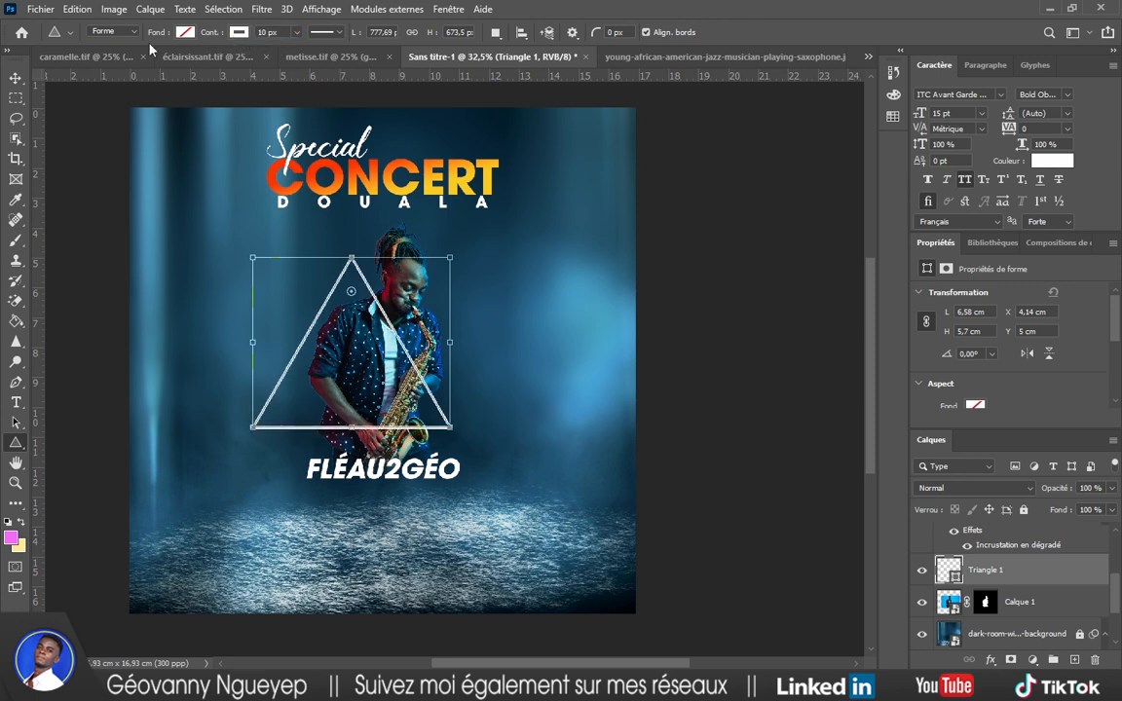
Enlarge and flip the triangle to point down around the saxophonist, 8,92 × 7,72 cm.
{"action": "left_click", "coordinate": [15, 80]}
{"action": "left_click_drag", "start_coordinate": [450, 429], "coordinate": [446, 289]}
{"action": "left_click", "coordinate": [891, 32]}
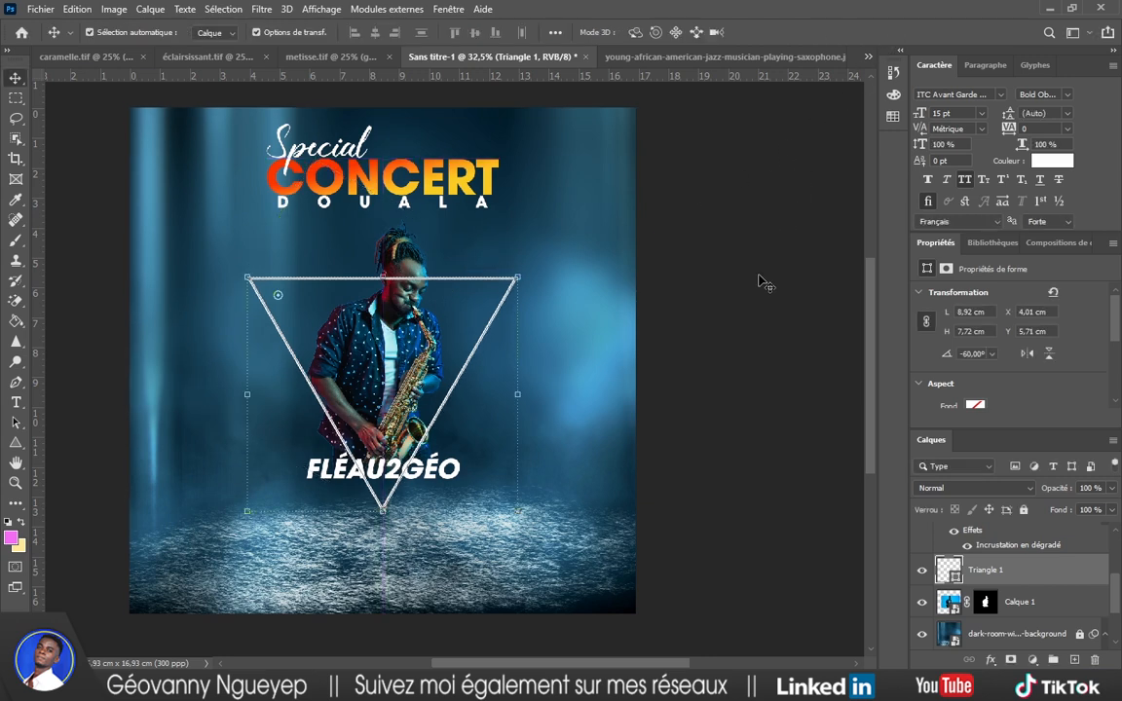
{"action": "left_click", "coordinate": [686, 255]}
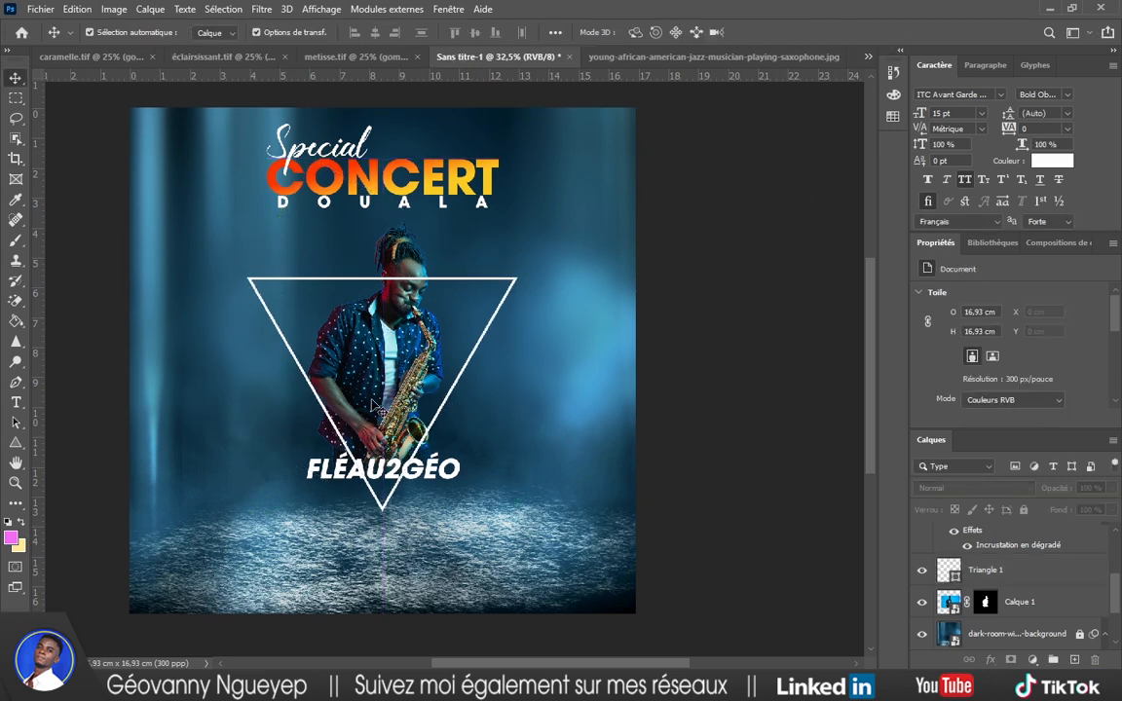
{"action": "scroll", "coordinate": [376, 399], "scroll_direction": "up", "scroll_amount": 4}
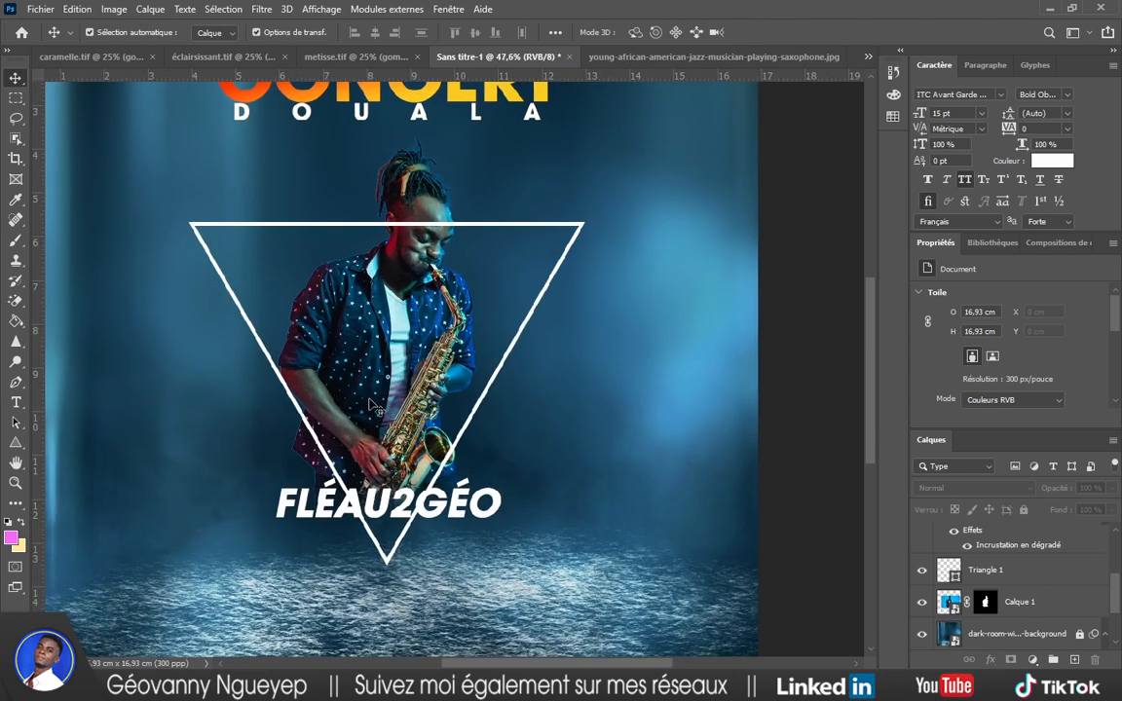
{"action": "scroll", "coordinate": [376, 403], "scroll_direction": "up", "scroll_amount": 2}
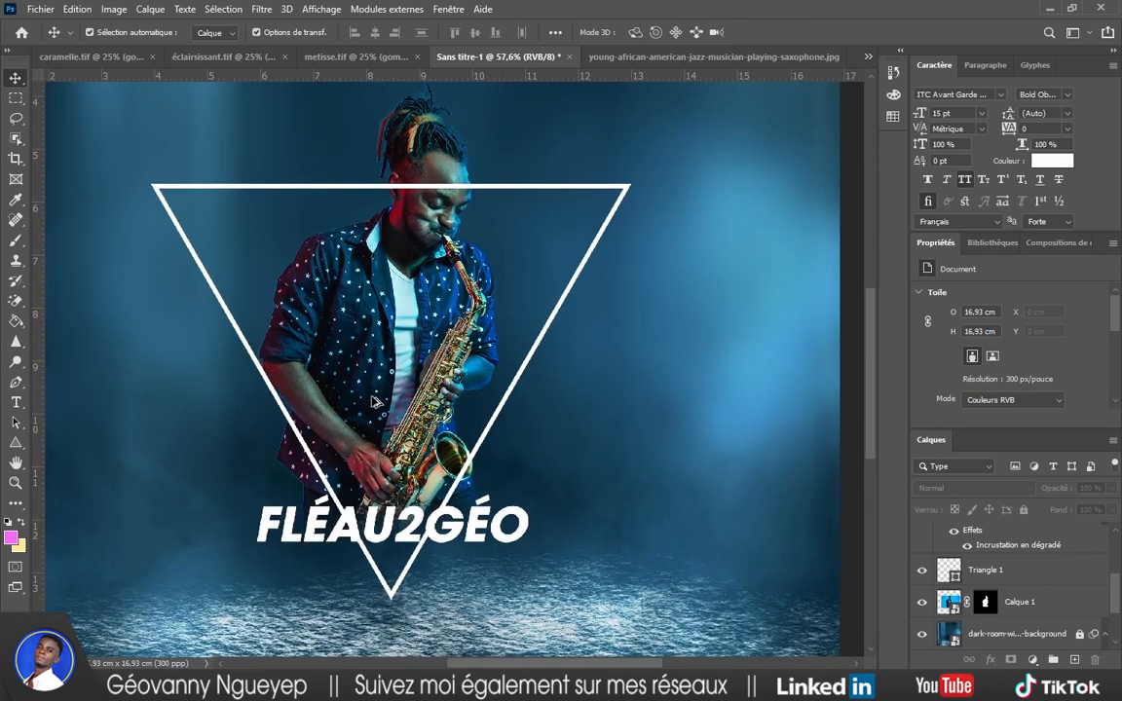
{"action": "scroll", "coordinate": [376, 402], "scroll_direction": "down", "scroll_amount": 3}
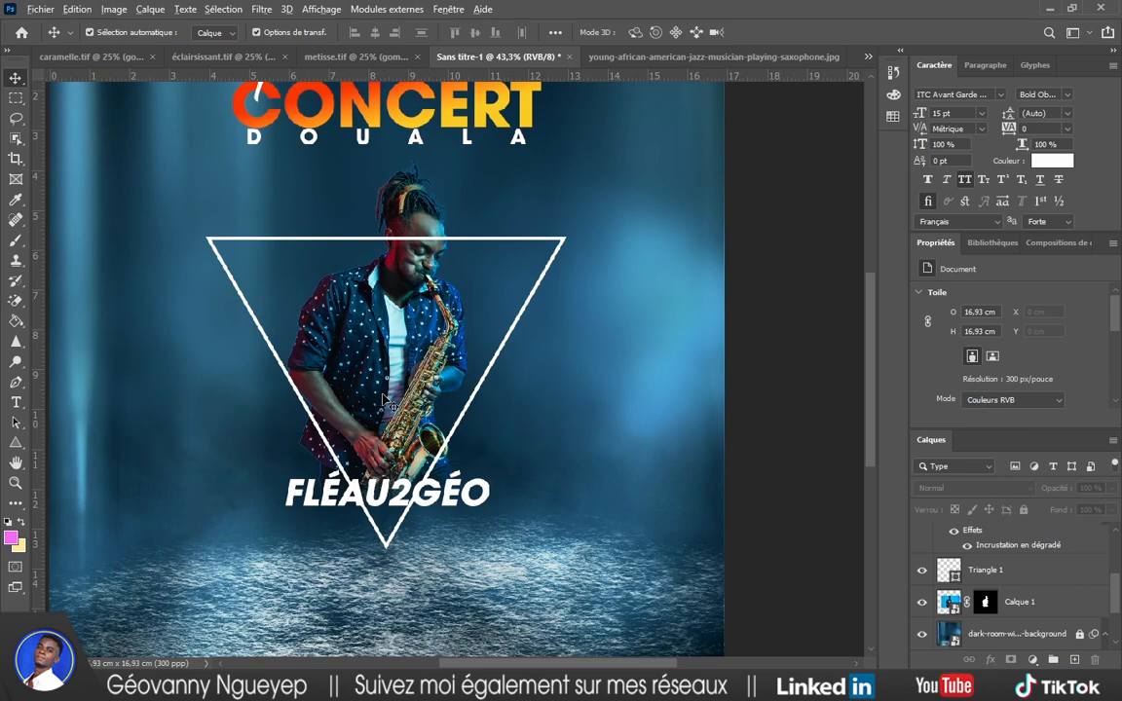
{"action": "scroll", "coordinate": [387, 399], "scroll_direction": "down", "scroll_amount": 1}
{"action": "left_click", "coordinate": [496, 346]}
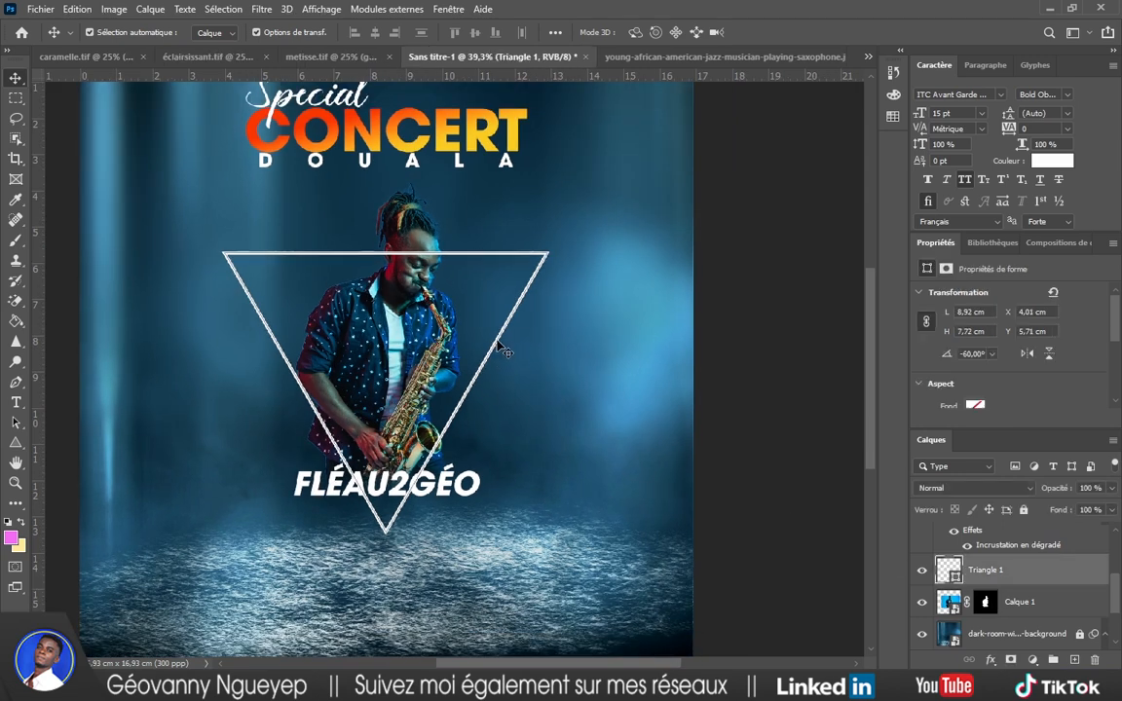
{"action": "left_click", "coordinate": [991, 660]}
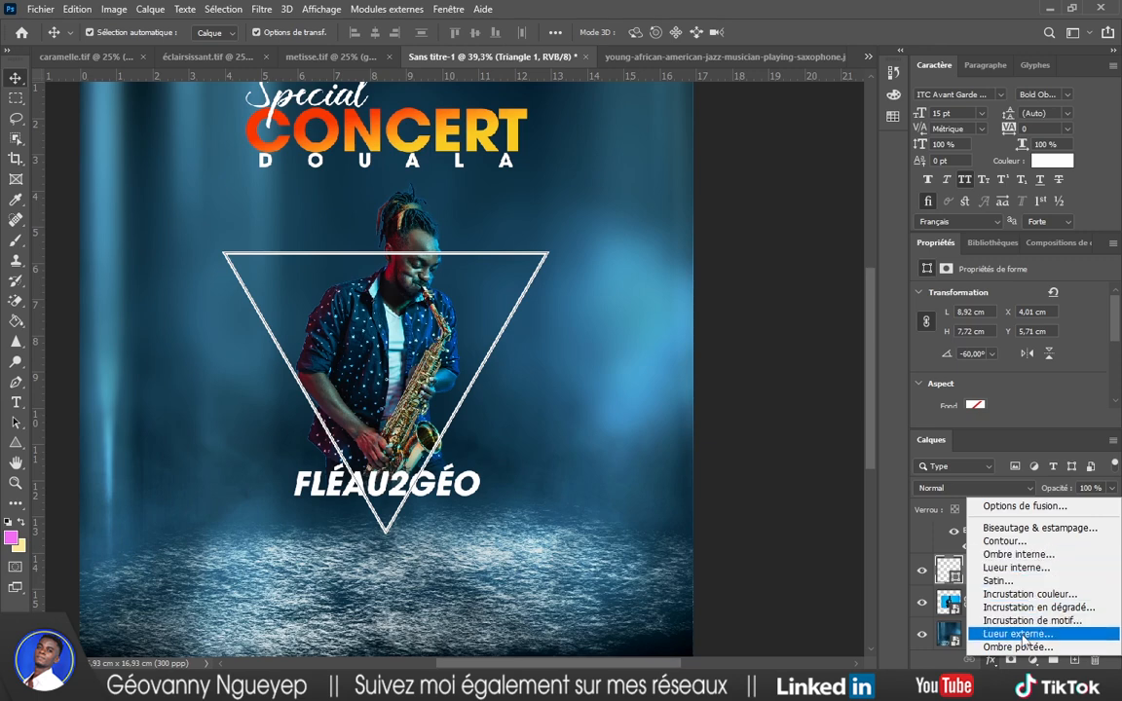
Add an Outer Glow to the triangle and set its gradient's left stop to blue 00aeff.
{"action": "left_click", "coordinate": [1039, 607]}
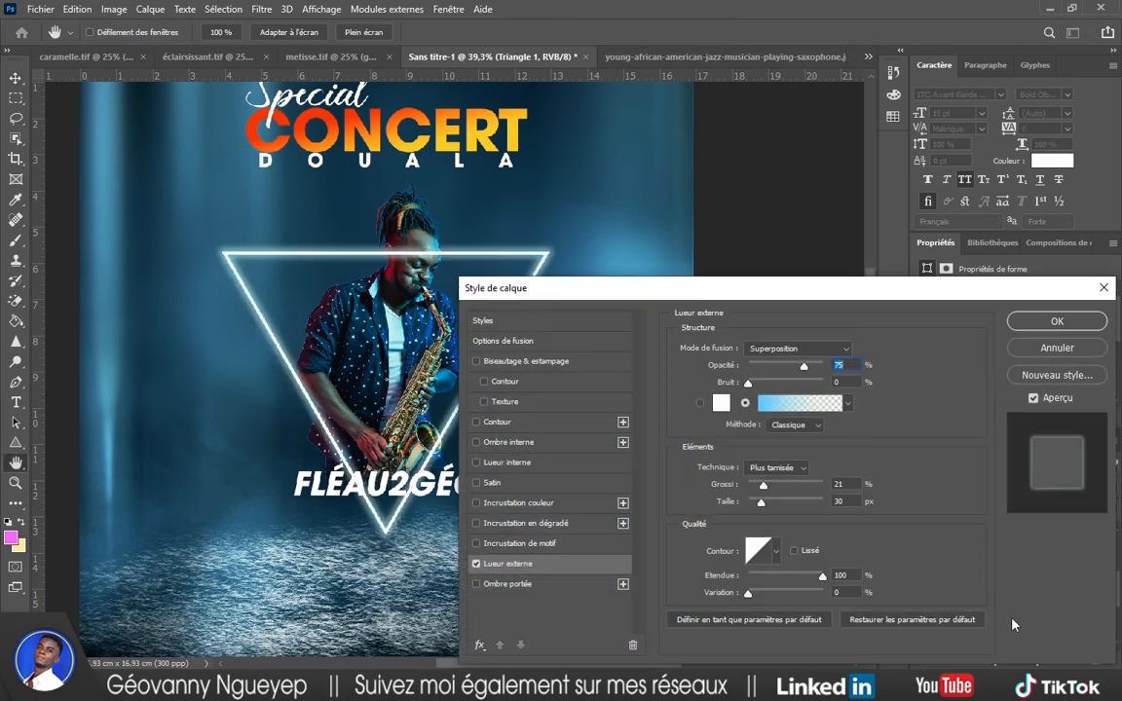
{"action": "left_click_drag", "start_coordinate": [715, 300], "coordinate": [865, 297]}
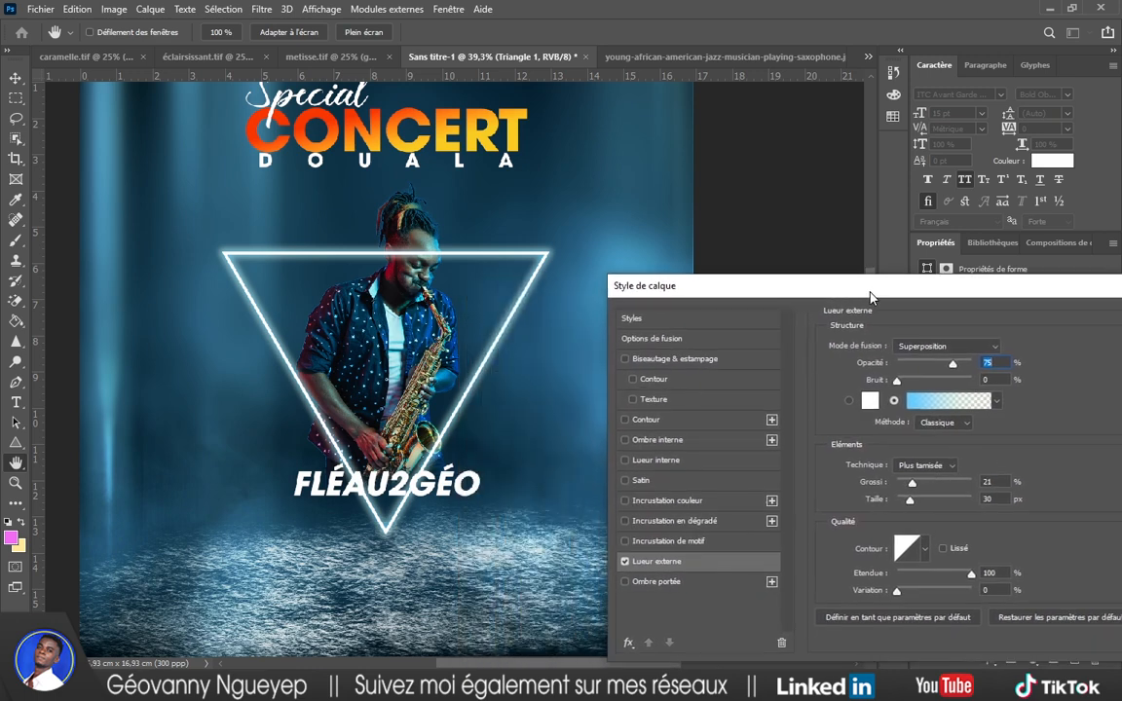
{"action": "left_click", "coordinate": [952, 404]}
{"action": "left_click", "coordinate": [656, 362]}
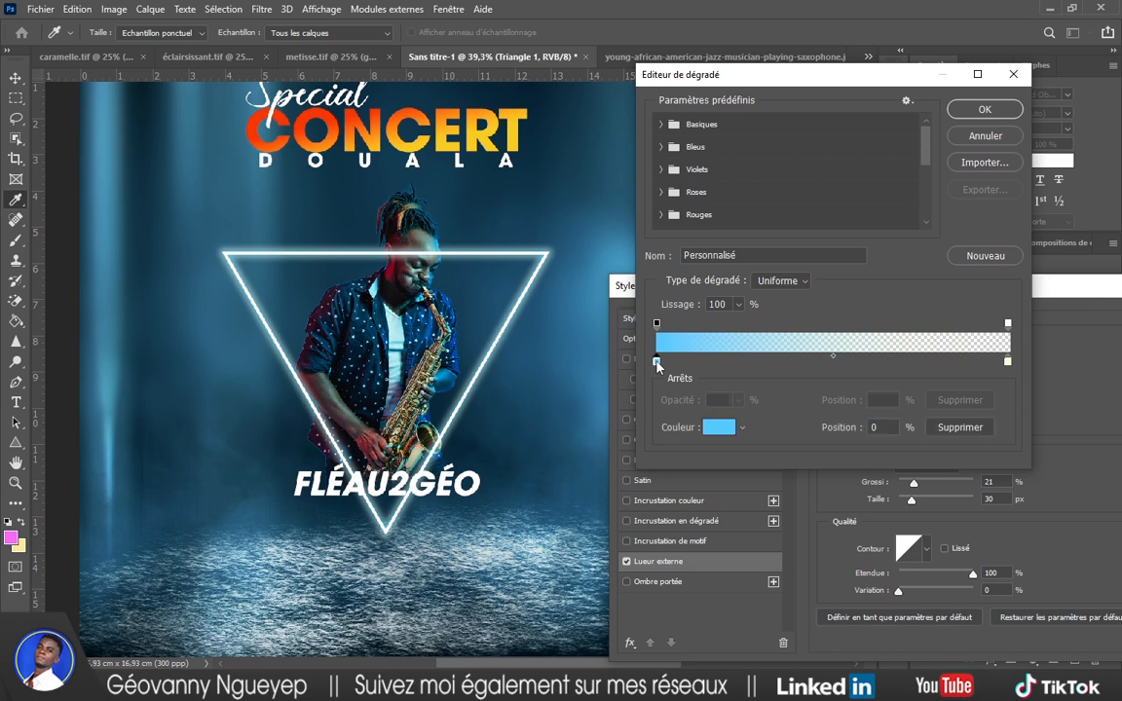
{"action": "left_click", "coordinate": [1008, 326]}
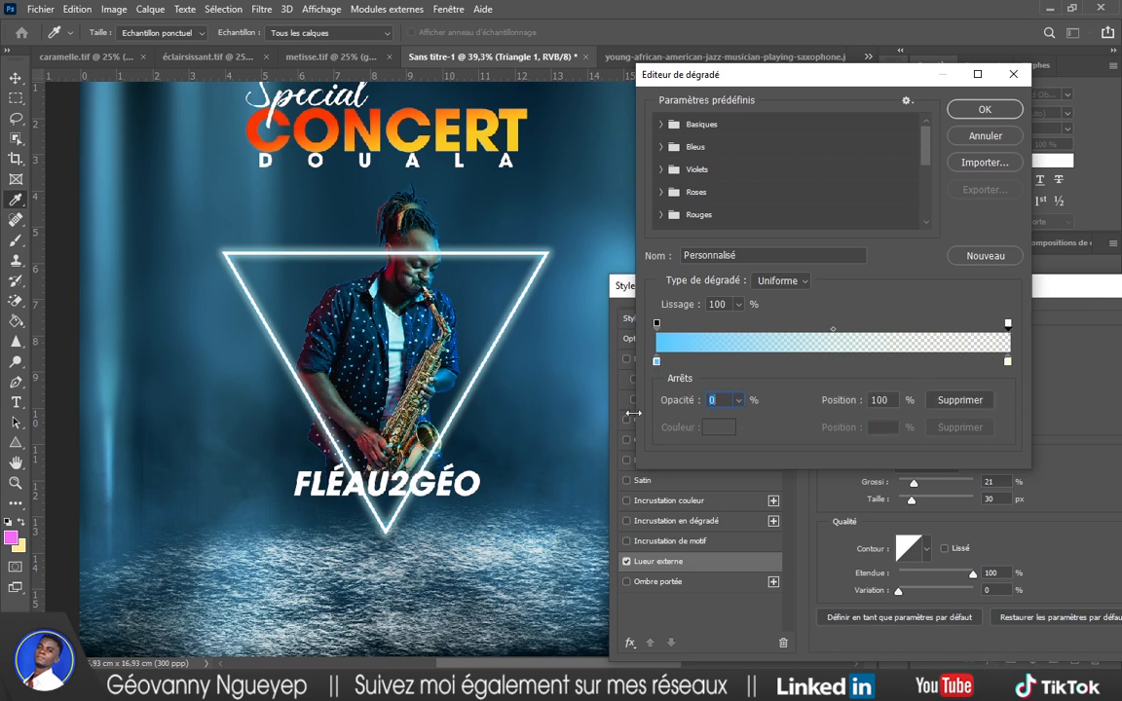
{"action": "left_click_drag", "start_coordinate": [633, 414], "coordinate": [513, 410]}
{"action": "left_click", "coordinate": [657, 363]}
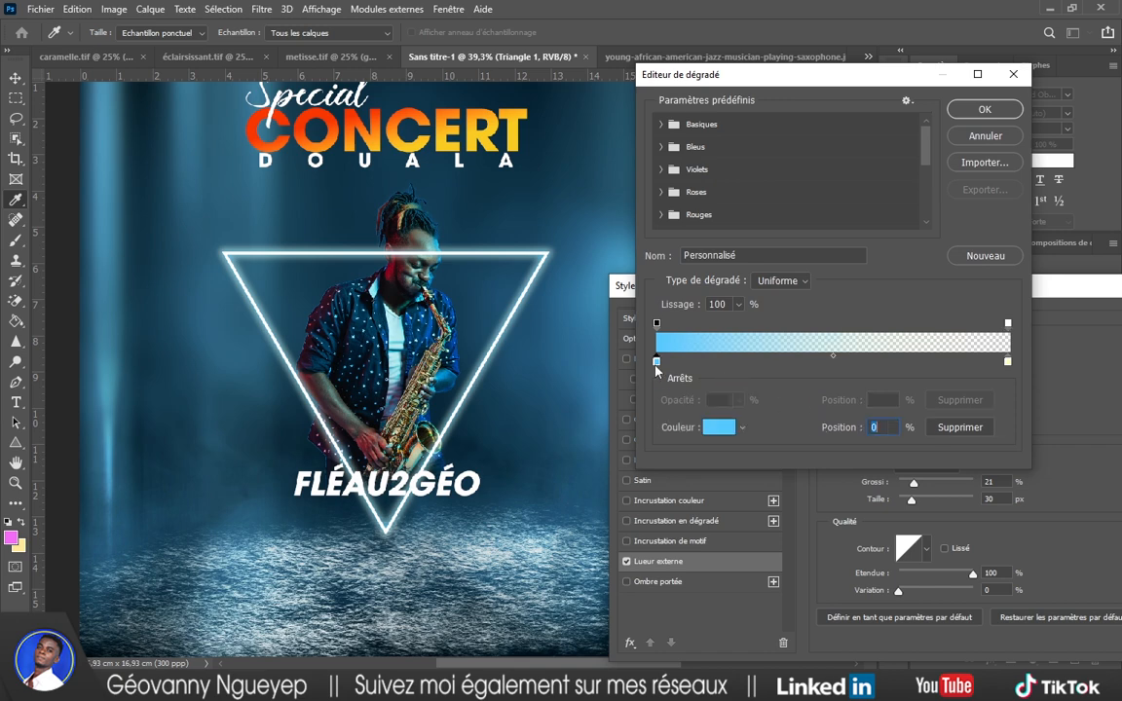
{"action": "left_click", "coordinate": [717, 429]}
{"action": "left_click_drag", "start_coordinate": [706, 405], "coordinate": [741, 353]}
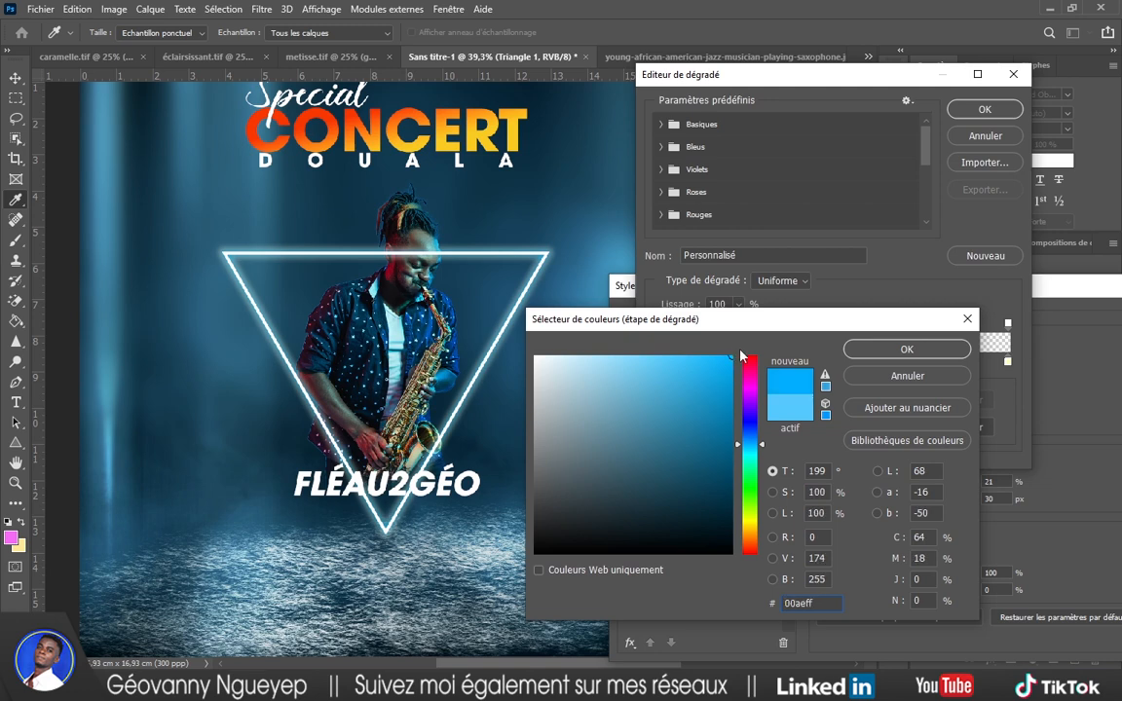
{"action": "left_click", "coordinate": [880, 353]}
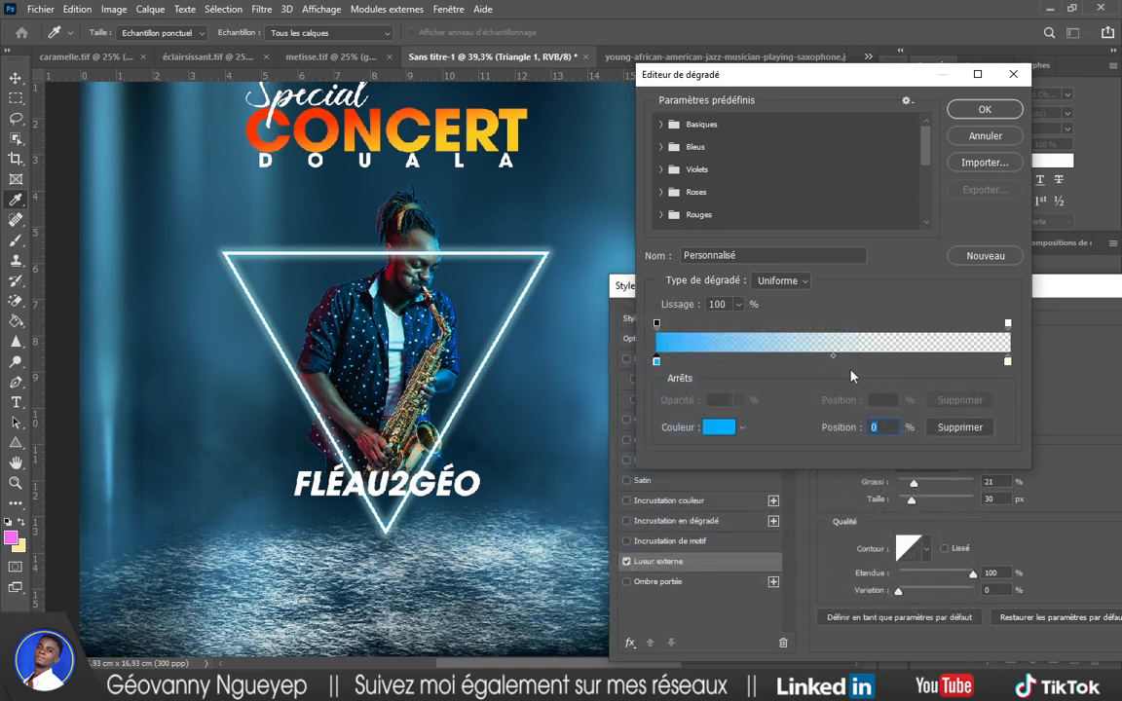
{"action": "left_click", "coordinate": [990, 110]}
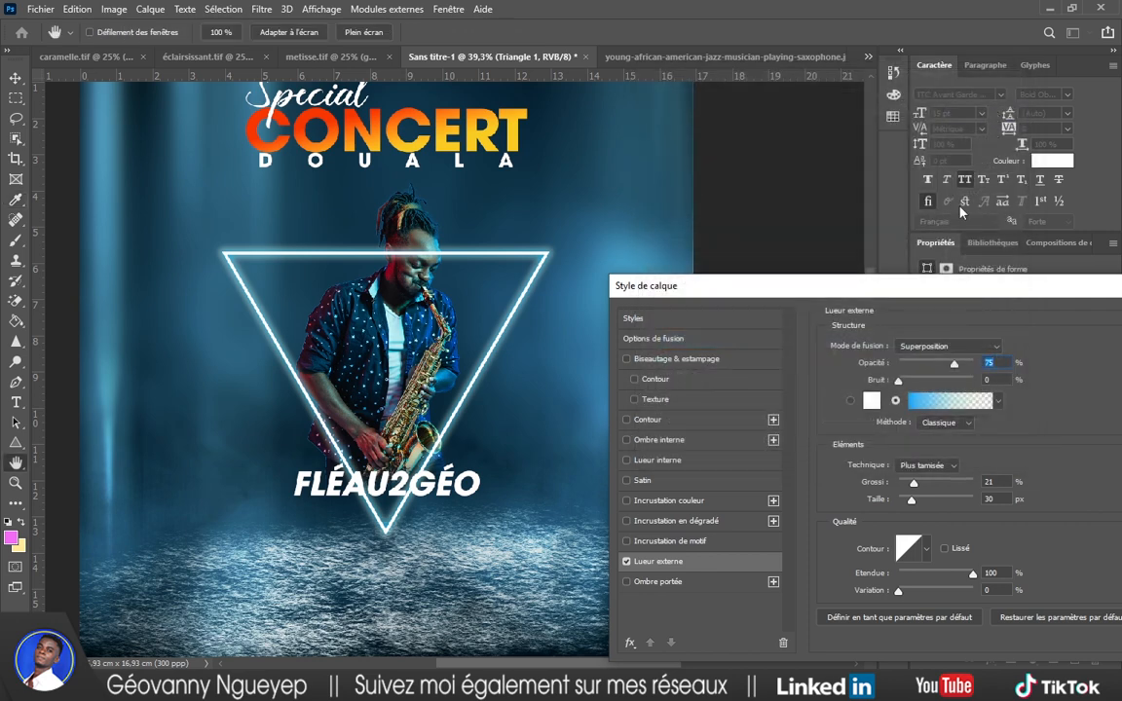
Set the glow spread to 41% and size to 40 px, then apply it.
{"action": "left_click_drag", "start_coordinate": [929, 292], "coordinate": [904, 202]}
{"action": "left_click_drag", "start_coordinate": [894, 405], "coordinate": [901, 404]}
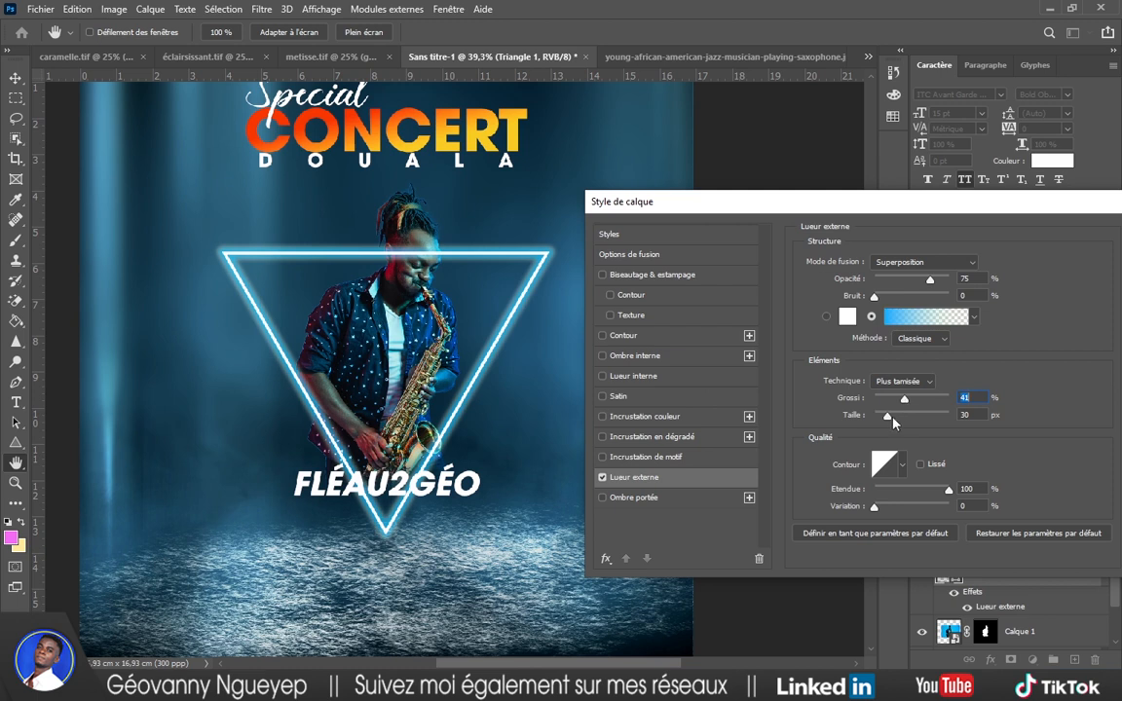
{"action": "left_click", "coordinate": [893, 421]}
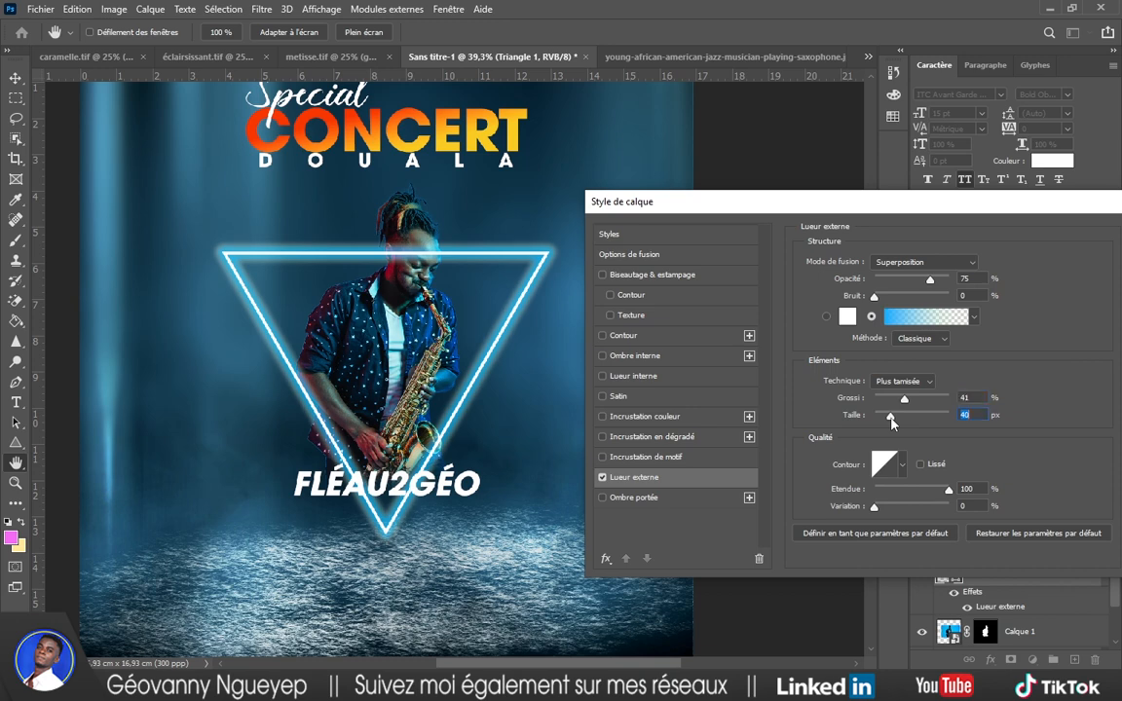
{"action": "left_click_drag", "start_coordinate": [931, 206], "coordinate": [876, 270]}
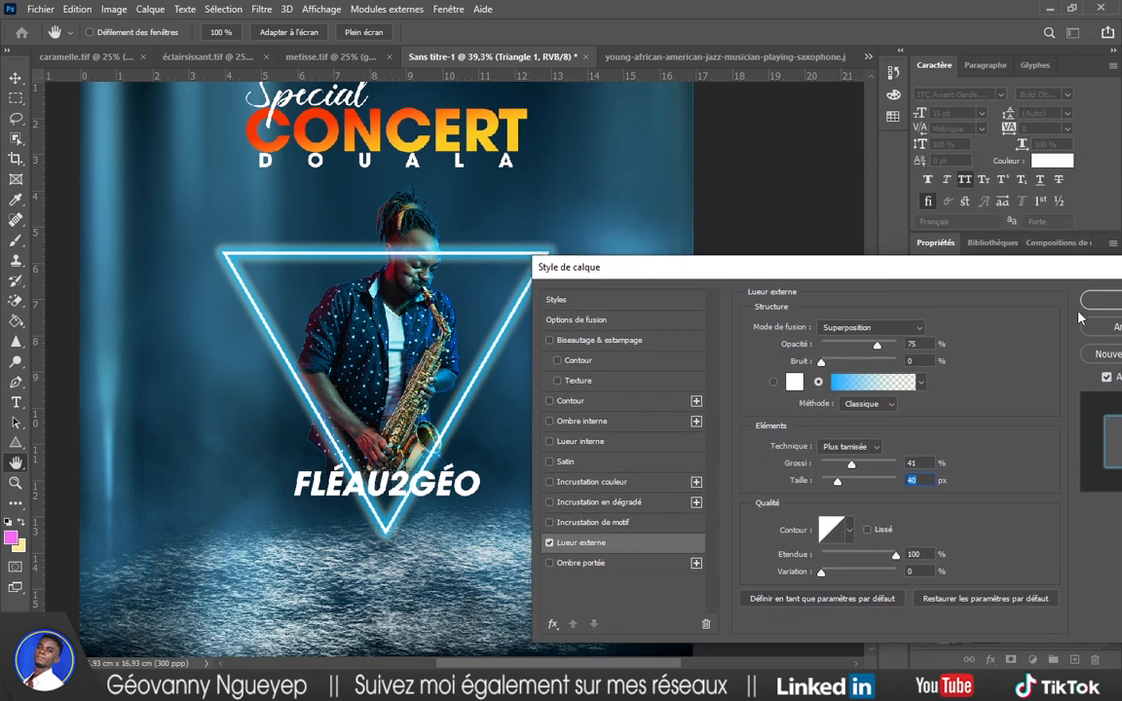
{"action": "key", "text": "Return"}
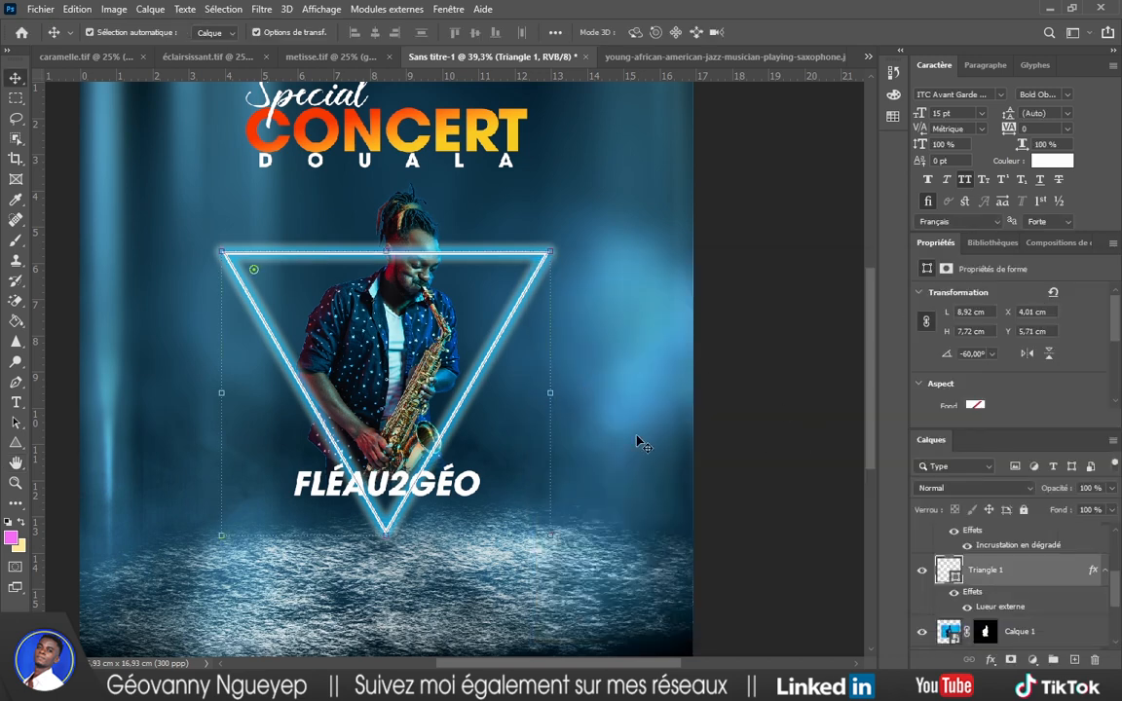
{"action": "scroll", "coordinate": [727, 388], "scroll_direction": "down", "scroll_amount": 1}
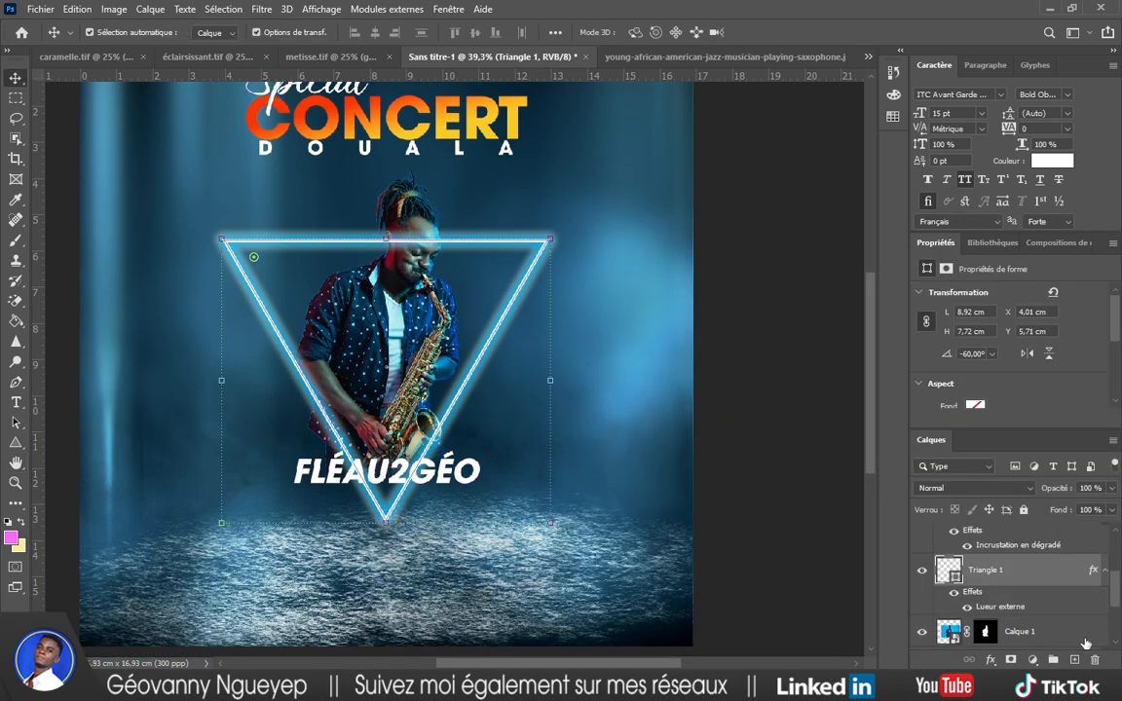
Duplicate the glowing triangle and recolour the copy's Outer Glow gradient to dark red 87011c.
{"action": "left_click_drag", "start_coordinate": [995, 573], "coordinate": [970, 592], "text": "alt"}
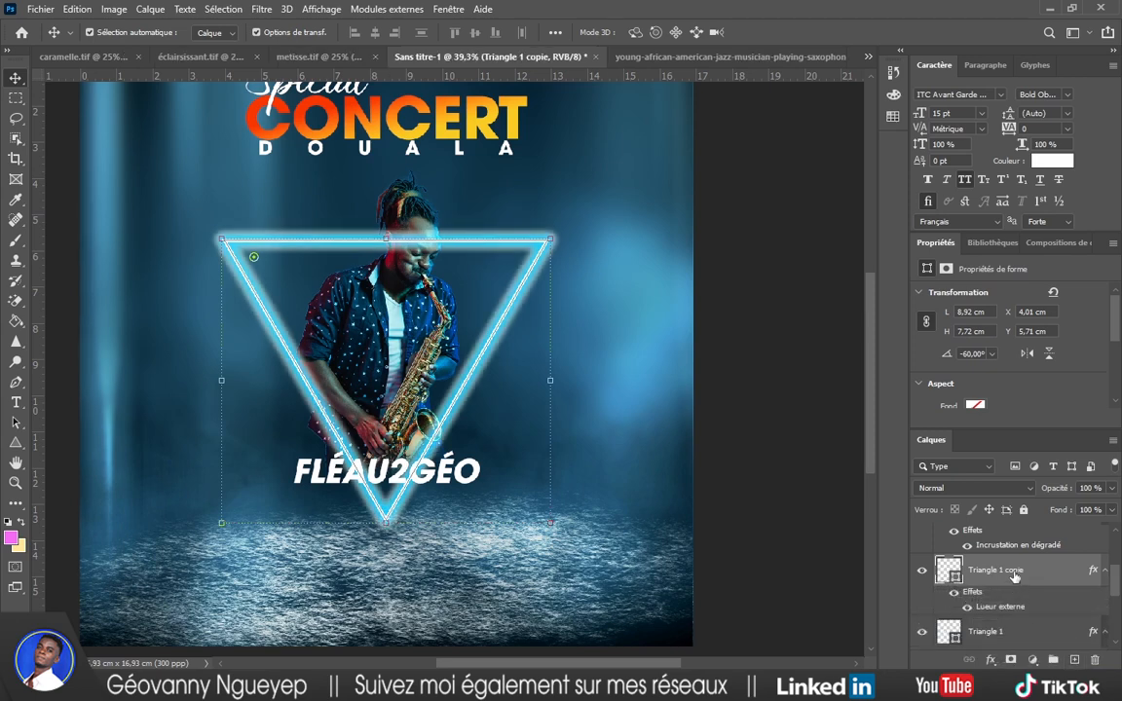
{"action": "left_click", "coordinate": [990, 659]}
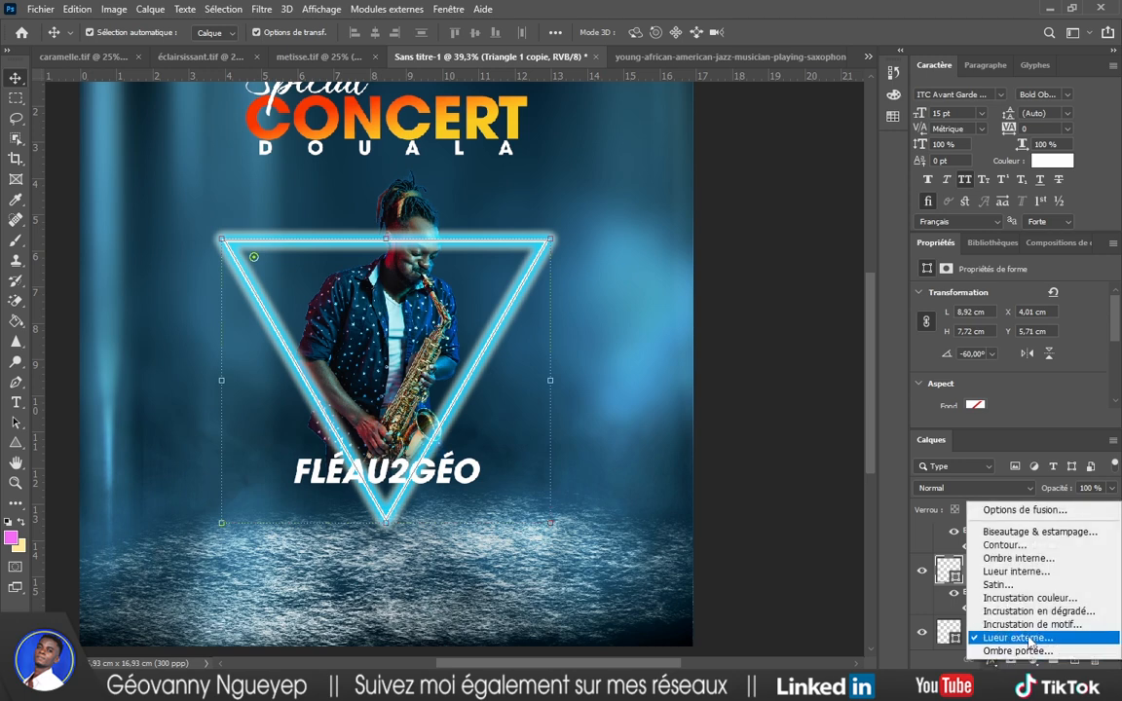
{"action": "left_click", "coordinate": [1017, 638]}
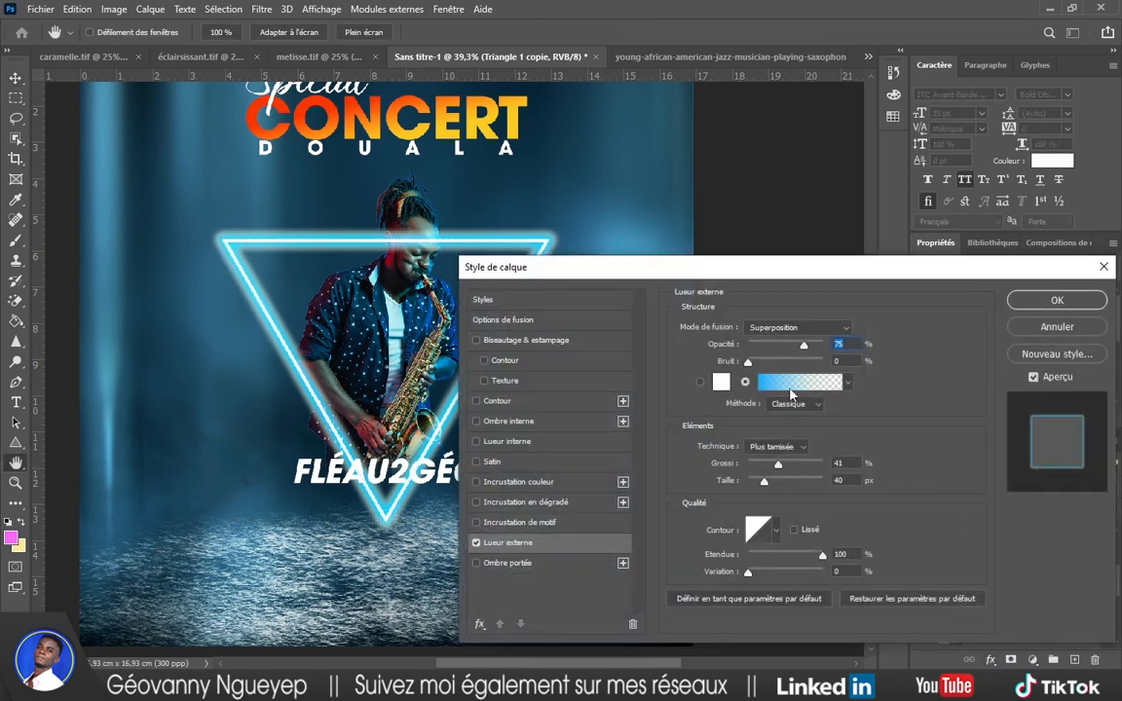
{"action": "left_click", "coordinate": [791, 385]}
{"action": "double_click", "coordinate": [658, 363]}
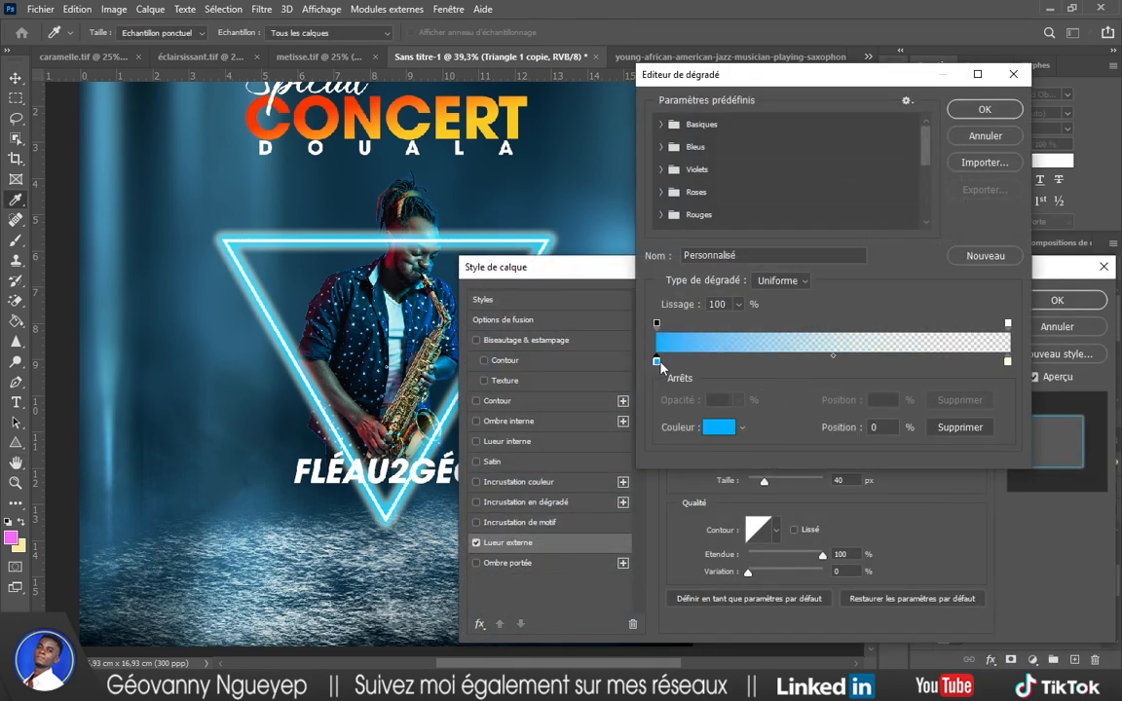
{"action": "left_click", "coordinate": [907, 376]}
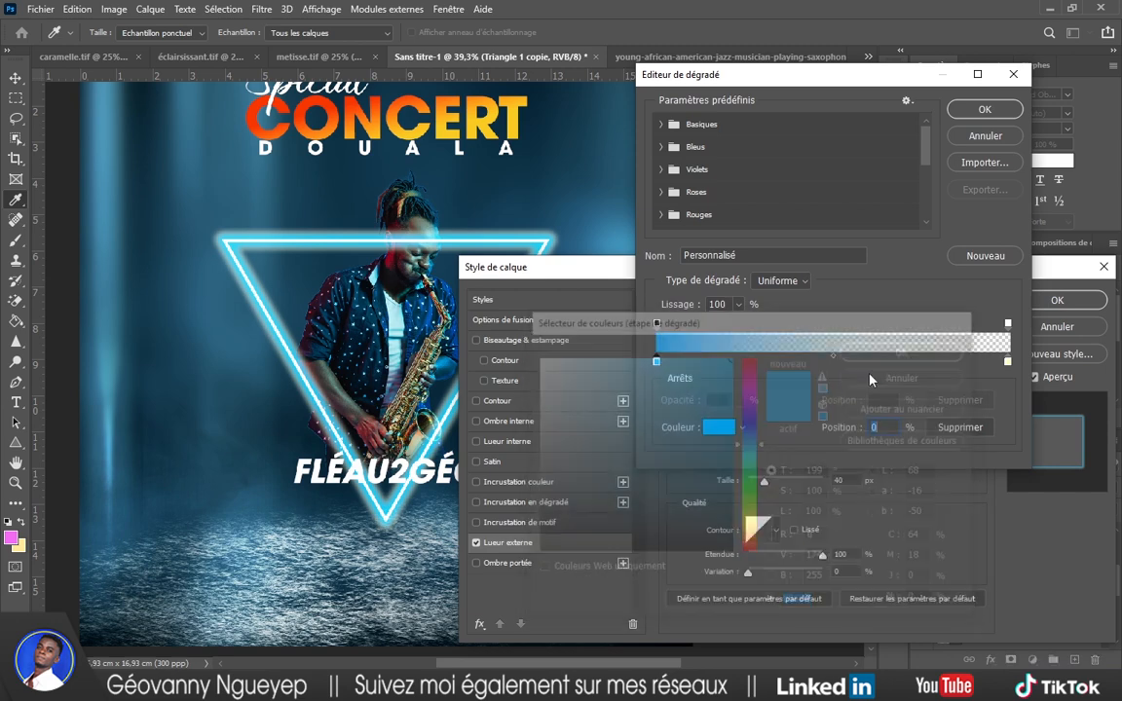
{"action": "left_click", "coordinate": [719, 430]}
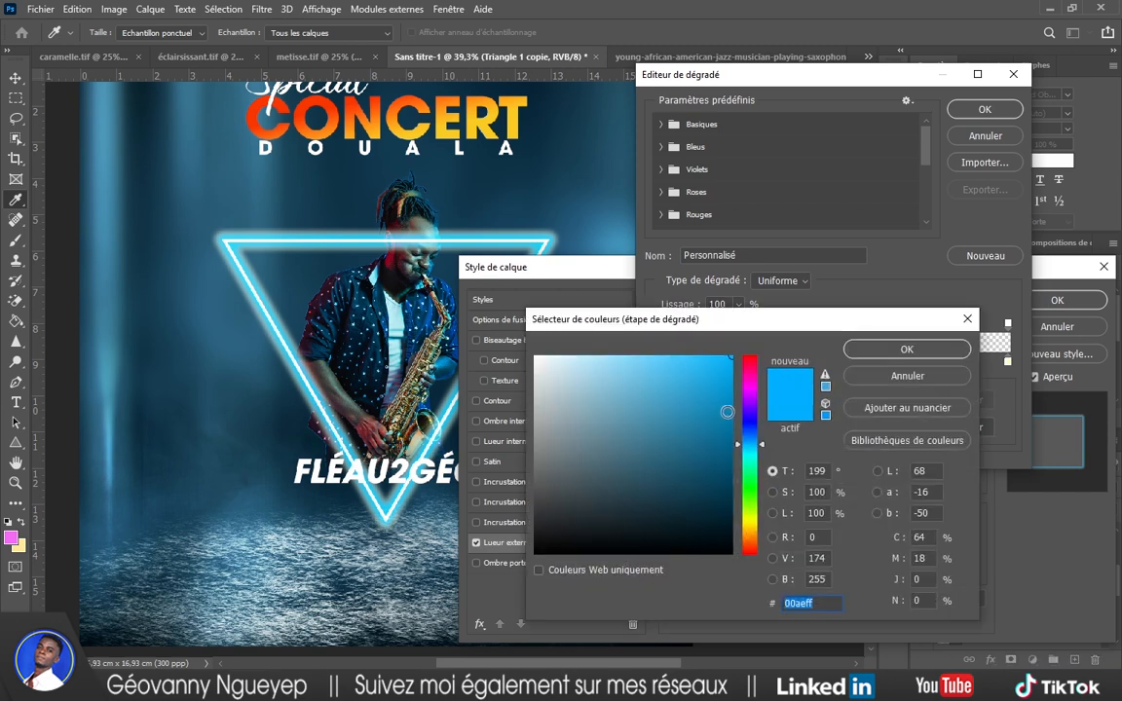
{"action": "left_click", "coordinate": [393, 255]}
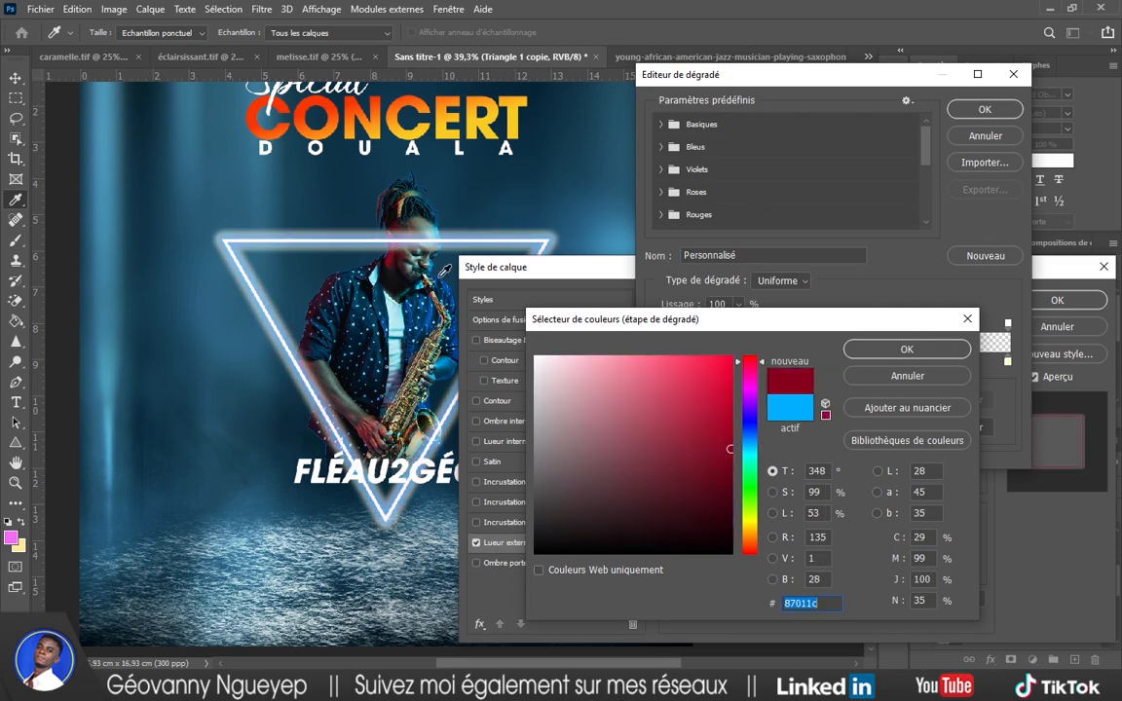
{"action": "left_click", "coordinate": [919, 350]}
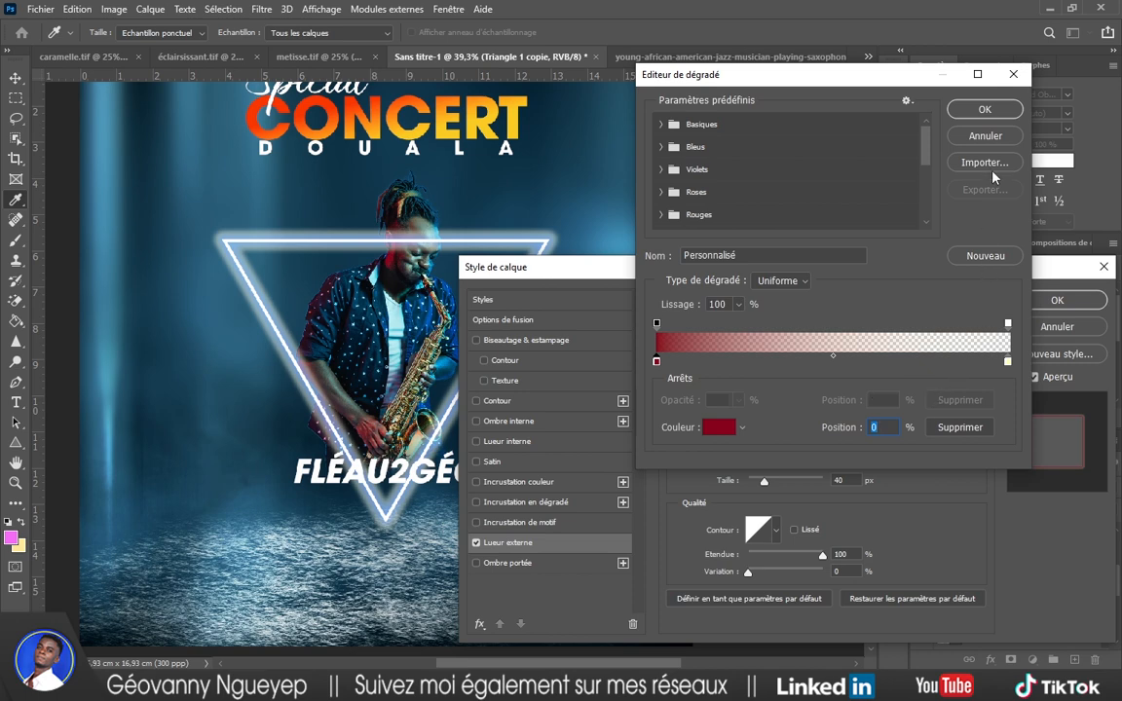
{"action": "left_click", "coordinate": [990, 110]}
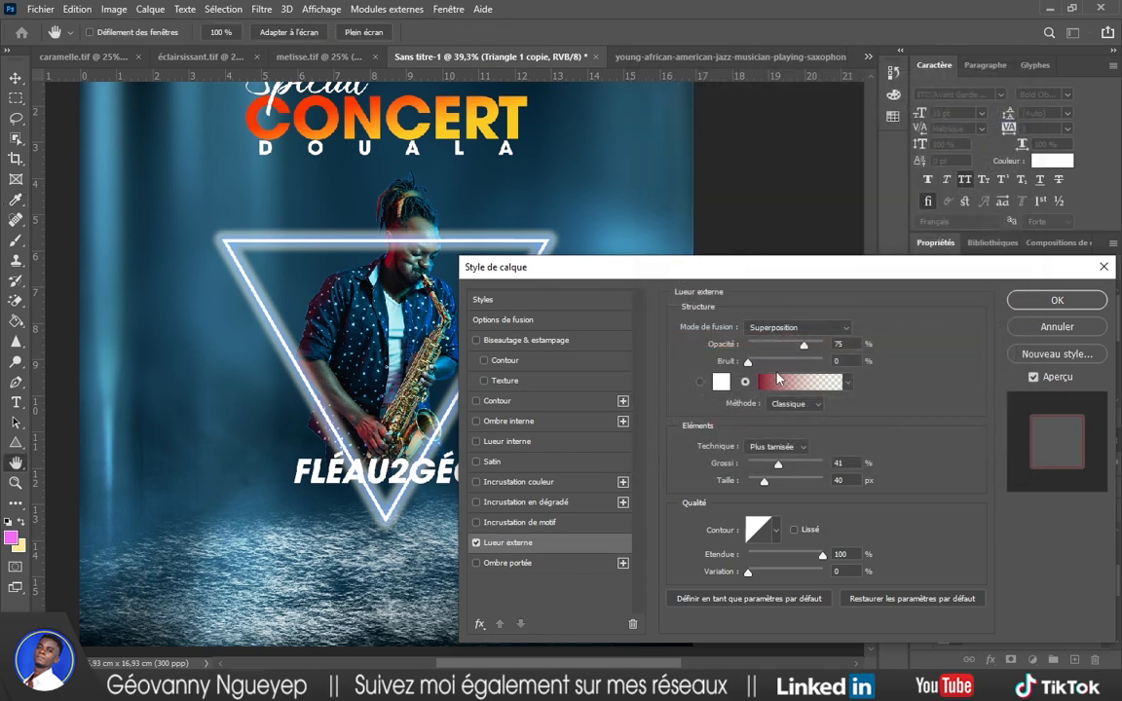
{"action": "left_click", "coordinate": [1050, 302]}
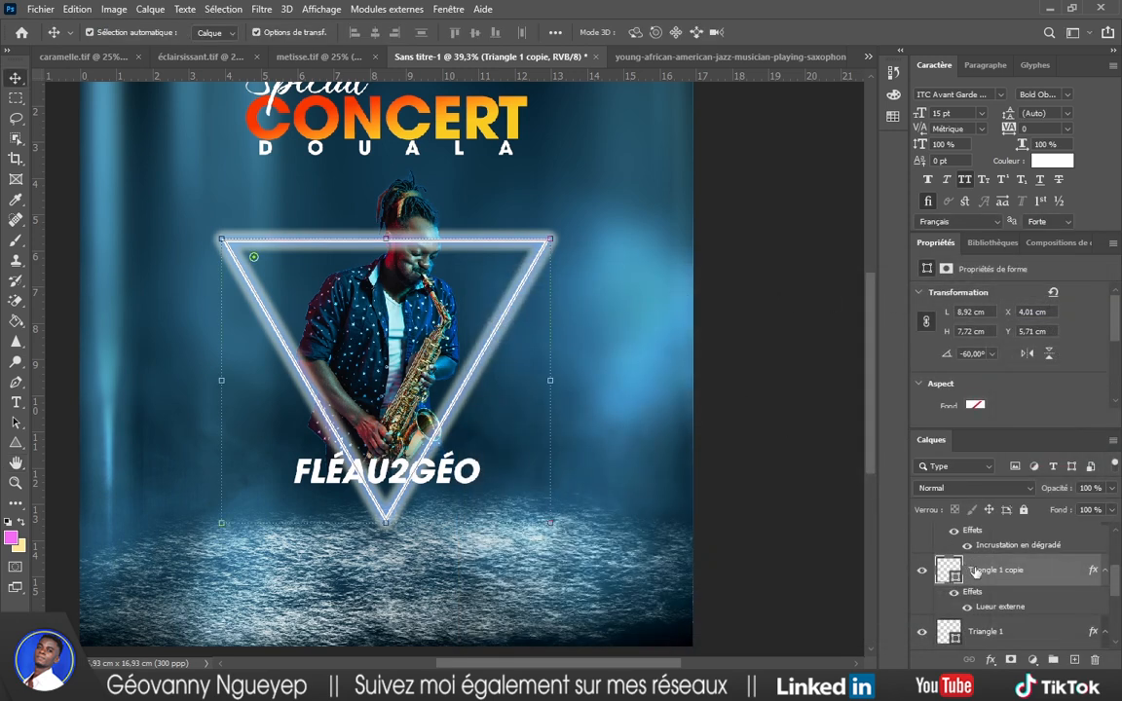
Name the original triangle layer 'Triangle bleu' and its copy 'Triangle rouge'.
{"action": "scroll", "coordinate": [976, 575], "scroll_direction": "down", "scroll_amount": 1}
{"action": "left_click", "coordinate": [993, 604]}
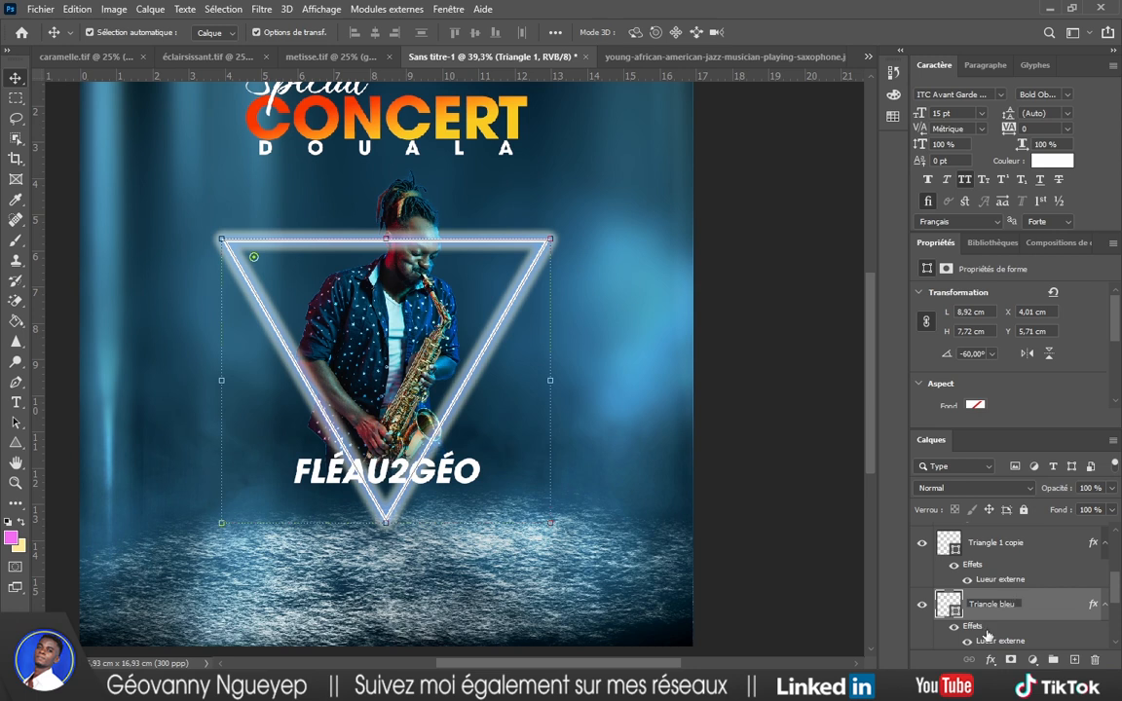
{"action": "key", "text": "Return"}
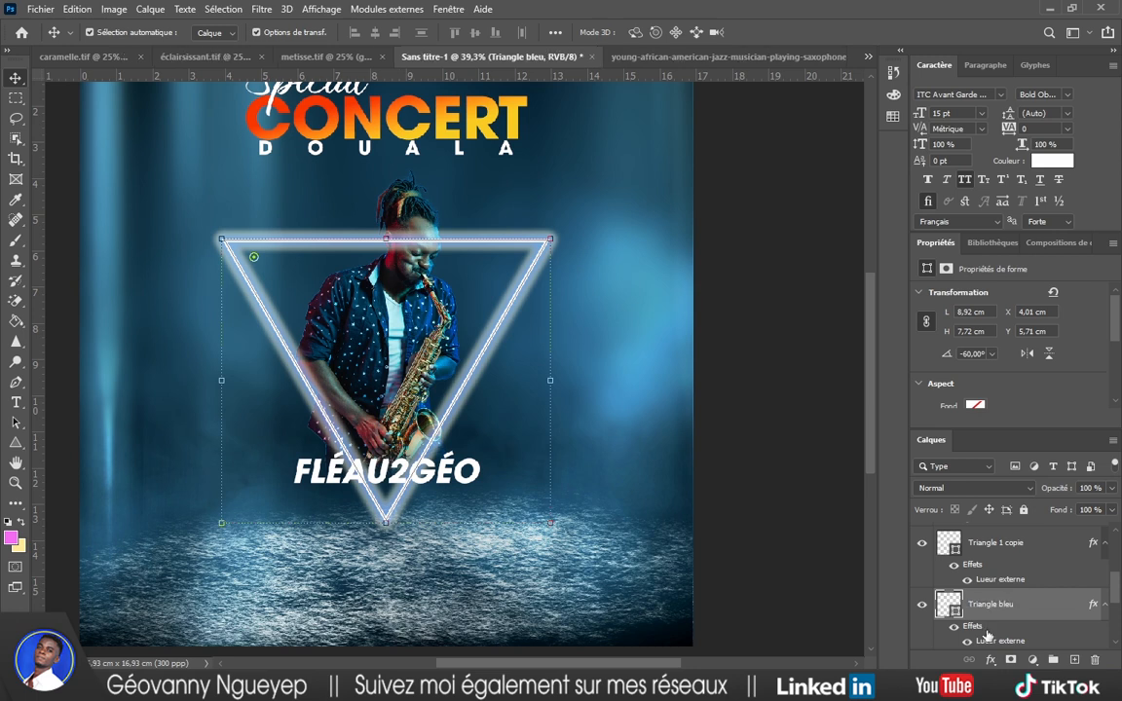
{"action": "double_click", "coordinate": [1017, 542]}
{"action": "left_click", "coordinate": [1028, 542]}
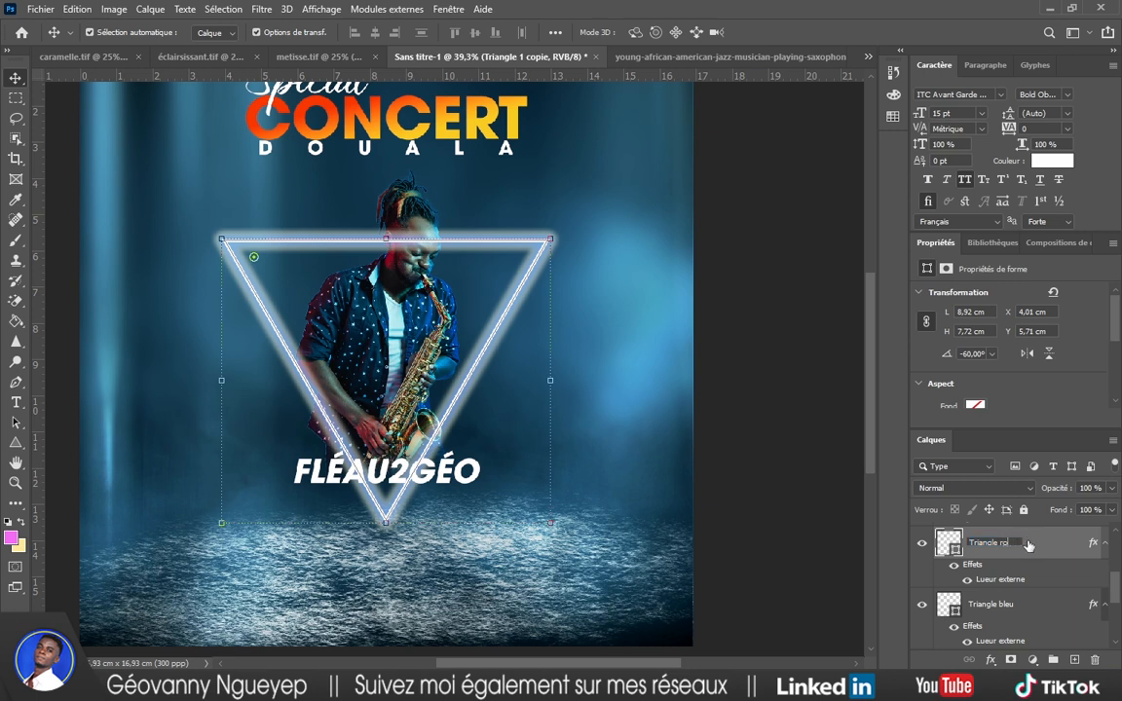
{"action": "type", "text": "rouge"}
{"action": "key", "text": "Return"}
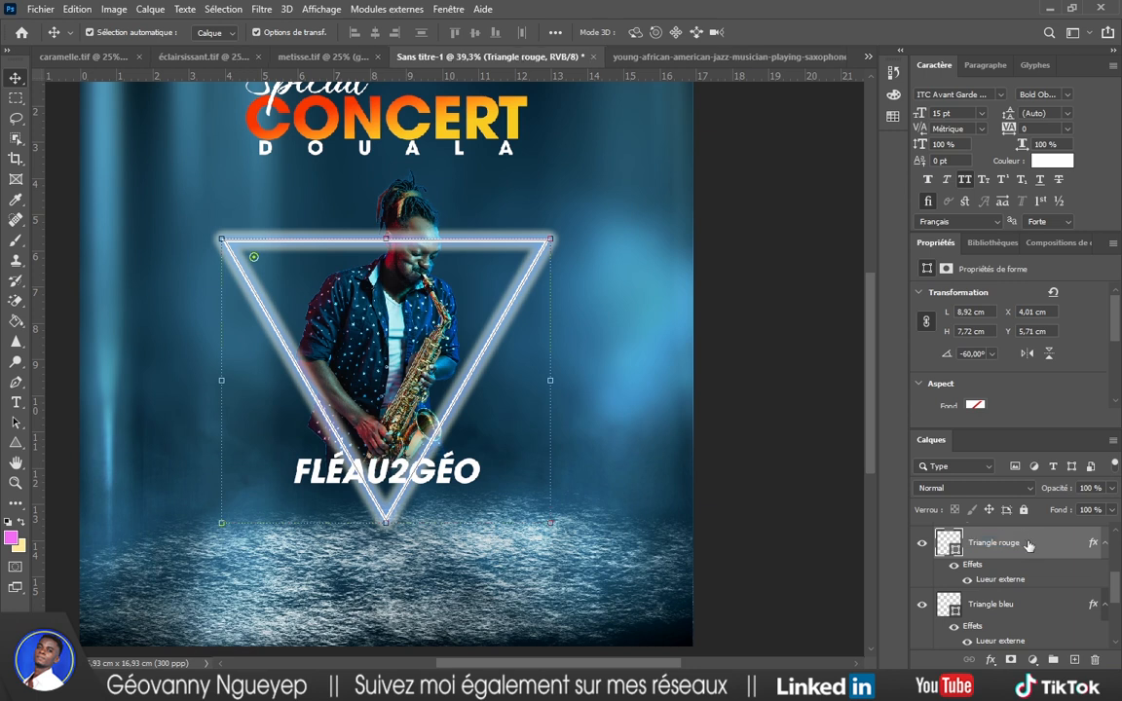
{"action": "left_click", "coordinate": [1021, 608]}
Add layer masks to Triangle bleu and Triangle rouge, and reset colours to black and white.
{"action": "left_click", "coordinate": [1011, 660]}
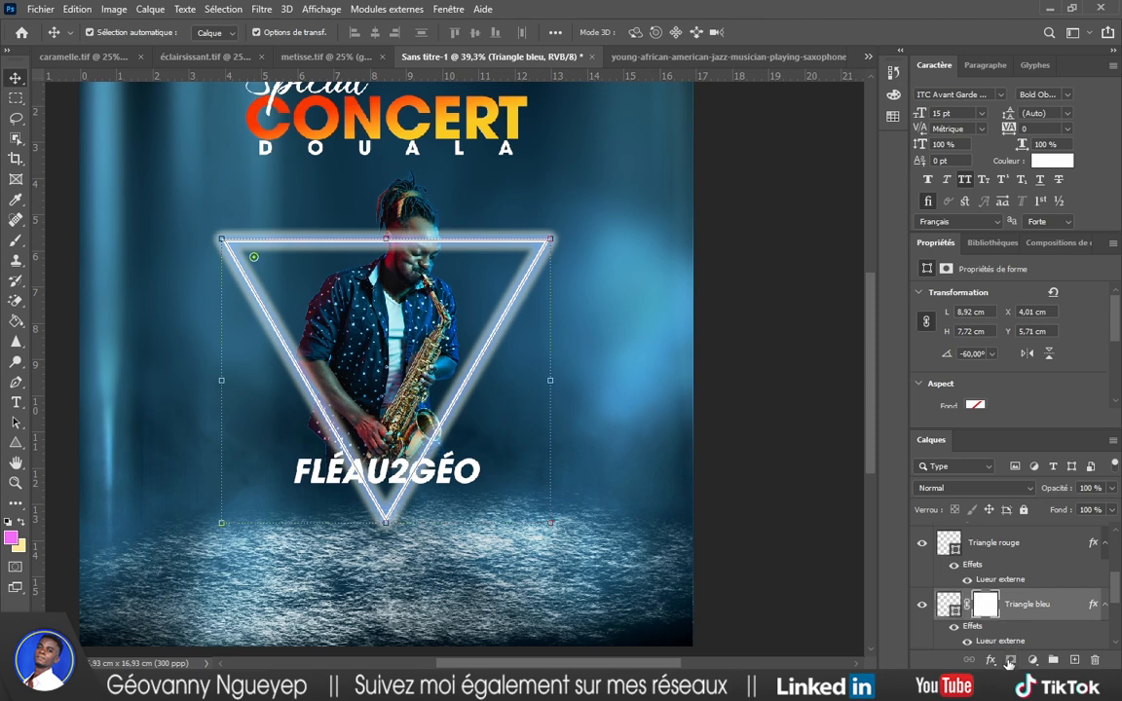
{"action": "left_click", "coordinate": [1013, 546]}
{"action": "left_click", "coordinate": [1011, 660]}
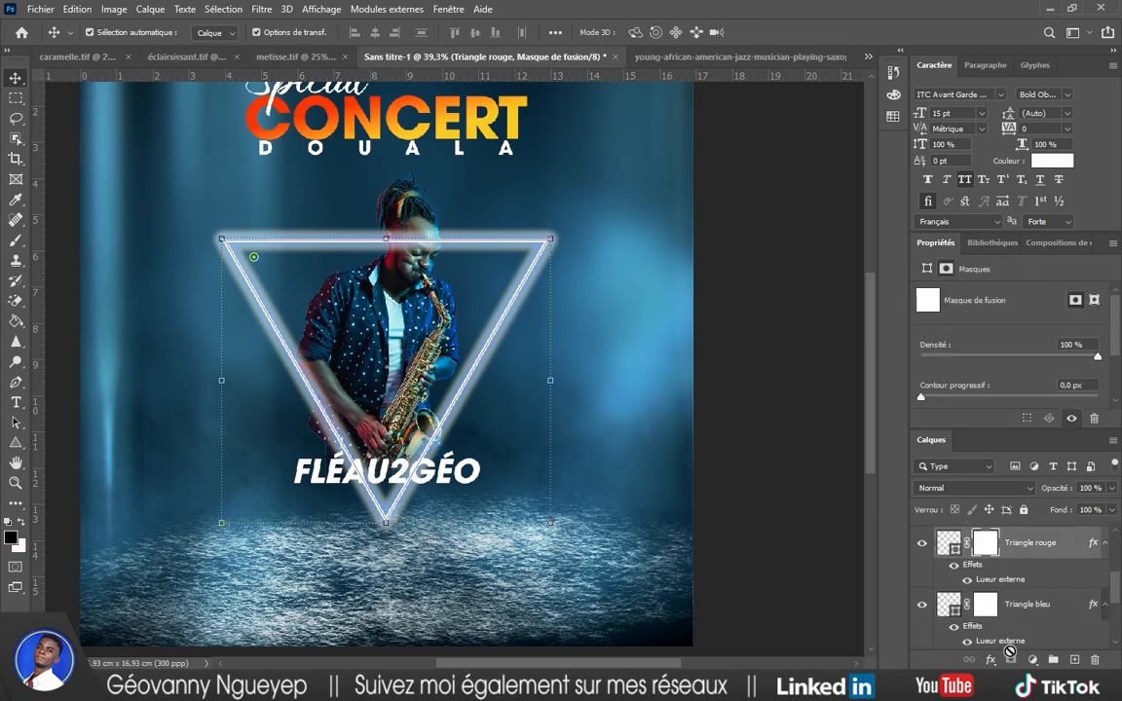
{"action": "left_click", "coordinate": [1017, 608]}
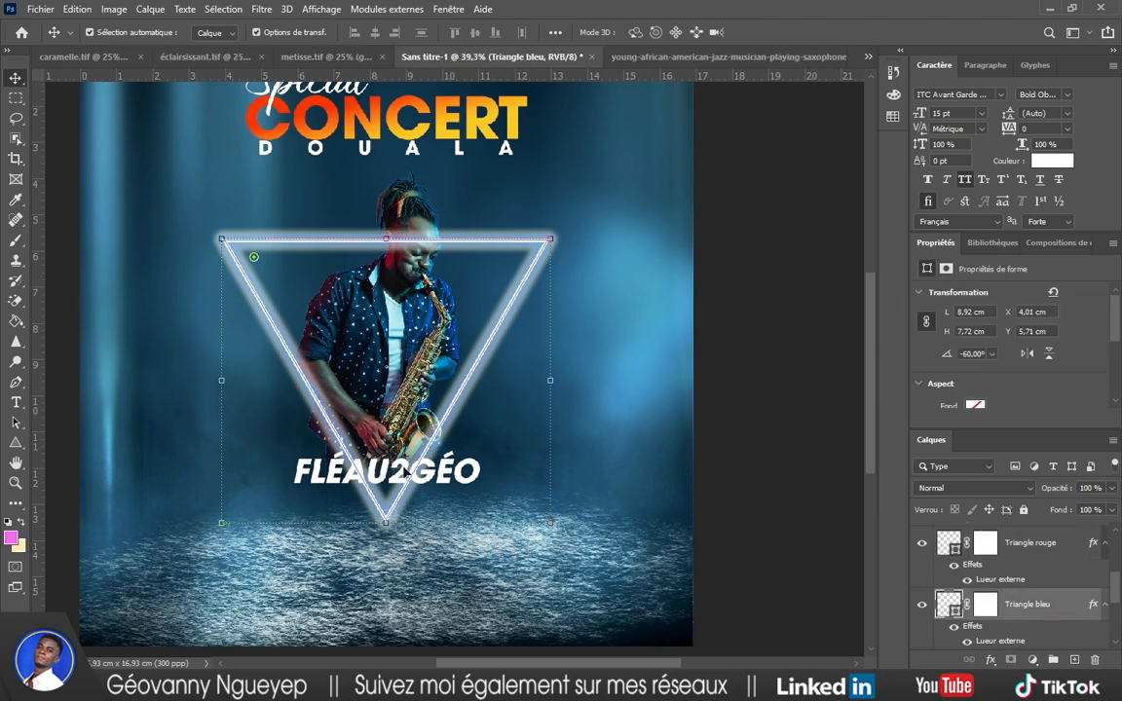
{"action": "left_click", "coordinate": [9, 522]}
Fill Triangle bleu's mask with black over a rectangle covering the triangle's left half.
{"action": "left_click", "coordinate": [16, 97]}
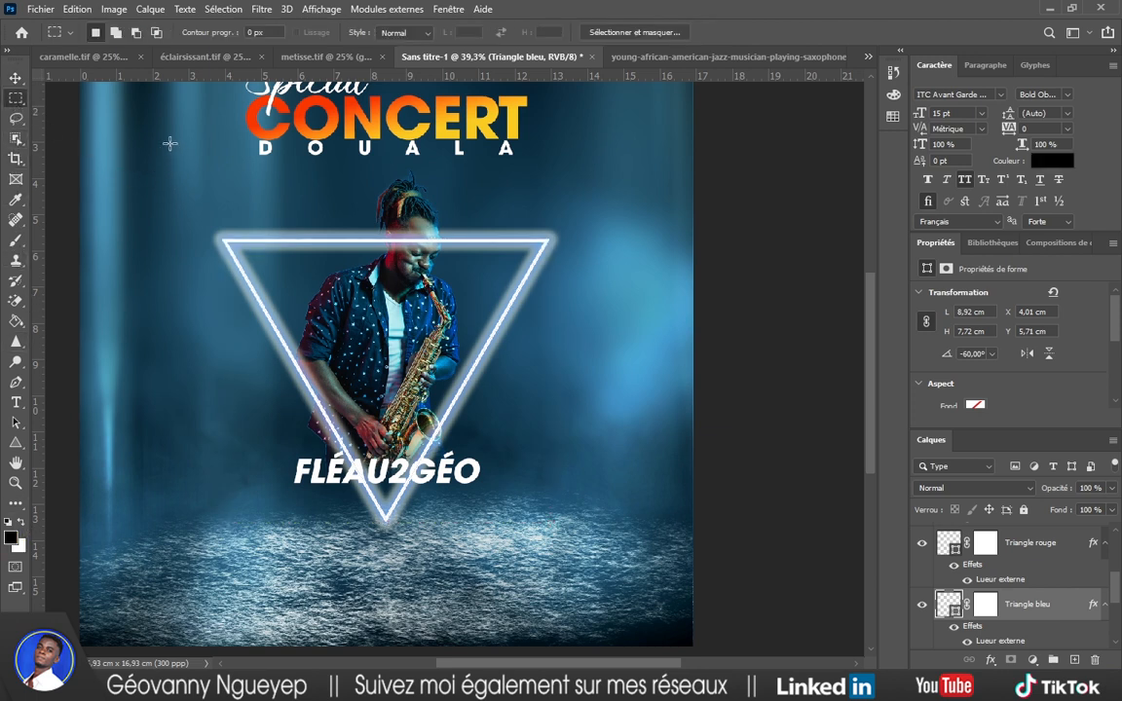
{"action": "left_click_drag", "start_coordinate": [169, 142], "coordinate": [385, 570]}
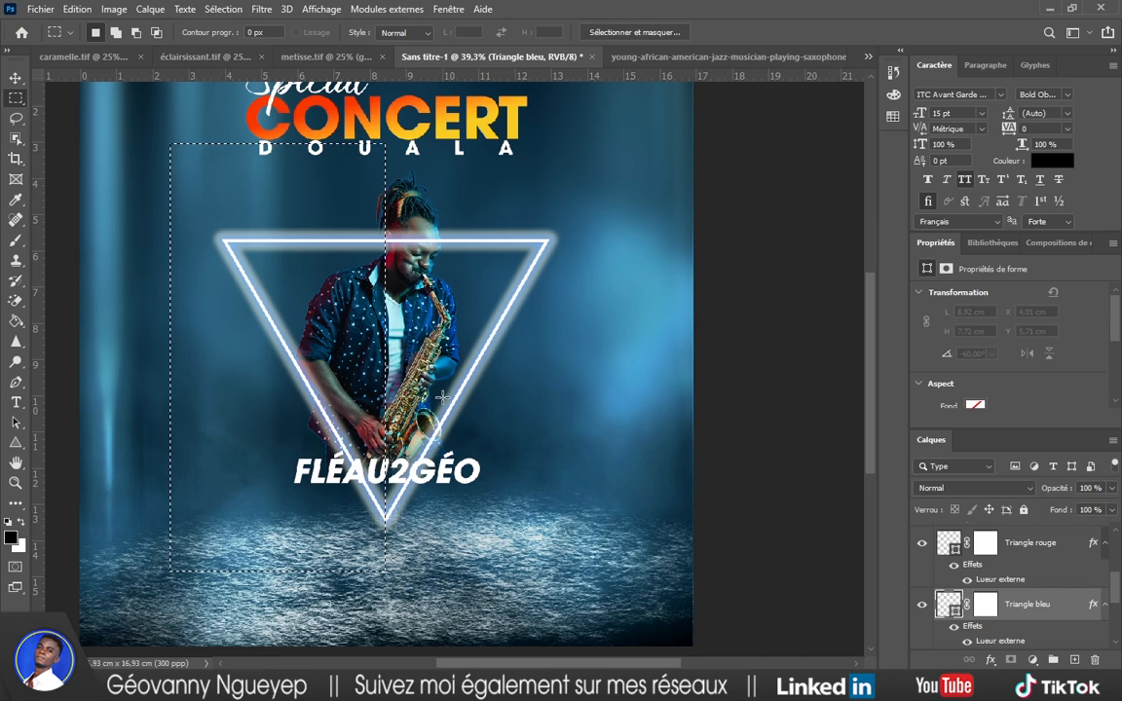
{"action": "key", "text": "shift"}
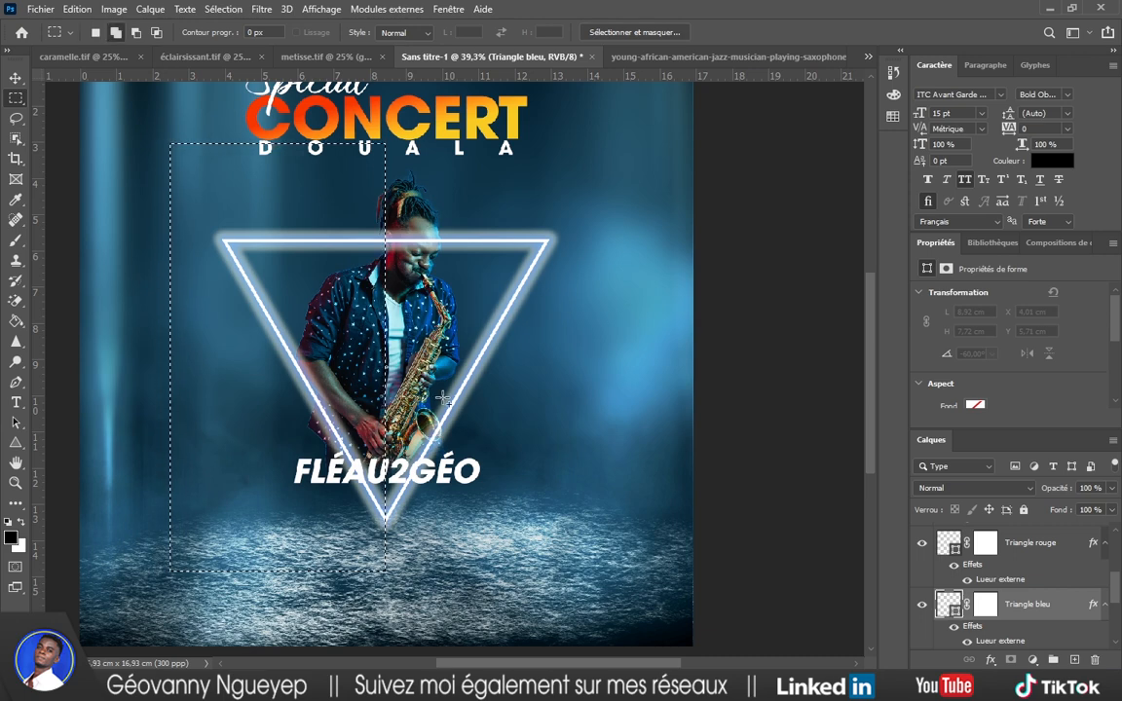
{"action": "scroll", "coordinate": [423, 324], "scroll_direction": "up", "scroll_amount": 1}
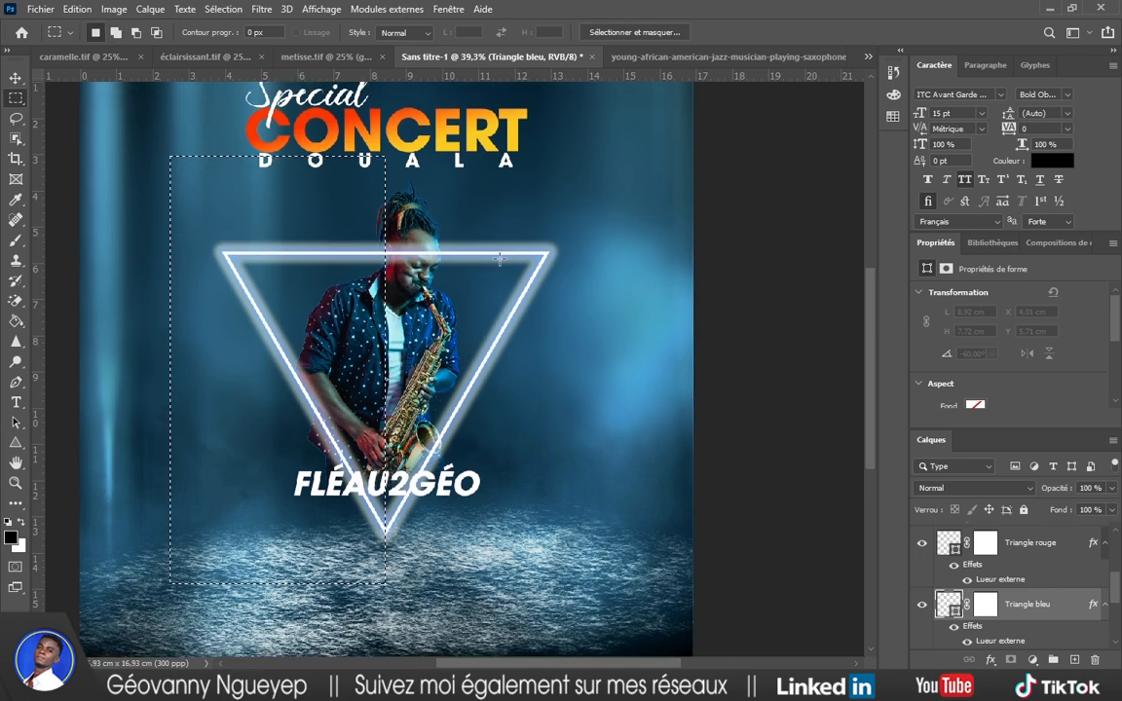
{"action": "left_click", "coordinate": [987, 604]}
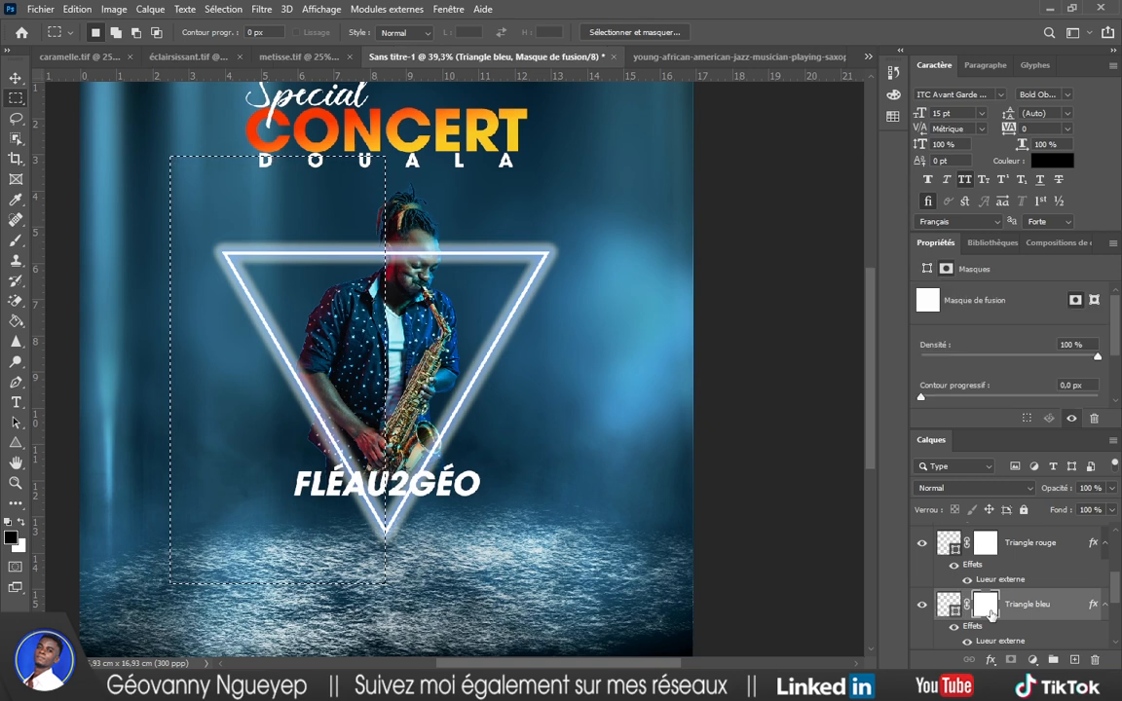
{"action": "key", "text": "shift+F5"}
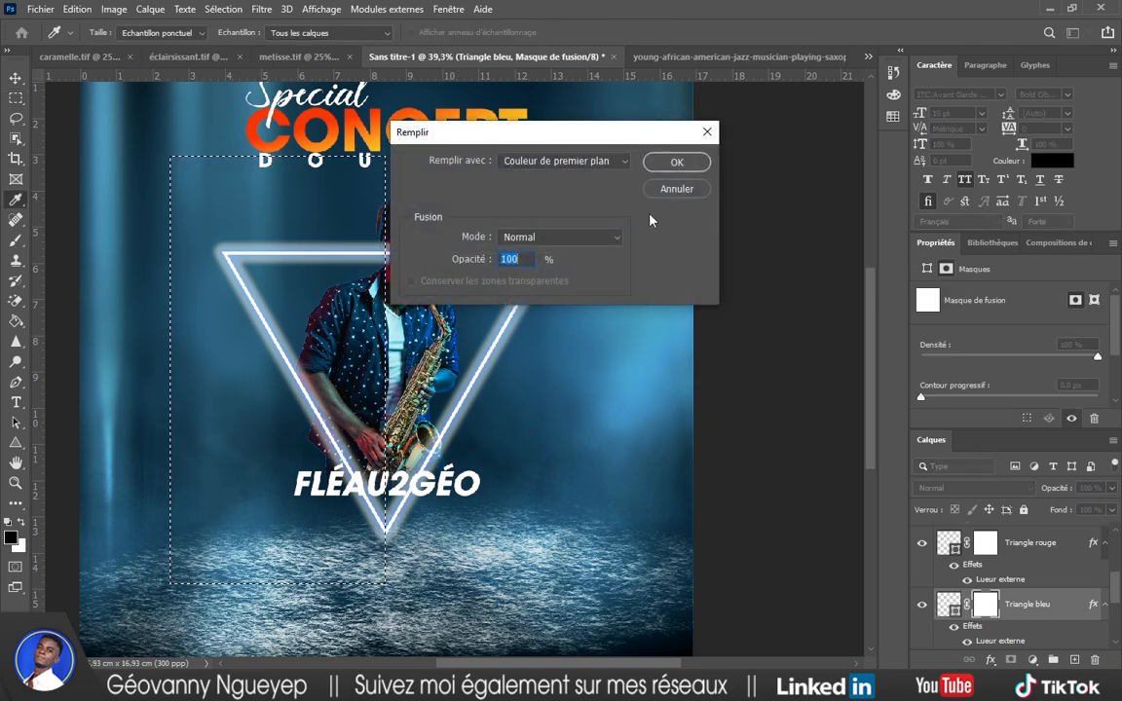
{"action": "left_click", "coordinate": [623, 165]}
{"action": "left_click", "coordinate": [533, 170]}
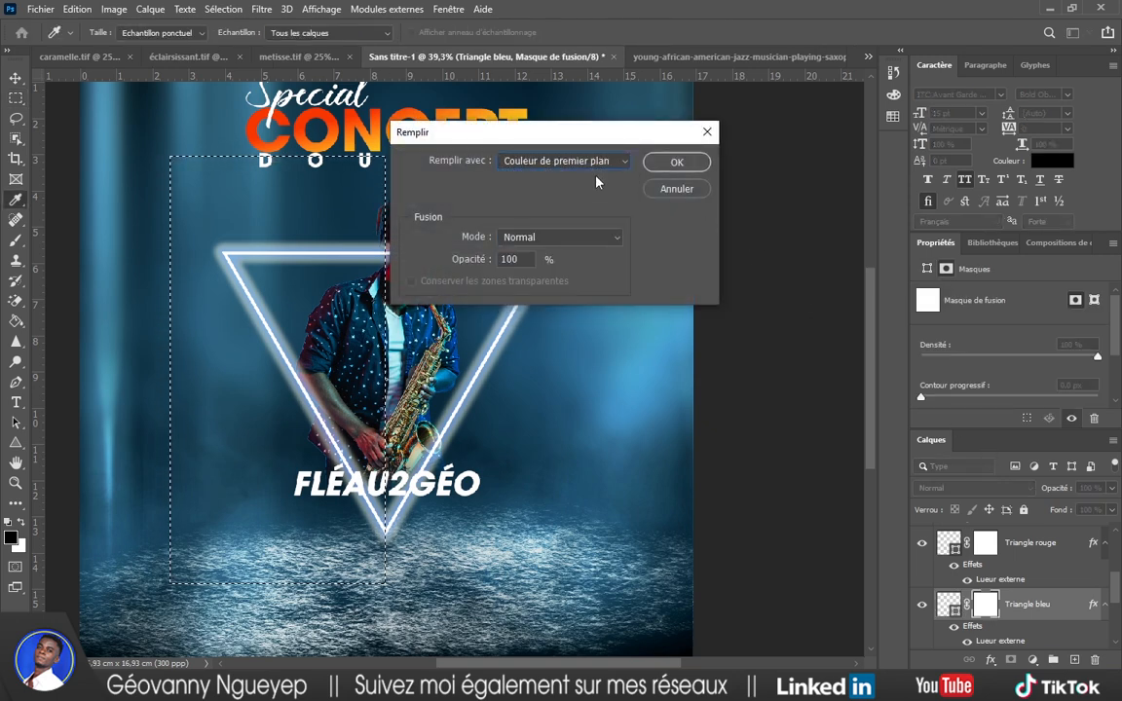
{"action": "left_click", "coordinate": [666, 164]}
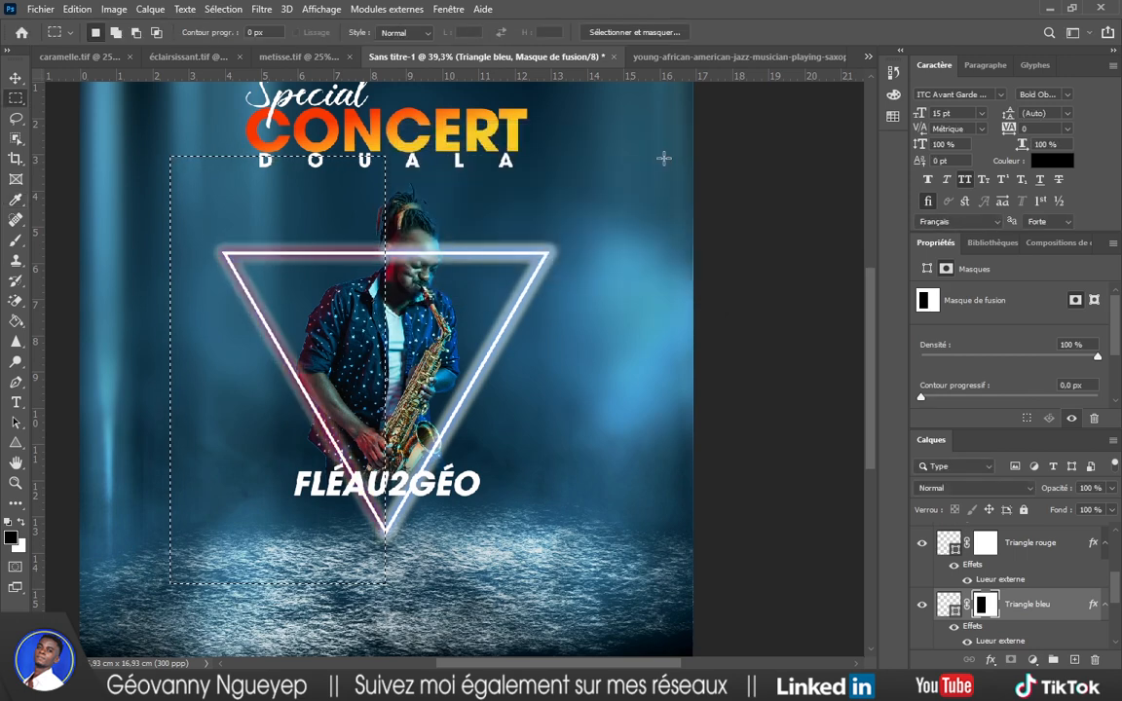
{"action": "left_click", "coordinate": [15, 78]}
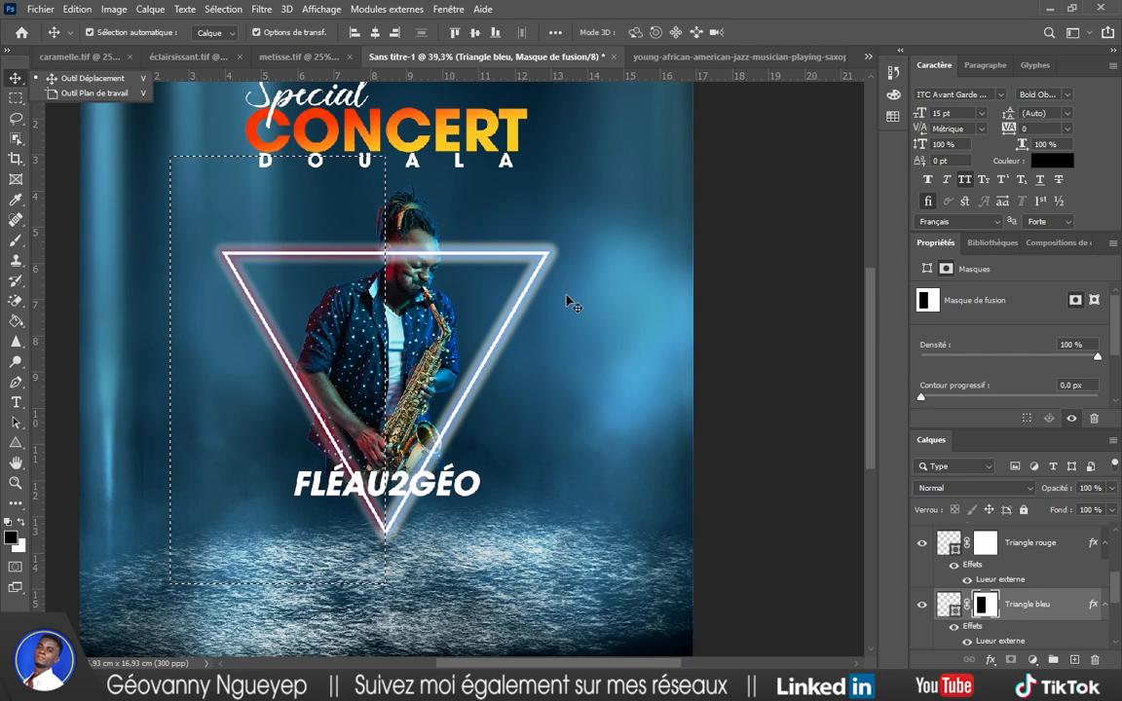
{"action": "key", "text": "ctrl+d"}
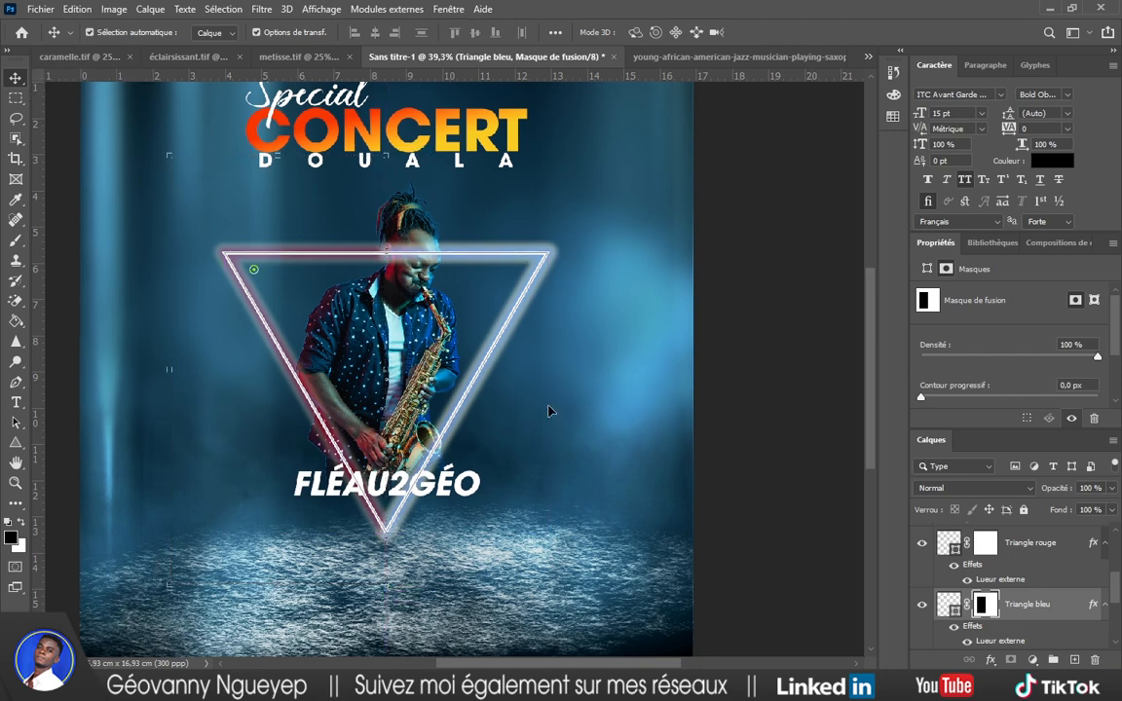
{"action": "scroll", "coordinate": [471, 375], "scroll_direction": "up", "scroll_amount": 2}
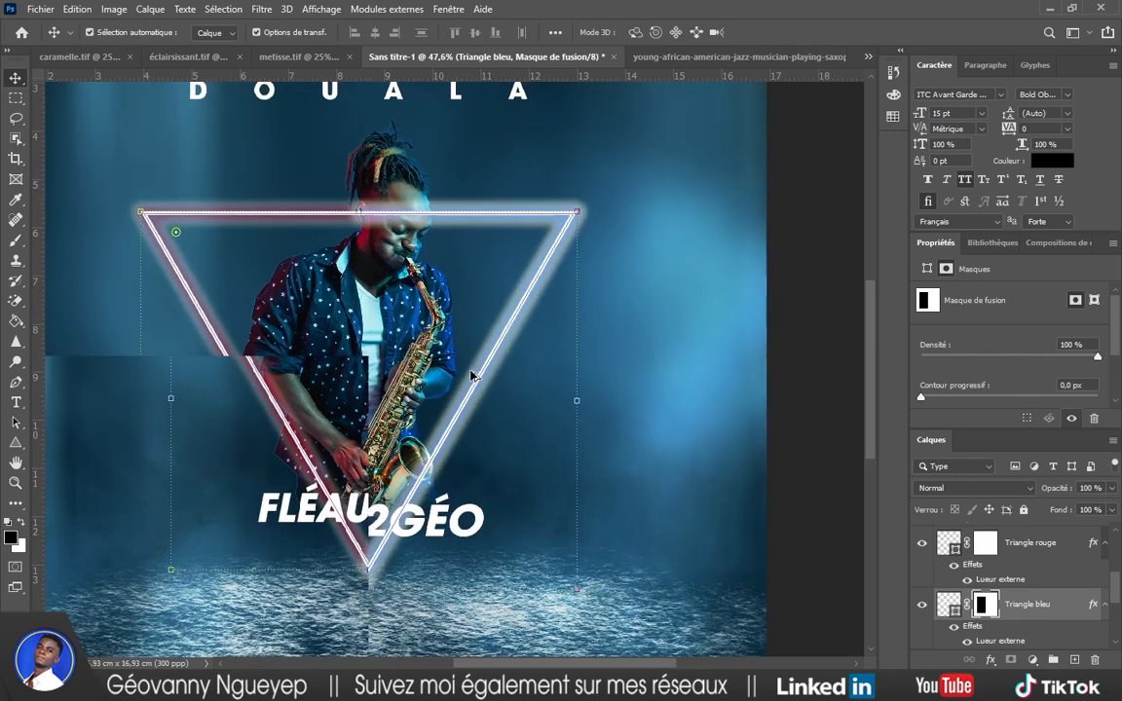
{"action": "left_click", "coordinate": [1047, 544]}
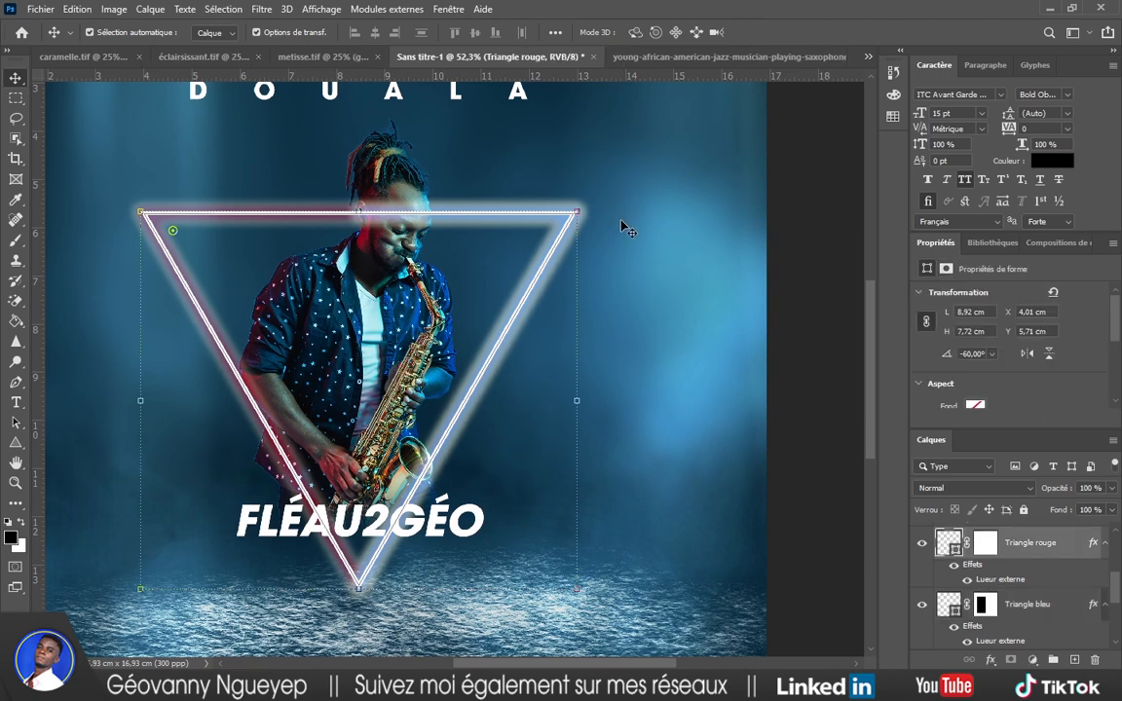
Fill Triangle rouge's mask with black over a rectangle covering the triangle's right half.
{"action": "left_click", "coordinate": [985, 542]}
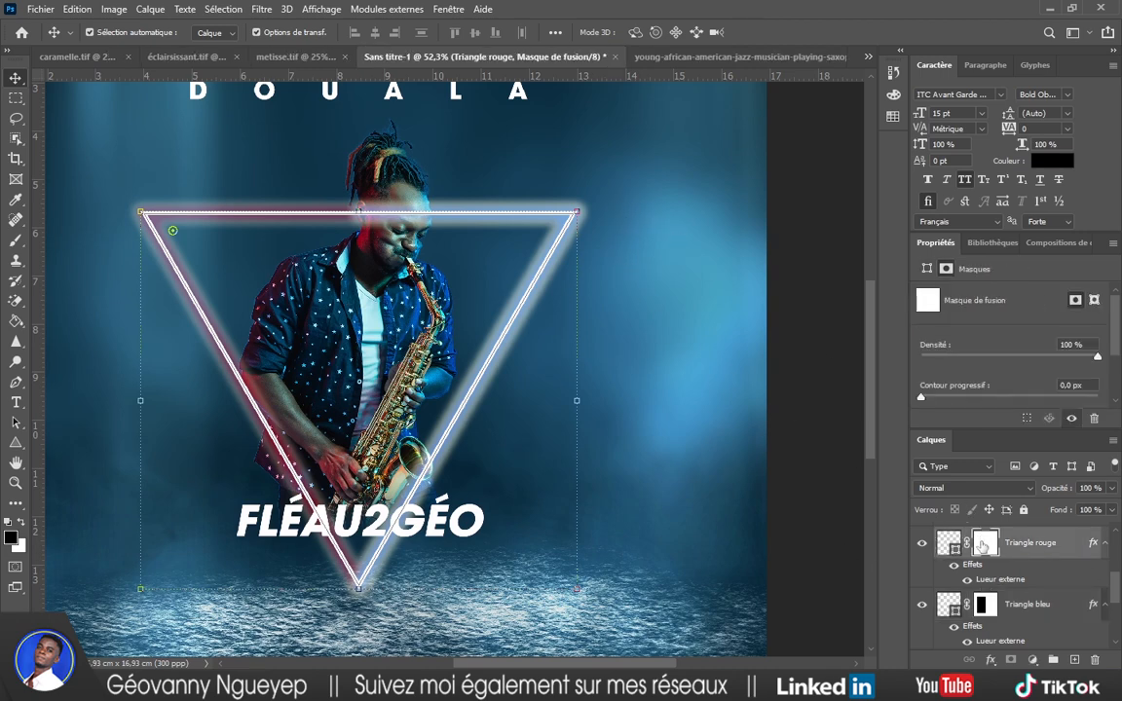
{"action": "left_click", "coordinate": [22, 97]}
{"action": "left_click_drag", "start_coordinate": [665, 172], "coordinate": [361, 618]}
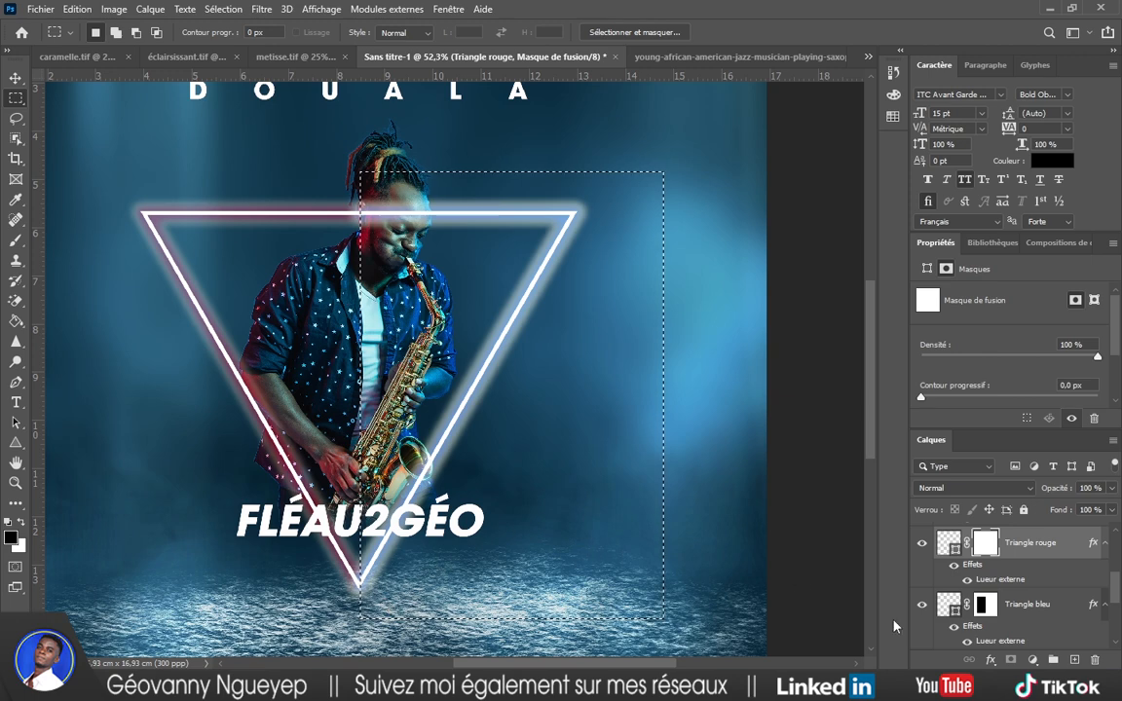
{"action": "key", "text": "i"}
{"action": "key", "text": "shift+F5"}
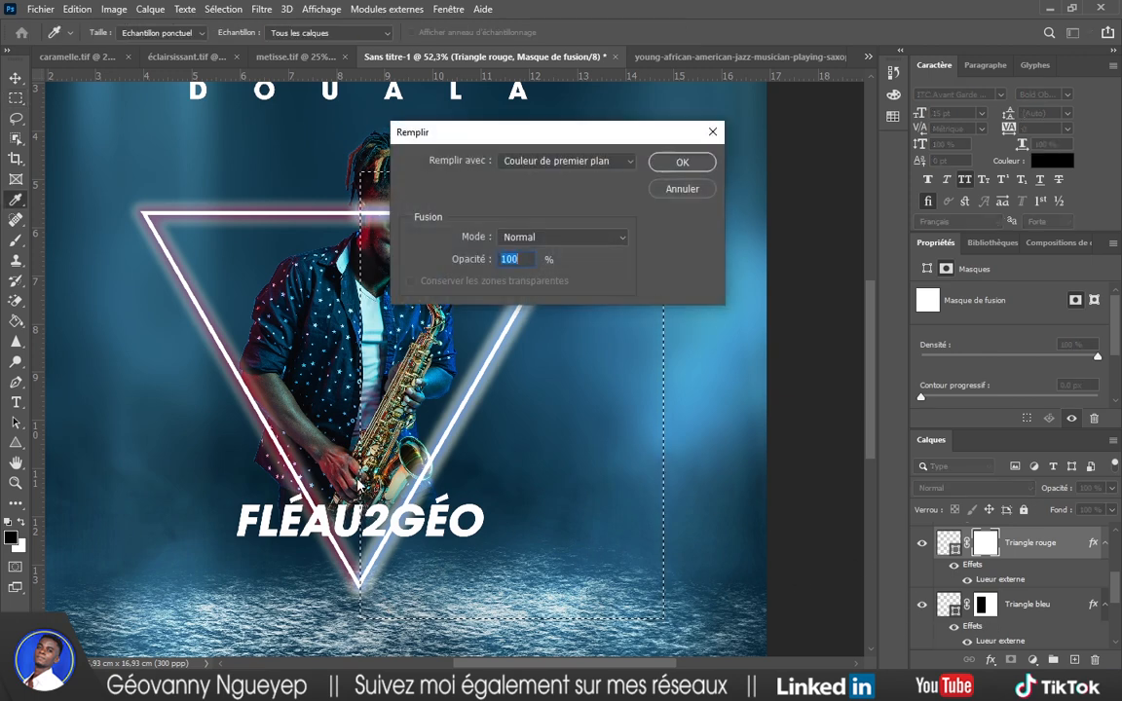
{"action": "left_click", "coordinate": [680, 163]}
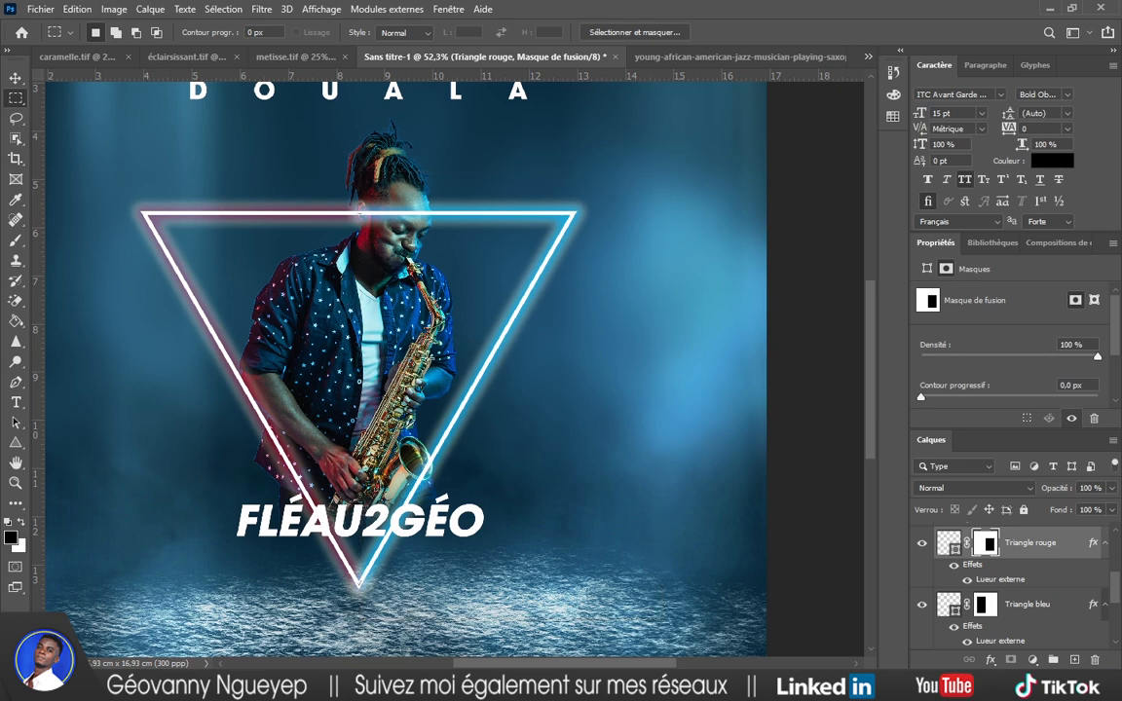
{"action": "key", "text": "ctrl+d"}
{"action": "scroll", "coordinate": [441, 373], "scroll_direction": "down", "scroll_amount": 3}
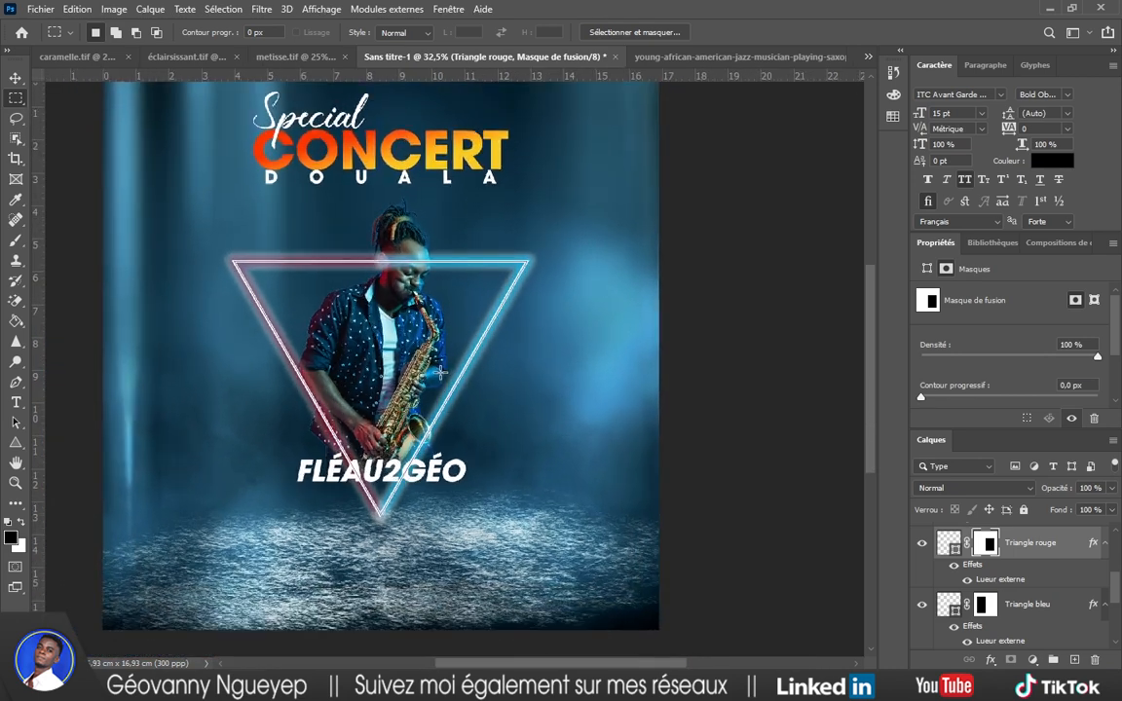
Check the Triangle rouge result and select the saxophonist layer Calque 1.
{"action": "key", "text": "v"}
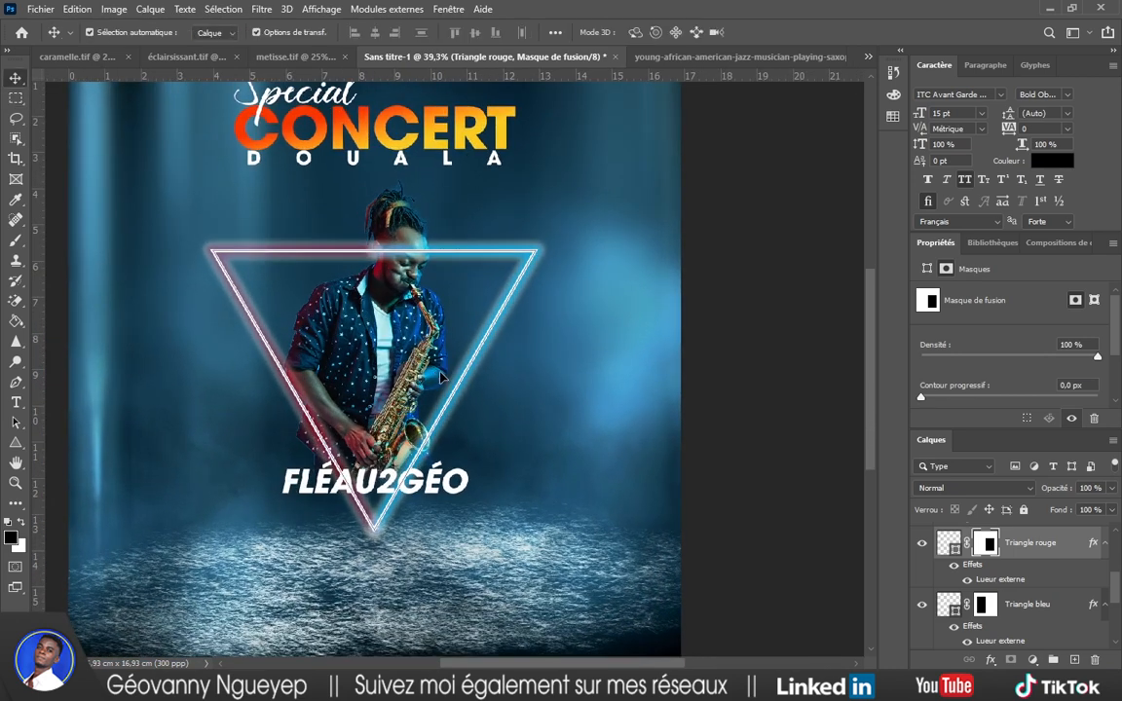
{"action": "left_click", "coordinate": [802, 328]}
{"action": "left_click", "coordinate": [1031, 548]}
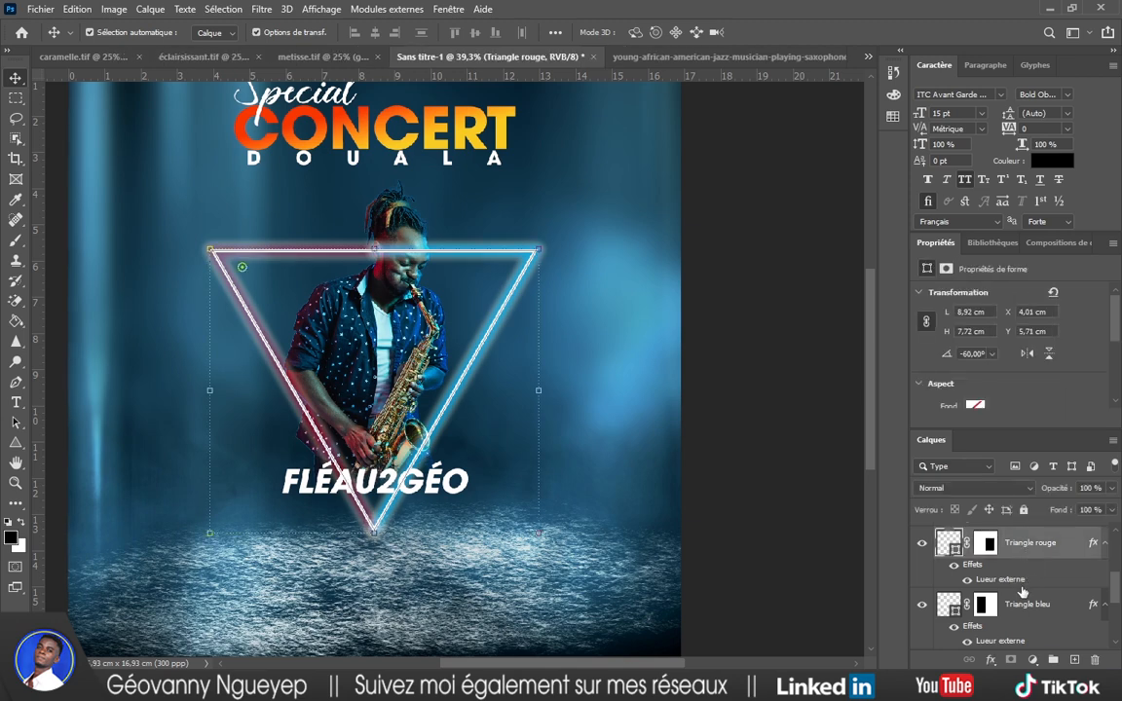
{"action": "left_click", "coordinate": [785, 339]}
{"action": "scroll", "coordinate": [1020, 581], "scroll_direction": "up", "scroll_amount": 4}
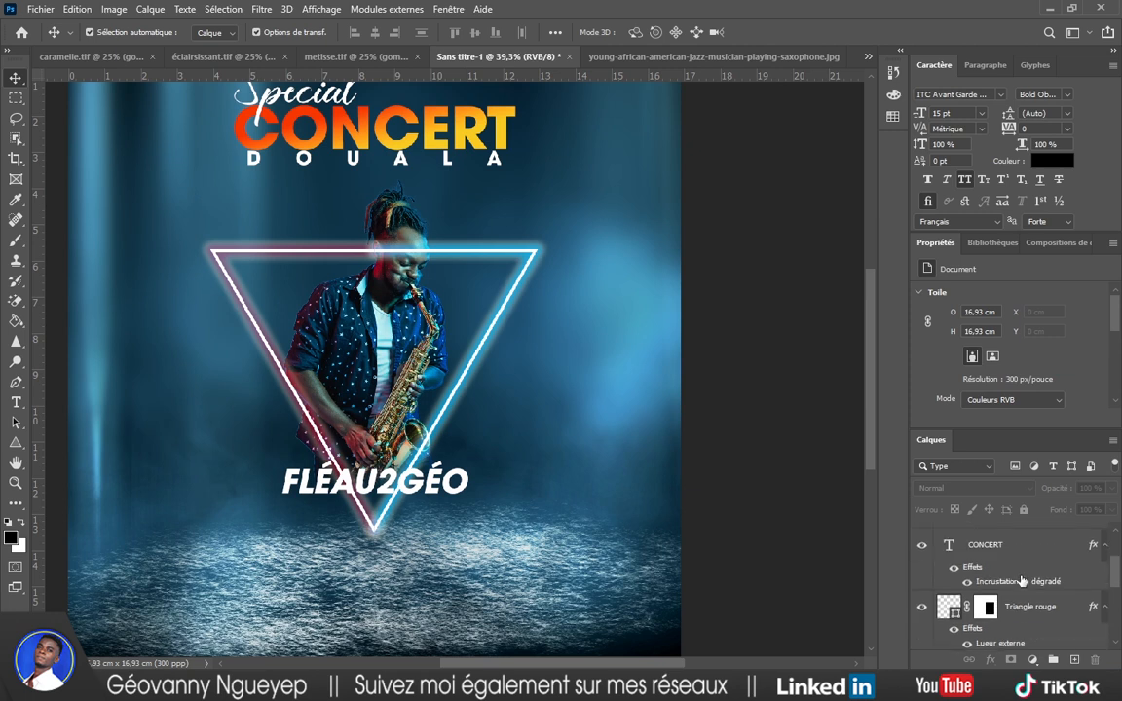
{"action": "scroll", "coordinate": [1021, 581], "scroll_direction": "down", "scroll_amount": 5}
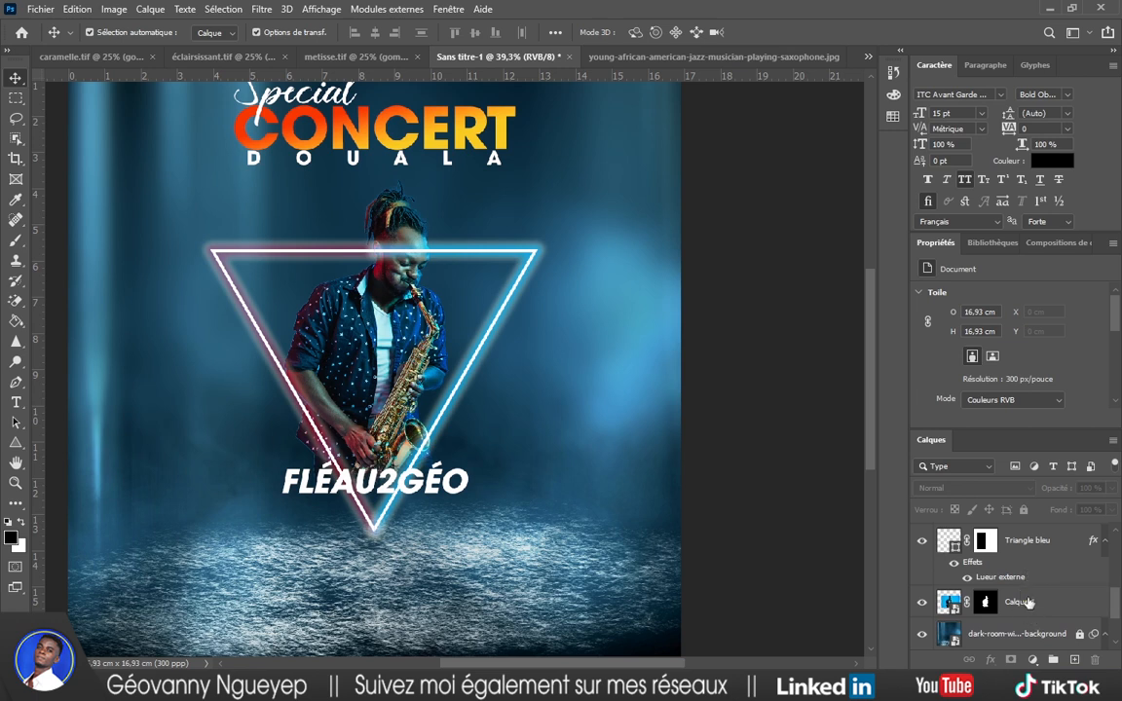
{"action": "left_click", "coordinate": [1024, 602]}
{"action": "scroll", "coordinate": [1028, 601], "scroll_direction": "up", "scroll_amount": 1}
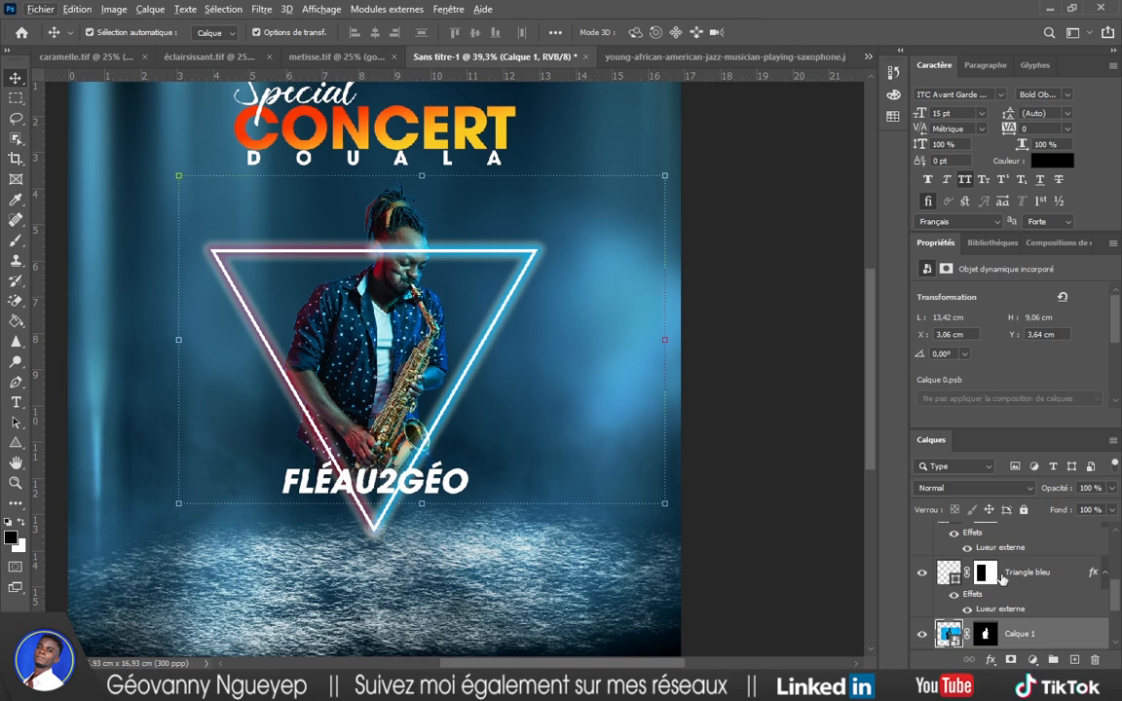
Duplicate Triangle bleu, move the original below Calque 1, and target the copy's mask.
{"action": "left_click", "coordinate": [1024, 578]}
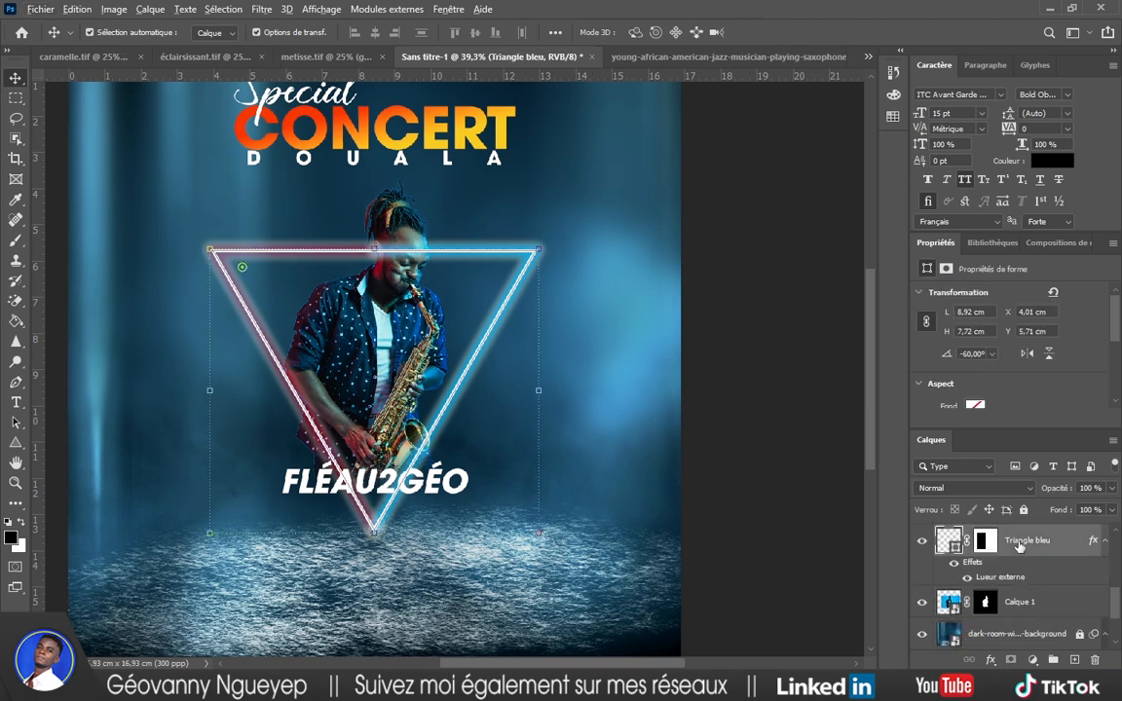
{"action": "left_click_drag", "start_coordinate": [1020, 547], "coordinate": [1076, 662]}
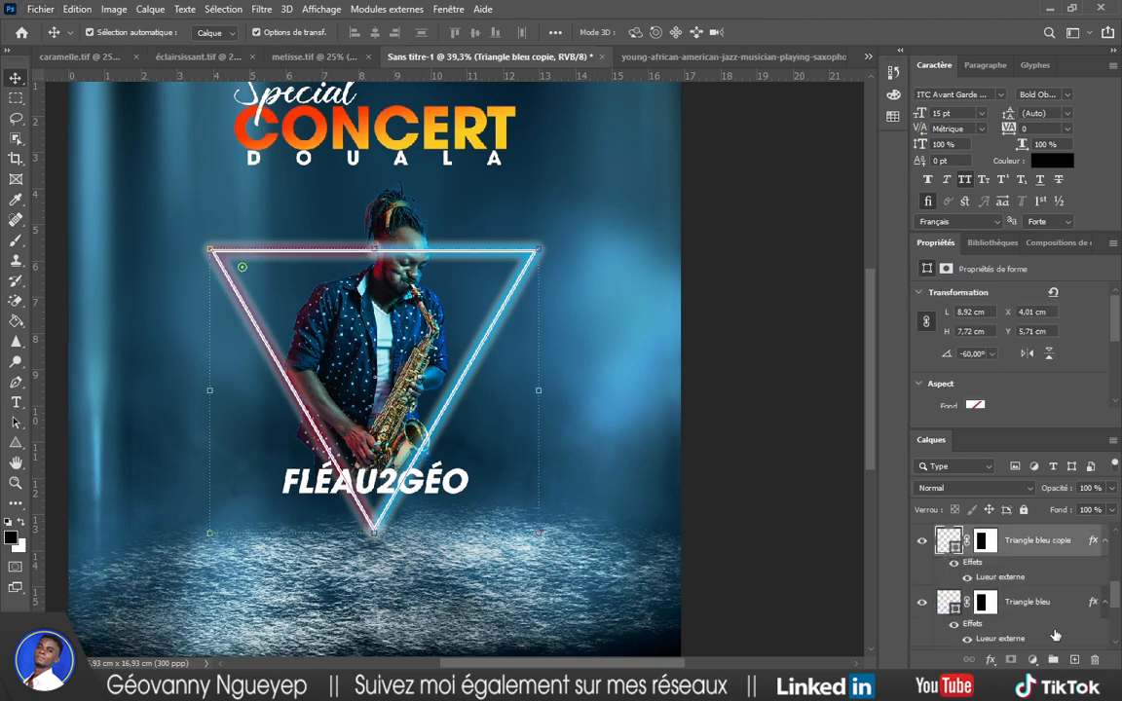
{"action": "scroll", "coordinate": [1034, 587], "scroll_direction": "down", "scroll_amount": 1}
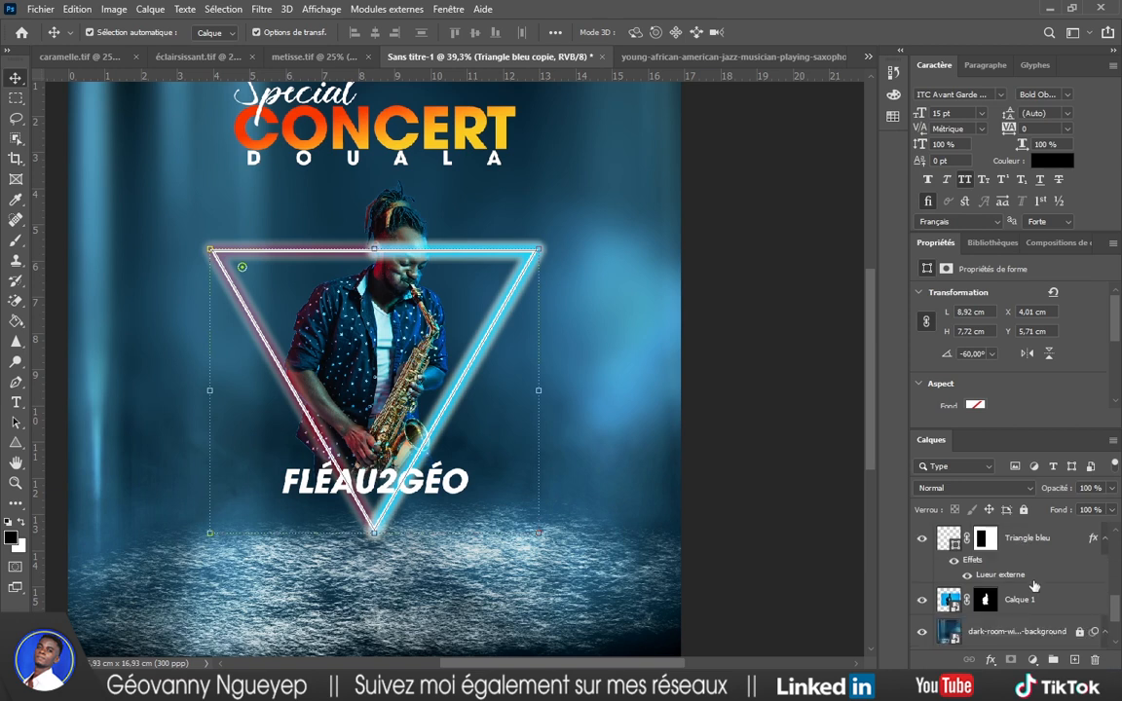
{"action": "left_click_drag", "start_coordinate": [1025, 547], "coordinate": [1025, 616]}
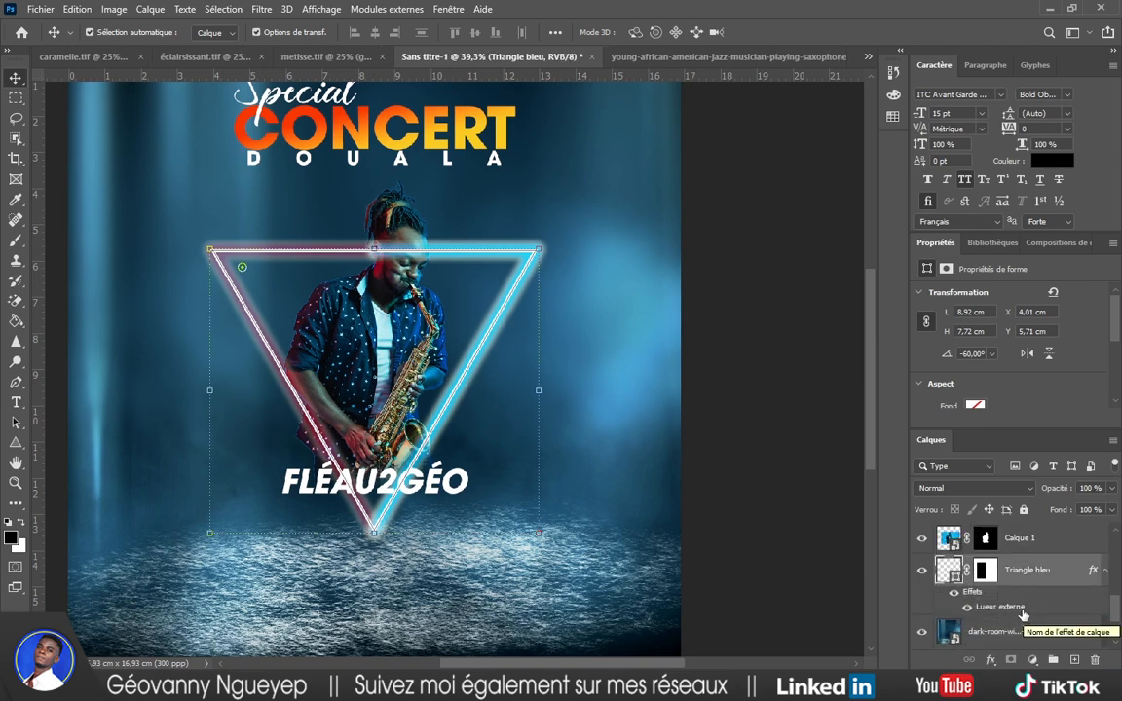
{"action": "scroll", "coordinate": [1023, 566], "scroll_direction": "up", "scroll_amount": 2}
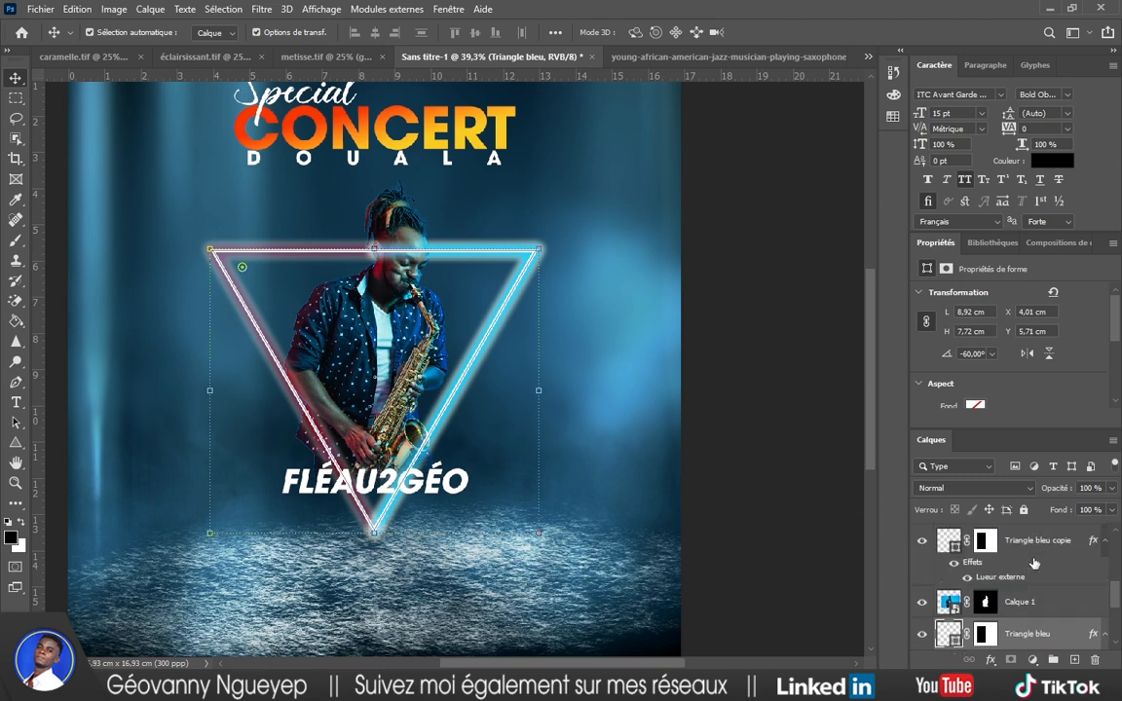
{"action": "left_click", "coordinate": [1029, 548]}
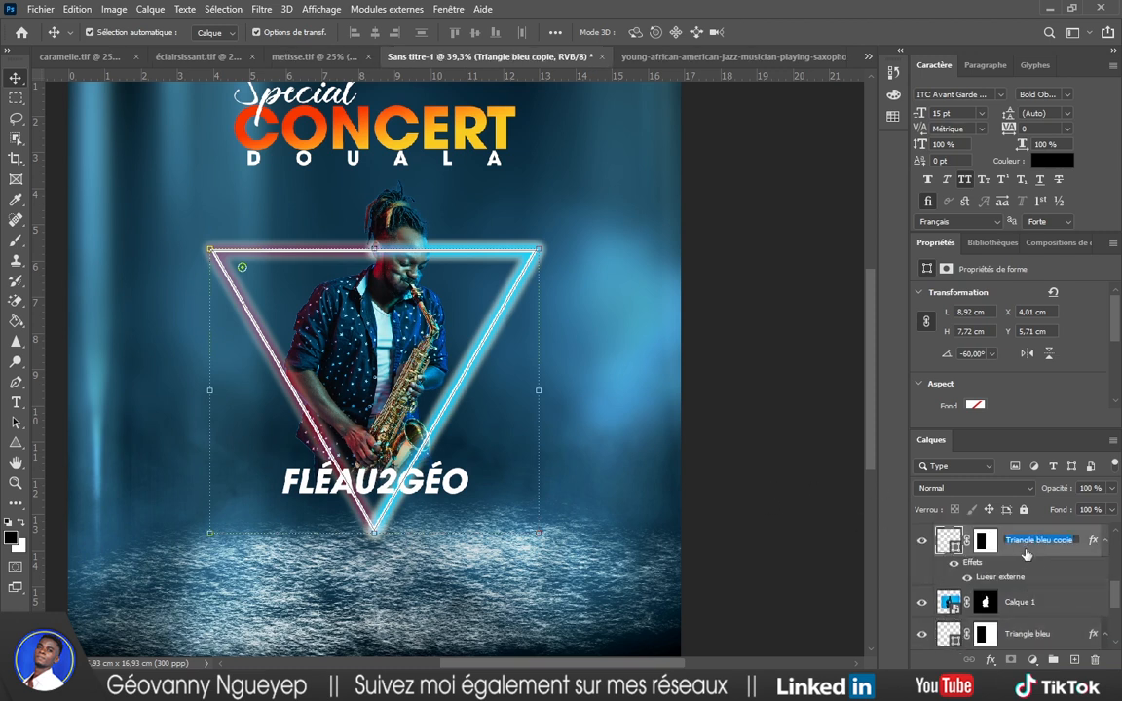
{"action": "left_click", "coordinate": [985, 543]}
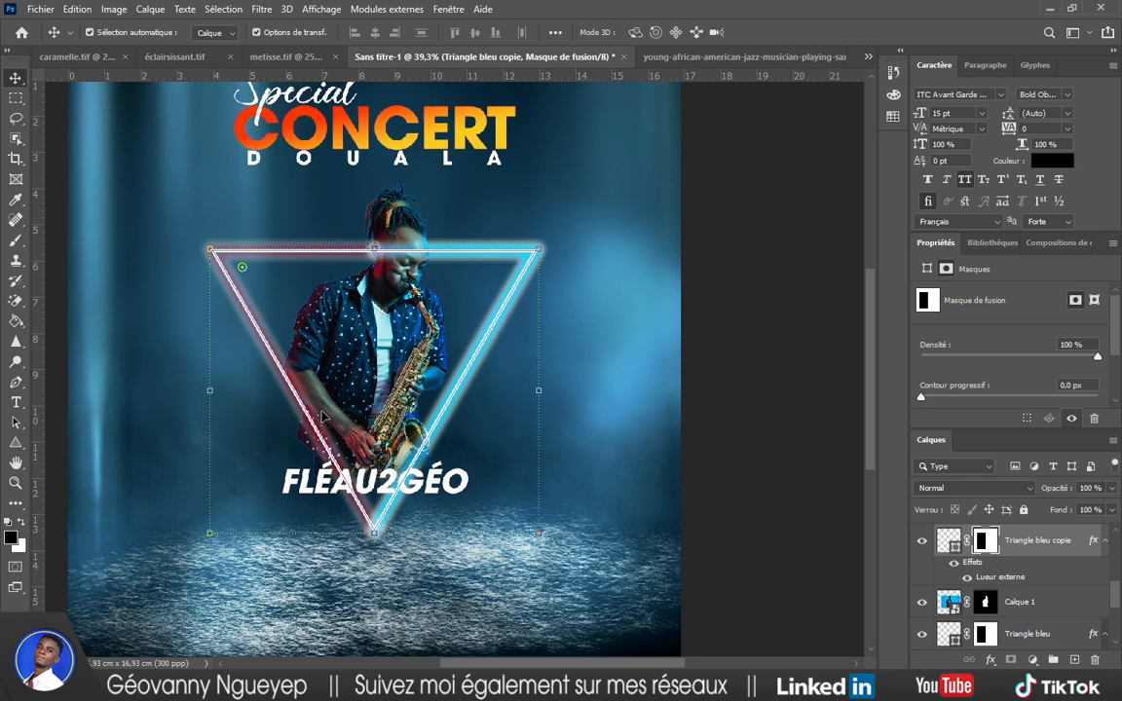
{"action": "left_click", "coordinate": [15, 240]}
{"action": "scroll", "coordinate": [409, 252], "scroll_direction": "up", "scroll_amount": 2}
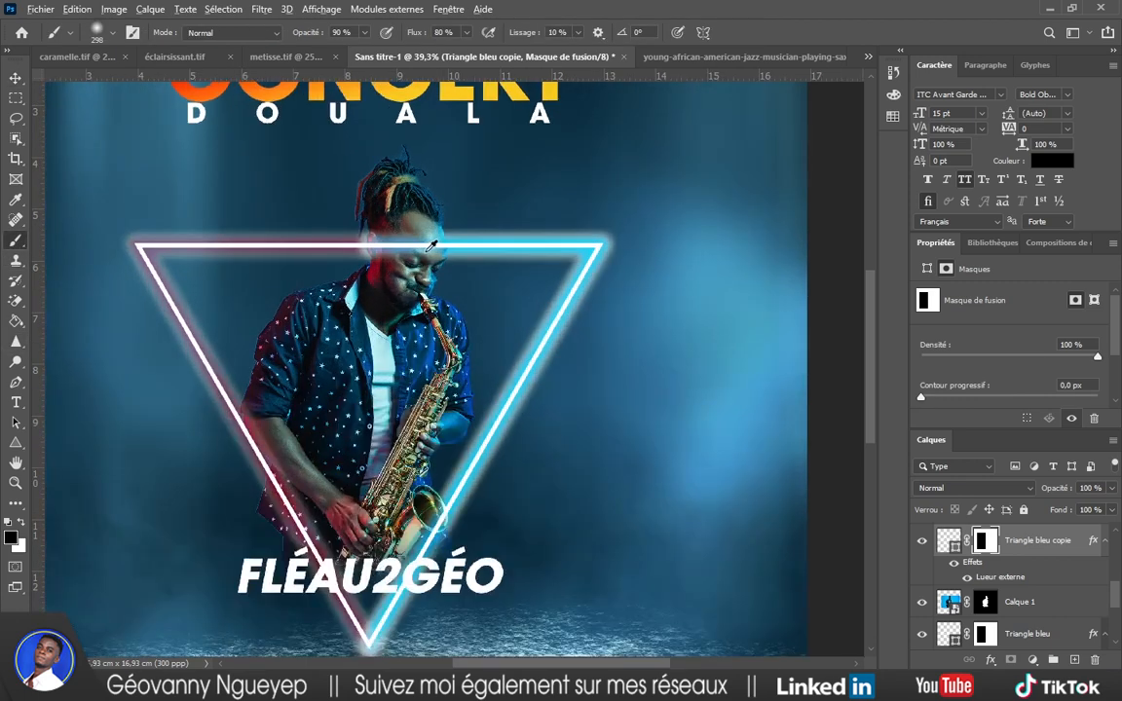
{"action": "scroll", "coordinate": [431, 246], "scroll_direction": "up", "scroll_amount": 3}
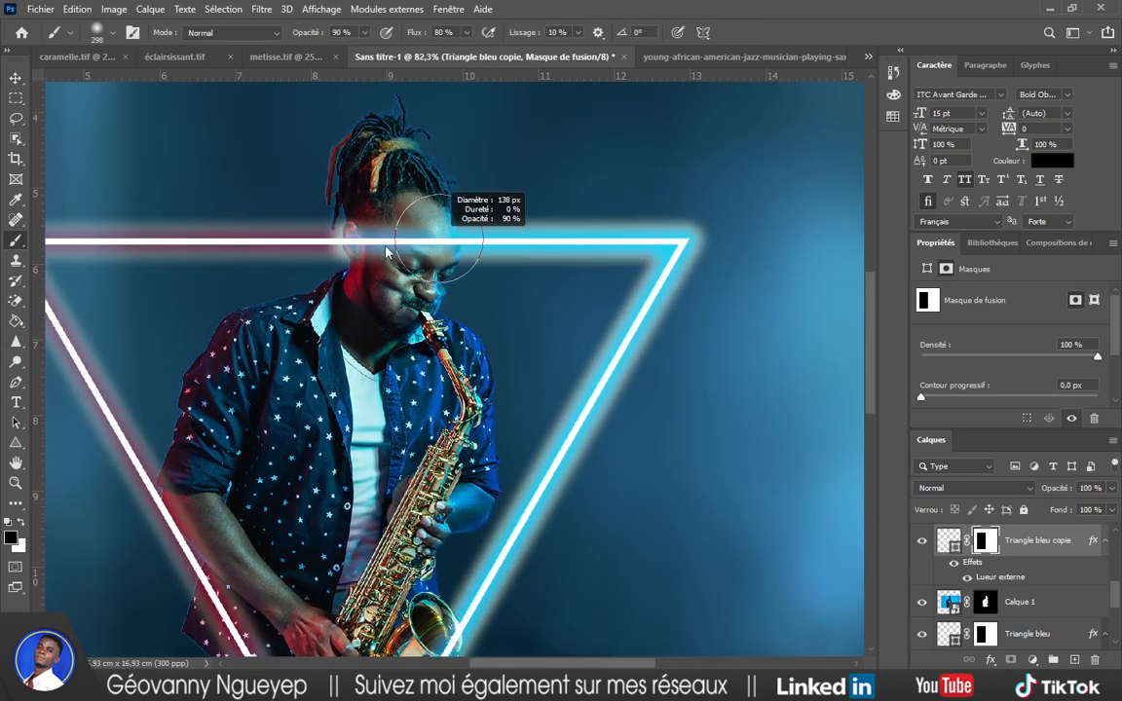
{"action": "scroll", "coordinate": [386, 251], "scroll_direction": "up", "scroll_amount": 3}
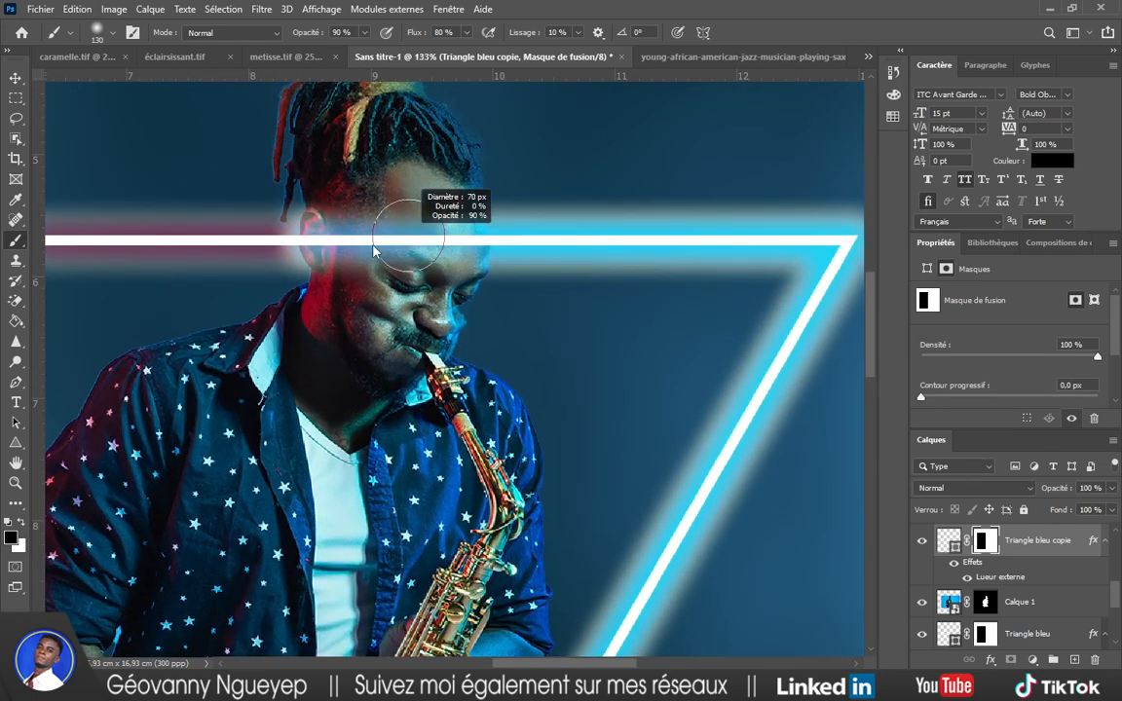
{"action": "mouse_move", "coordinate": [373, 251]}
{"action": "left_mouse_down"}
{"action": "mouse_move", "coordinate": [325, 250]}
{"action": "mouse_move", "coordinate": [356, 233]}
{"action": "mouse_move", "coordinate": [316, 244]}
{"action": "mouse_move", "coordinate": [352, 229]}
{"action": "mouse_move", "coordinate": [420, 236]}
{"action": "mouse_move", "coordinate": [363, 239]}
{"action": "mouse_move", "coordinate": [343, 234]}
{"action": "mouse_move", "coordinate": [350, 224]}
{"action": "mouse_move", "coordinate": [329, 263]}
{"action": "mouse_move", "coordinate": [337, 236]}
{"action": "mouse_move", "coordinate": [417, 235]}
{"action": "mouse_move", "coordinate": [399, 242]}
{"action": "mouse_move", "coordinate": [458, 238]}
{"action": "mouse_move", "coordinate": [462, 254]}
{"action": "mouse_move", "coordinate": [445, 247]}
{"action": "mouse_move", "coordinate": [461, 261]}
{"action": "mouse_move", "coordinate": [450, 234]}
{"action": "mouse_move", "coordinate": [469, 274]}
{"action": "left_mouse_up"}
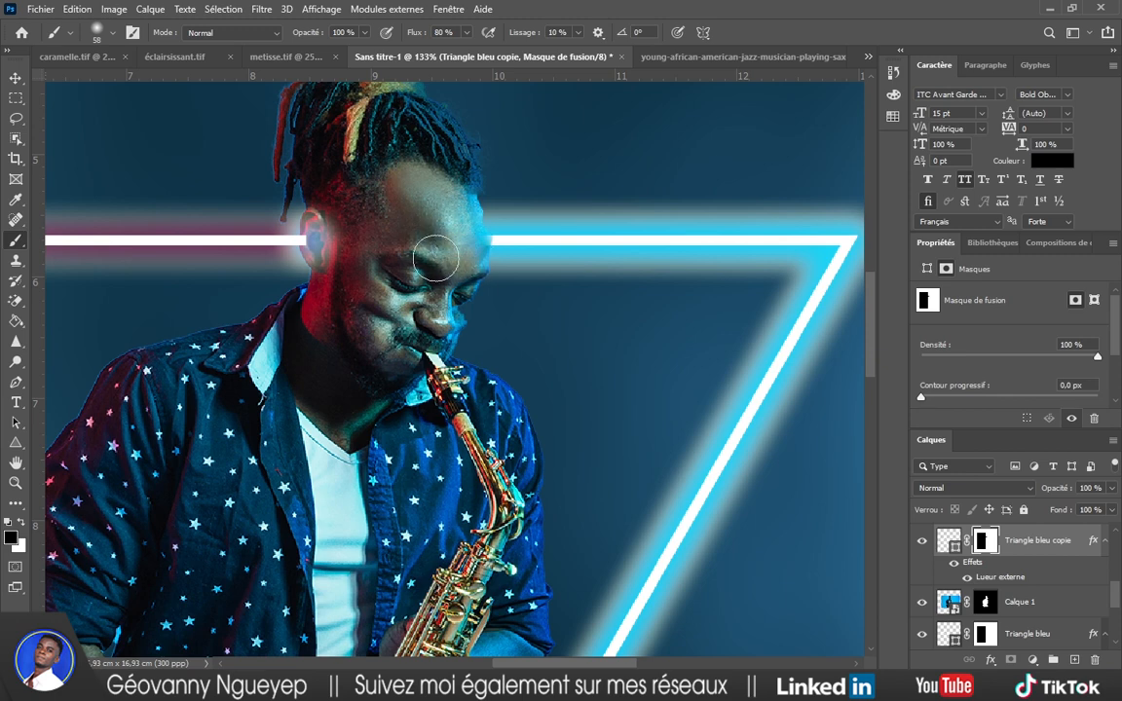
{"action": "scroll", "coordinate": [494, 313], "scroll_direction": "down", "scroll_amount": 3, "text": "alt"}
{"action": "key", "text": "ctrl+z"}
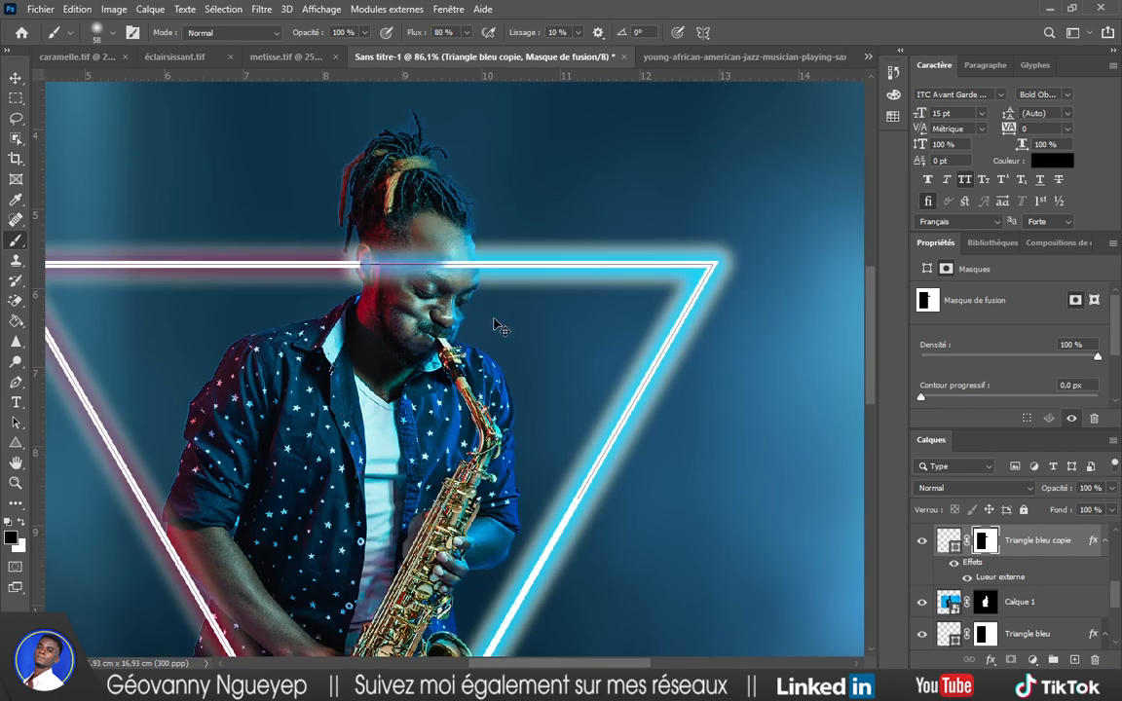
{"action": "scroll", "coordinate": [836, 466], "scroll_direction": "down", "scroll_amount": 1}
{"action": "scroll", "coordinate": [974, 541], "scroll_direction": "down", "scroll_amount": 3}
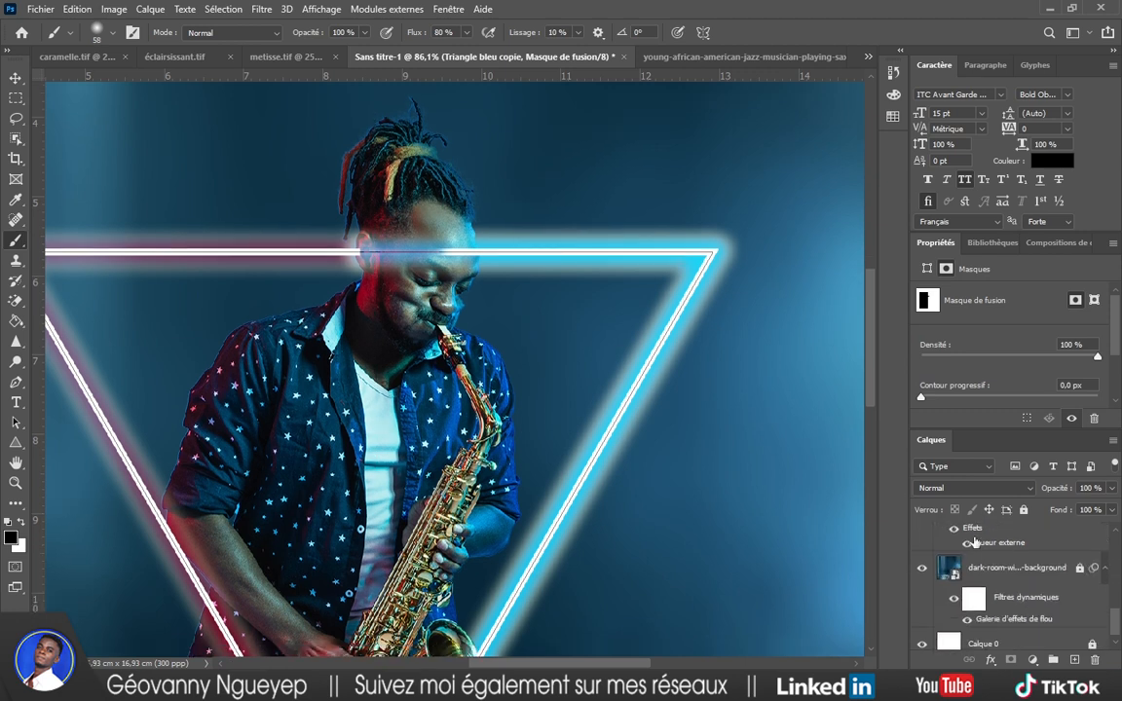
{"action": "scroll", "coordinate": [1023, 569], "scroll_direction": "up", "scroll_amount": 3}
{"action": "scroll", "coordinate": [1038, 584], "scroll_direction": "down", "scroll_amount": 1}
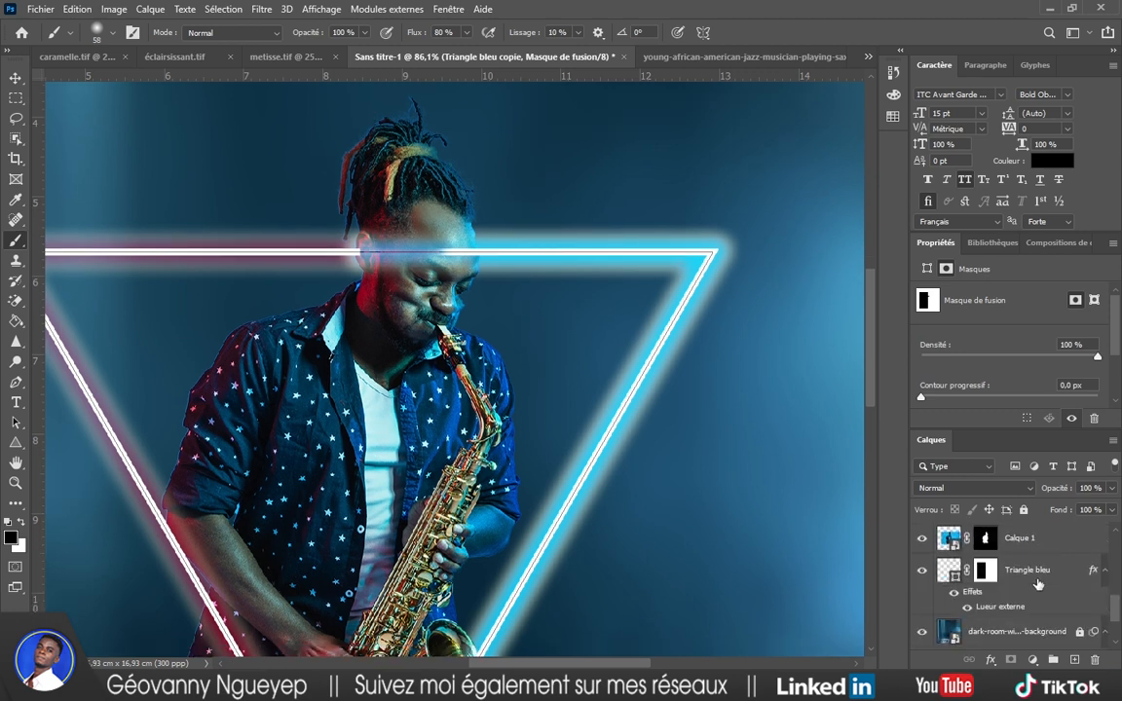
{"action": "scroll", "coordinate": [1038, 584], "scroll_direction": "down", "scroll_amount": 1}
{"action": "scroll", "coordinate": [1038, 583], "scroll_direction": "up", "scroll_amount": 1}
{"action": "left_click", "coordinate": [985, 541], "text": "ctrl"}
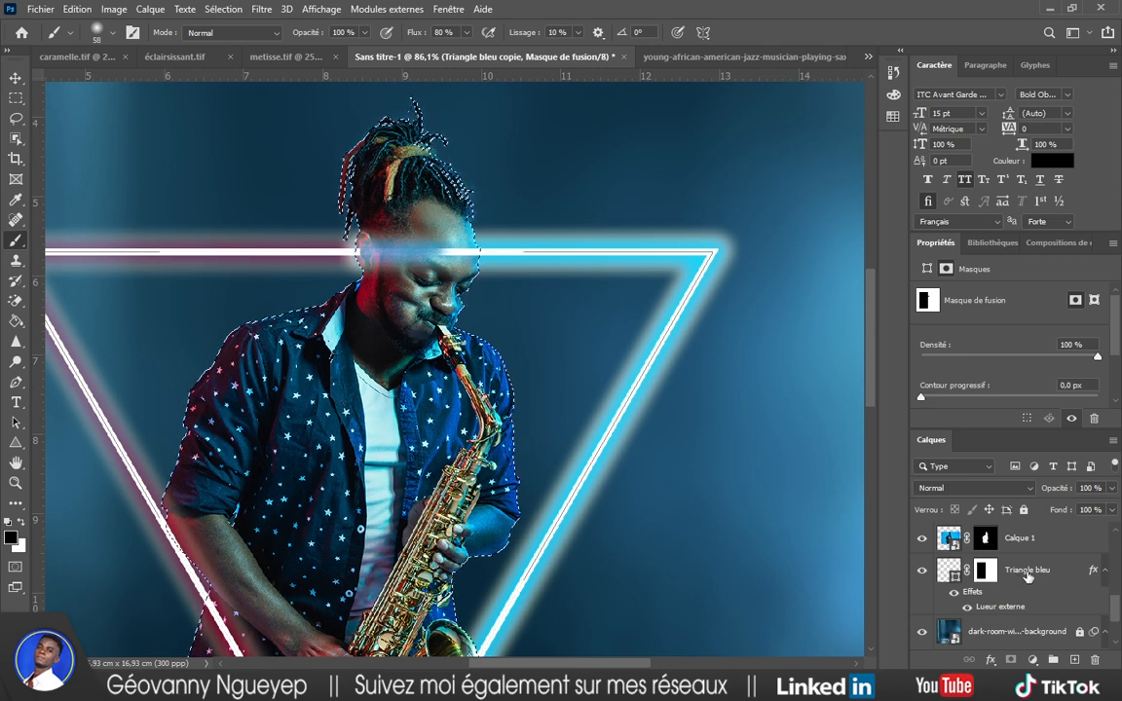
Refine the saxophonist selection with the Quick Selection tool using a slightly larger brush.
{"action": "scroll", "coordinate": [1027, 575], "scroll_direction": "up", "scroll_amount": 1}
{"action": "scroll", "coordinate": [1028, 578], "scroll_direction": "up", "scroll_amount": 1}
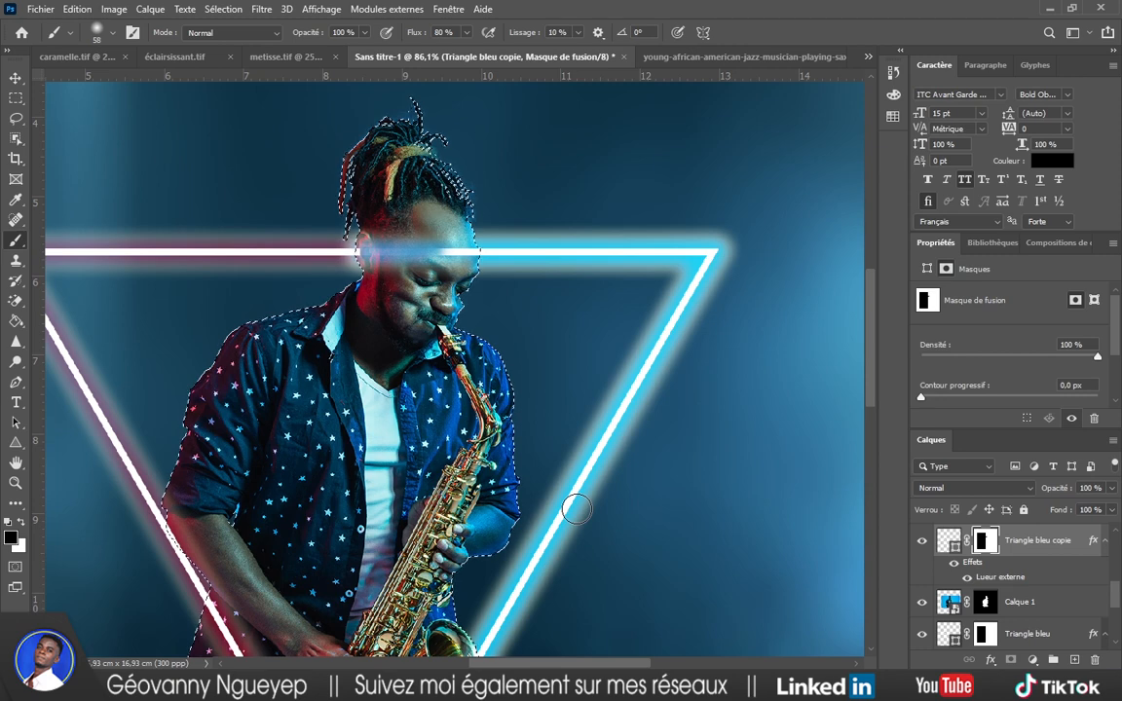
{"action": "scroll", "coordinate": [576, 508], "scroll_direction": "down", "scroll_amount": 1}
{"action": "scroll", "coordinate": [575, 509], "scroll_direction": "down", "scroll_amount": 3}
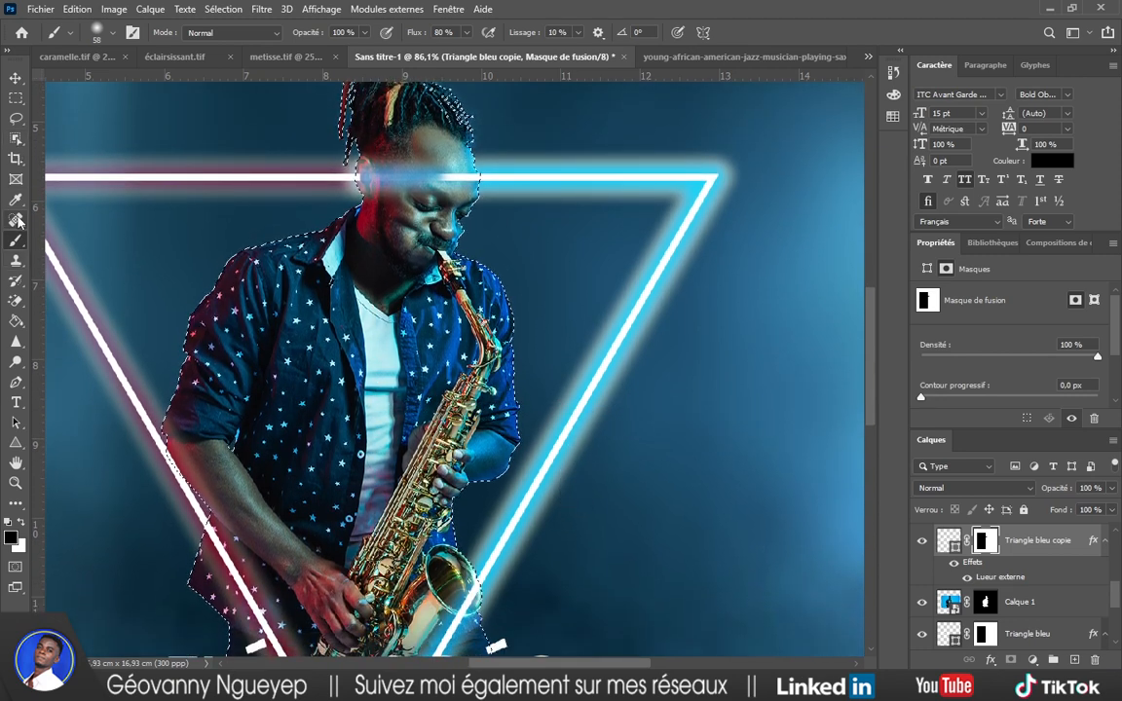
{"action": "left_click", "coordinate": [16, 138]}
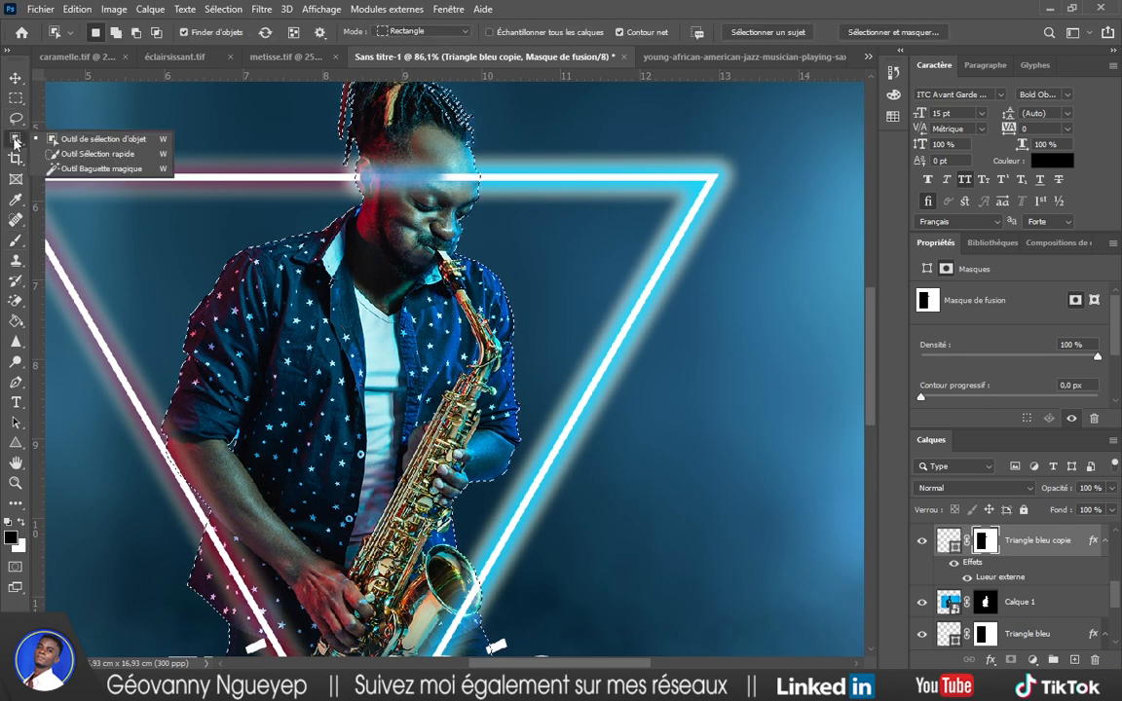
{"action": "left_click", "coordinate": [78, 155]}
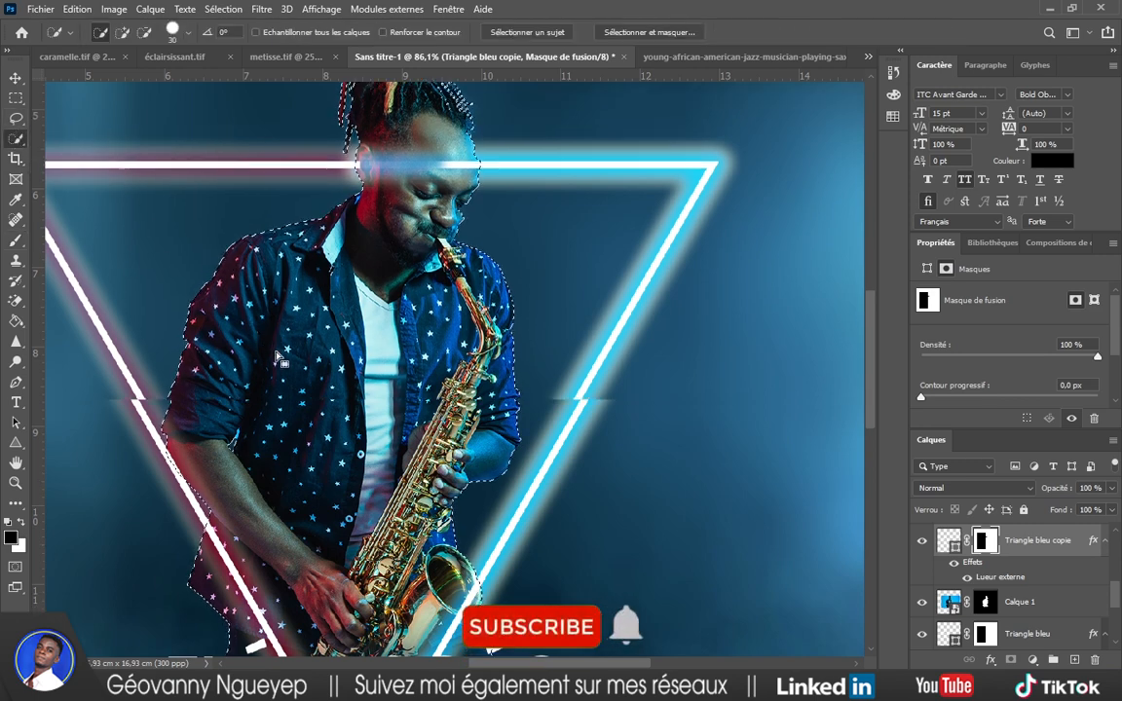
{"action": "scroll", "coordinate": [290, 366], "scroll_direction": "down", "scroll_amount": 3}
{"action": "scroll", "coordinate": [289, 364], "scroll_direction": "down", "scroll_amount": 2}
{"action": "scroll", "coordinate": [313, 376], "scroll_direction": "down", "scroll_amount": 2}
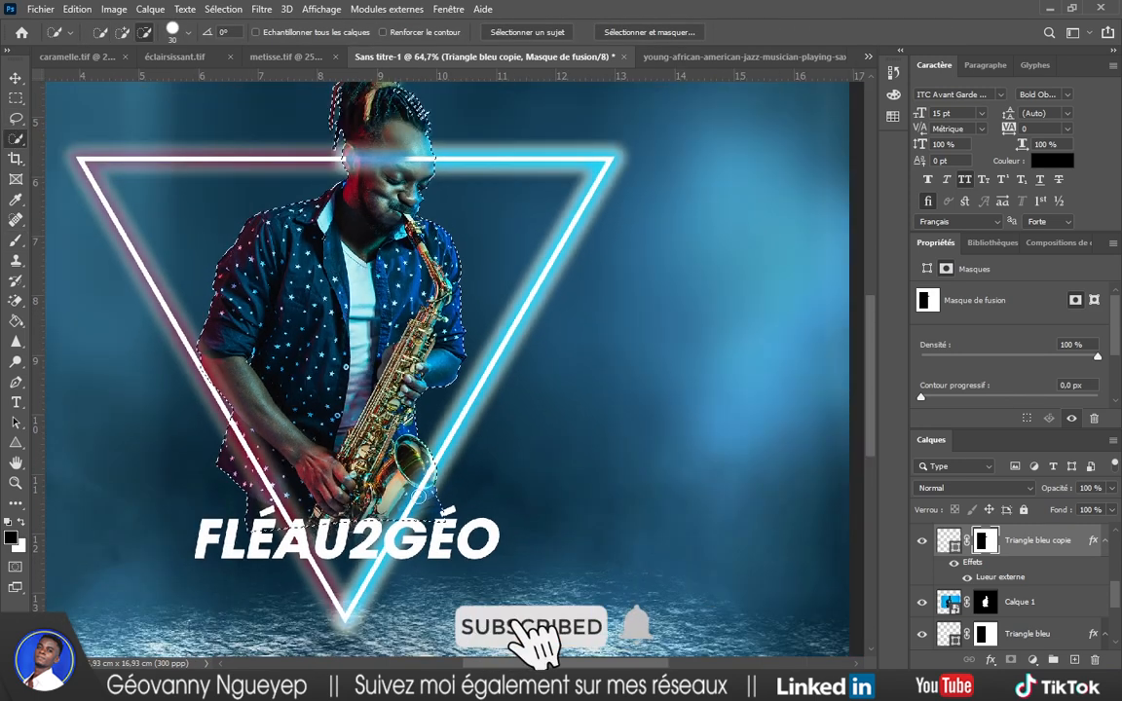
{"action": "right_click", "coordinate": [436, 511], "text": "alt"}
{"action": "left_click_drag", "start_coordinate": [439, 511], "coordinate": [442, 511]}
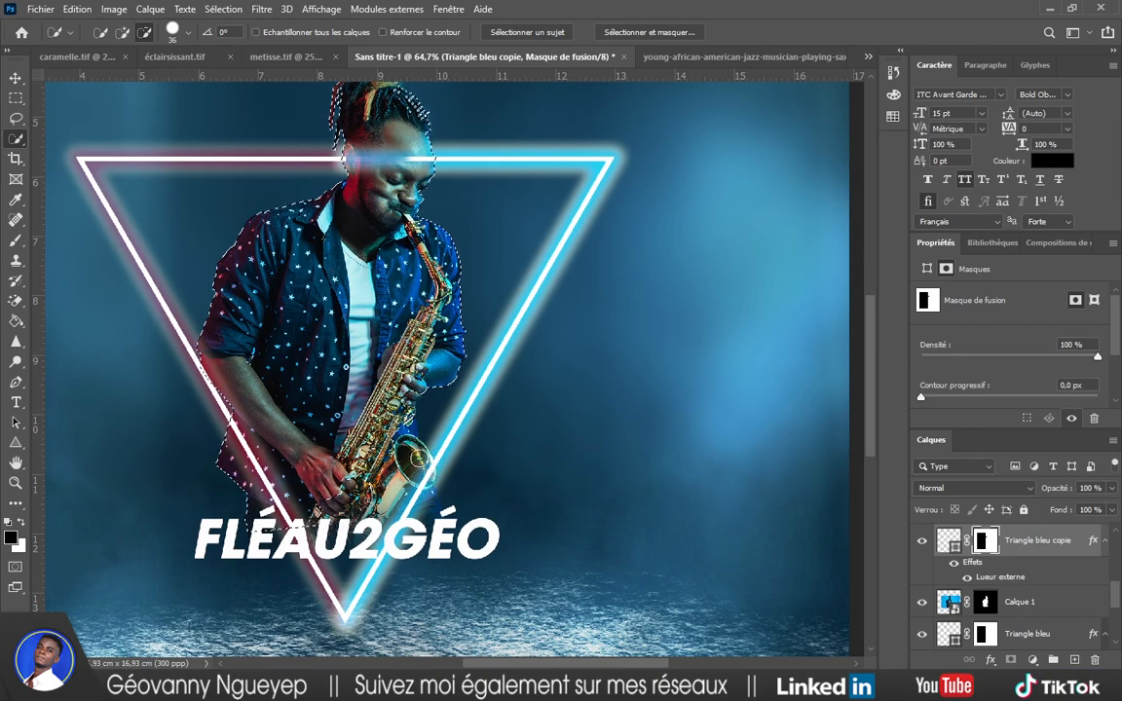
{"action": "scroll", "coordinate": [414, 478], "scroll_direction": "down", "scroll_amount": 2}
{"action": "scroll", "coordinate": [829, 466], "scroll_direction": "up", "scroll_amount": 3}
{"action": "scroll", "coordinate": [1036, 555], "scroll_direction": "up", "scroll_amount": 1}
{"action": "scroll", "coordinate": [1036, 557], "scroll_direction": "up", "scroll_amount": 1}
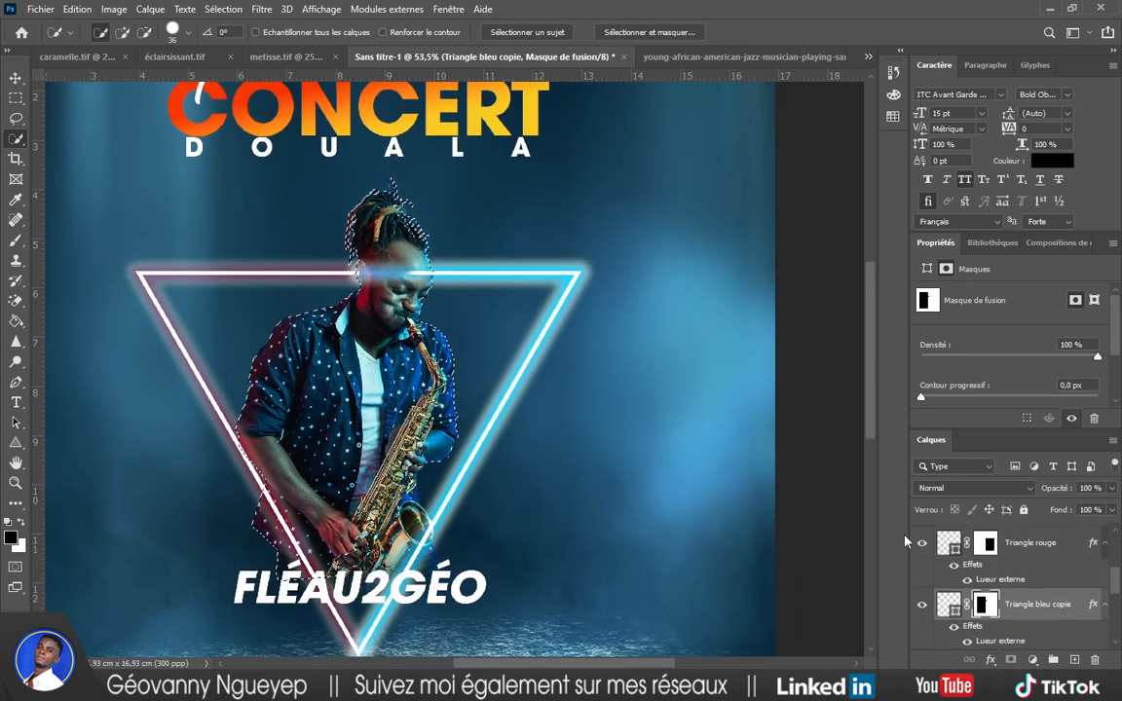
Fill Triangle bleu copie's mask with black inside the musician selection, then deselect.
{"action": "key", "text": "shift+F5"}
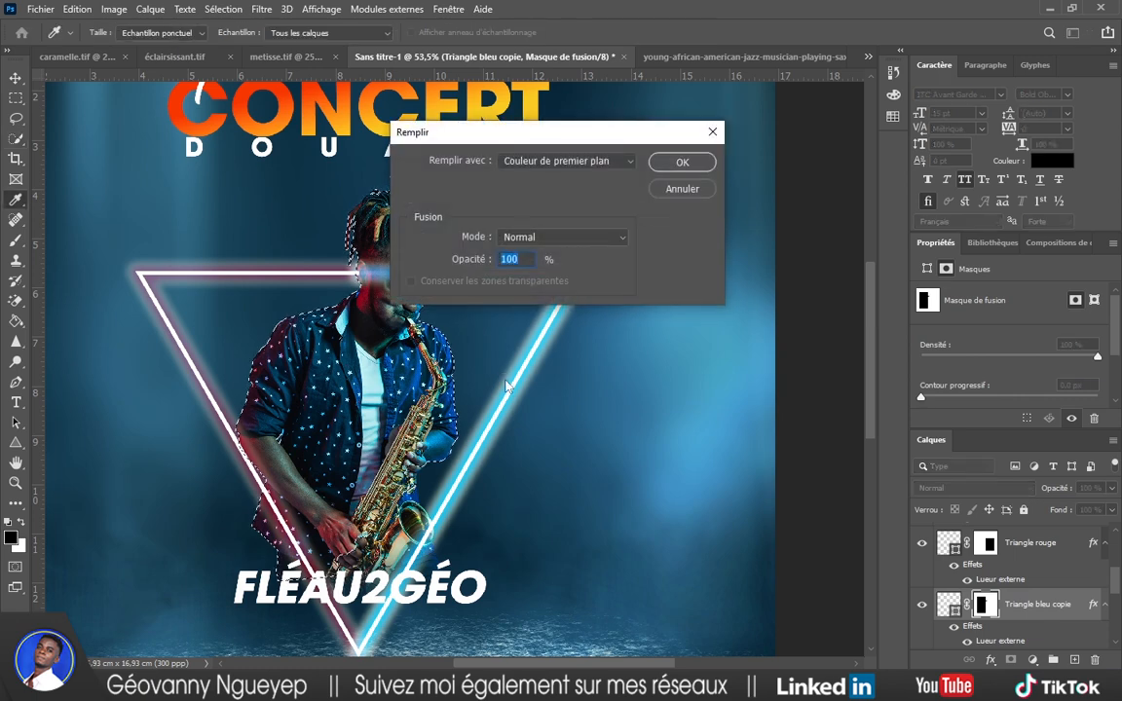
{"action": "key", "text": "Return"}
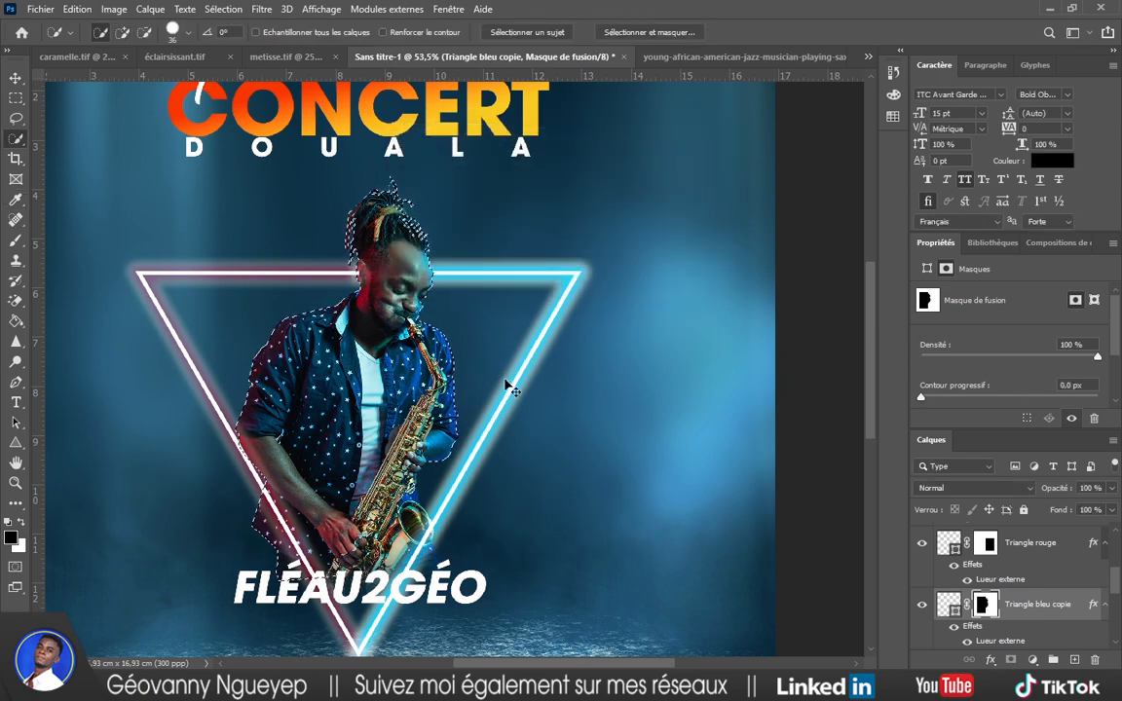
{"action": "key", "text": "ctrl+d"}
{"action": "scroll", "coordinate": [467, 327], "scroll_direction": "up", "scroll_amount": 1}
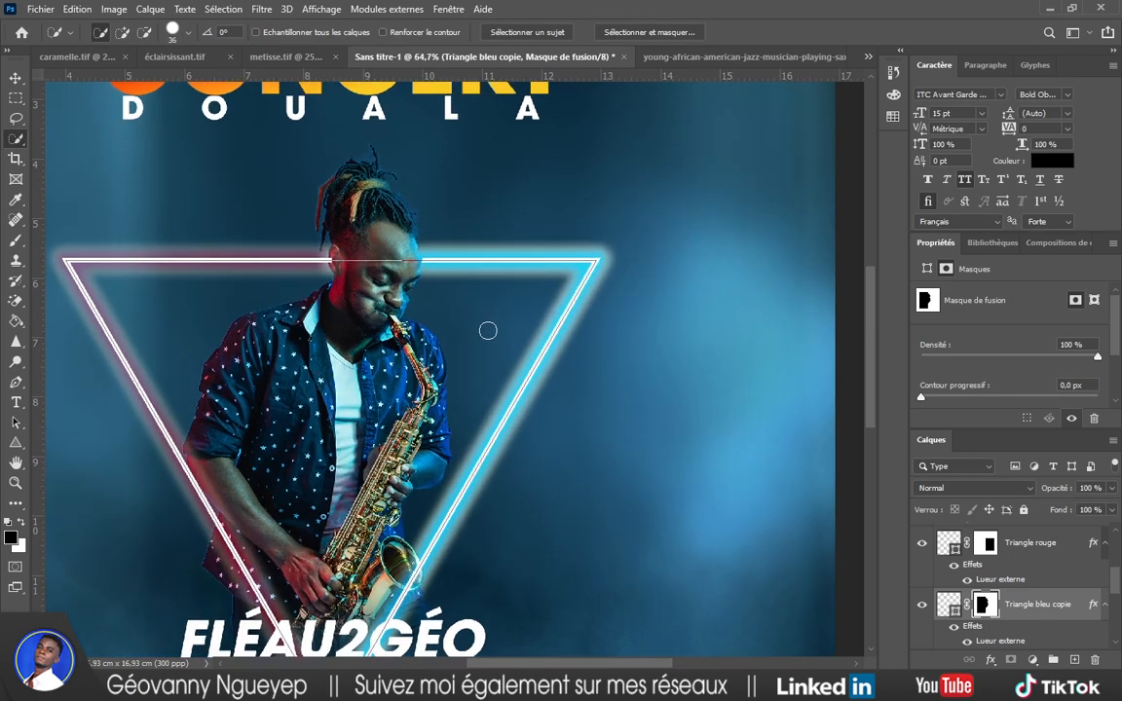
{"action": "key", "text": "v"}
{"action": "left_click", "coordinate": [584, 393]}
{"action": "scroll", "coordinate": [455, 407], "scroll_direction": "down", "scroll_amount": 1}
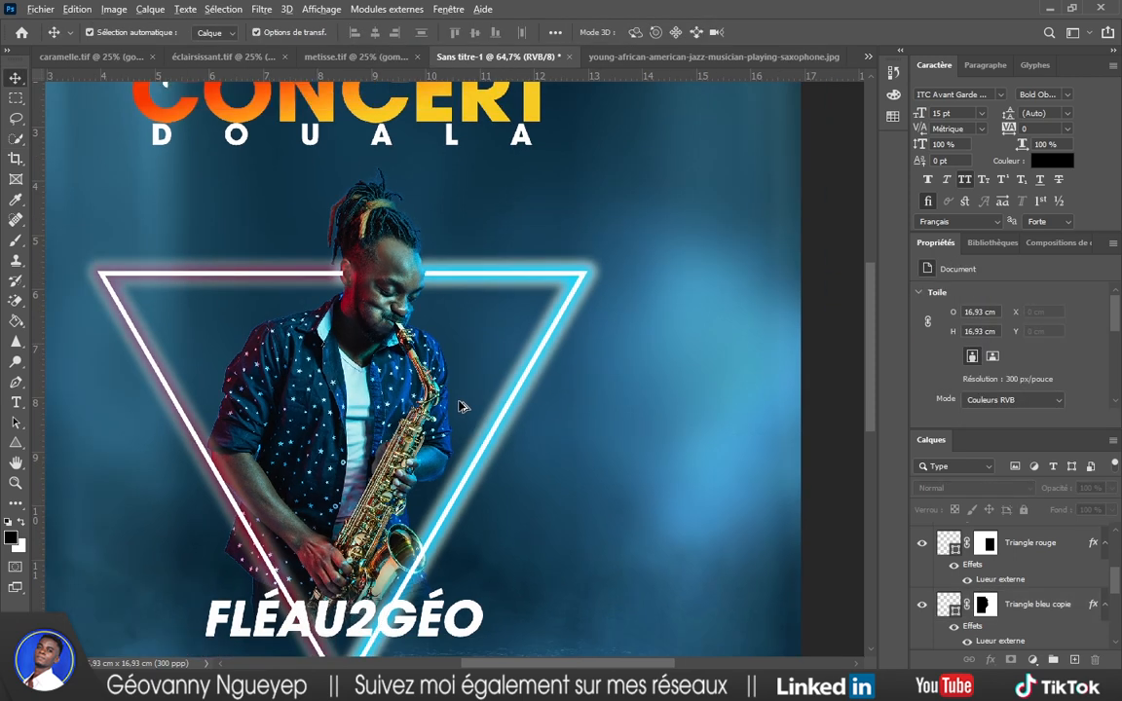
{"action": "scroll", "coordinate": [450, 416], "scroll_direction": "down", "scroll_amount": 1}
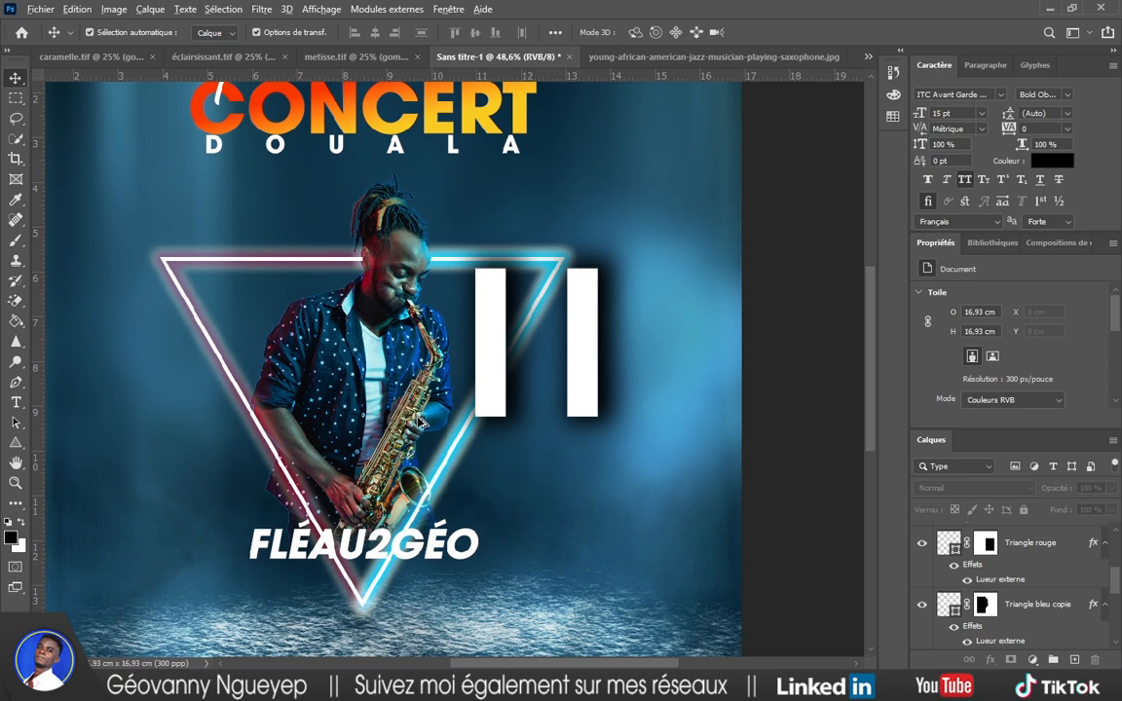
Cancel the Save dialog that opened by accident.
{"action": "scroll", "coordinate": [421, 421], "scroll_direction": "down", "scroll_amount": 3}
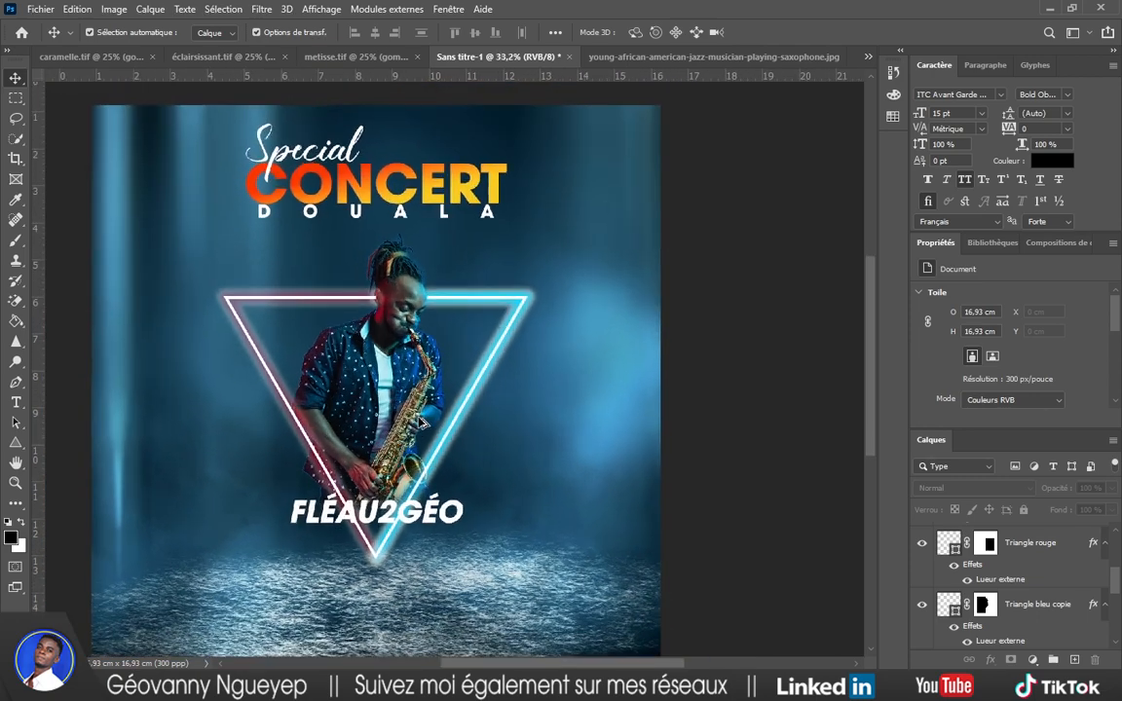
{"action": "scroll", "coordinate": [421, 421], "scroll_direction": "up", "scroll_amount": 1}
{"action": "scroll", "coordinate": [1050, 553], "scroll_direction": "up", "scroll_amount": 1}
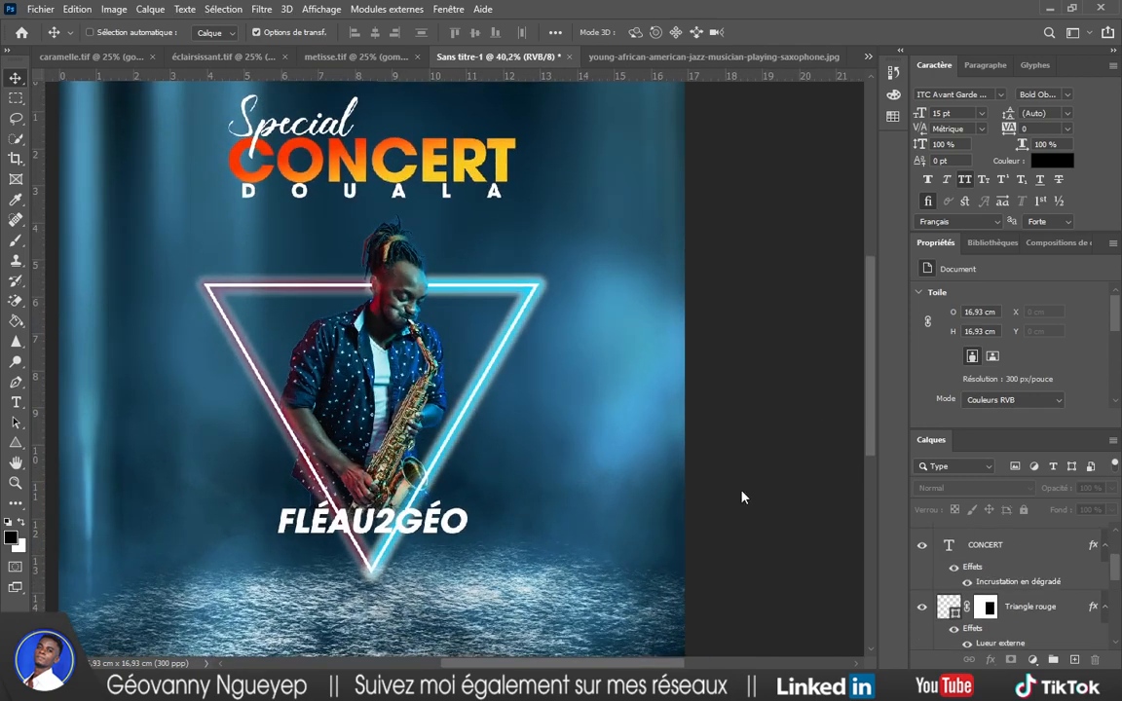
{"action": "key", "text": "ctrl+s"}
{"action": "left_click", "coordinate": [639, 596]}
Enlarge the neon triangle frame to about 110% and shift it up-left, just below DOUALA.
{"action": "scroll", "coordinate": [1022, 596], "scroll_direction": "up", "scroll_amount": 2}
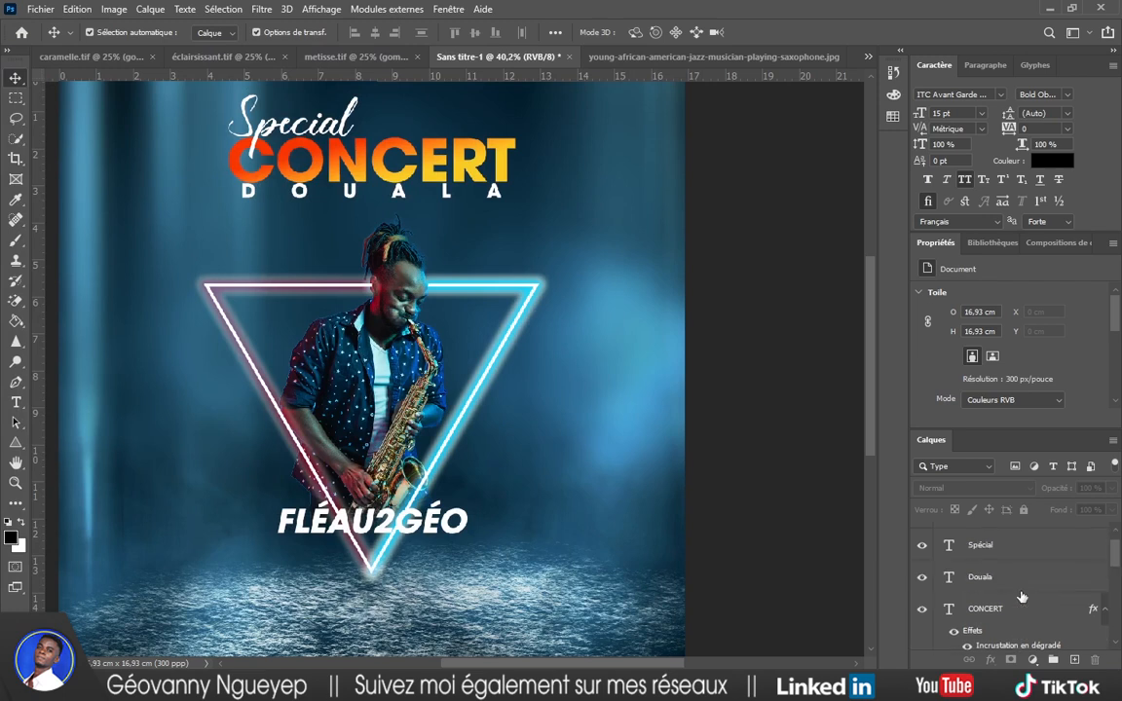
{"action": "scroll", "coordinate": [1021, 596], "scroll_direction": "down", "scroll_amount": 2}
{"action": "scroll", "coordinate": [1013, 558], "scroll_direction": "down", "scroll_amount": 1}
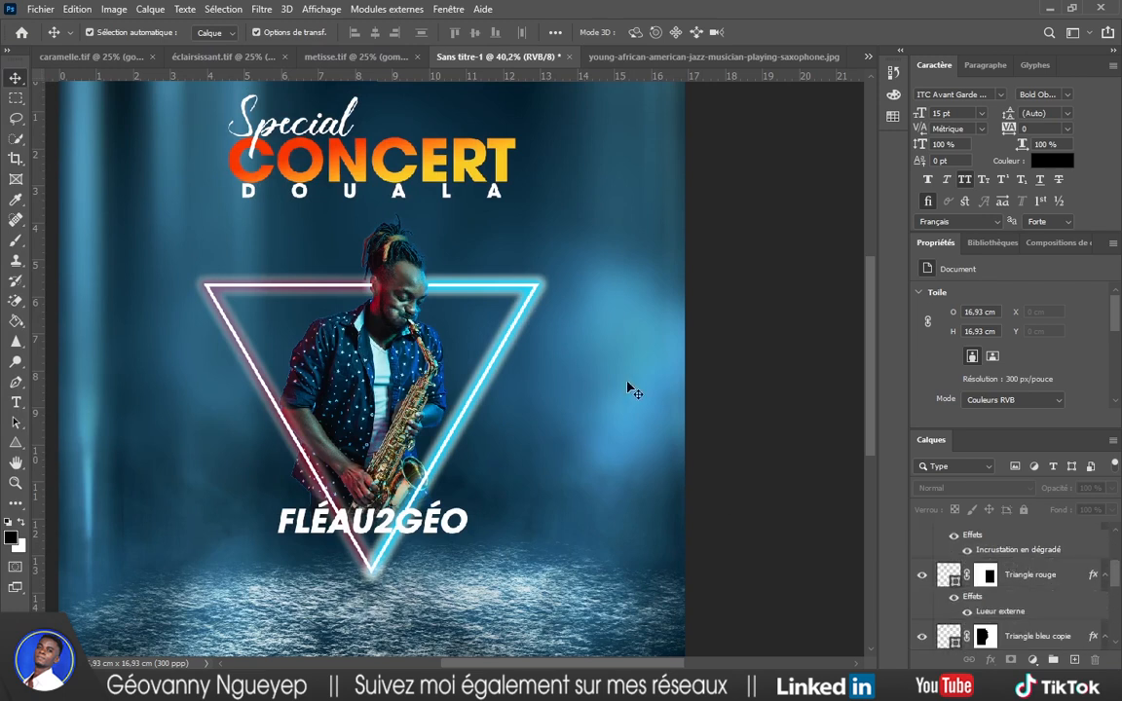
{"action": "left_click_drag", "start_coordinate": [612, 280], "coordinate": [234, 380]}
{"action": "left_click_drag", "start_coordinate": [668, 208], "coordinate": [724, 173]}
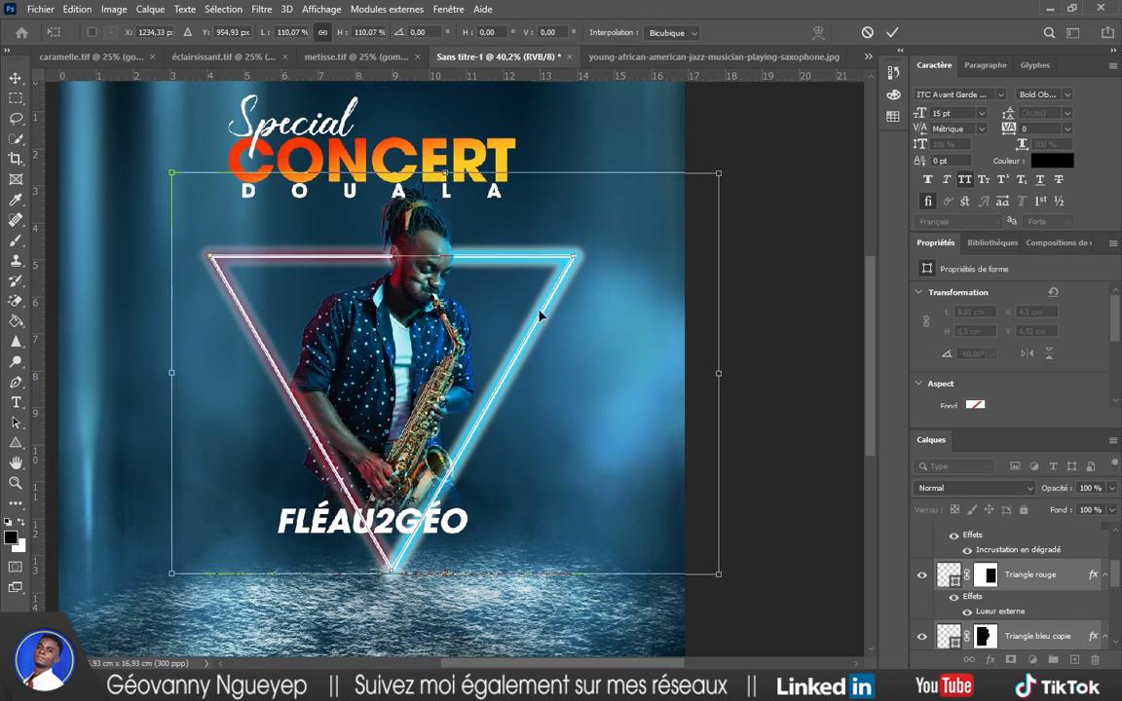
{"action": "left_click_drag", "start_coordinate": [541, 319], "coordinate": [524, 306]}
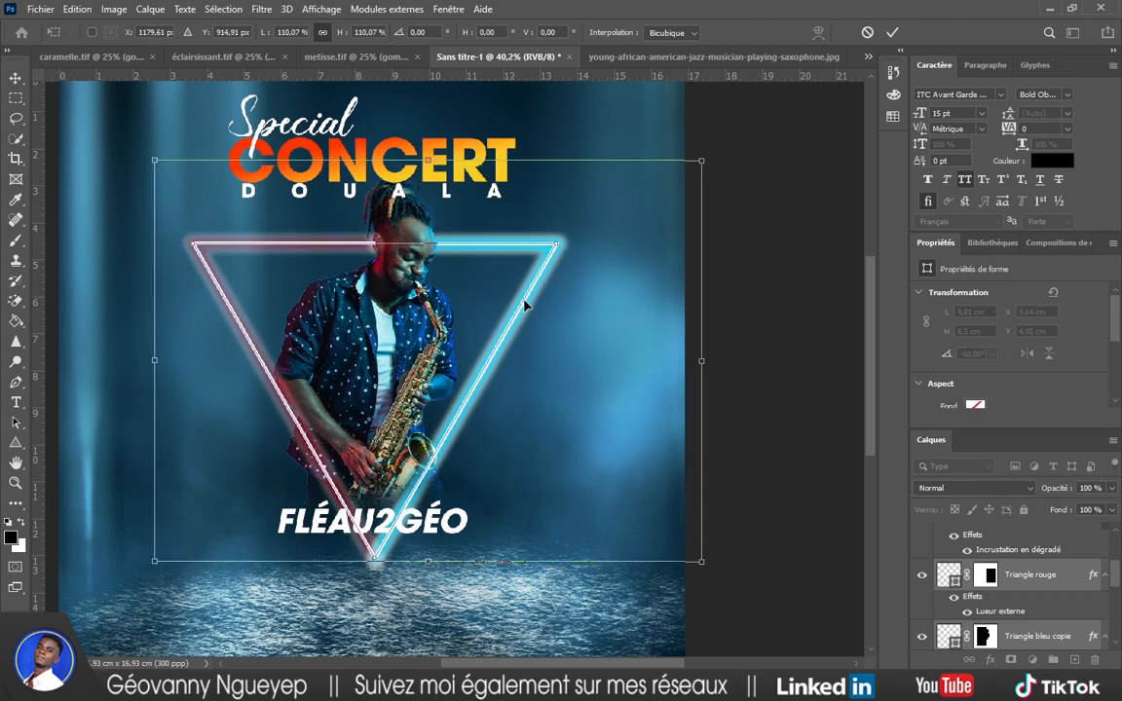
{"action": "left_click", "coordinate": [892, 32]}
Deselect the triangle layers to view the new framing.
{"action": "scroll", "coordinate": [687, 290], "scroll_direction": "down", "scroll_amount": 2}
{"action": "scroll", "coordinate": [705, 297], "scroll_direction": "down", "scroll_amount": 2}
{"action": "scroll", "coordinate": [709, 301], "scroll_direction": "right", "scroll_amount": 2}
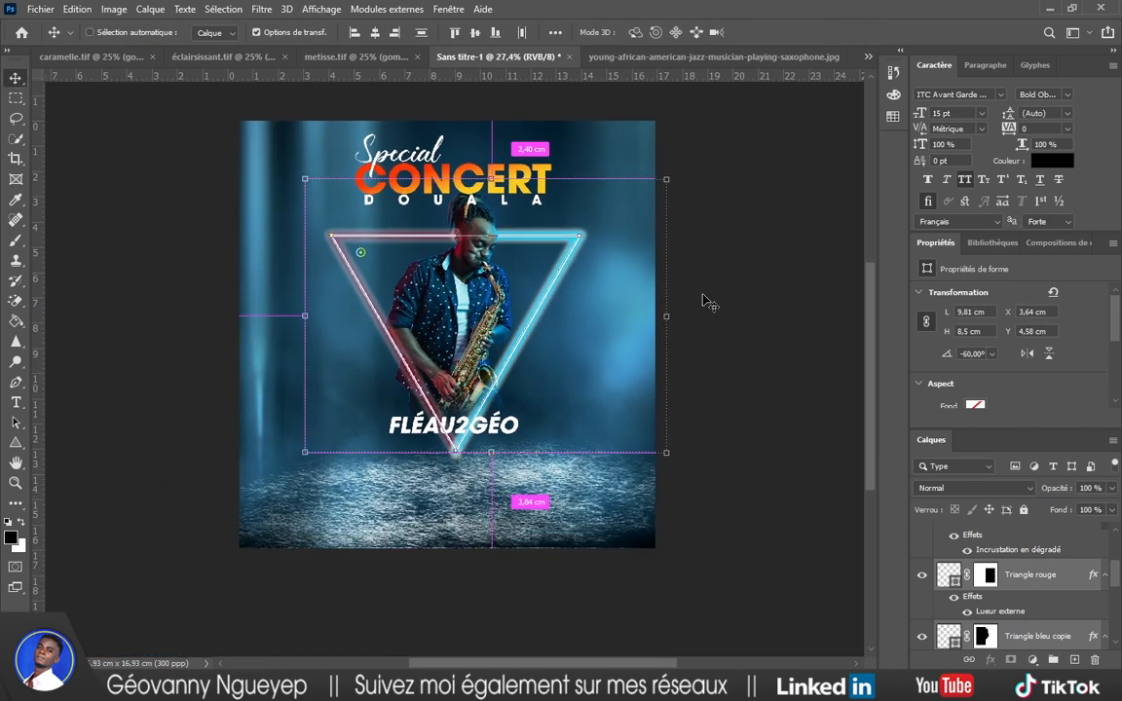
{"action": "left_click", "coordinate": [670, 324]}
{"action": "scroll", "coordinate": [573, 321], "scroll_direction": "up", "scroll_amount": 2}
{"action": "scroll", "coordinate": [560, 332], "scroll_direction": "up", "scroll_amount": 3}
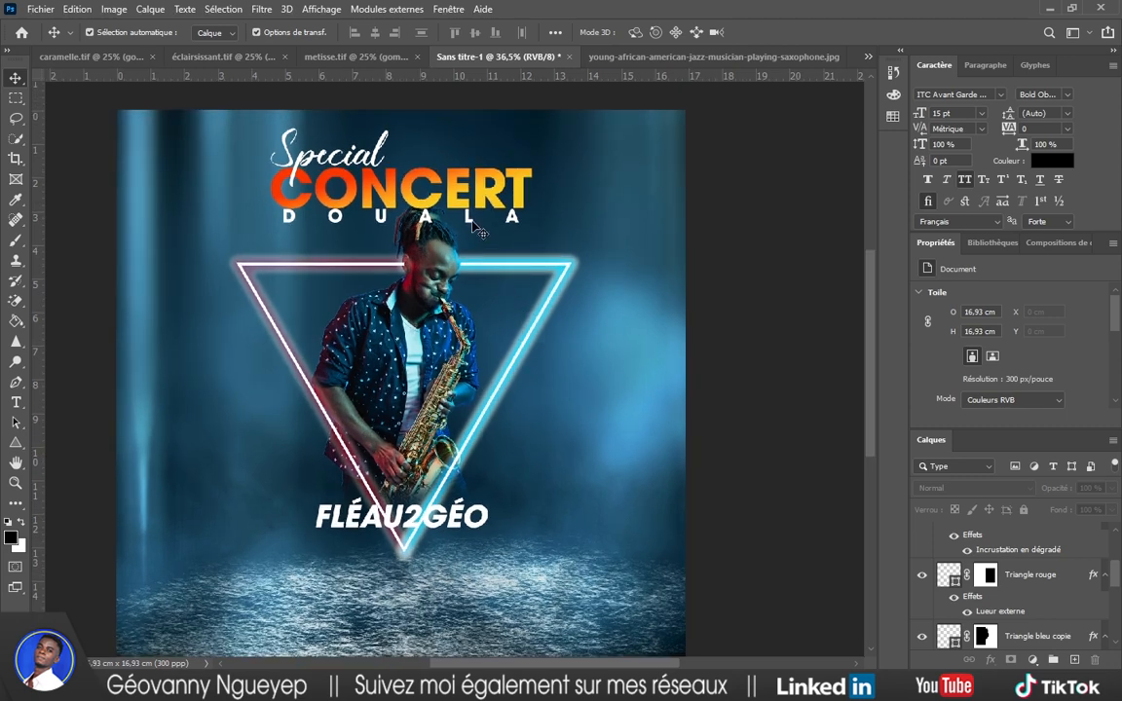
Set DOUALA to Demi weight with 1860 tracking and nudge it slightly left.
{"action": "left_click", "coordinate": [475, 226]}
{"action": "left_click", "coordinate": [1071, 94]}
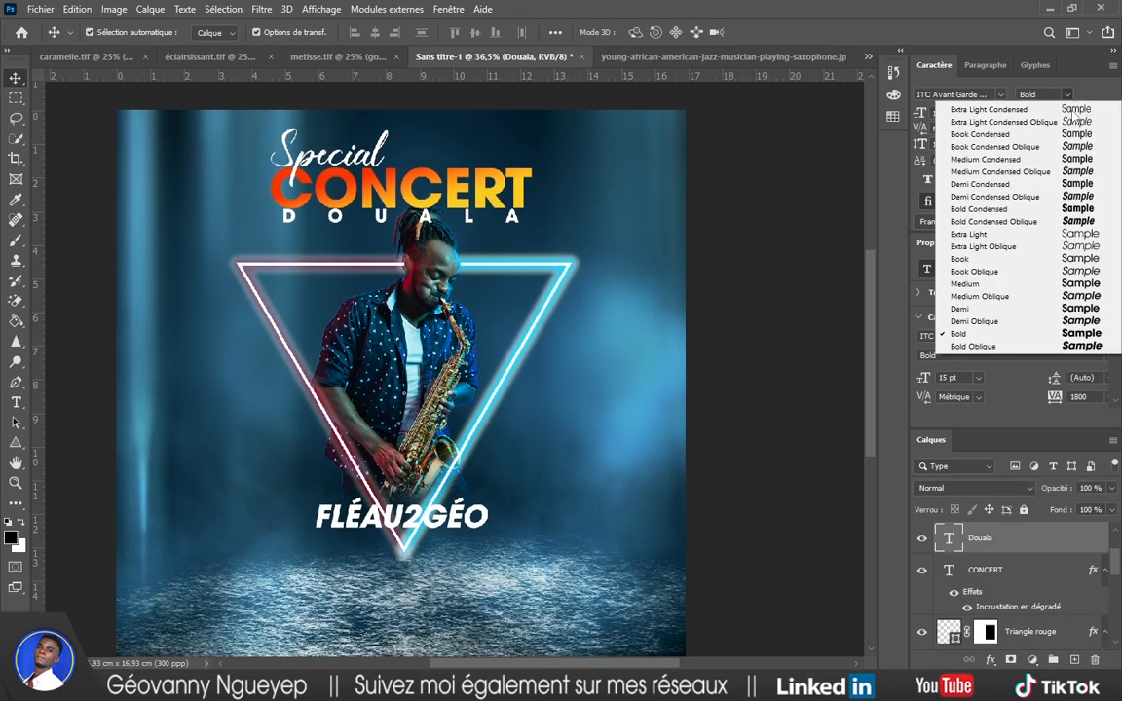
{"action": "left_click", "coordinate": [977, 311]}
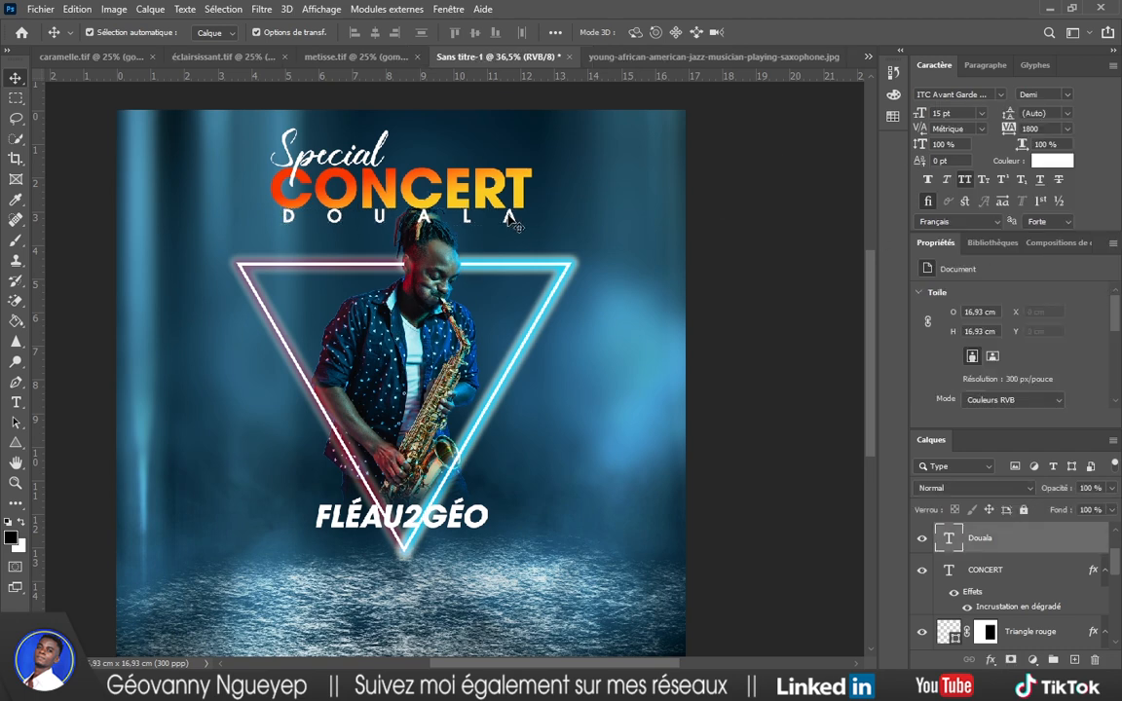
{"action": "type", "text": "1860"}
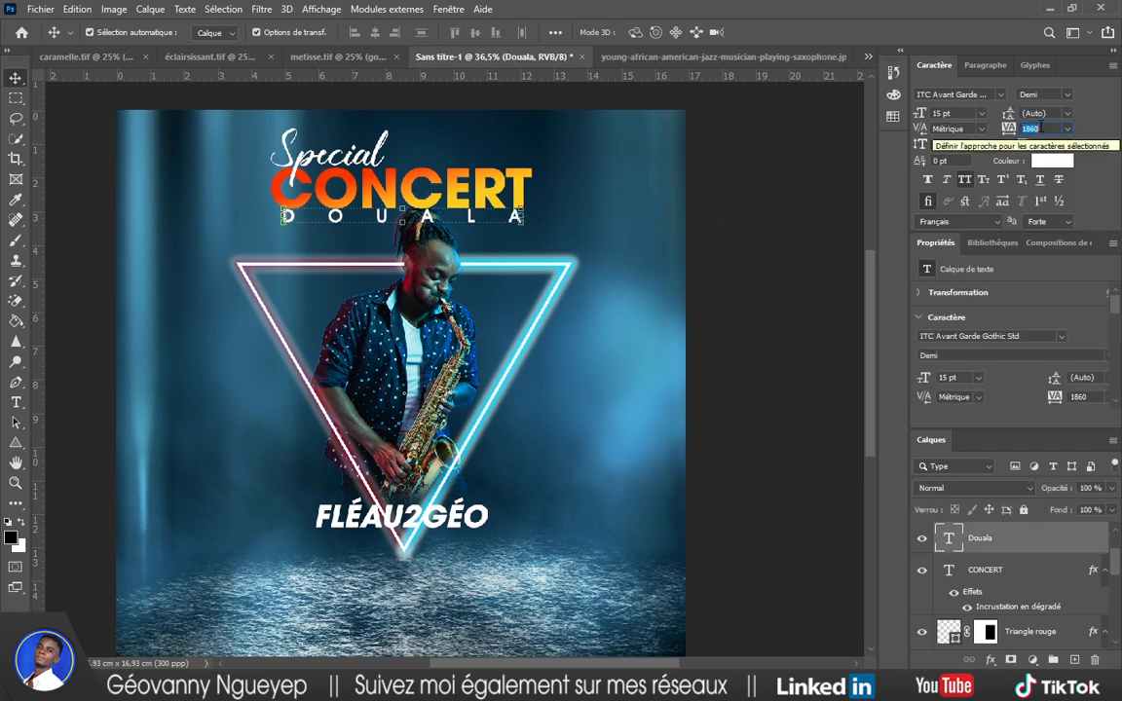
{"action": "key", "text": "Return"}
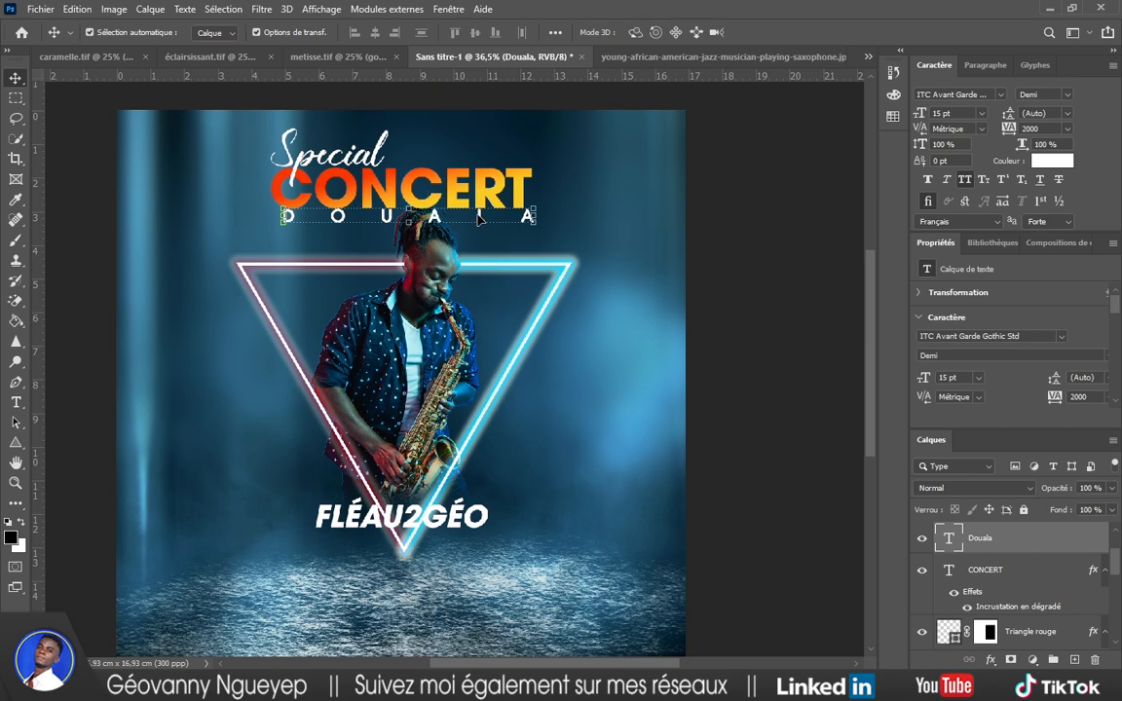
{"action": "left_click_drag", "start_coordinate": [477, 220], "coordinate": [473, 220]}
{"action": "left_click", "coordinate": [755, 218]}
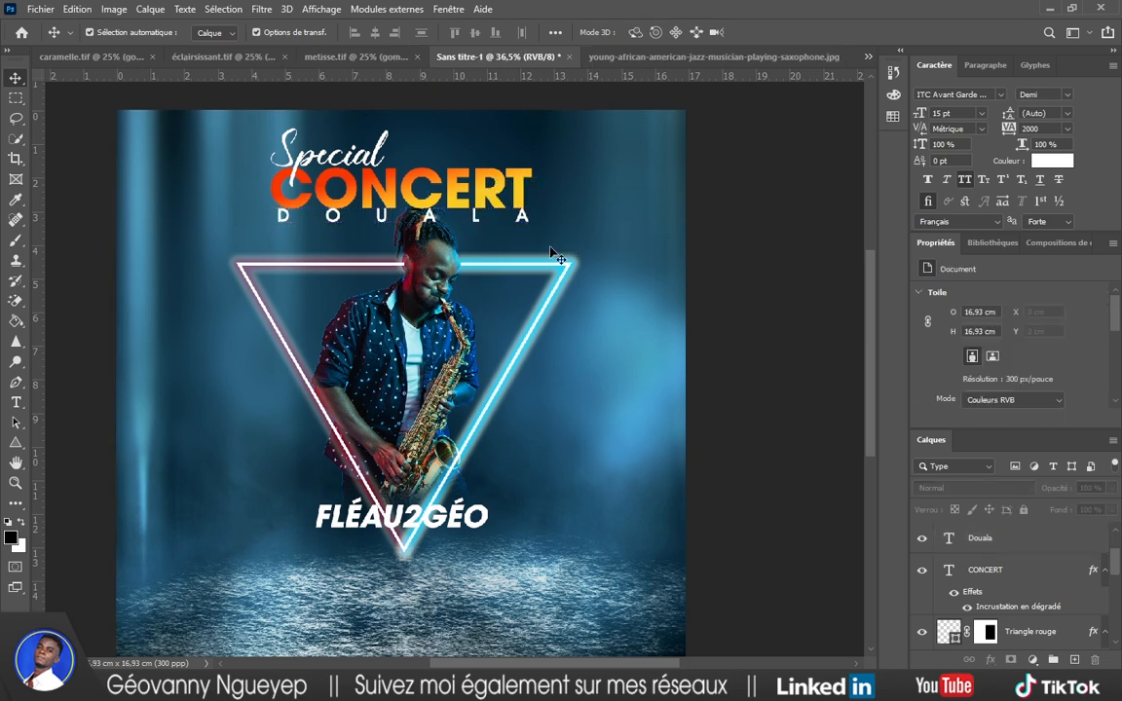
Change the Fléau2Géo title from oblique to upright Bold.
{"action": "scroll", "coordinate": [548, 256], "scroll_direction": "down", "scroll_amount": 3}
{"action": "scroll", "coordinate": [449, 267], "scroll_direction": "up", "scroll_amount": 2}
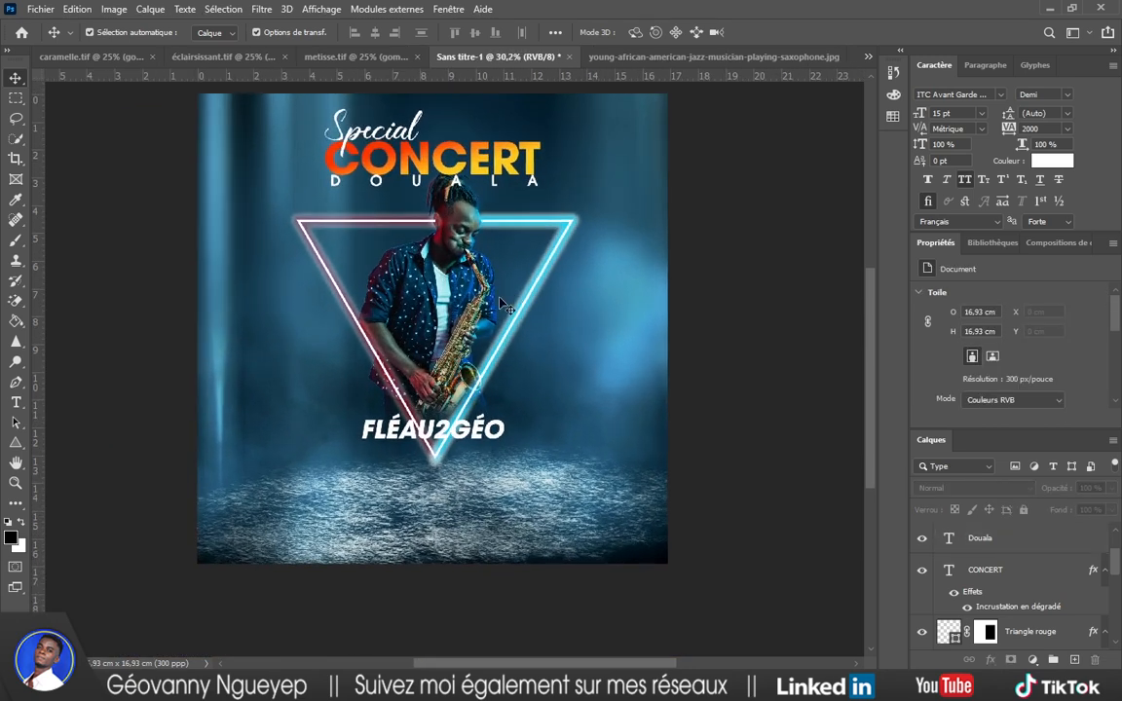
{"action": "scroll", "coordinate": [490, 312], "scroll_direction": "up", "scroll_amount": 1}
{"action": "double_click", "coordinate": [429, 478]}
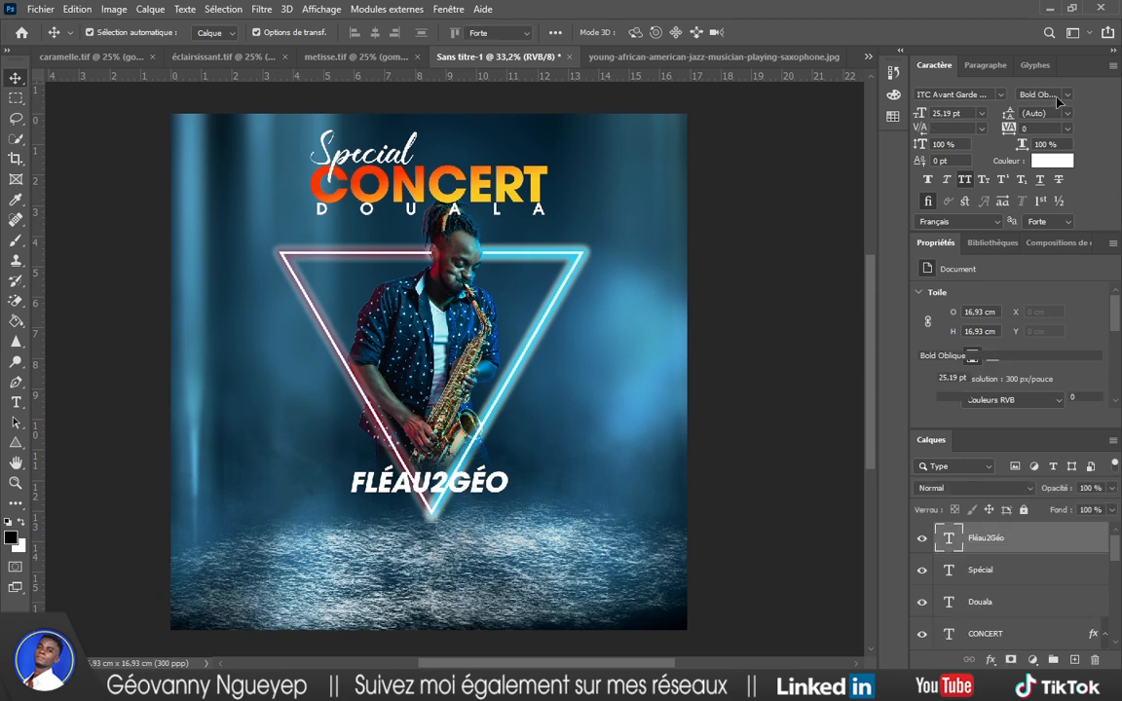
{"action": "left_click", "coordinate": [1069, 100]}
{"action": "left_click", "coordinate": [1035, 331]}
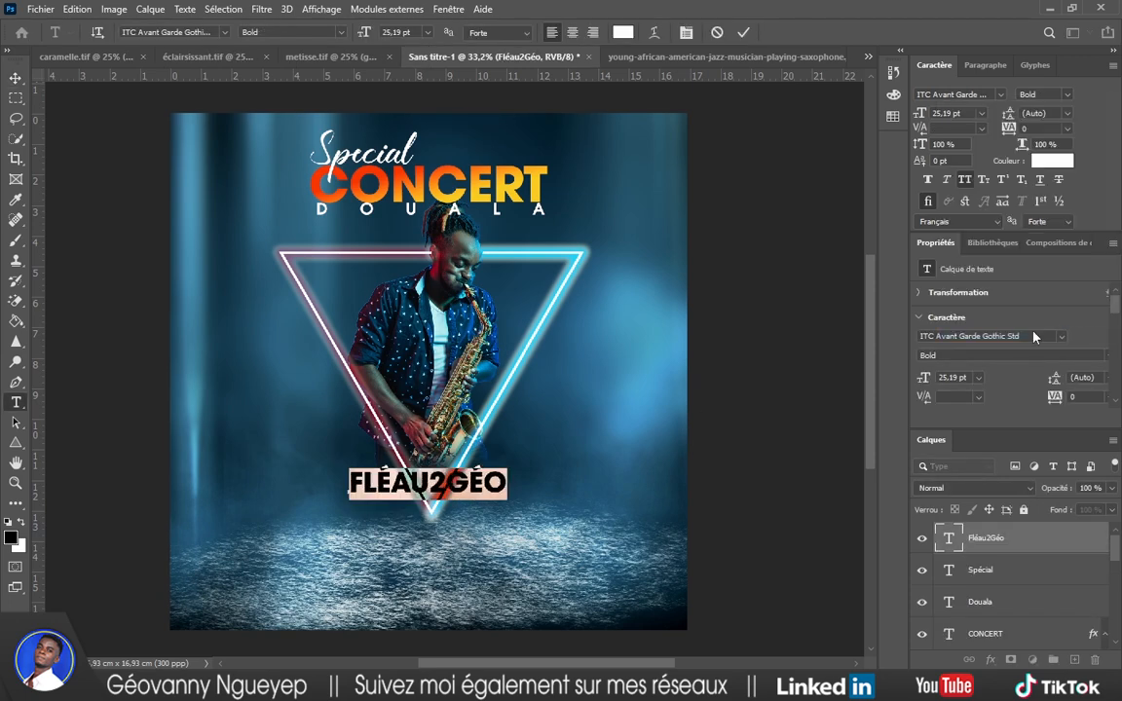
{"action": "left_click", "coordinate": [744, 34]}
{"action": "key", "text": "v"}
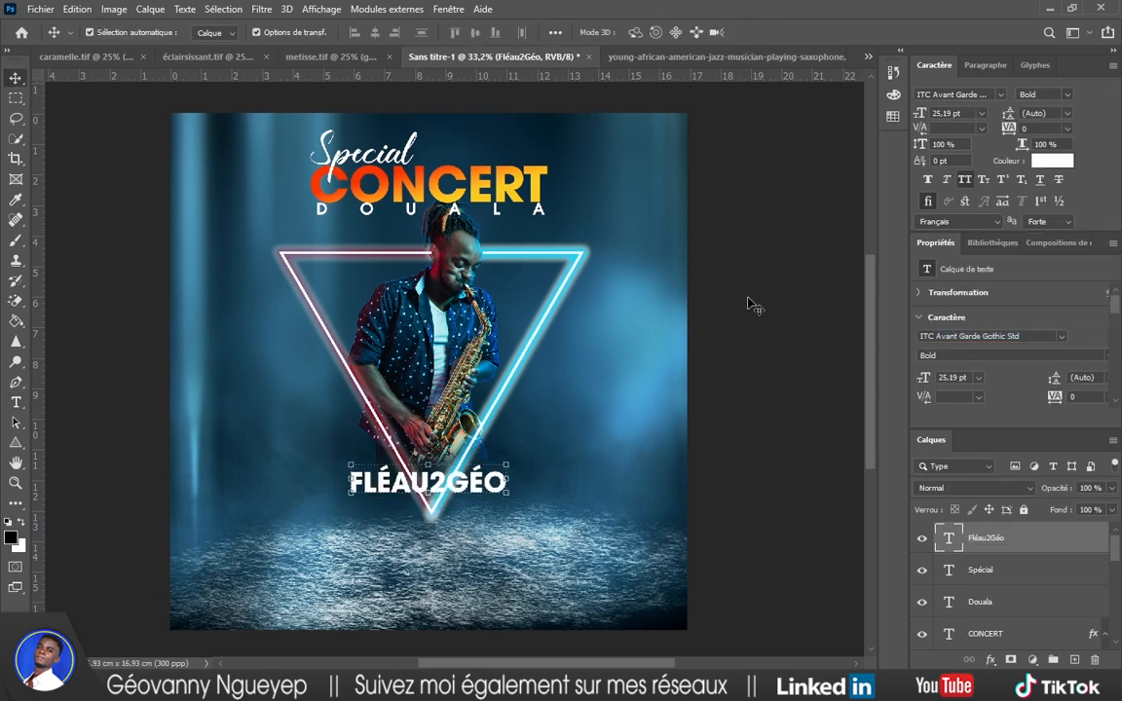
Scale the Fléau2Géo title up proportionally to 43.34 pt over the triangle's lower tip.
{"action": "scroll", "coordinate": [552, 457], "scroll_direction": "up", "scroll_amount": 4}
{"action": "key", "text": "ctrl+t"}
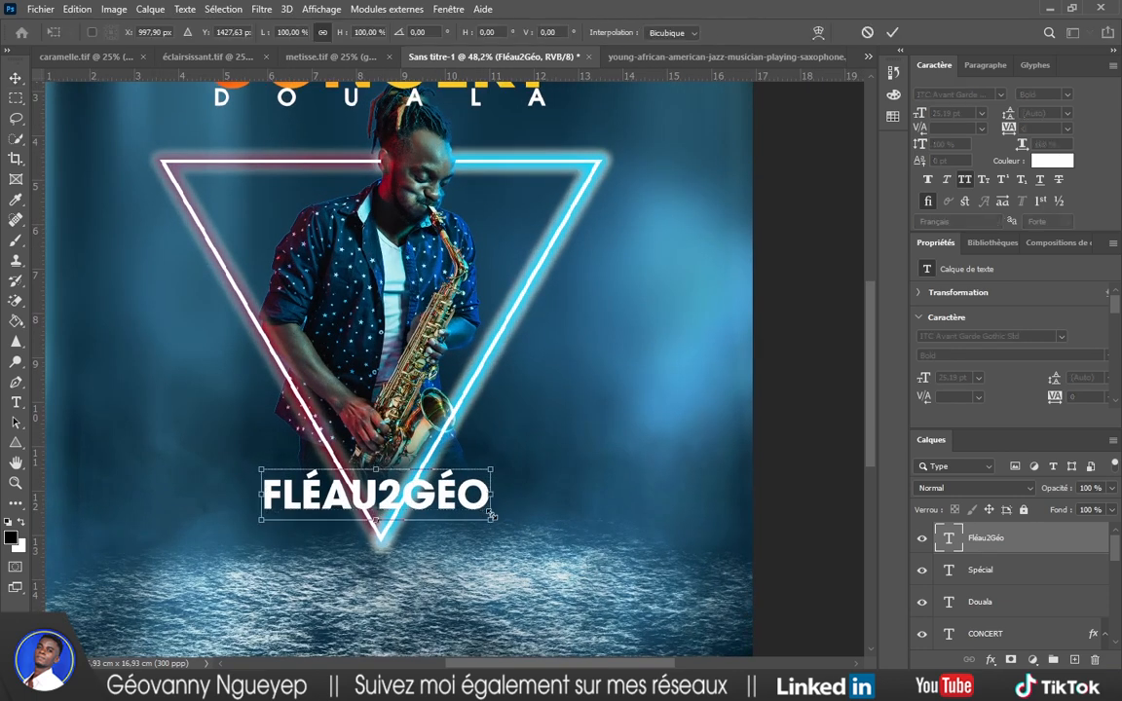
{"action": "left_click_drag", "start_coordinate": [501, 521], "coordinate": [573, 565]}
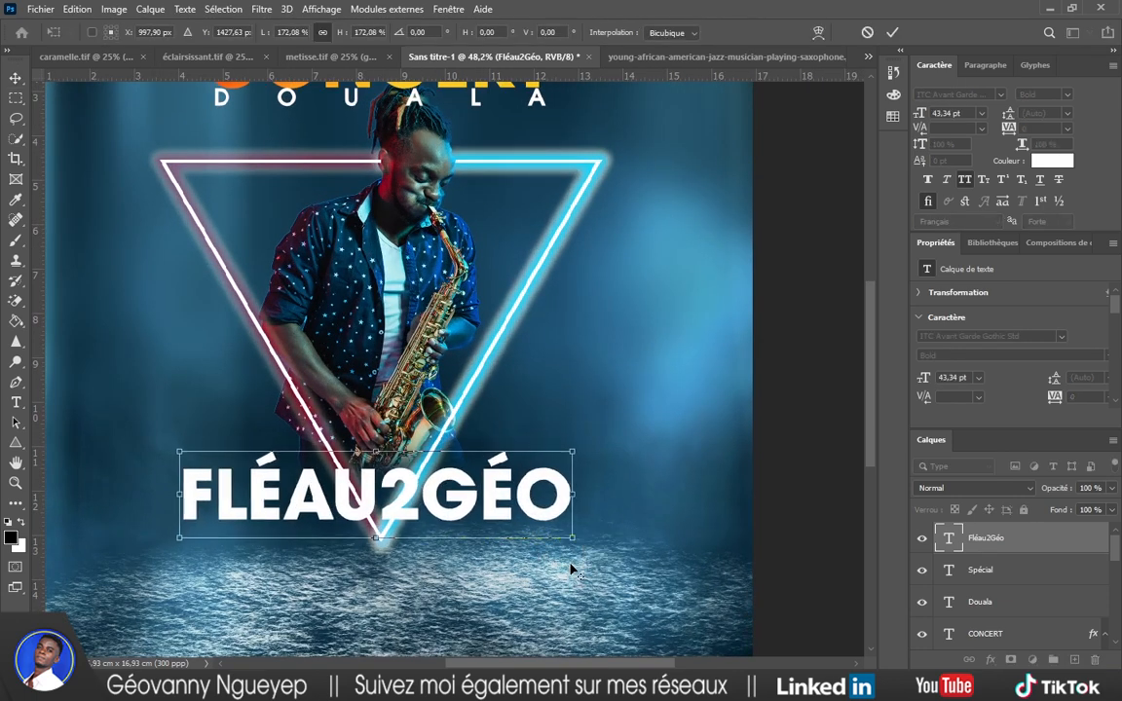
{"action": "scroll", "coordinate": [656, 236], "scroll_direction": "down", "scroll_amount": 2}
{"action": "key", "text": "Return"}
{"action": "scroll", "coordinate": [661, 241], "scroll_direction": "down", "scroll_amount": 2}
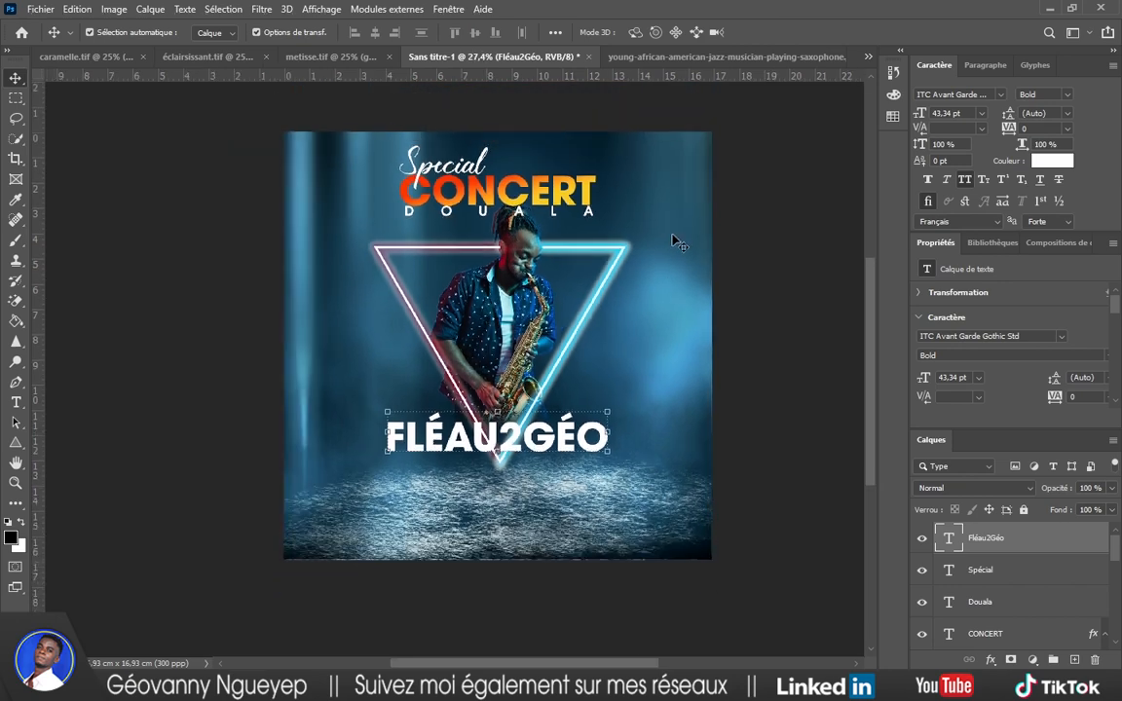
{"action": "left_click", "coordinate": [991, 659]}
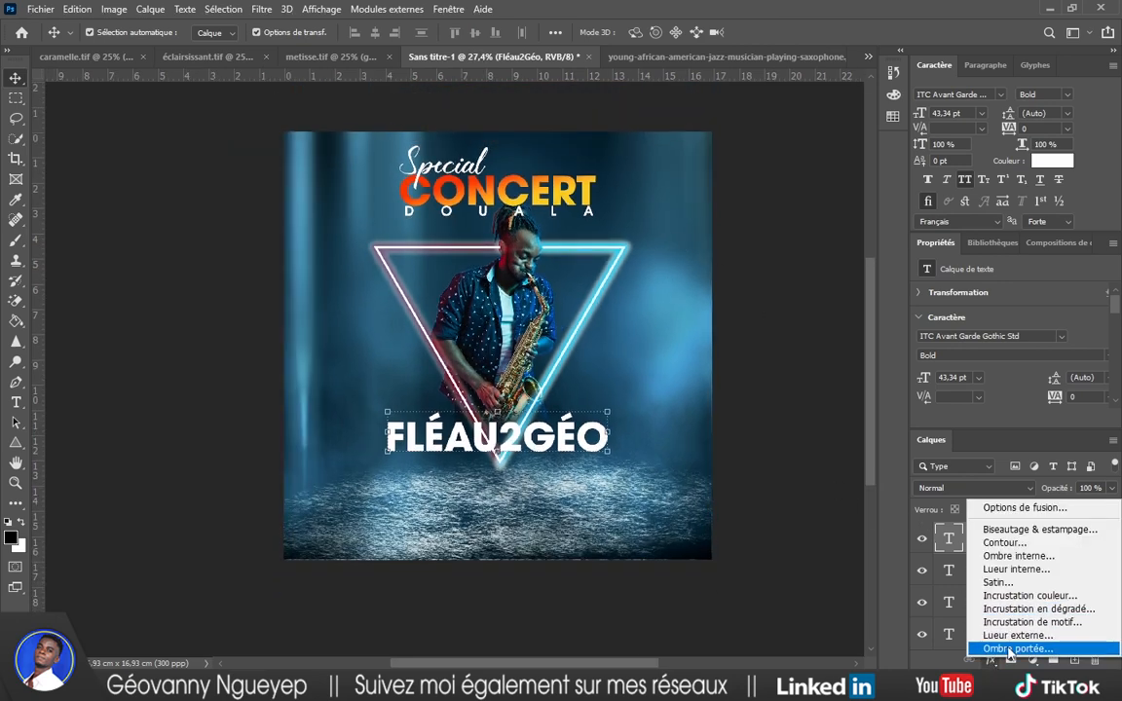
{"action": "left_click", "coordinate": [1006, 648]}
{"action": "left_click_drag", "start_coordinate": [707, 261], "coordinate": [456, 277]}
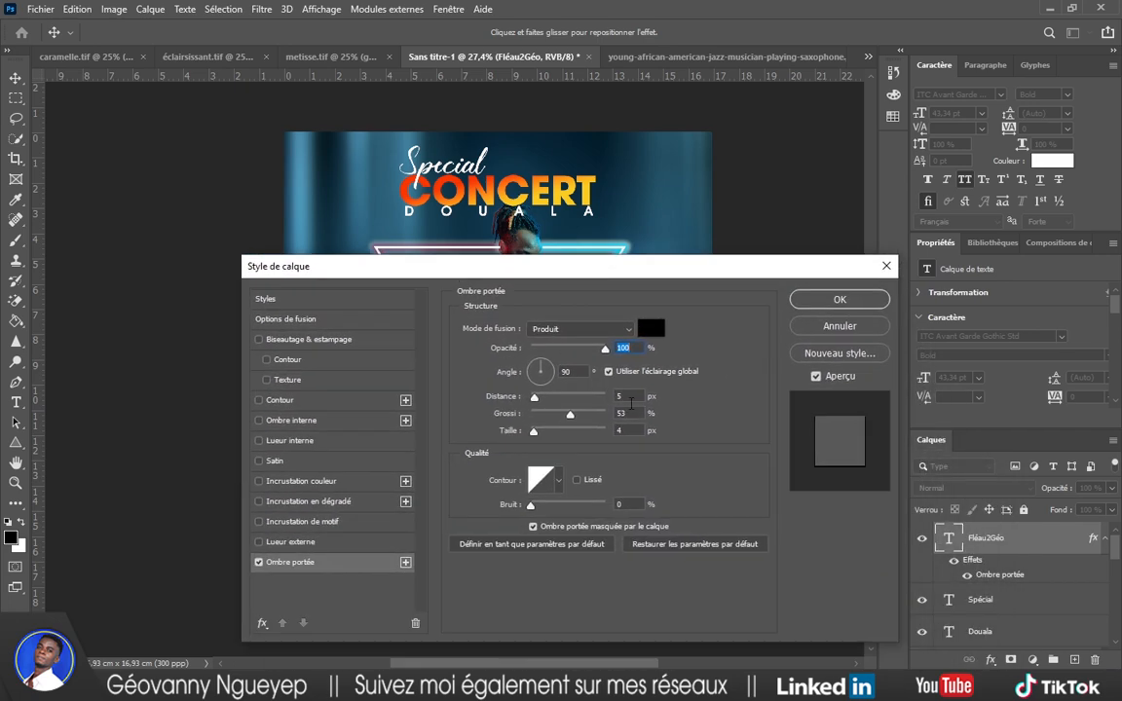
{"action": "left_click", "coordinate": [844, 301]}
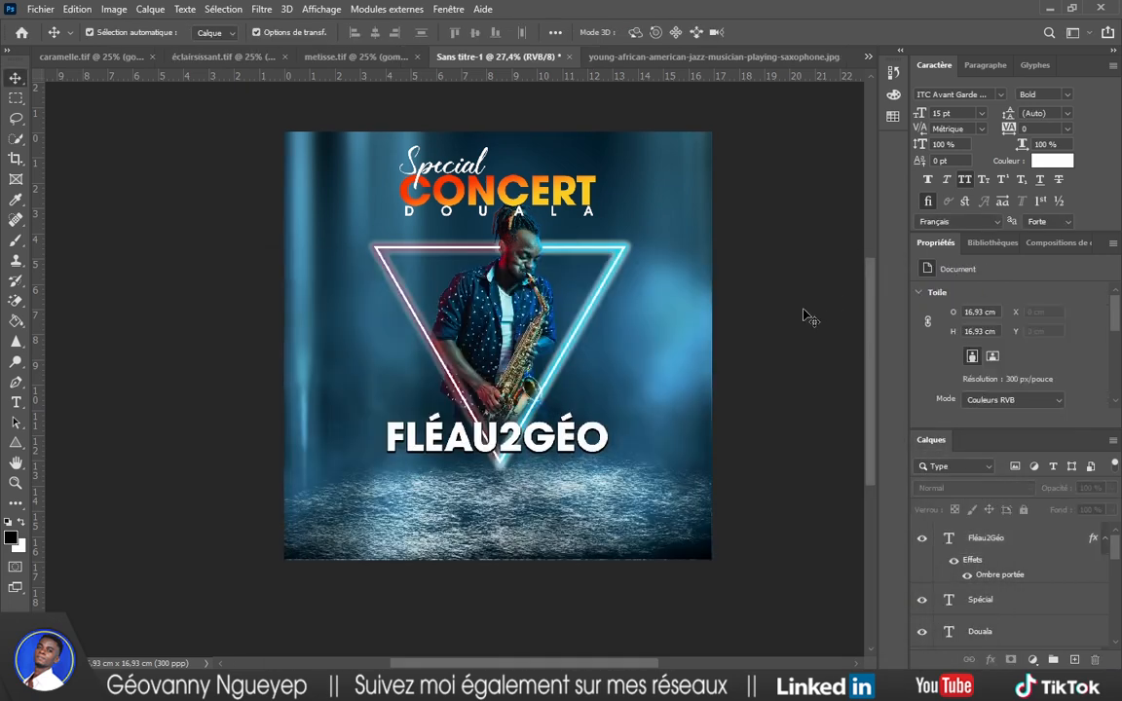
{"action": "scroll", "coordinate": [584, 438], "scroll_direction": "up", "scroll_amount": 2}
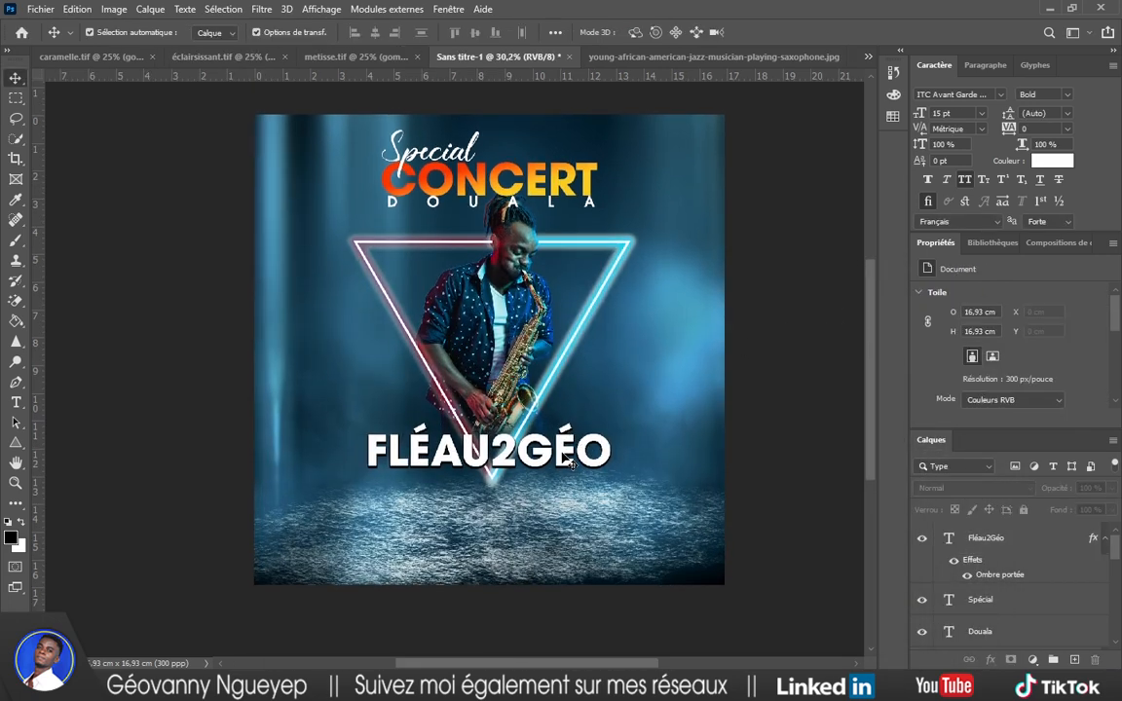
{"action": "left_click", "coordinate": [570, 462]}
{"action": "left_click", "coordinate": [990, 659]}
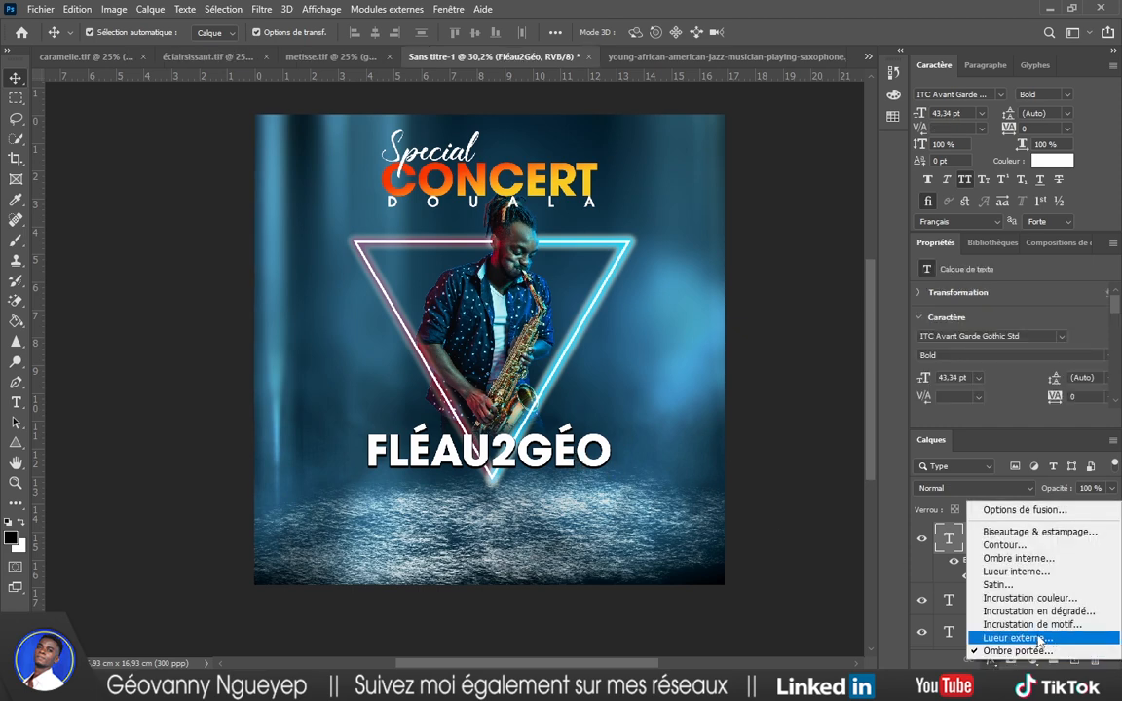
{"action": "left_click", "coordinate": [1023, 574]}
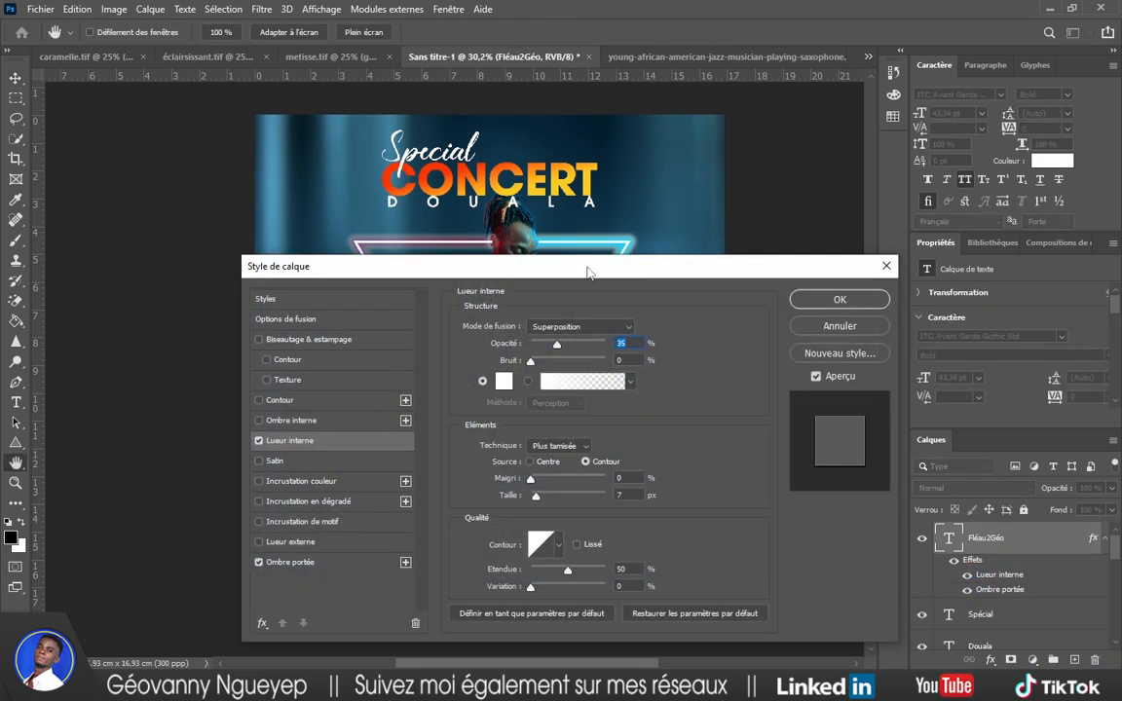
{"action": "left_click_drag", "start_coordinate": [584, 269], "coordinate": [969, 339]}
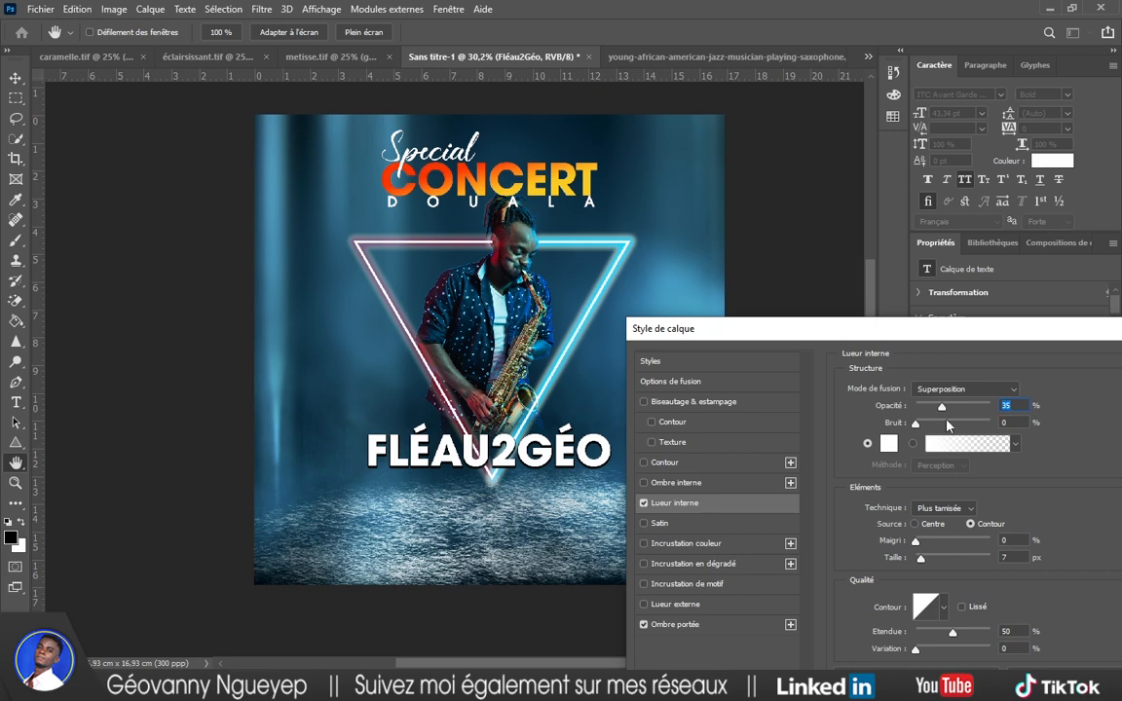
{"action": "left_click_drag", "start_coordinate": [941, 406], "coordinate": [954, 407]}
{"action": "left_click", "coordinate": [943, 444]}
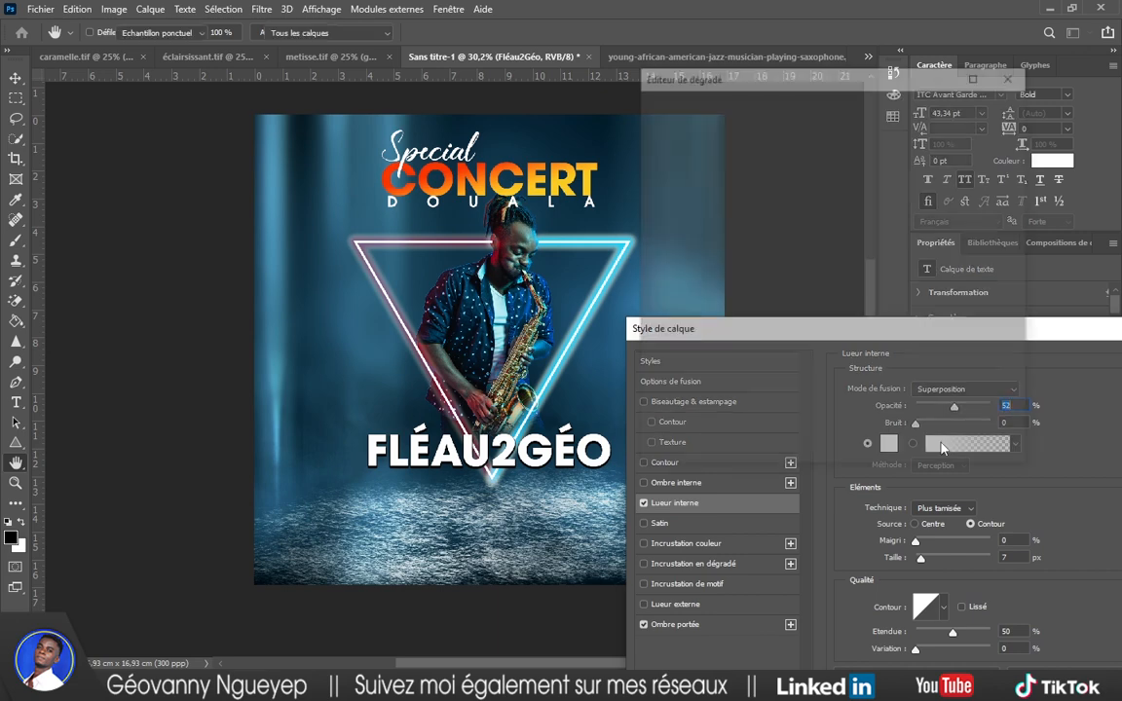
{"action": "left_click", "coordinate": [996, 141]}
{"action": "left_click", "coordinate": [890, 444]}
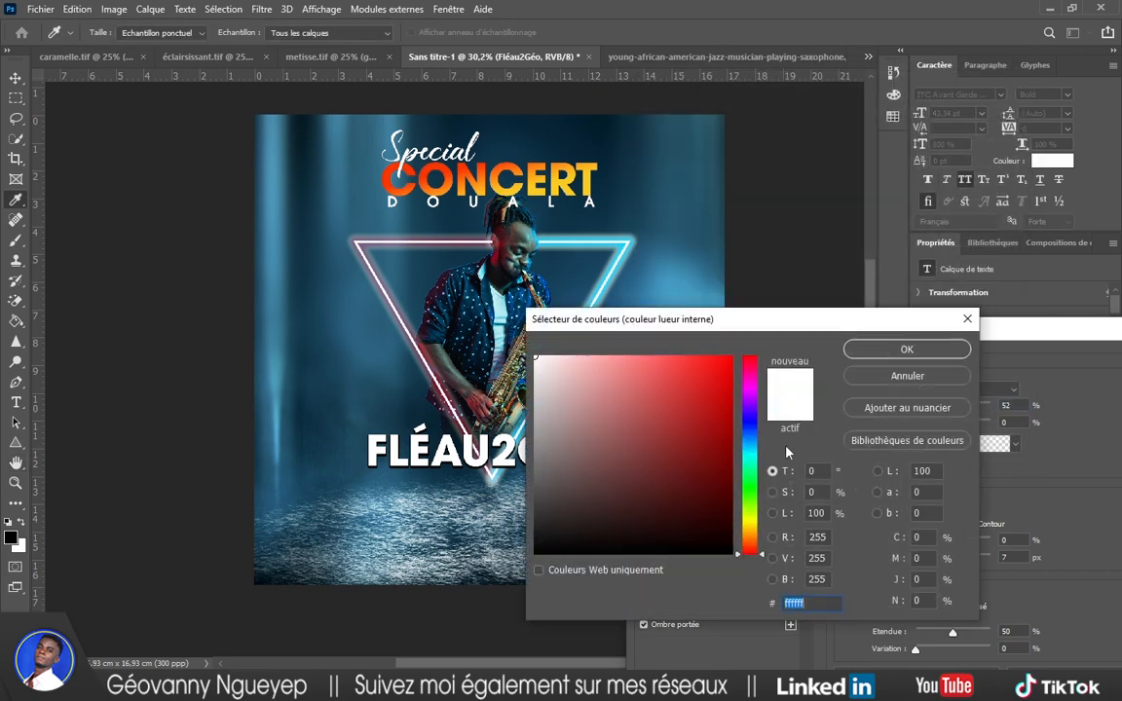
{"action": "left_click_drag", "start_coordinate": [751, 460], "coordinate": [750, 454]}
{"action": "left_click", "coordinate": [721, 399]}
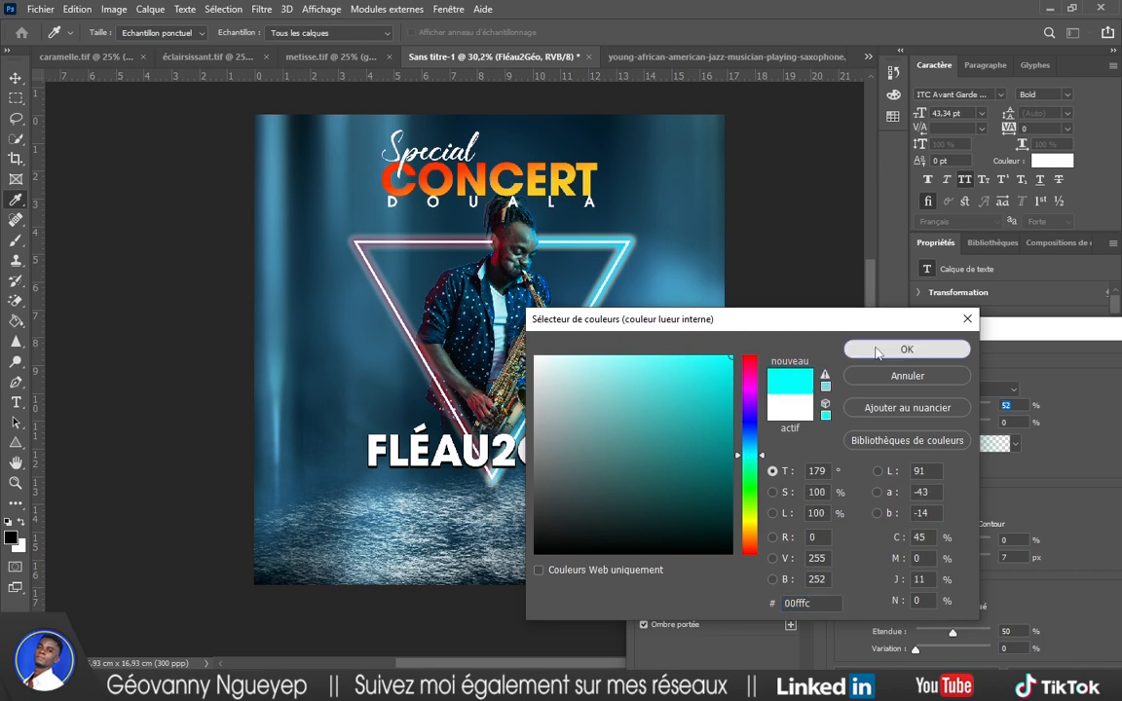
{"action": "left_click", "coordinate": [906, 351]}
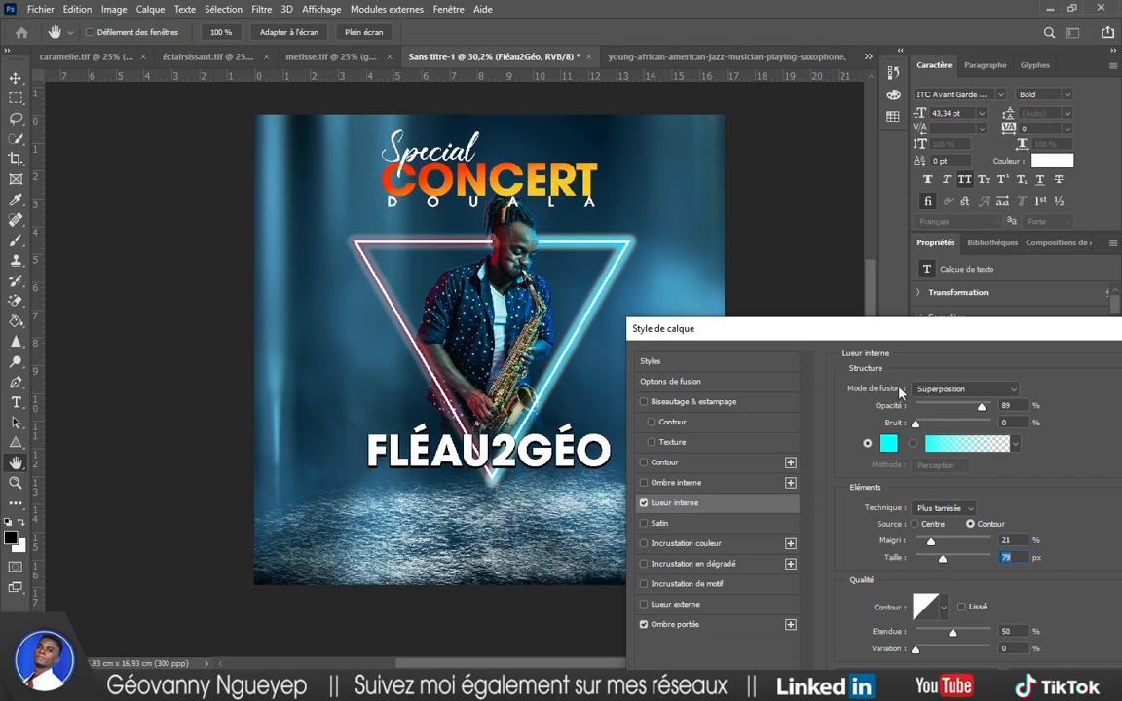
{"action": "left_click_drag", "start_coordinate": [884, 329], "coordinate": [711, 203]}
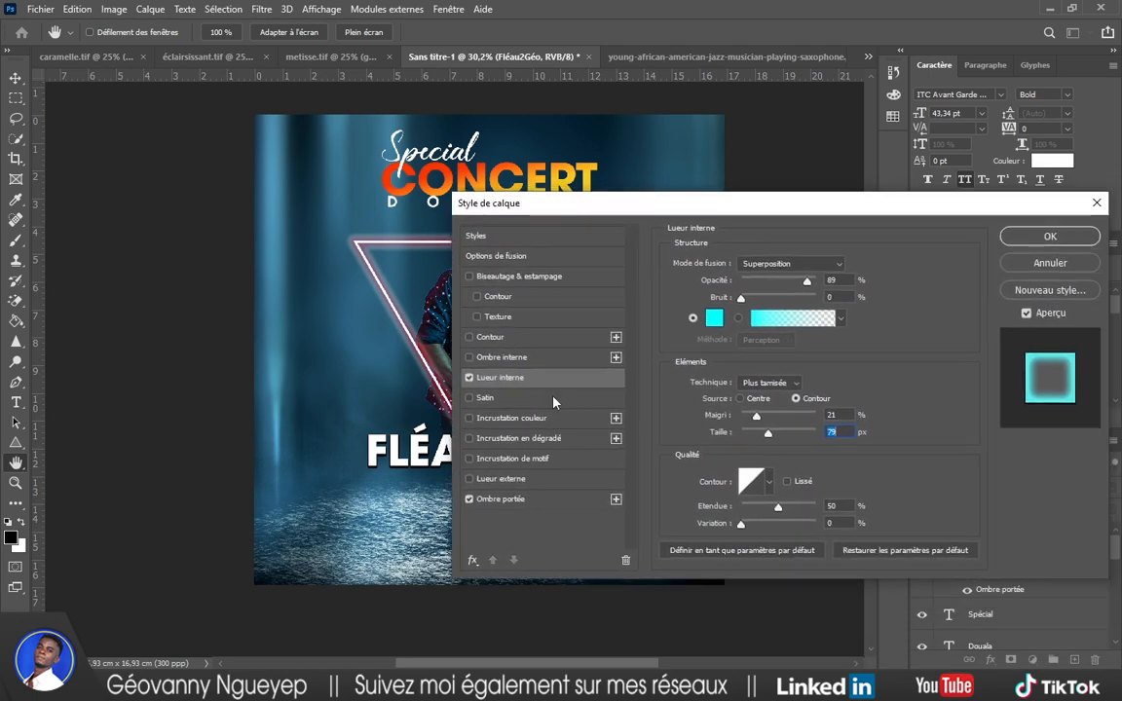
{"action": "left_click", "coordinate": [470, 502]}
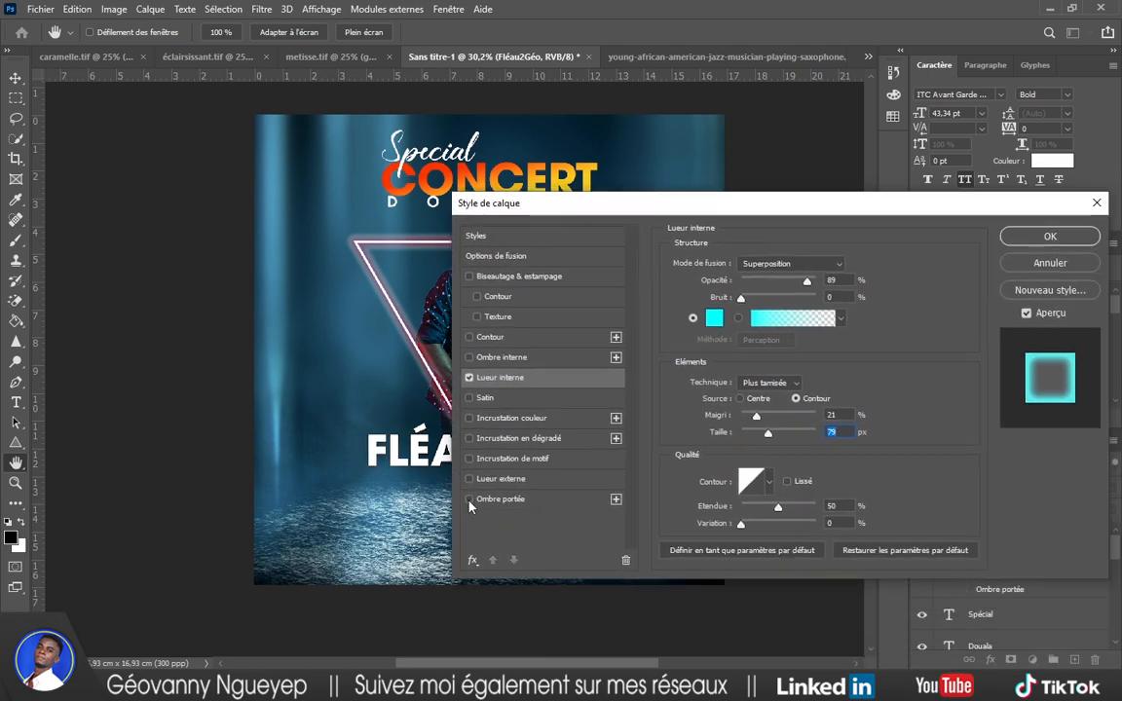
{"action": "left_click", "coordinate": [831, 266]}
{"action": "left_click", "coordinate": [779, 284]}
{"action": "left_click", "coordinate": [826, 268]}
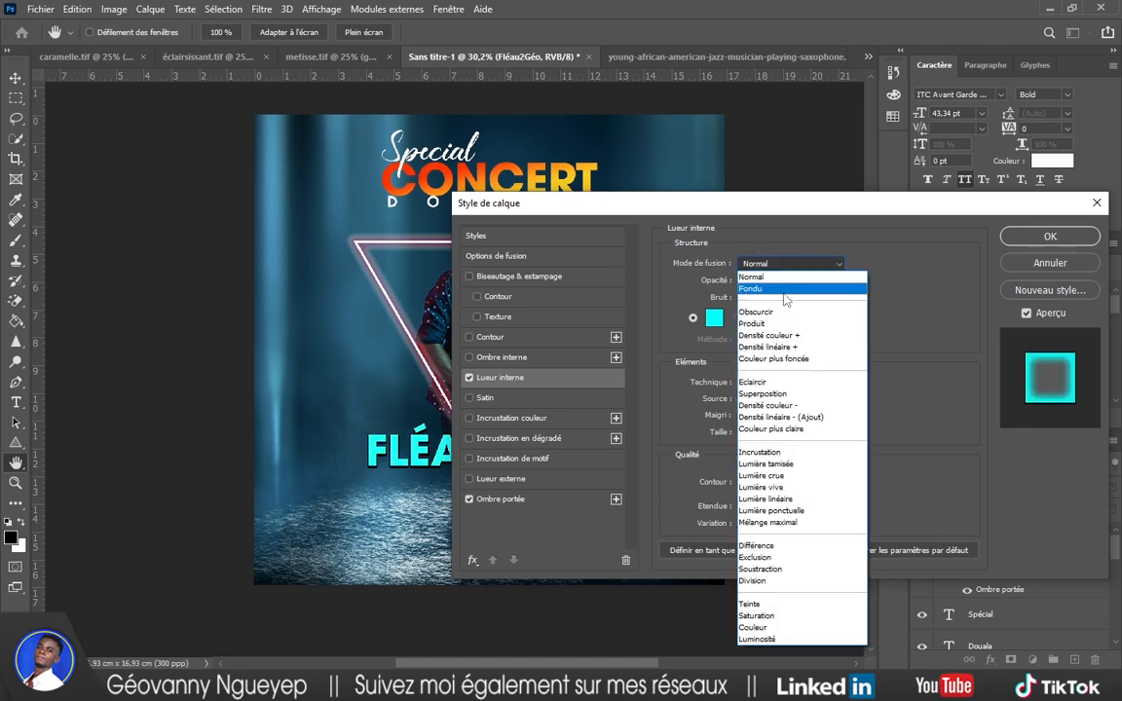
{"action": "left_click", "coordinate": [804, 288]}
{"action": "left_click", "coordinate": [840, 268]}
{"action": "left_click", "coordinate": [770, 288]}
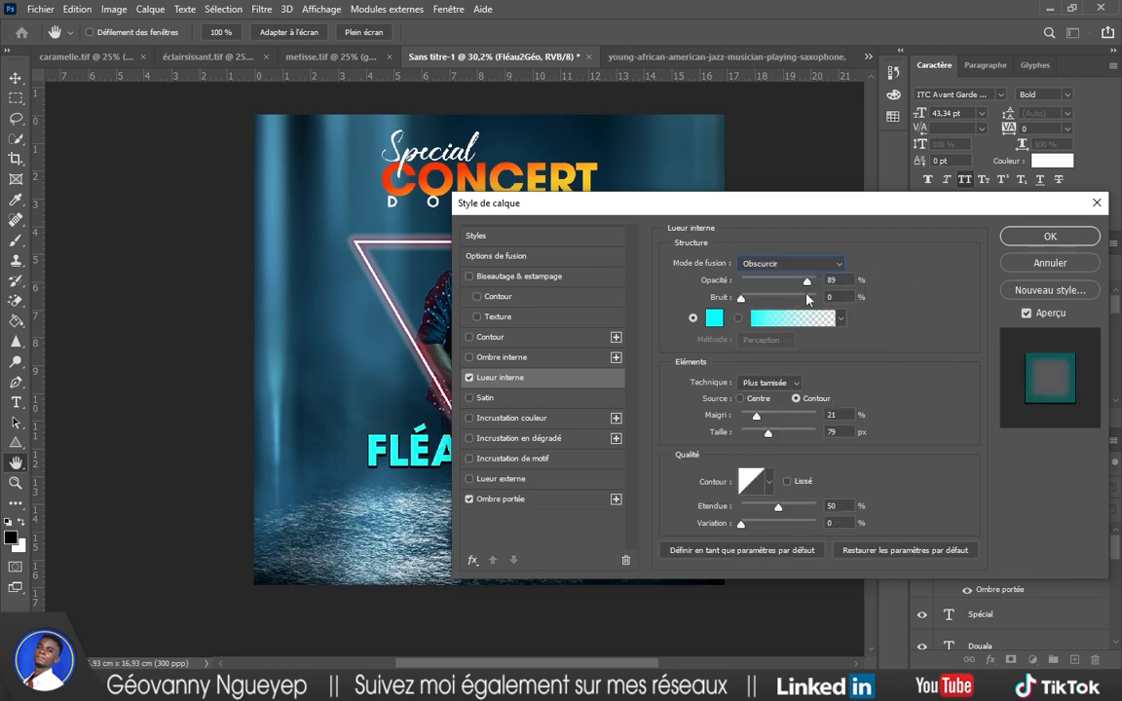
{"action": "left_click", "coordinate": [823, 264]}
{"action": "left_click", "coordinate": [775, 382]}
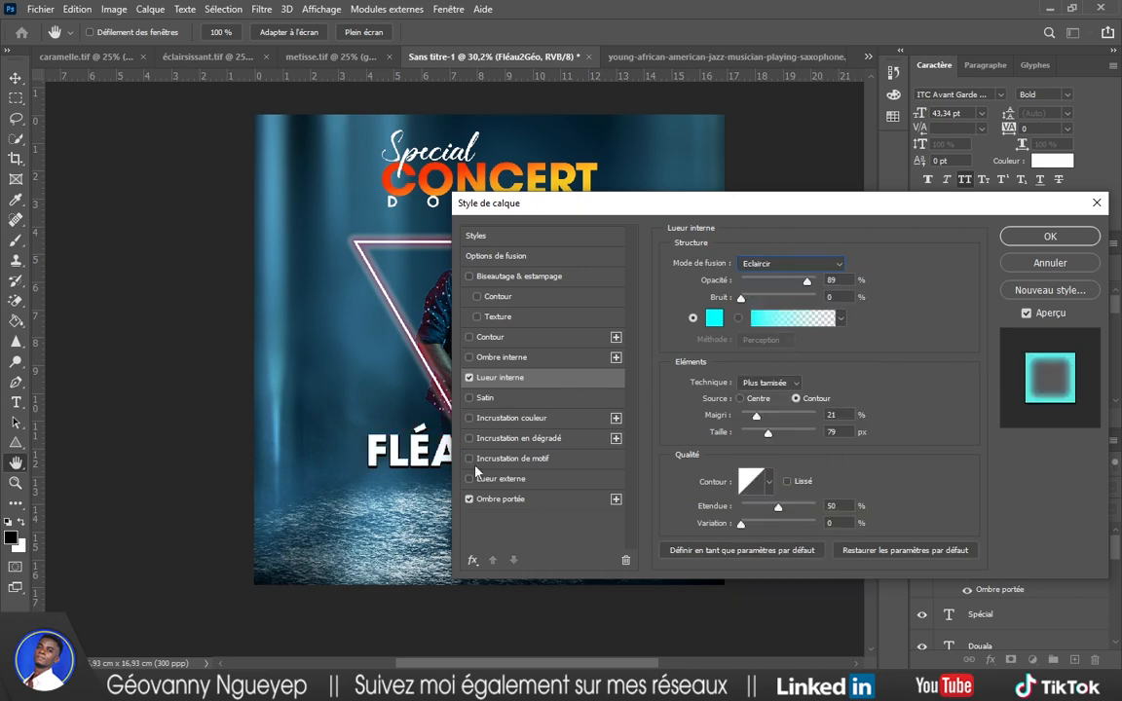
{"action": "left_click", "coordinate": [468, 499]}
{"action": "left_click", "coordinate": [468, 377]}
{"action": "left_click", "coordinate": [1051, 264]}
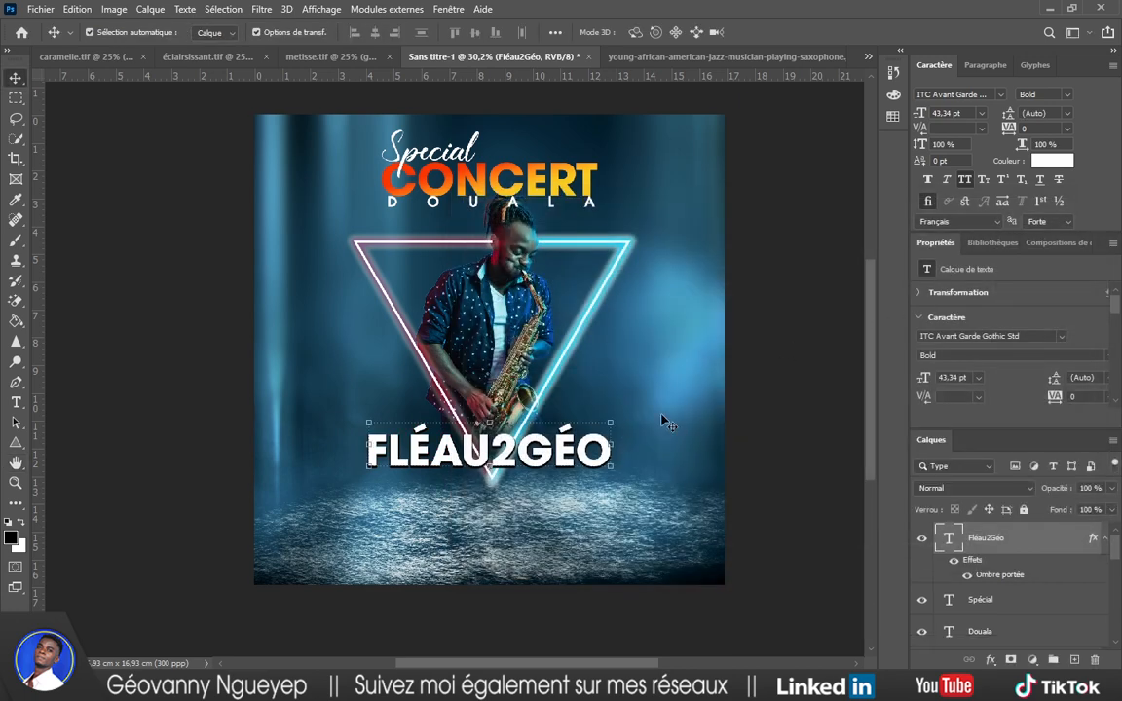
{"action": "scroll", "coordinate": [782, 331], "scroll_direction": "up", "scroll_amount": 2}
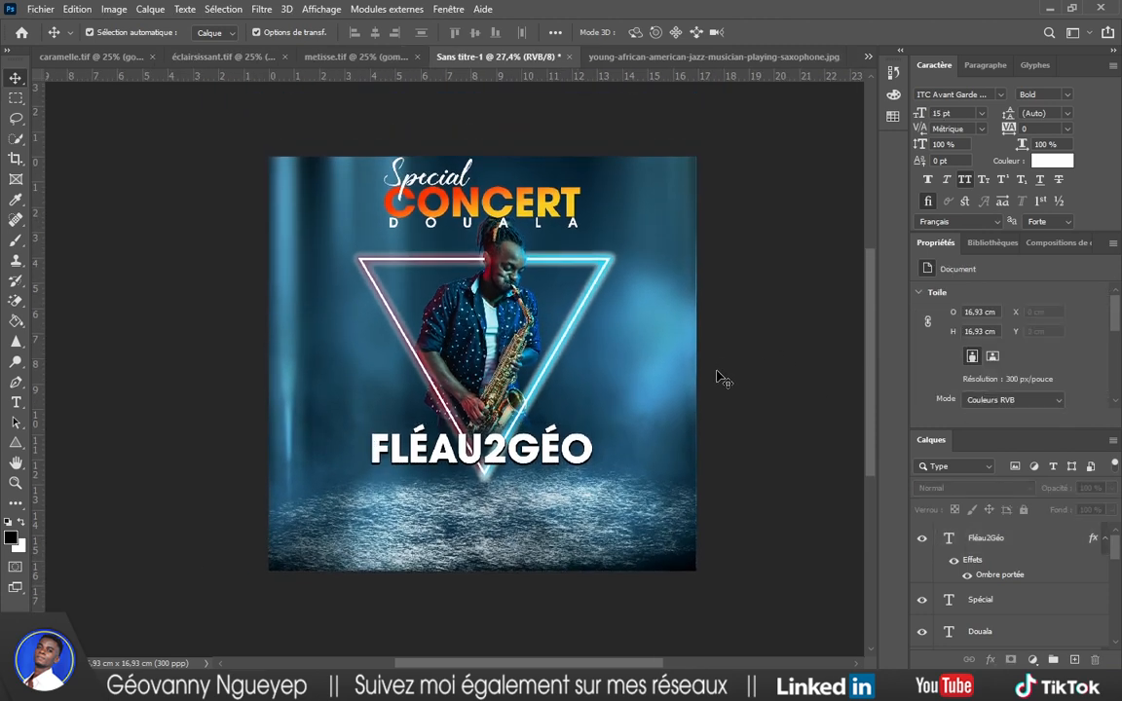
Minimize the notes and drag the Canal Olympia Bessengue logo from ressources onto the poster.
{"action": "scroll", "coordinate": [646, 417], "scroll_direction": "up", "scroll_amount": 1}
{"action": "left_click", "coordinate": [616, 687]}
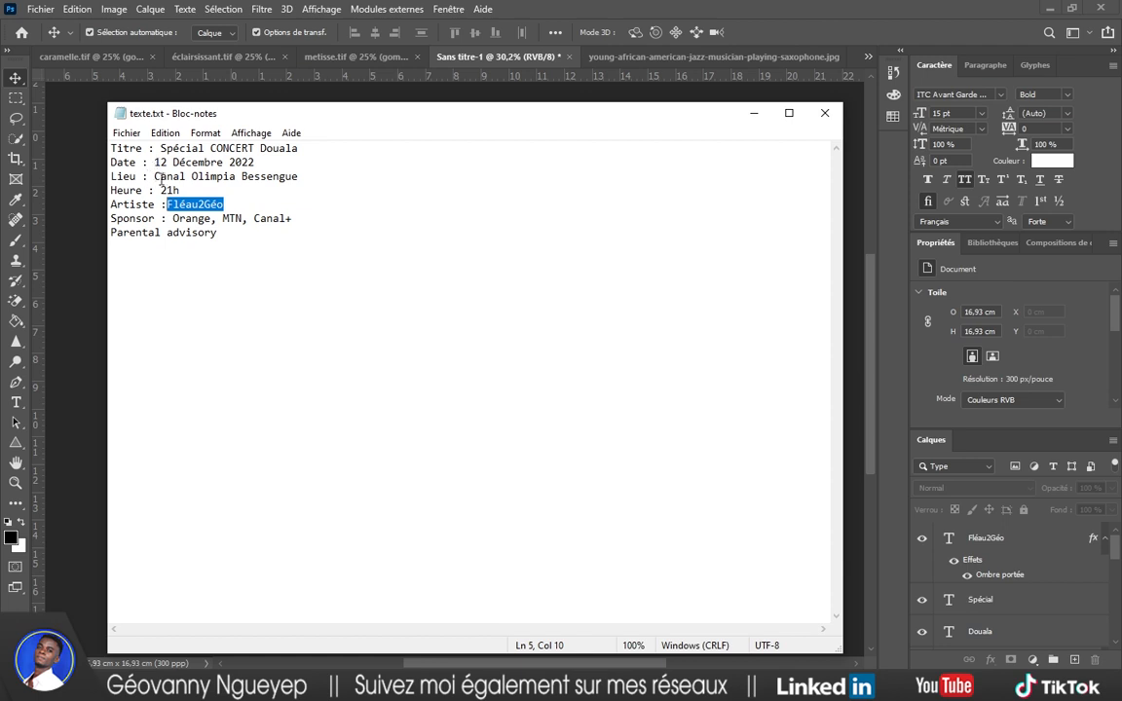
{"action": "left_click", "coordinate": [750, 115]}
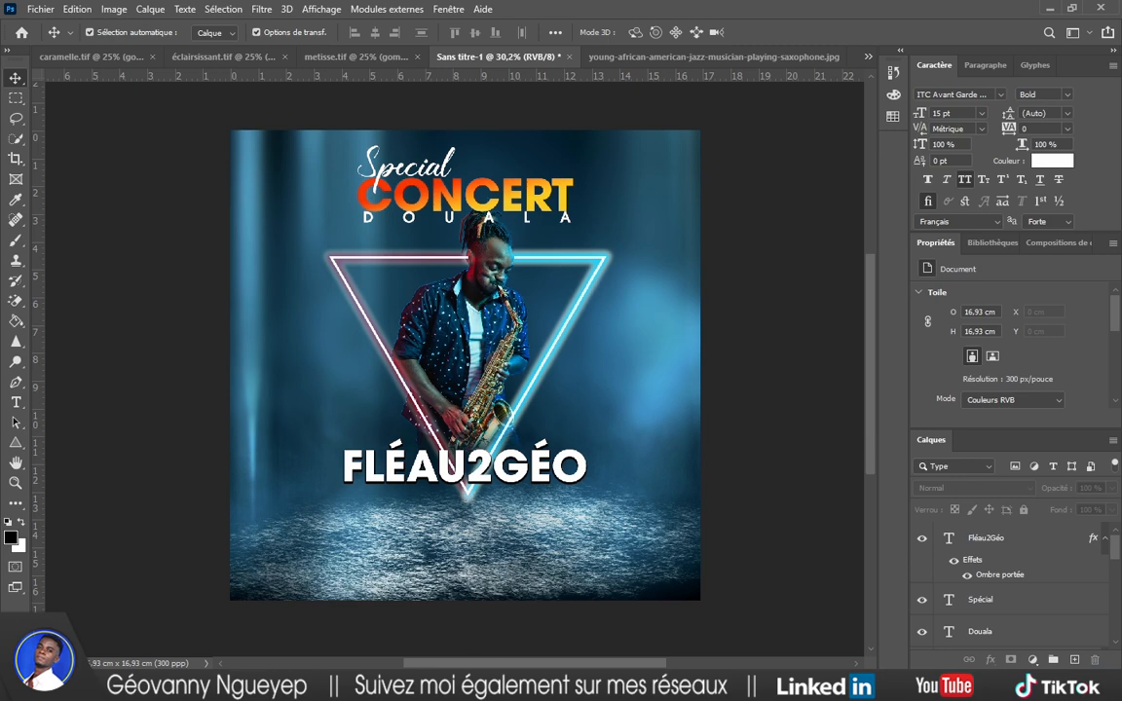
{"action": "mouse_move", "coordinate": [551, 685]}
{"action": "left_click", "coordinate": [556, 609]}
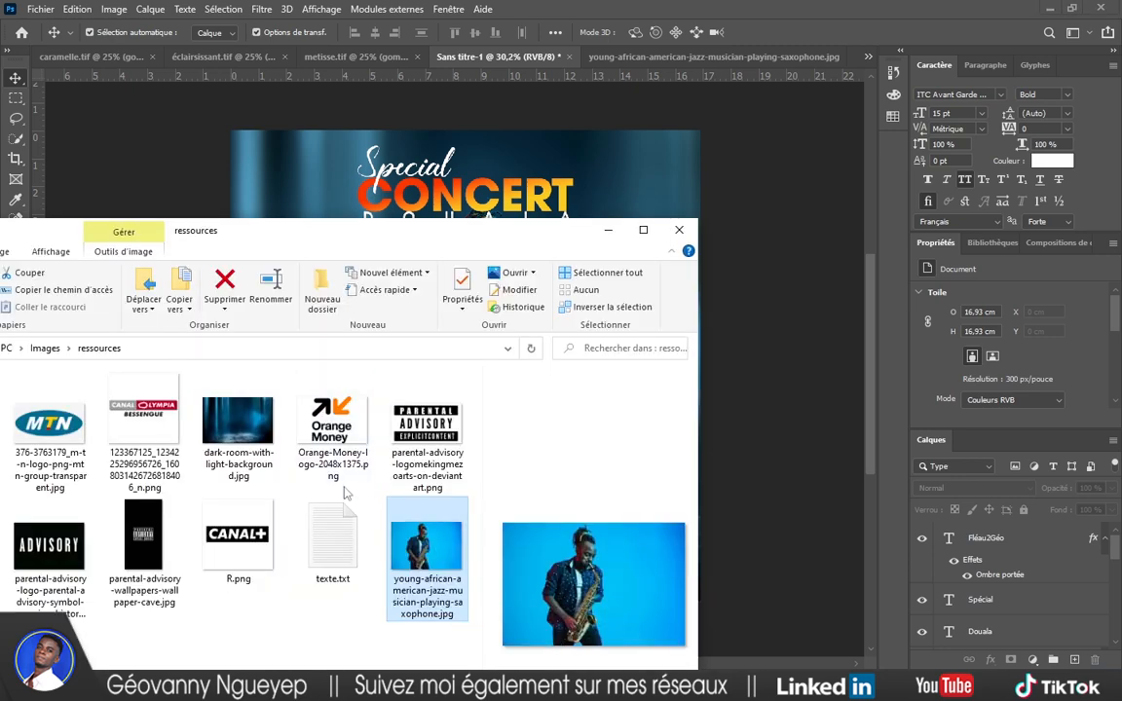
{"action": "left_click_drag", "start_coordinate": [251, 232], "coordinate": [437, 246]}
{"action": "left_click_drag", "start_coordinate": [330, 431], "coordinate": [506, 313]}
{"action": "left_click", "coordinate": [904, 32]}
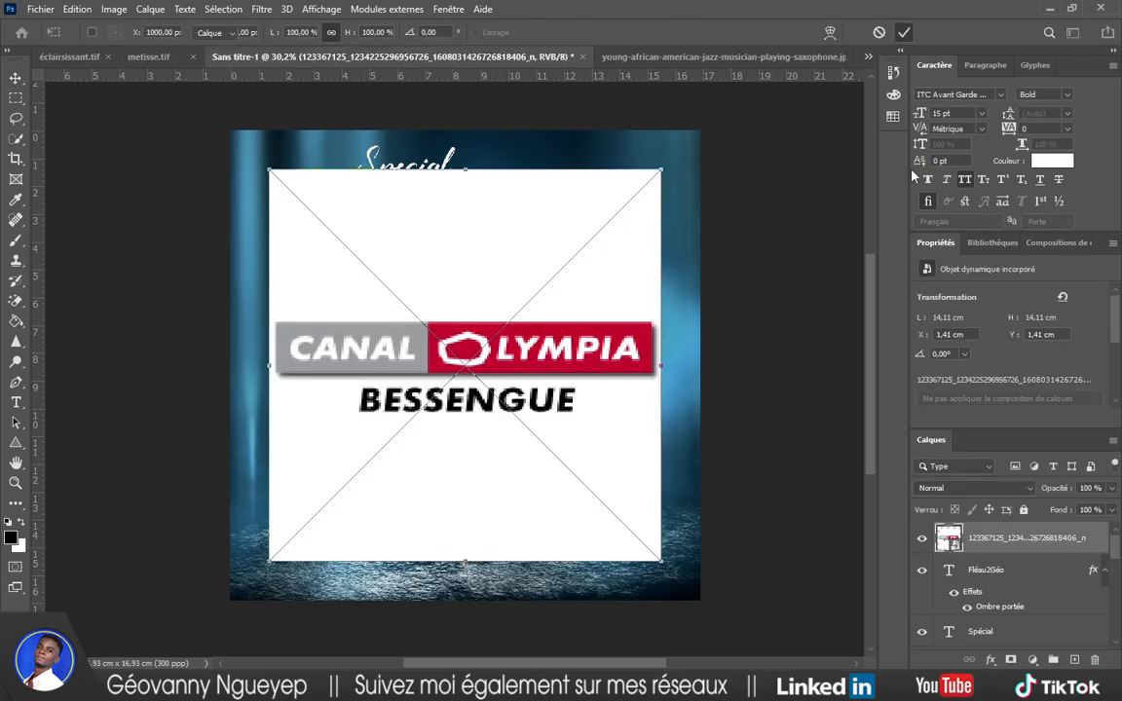
Crop the Canal Olympia smart object's source image to the logo banner, then save and close it.
{"action": "double_click", "coordinate": [954, 545]}
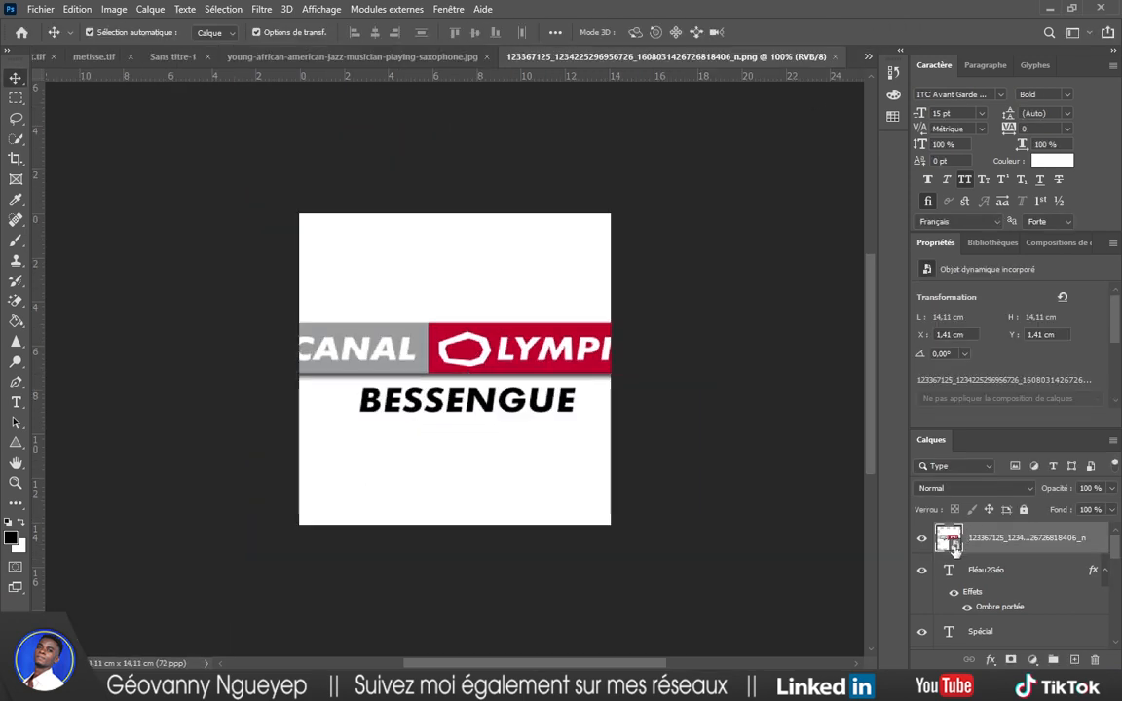
{"action": "left_click", "coordinate": [15, 158]}
{"action": "left_click_drag", "start_coordinate": [448, 523], "coordinate": [465, 472]}
{"action": "left_click_drag", "start_coordinate": [454, 272], "coordinate": [459, 330]}
{"action": "left_click", "coordinate": [884, 33]}
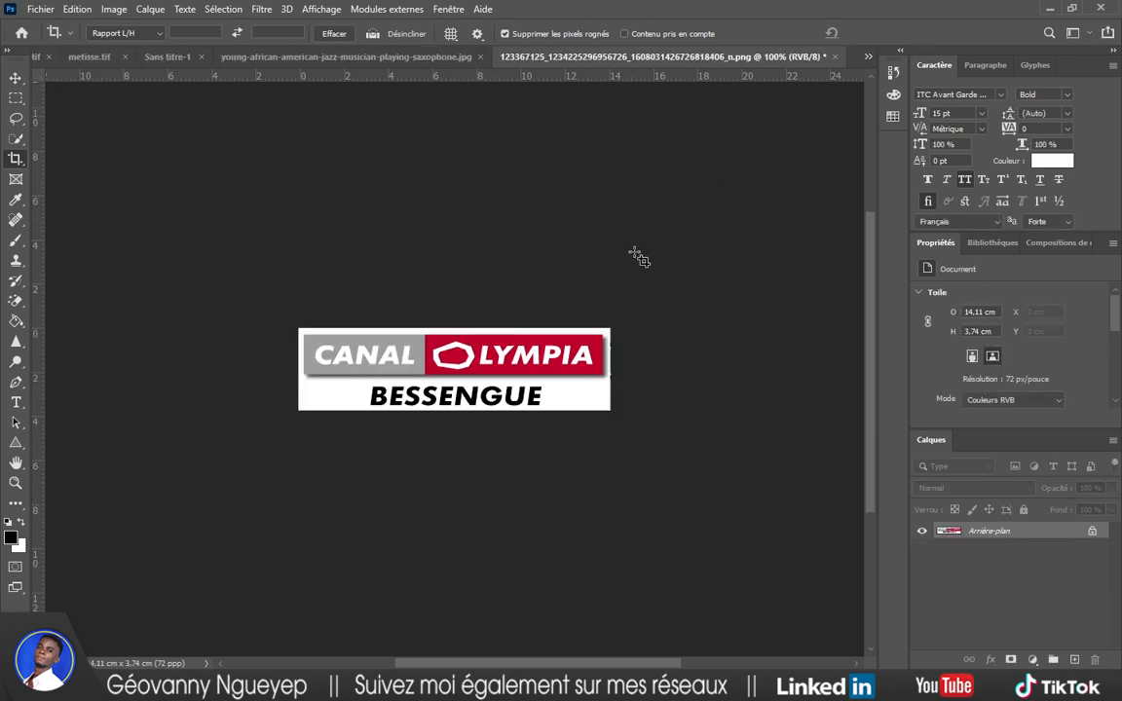
{"action": "key", "text": "ctrl+s"}
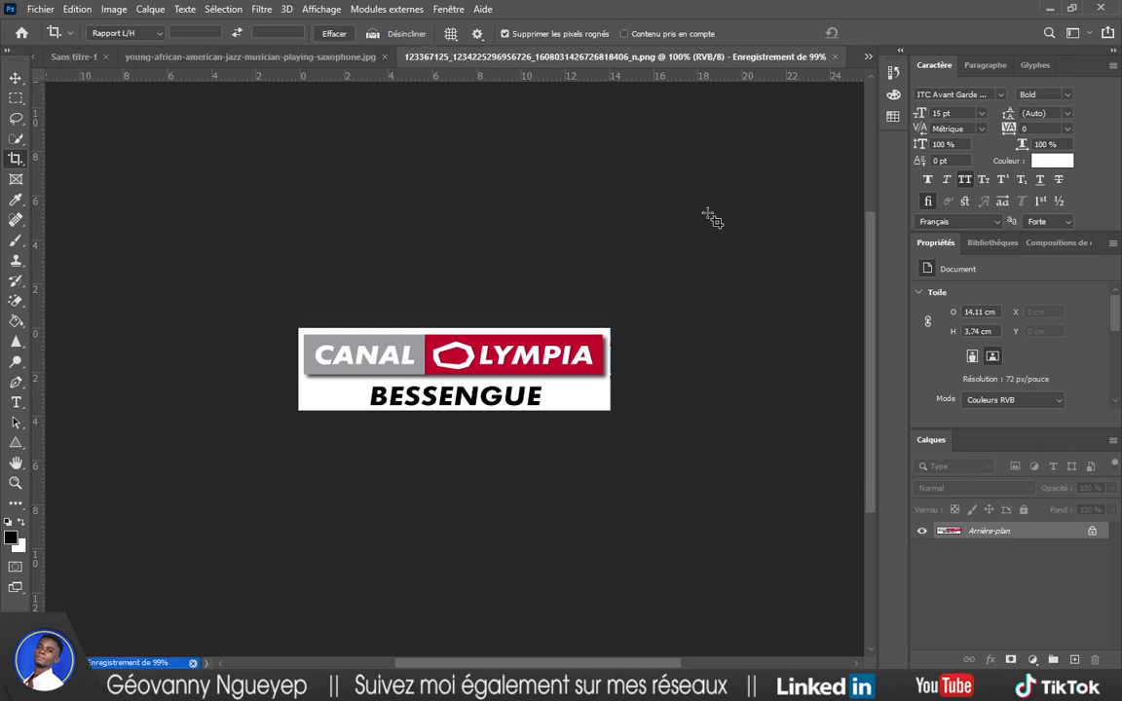
{"action": "left_click", "coordinate": [752, 56]}
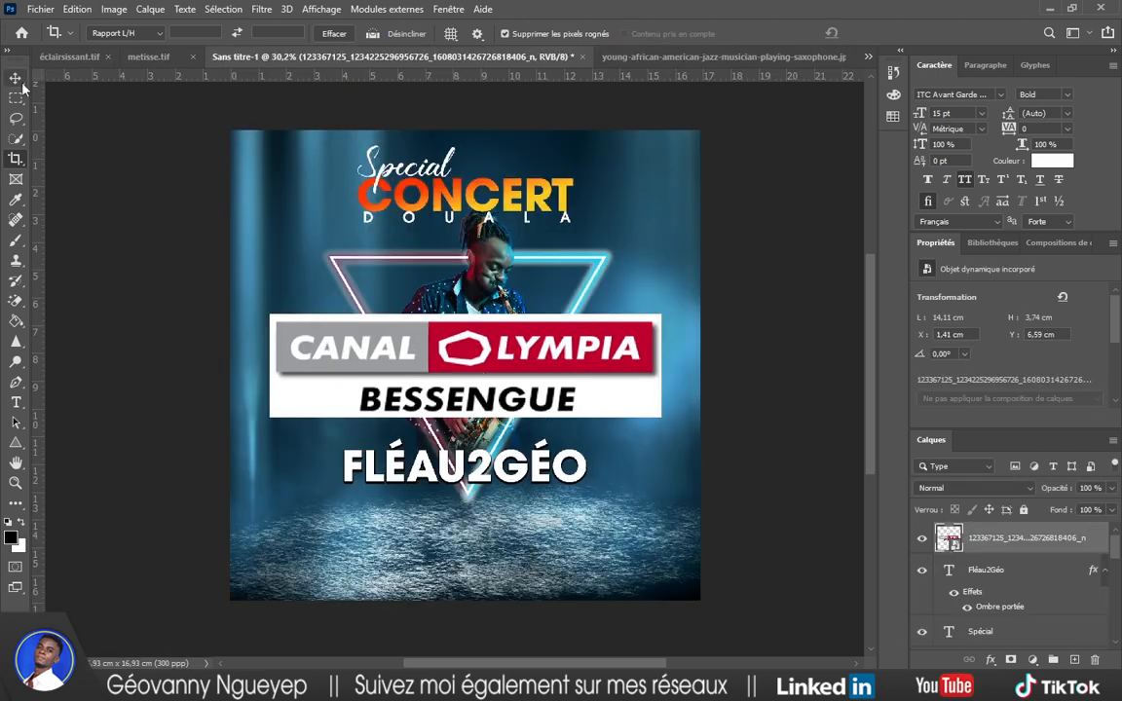
Shrink the Canal Olympia logo to 4.28 × 1.13 cm at bottom left and reopen the notes.
{"action": "left_click", "coordinate": [16, 78]}
{"action": "left_click_drag", "start_coordinate": [663, 414], "coordinate": [337, 504]}
{"action": "left_click", "coordinate": [902, 36]}
{"action": "scroll", "coordinate": [738, 474], "scroll_direction": "down", "scroll_amount": 1}
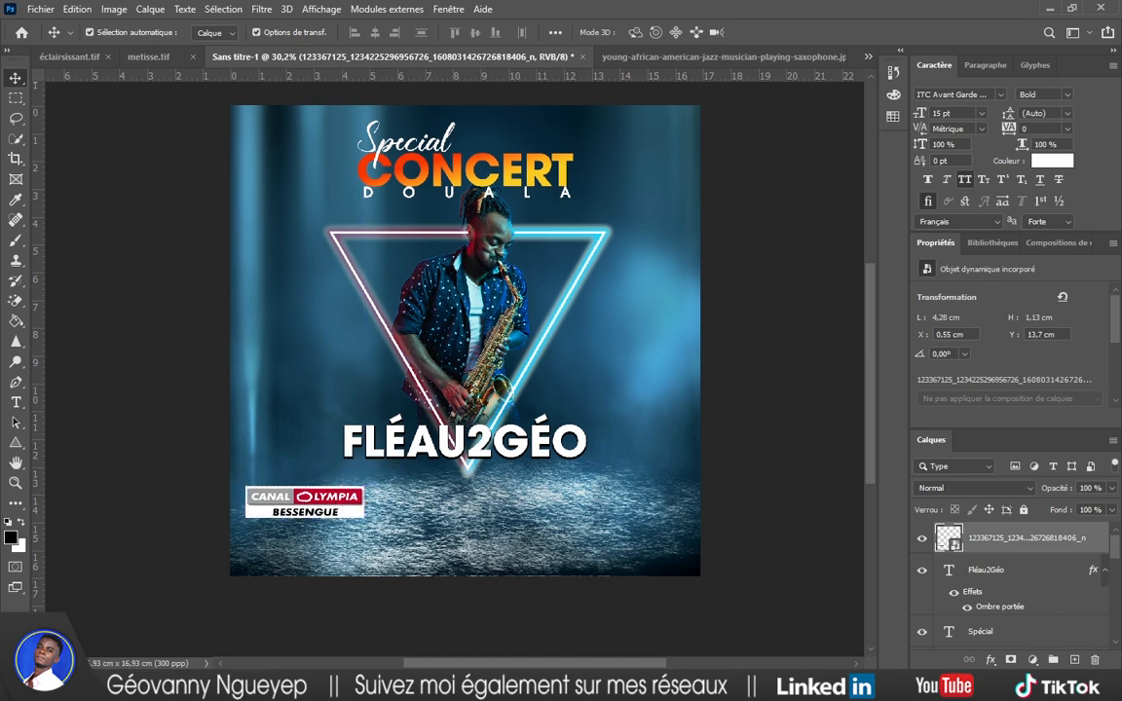
{"action": "mouse_move", "coordinate": [582, 687]}
{"action": "left_click", "coordinate": [582, 614]}
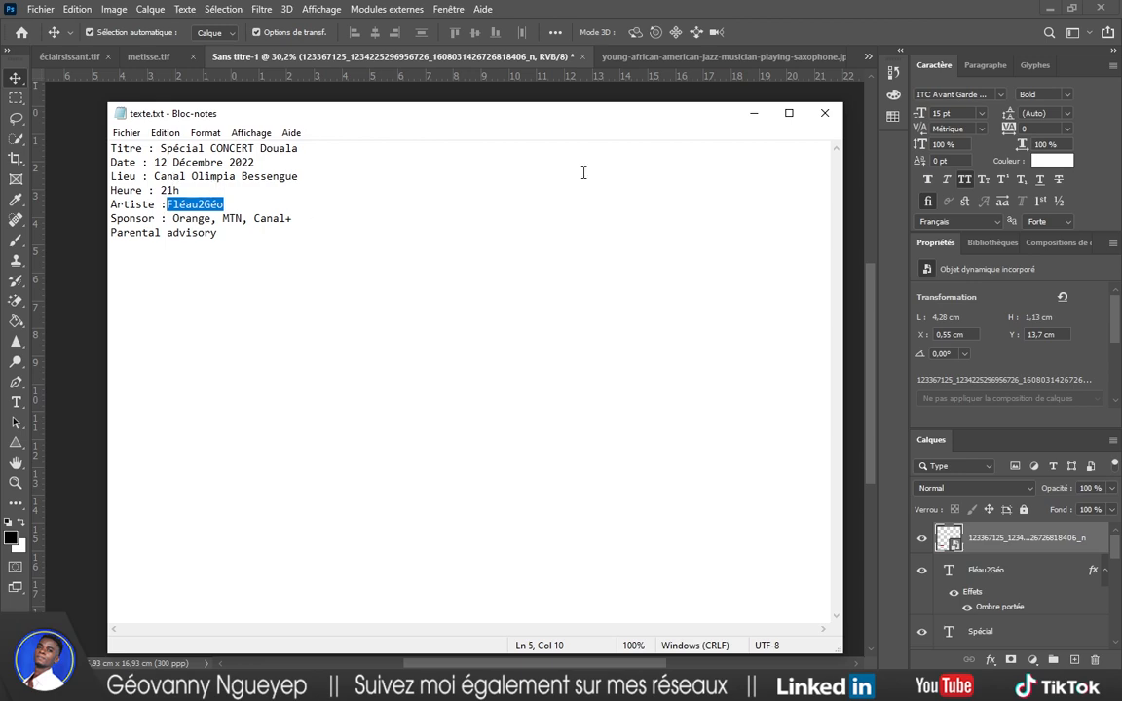
Drag the Orange Money, MTN and Parental Advisory images from ressources onto the poster.
{"action": "left_click", "coordinate": [754, 115]}
{"action": "mouse_move", "coordinate": [513, 687]}
{"action": "left_click", "coordinate": [516, 589]}
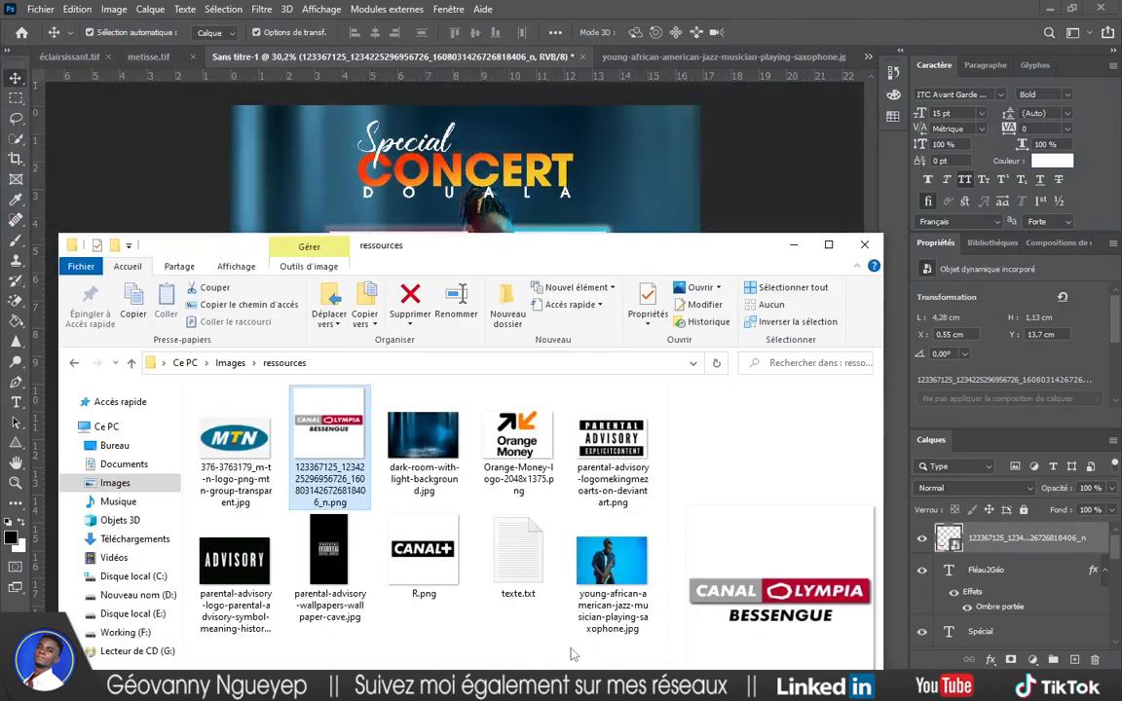
{"action": "left_click", "coordinate": [518, 443]}
{"action": "left_click", "coordinate": [234, 443], "text": "ctrl"}
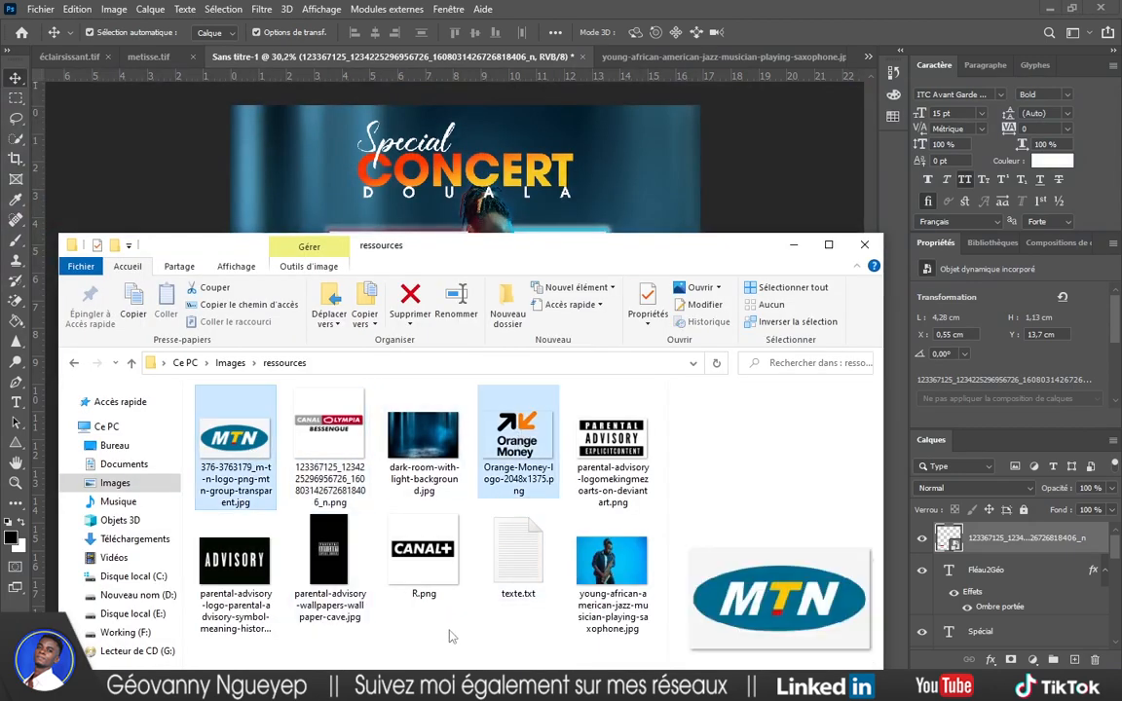
{"action": "left_click", "coordinate": [620, 445], "text": "ctrl"}
{"action": "left_click_drag", "start_coordinate": [540, 442], "coordinate": [557, 207]}
{"action": "key", "text": "Return"}
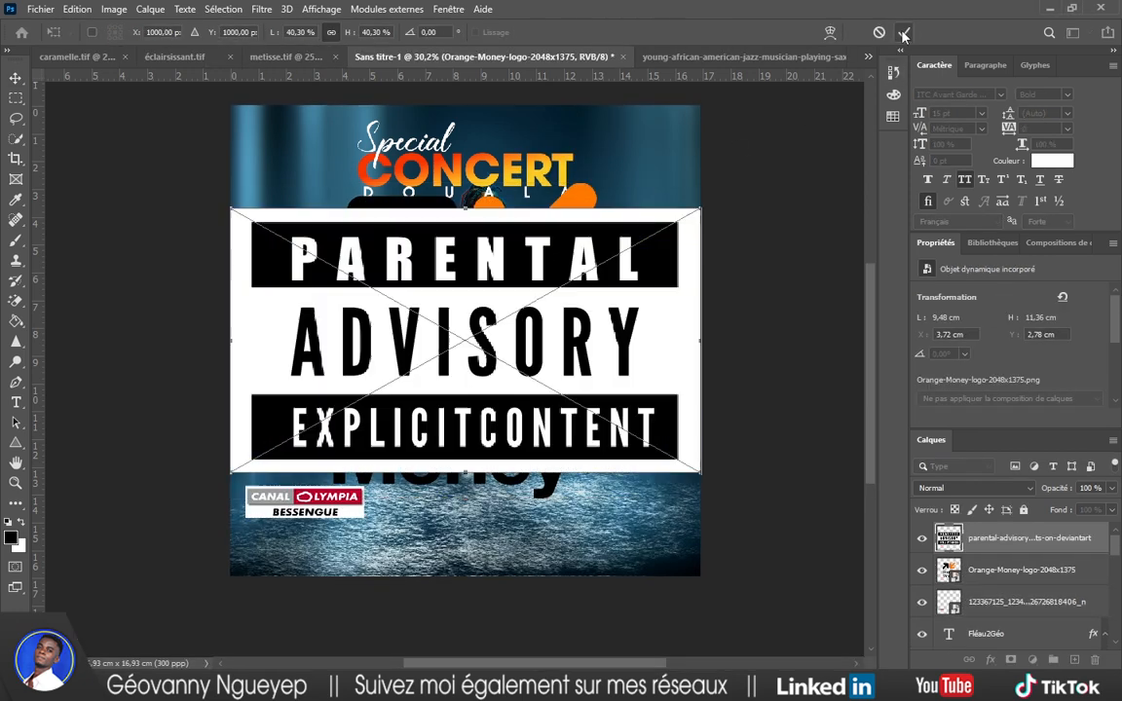
Shrink the MTN logo toward the bottom and scale down the Parental Advisory image.
{"action": "left_click", "coordinate": [904, 34]}
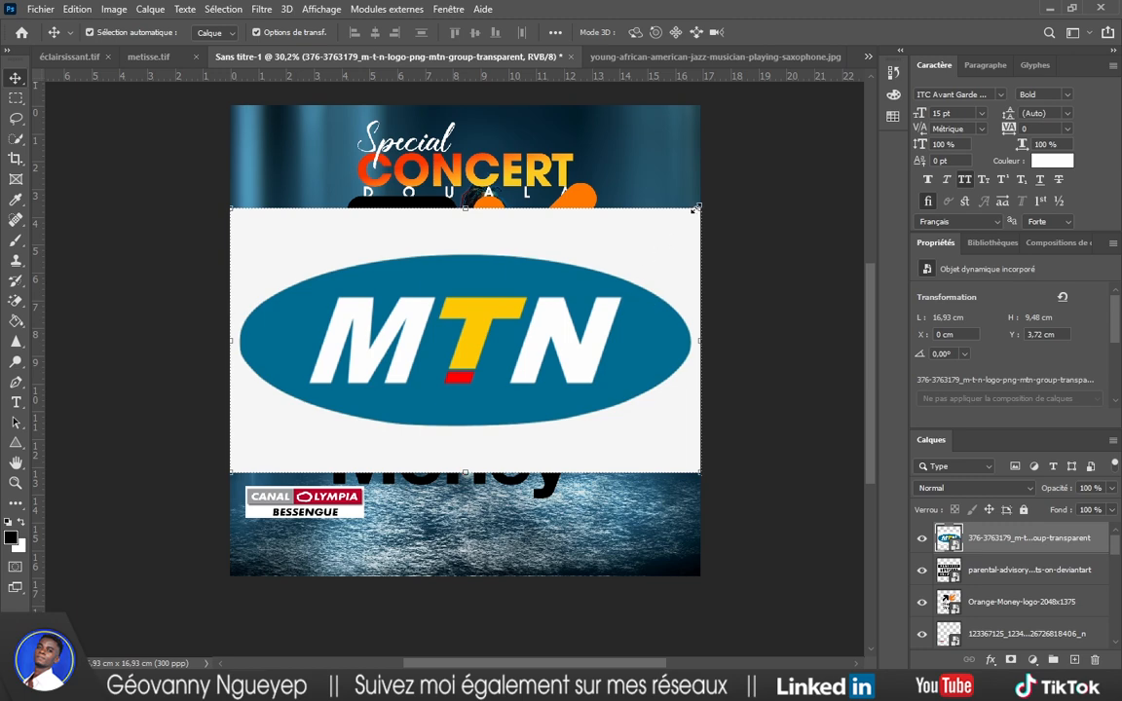
{"action": "left_click_drag", "start_coordinate": [696, 207], "coordinate": [524, 541]}
{"action": "key", "text": "Return"}
{"action": "left_click", "coordinate": [651, 323]}
{"action": "left_click_drag", "start_coordinate": [700, 209], "coordinate": [331, 418]}
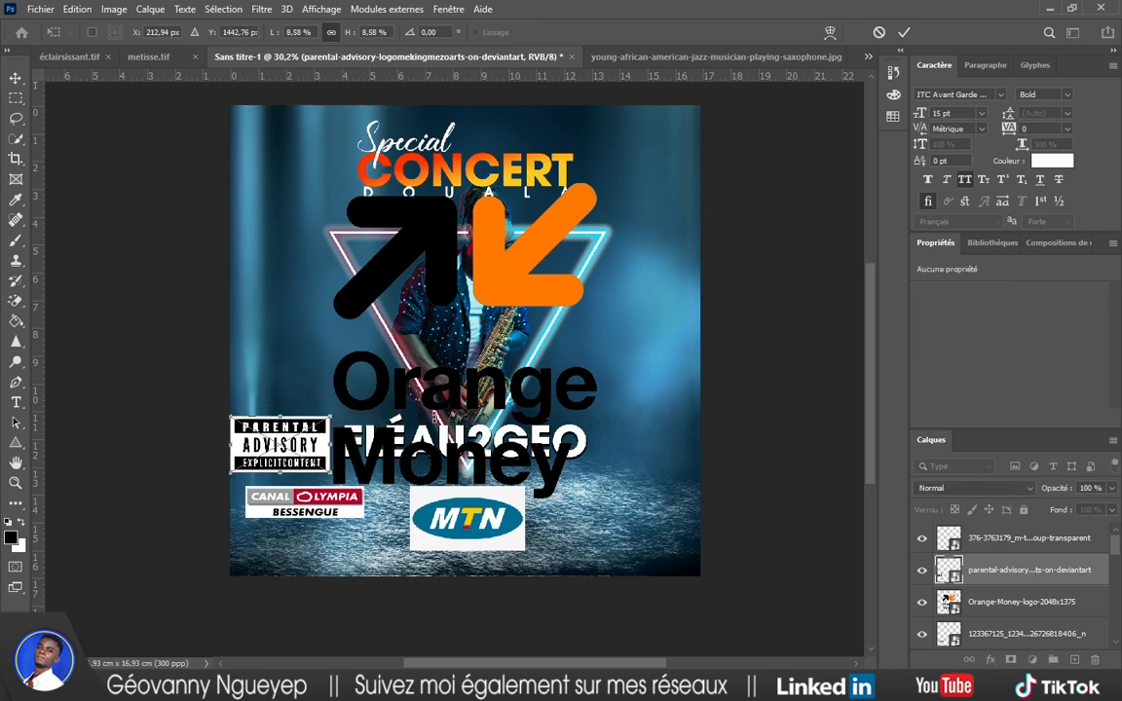
{"action": "key", "text": "Return"}
Shrink Orange Money to the bottom left, shift MTN right, and open MTN's source image.
{"action": "left_click", "coordinate": [591, 220]}
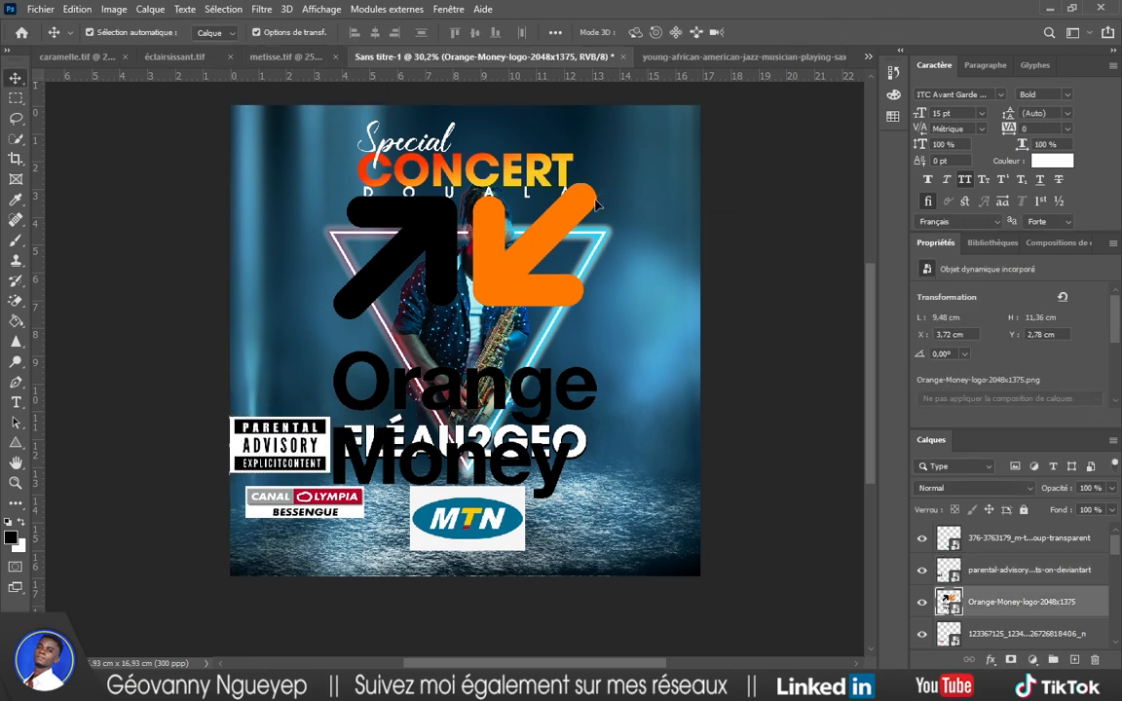
{"action": "key", "text": "ctrl+t"}
{"action": "left_click_drag", "start_coordinate": [635, 162], "coordinate": [358, 428]}
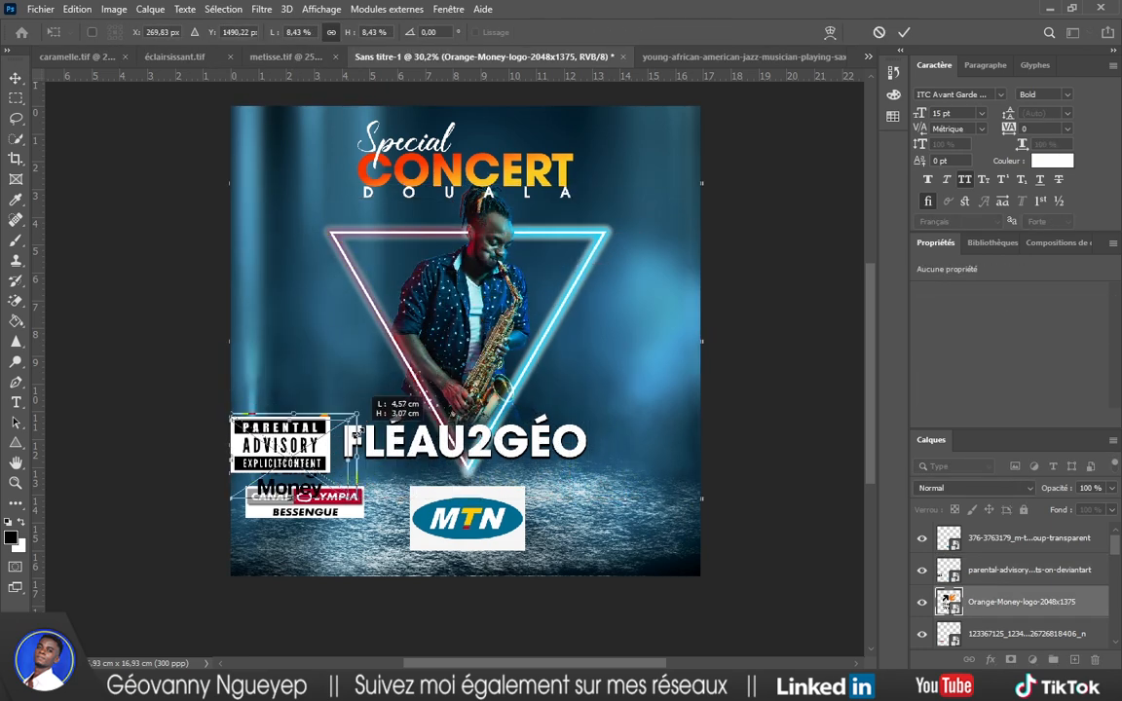
{"action": "key", "text": "Return"}
{"action": "left_click_drag", "start_coordinate": [502, 511], "coordinate": [591, 511]}
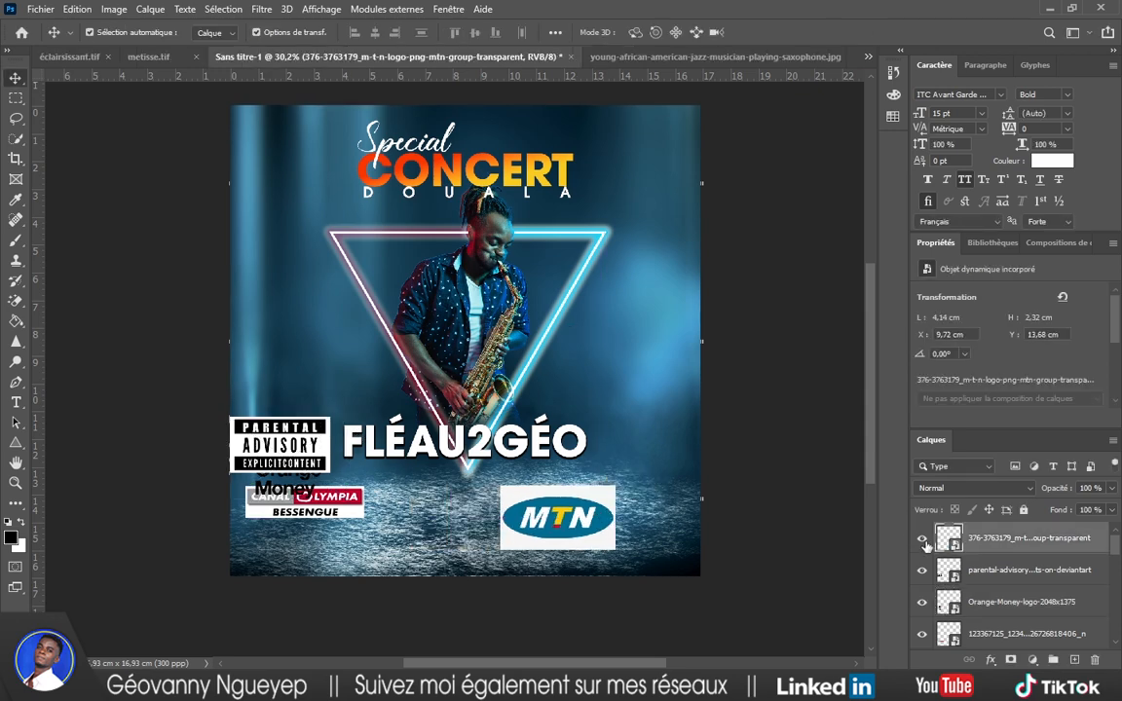
{"action": "double_click", "coordinate": [950, 538]}
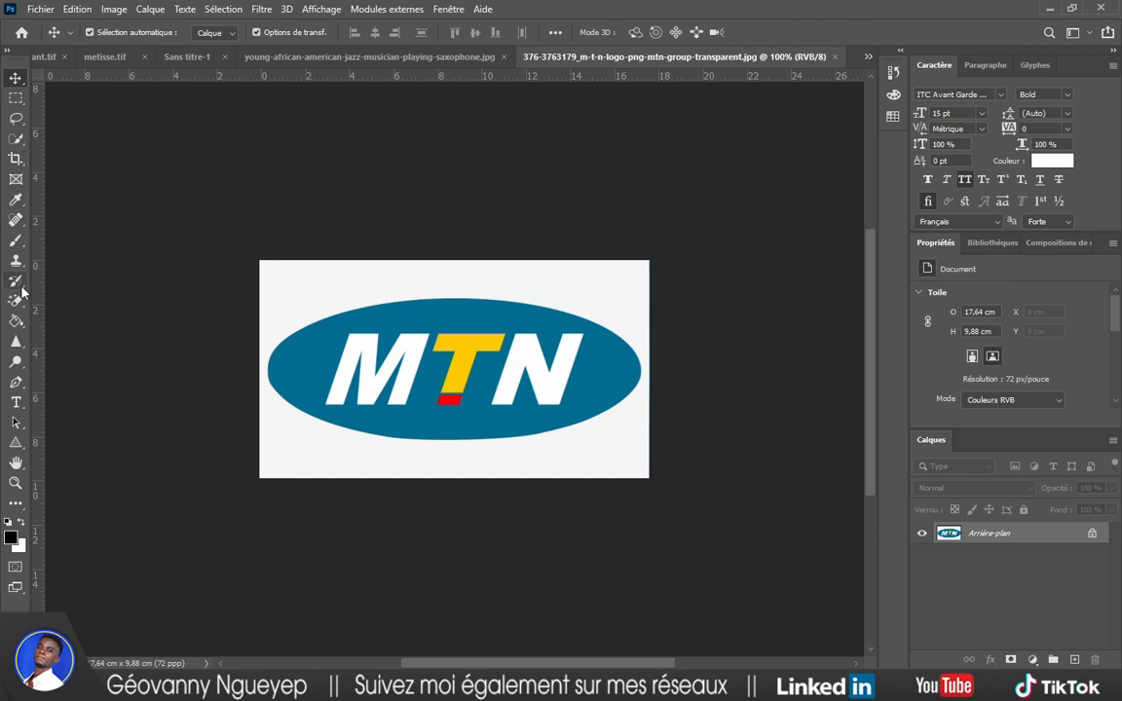
Erase the MTN logo's white background to transparency with the Magic Eraser and try saving.
{"action": "left_click", "coordinate": [14, 505]}
{"action": "left_click", "coordinate": [59, 503]}
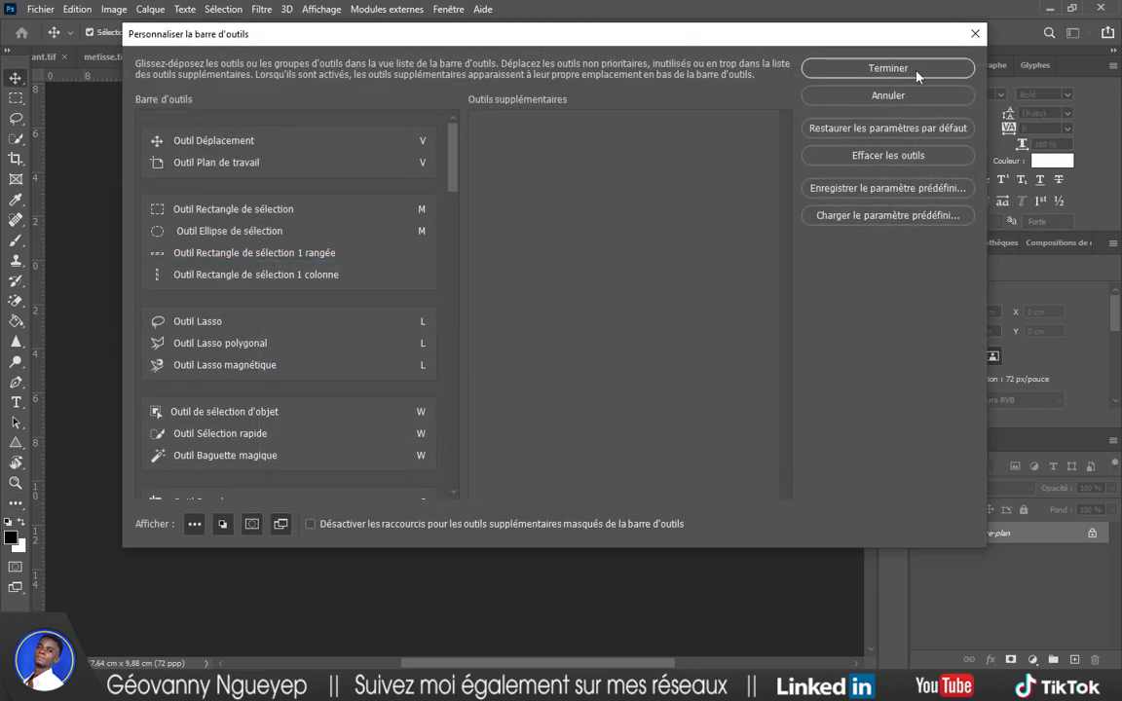
{"action": "left_click", "coordinate": [806, 66]}
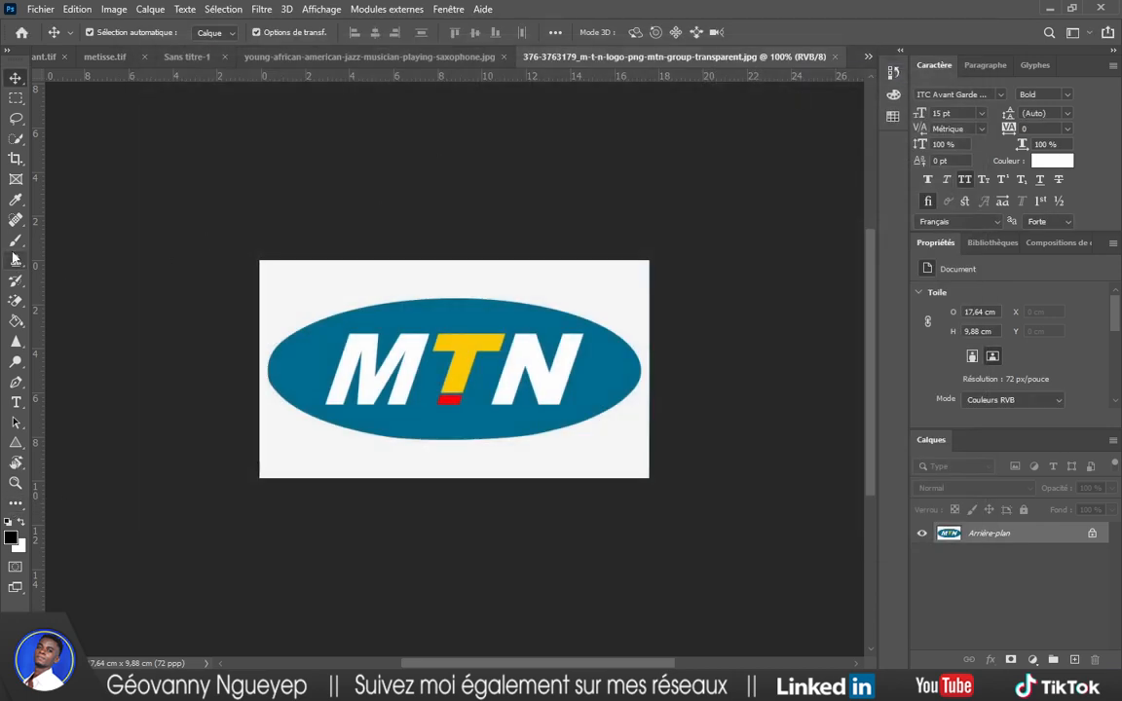
{"action": "left_click", "coordinate": [16, 302]}
{"action": "left_click", "coordinate": [297, 282]}
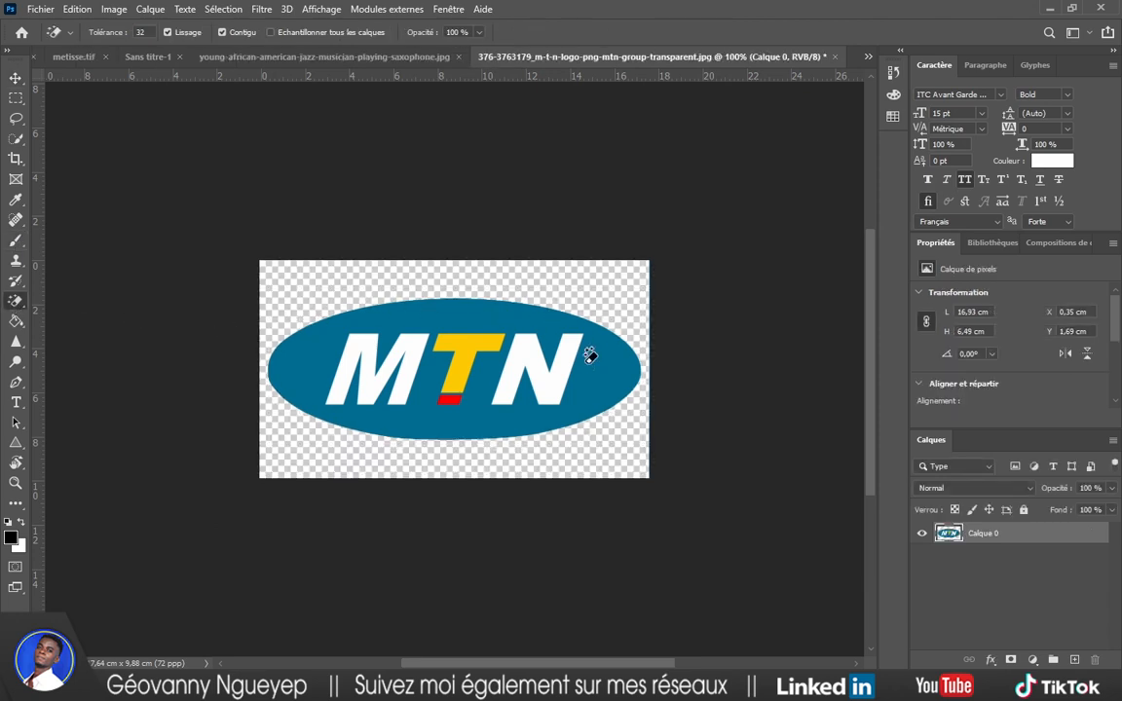
{"action": "key", "text": "ctrl+s"}
{"action": "left_click", "coordinate": [631, 308]}
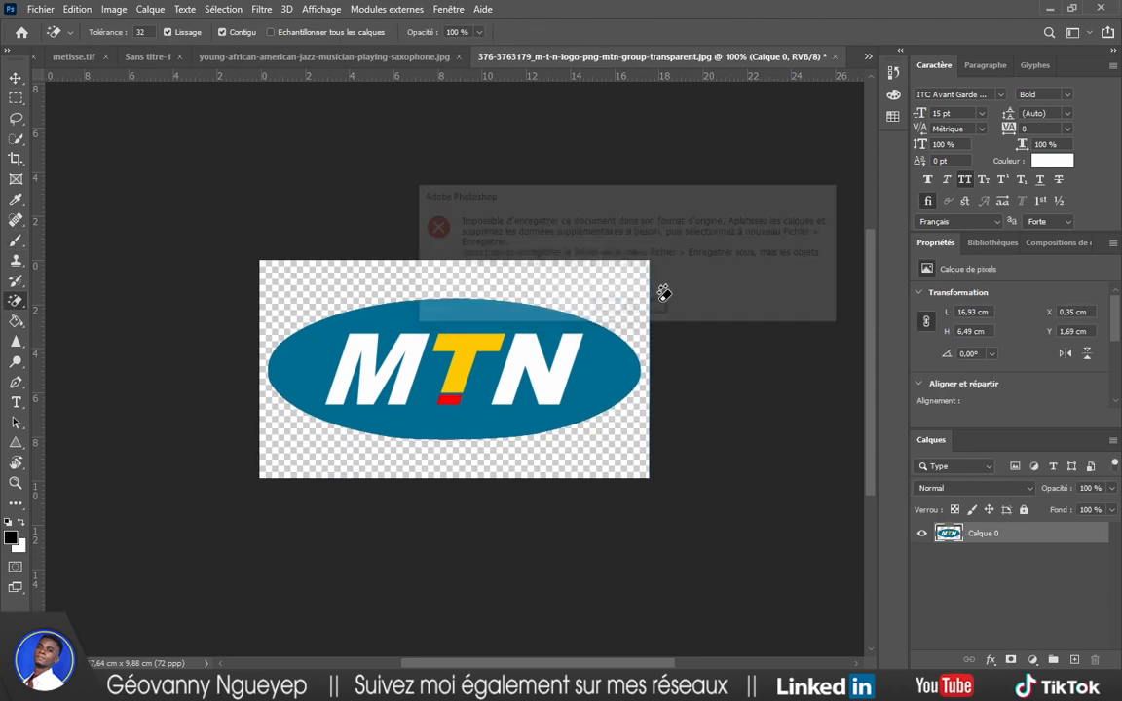
{"action": "key", "text": "ctrl+s"}
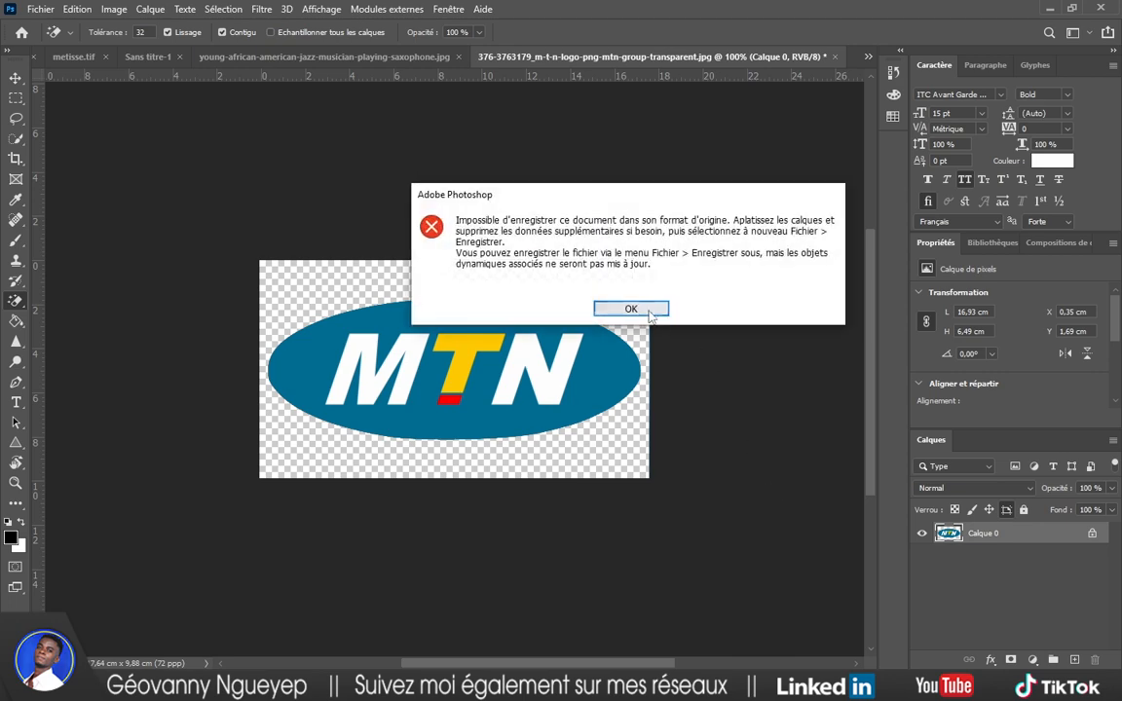
{"action": "key", "text": "Return"}
Convert the MTN logo layer into a smart object and drag it toward the poster document.
{"action": "right_click", "coordinate": [979, 533]}
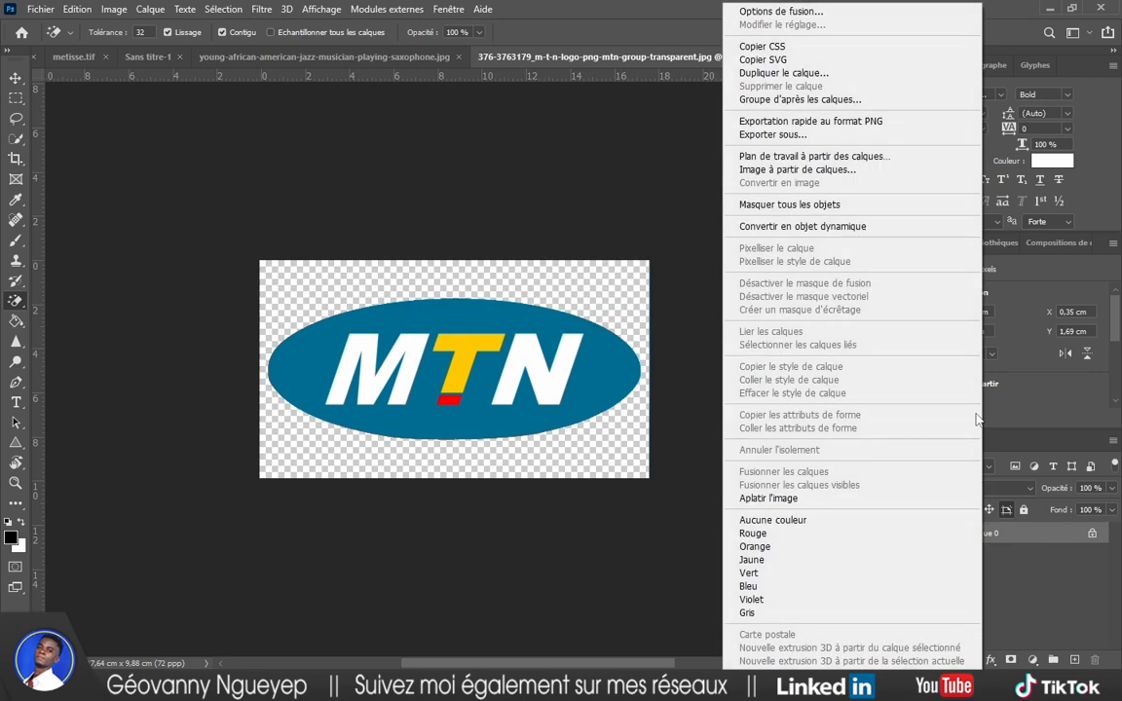
{"action": "left_click", "coordinate": [802, 226]}
{"action": "key", "text": "v"}
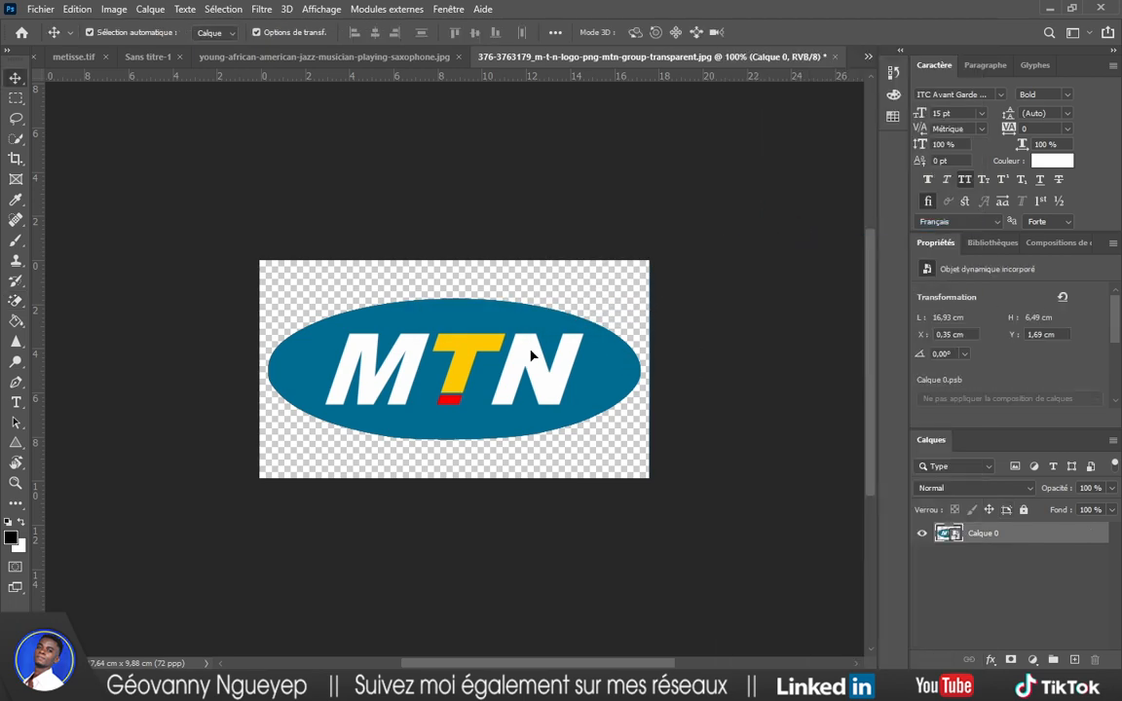
{"action": "left_click_drag", "start_coordinate": [476, 313], "coordinate": [433, 129]}
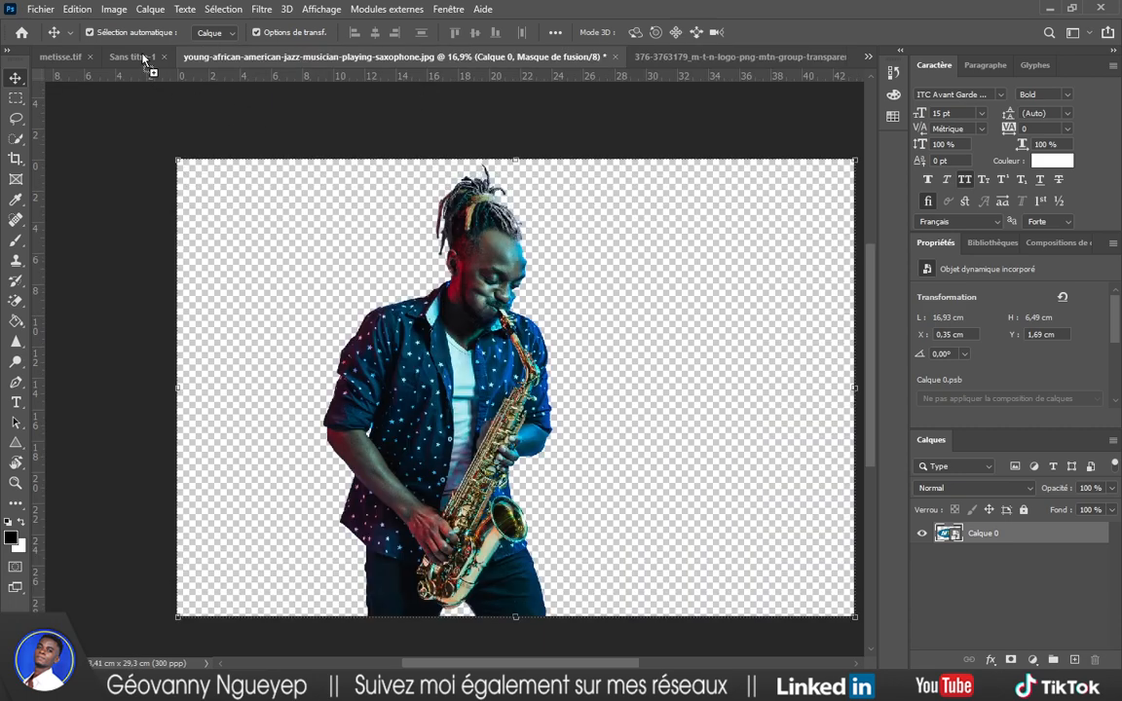
Replace the white-boxed MTN logo with the transparent one and scale it down.
{"action": "left_click_drag", "start_coordinate": [143, 60], "coordinate": [605, 489]}
{"action": "left_click", "coordinate": [606, 508]}
{"action": "key", "text": "Delete"}
{"action": "left_click", "coordinate": [785, 451]}
{"action": "left_click_drag", "start_coordinate": [613, 490], "coordinate": [639, 491]}
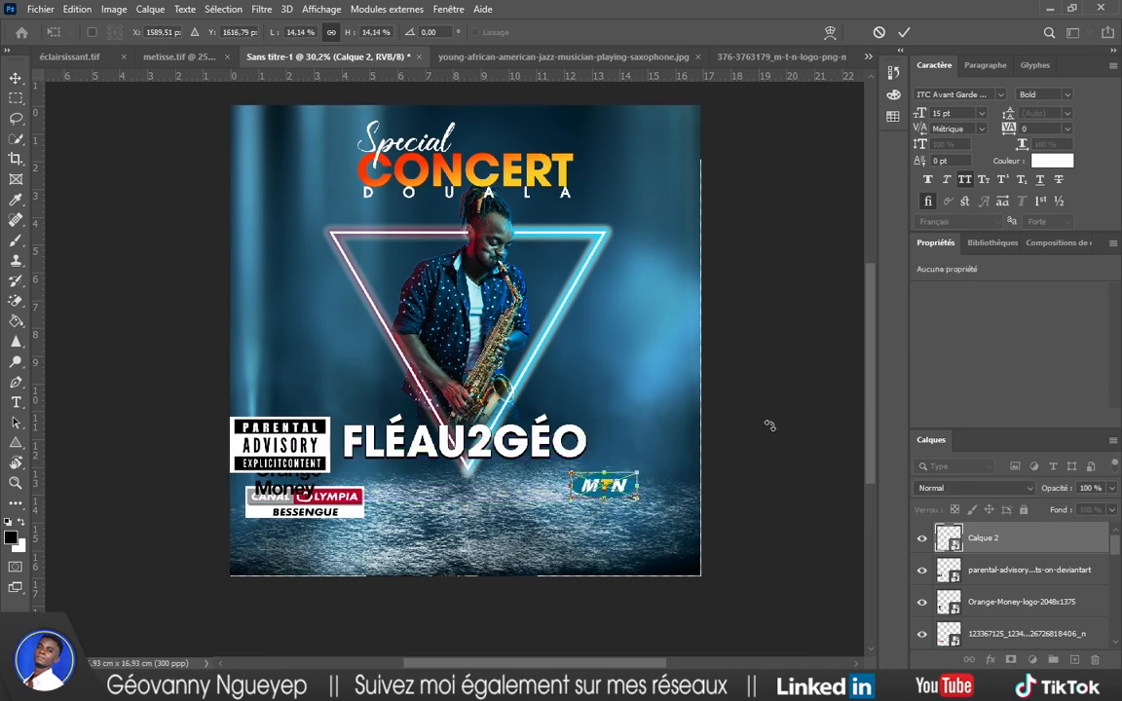
{"action": "left_click", "coordinate": [904, 33]}
Move Parental Advisory to bottom right and shrink Orange Money at bottom centre.
{"action": "left_click_drag", "start_coordinate": [323, 419], "coordinate": [650, 536]}
{"action": "left_click", "coordinate": [763, 468]}
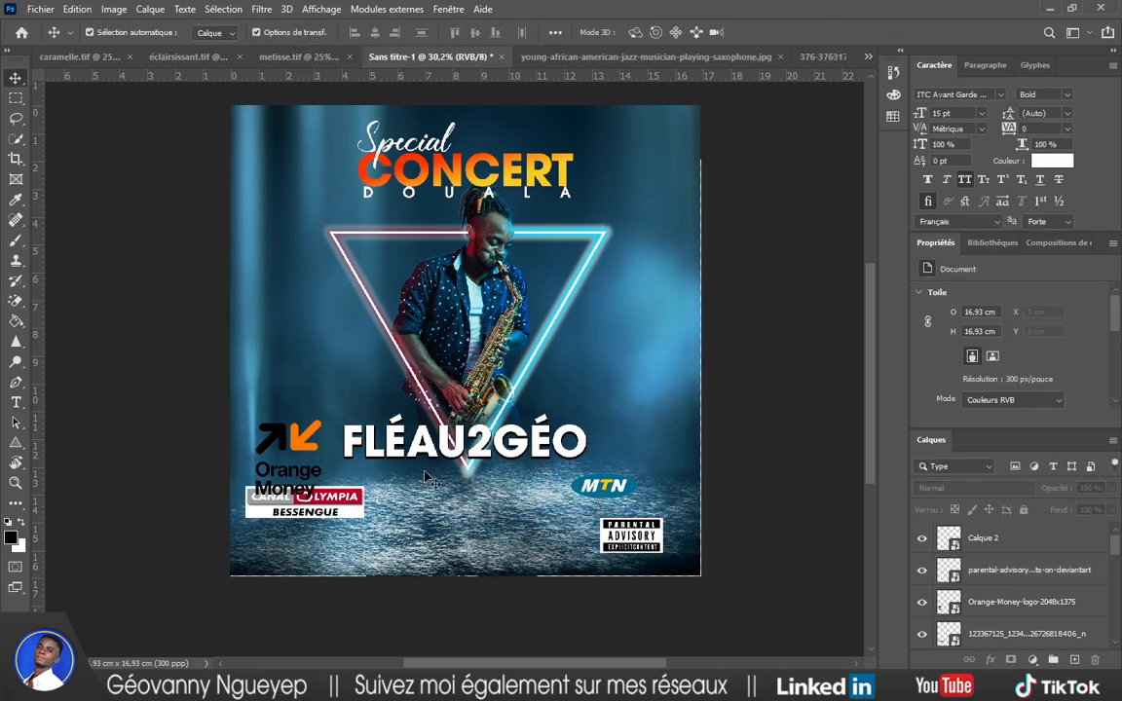
{"action": "scroll", "coordinate": [426, 476], "scroll_direction": "up", "scroll_amount": 3}
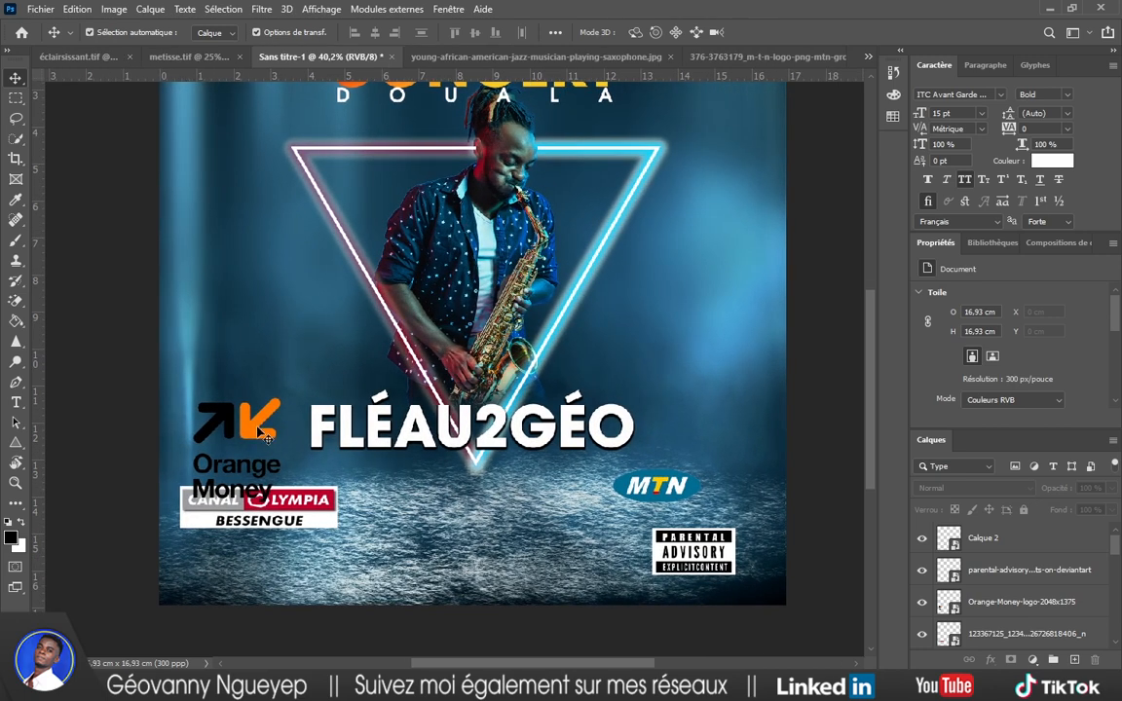
{"action": "left_click_drag", "start_coordinate": [267, 437], "coordinate": [505, 507]}
{"action": "key", "text": "ctrl+t"}
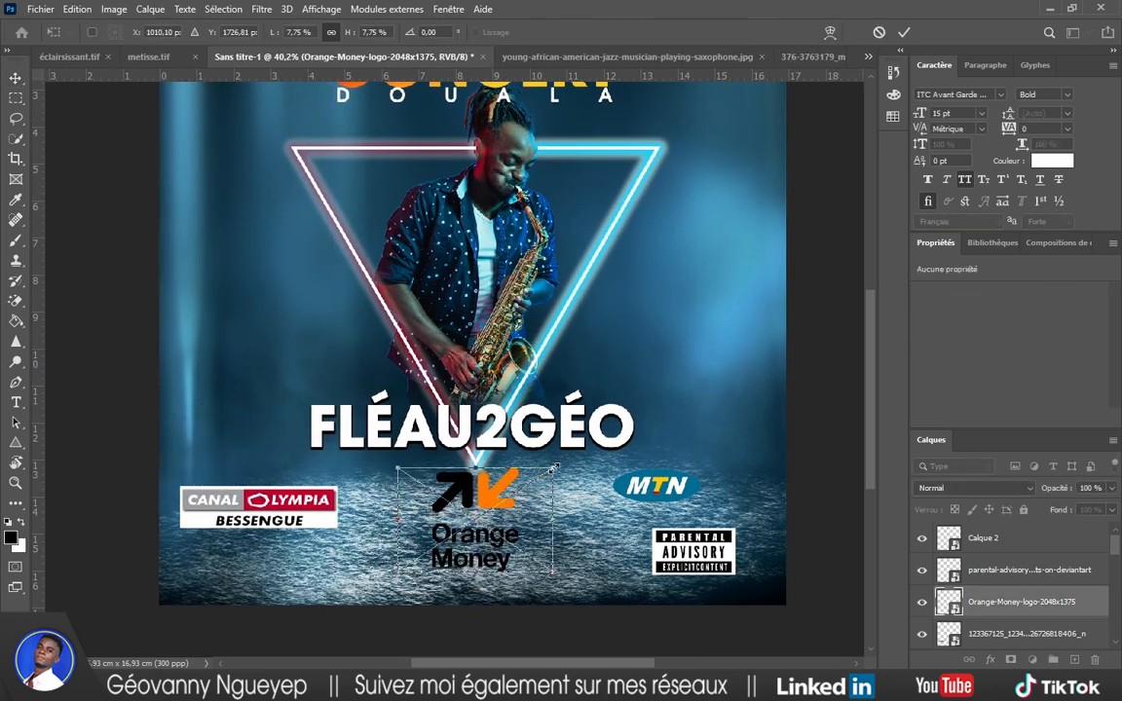
{"action": "mouse_move", "coordinate": [553, 468]}
{"action": "left_mouse_down"}
{"action": "mouse_move", "coordinate": [468, 525]}
{"action": "mouse_move", "coordinate": [559, 480]}
{"action": "left_mouse_up"}
{"action": "key", "text": "Return"}
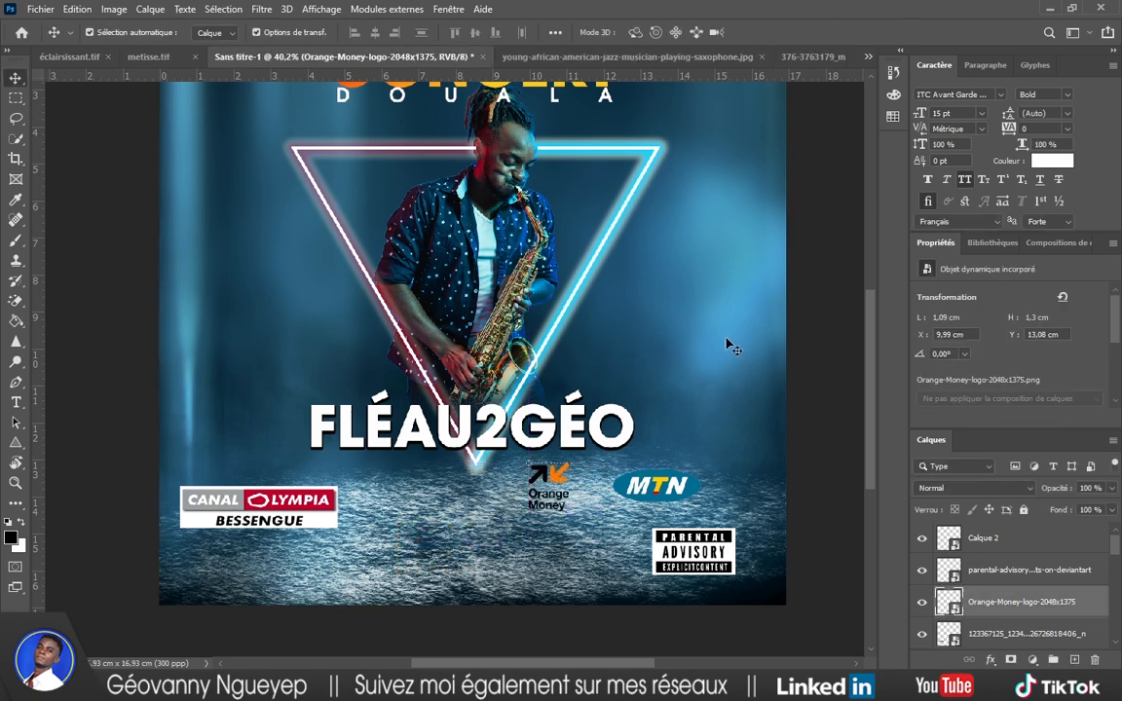
Place the CANAL+ logo (R.png) from ressources and shrink it beside Canal Olympia.
{"action": "mouse_move", "coordinate": [497, 687]}
{"action": "left_click", "coordinate": [496, 547]}
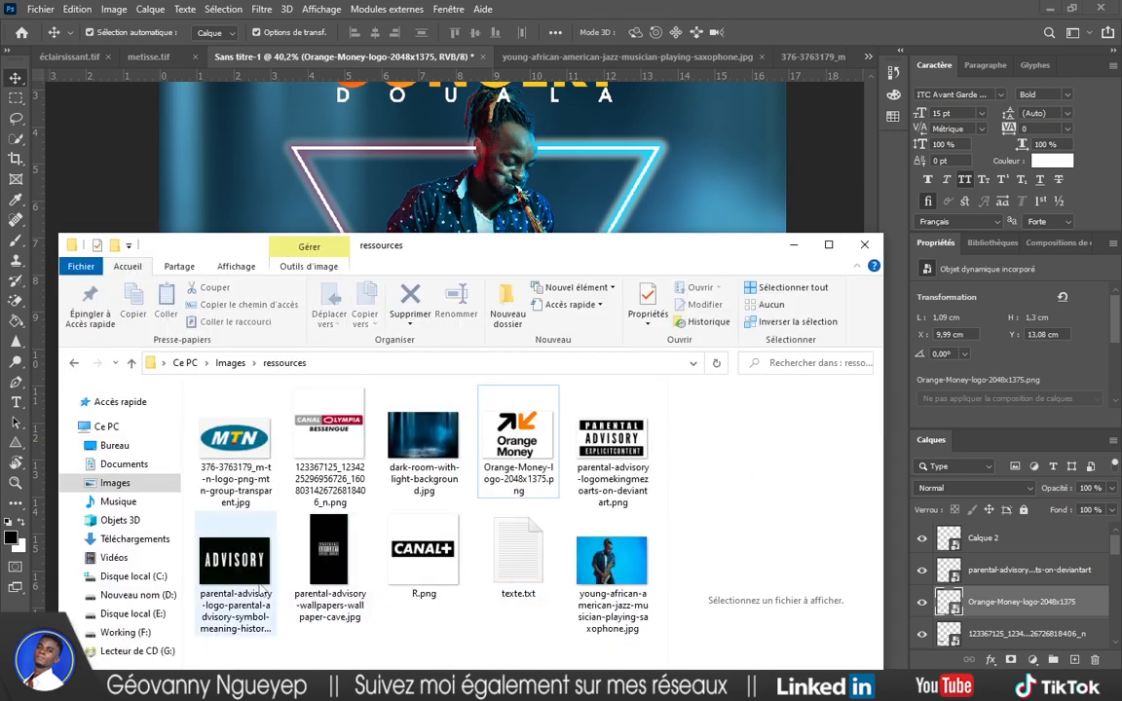
{"action": "left_click_drag", "start_coordinate": [424, 560], "coordinate": [658, 260]}
{"action": "scroll", "coordinate": [768, 259], "scroll_direction": "down", "scroll_amount": 3}
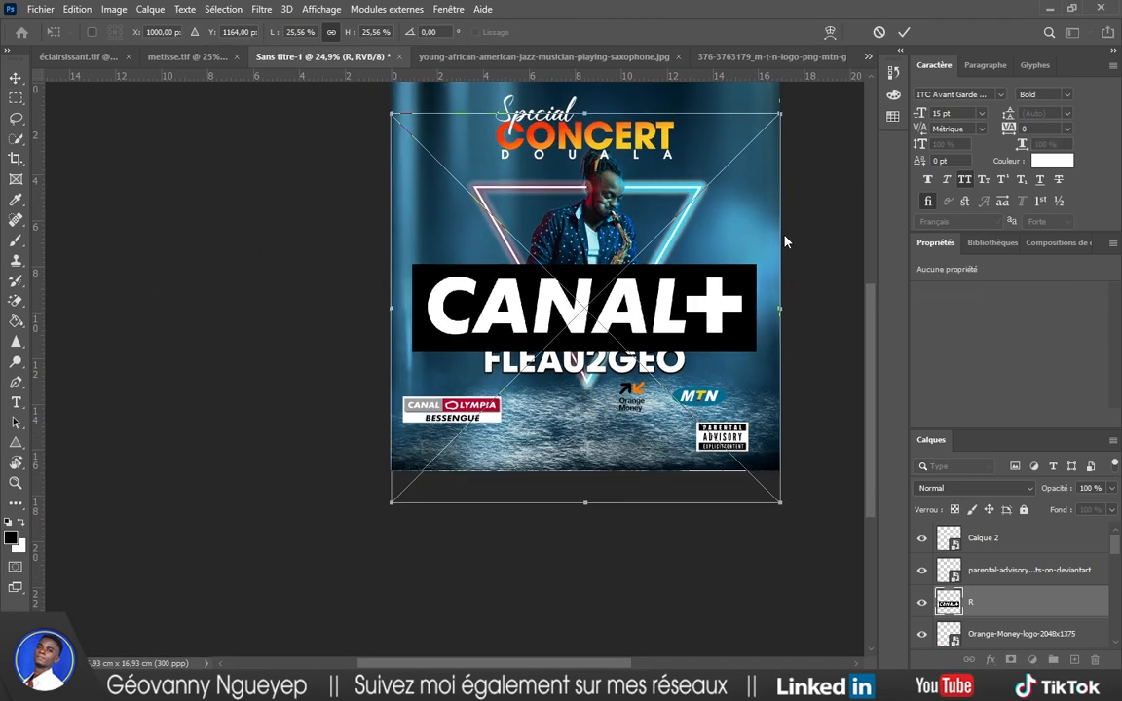
{"action": "left_click_drag", "start_coordinate": [782, 110], "coordinate": [420, 394]}
{"action": "key", "text": "Return"}
Space the MTN, Orange Money and CANAL+ logos evenly along the bottom row.
{"action": "scroll", "coordinate": [610, 432], "scroll_direction": "down", "scroll_amount": 1}
{"action": "scroll", "coordinate": [623, 440], "scroll_direction": "up", "scroll_amount": 2}
{"action": "left_click_drag", "start_coordinate": [617, 400], "coordinate": [538, 432]}
{"action": "left_click_drag", "start_coordinate": [444, 431], "coordinate": [450, 431]}
{"action": "left_click", "coordinate": [786, 365]}
{"action": "scroll", "coordinate": [294, 425], "scroll_direction": "down", "scroll_amount": 2}
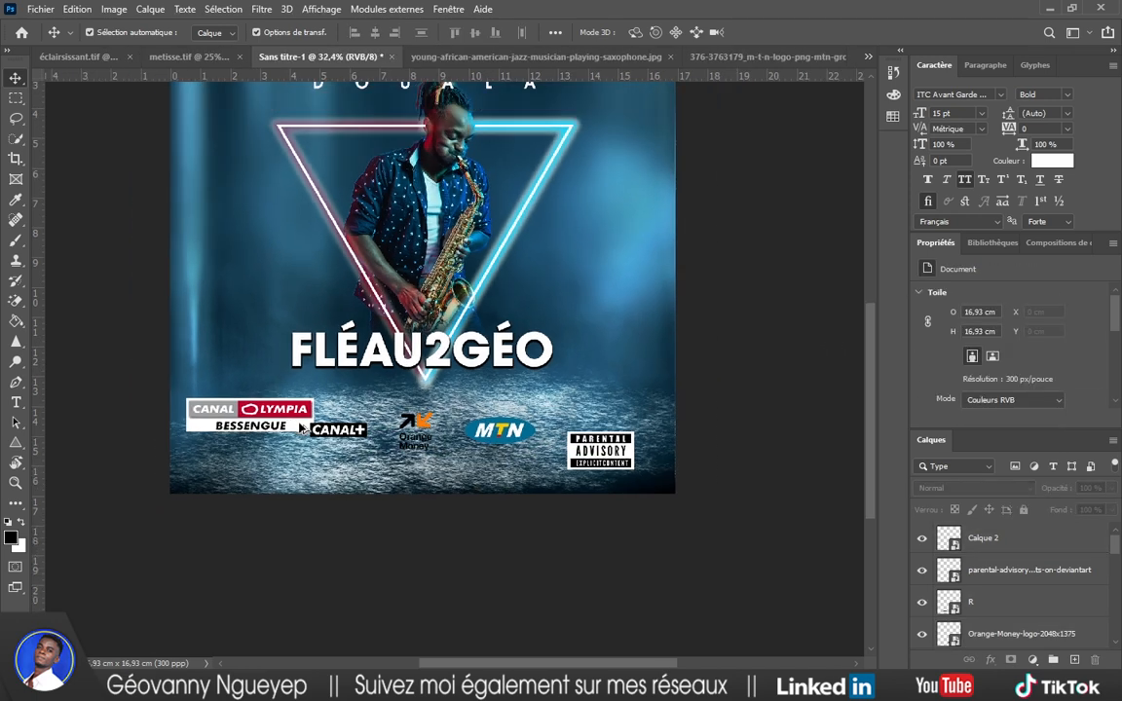
Centre the Canal Olympia logo under FLÉAU2GÉO, with the sponsor logos moved below it.
{"action": "left_click_drag", "start_coordinate": [288, 425], "coordinate": [287, 410]}
{"action": "left_click_drag", "start_coordinate": [499, 437], "coordinate": [375, 470]}
{"action": "key", "text": "ctrl+shift+alt+n"}
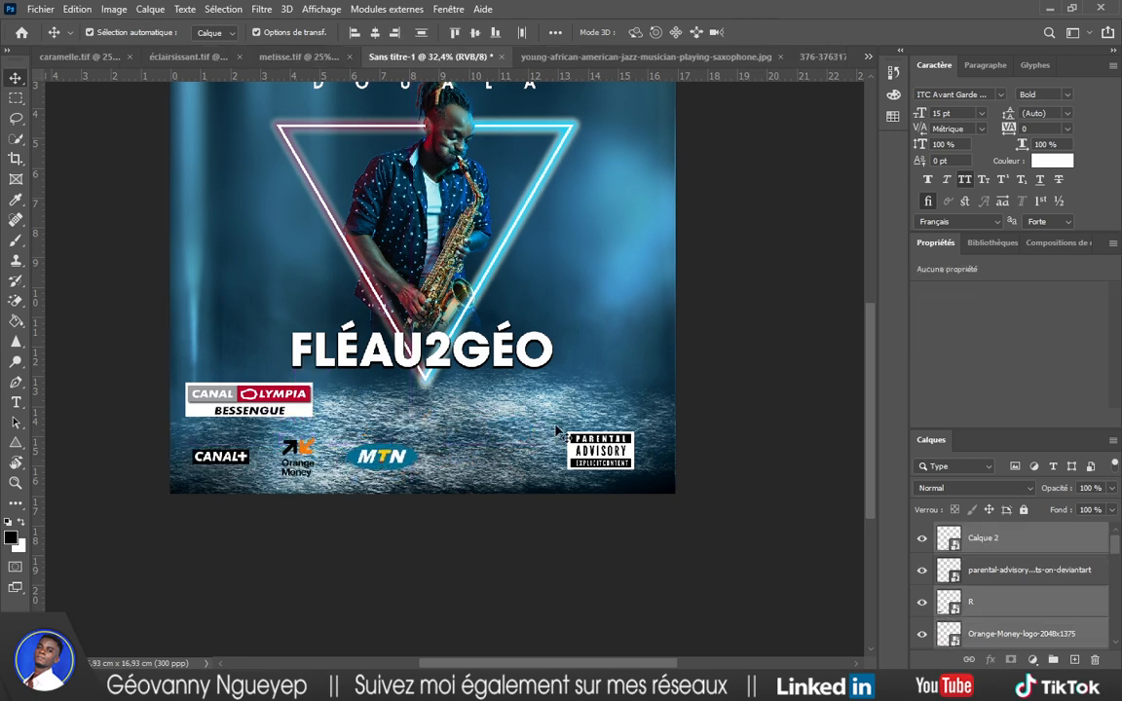
{"action": "scroll", "coordinate": [311, 458], "scroll_direction": "up", "scroll_amount": 4}
{"action": "left_click_drag", "start_coordinate": [273, 357], "coordinate": [514, 367]}
Scale the CANAL+, Orange Money and MTN logos down to 66.53%.
{"action": "scroll", "coordinate": [605, 550], "scroll_direction": "up", "scroll_amount": 2}
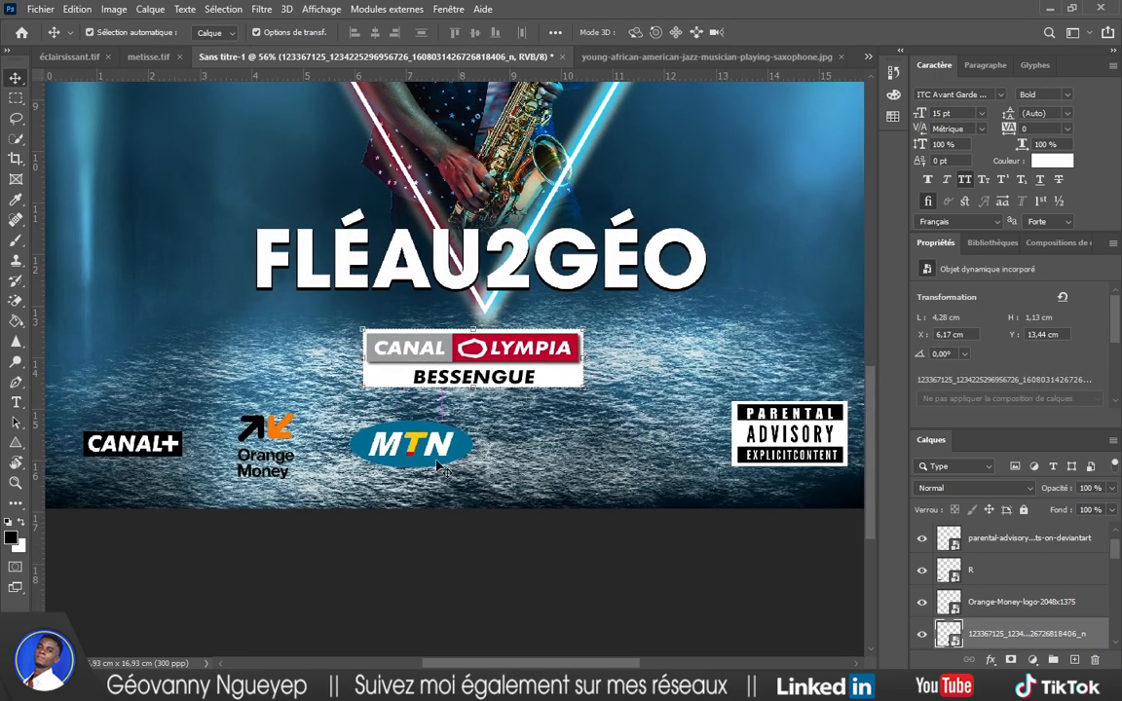
{"action": "left_click_drag", "start_coordinate": [438, 487], "coordinate": [69, 434]}
{"action": "key", "text": "ctrl+t"}
{"action": "left_click_drag", "start_coordinate": [425, 409], "coordinate": [344, 446]}
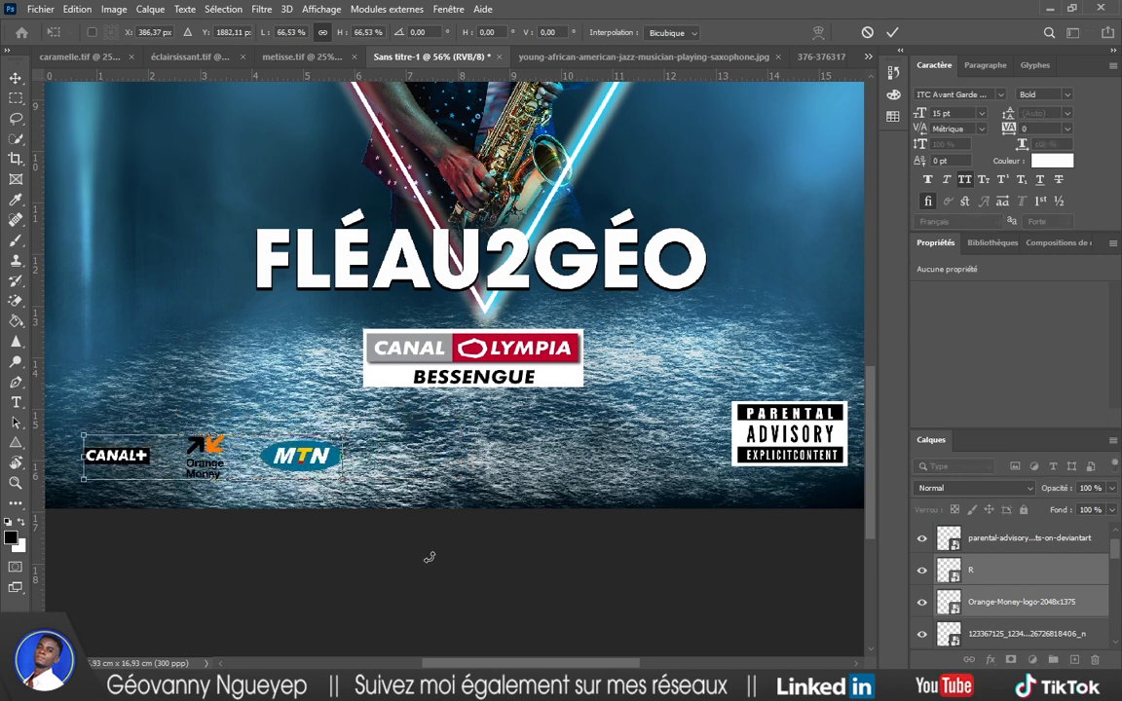
{"action": "scroll", "coordinate": [431, 556], "scroll_direction": "left", "scroll_amount": 1}
{"action": "left_click", "coordinate": [896, 34]}
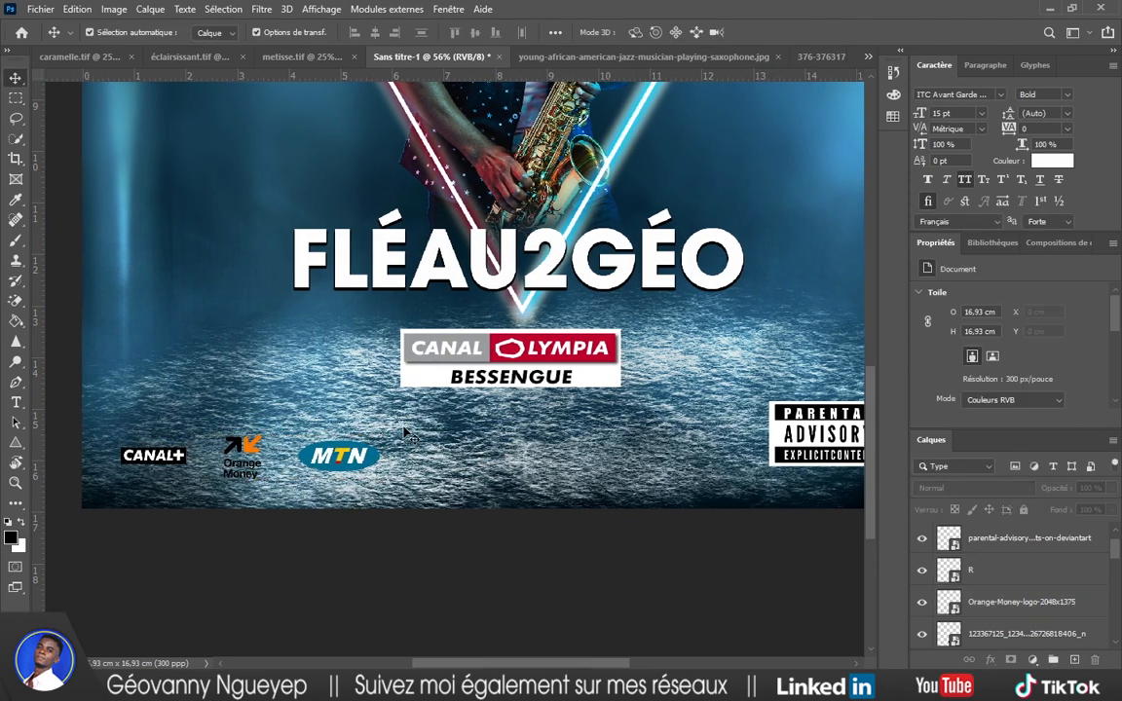
Nudge the scaled sponsor logo row slightly upward.
{"action": "key", "text": "ctrl+t"}
{"action": "left_click_drag", "start_coordinate": [323, 464], "coordinate": [326, 443]}
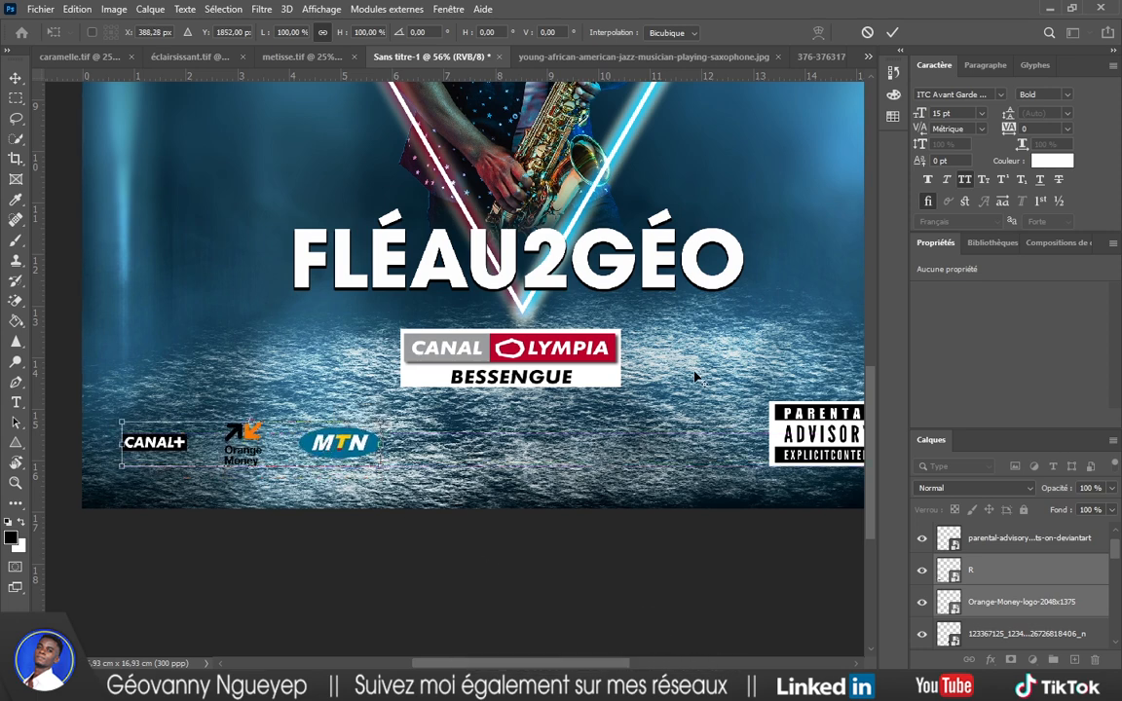
{"action": "left_click", "coordinate": [892, 32]}
{"action": "scroll", "coordinate": [518, 380], "scroll_direction": "down", "scroll_amount": 5}
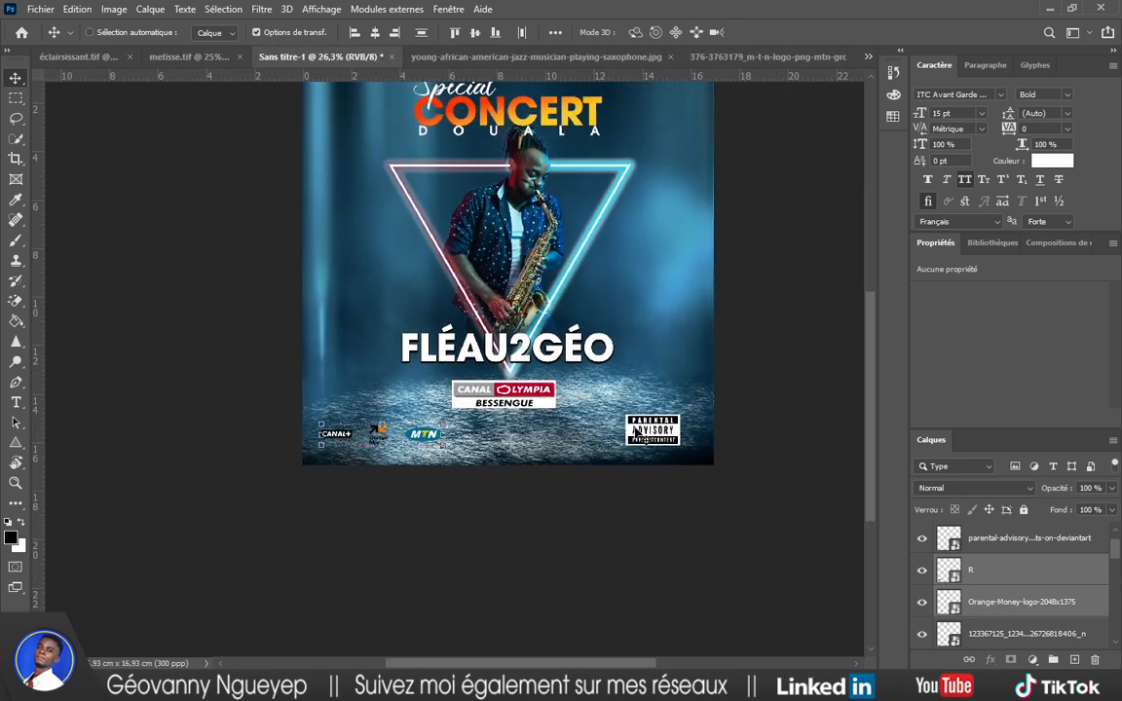
{"action": "scroll", "coordinate": [626, 409], "scroll_direction": "down", "scroll_amount": 1}
{"action": "scroll", "coordinate": [628, 418], "scroll_direction": "right", "scroll_amount": 1}
{"action": "scroll", "coordinate": [526, 469], "scroll_direction": "up", "scroll_amount": 2}
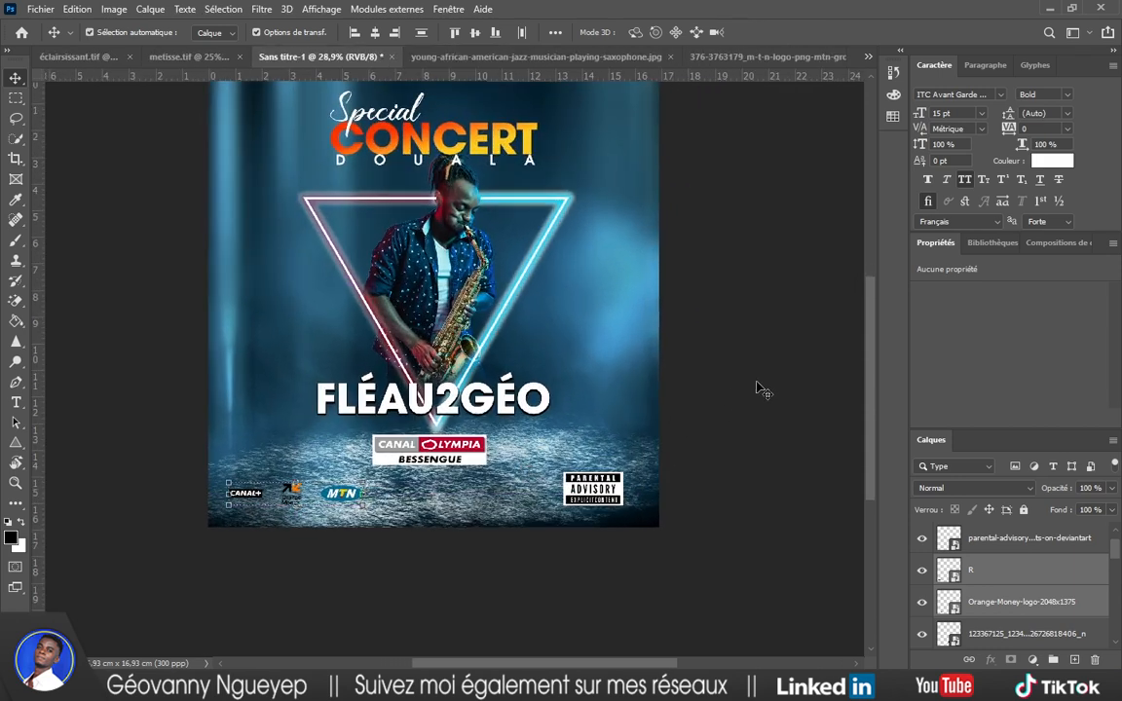
Nudge the Canal Olympia logo slightly down and to the right.
{"action": "left_click", "coordinate": [757, 387]}
{"action": "scroll", "coordinate": [611, 427], "scroll_direction": "right", "scroll_amount": 1}
{"action": "scroll", "coordinate": [545, 431], "scroll_direction": "up", "scroll_amount": 1}
{"action": "scroll", "coordinate": [478, 467], "scroll_direction": "up", "scroll_amount": 1}
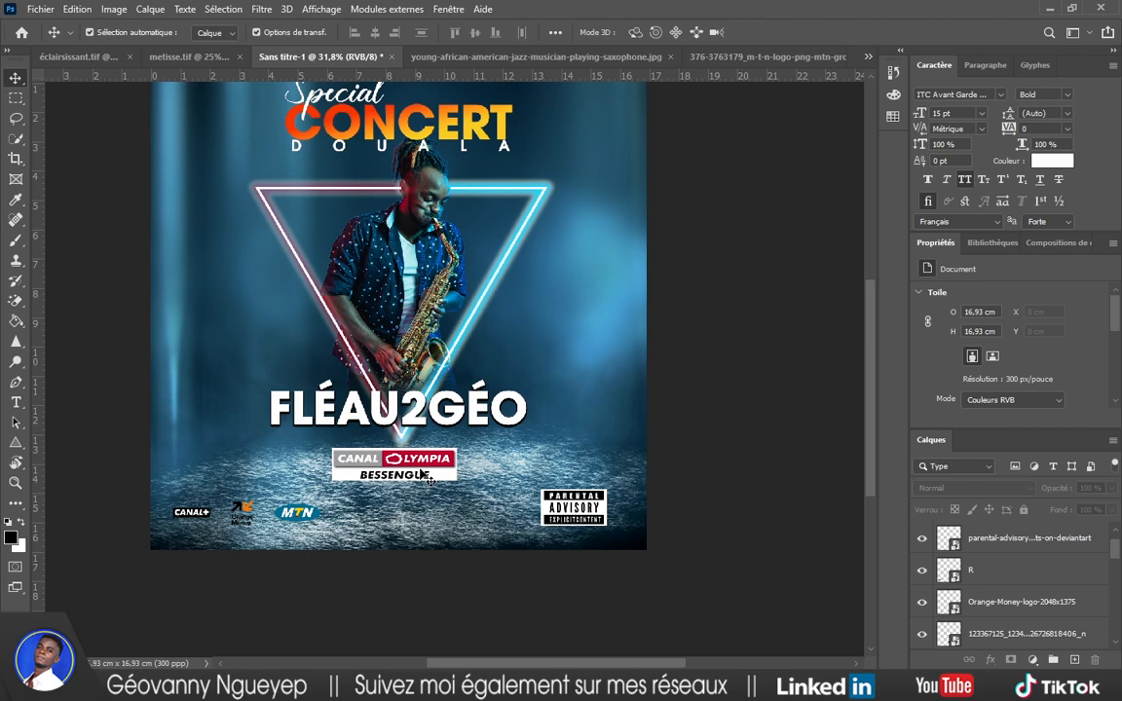
{"action": "scroll", "coordinate": [366, 456], "scroll_direction": "up", "scroll_amount": 1}
{"action": "scroll", "coordinate": [376, 465], "scroll_direction": "down", "scroll_amount": 2}
{"action": "scroll", "coordinate": [376, 466], "scroll_direction": "up", "scroll_amount": 1}
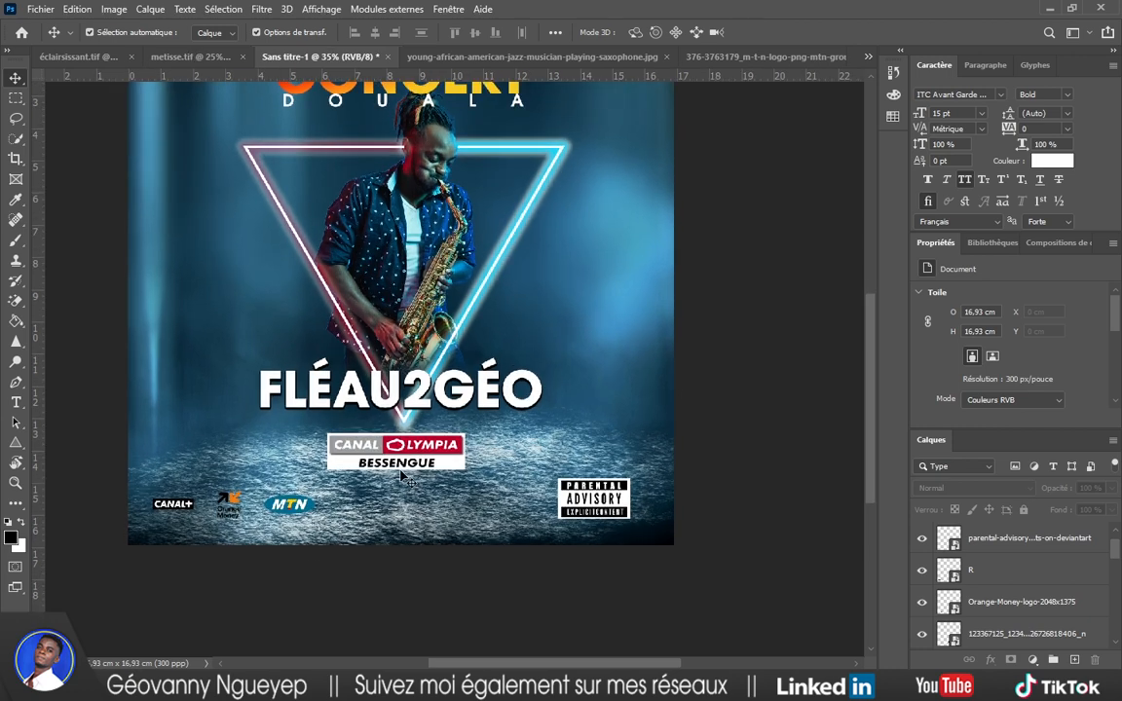
{"action": "left_click_drag", "start_coordinate": [414, 463], "coordinate": [421, 477]}
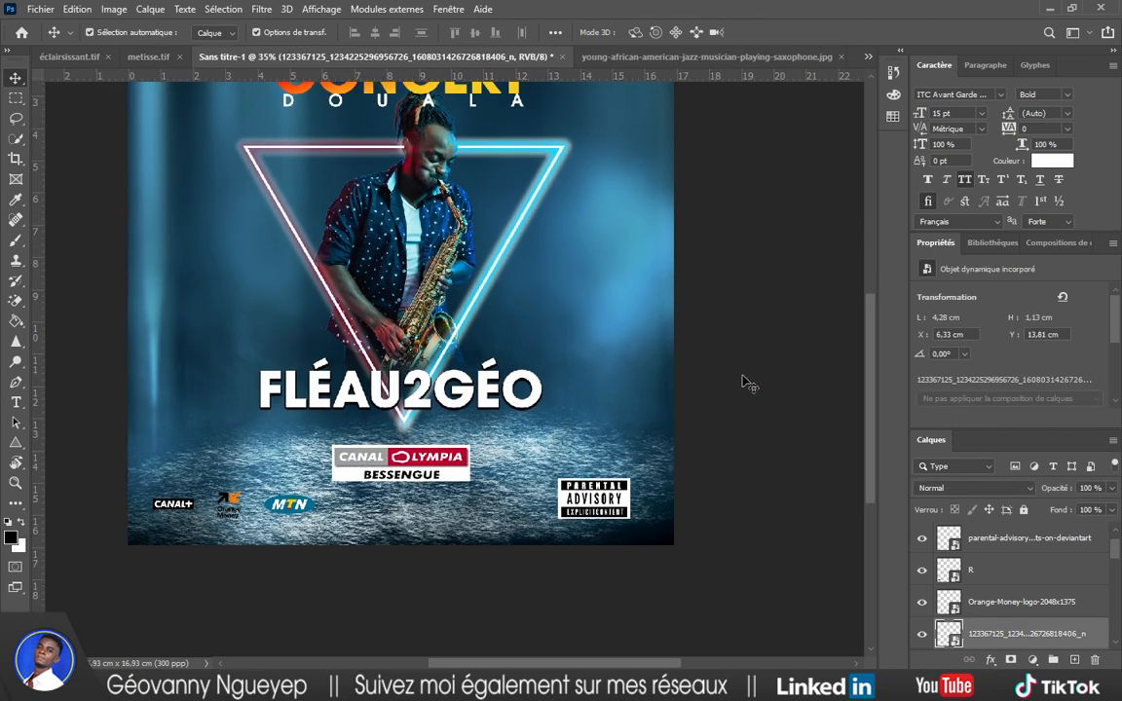
Duplicate the FLÉAU2GÉO title and retype the copy as 'LIEU :' at 15 pt.
{"action": "left_click", "coordinate": [746, 381]}
{"action": "left_click_drag", "start_coordinate": [418, 399], "coordinate": [425, 441], "text": "alt"}
{"action": "key", "text": "t"}
{"action": "double_click", "coordinate": [420, 436]}
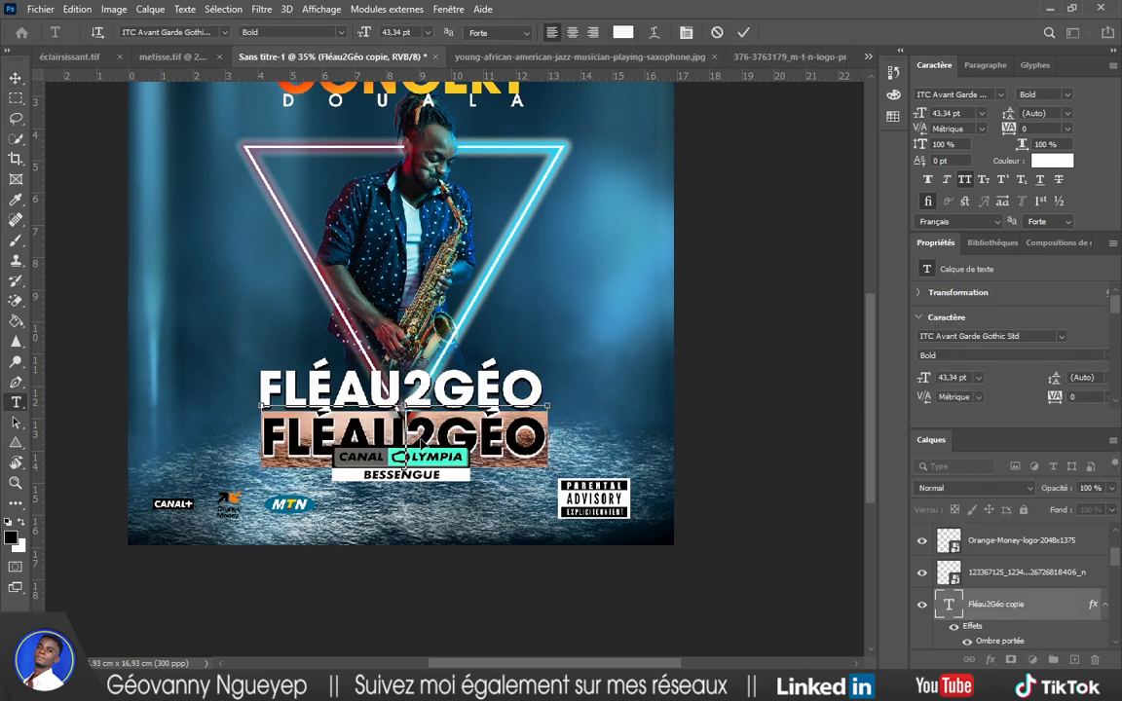
{"action": "type", "text": "LIEU"}
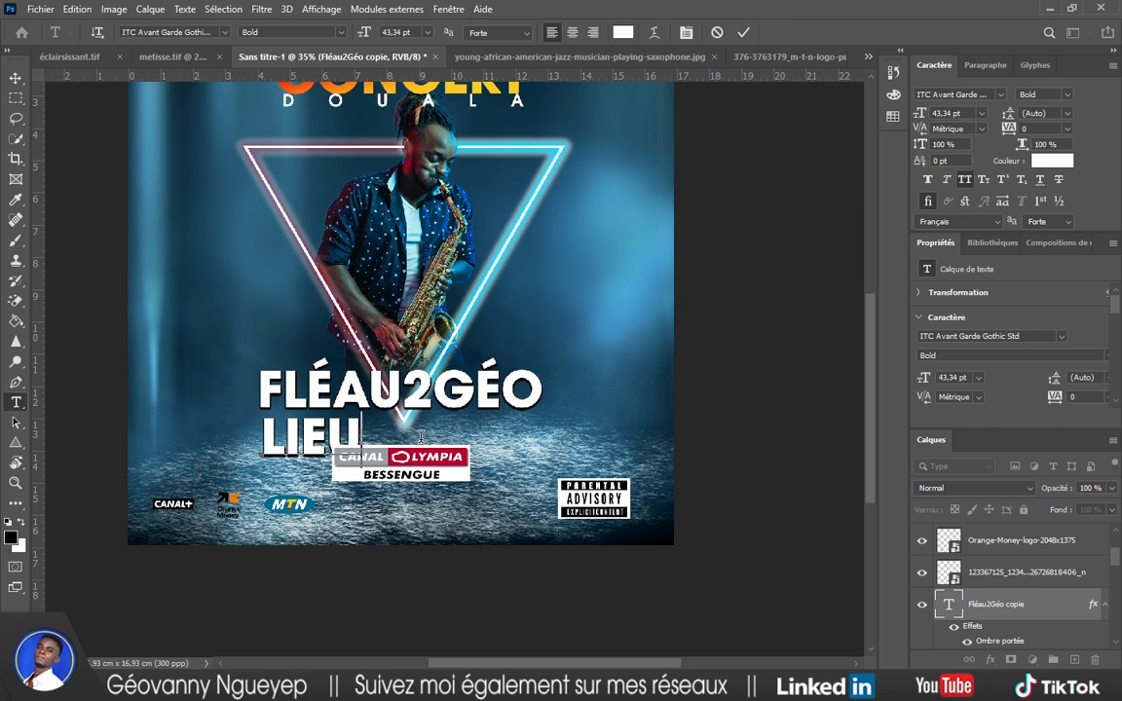
{"action": "type", "text": " :"}
{"action": "key", "text": "ctrl+a"}
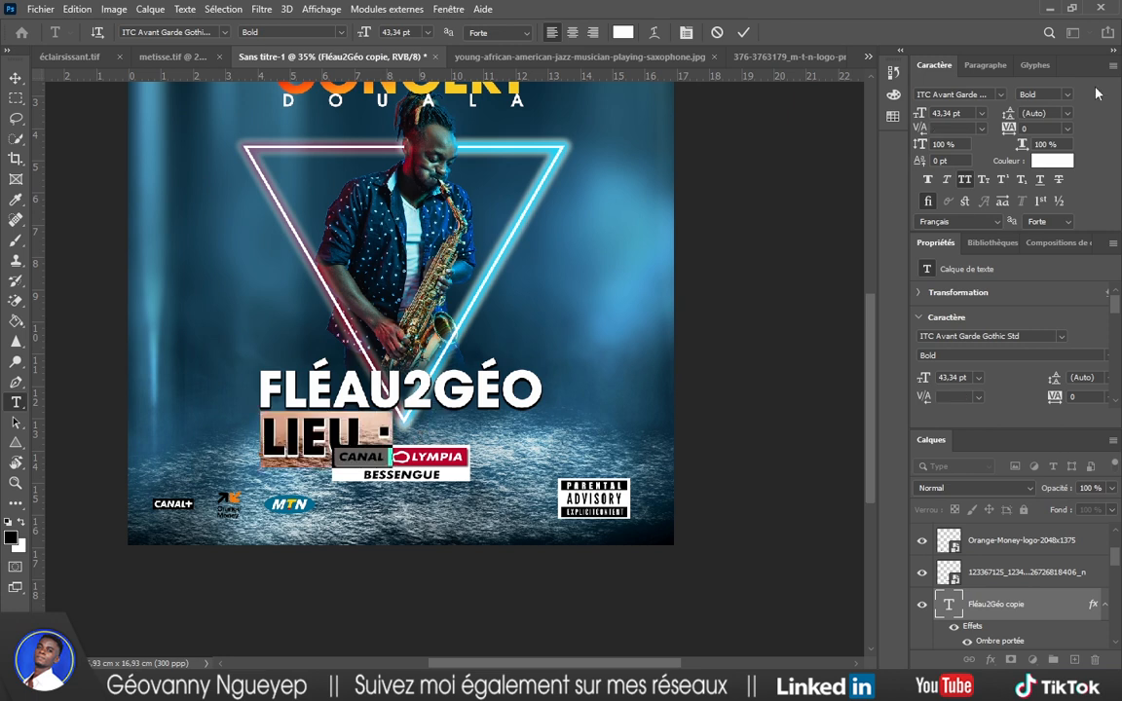
{"action": "left_click", "coordinate": [965, 185]}
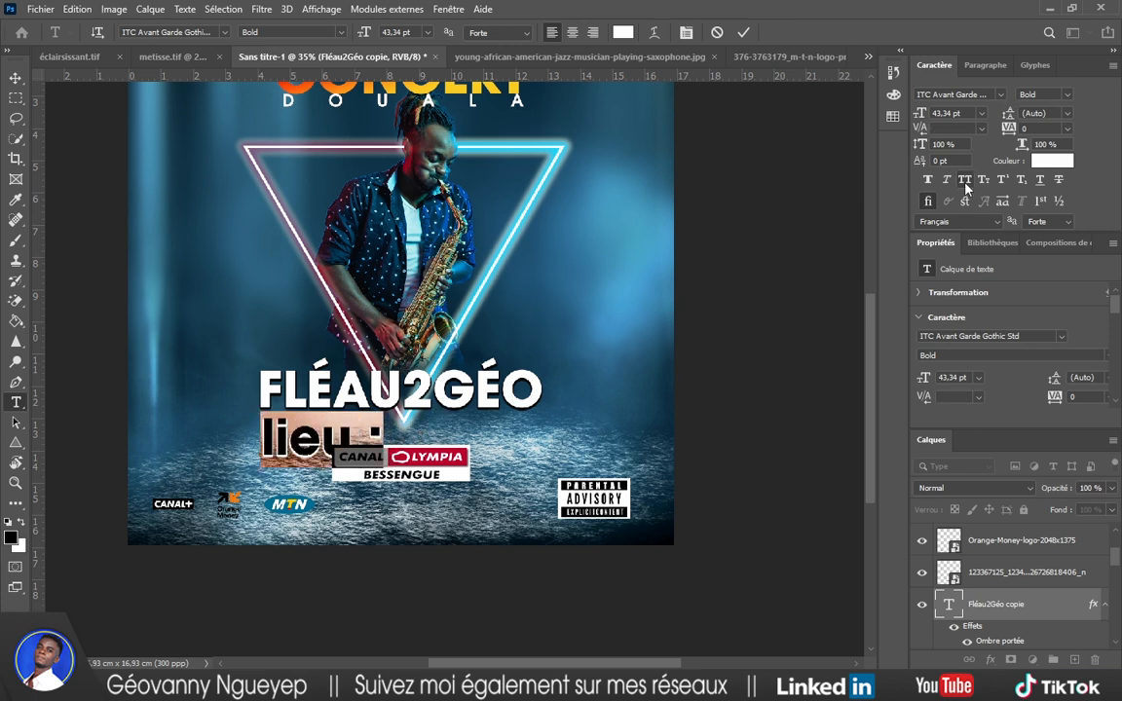
{"action": "type", "text": "LIEU"}
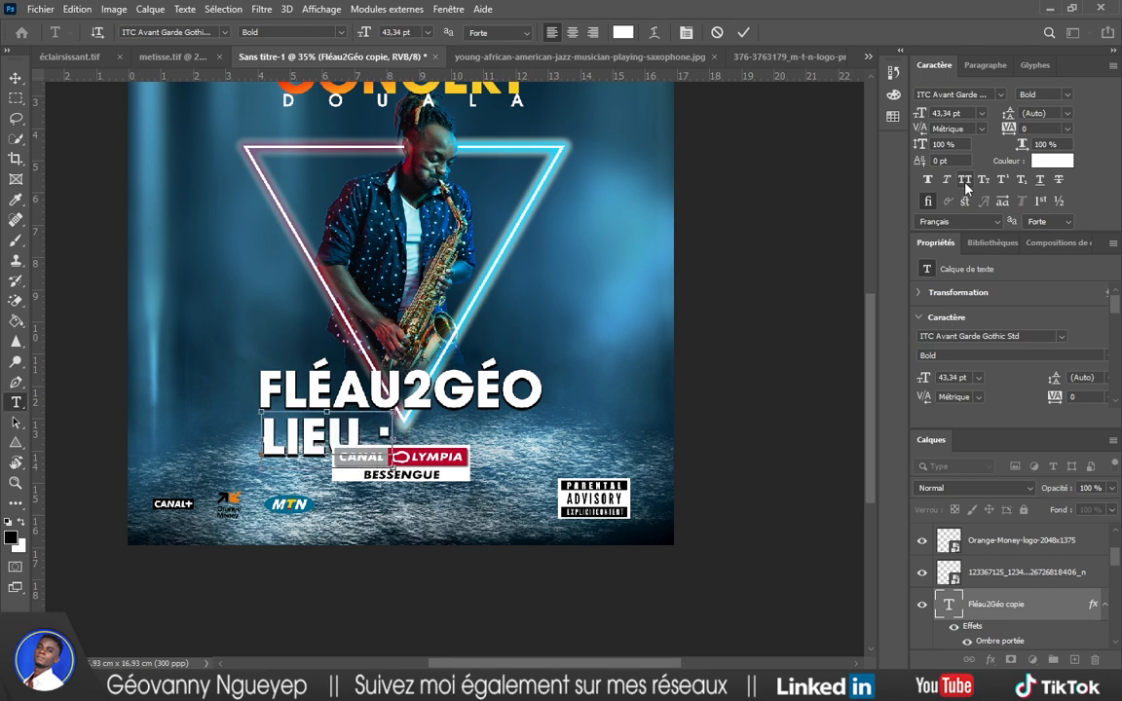
{"action": "key", "text": "ctrl+a"}
{"action": "left_click_drag", "start_coordinate": [922, 117], "coordinate": [903, 120]}
Give the LIEU : label 420 tracking and recentre it above Canal Olympia.
{"action": "left_click_drag", "start_coordinate": [324, 477], "coordinate": [435, 477]}
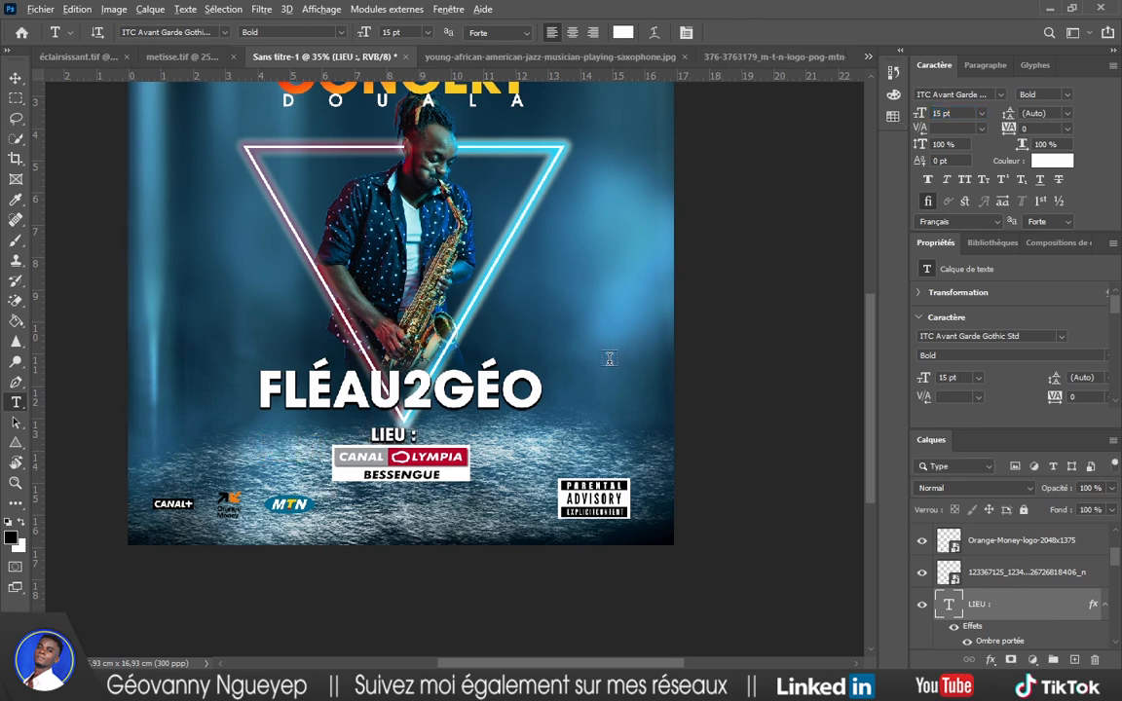
{"action": "key", "text": "v"}
{"action": "left_click_drag", "start_coordinate": [407, 437], "coordinate": [412, 435]}
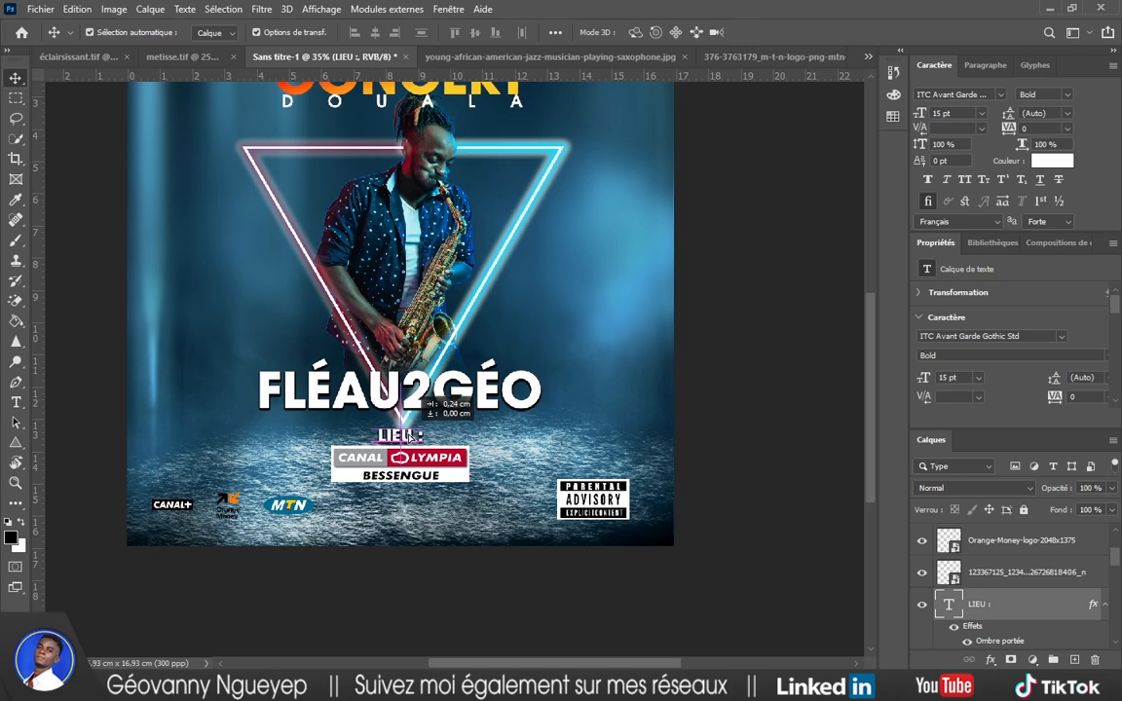
{"action": "left_click", "coordinate": [720, 351]}
{"action": "scroll", "coordinate": [425, 453], "scroll_direction": "up", "scroll_amount": 3}
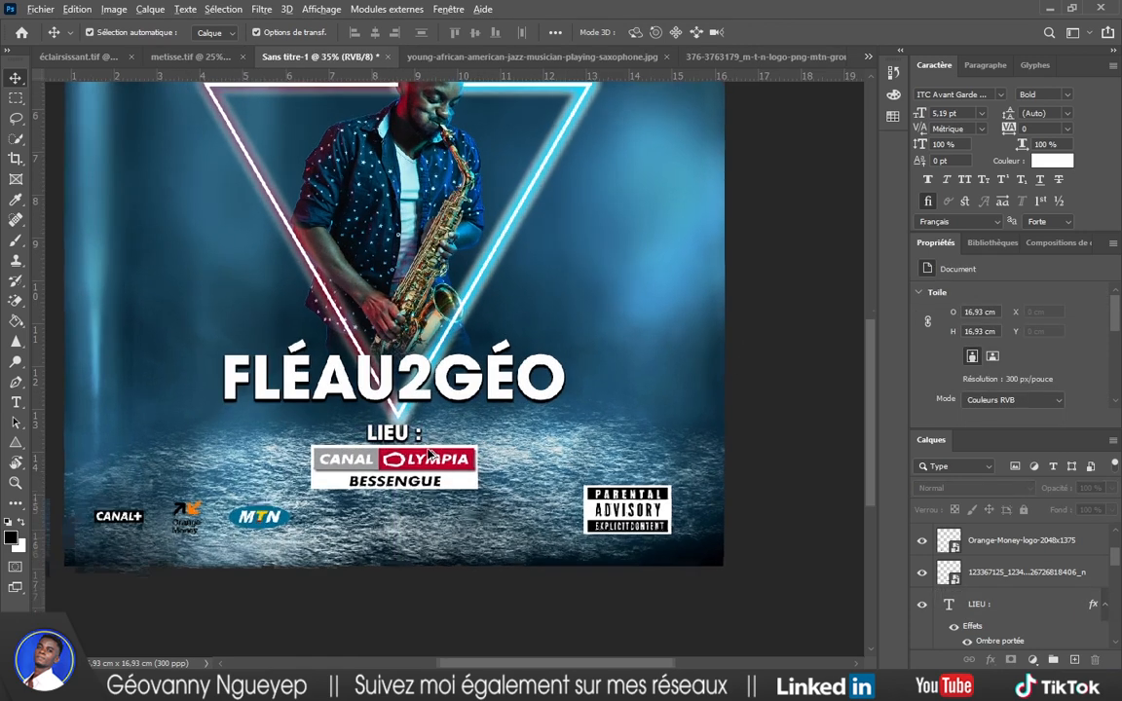
{"action": "left_click", "coordinate": [406, 436]}
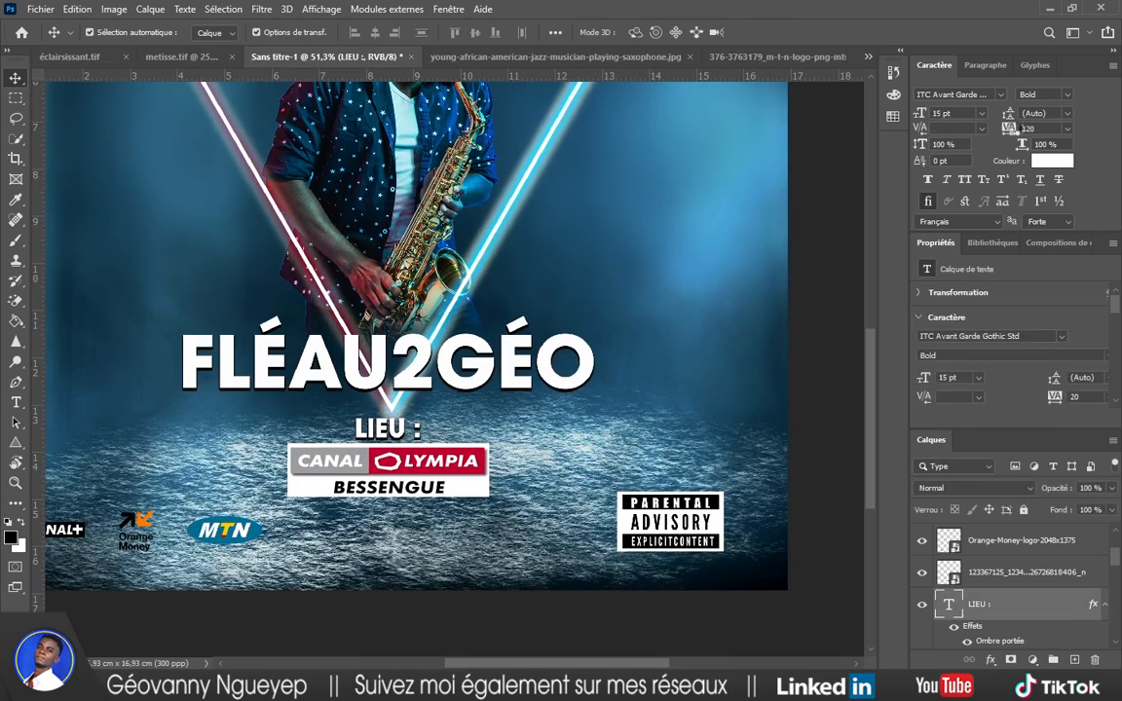
{"action": "left_click_drag", "start_coordinate": [1021, 126], "coordinate": [1014, 137]}
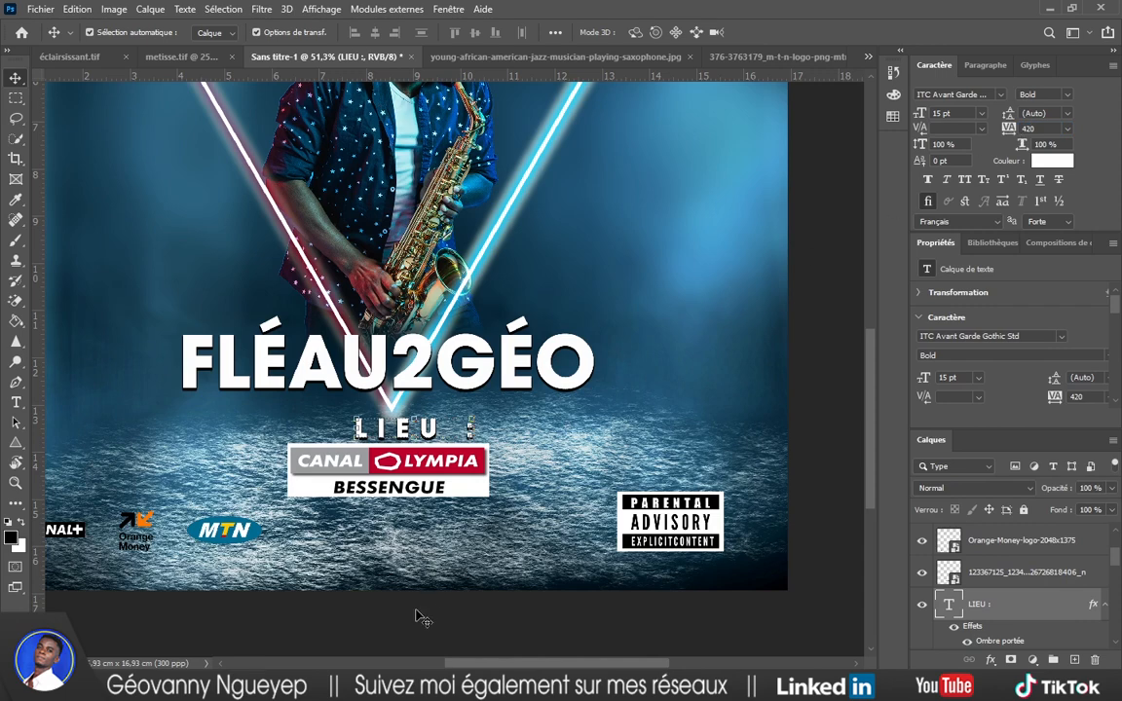
{"action": "left_click_drag", "start_coordinate": [419, 436], "coordinate": [398, 441]}
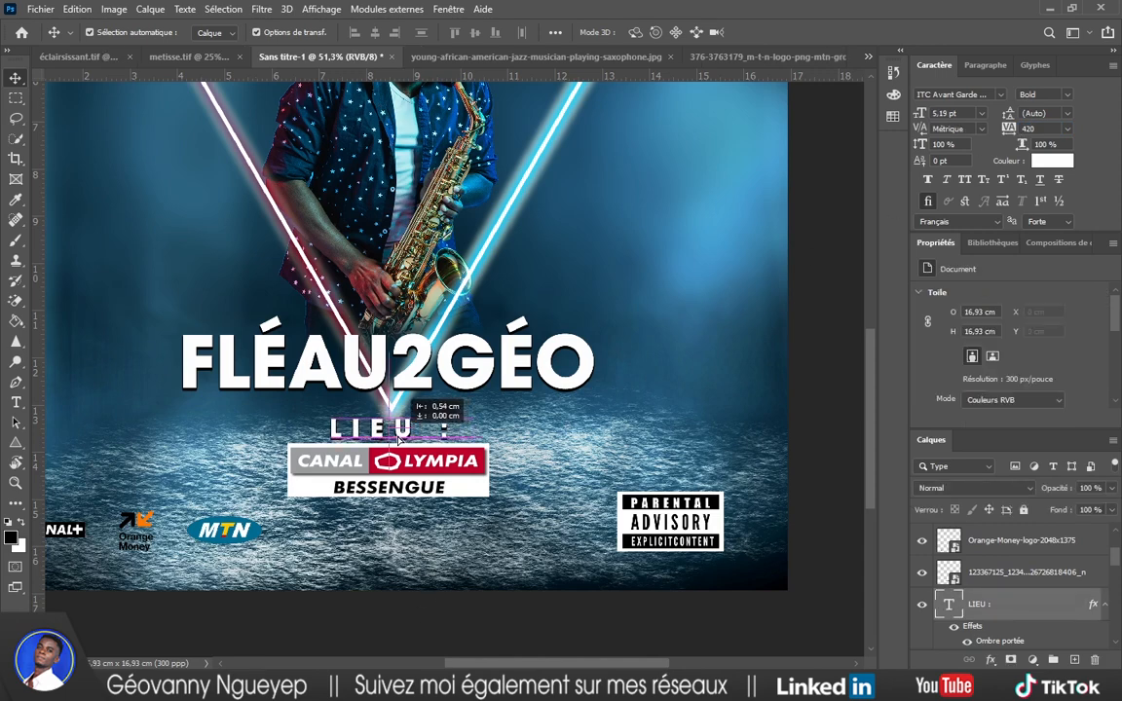
Nudge the three sponsor logos slightly to the right.
{"action": "scroll", "coordinate": [431, 601], "scroll_direction": "down", "scroll_amount": 3}
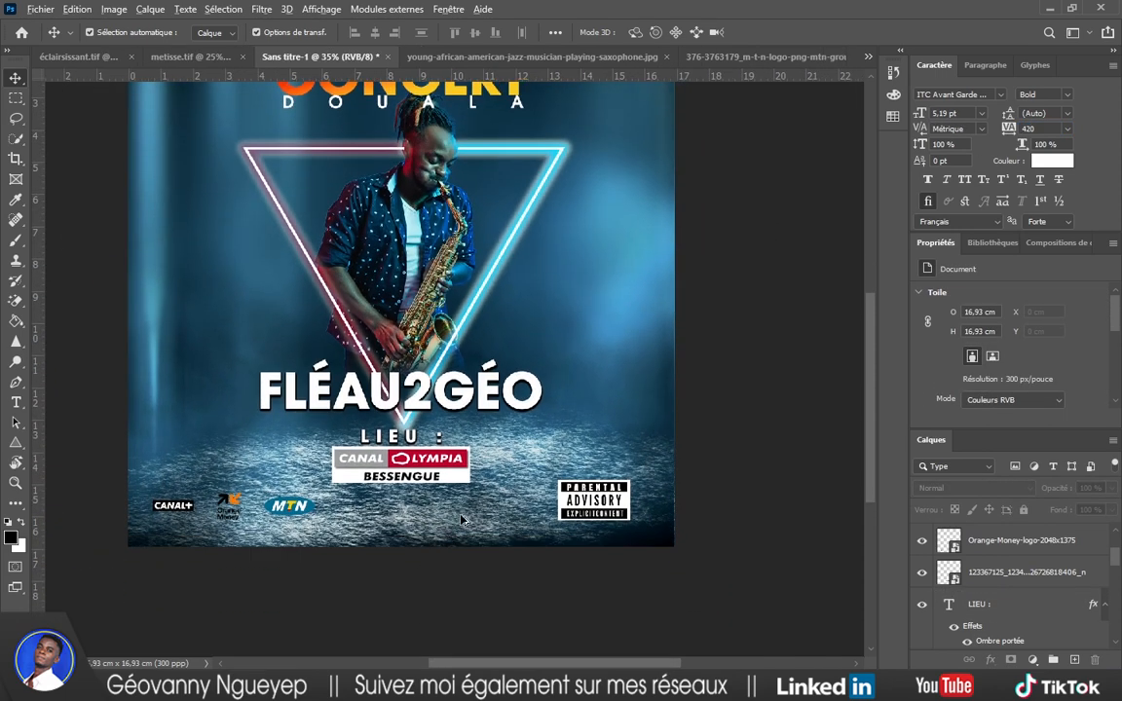
{"action": "left_click_drag", "start_coordinate": [346, 526], "coordinate": [228, 499]}
{"action": "left_click_drag", "start_coordinate": [236, 509], "coordinate": [246, 509]}
{"action": "left_click", "coordinate": [426, 581]}
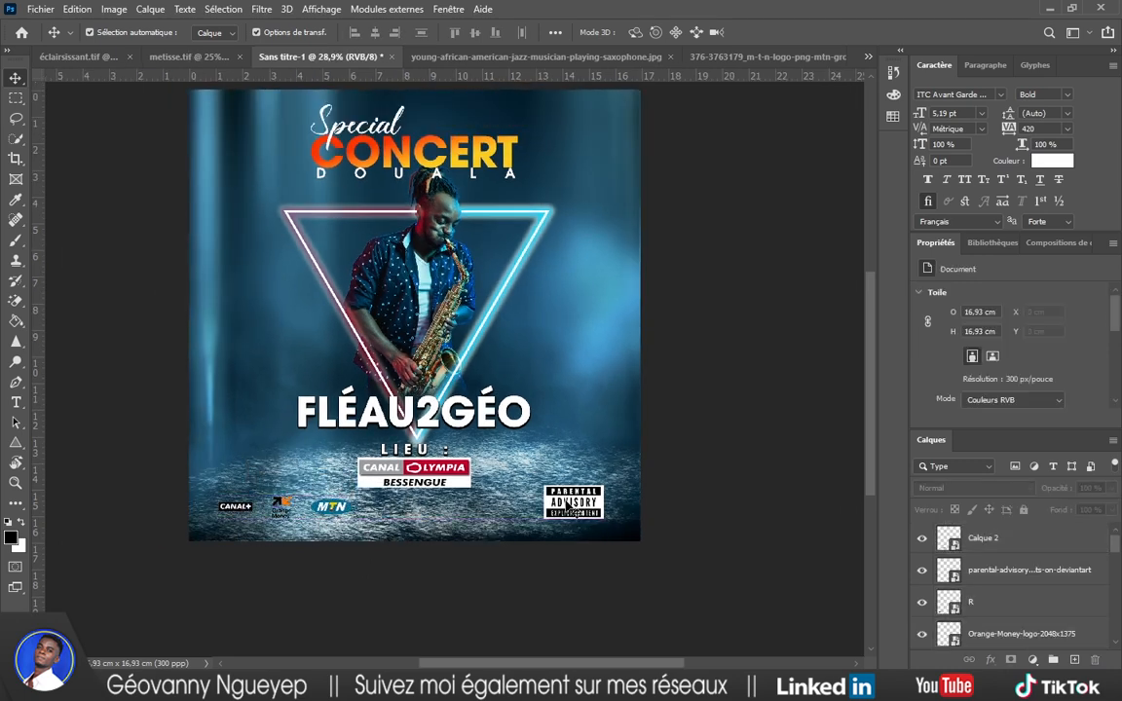
{"action": "scroll", "coordinate": [439, 525], "scroll_direction": "down", "scroll_amount": 1}
{"action": "scroll", "coordinate": [483, 506], "scroll_direction": "up", "scroll_amount": 2}
Nudge the neon triangle's layers slightly downward.
{"action": "left_click_drag", "start_coordinate": [444, 452], "coordinate": [444, 452]}
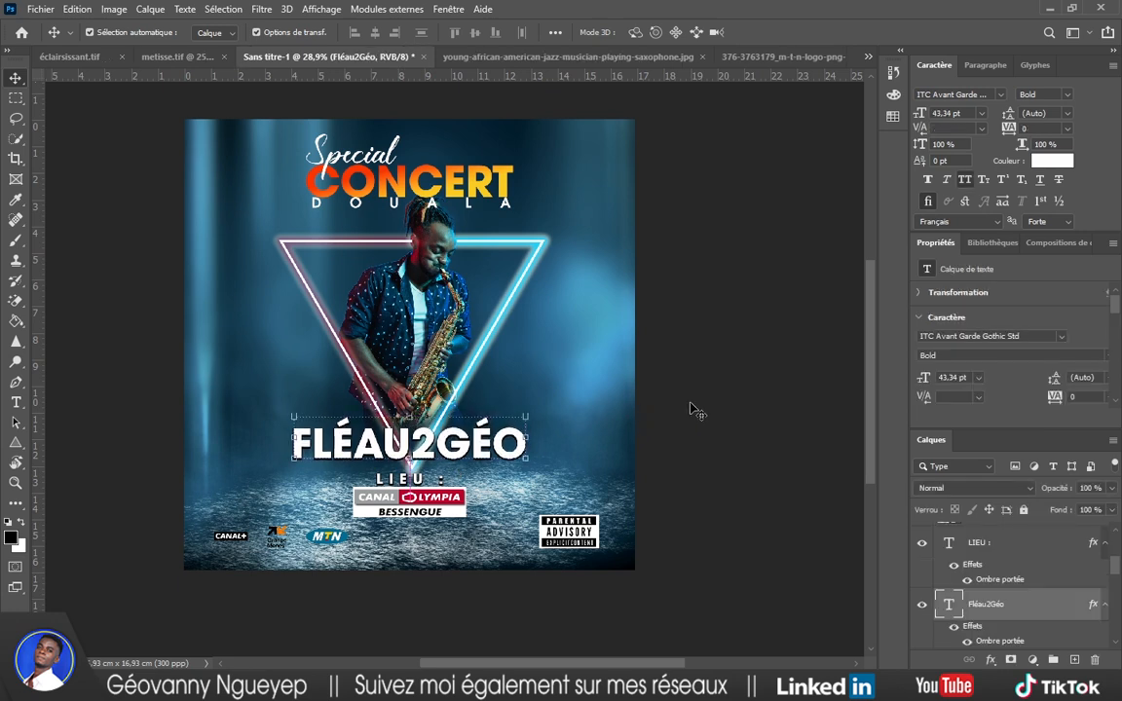
{"action": "left_click", "coordinate": [486, 324]}
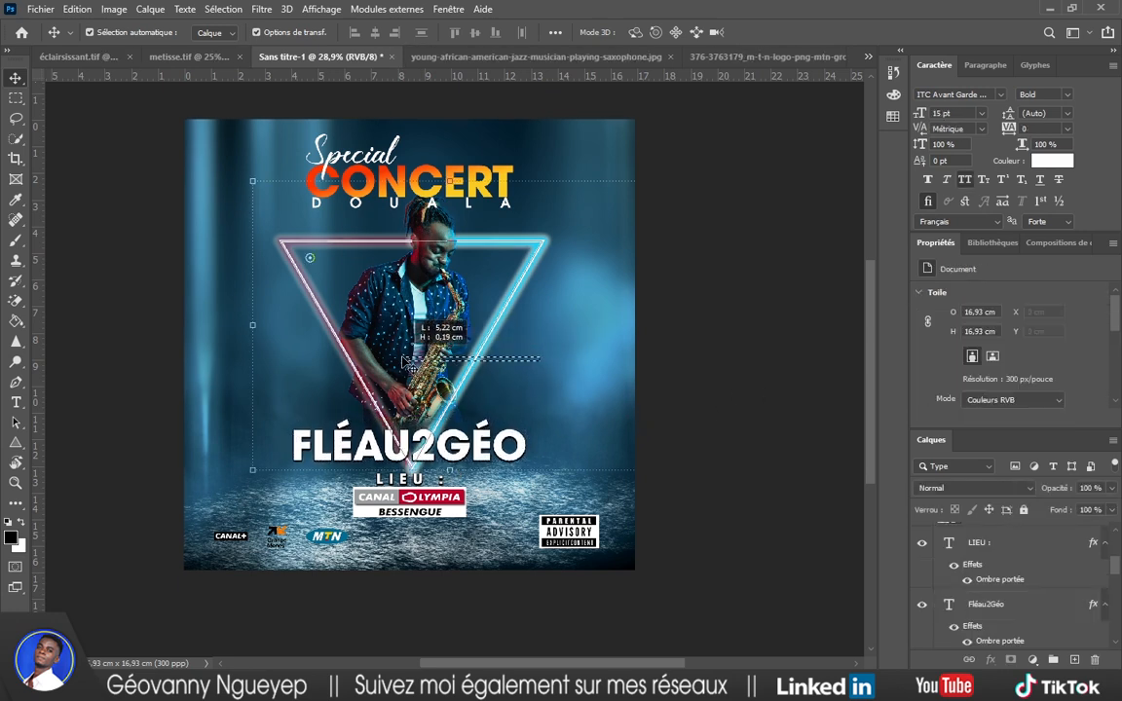
{"action": "left_click_drag", "start_coordinate": [212, 380], "coordinate": [473, 376]}
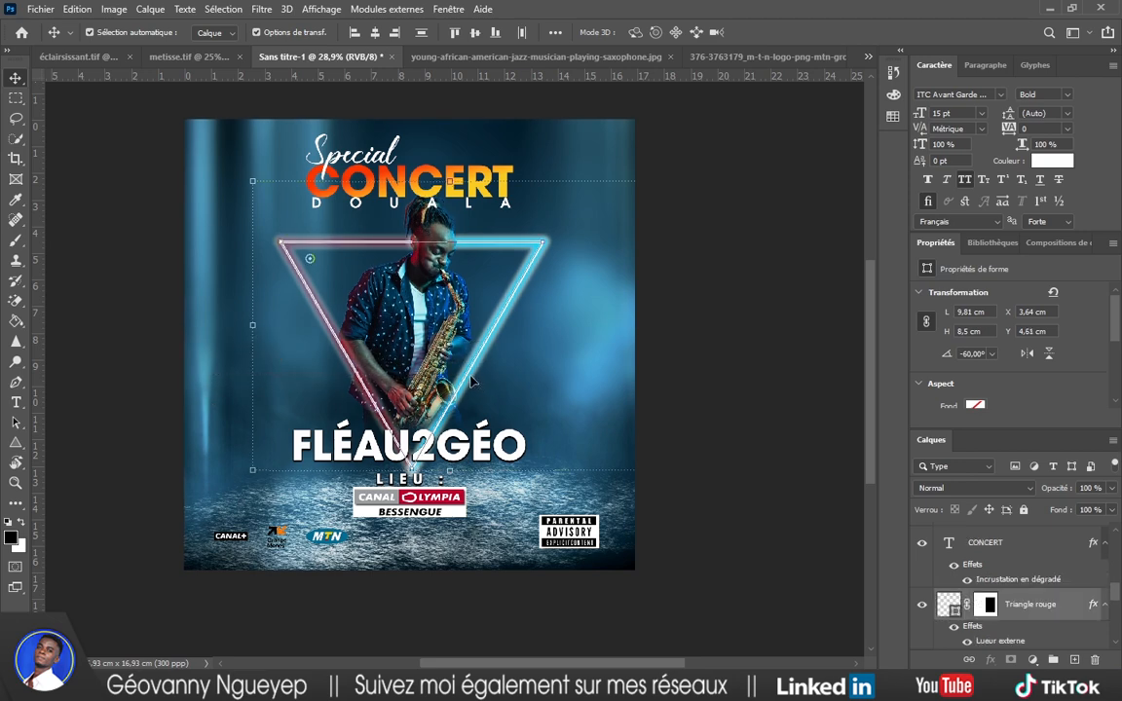
{"action": "key", "text": "Down"}
{"action": "key", "text": "Down"}
{"action": "key", "text": "Down"}
{"action": "key", "text": "Down"}
{"action": "left_click", "coordinate": [785, 347]}
{"action": "scroll", "coordinate": [659, 381], "scroll_direction": "up", "scroll_amount": 1}
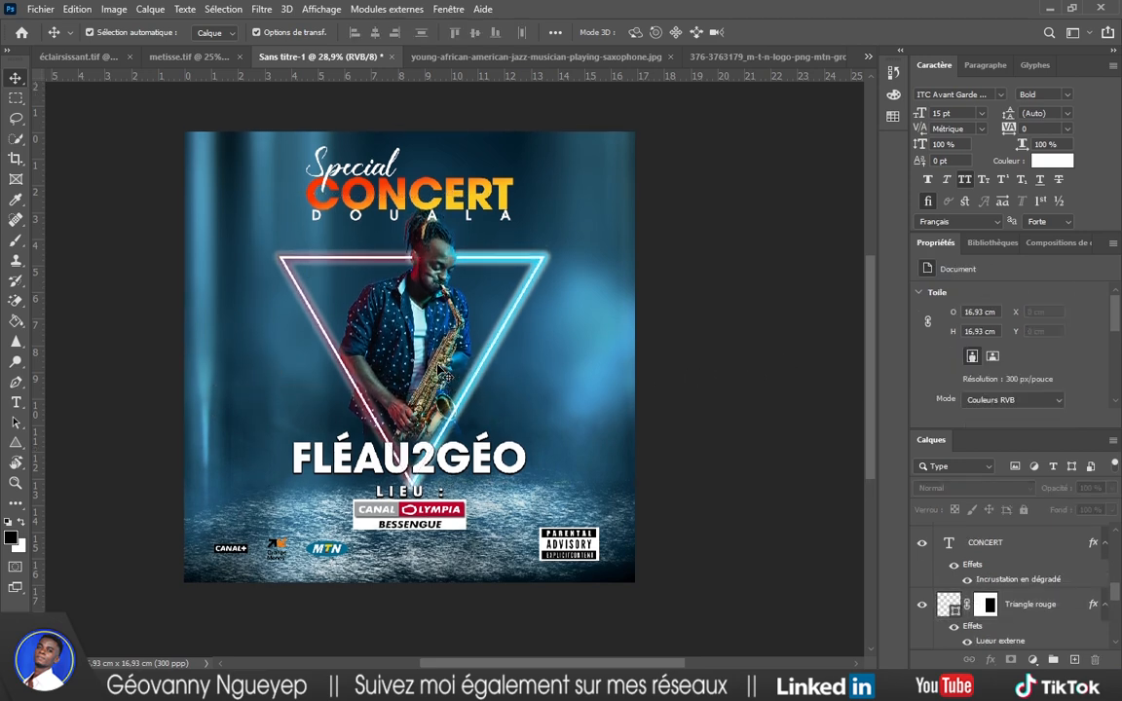
{"action": "scroll", "coordinate": [255, 501], "scroll_direction": "up", "scroll_amount": 1}
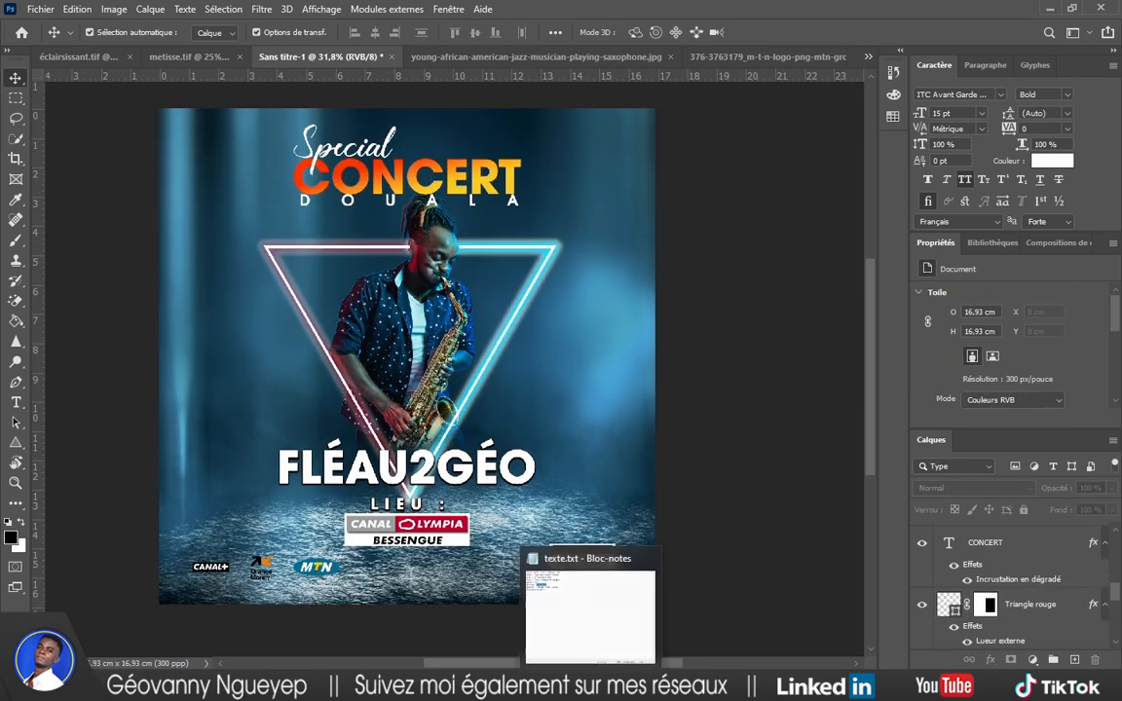
Make a 21H label from a title copy right of the triangle, then duplicate it to the left.
{"action": "left_click", "coordinate": [581, 604]}
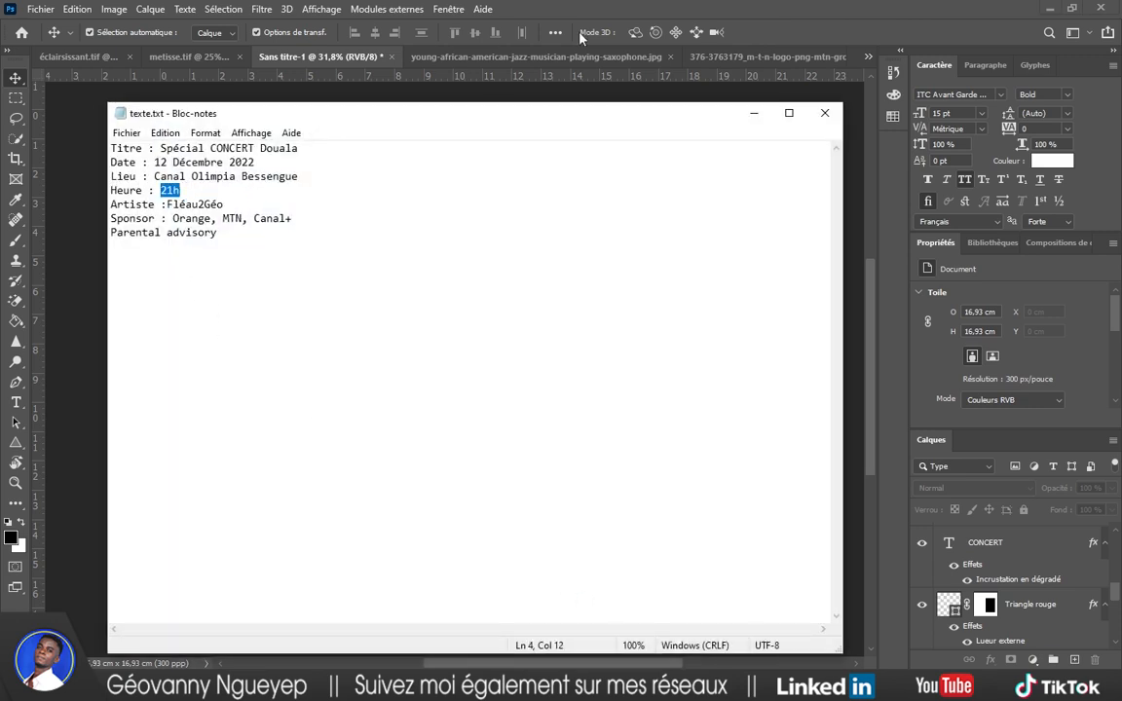
{"action": "left_click", "coordinate": [753, 116]}
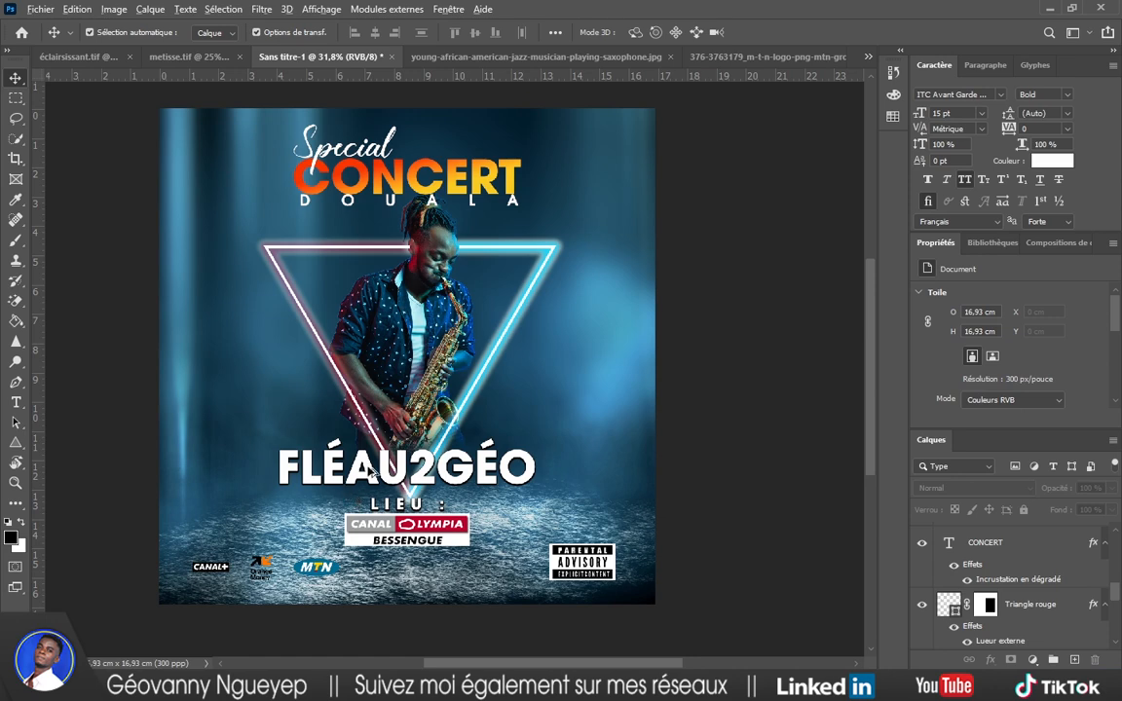
{"action": "left_click_drag", "start_coordinate": [370, 471], "coordinate": [625, 374]}
{"action": "double_click", "coordinate": [275, 391]}
{"action": "type", "text": "21H"}
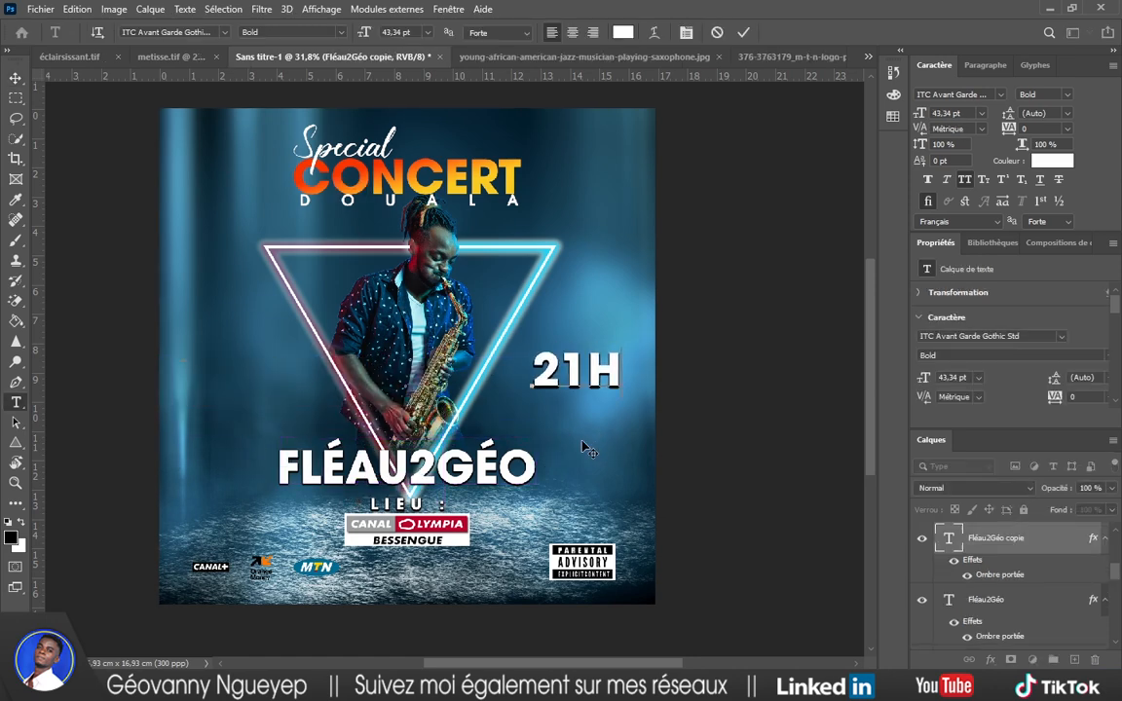
{"action": "left_click", "coordinate": [744, 35]}
{"action": "key", "text": "v"}
{"action": "left_click_drag", "start_coordinate": [613, 368], "coordinate": [255, 371]}
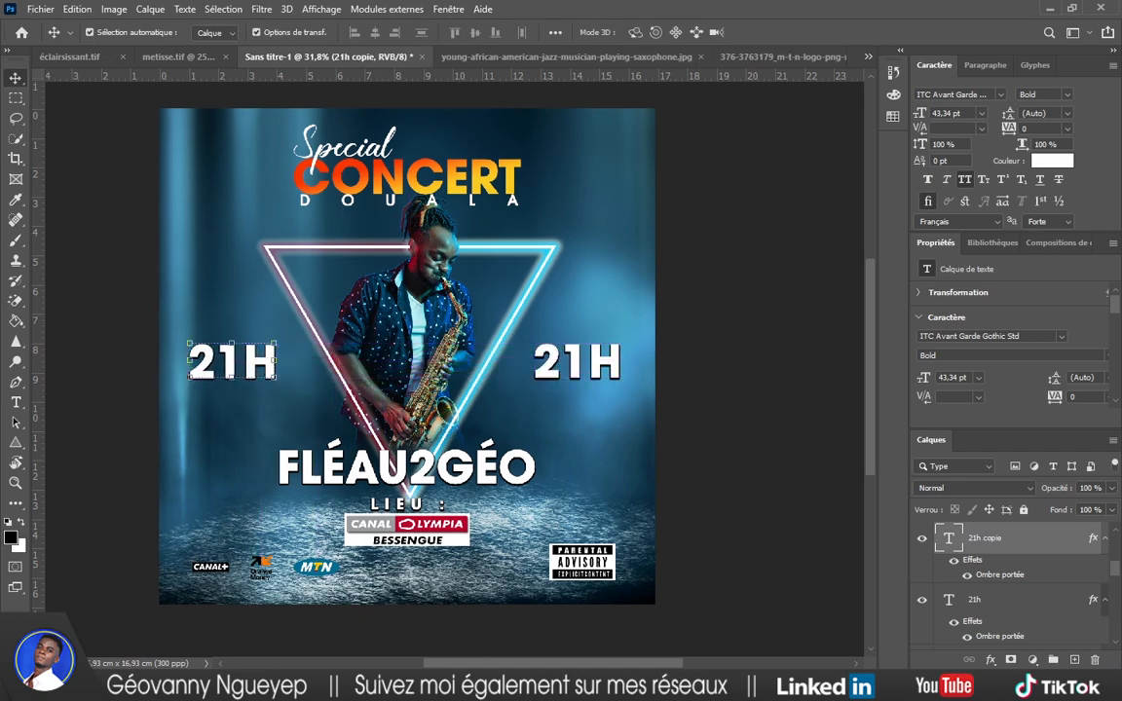
{"action": "mouse_move", "coordinate": [552, 684]}
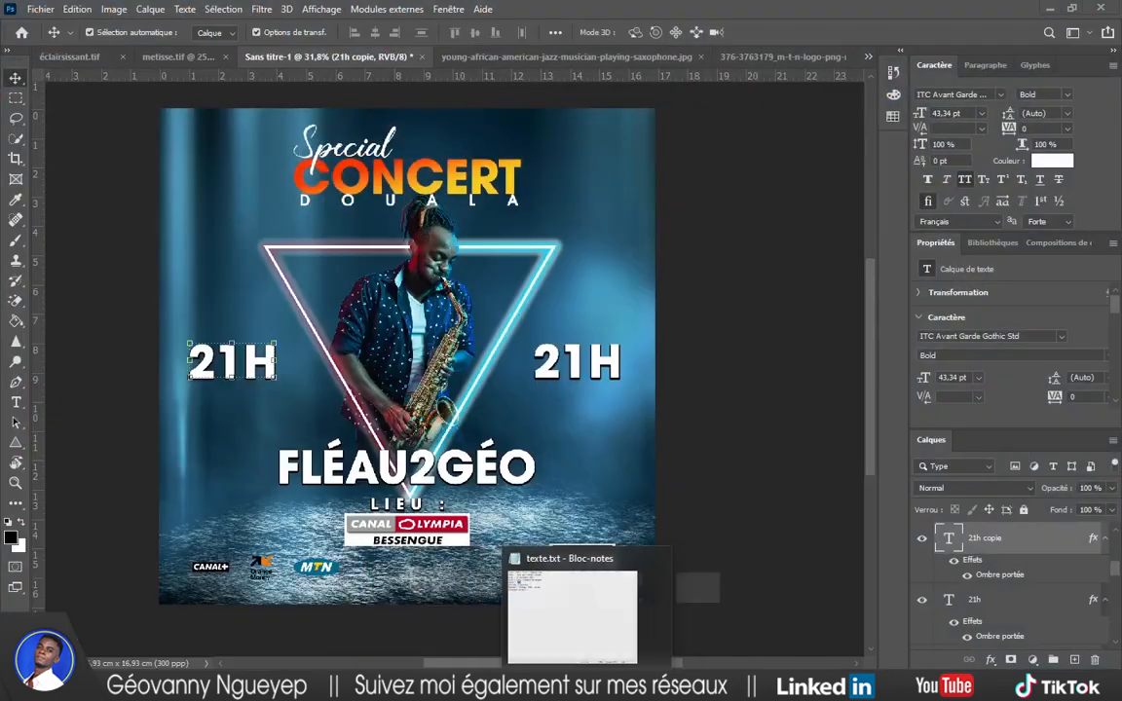
Retype the left 21H as 12 and add a DEC copy below it.
{"action": "left_click", "coordinate": [573, 684]}
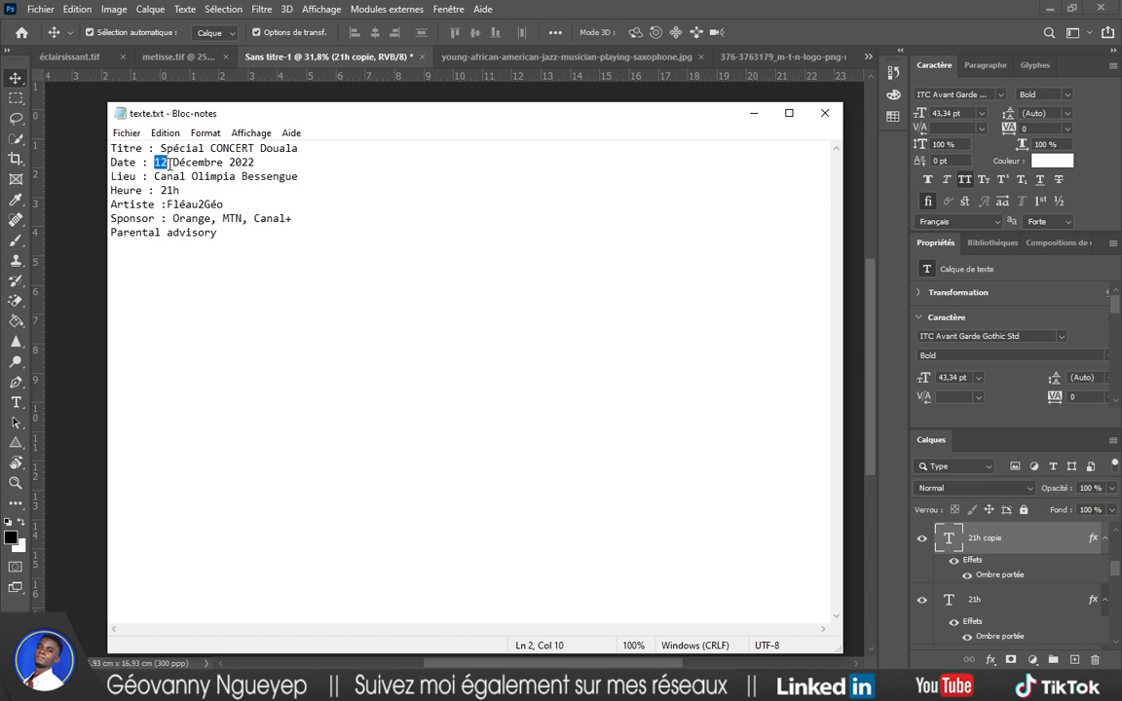
{"action": "left_click", "coordinate": [752, 115]}
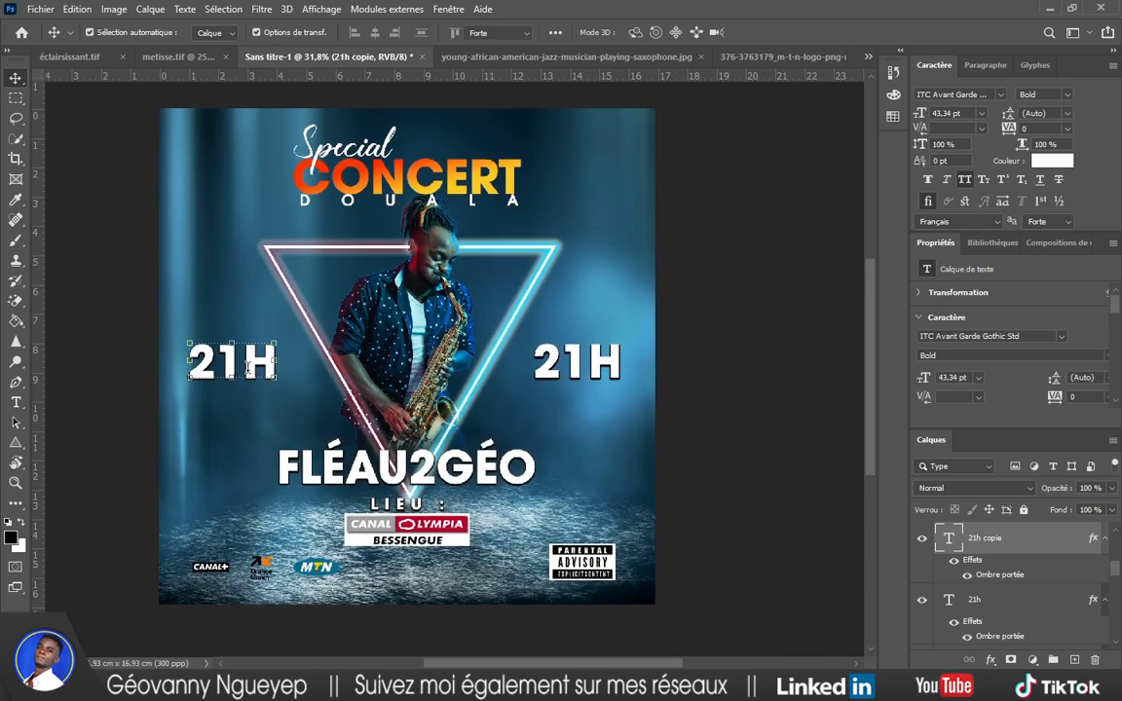
{"action": "double_click", "coordinate": [248, 367]}
{"action": "type", "text": "12"}
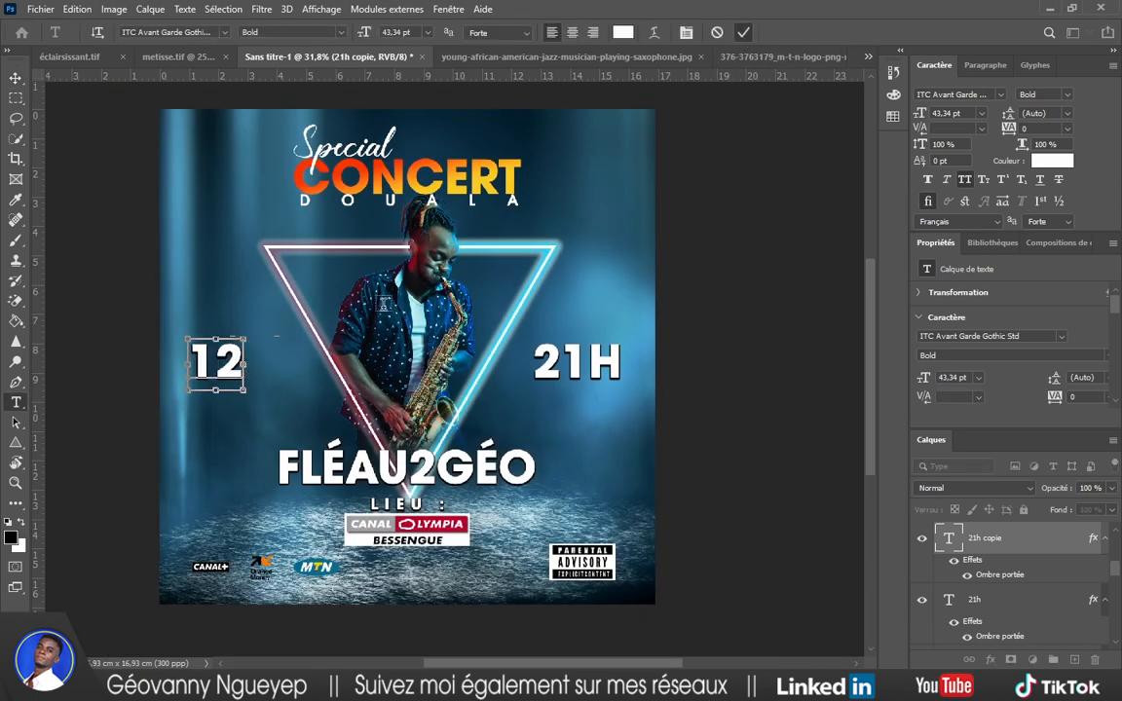
{"action": "left_click", "coordinate": [384, 303]}
{"action": "left_click_drag", "start_coordinate": [227, 375], "coordinate": [227, 405]}
{"action": "double_click", "coordinate": [227, 407]}
{"action": "type", "text": "T"}
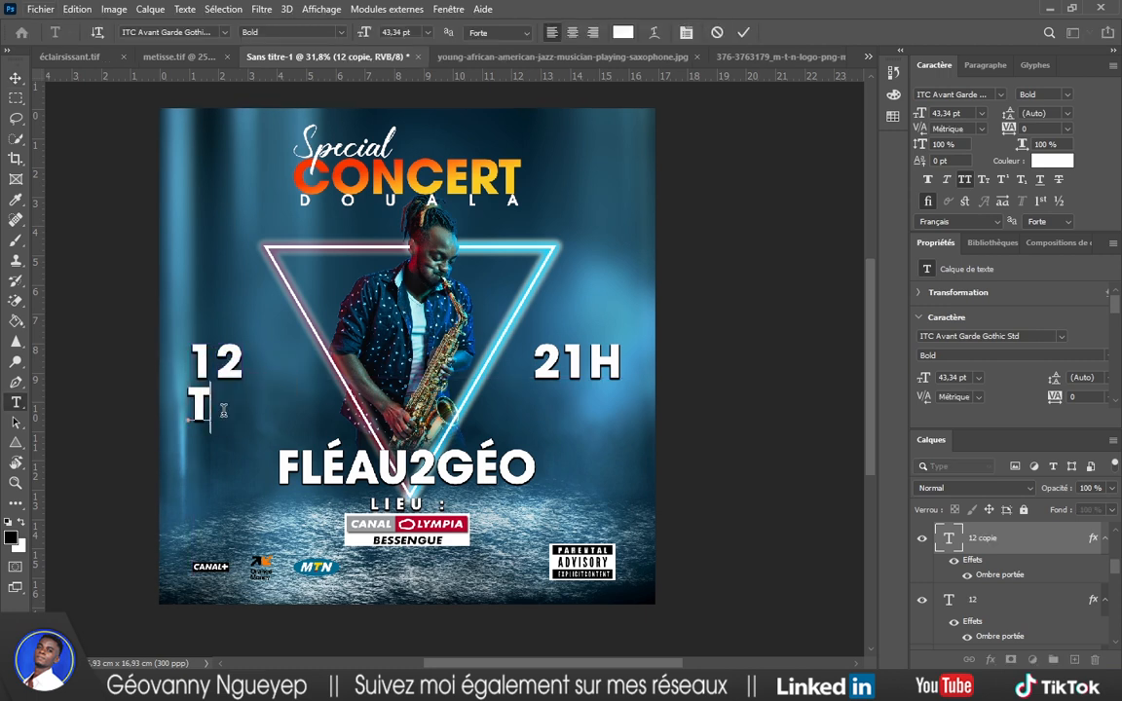
{"action": "type", "text": "DEC"}
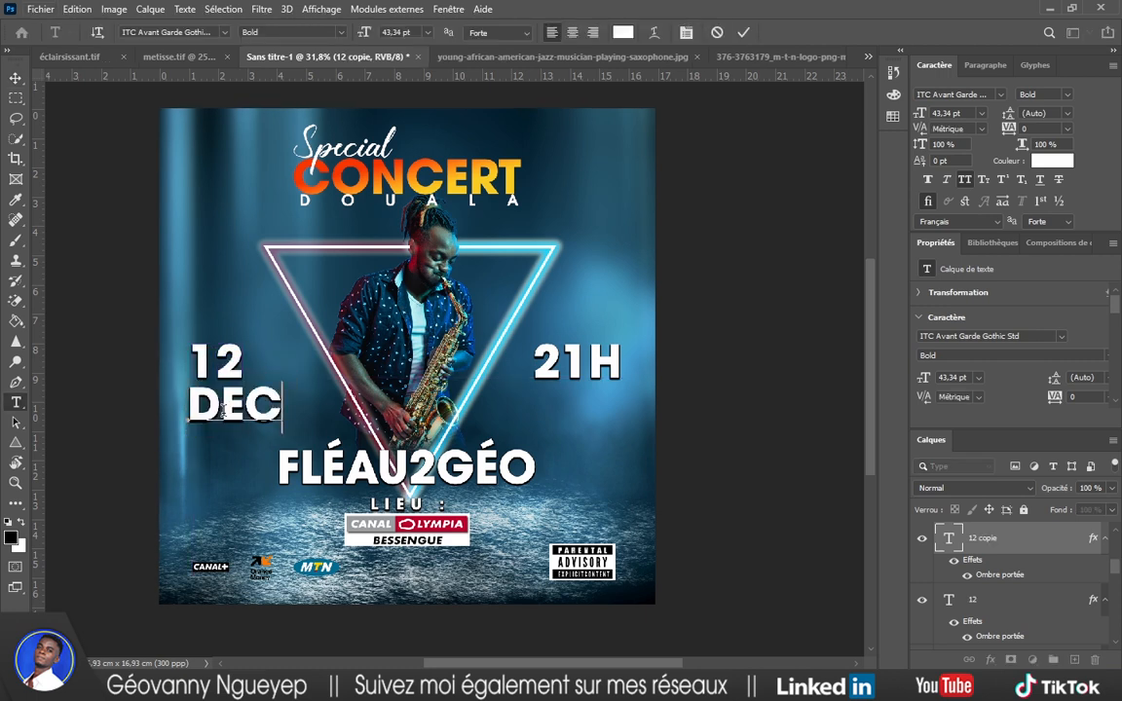
{"action": "left_click", "coordinate": [745, 34]}
{"action": "key", "text": "v"}
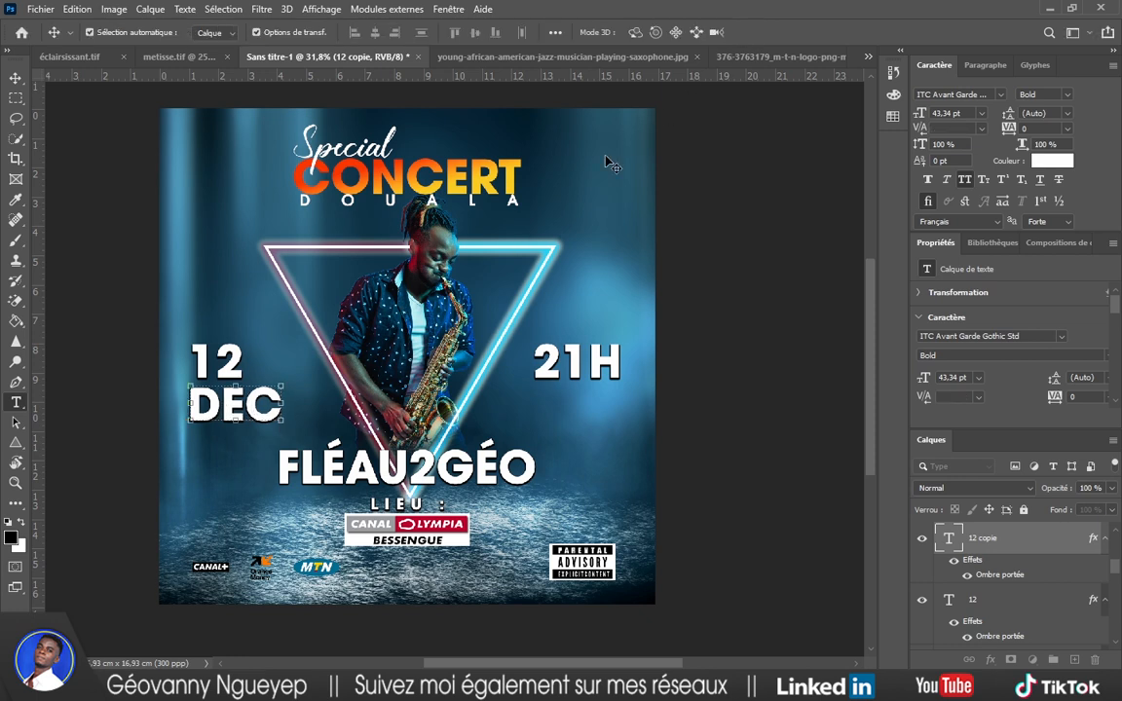
Add a 2022 line below DEC to complete the date stack.
{"action": "left_click_drag", "start_coordinate": [252, 431], "coordinate": [252, 484]}
{"action": "double_click", "coordinate": [221, 458]}
{"action": "type", "text": "2022"}
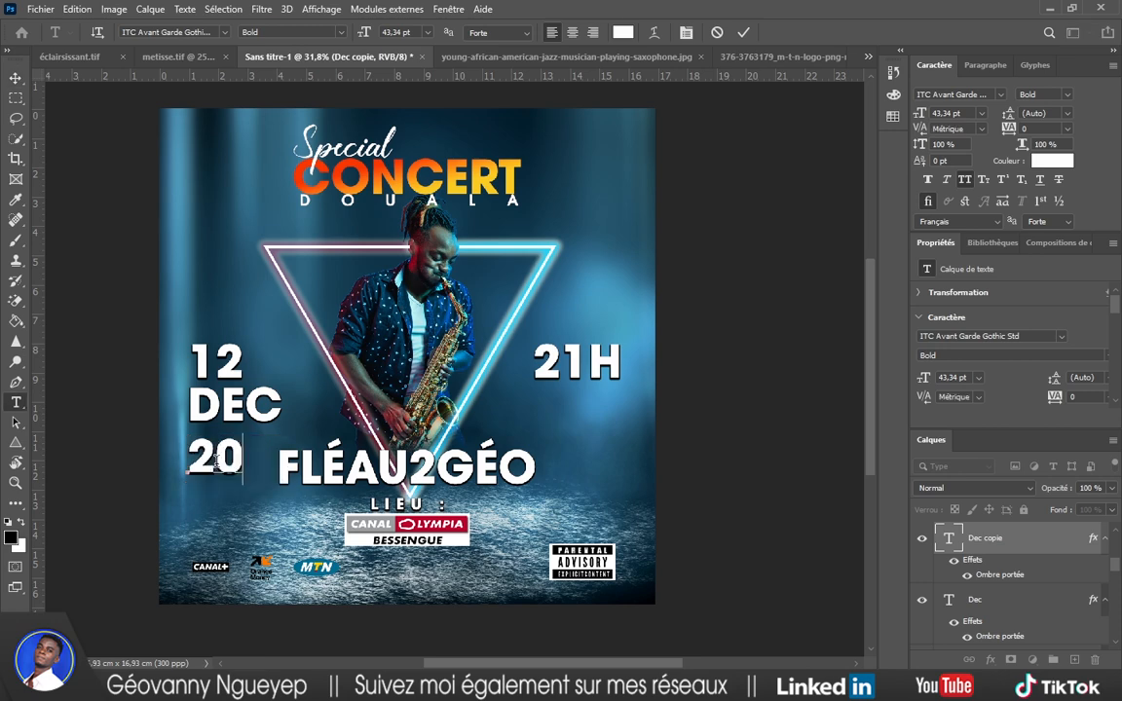
{"action": "left_click", "coordinate": [742, 32]}
{"action": "key", "text": "v"}
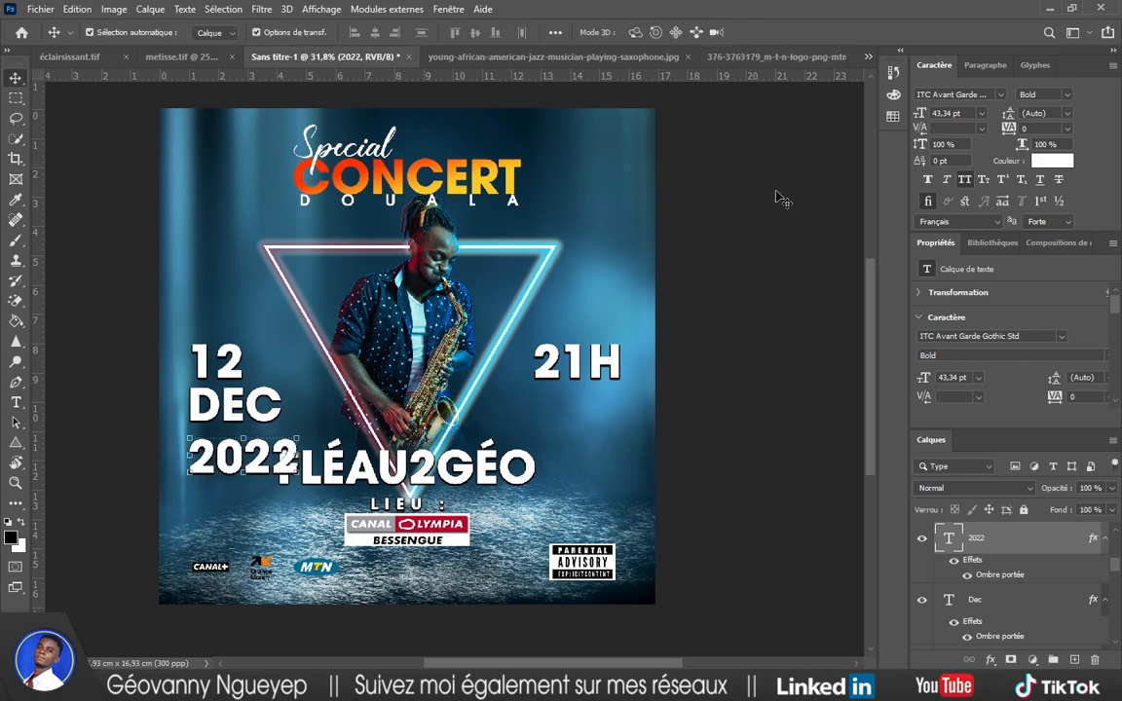
{"action": "left_click", "coordinate": [1043, 94]}
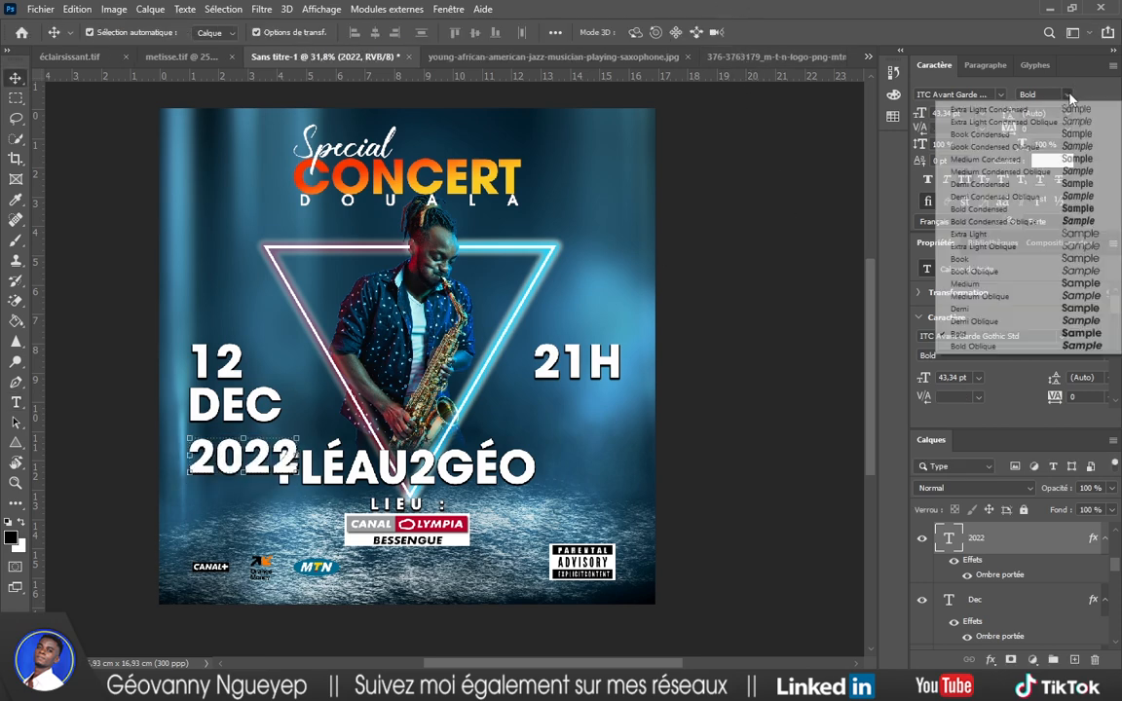
Set 2022 and DEC to the Book weight and narrow DEC horizontally.
{"action": "left_click", "coordinate": [1026, 261]}
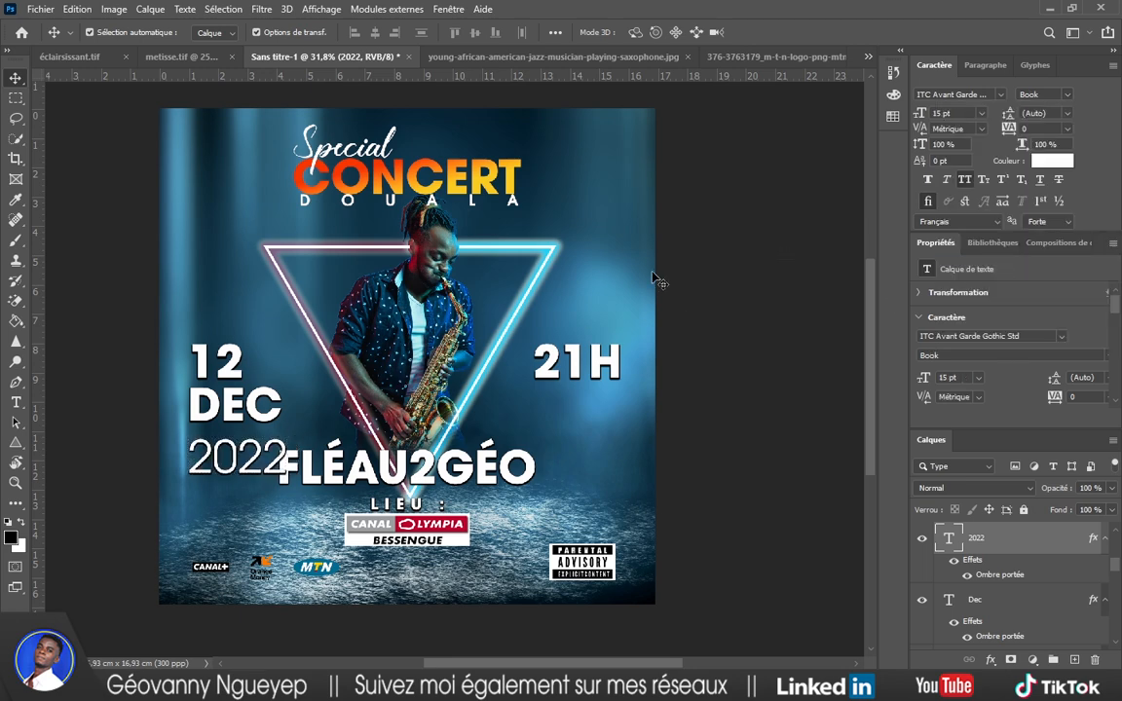
{"action": "left_click", "coordinate": [974, 599]}
{"action": "left_click", "coordinate": [1042, 94]}
{"action": "left_click", "coordinate": [981, 259]}
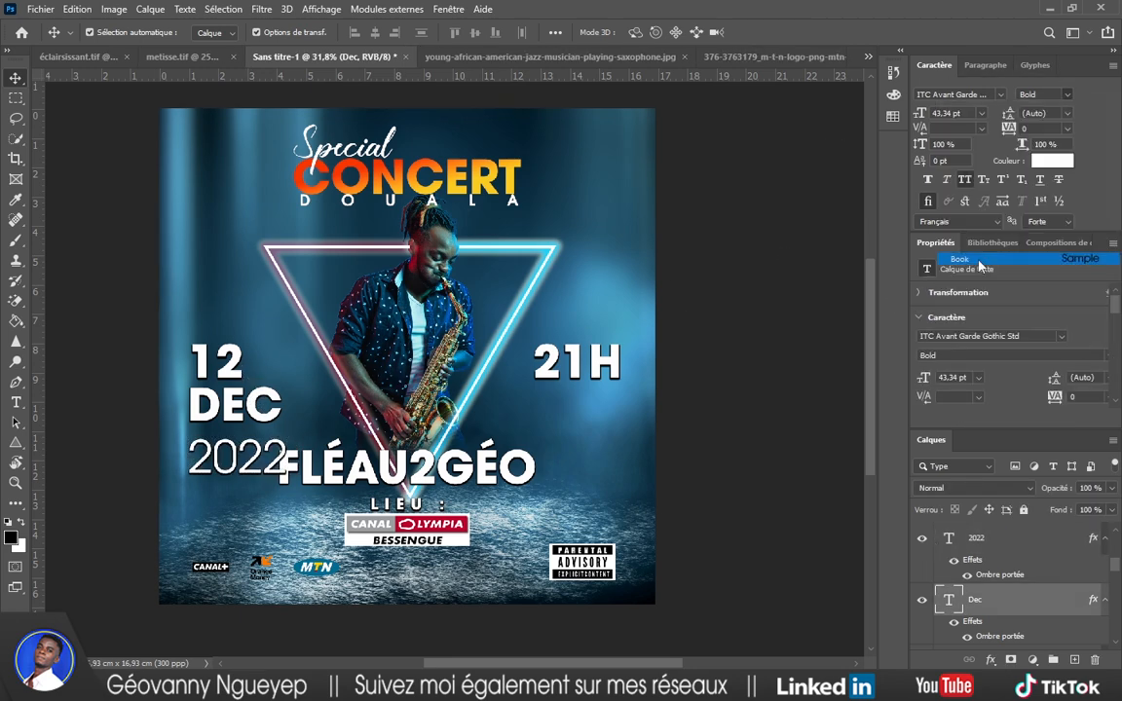
{"action": "left_click_drag", "start_coordinate": [283, 408], "coordinate": [244, 405]}
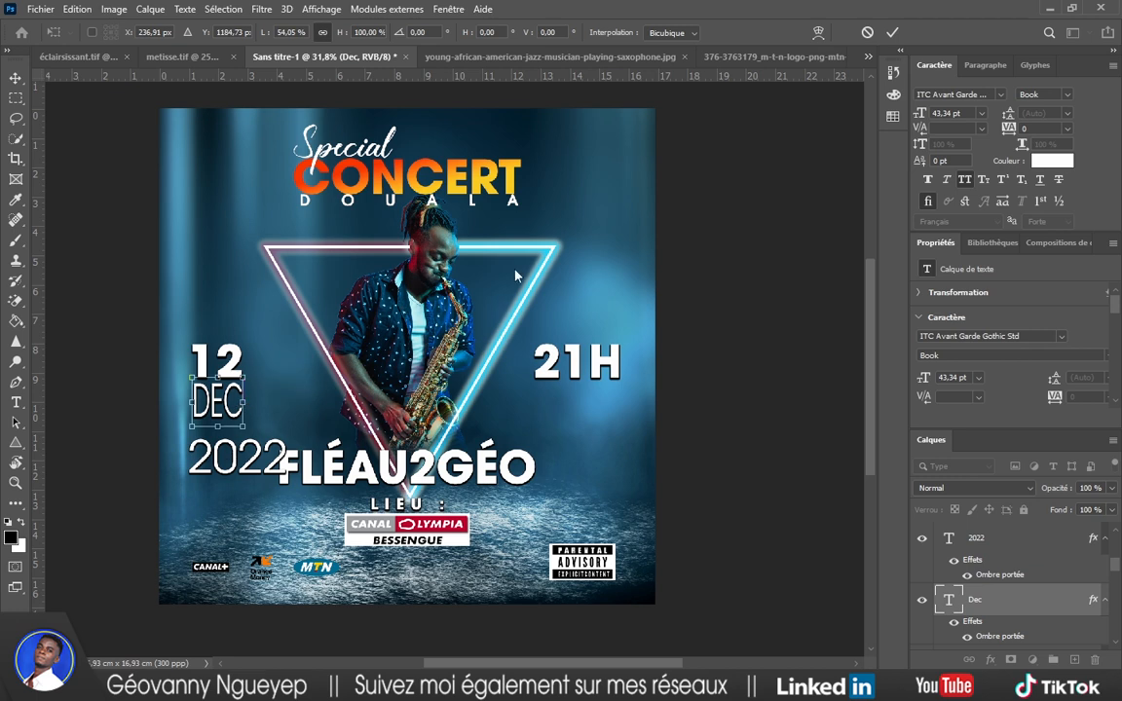
{"action": "left_click", "coordinate": [893, 34]}
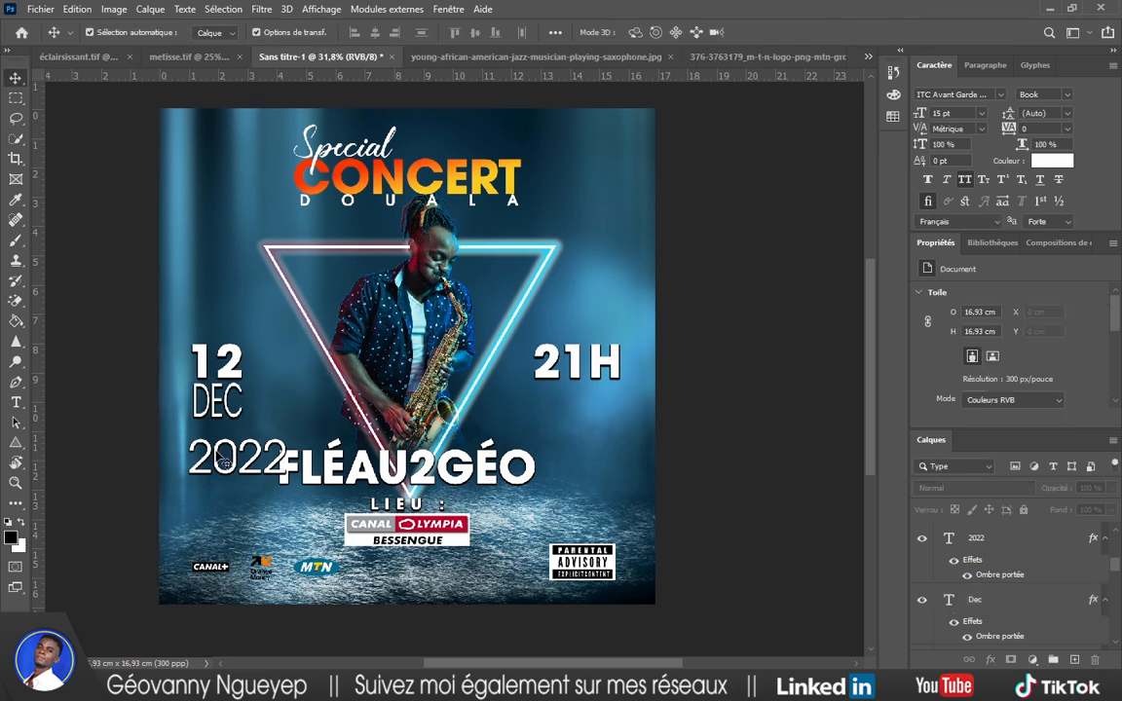
Move 2022 up under DEC and narrow it to match the other date lines.
{"action": "left_click_drag", "start_coordinate": [217, 457], "coordinate": [220, 438]}
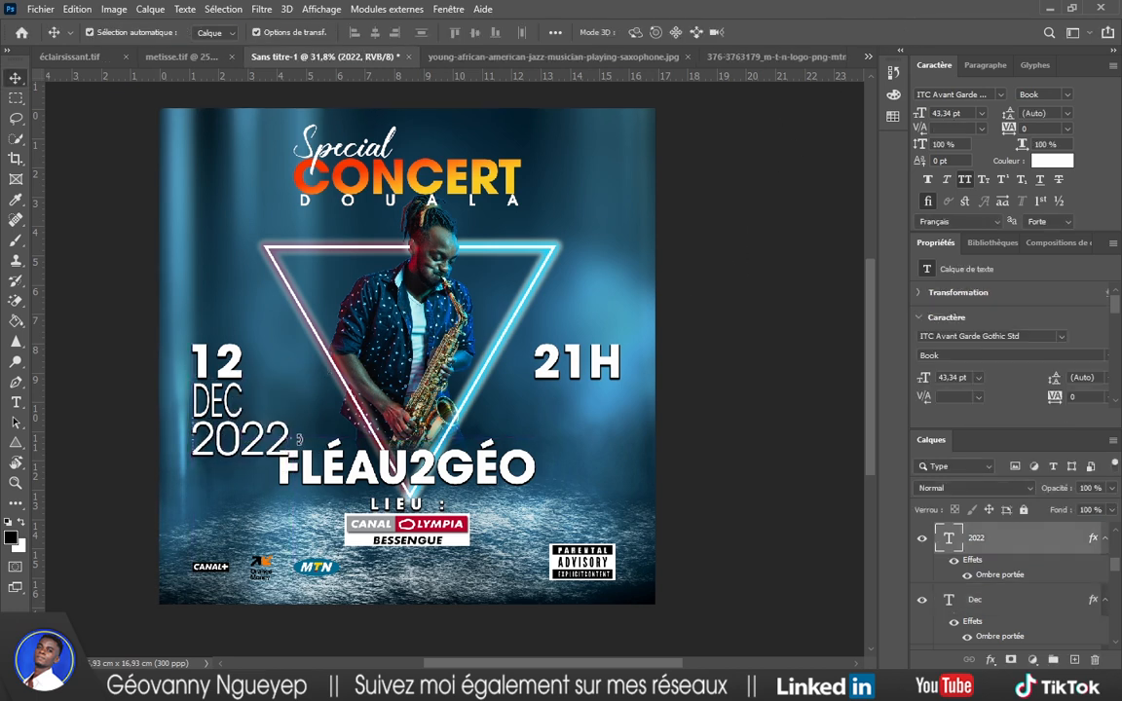
{"action": "key", "text": "ctrl+t"}
{"action": "left_click_drag", "start_coordinate": [291, 441], "coordinate": [244, 440]}
{"action": "left_click", "coordinate": [794, 209]}
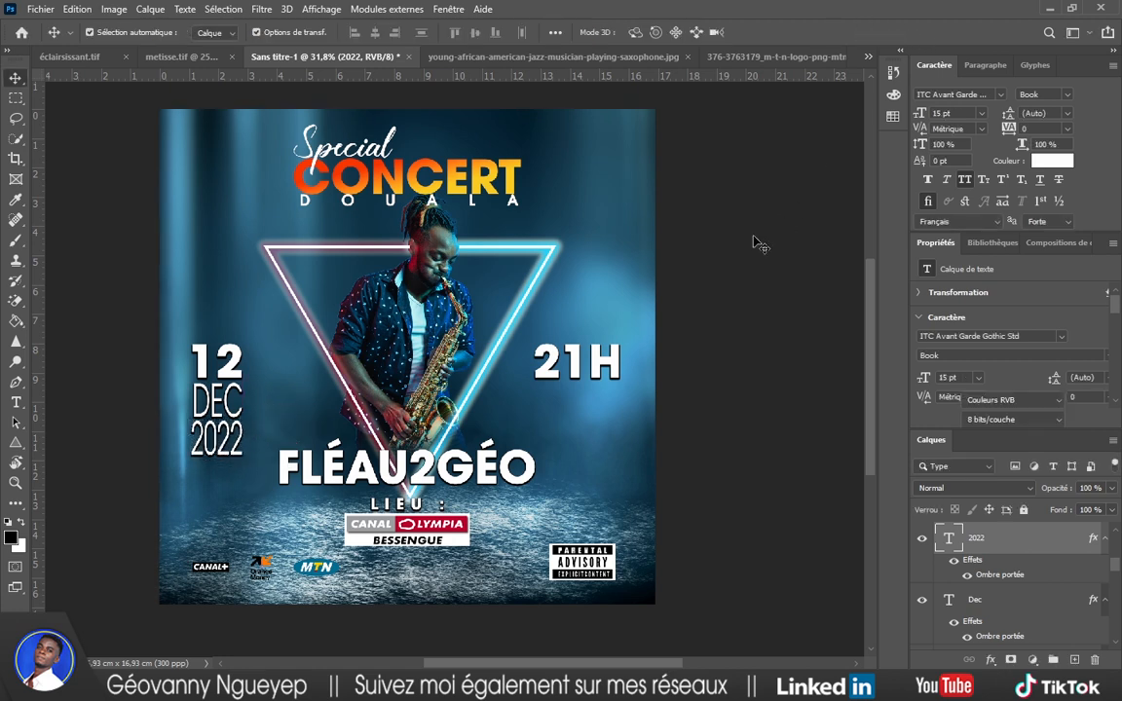
{"action": "left_click", "coordinate": [754, 241]}
{"action": "left_click_drag", "start_coordinate": [186, 322], "coordinate": [229, 357]}
{"action": "left_click", "coordinate": [735, 303]}
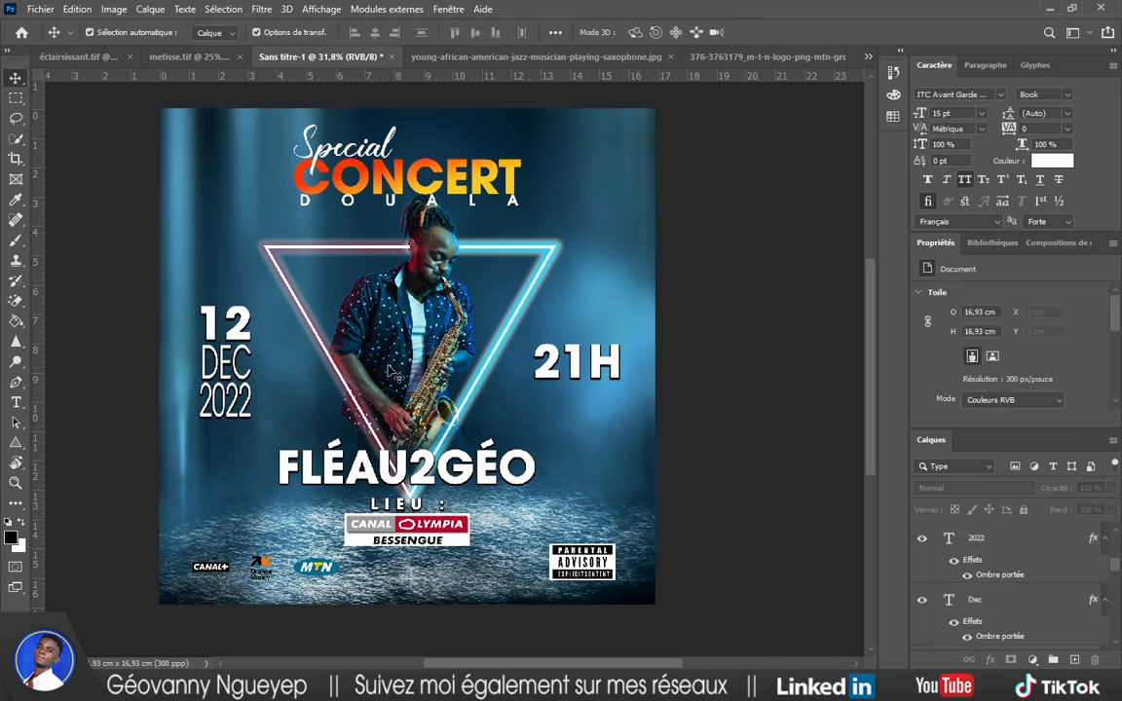
Shift the 12/DEC/2022 date block slightly to the right.
{"action": "scroll", "coordinate": [450, 394], "scroll_direction": "up", "scroll_amount": 2}
{"action": "scroll", "coordinate": [450, 395], "scroll_direction": "right", "scroll_amount": 1}
{"action": "scroll", "coordinate": [450, 395], "scroll_direction": "down", "scroll_amount": 2}
{"action": "scroll", "coordinate": [451, 394], "scroll_direction": "down", "scroll_amount": 3}
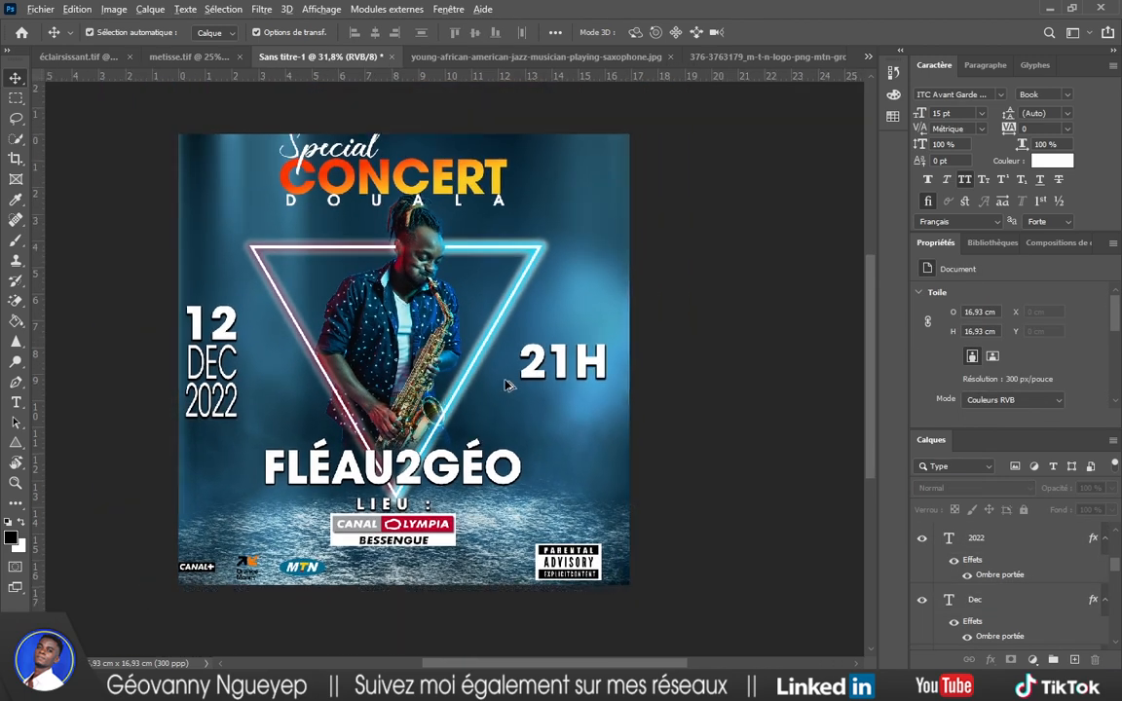
{"action": "scroll", "coordinate": [314, 396], "scroll_direction": "up", "scroll_amount": 4}
{"action": "scroll", "coordinate": [314, 395], "scroll_direction": "up", "scroll_amount": 2}
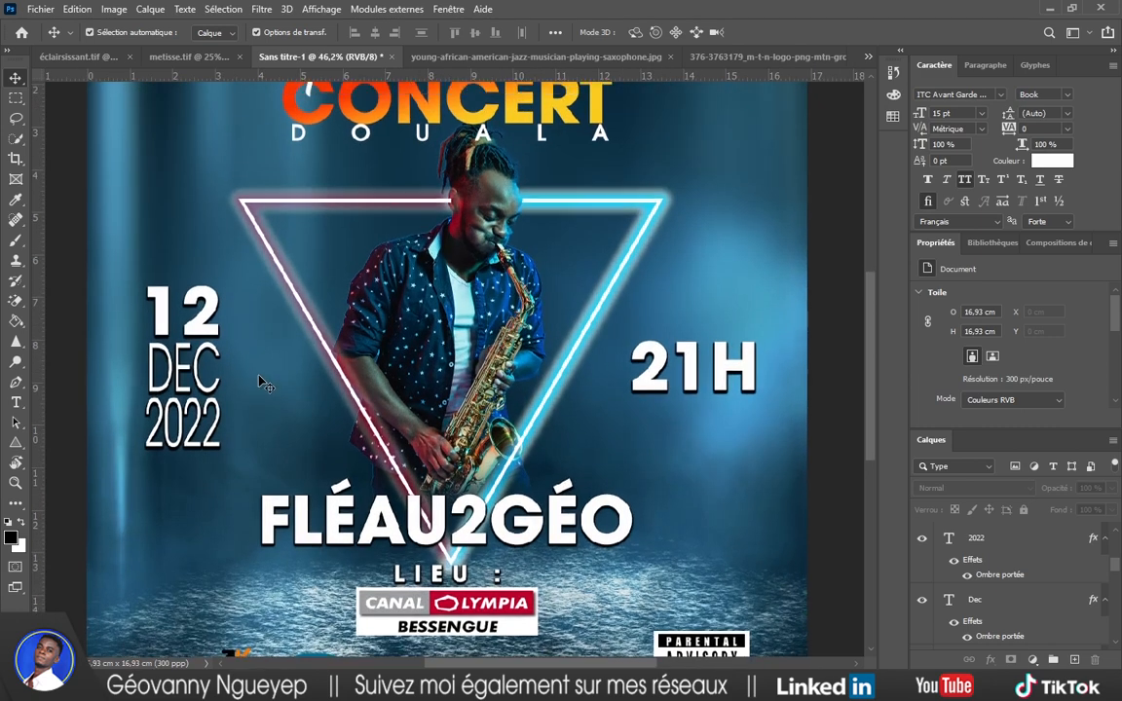
{"action": "left_click_drag", "start_coordinate": [128, 251], "coordinate": [194, 459]}
{"action": "key", "text": "ctrl+t"}
{"action": "key", "text": "Return"}
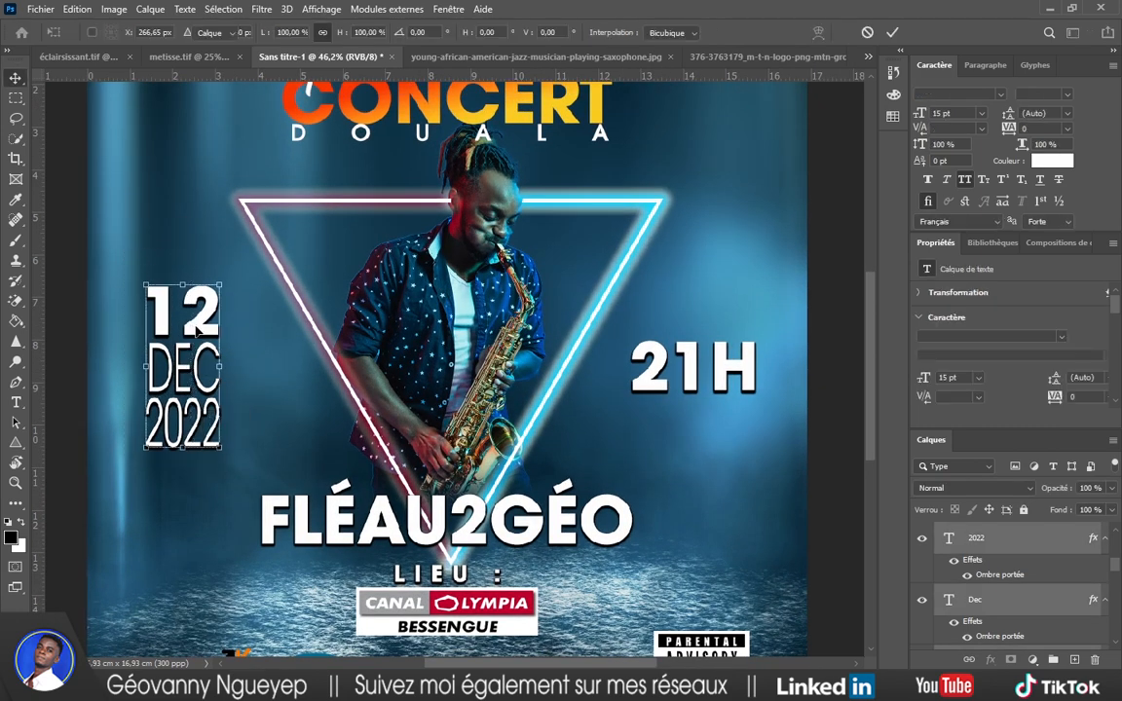
{"action": "left_click_drag", "start_coordinate": [194, 328], "coordinate": [205, 324]}
{"action": "left_click", "coordinate": [290, 364]}
Set the 2022 text to the Demi weight.
{"action": "left_click", "coordinate": [201, 408]}
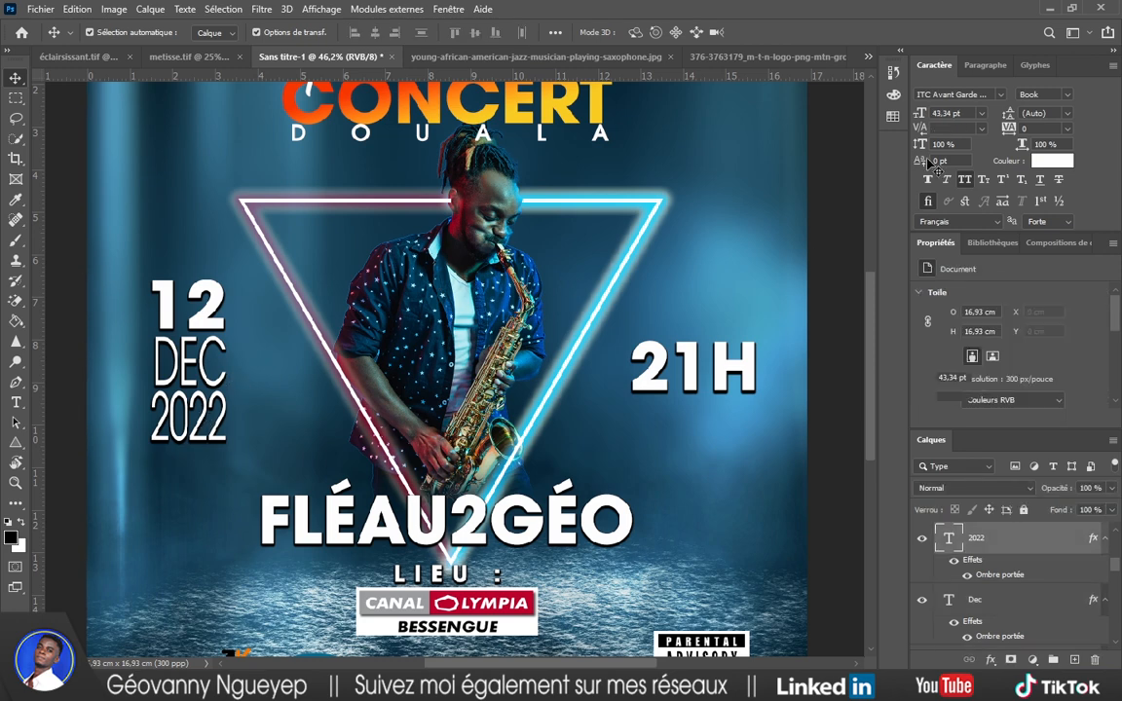
{"action": "key", "text": "t"}
{"action": "key", "text": "Return"}
{"action": "left_click", "coordinate": [1045, 94]}
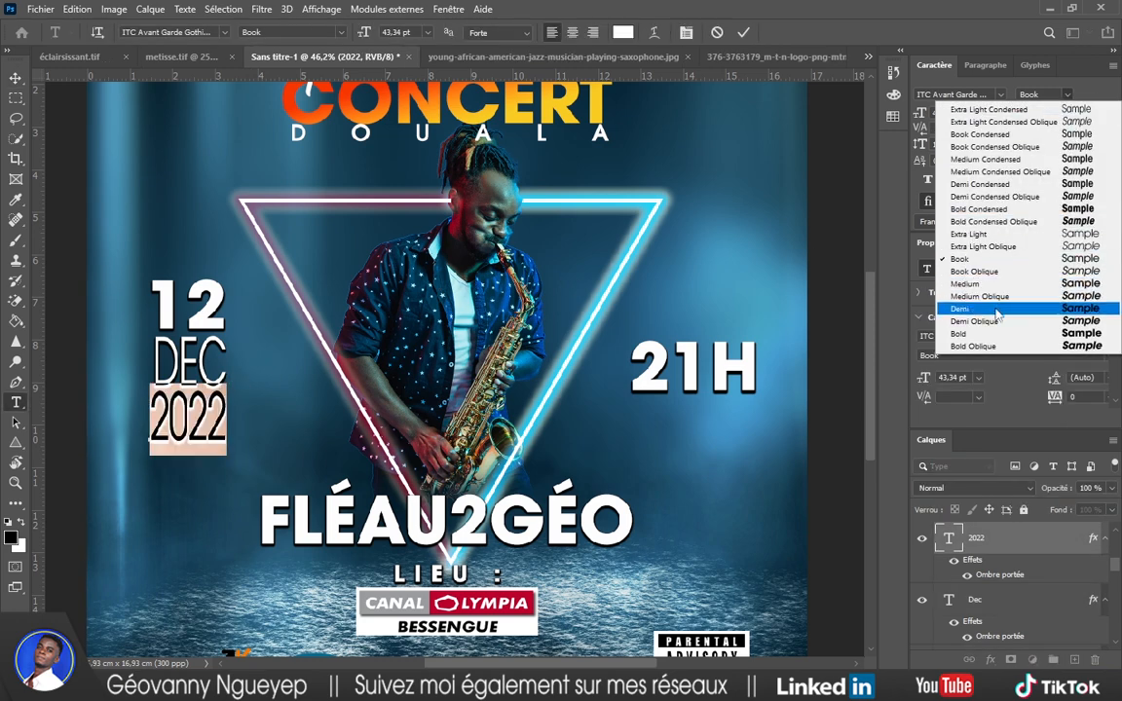
{"action": "left_click", "coordinate": [997, 310]}
{"action": "left_click", "coordinate": [743, 32]}
{"action": "key", "text": "v"}
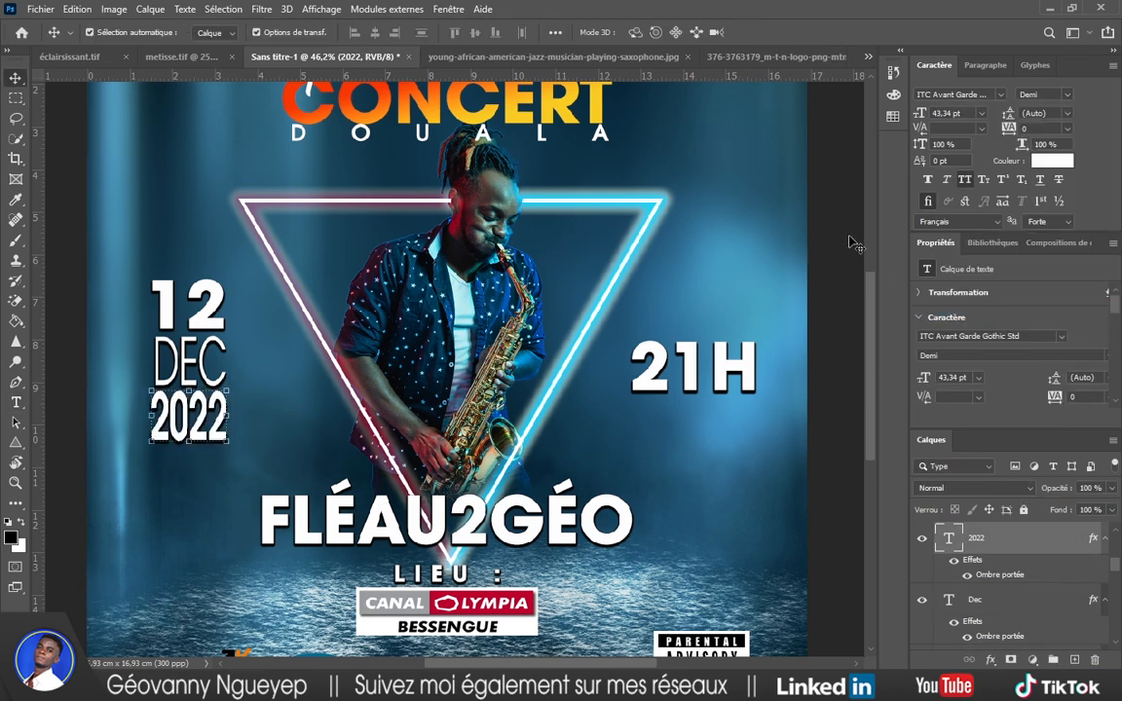
{"action": "left_click", "coordinate": [852, 243]}
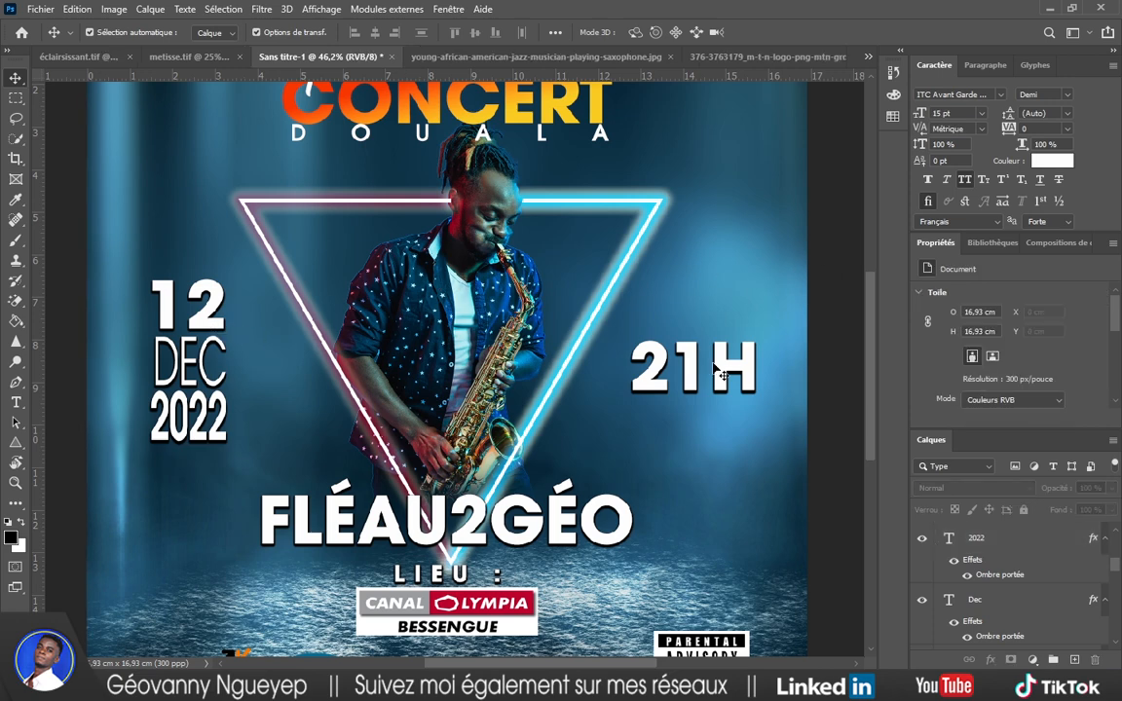
Nudge 21H slightly left and move the FLÉAU2GÉO title upward.
{"action": "left_click_drag", "start_coordinate": [695, 371], "coordinate": [694, 368]}
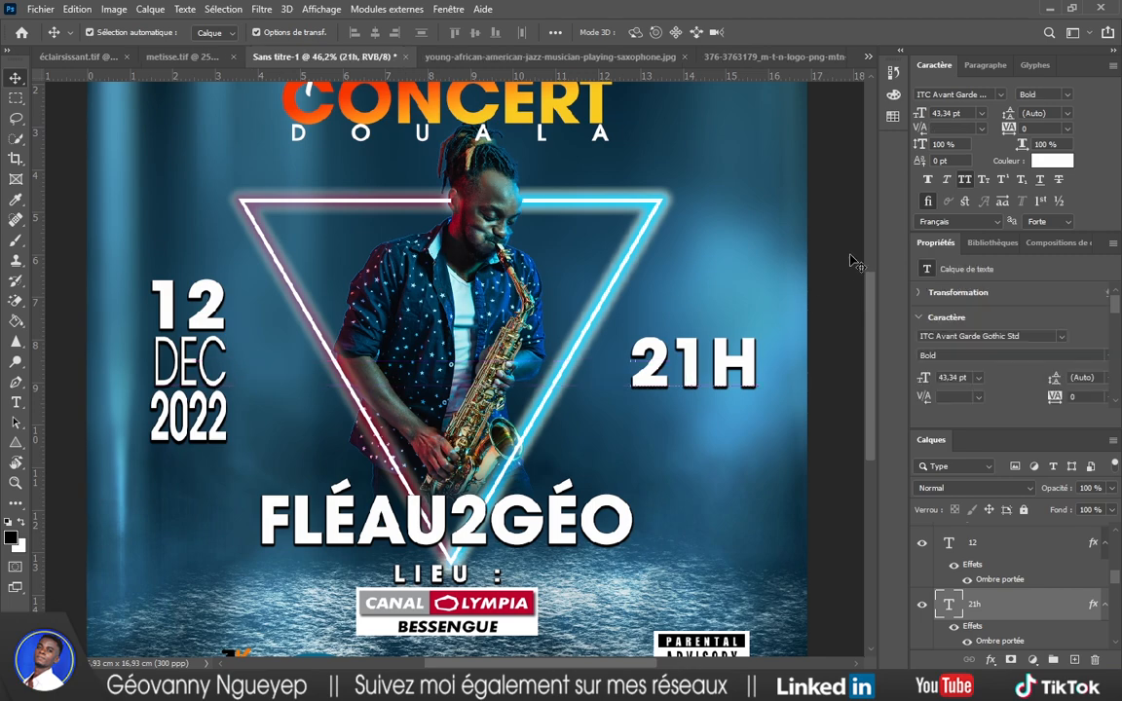
{"action": "left_click", "coordinate": [851, 255]}
{"action": "scroll", "coordinate": [764, 326], "scroll_direction": "down", "scroll_amount": 4}
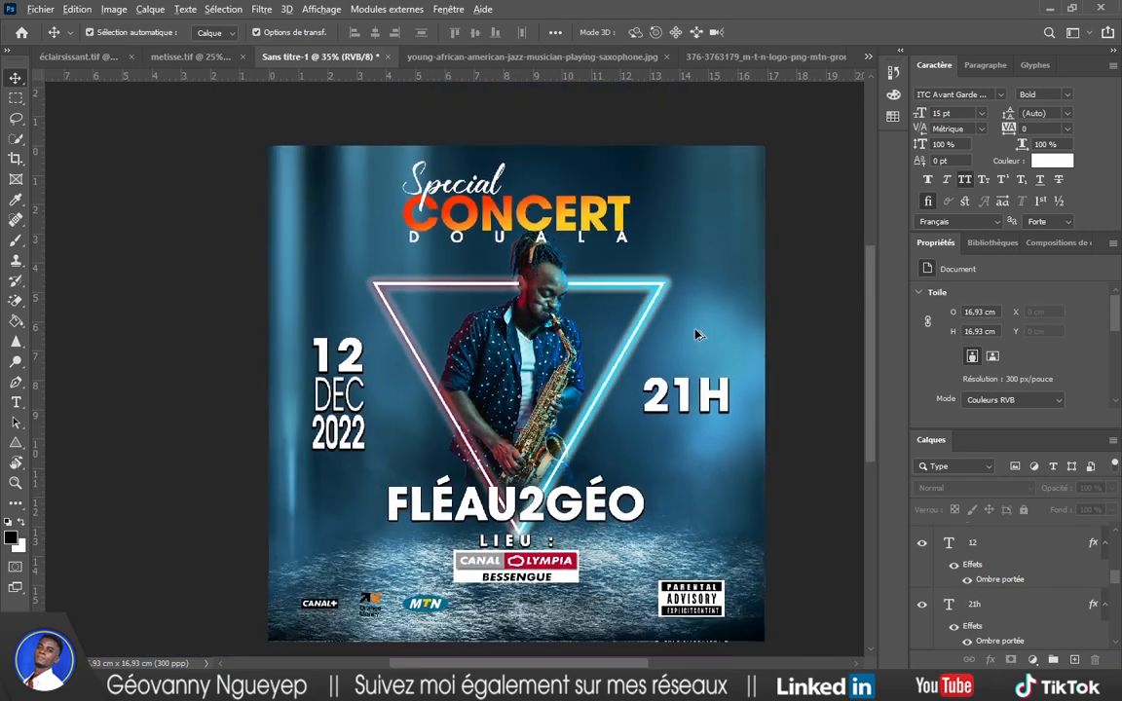
{"action": "scroll", "coordinate": [534, 521], "scroll_direction": "up", "scroll_amount": 4}
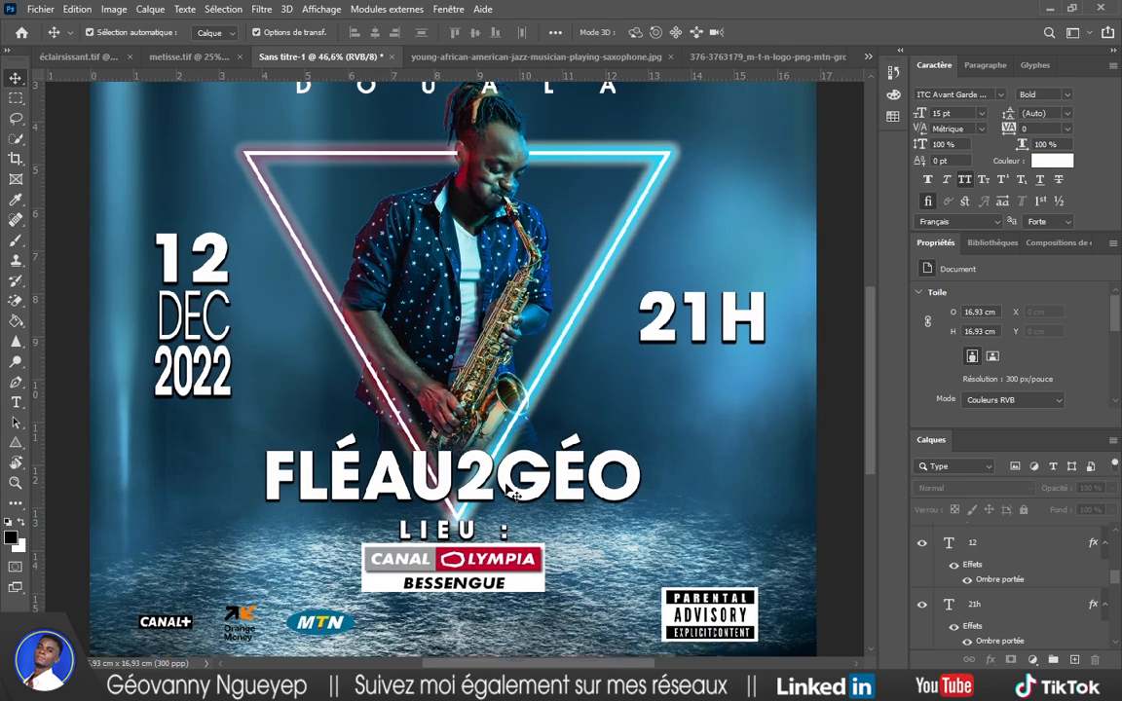
{"action": "left_click_drag", "start_coordinate": [508, 495], "coordinate": [510, 453]}
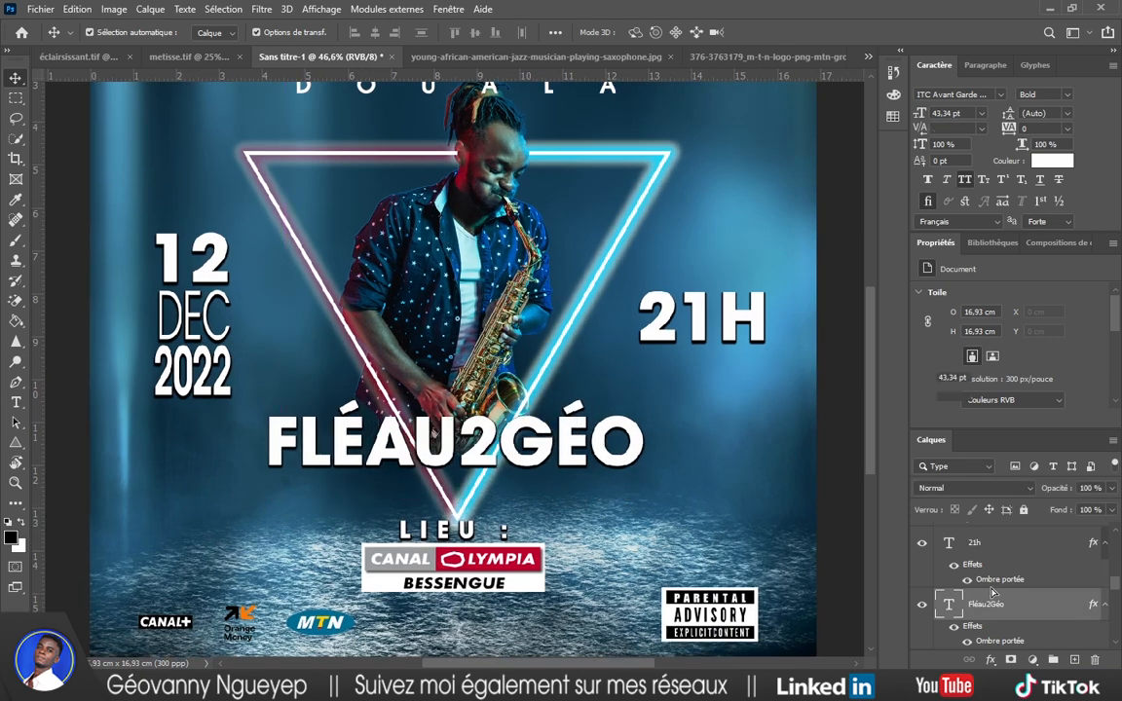
Draw a white rounded rectangle around the FLÉAU2GÉO title.
{"action": "scroll", "coordinate": [992, 591], "scroll_direction": "down", "scroll_amount": 1}
{"action": "double_click", "coordinate": [993, 633]}
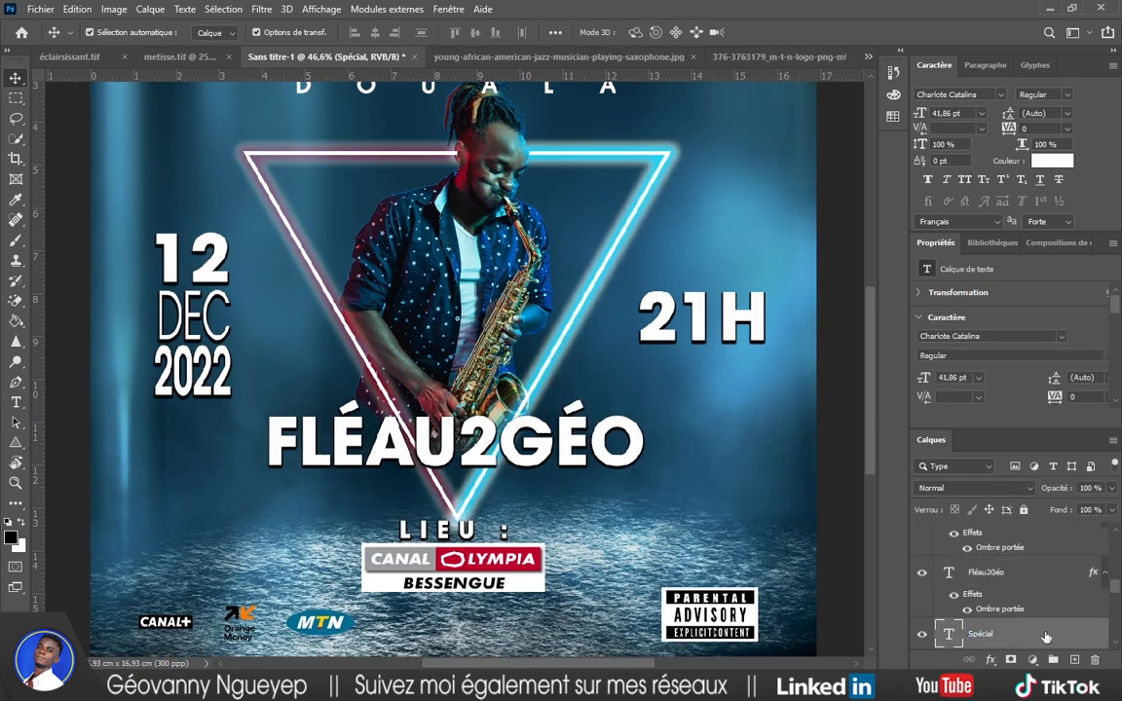
{"action": "right_click", "coordinate": [17, 440]}
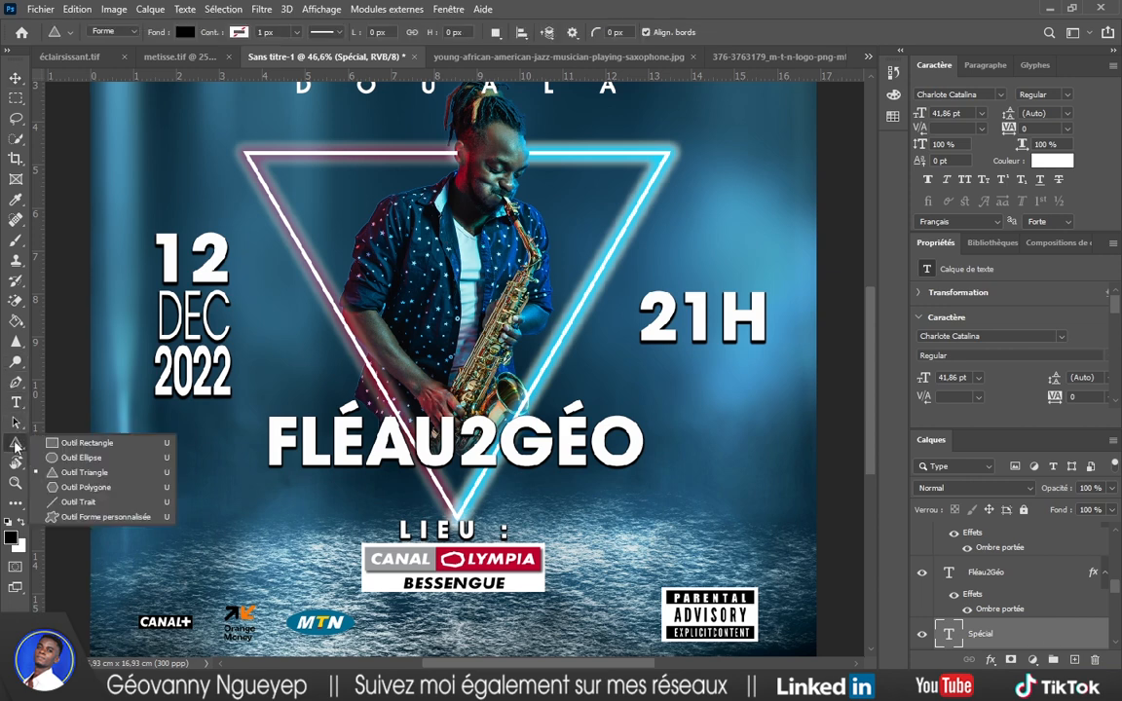
{"action": "left_click", "coordinate": [80, 440]}
{"action": "mouse_move", "coordinate": [260, 389]}
{"action": "left_mouse_down"}
{"action": "mouse_move", "coordinate": [565, 476]}
{"action": "mouse_move", "coordinate": [642, 480]}
{"action": "left_mouse_up"}
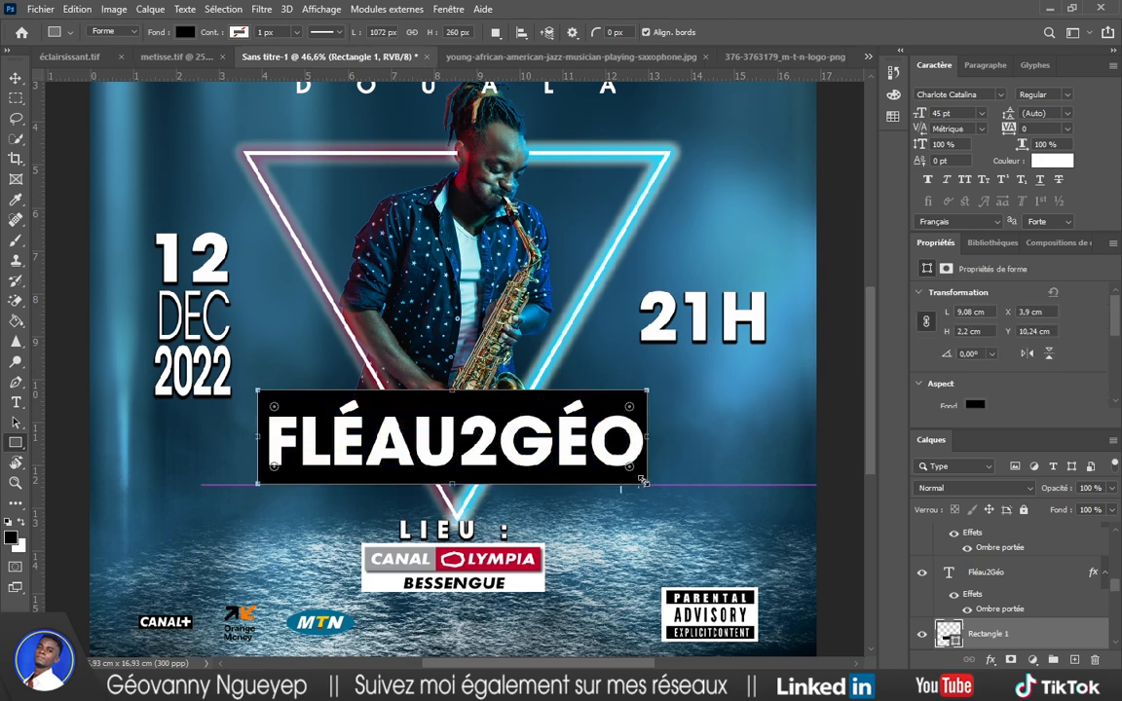
{"action": "left_click_drag", "start_coordinate": [633, 411], "coordinate": [624, 416]}
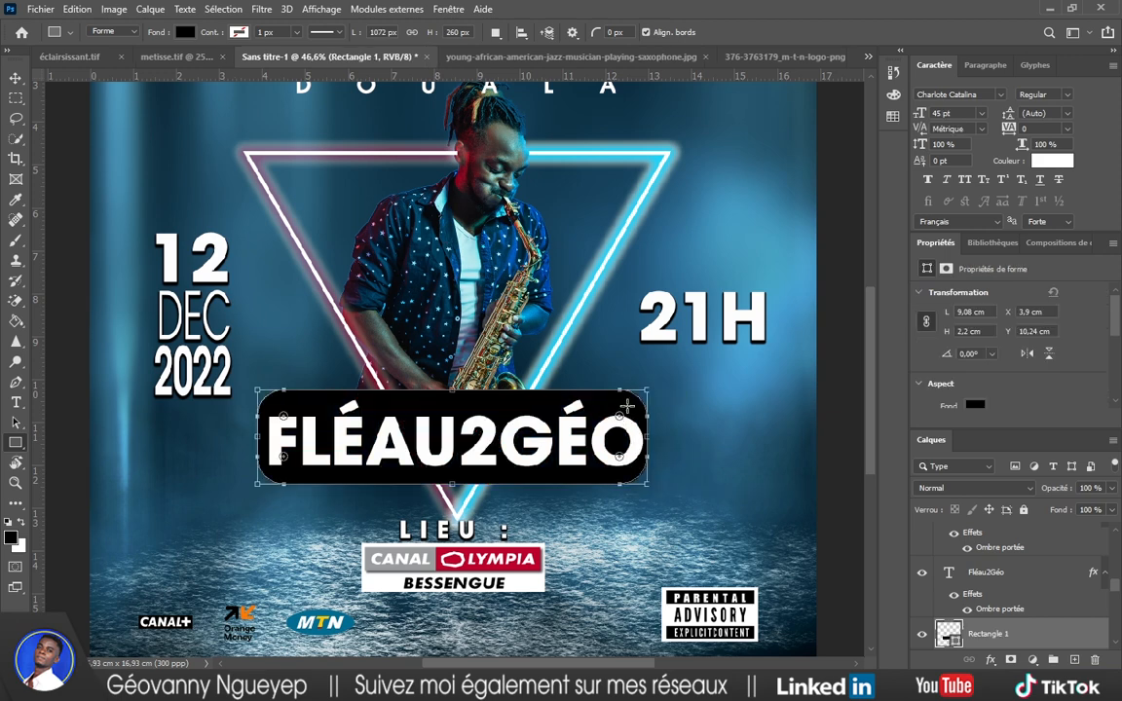
{"action": "left_click", "coordinate": [178, 32]}
{"action": "left_click", "coordinate": [115, 114]}
{"action": "left_click", "coordinate": [16, 75]}
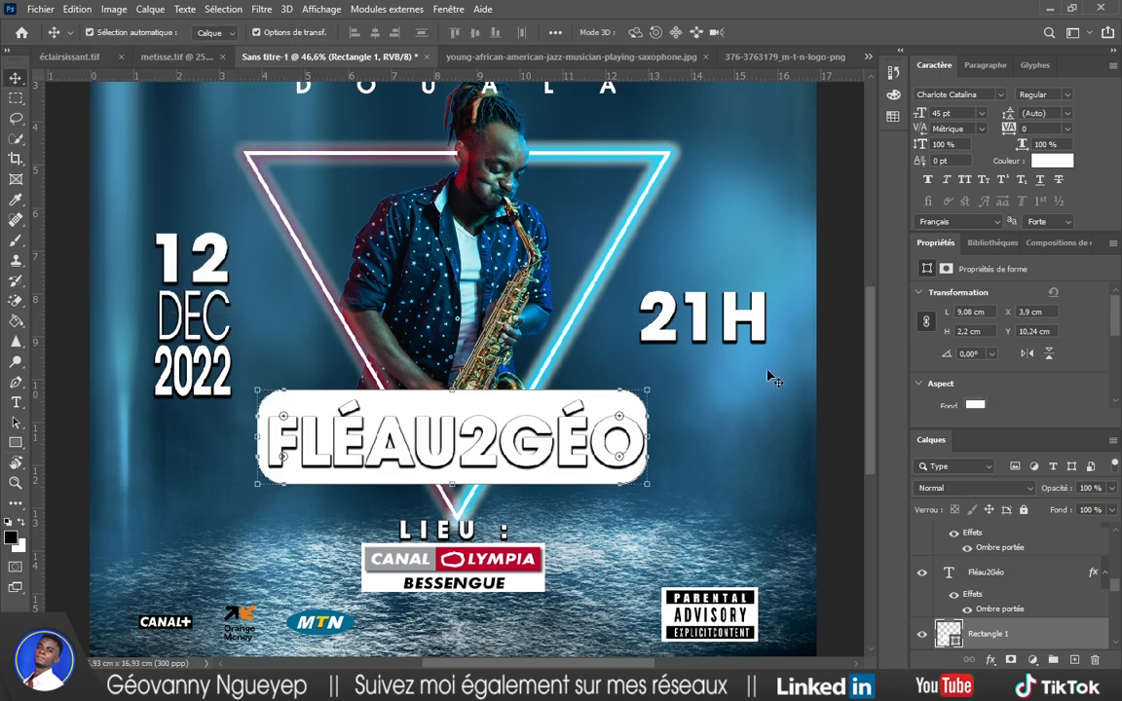
Clear the FLÉAU2GÉO title's drop shadow and pick black for its text colour.
{"action": "left_click", "coordinate": [1007, 578]}
{"action": "right_click", "coordinate": [997, 597]}
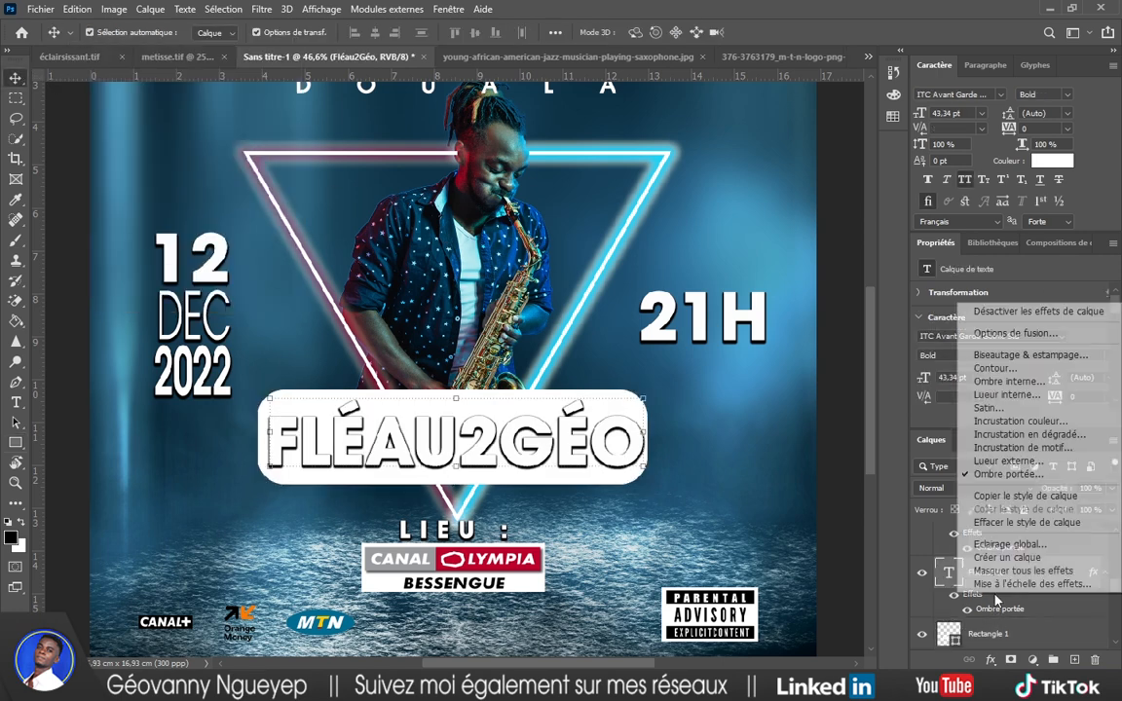
{"action": "left_click", "coordinate": [1032, 525]}
{"action": "left_click", "coordinate": [1052, 161]}
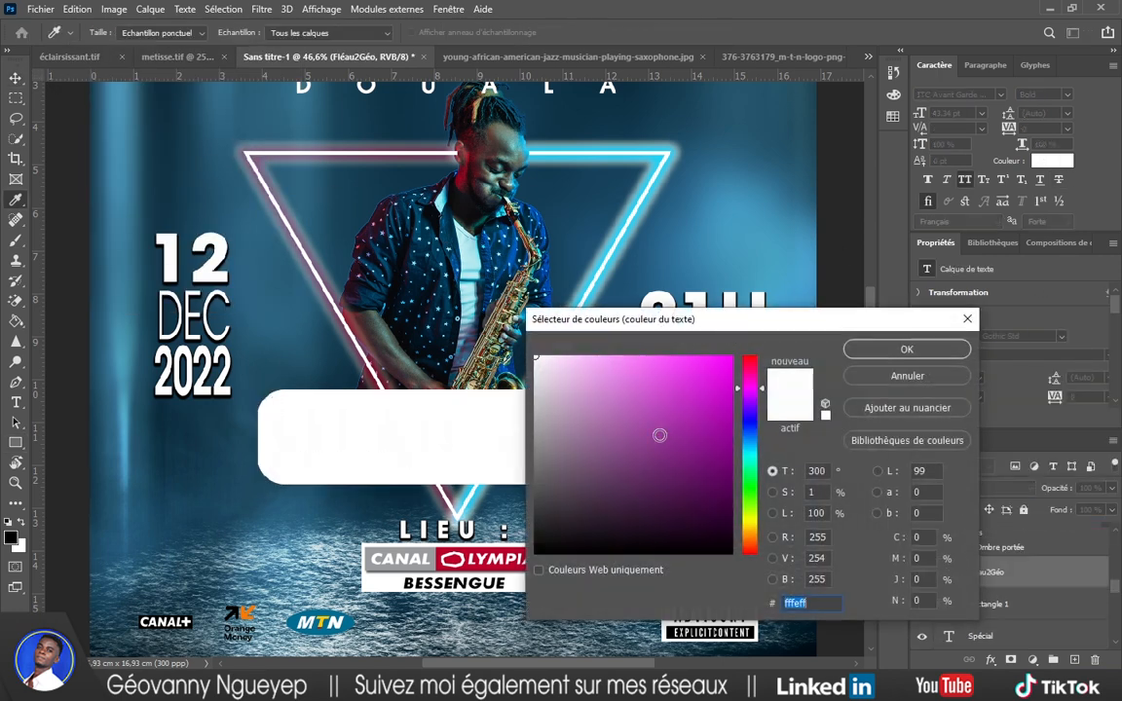
{"action": "left_click", "coordinate": [535, 554]}
Make FLÉAU2GÉO black Agency FB Bold and centre it horizontally.
{"action": "left_click", "coordinate": [907, 350]}
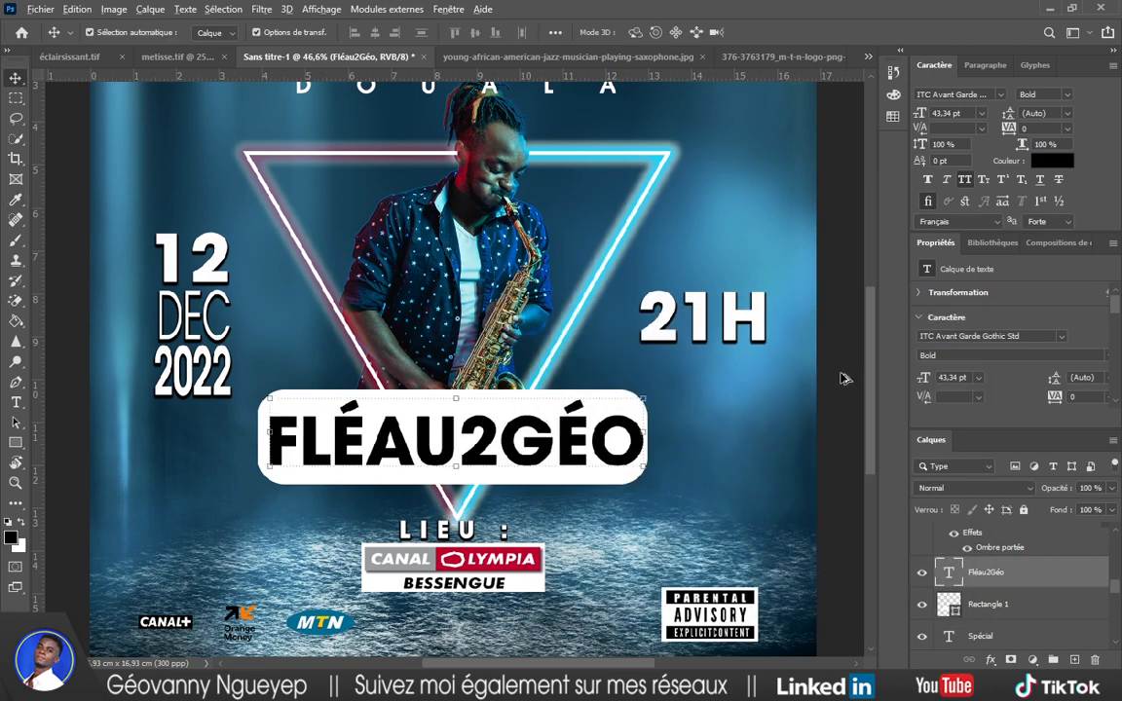
{"action": "key", "text": "ctrl+minus"}
{"action": "left_click", "coordinate": [960, 94]}
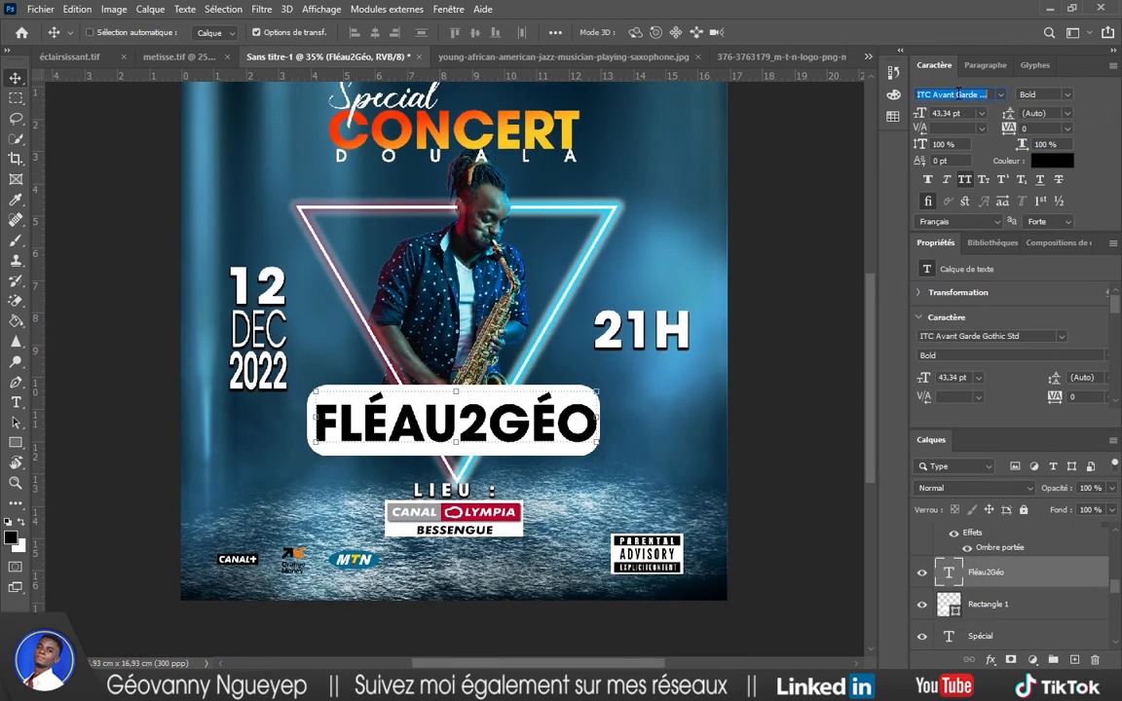
{"action": "type", "text": "agency"}
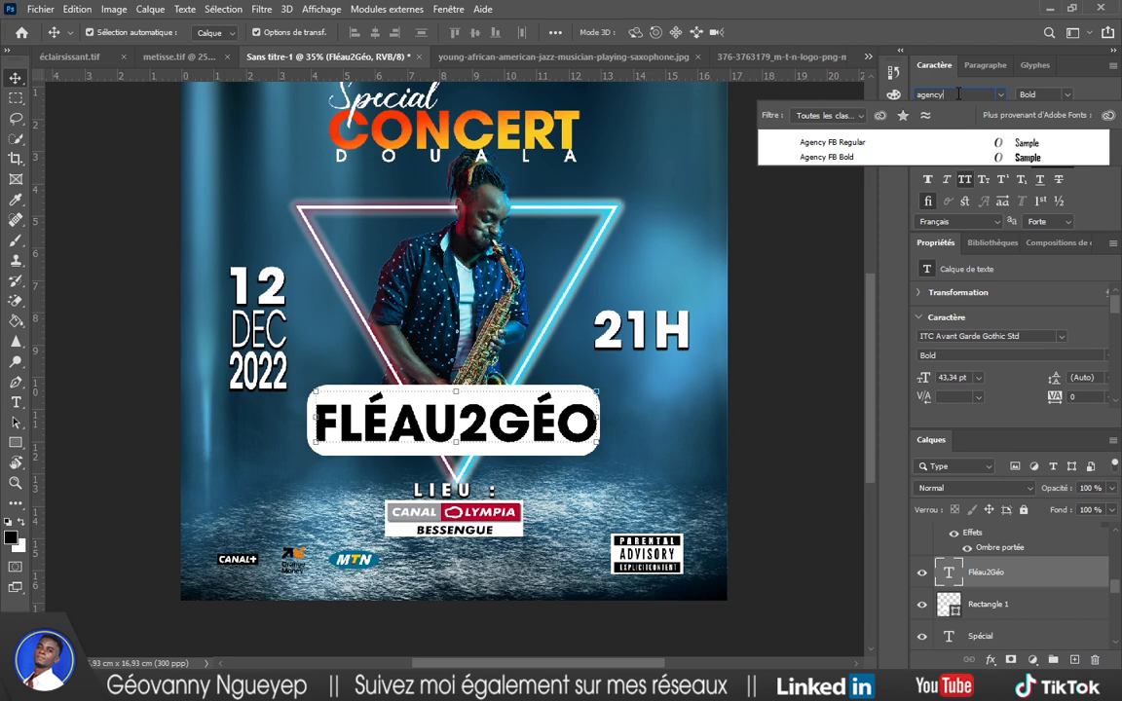
{"action": "left_click", "coordinate": [915, 157]}
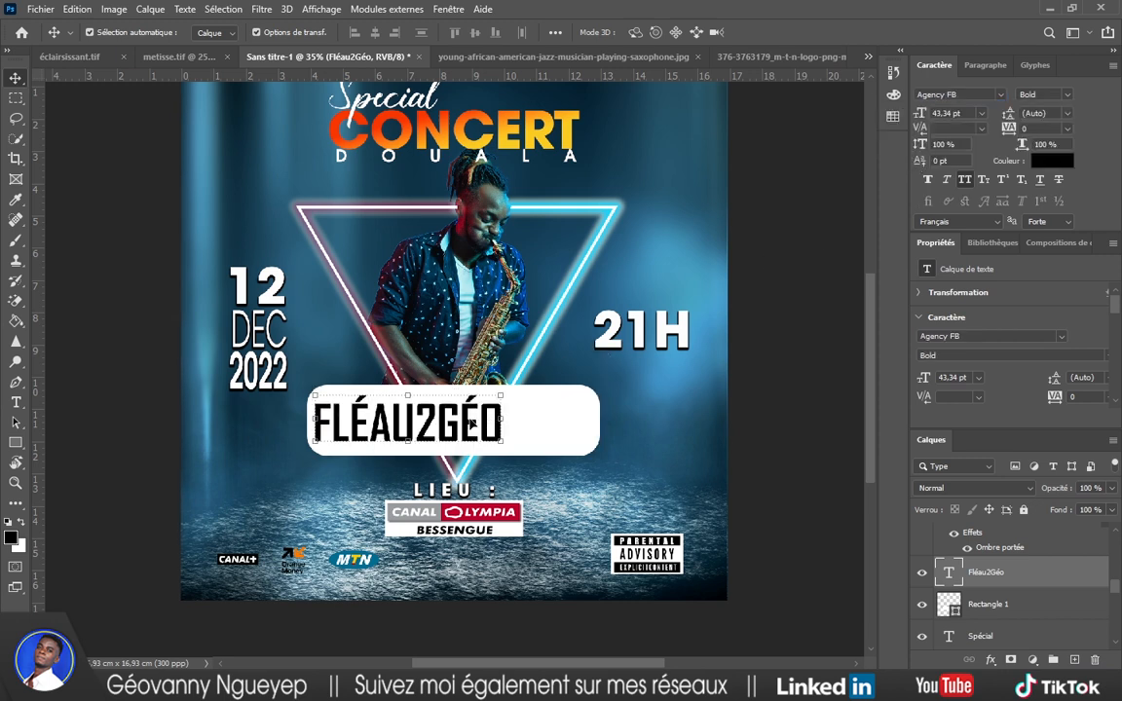
{"action": "left_click_drag", "start_coordinate": [470, 425], "coordinate": [517, 426]}
Shrink the white rounded plate to 6.79 × 1.81 cm around the title.
{"action": "left_click", "coordinate": [499, 401]}
{"action": "key", "text": "ctrl+t"}
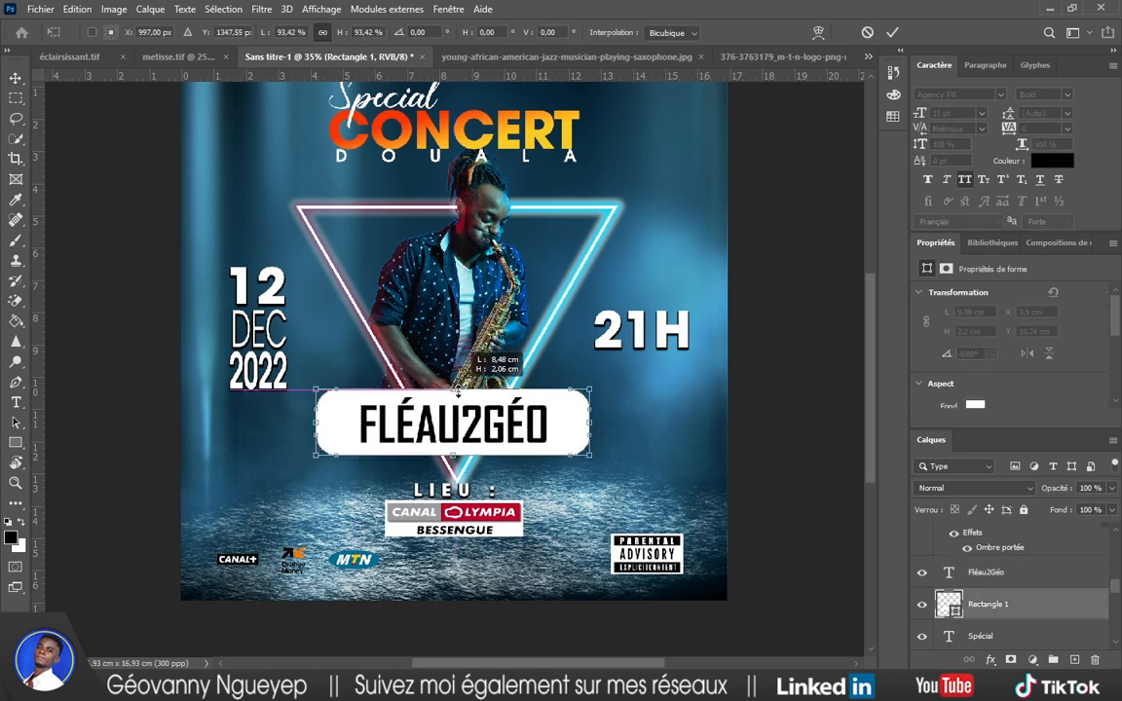
{"action": "mouse_move", "coordinate": [458, 386]}
{"action": "left_mouse_down"}
{"action": "mouse_move", "coordinate": [459, 397]}
{"action": "mouse_move", "coordinate": [461, 370]}
{"action": "mouse_move", "coordinate": [460, 429]}
{"action": "mouse_move", "coordinate": [464, 398]}
{"action": "left_mouse_up"}
{"action": "key", "text": "Up"}
{"action": "key", "text": "Up"}
{"action": "key", "text": "Up"}
{"action": "key", "text": "Up"}
{"action": "key", "text": "Up"}
{"action": "key", "text": "Up"}
{"action": "key", "text": "Up"}
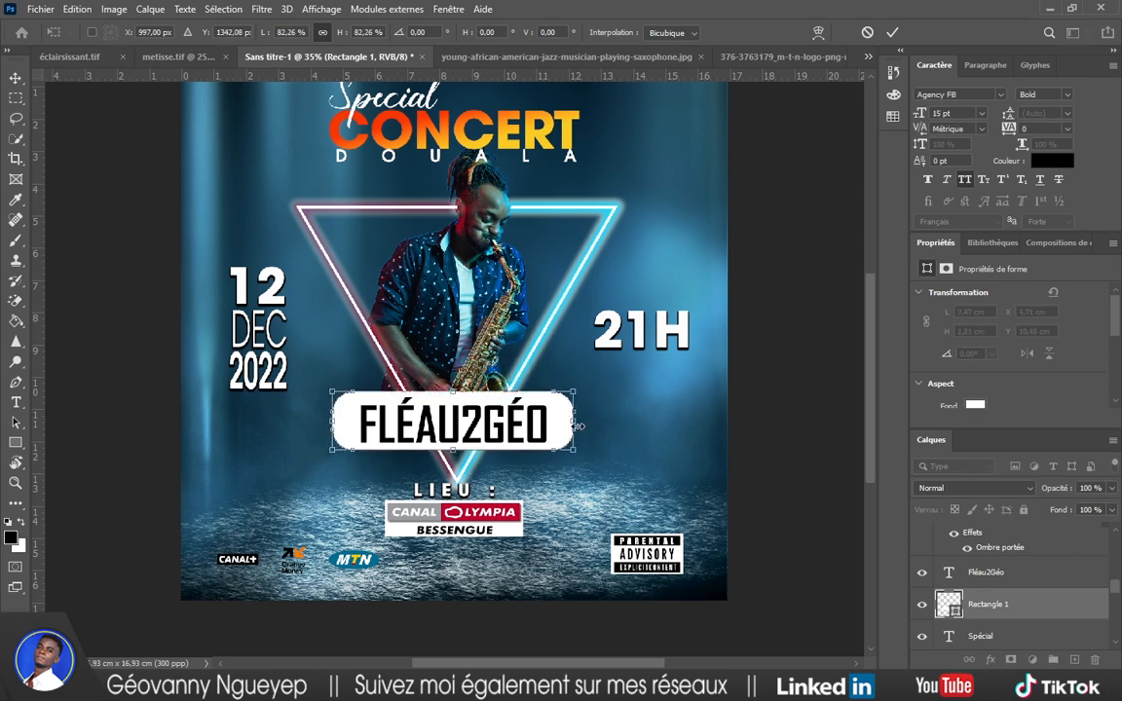
{"action": "left_click_drag", "start_coordinate": [578, 426], "coordinate": [567, 425]}
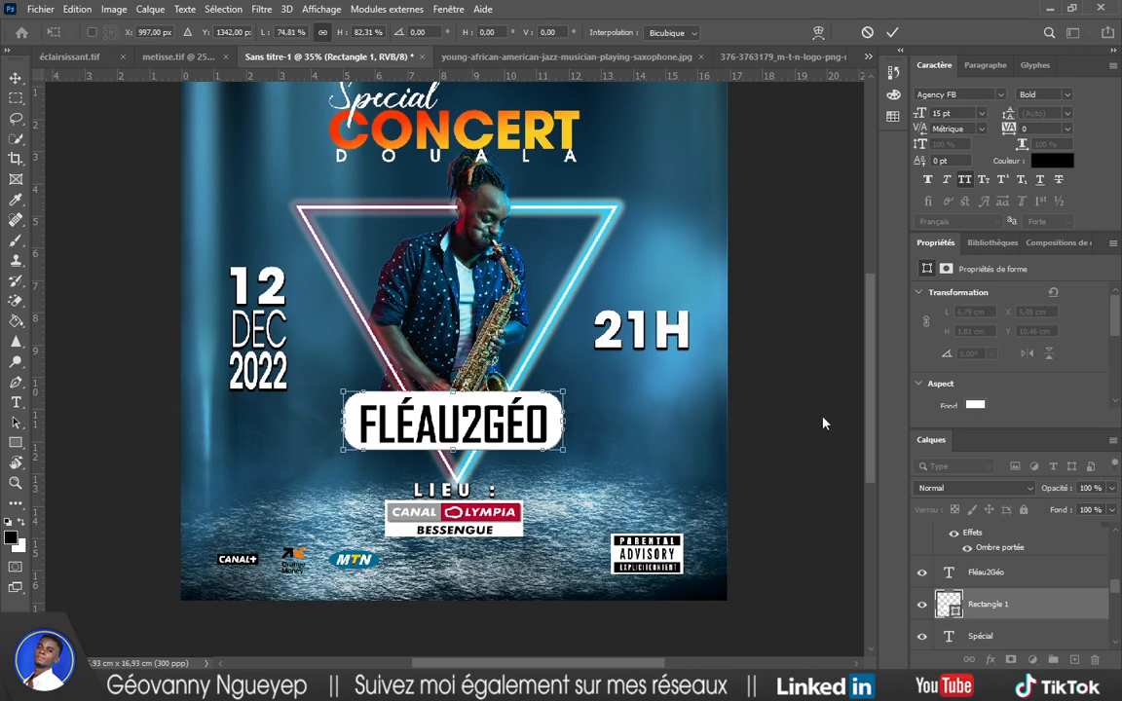
{"action": "left_click", "coordinate": [889, 31]}
Scale the title and plate down together, then abandon the plate height change.
{"action": "left_click_drag", "start_coordinate": [585, 394], "coordinate": [535, 422]}
{"action": "left_click", "coordinate": [552, 417]}
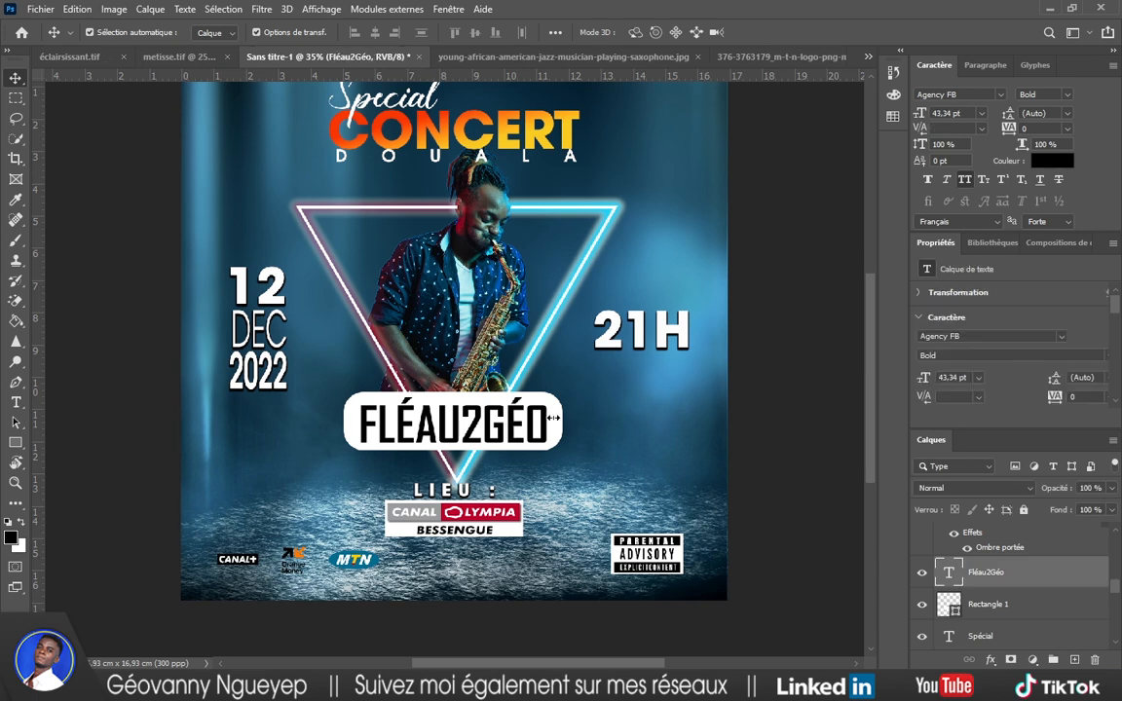
{"action": "left_click", "coordinate": [966, 612], "text": "ctrl"}
{"action": "left_click_drag", "start_coordinate": [563, 392], "coordinate": [548, 415]}
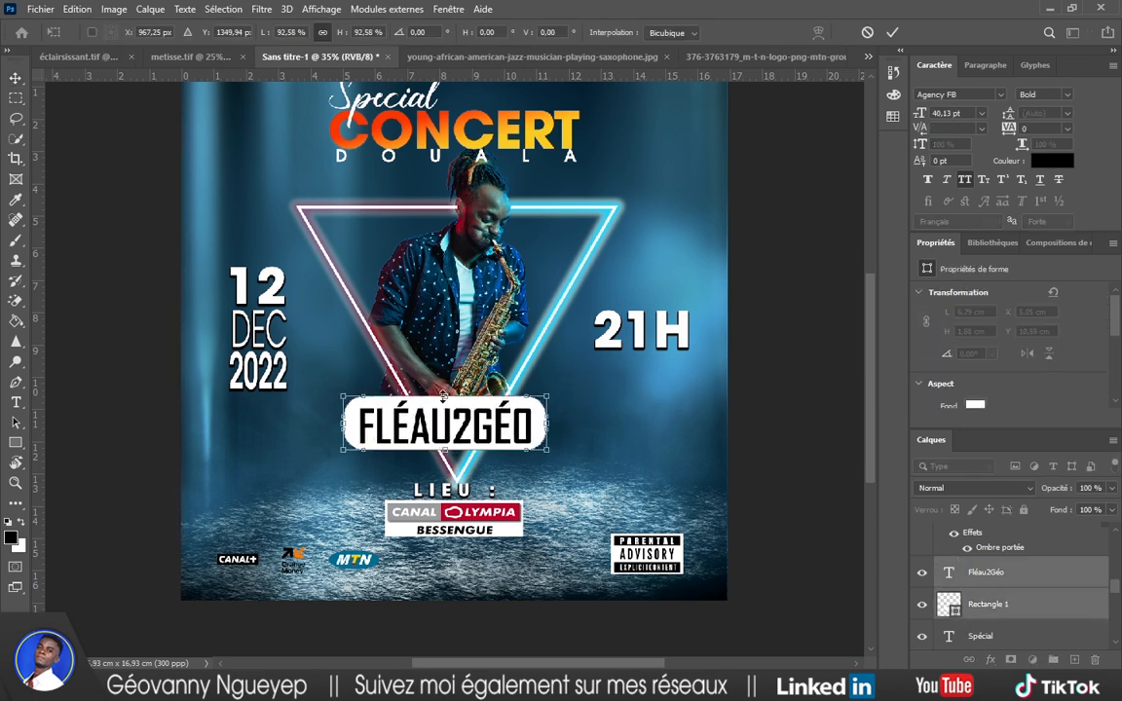
{"action": "left_click_drag", "start_coordinate": [443, 397], "coordinate": [444, 414]}
{"action": "left_click", "coordinate": [867, 32]}
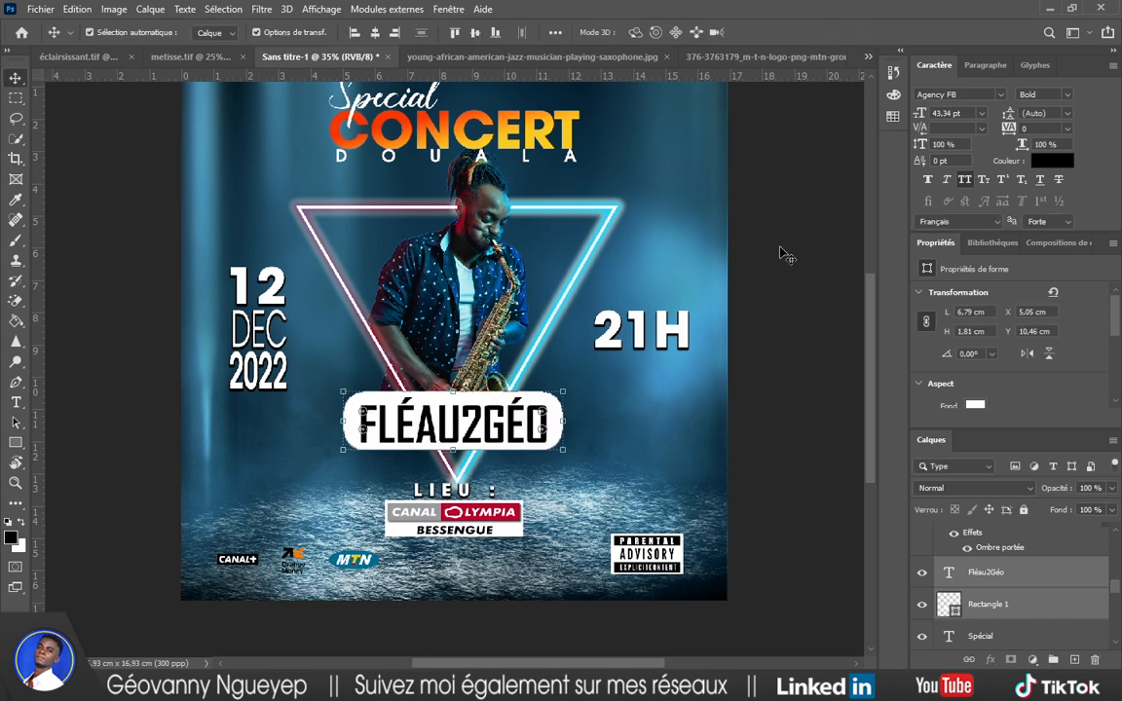
Undo back to the plain white bold FLÉAU2GÉO text without the white plate.
{"action": "left_click", "coordinate": [778, 246], "text": "ctrl"}
{"action": "key", "text": "ctrl+z"}
{"action": "key", "text": "ctrl+z"}
{"action": "key", "text": "ctrl+z"}
{"action": "key", "text": "ctrl+z"}
{"action": "key", "text": "ctrl+z"}
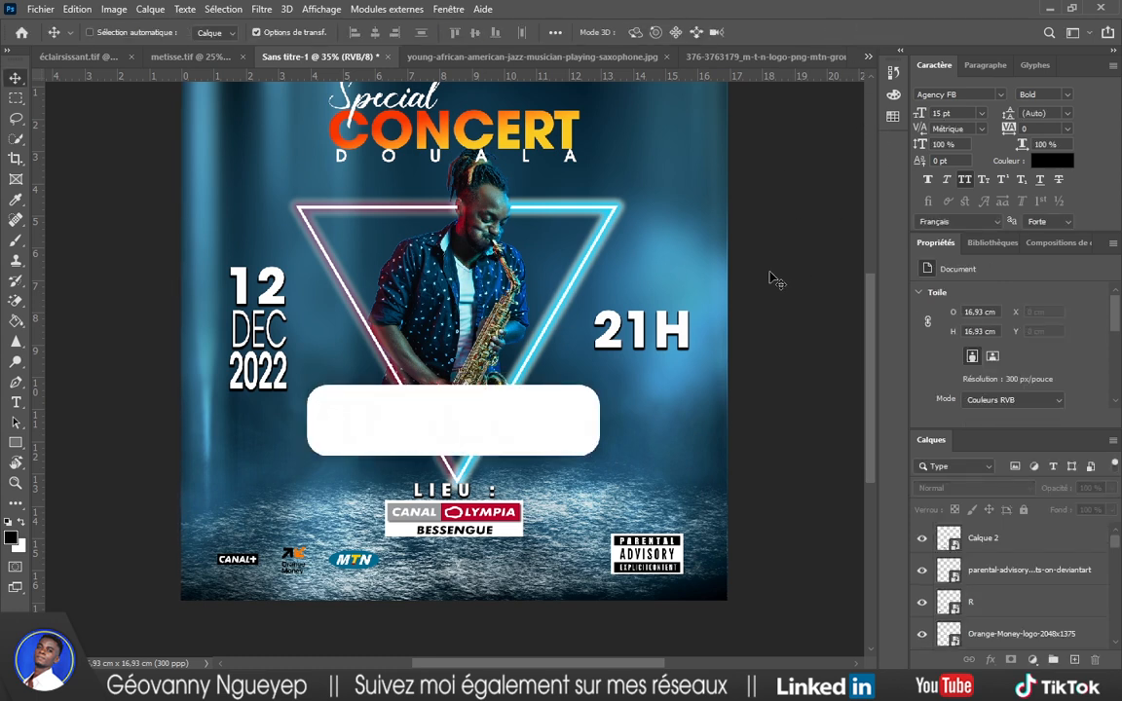
{"action": "key", "text": "ctrl+z"}
{"action": "key", "text": "ctrl+z"}
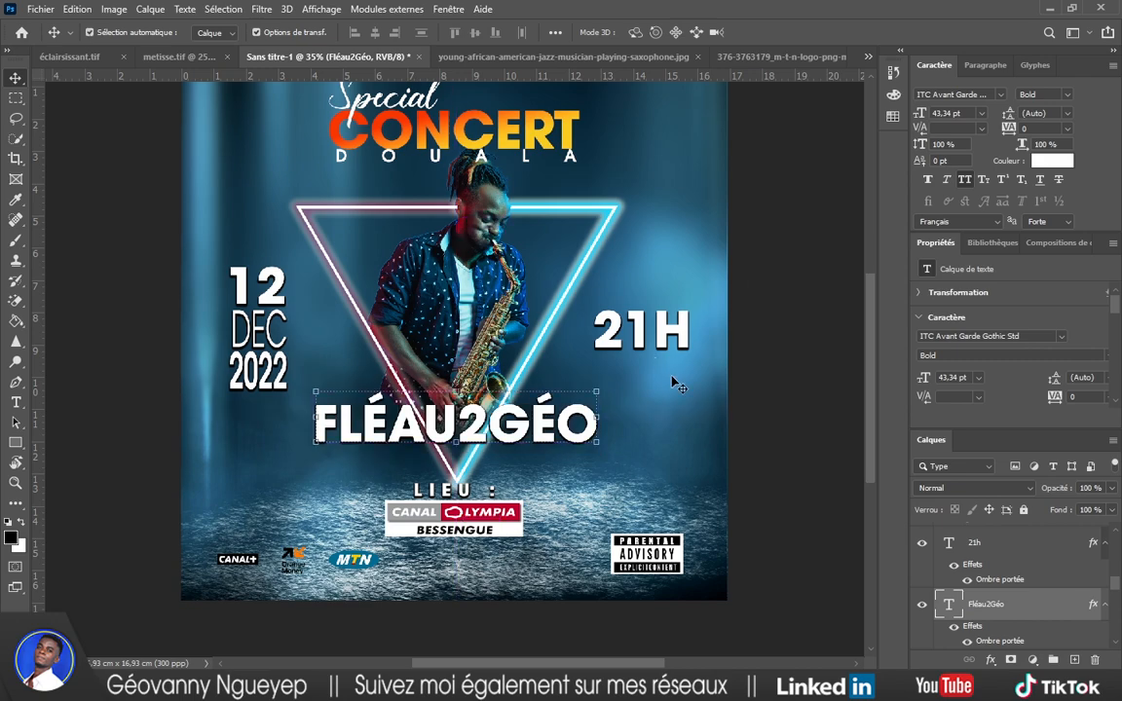
{"action": "left_click", "coordinate": [806, 331]}
{"action": "scroll", "coordinate": [531, 432], "scroll_direction": "up", "scroll_amount": 3}
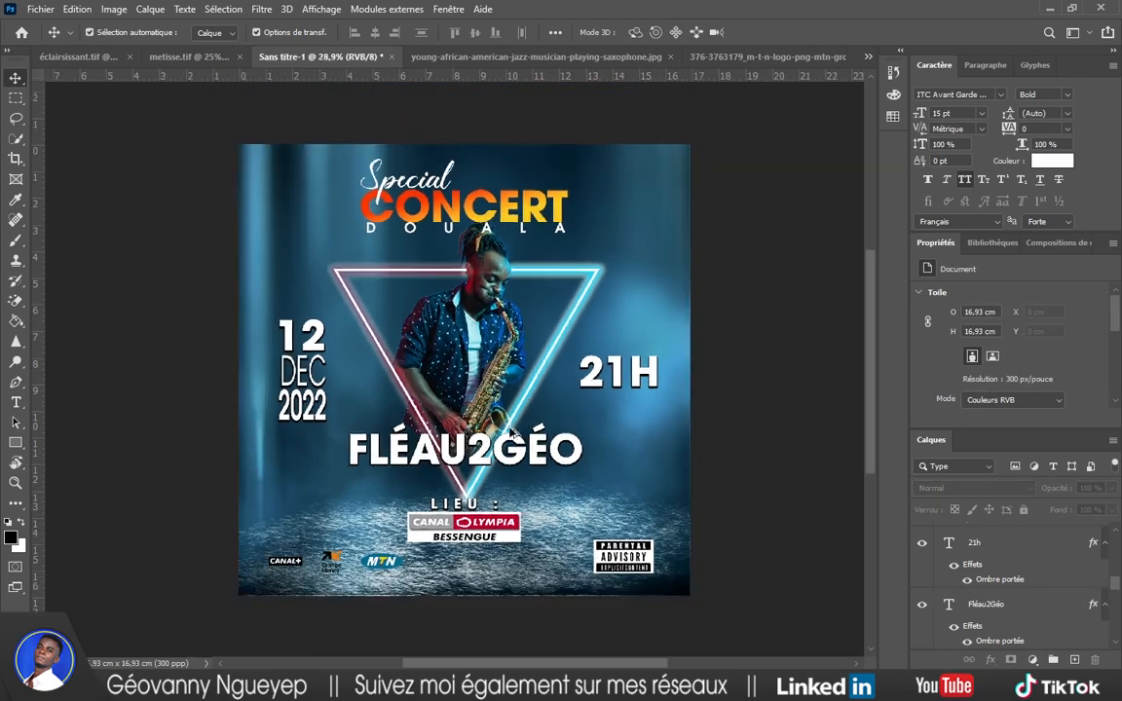
{"action": "scroll", "coordinate": [465, 473], "scroll_direction": "down", "scroll_amount": 2}
{"action": "scroll", "coordinate": [467, 480], "scroll_direction": "up", "scroll_amount": 4}
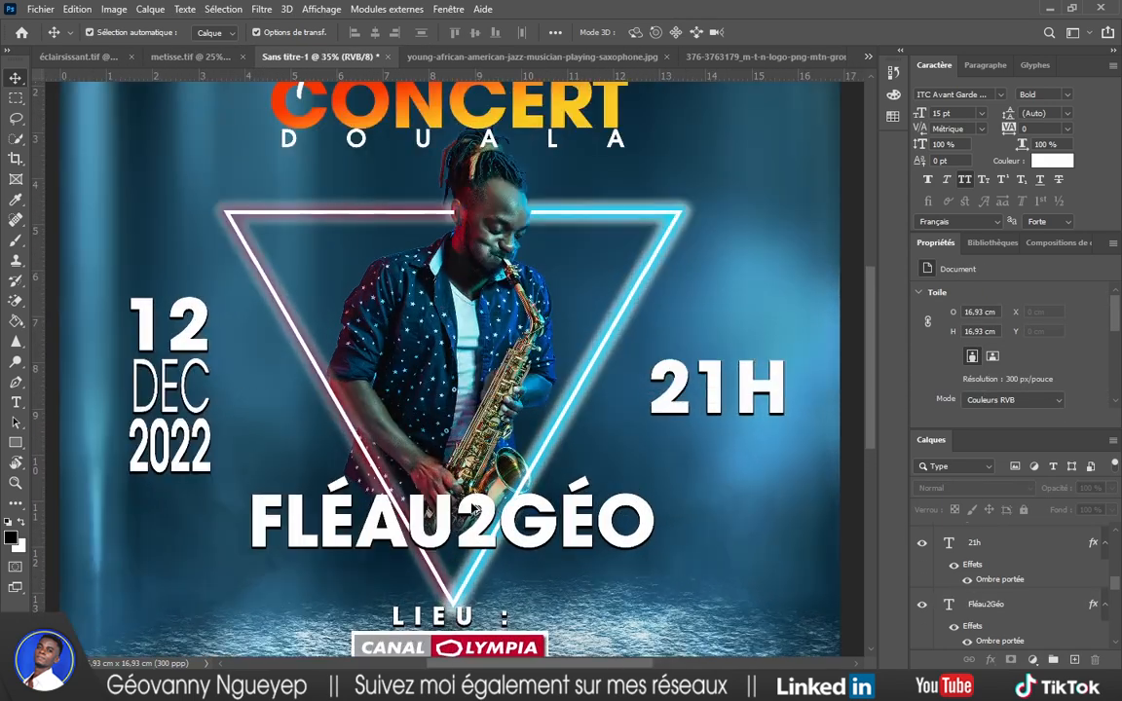
{"action": "scroll", "coordinate": [469, 487], "scroll_direction": "down", "scroll_amount": 2}
{"action": "scroll", "coordinate": [471, 505], "scroll_direction": "up", "scroll_amount": 1}
{"action": "scroll", "coordinate": [473, 507], "scroll_direction": "up", "scroll_amount": 4}
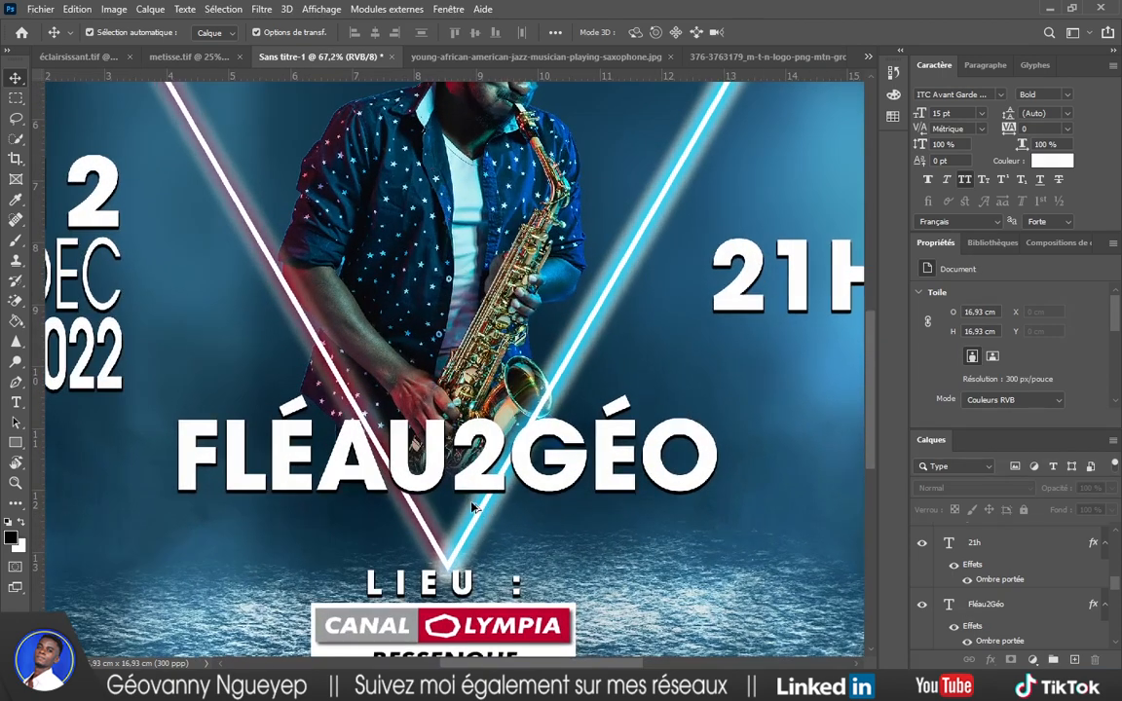
Shrink the FLÉAU2GÉO text to about 92%, down to 39.86 pt.
{"action": "double_click", "coordinate": [495, 475]}
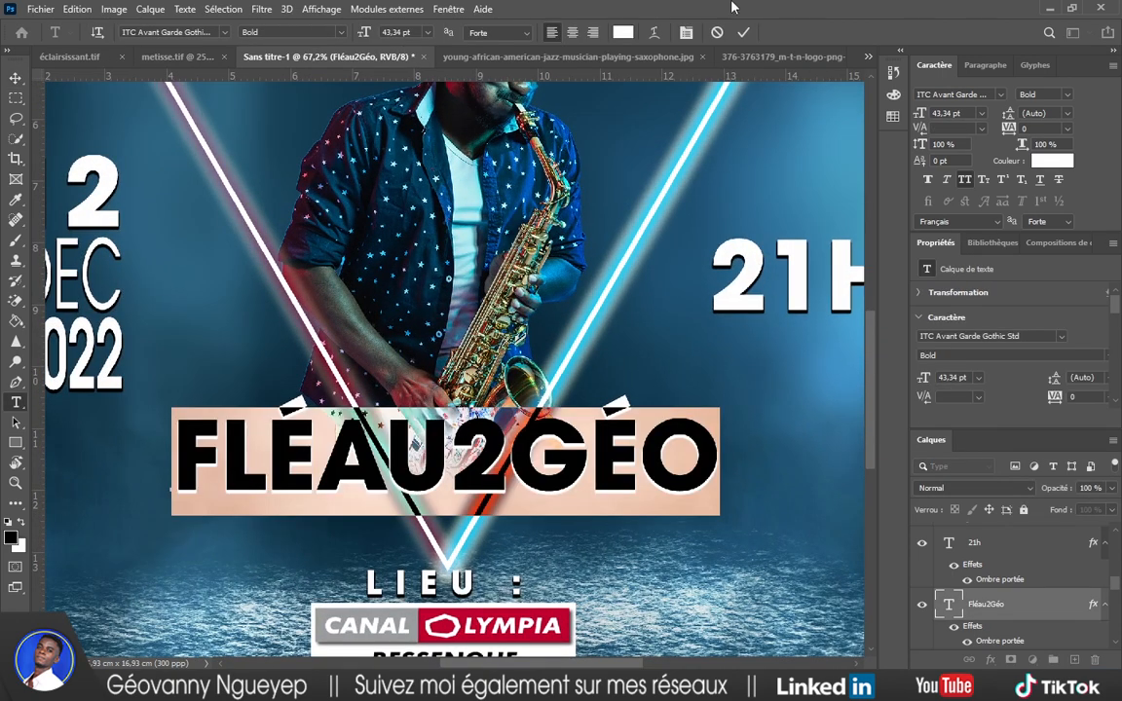
{"action": "key", "text": "ctrl+Return"}
{"action": "key", "text": "ctrl+t"}
{"action": "left_click_drag", "start_coordinate": [721, 397], "coordinate": [695, 400]}
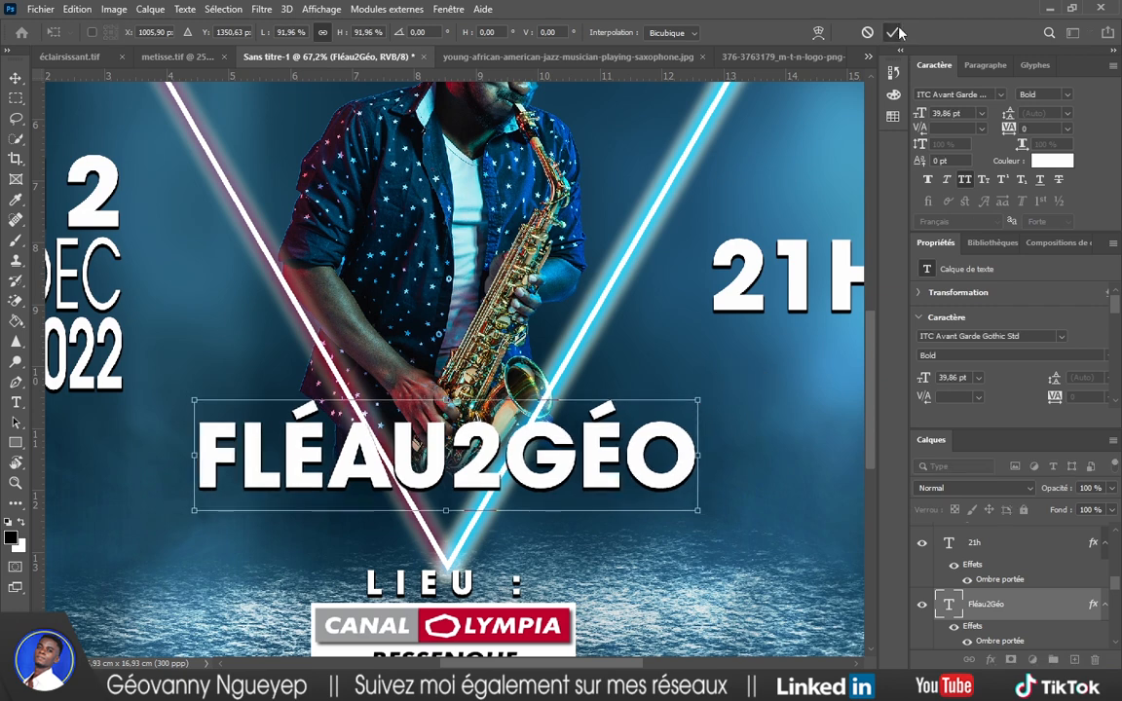
{"action": "left_click", "coordinate": [892, 32]}
Try black for the title but keep it white, and underline FLÉAU2GÉO.
{"action": "left_click", "coordinate": [1034, 160]}
{"action": "left_click", "coordinate": [534, 552]}
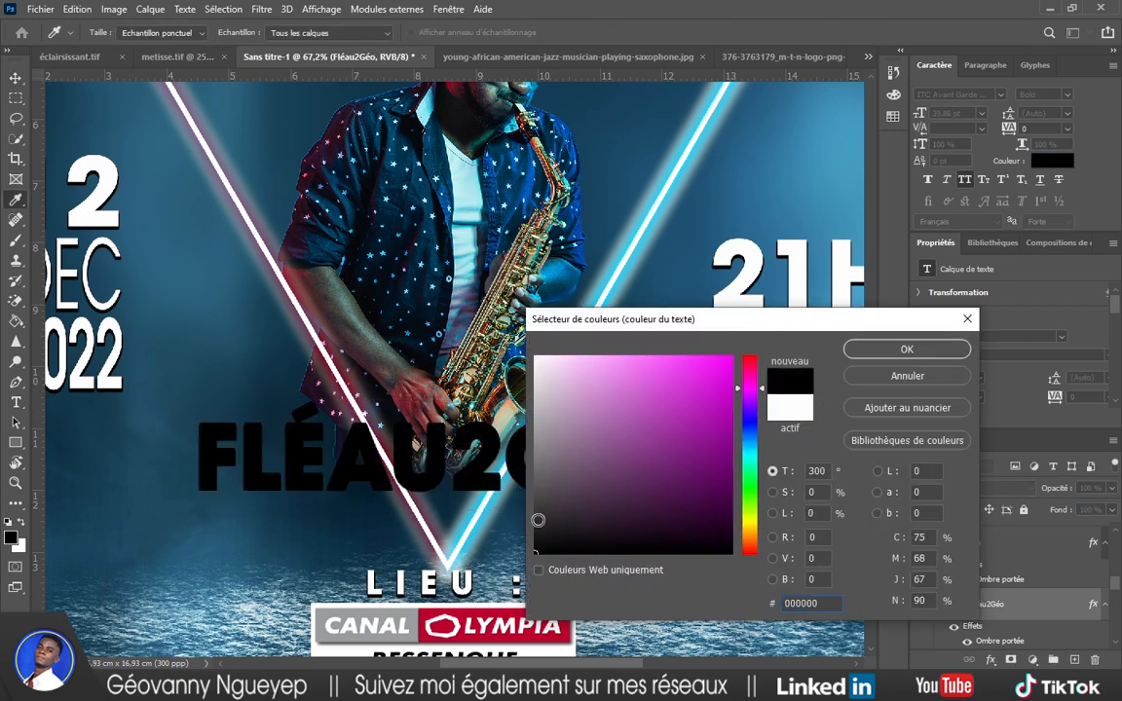
{"action": "left_click", "coordinate": [907, 377]}
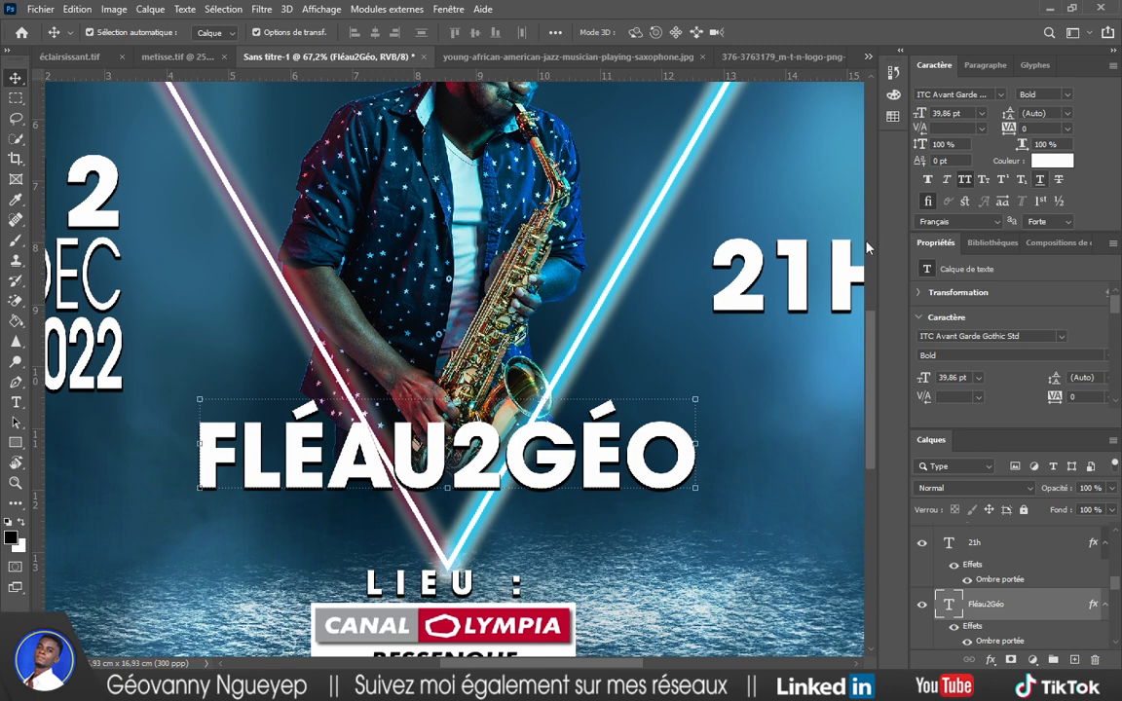
{"action": "left_click", "coordinate": [1041, 179]}
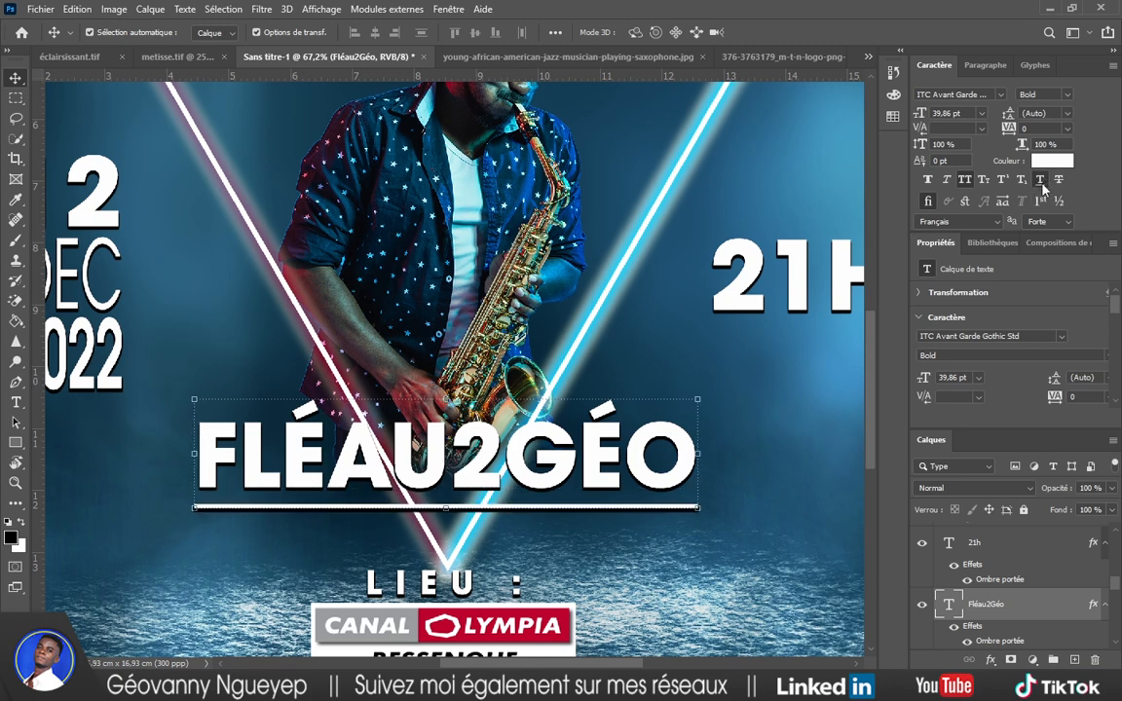
{"action": "scroll", "coordinate": [707, 314], "scroll_direction": "down", "scroll_amount": 5}
{"action": "scroll", "coordinate": [707, 313], "scroll_direction": "down", "scroll_amount": 2}
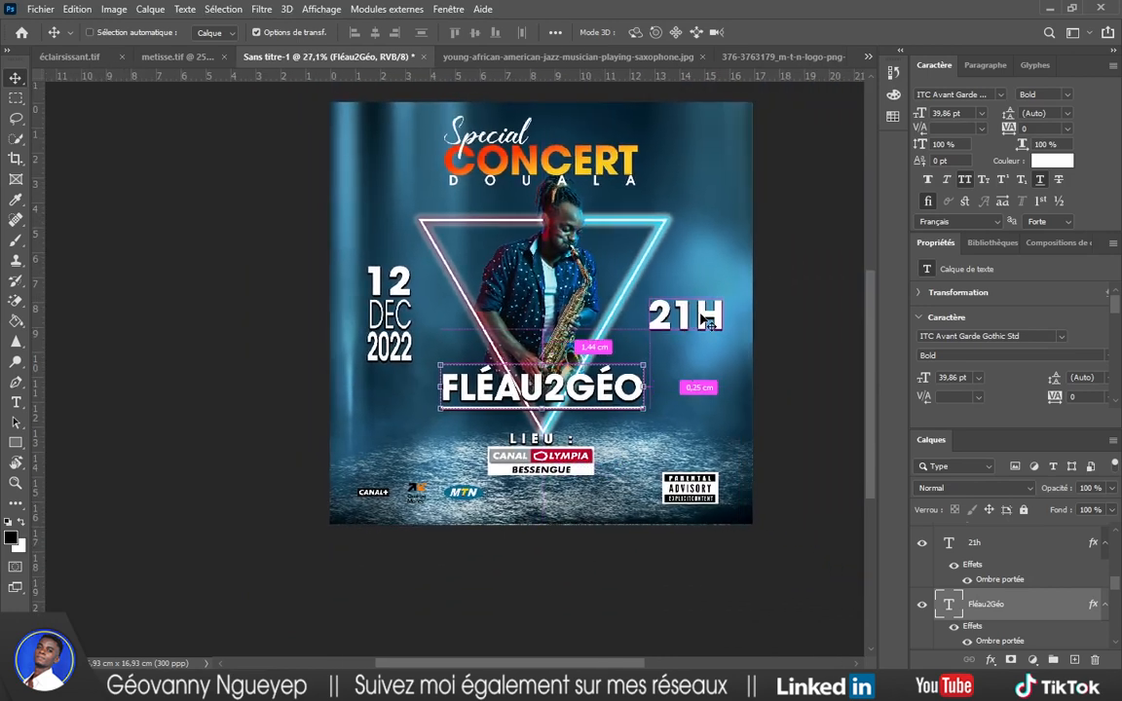
Remove the name's underline, try a few fonts including Arial Bold, and turn off all caps.
{"action": "left_click", "coordinate": [792, 313]}
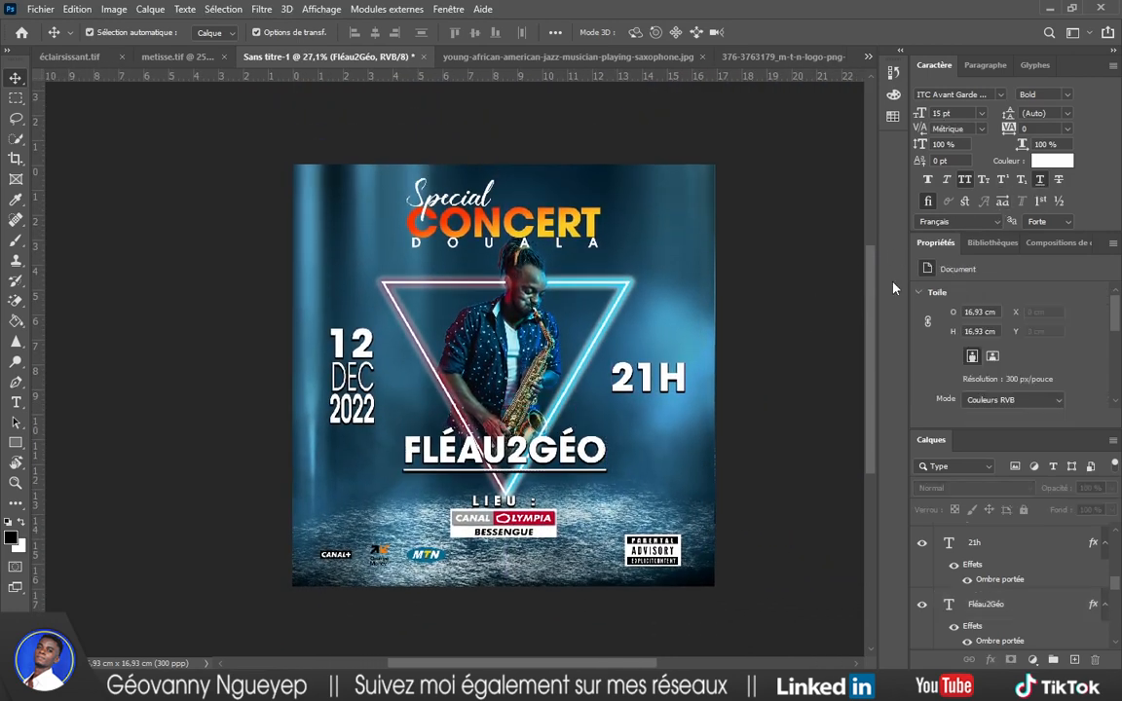
{"action": "double_click", "coordinate": [600, 460]}
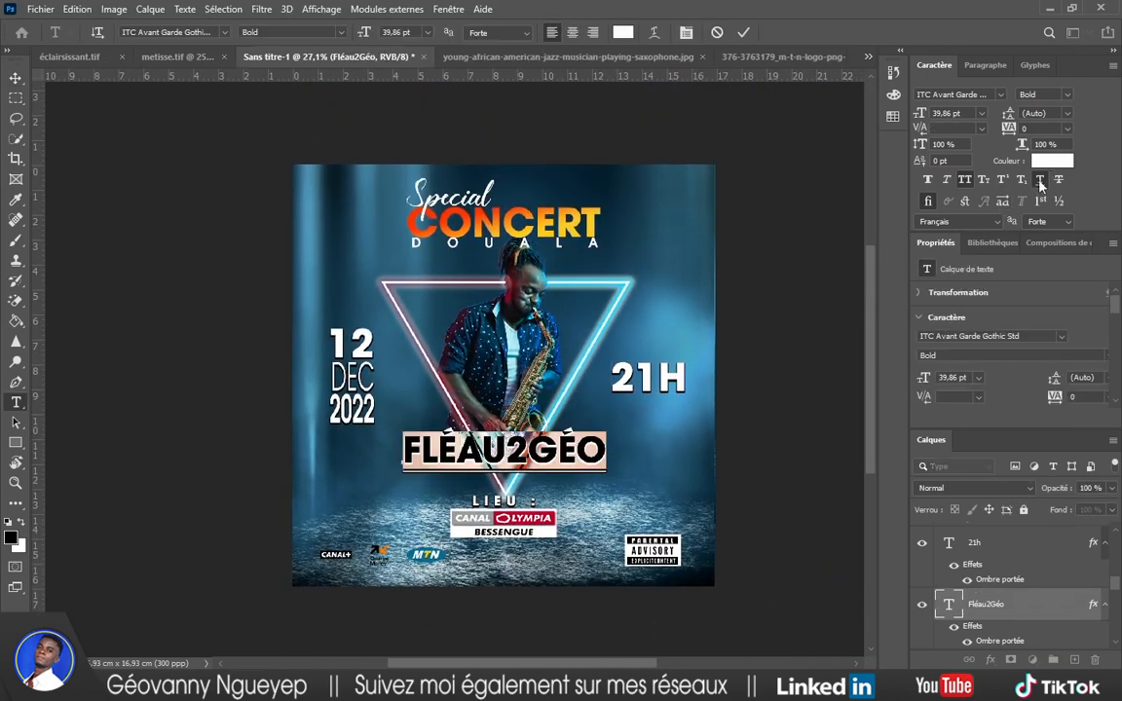
{"action": "left_click", "coordinate": [744, 33]}
{"action": "key", "text": "v"}
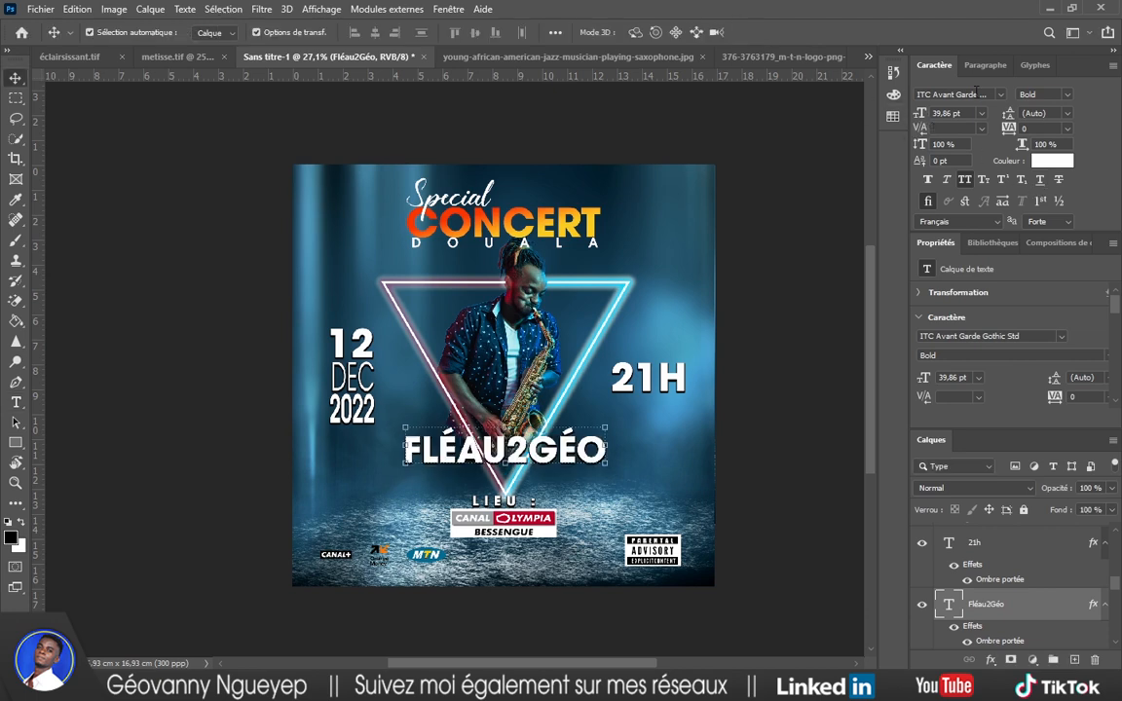
{"action": "key", "text": "Down"}
{"action": "key", "text": "Up"}
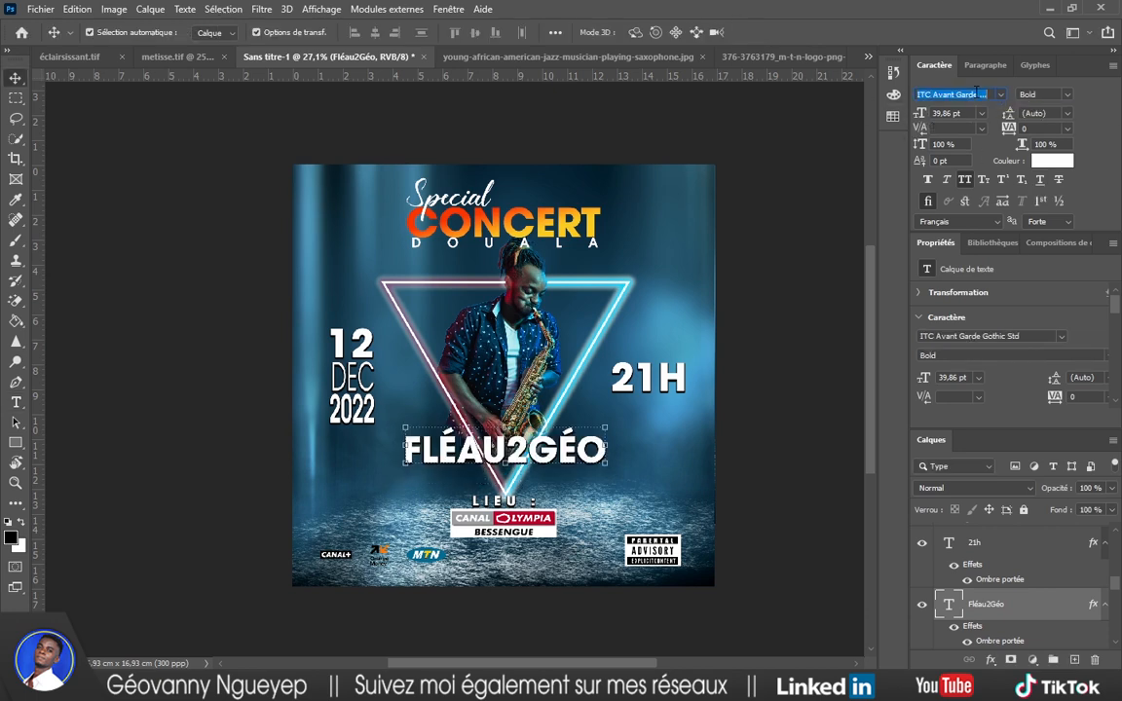
{"action": "key", "text": "Down"}
{"action": "key", "text": "Down"}
{"action": "key", "text": "Down"}
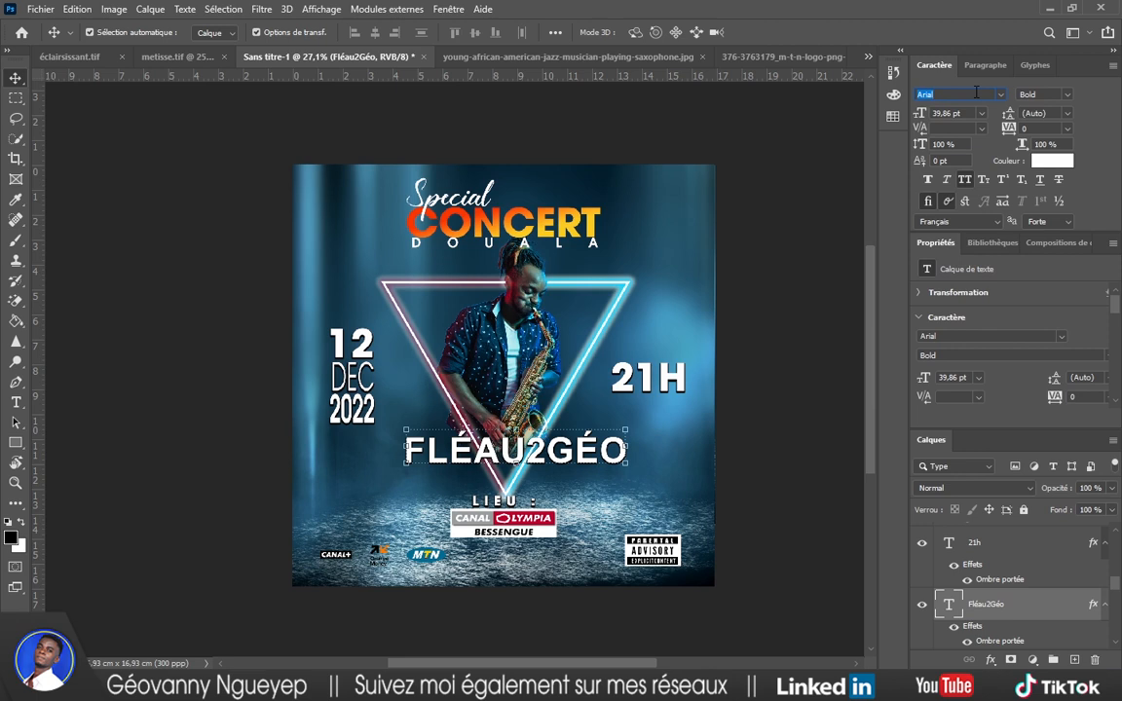
{"action": "key", "text": "Down"}
{"action": "key", "text": "Down"}
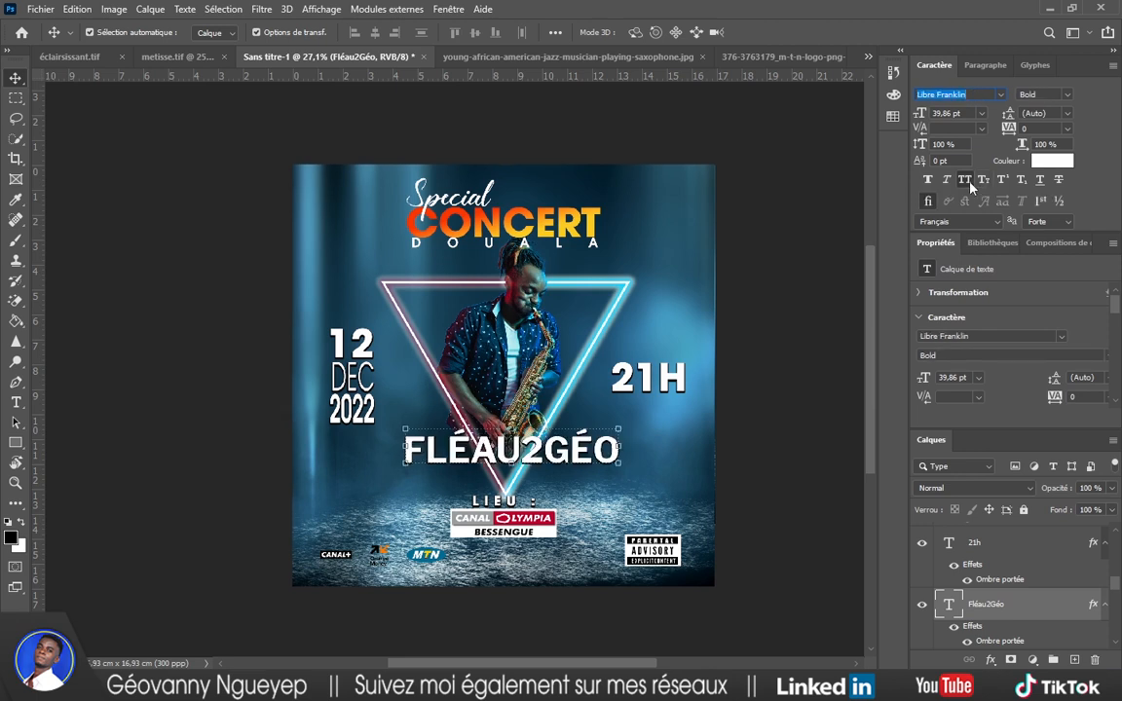
{"action": "left_click", "coordinate": [966, 181]}
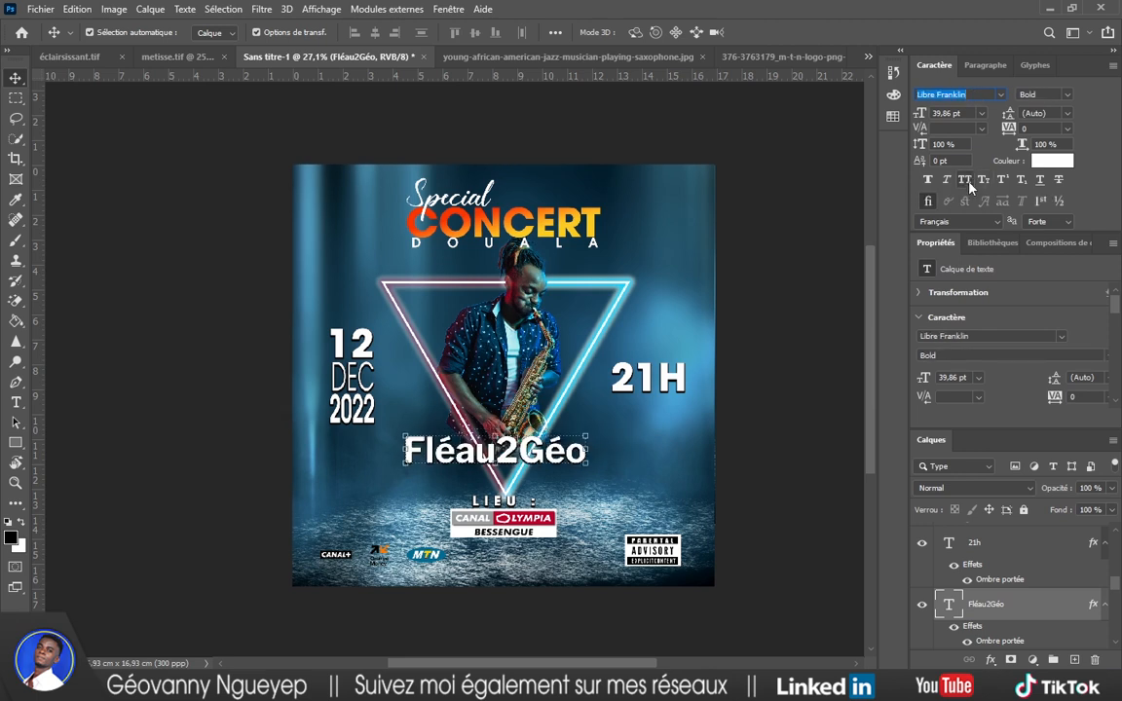
Step through the font list until Bogdan Rejestrowy Regular is applied to the name.
{"action": "key", "text": "Down"}
{"action": "key", "text": "Down"}
{"action": "key", "text": "Down"}
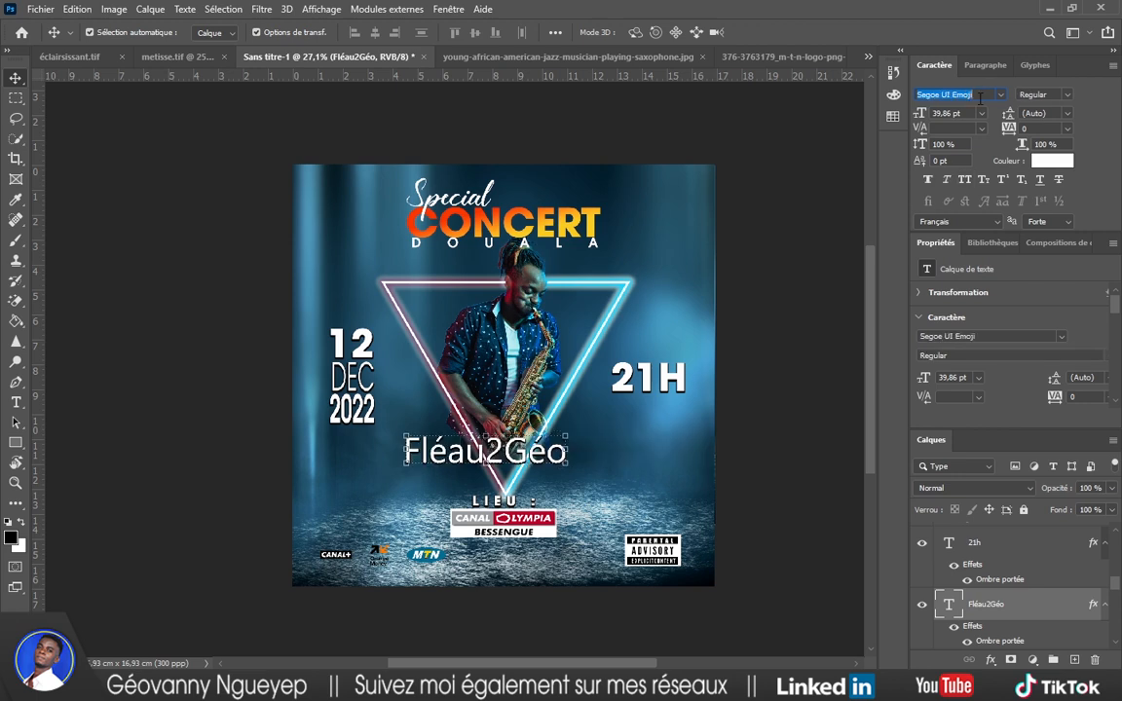
{"action": "key", "text": "Down"}
{"action": "key", "text": "Down"}
{"action": "key", "text": "Down"}
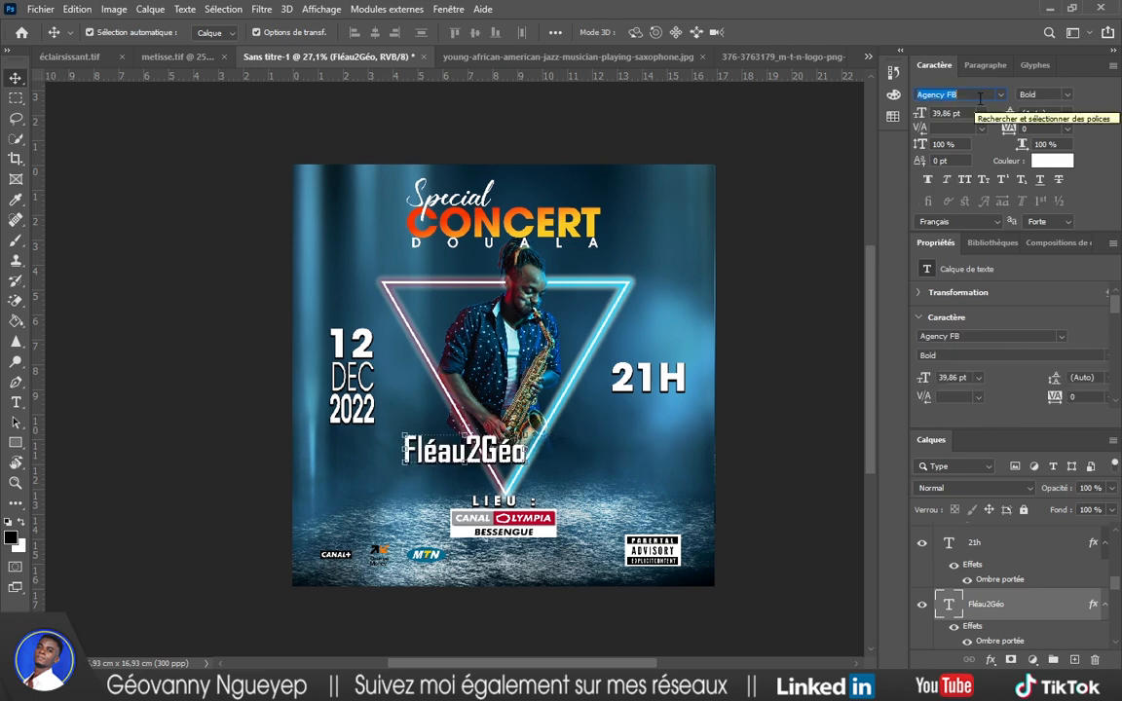
{"action": "key", "text": "Down"}
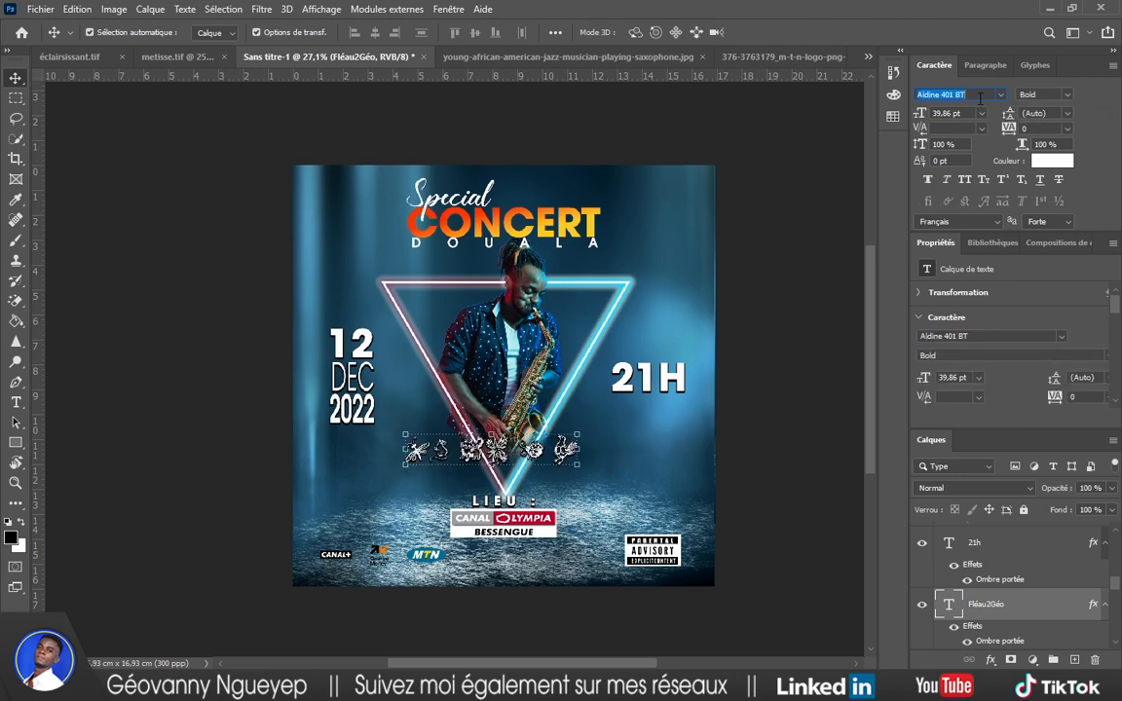
{"action": "key", "text": "Down"}
{"action": "key", "text": "Down"}
{"action": "key", "text": "Down"}
{"action": "key", "text": "Down"}
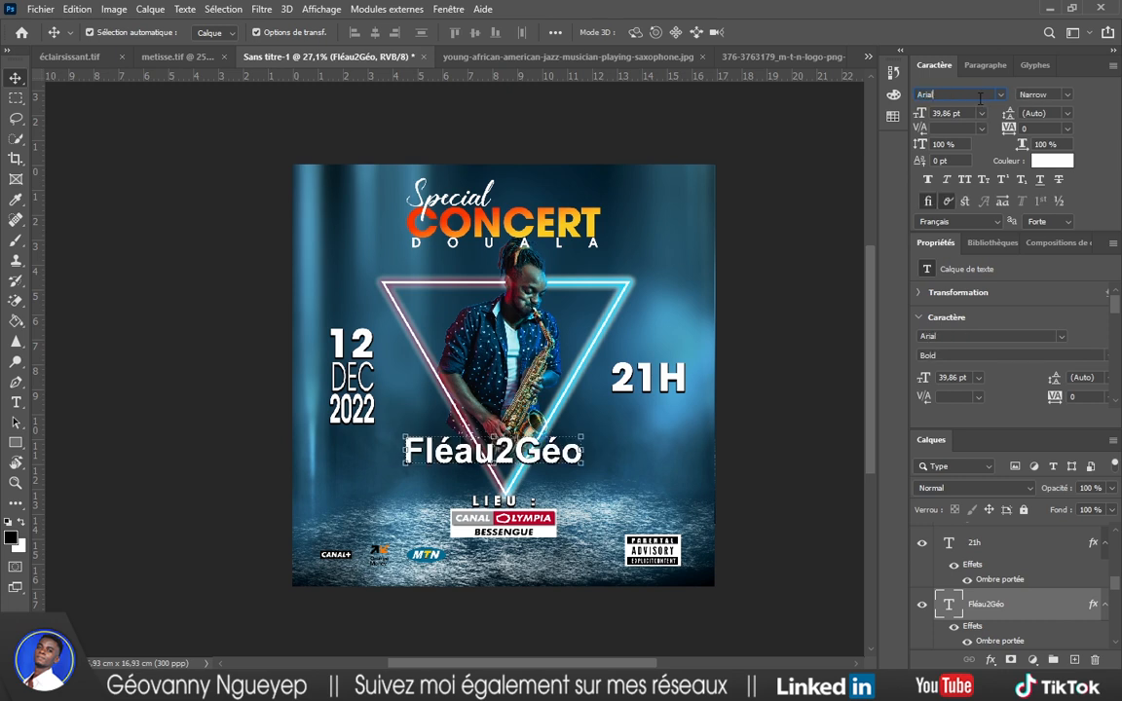
{"action": "key", "text": "Down"}
{"action": "key", "text": "Down"}
{"action": "key", "text": "Down"}
{"action": "key", "text": "Down"}
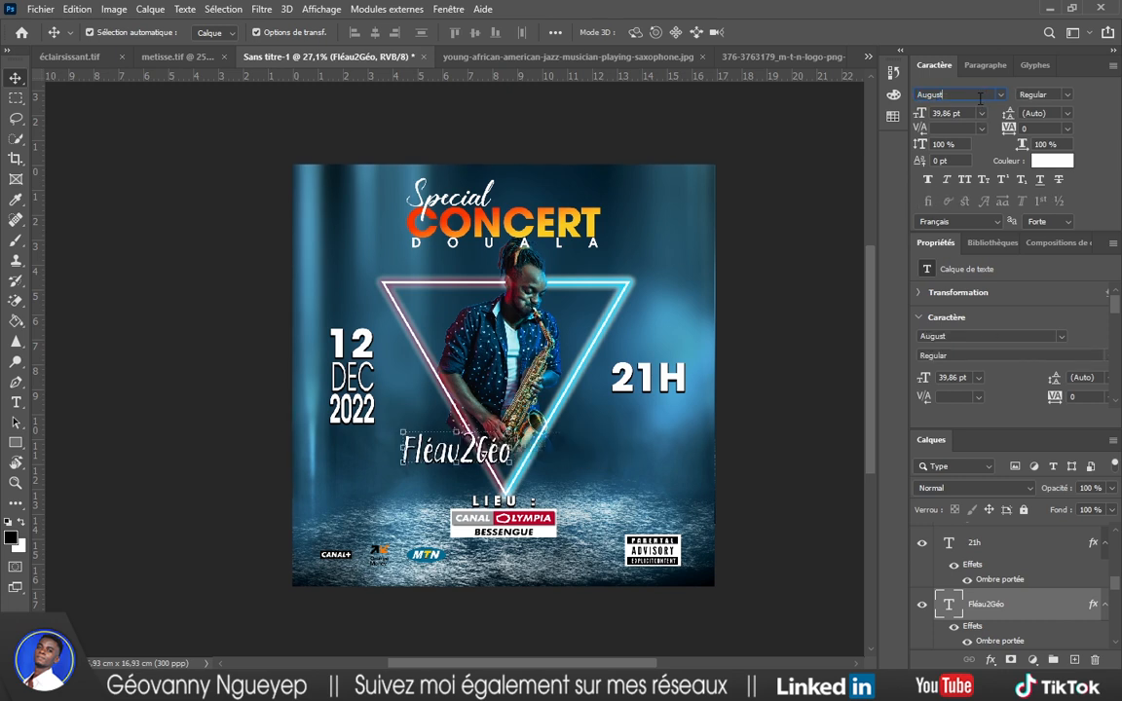
{"action": "key", "text": "Down"}
{"action": "key", "text": "Down"}
{"action": "key", "text": "Up"}
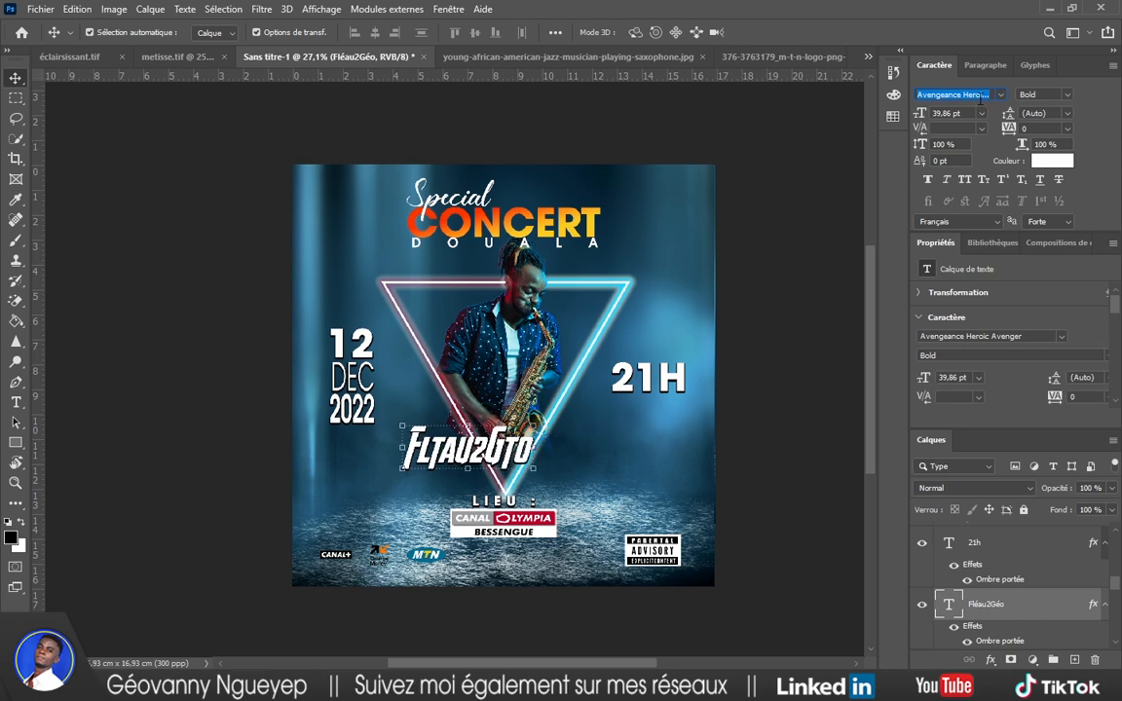
{"action": "key", "text": "Down"}
{"action": "key", "text": "Down"}
{"action": "key", "text": "Down"}
{"action": "key", "text": "Down"}
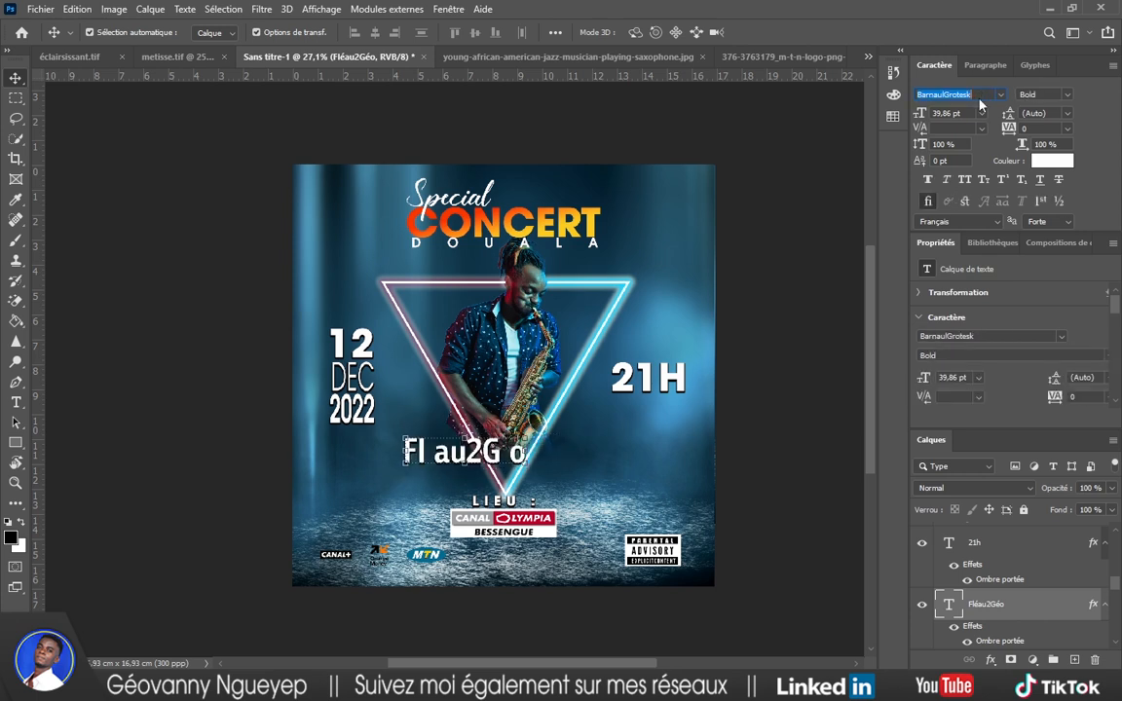
{"action": "key", "text": "Down"}
{"action": "key", "text": "Down"}
{"action": "key", "text": "Down"}
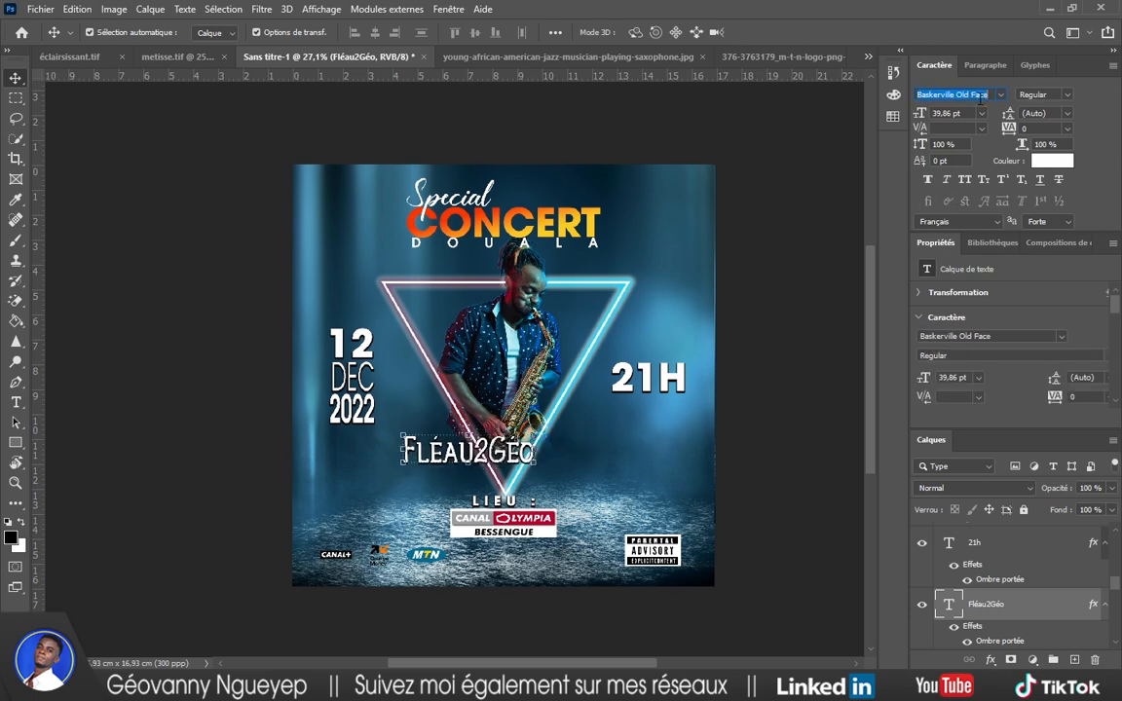
{"action": "key", "text": "Down"}
{"action": "key", "text": "Down"}
{"action": "key", "text": "Down"}
{"action": "key", "text": "Down"}
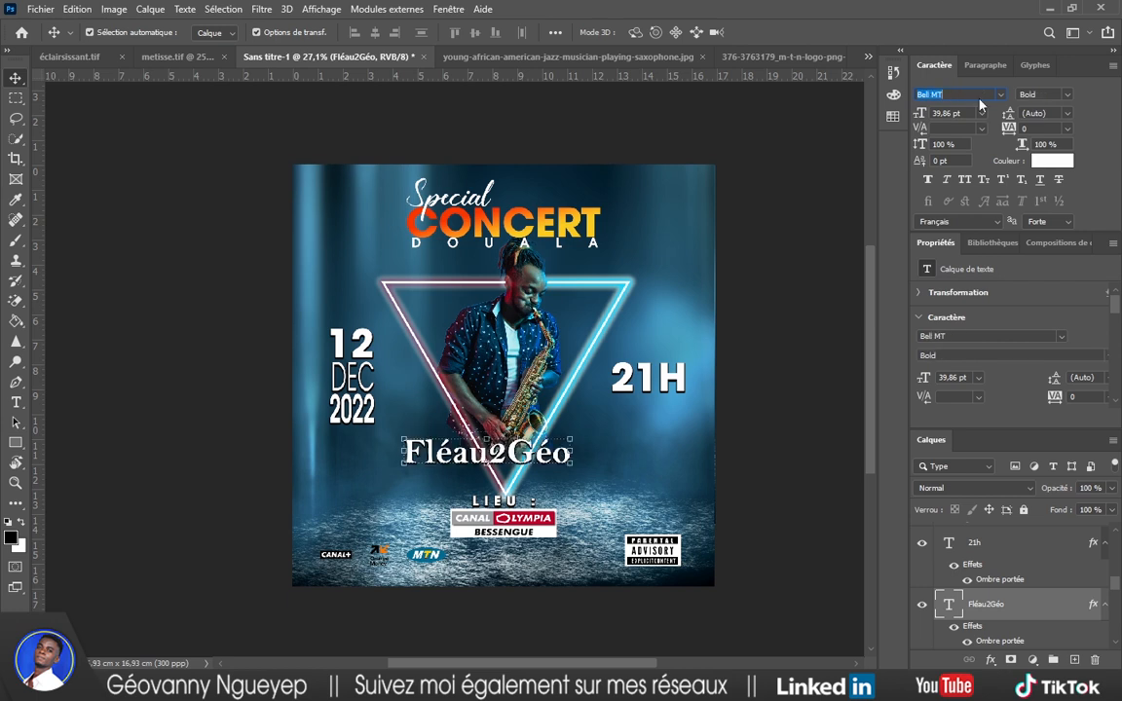
{"action": "key", "text": "Down"}
{"action": "key", "text": "Down"}
{"action": "key", "text": "Down"}
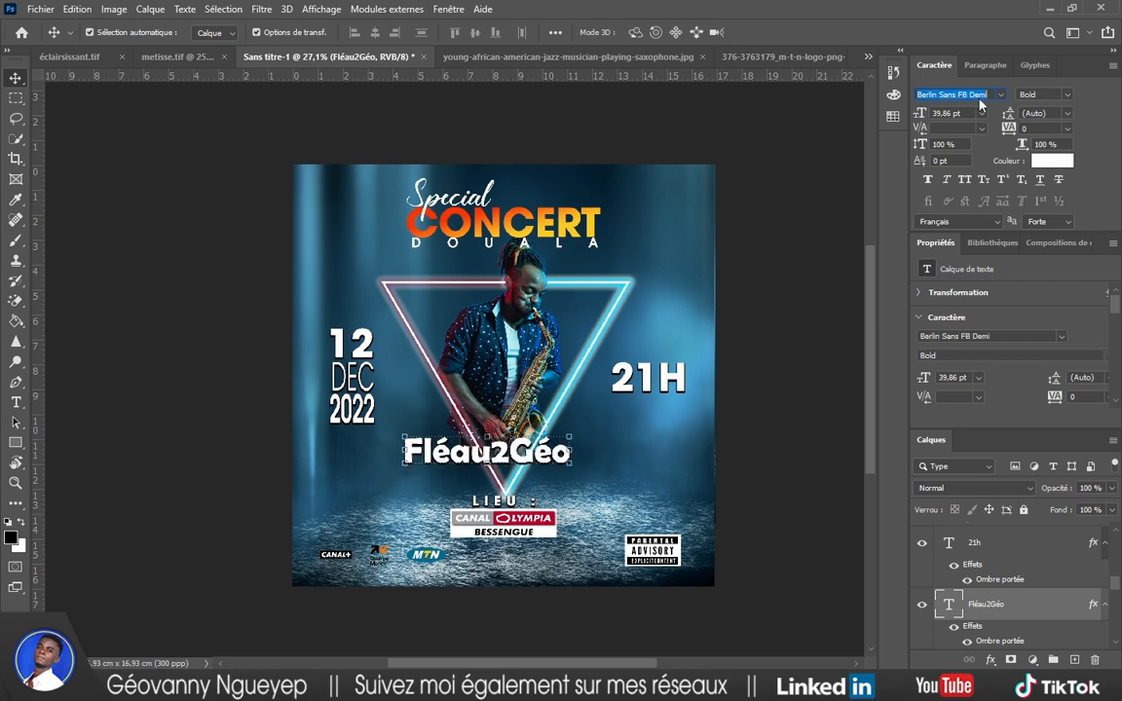
{"action": "key", "text": "Down"}
{"action": "key", "text": "Down"}
{"action": "key", "text": "Down"}
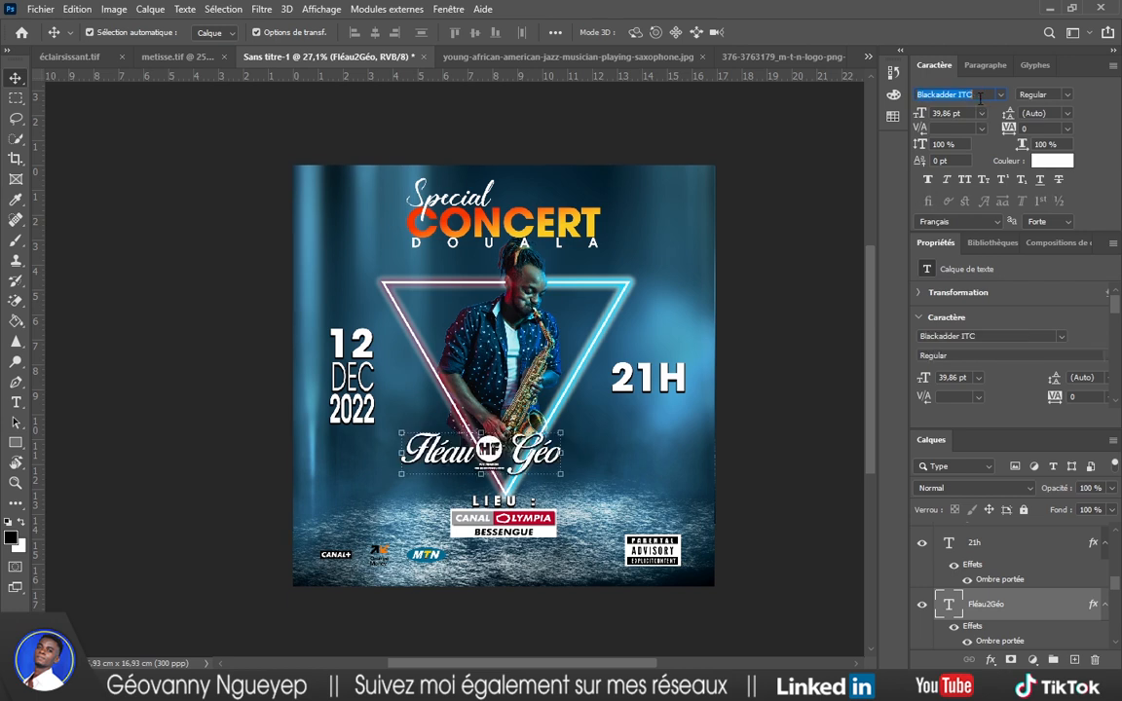
{"action": "key", "text": "Down"}
{"action": "key", "text": "Down"}
{"action": "key", "text": "Down"}
{"action": "key", "text": "Down"}
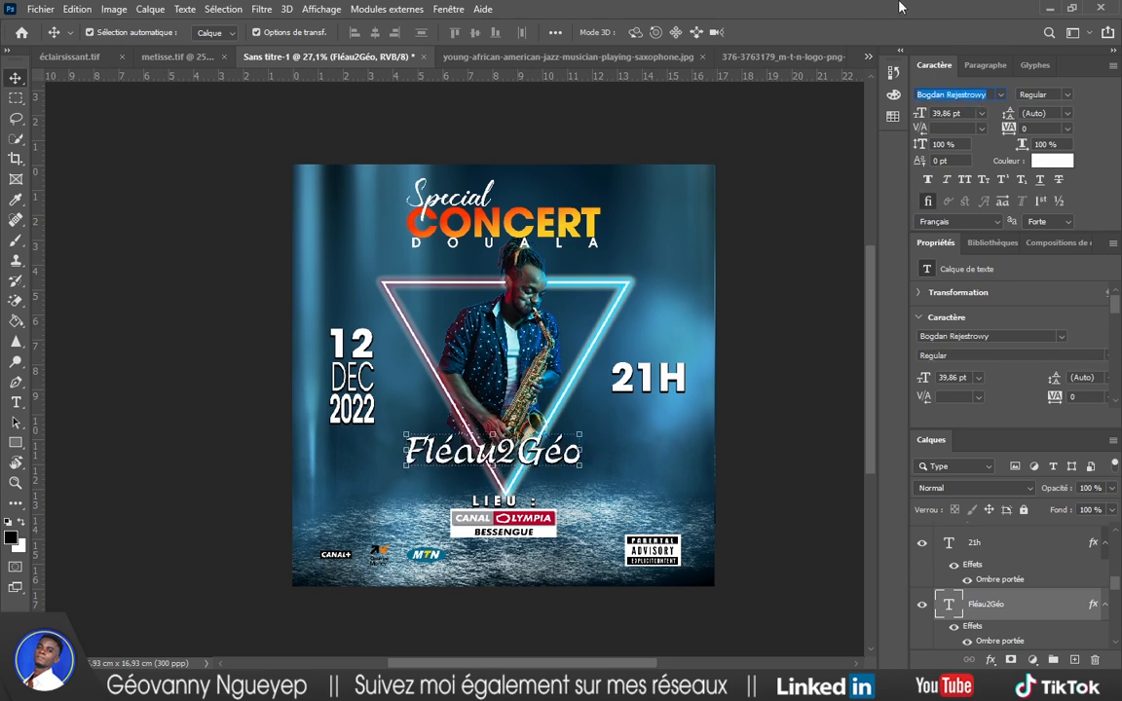
{"action": "left_click", "coordinate": [829, 147]}
Turn off All Caps so the name reads Fléau2Géo, and nudge it right.
{"action": "left_click_drag", "start_coordinate": [520, 455], "coordinate": [595, 449]}
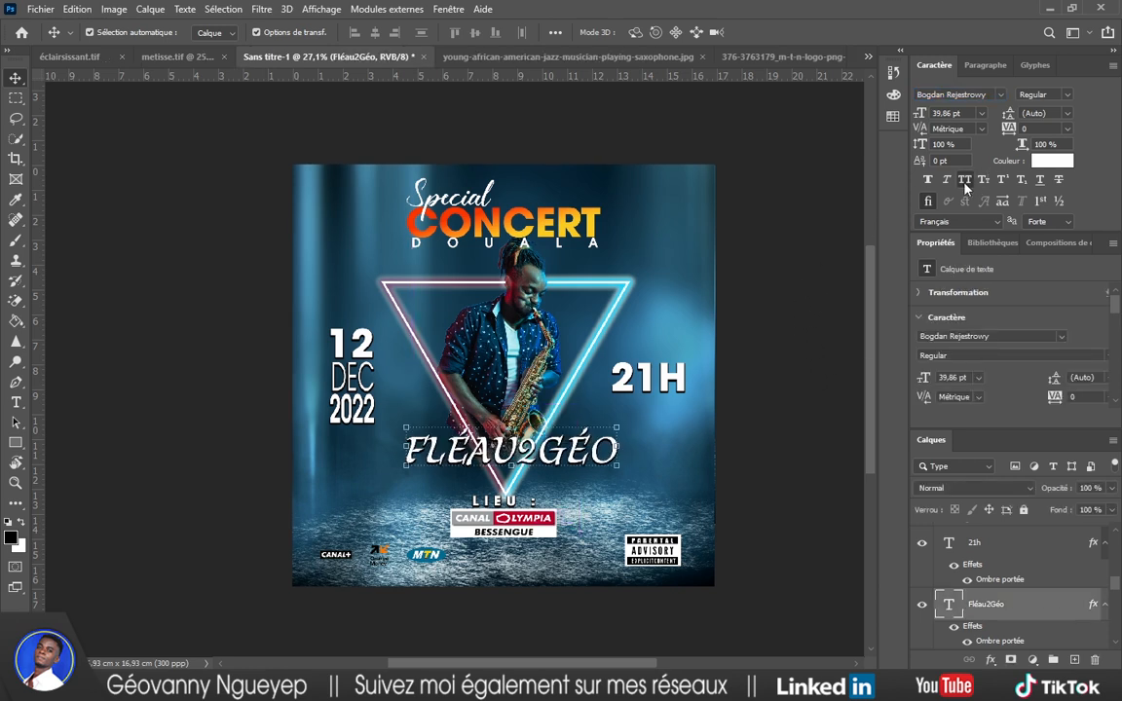
{"action": "left_click", "coordinate": [847, 268]}
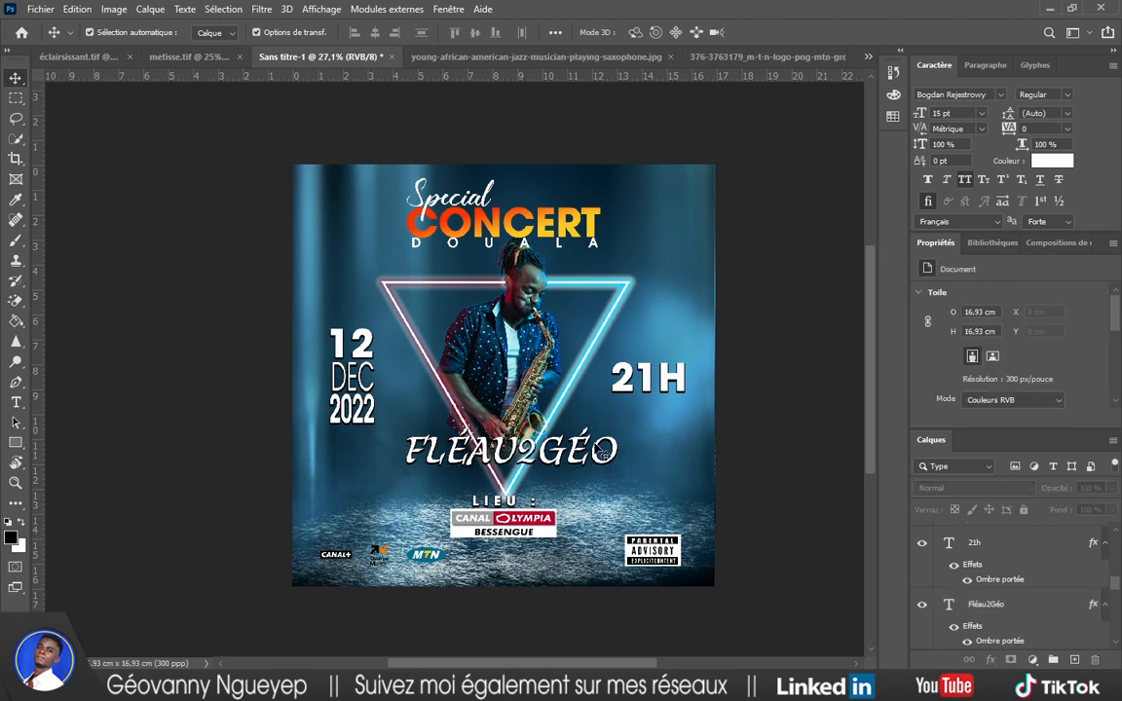
{"action": "double_click", "coordinate": [594, 447]}
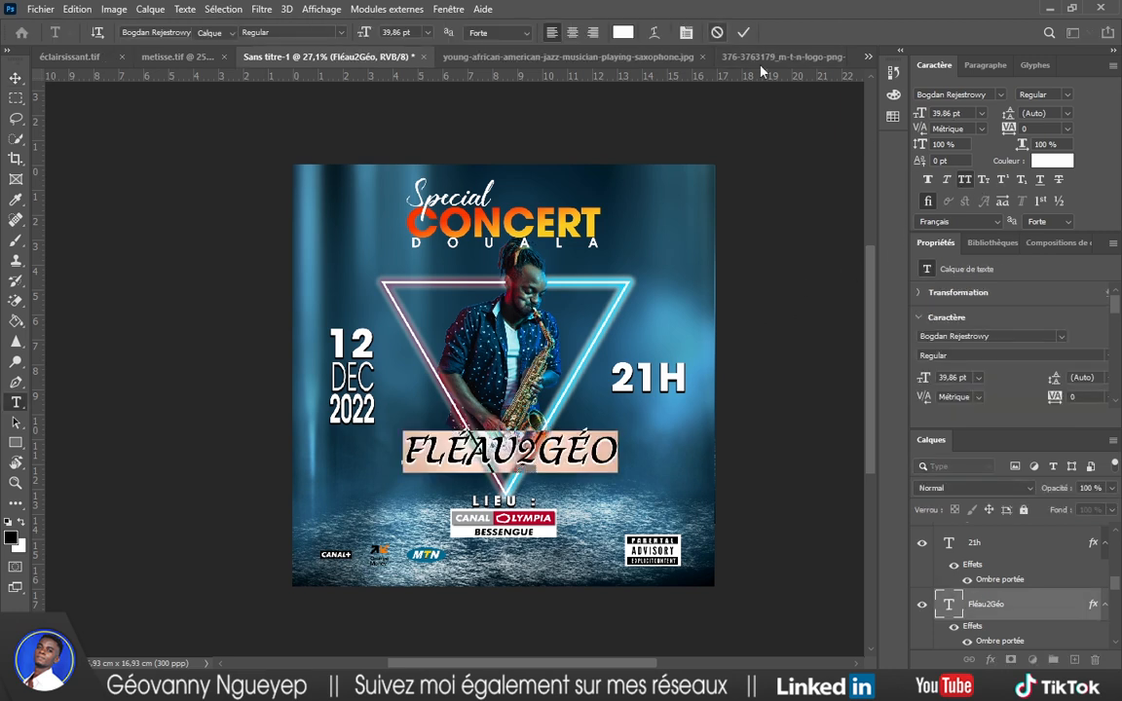
{"action": "left_click", "coordinate": [743, 32]}
{"action": "left_click", "coordinate": [966, 183]}
{"action": "left_click", "coordinate": [823, 313]}
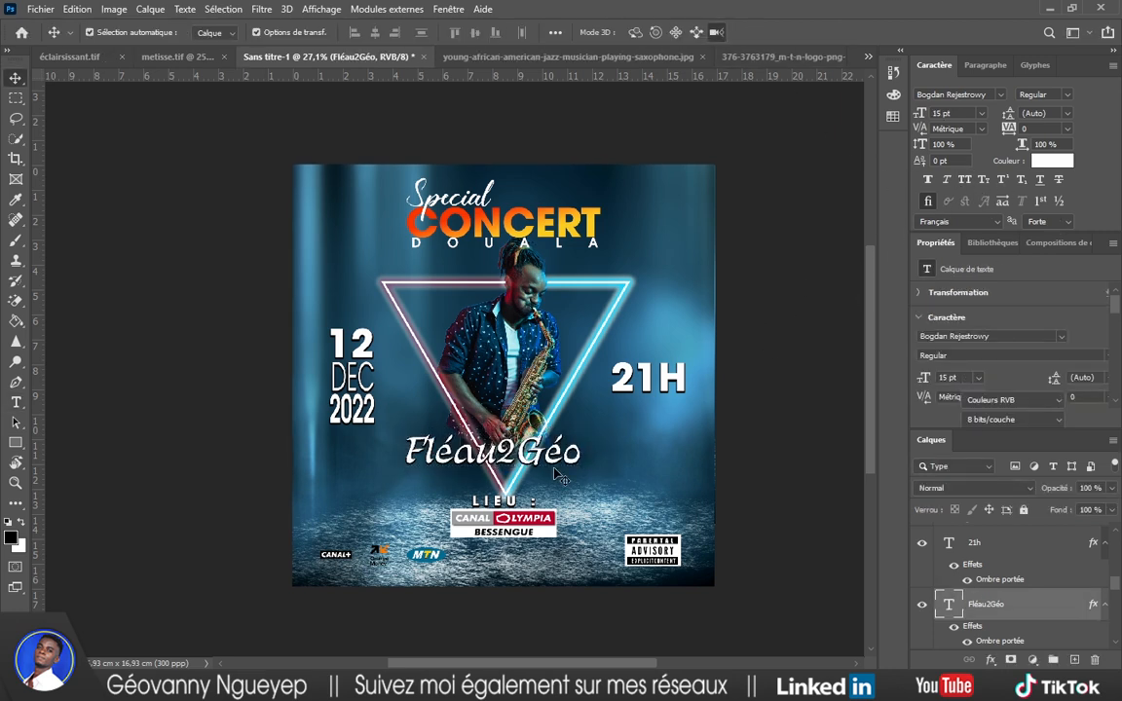
{"action": "left_click_drag", "start_coordinate": [537, 457], "coordinate": [548, 454]}
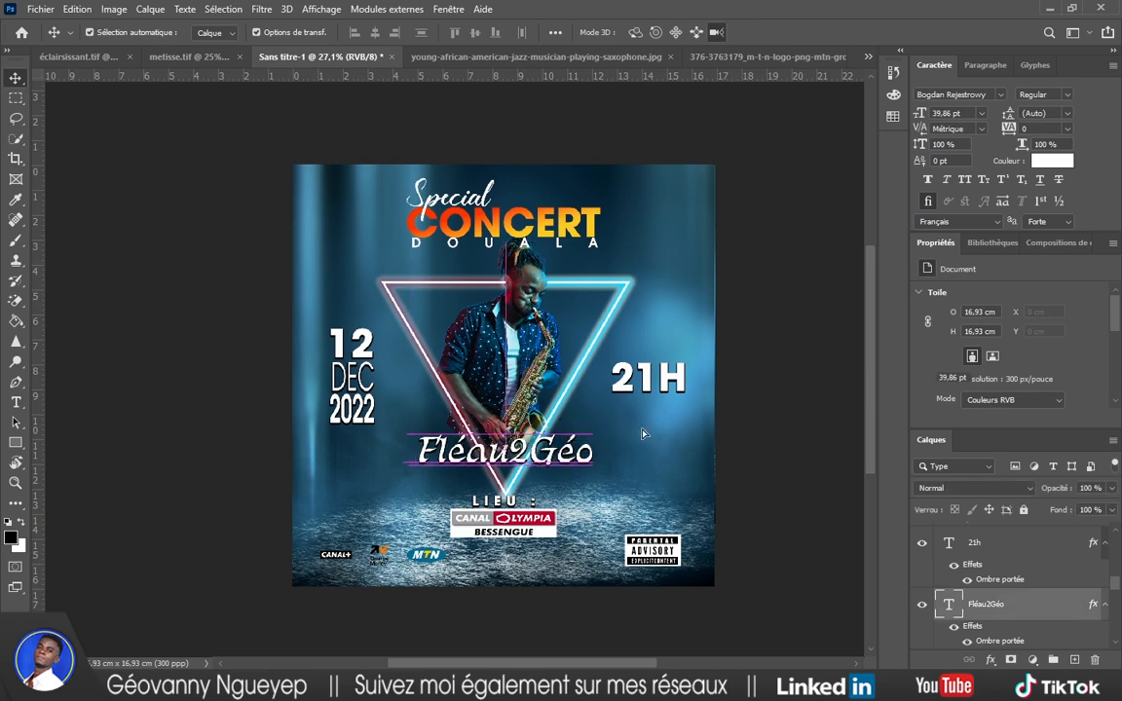
{"action": "left_click", "coordinate": [746, 370]}
{"action": "scroll", "coordinate": [531, 354], "scroll_direction": "down", "scroll_amount": 1}
{"action": "scroll", "coordinate": [535, 364], "scroll_direction": "up", "scroll_amount": 5}
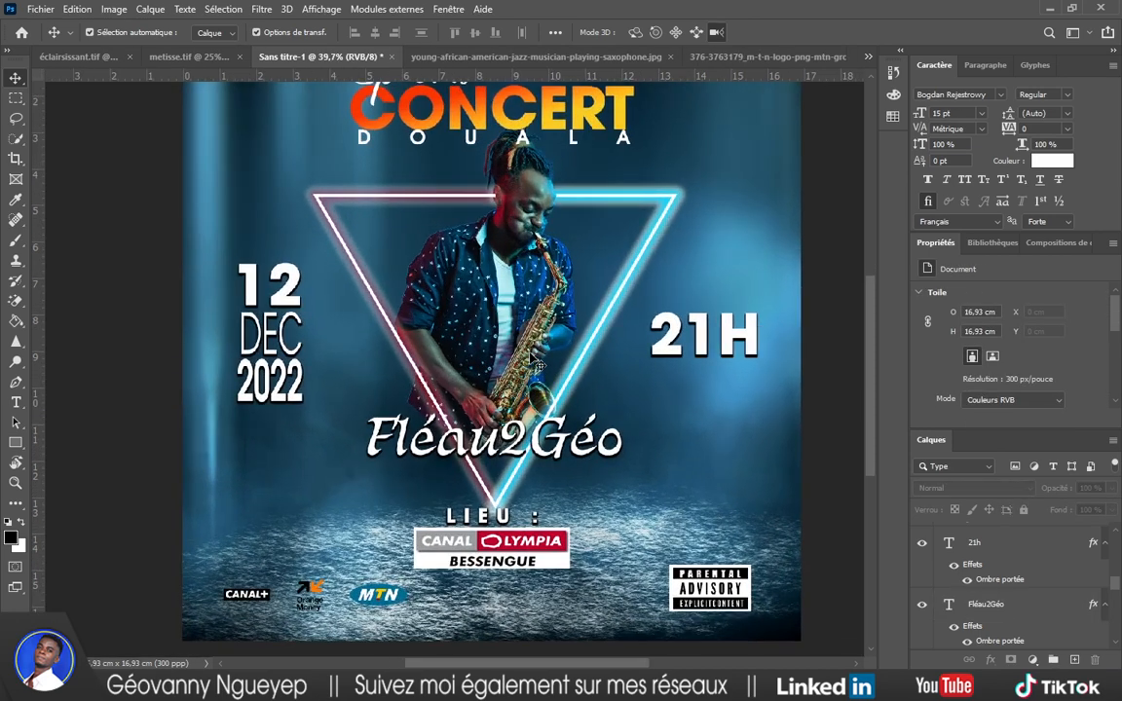
{"action": "scroll", "coordinate": [531, 400], "scroll_direction": "down", "scroll_amount": 3}
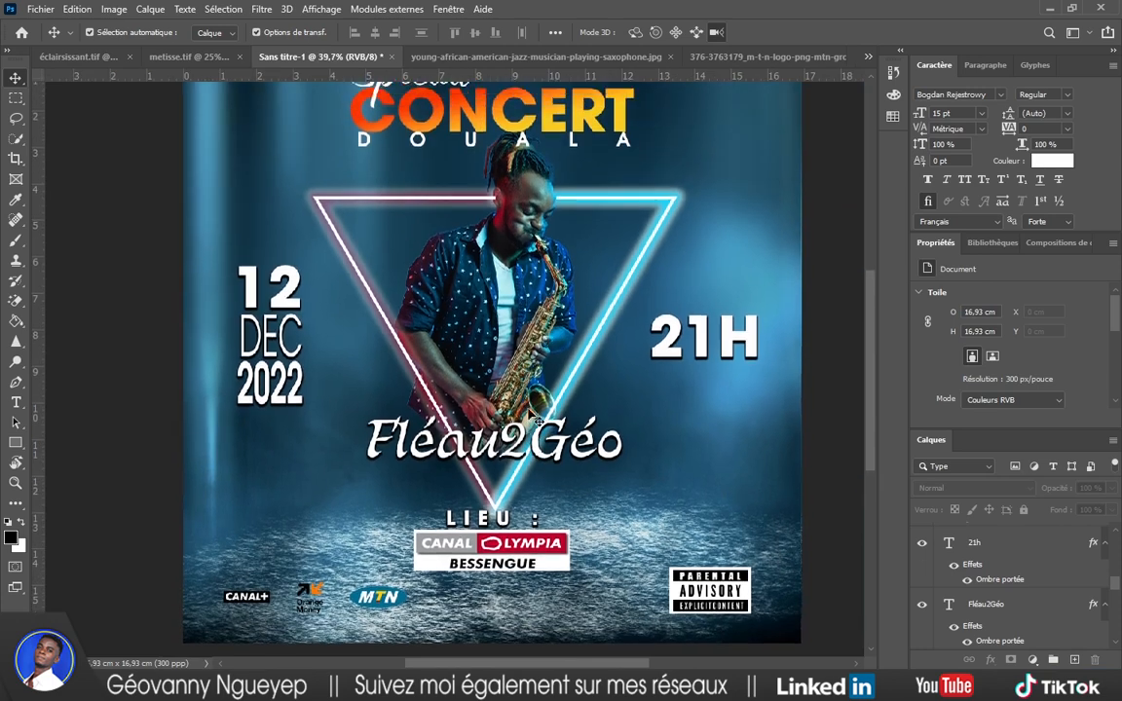
{"action": "scroll", "coordinate": [653, 375], "scroll_direction": "right", "scroll_amount": 2}
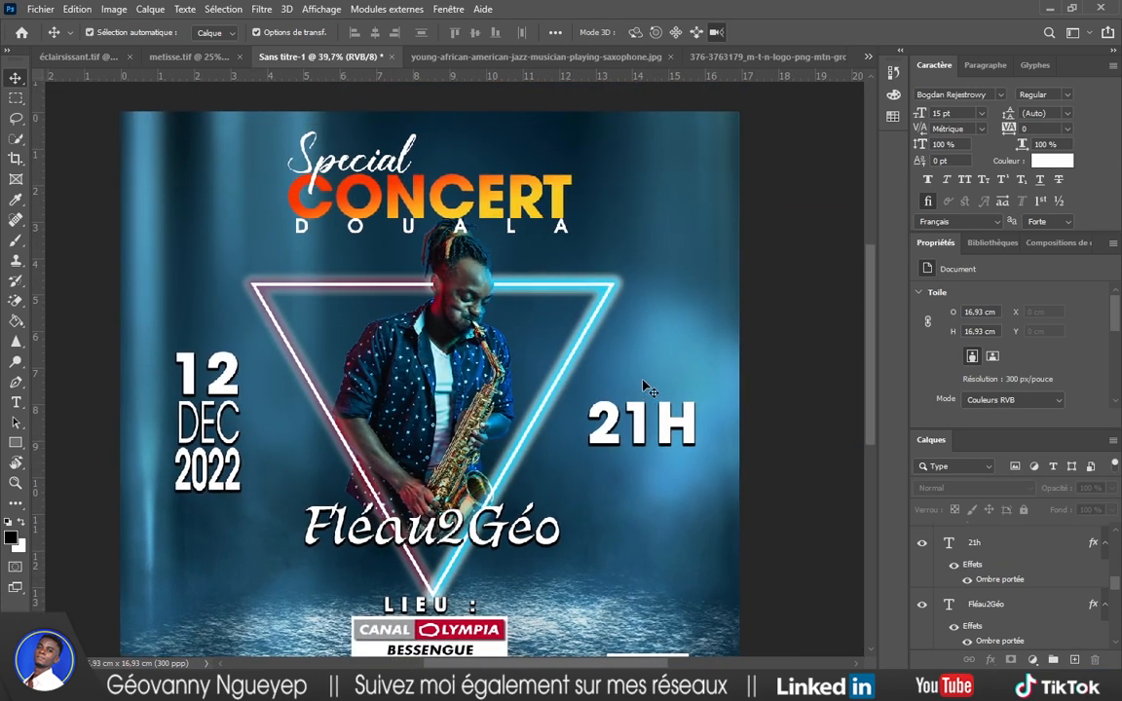
Nudge the 12 DEC 2022 date block right and the 21H time slightly left.
{"action": "left_click", "coordinate": [238, 380]}
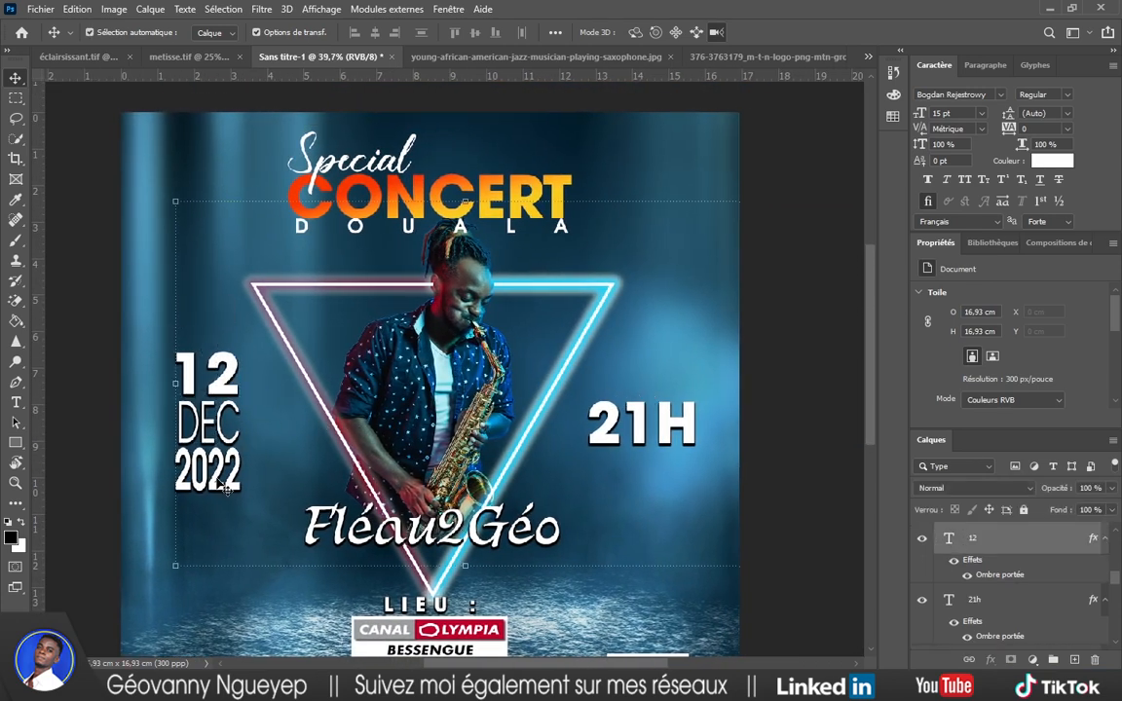
{"action": "left_click_drag", "start_coordinate": [168, 336], "coordinate": [206, 413]}
{"action": "double_click", "coordinate": [639, 430]}
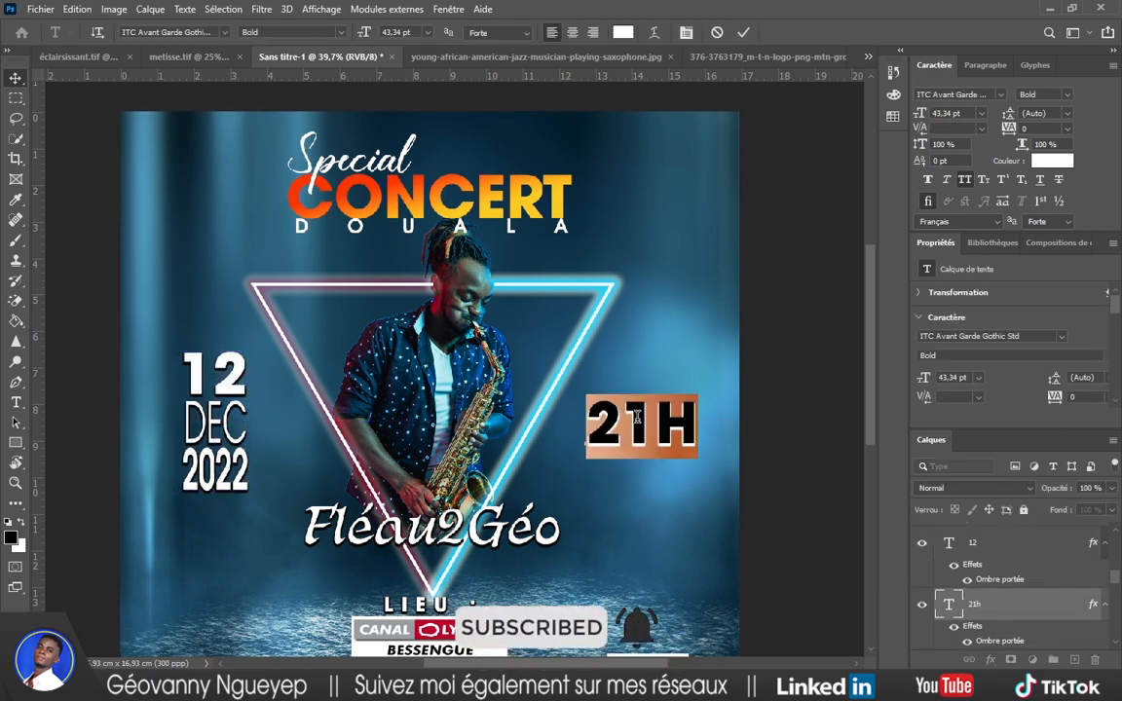
{"action": "left_click", "coordinate": [715, 266]}
{"action": "left_click_drag", "start_coordinate": [675, 424], "coordinate": [666, 422]}
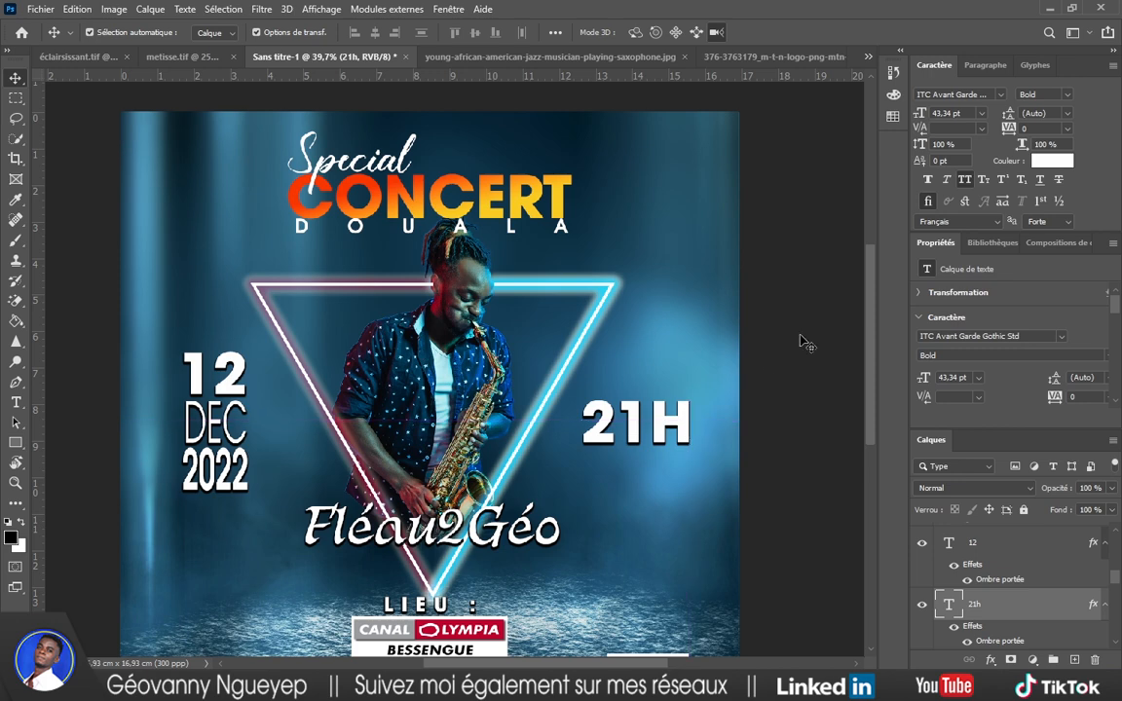
{"action": "left_click", "coordinate": [802, 341]}
{"action": "scroll", "coordinate": [639, 343], "scroll_direction": "down", "scroll_amount": 6}
{"action": "scroll", "coordinate": [578, 360], "scroll_direction": "down", "scroll_amount": 2}
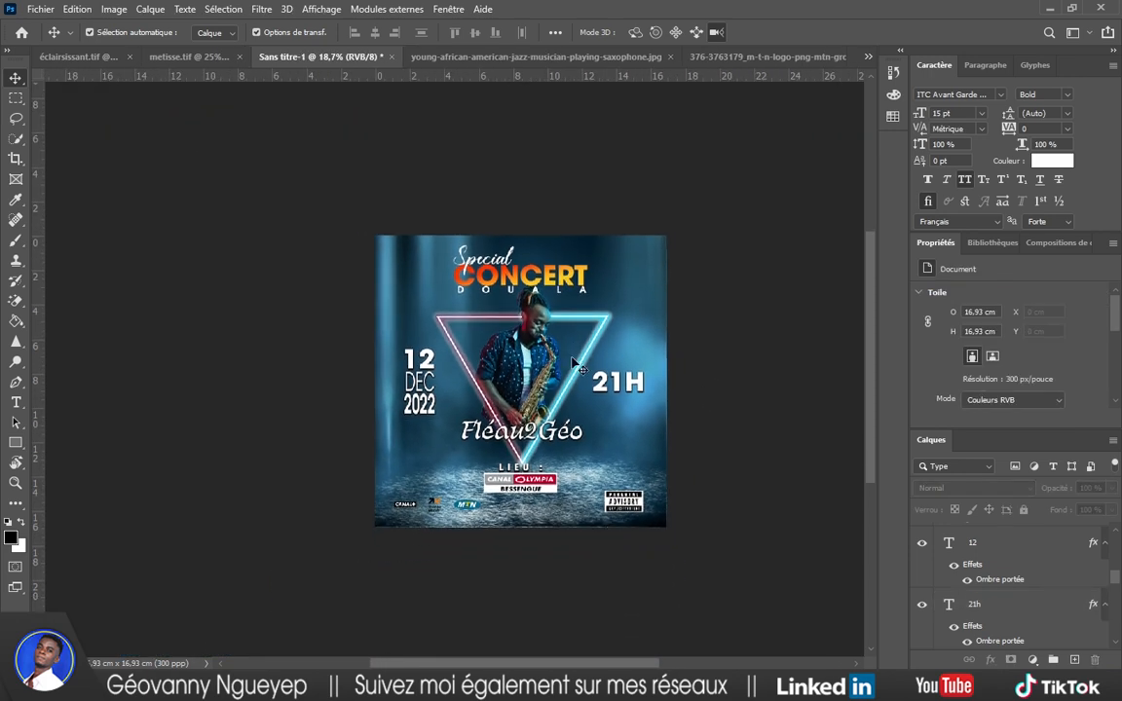
Move Fléau2Géo to the poster's lower right.
{"action": "scroll", "coordinate": [559, 388], "scroll_direction": "up", "scroll_amount": 3}
{"action": "scroll", "coordinate": [560, 388], "scroll_direction": "up", "scroll_amount": 1}
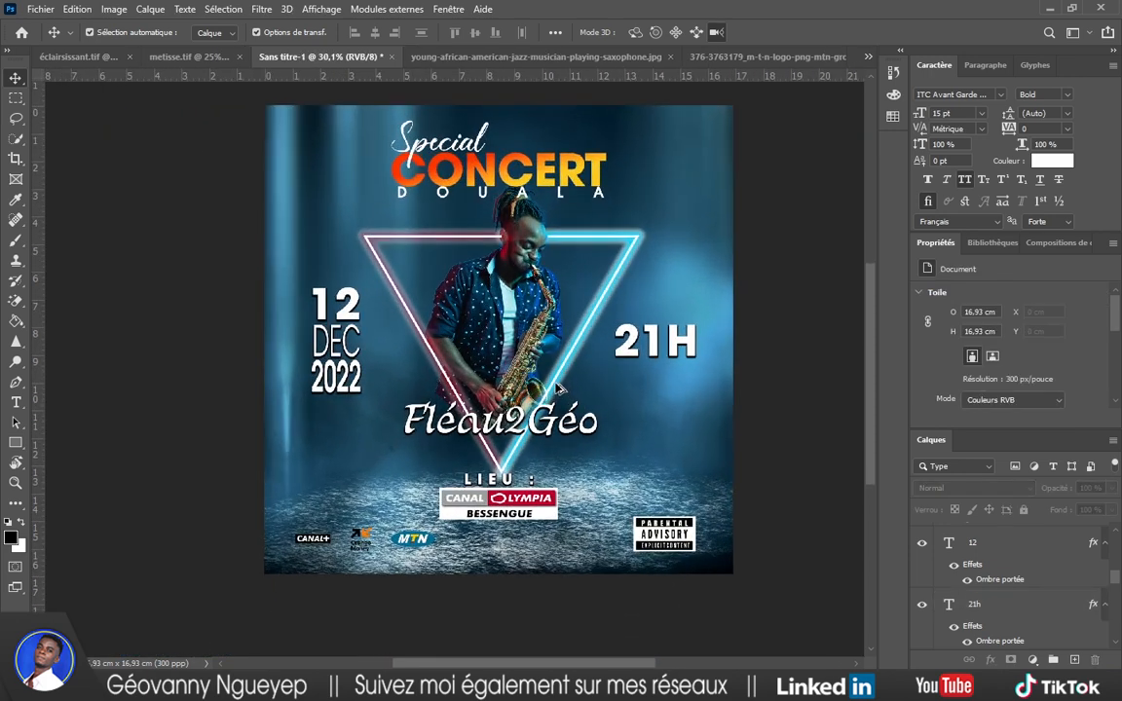
{"action": "scroll", "coordinate": [559, 387], "scroll_direction": "up", "scroll_amount": 1}
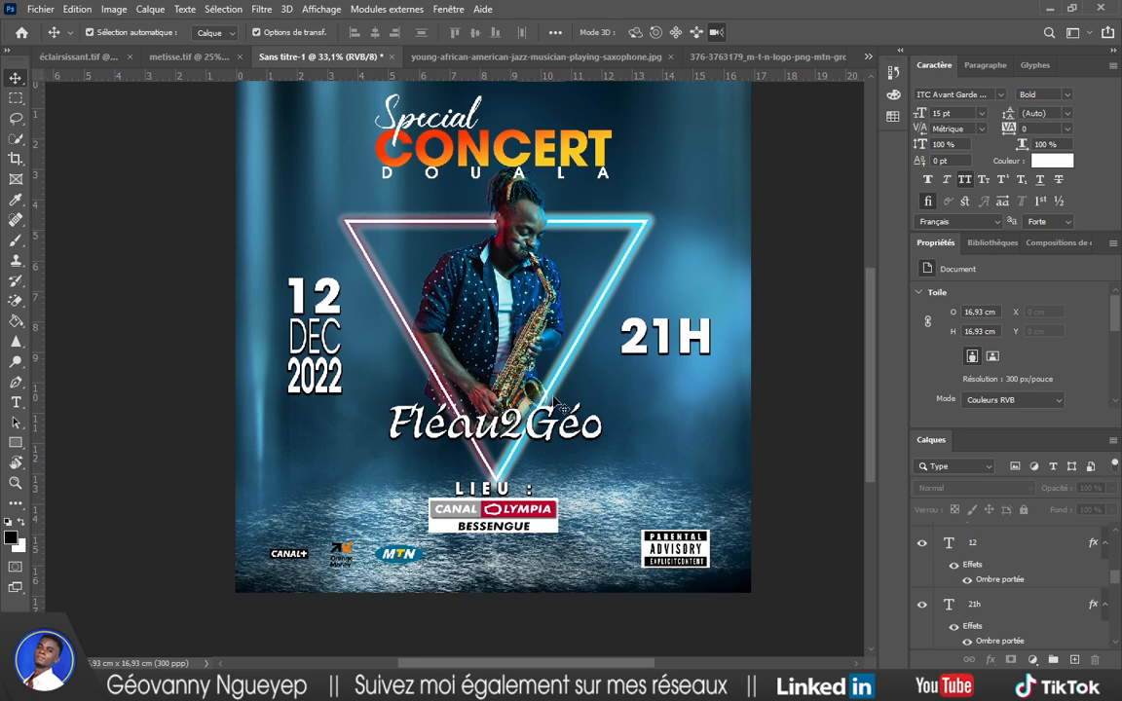
{"action": "left_click_drag", "start_coordinate": [558, 402], "coordinate": [727, 467]}
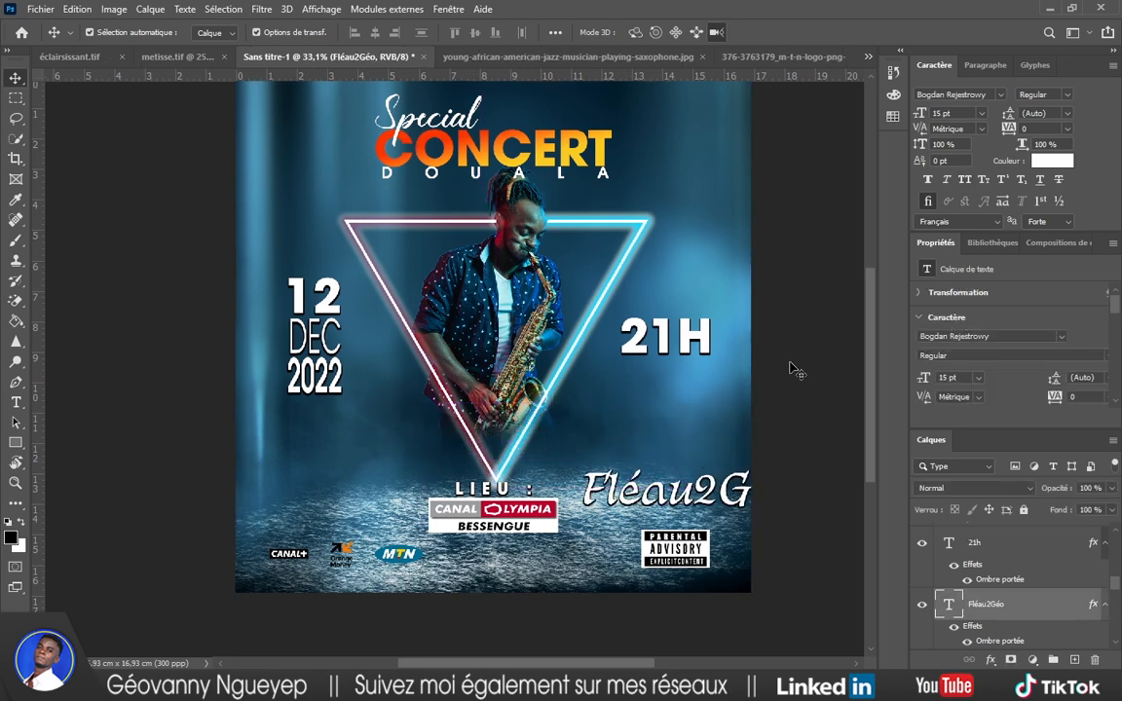
{"action": "left_click", "coordinate": [794, 368]}
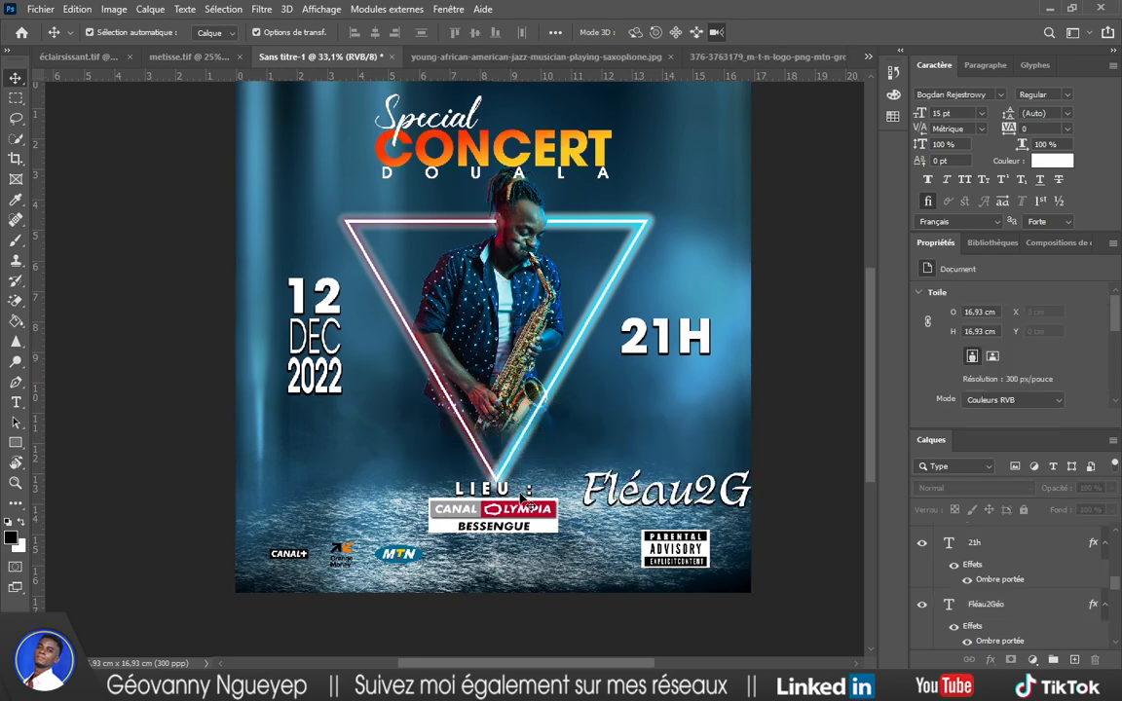
Raise the LIEU label and Canal Olympia logo to just under the triangle's tip.
{"action": "left_click", "coordinate": [523, 499]}
{"action": "left_click_drag", "start_coordinate": [532, 514], "coordinate": [769, 212]}
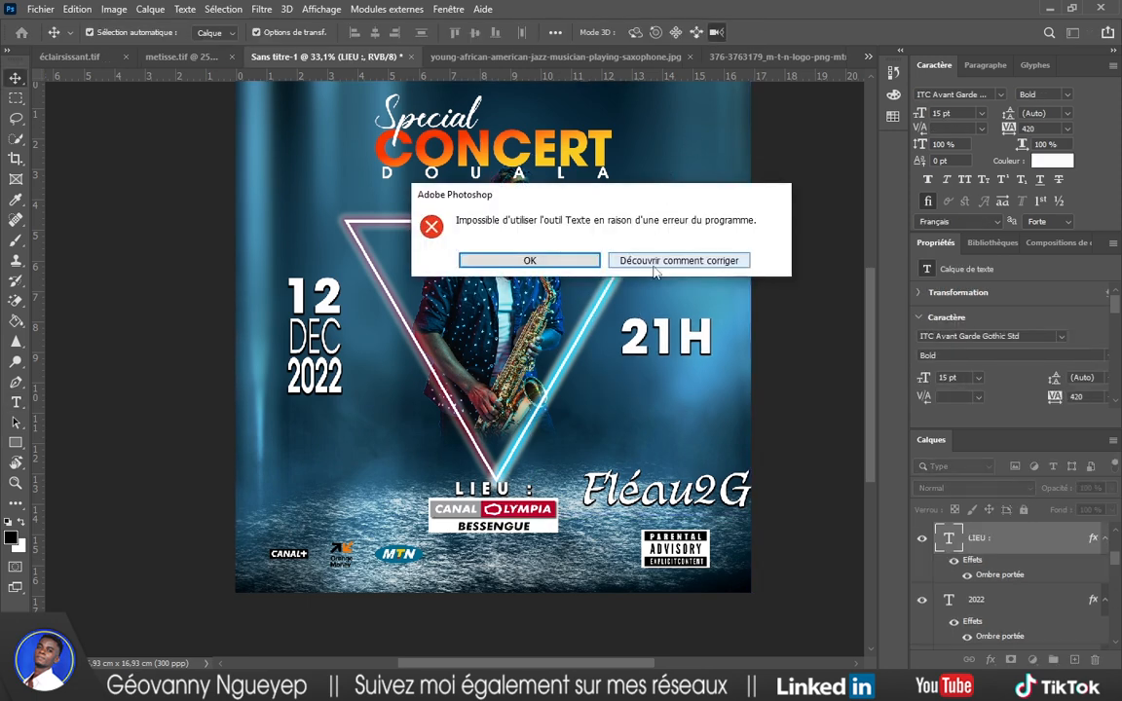
{"action": "double_click", "coordinate": [529, 264]}
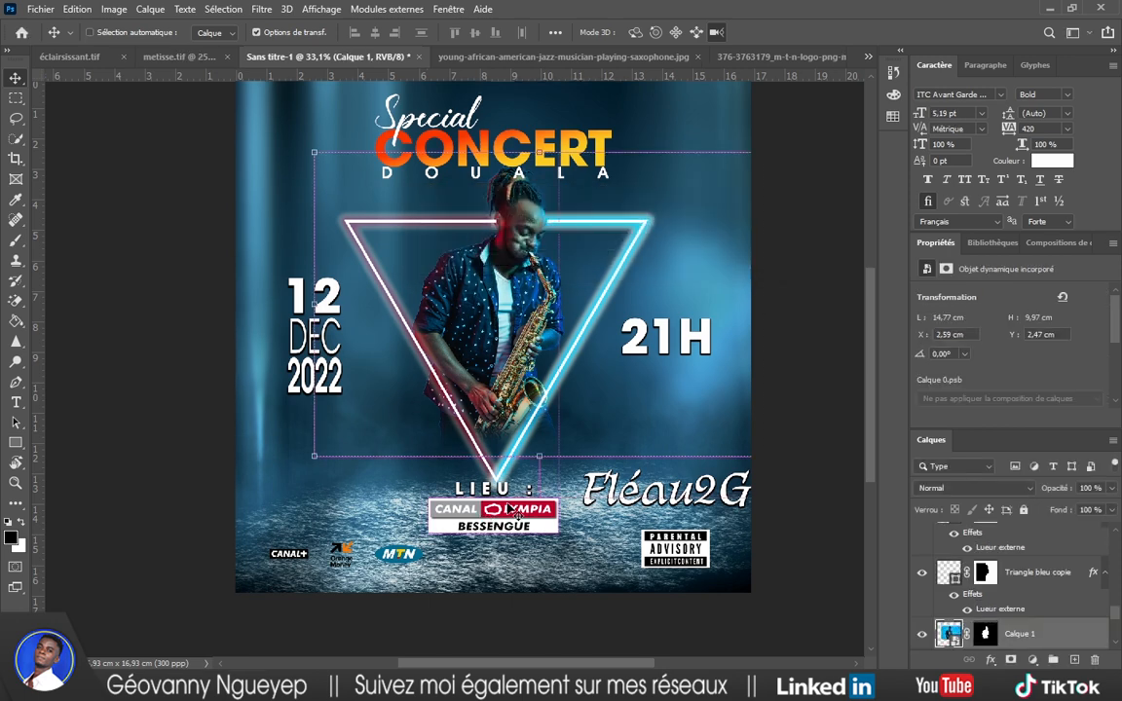
{"action": "key", "text": "ctrl+z"}
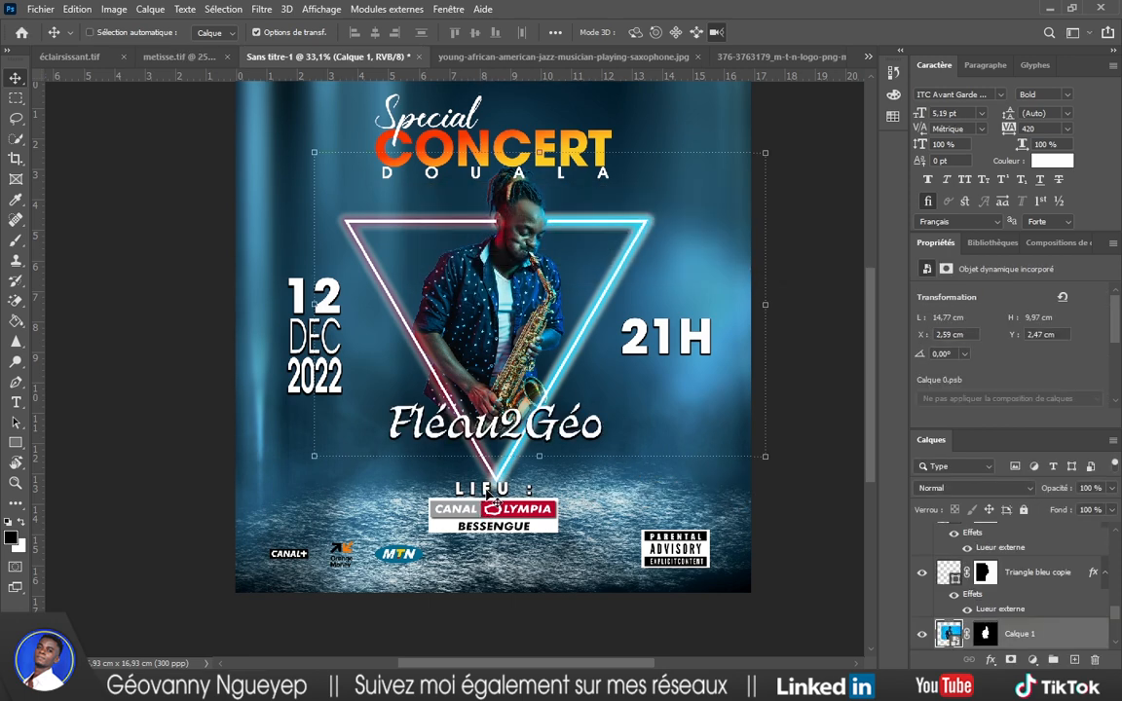
{"action": "key", "text": "ctrl+shift+z"}
{"action": "left_click_drag", "start_coordinate": [544, 553], "coordinate": [504, 445]}
{"action": "left_click", "coordinate": [808, 363]}
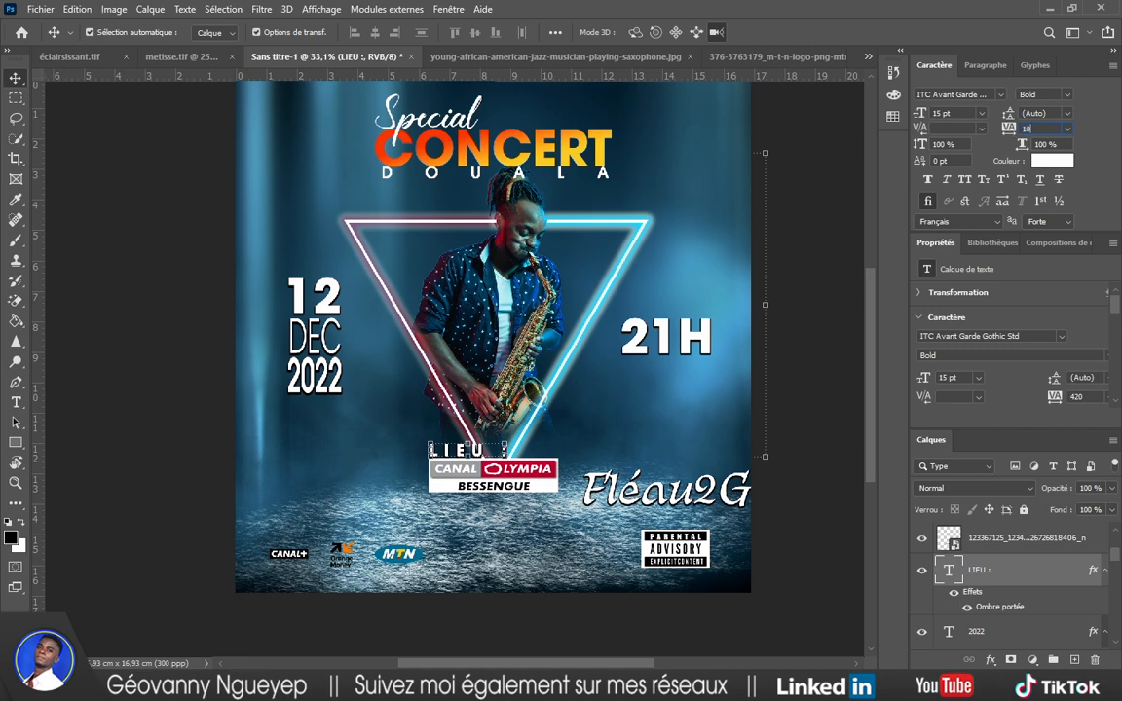
Set the LIEU label to Medium weight, 12 pt, with tracking 100.
{"action": "type", "text": "100"}
{"action": "key", "text": "Return"}
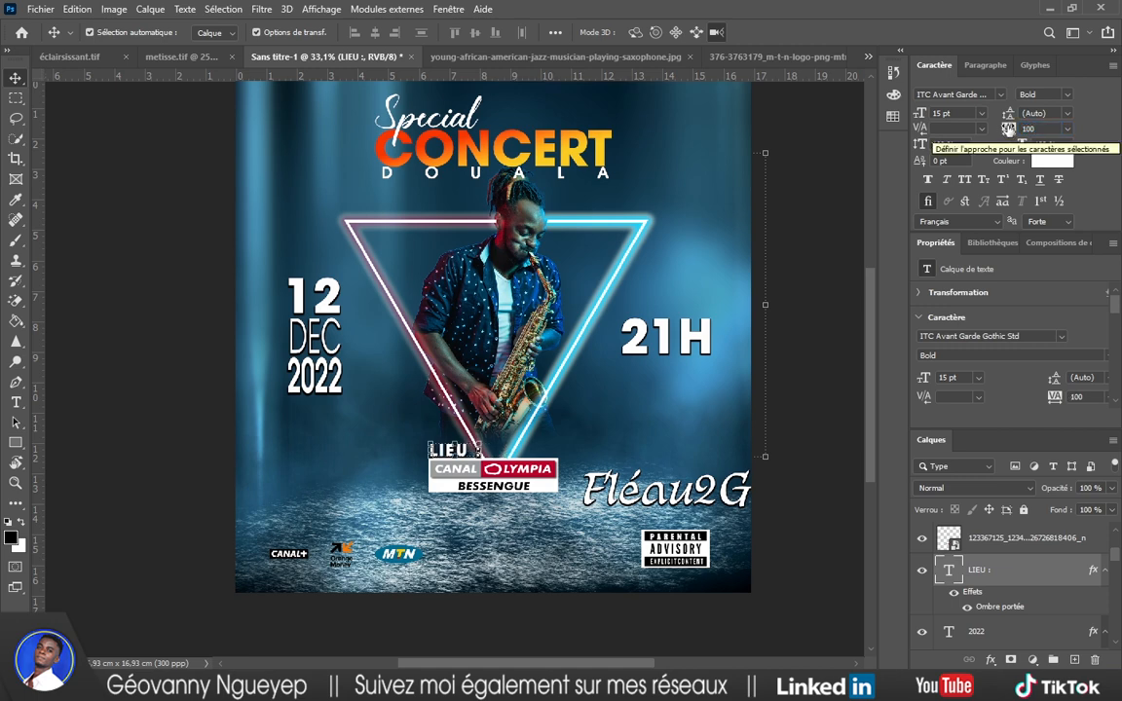
{"action": "left_click", "coordinate": [1071, 95]}
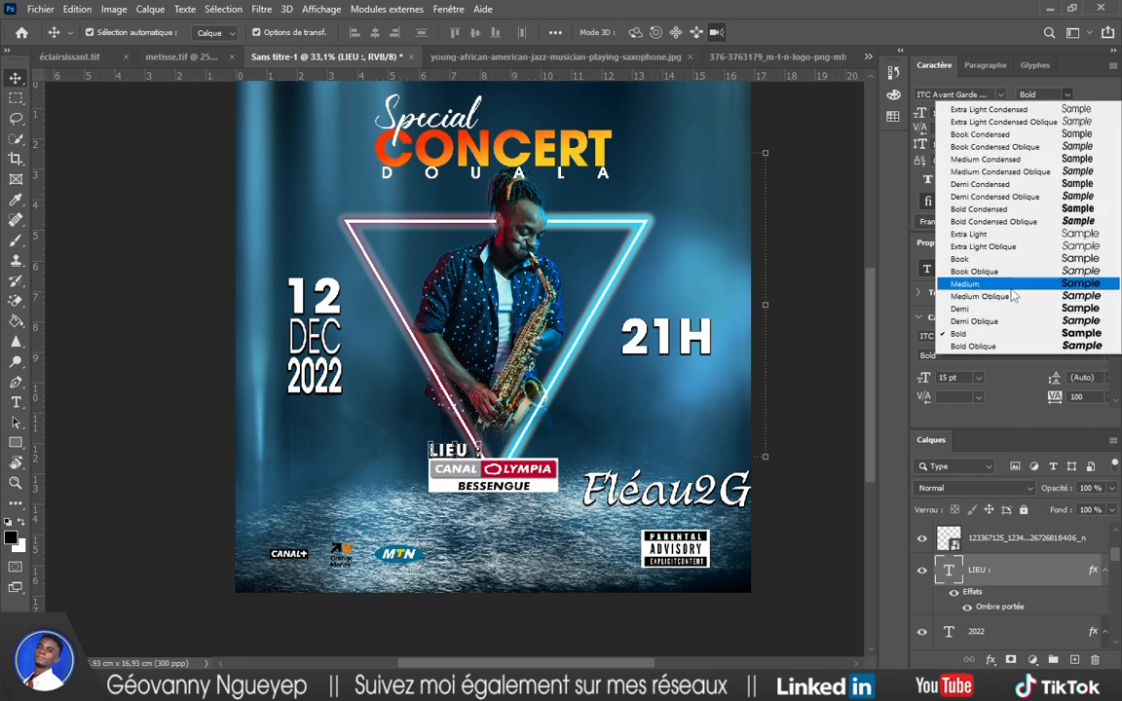
{"action": "left_click", "coordinate": [1003, 279]}
{"action": "left_click", "coordinate": [937, 114]}
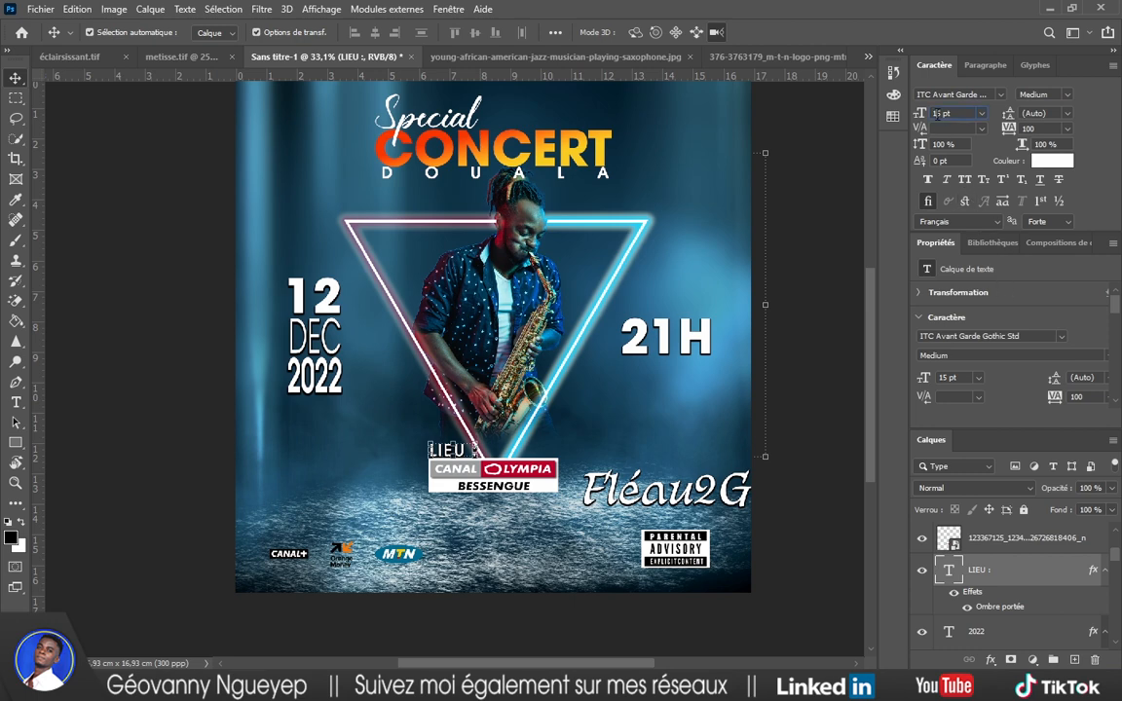
{"action": "key", "text": "Down"}
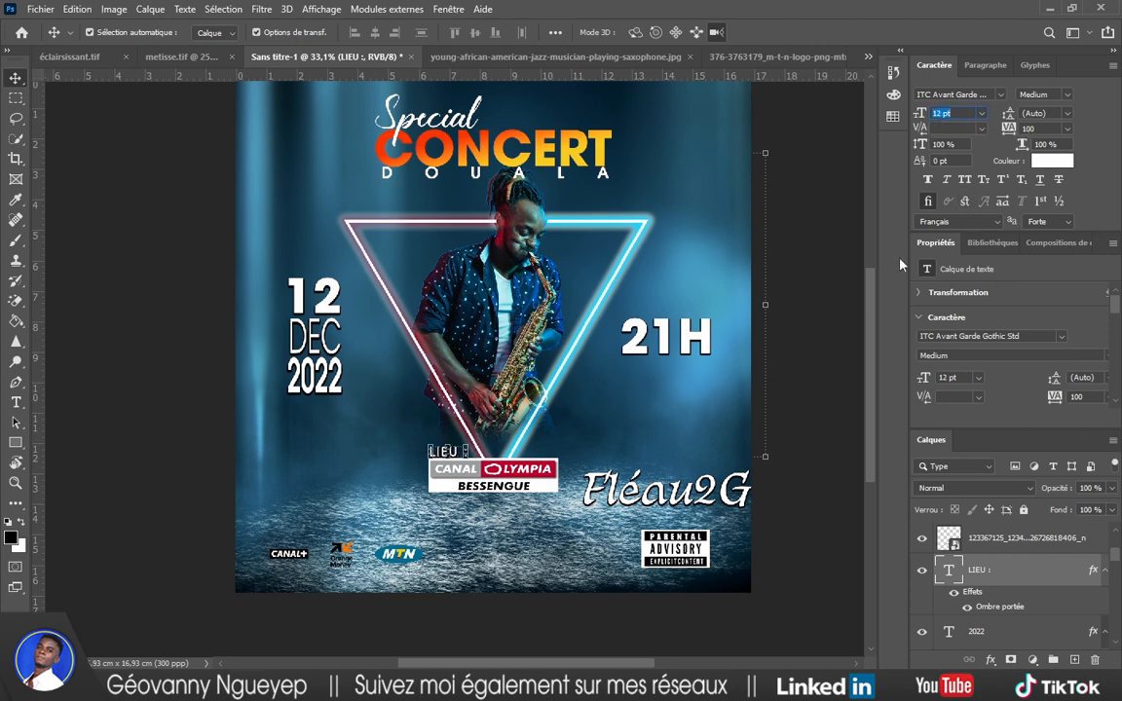
{"action": "key", "text": "Return"}
{"action": "left_click", "coordinate": [813, 301]}
{"action": "scroll", "coordinate": [444, 468], "scroll_direction": "up", "scroll_amount": 2}
{"action": "scroll", "coordinate": [444, 469], "scroll_direction": "down", "scroll_amount": 1}
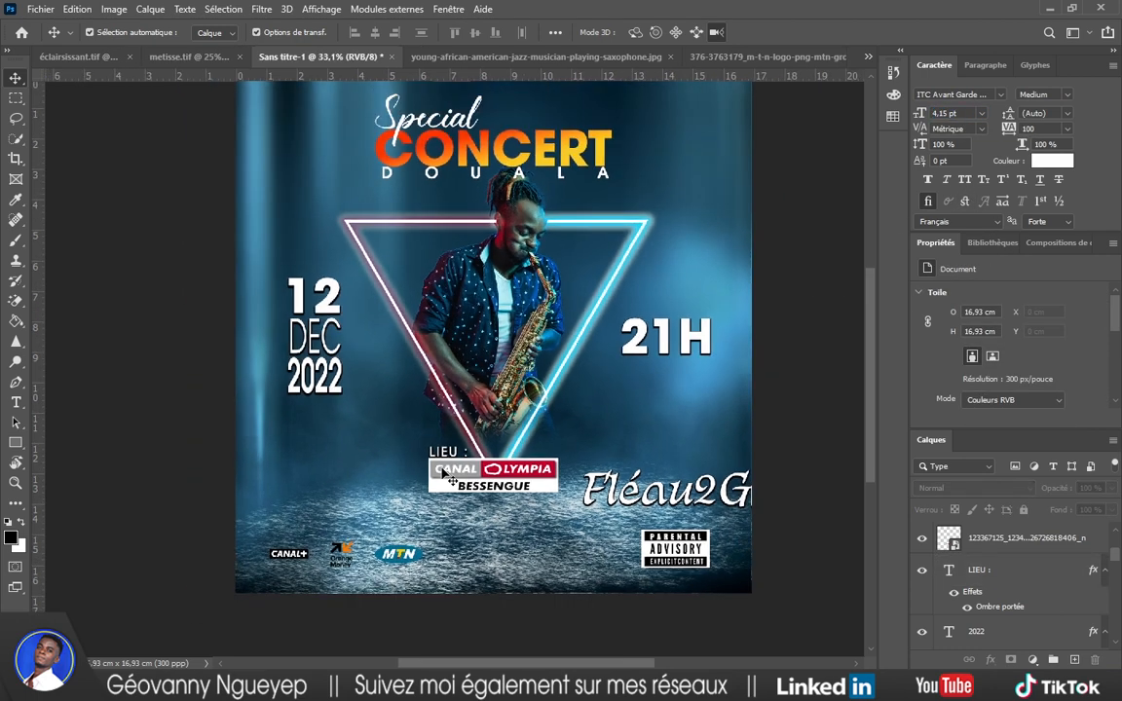
Hide Fléau2Géo and place the Canal Olympia logo into the poster under LIEU.
{"action": "scroll", "coordinate": [469, 492], "scroll_direction": "up", "scroll_amount": 1}
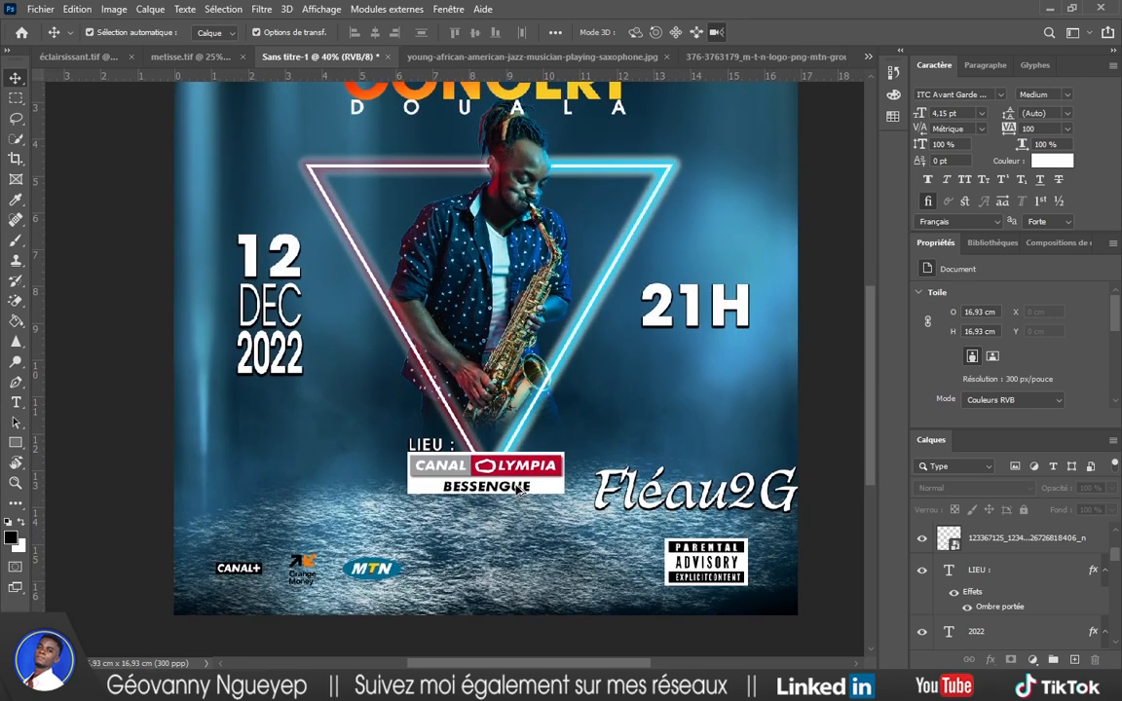
{"action": "scroll", "coordinate": [524, 496], "scroll_direction": "up", "scroll_amount": 1}
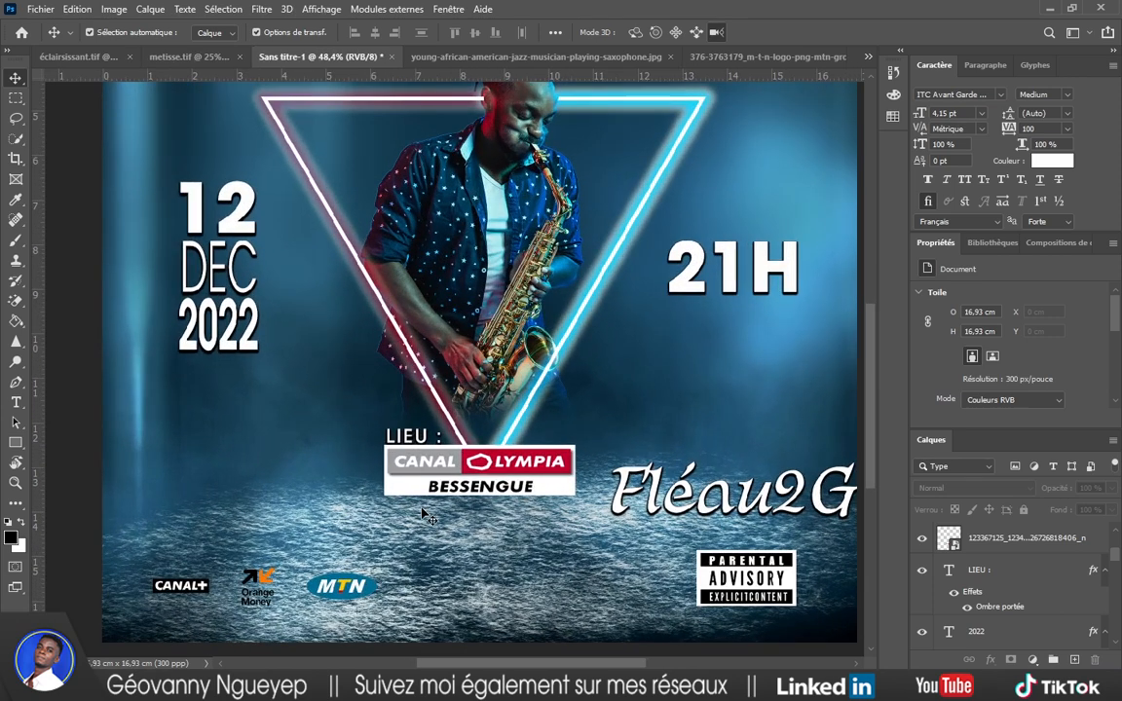
{"action": "left_click", "coordinate": [681, 497]}
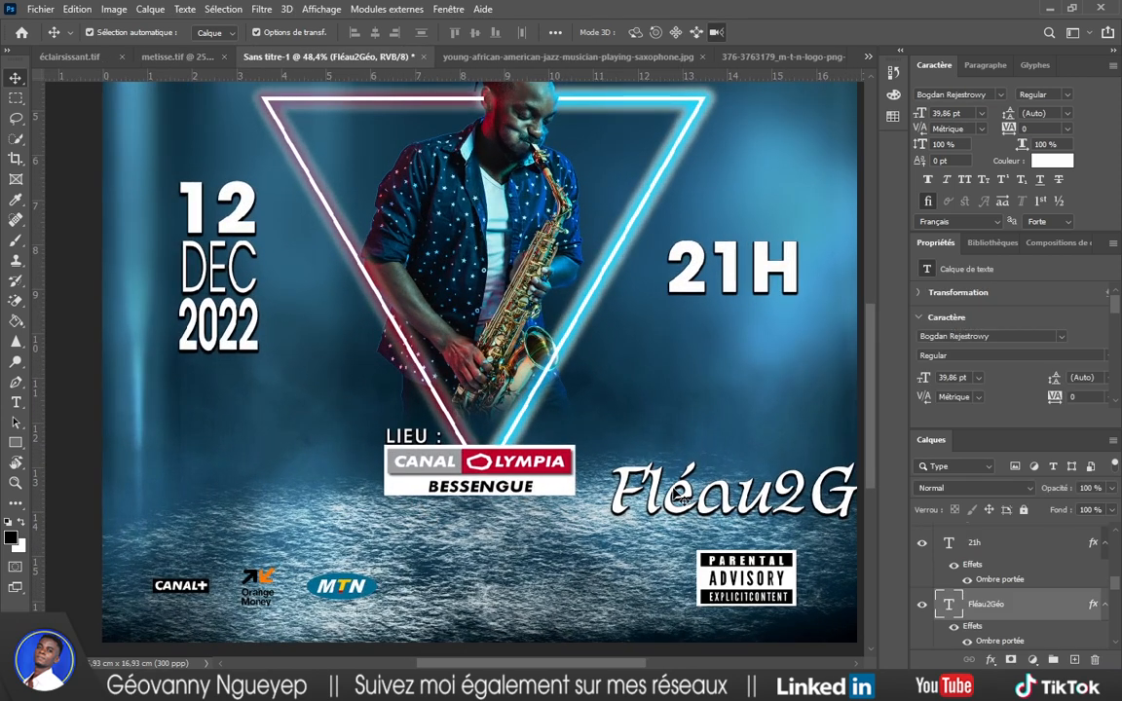
{"action": "left_click", "coordinate": [918, 610]}
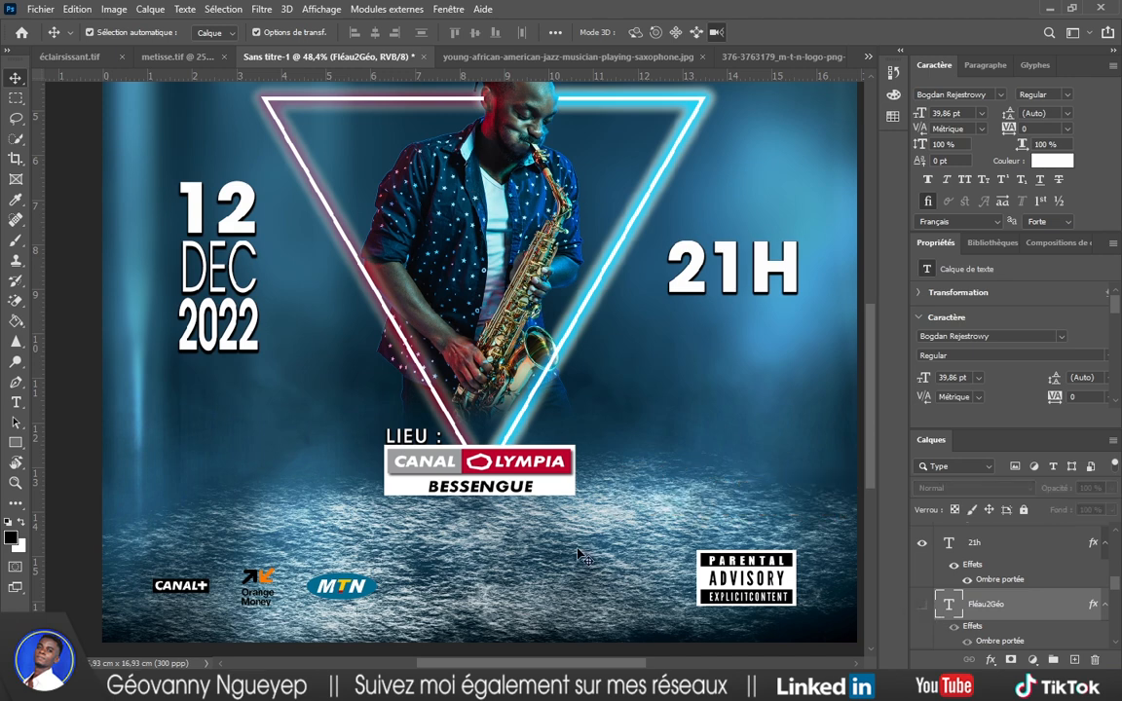
{"action": "left_click", "coordinate": [399, 445]}
{"action": "key", "text": "ctrl+t"}
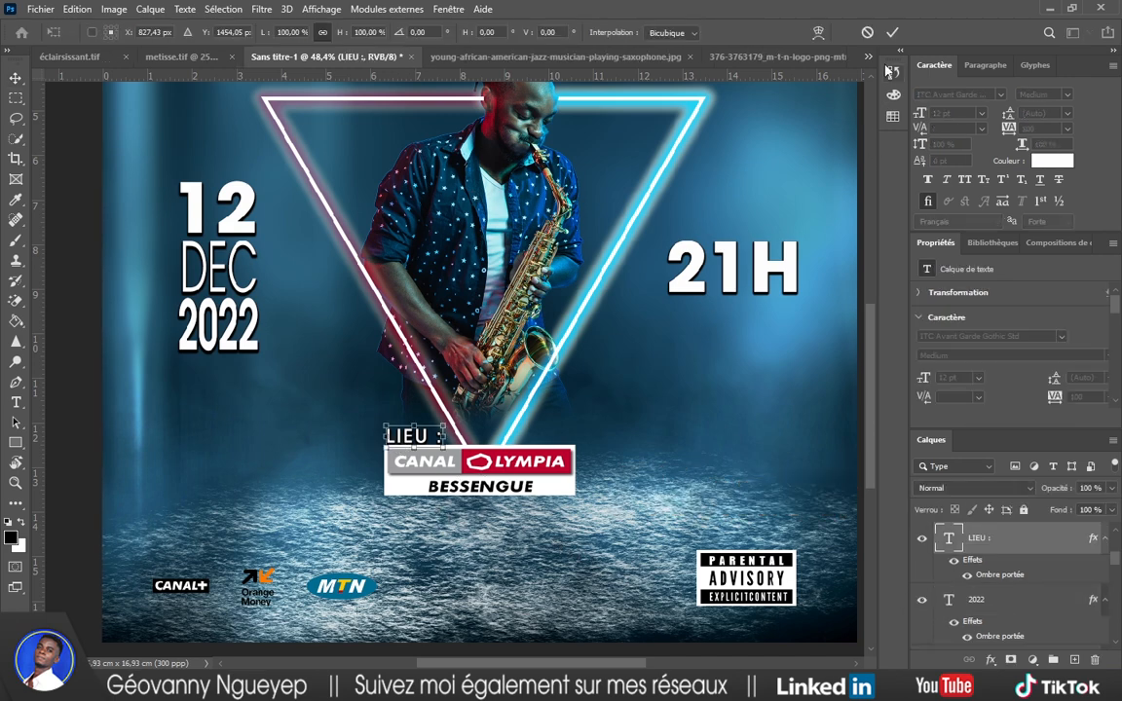
{"action": "left_click", "coordinate": [893, 32]}
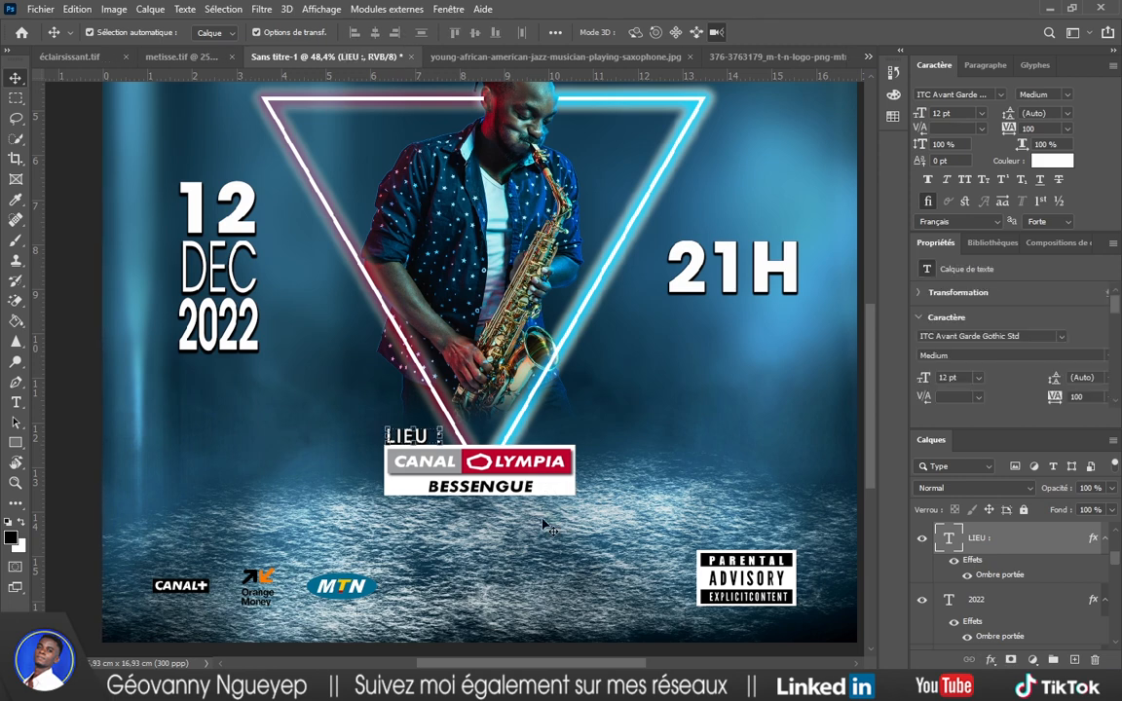
{"action": "left_click_drag", "start_coordinate": [483, 506], "coordinate": [483, 505]}
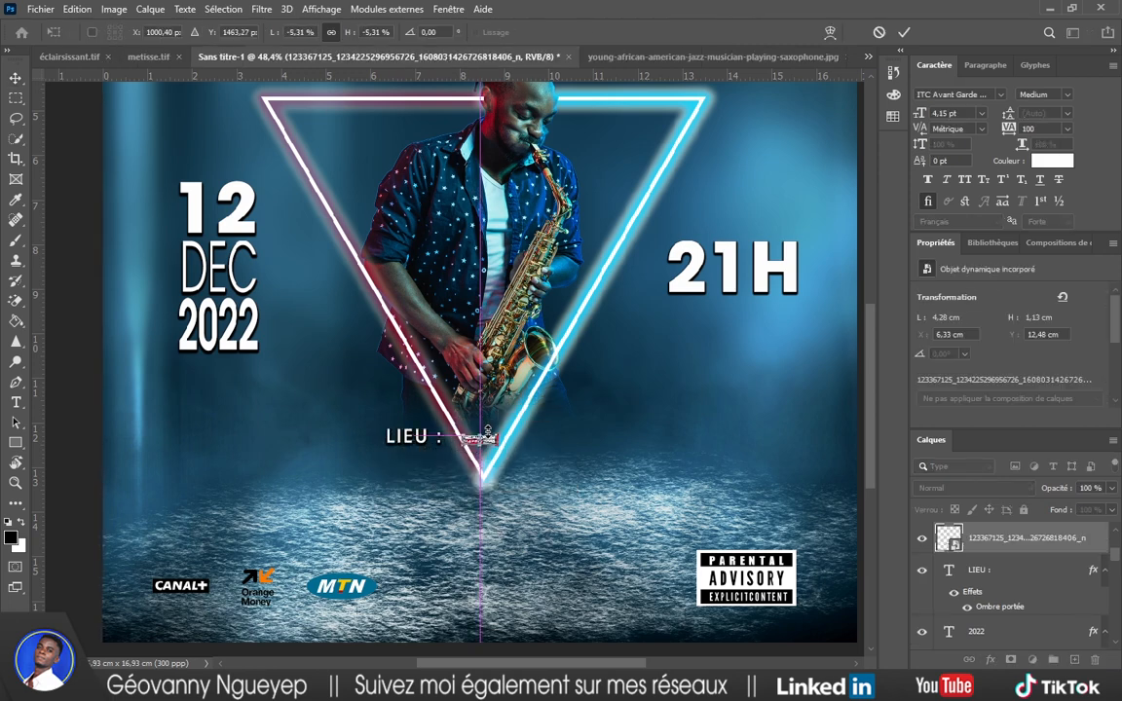
{"action": "left_click", "coordinate": [904, 33]}
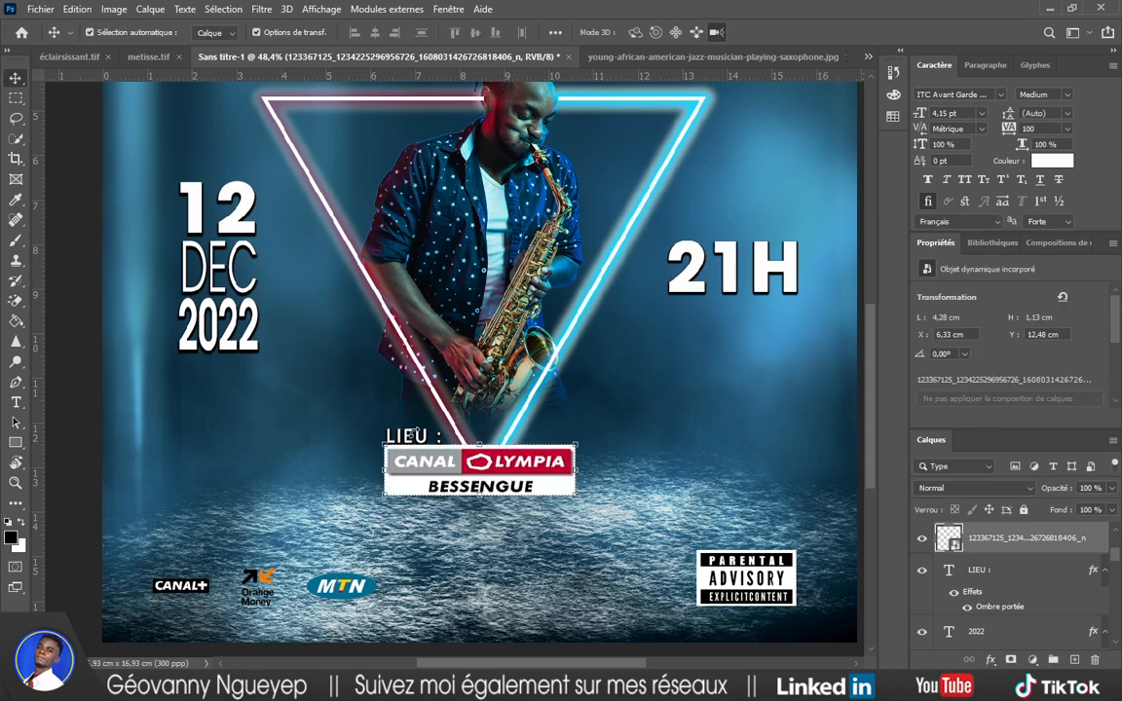
Enlarge LIEU and the logo about 123%, shift them up-left, and bring up texte.txt.
{"action": "scroll", "coordinate": [412, 436], "scroll_direction": "up", "scroll_amount": 5}
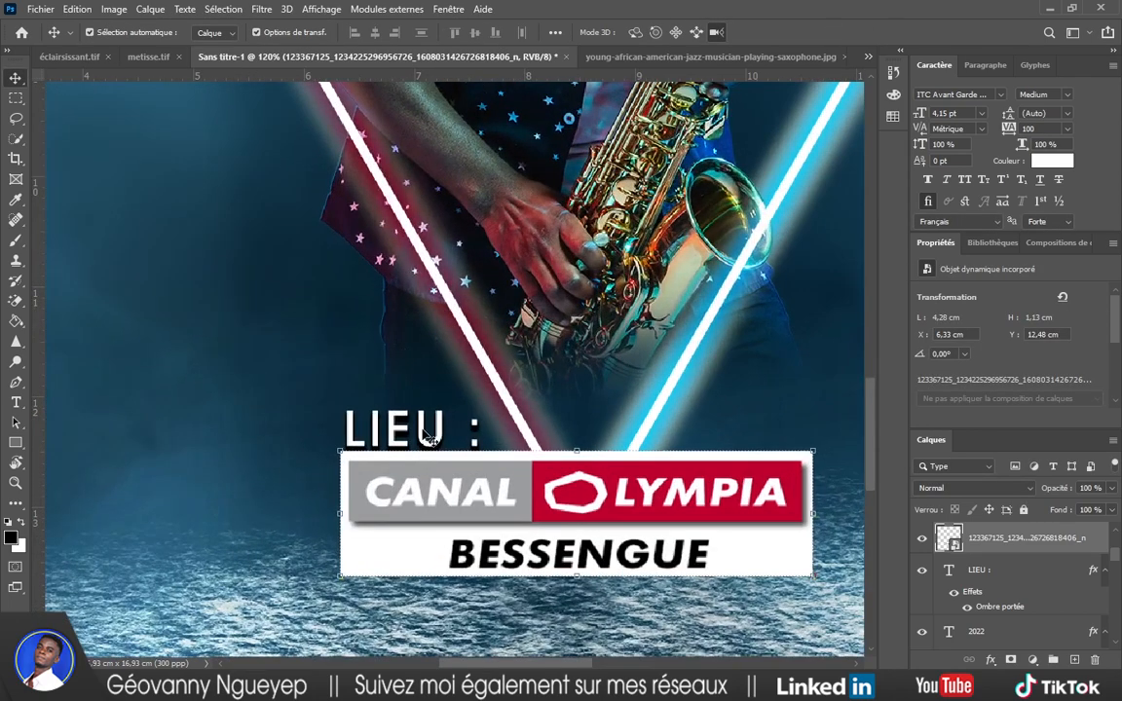
{"action": "left_click", "coordinate": [425, 435], "text": "shift"}
{"action": "scroll", "coordinate": [426, 435], "scroll_direction": "down", "scroll_amount": 5}
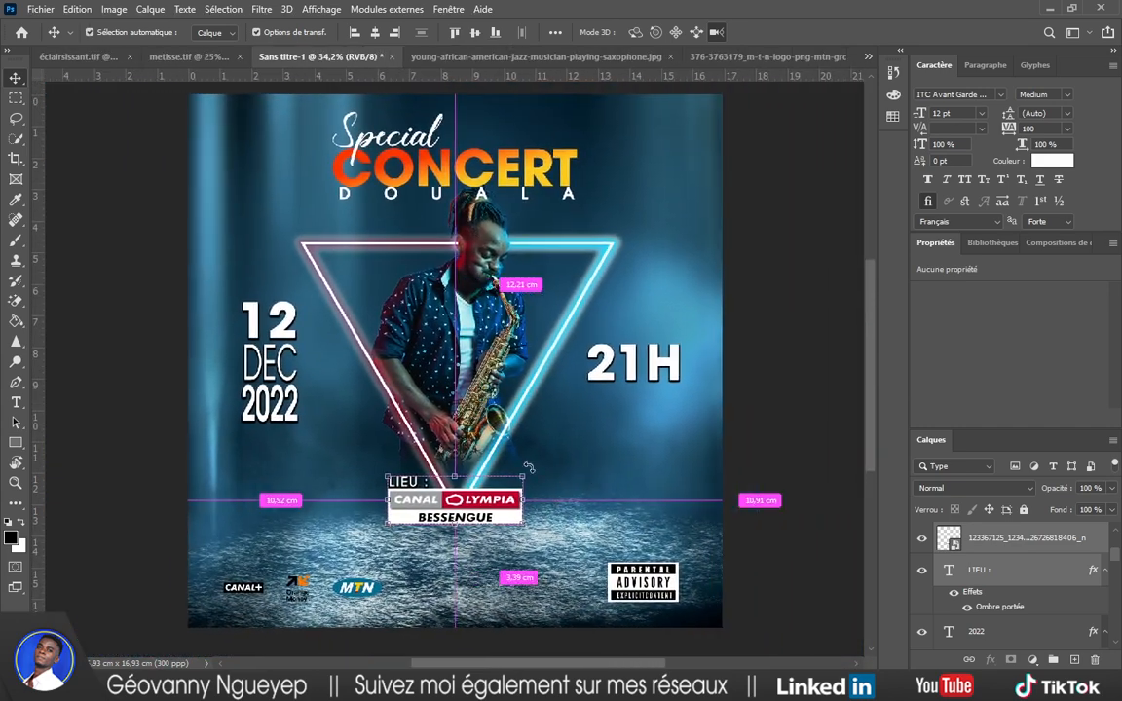
{"action": "left_click_drag", "start_coordinate": [530, 471], "coordinate": [554, 462]}
{"action": "mouse_move", "coordinate": [524, 501]}
{"action": "left_mouse_down"}
{"action": "mouse_move", "coordinate": [521, 487]}
{"action": "mouse_move", "coordinate": [508, 494]}
{"action": "left_mouse_up"}
{"action": "left_click", "coordinate": [893, 34]}
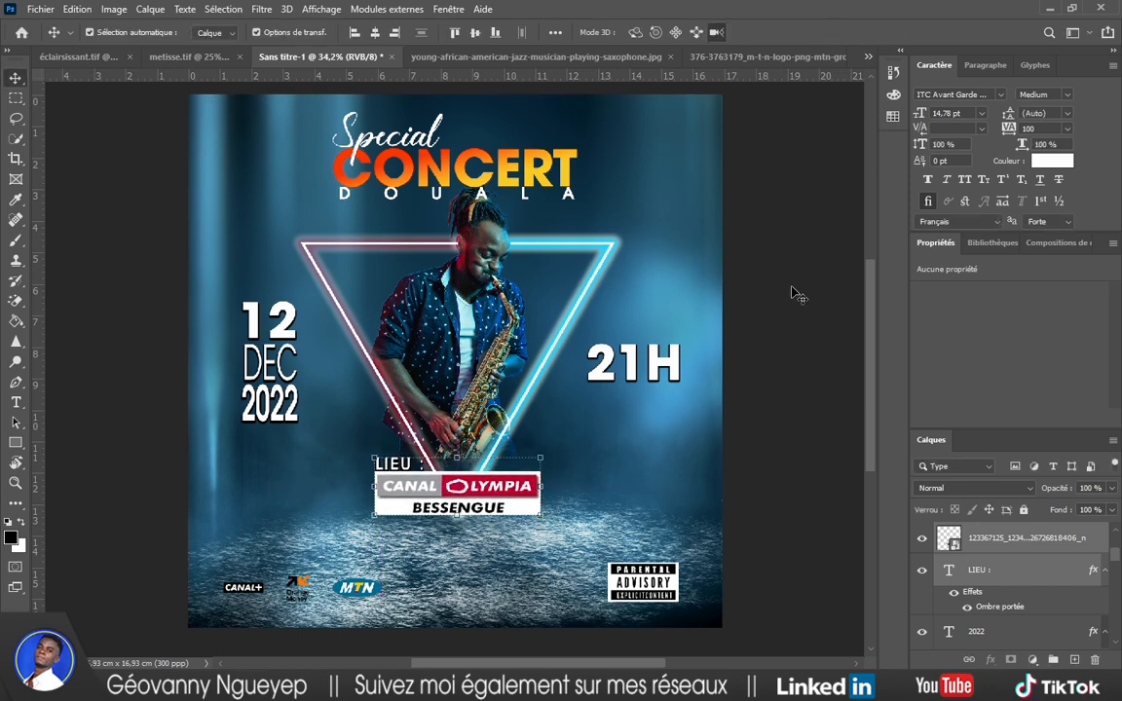
{"action": "scroll", "coordinate": [593, 453], "scroll_direction": "down", "scroll_amount": 2}
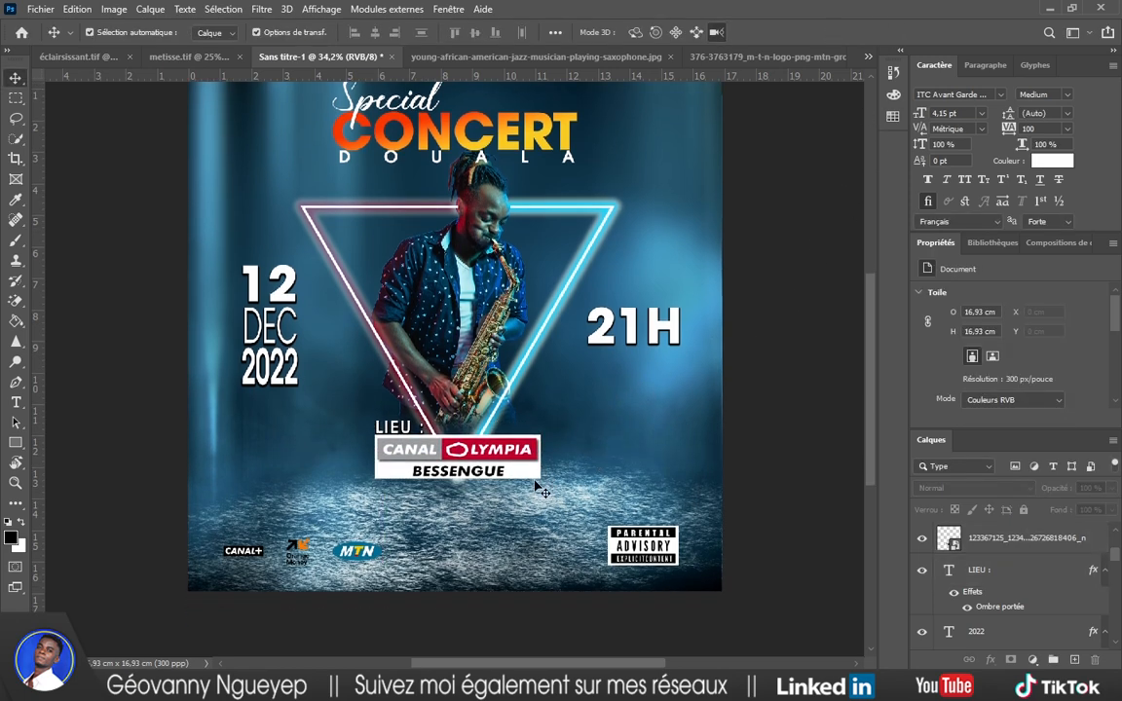
{"action": "key", "text": "alt+Tab"}
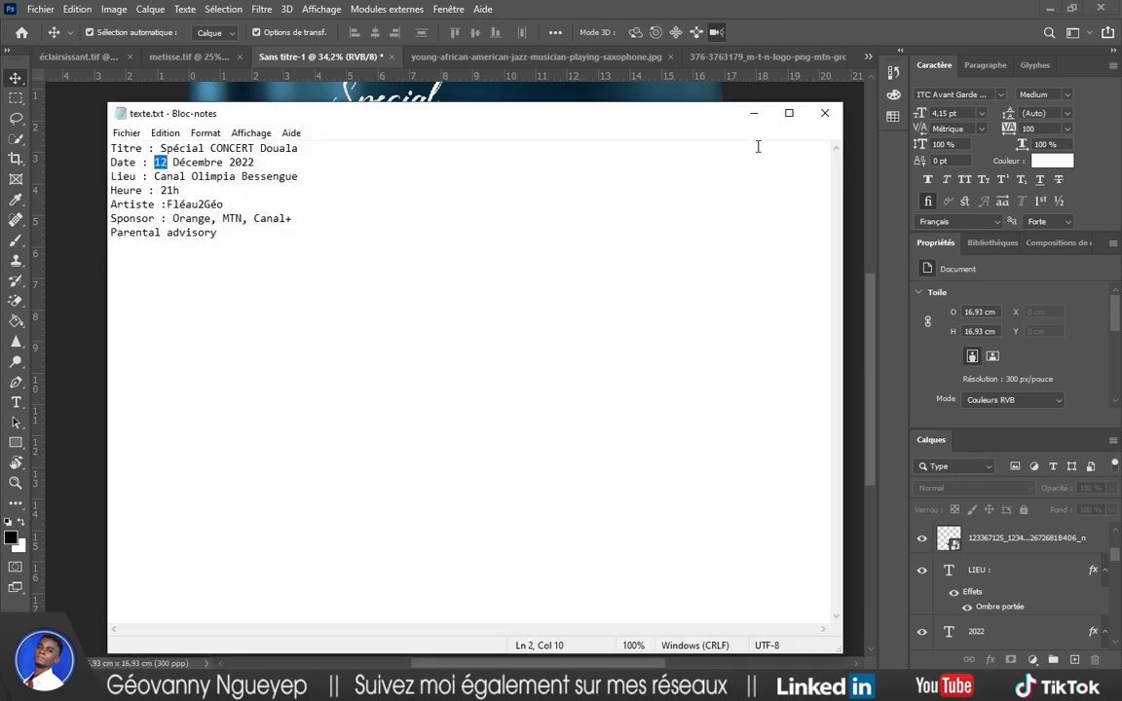
Nudge the Parental Advisory badge and bottom-left sponsor logos, then start saving the poster.
{"action": "key", "text": "alt+Tab"}
{"action": "left_click_drag", "start_coordinate": [643, 547], "coordinate": [641, 542]}
{"action": "left_click", "coordinate": [761, 478]}
{"action": "left_click_drag", "start_coordinate": [241, 536], "coordinate": [376, 552]}
{"action": "left_click", "coordinate": [793, 415]}
{"action": "key", "text": "ctrl+s"}
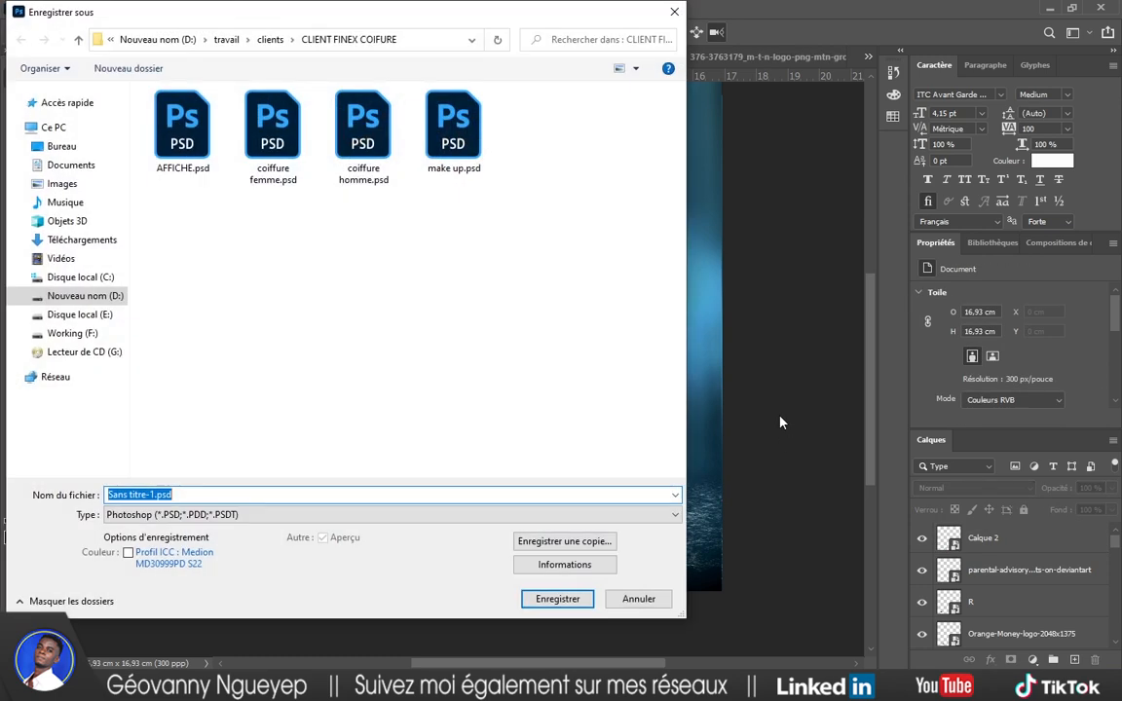
Duplicate CONCERT, enlarge it to 94.37 pt behind the saxophonist, and clear its gradient style.
{"action": "left_click", "coordinate": [639, 598]}
{"action": "scroll", "coordinate": [575, 407], "scroll_direction": "down", "scroll_amount": 4}
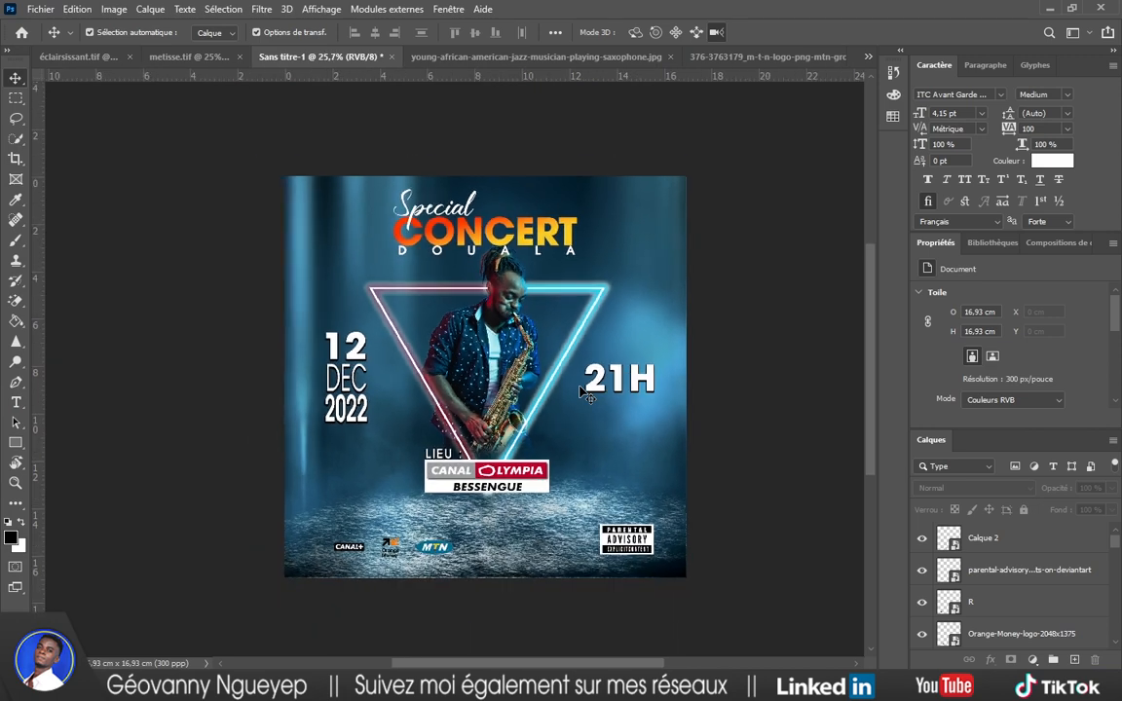
{"action": "scroll", "coordinate": [488, 423], "scroll_direction": "up", "scroll_amount": 3}
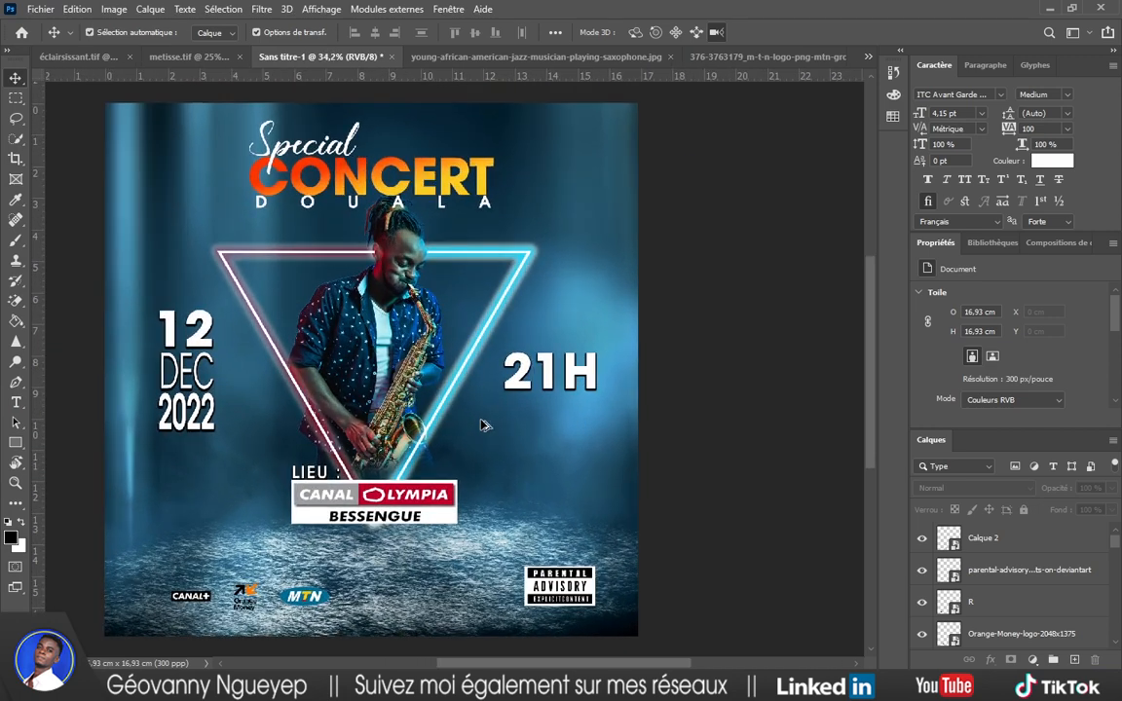
{"action": "left_click_drag", "start_coordinate": [454, 207], "coordinate": [604, 483]}
{"action": "key", "text": "ctrl+t"}
{"action": "left_click_drag", "start_coordinate": [481, 355], "coordinate": [483, 255]}
{"action": "left_click_drag", "start_coordinate": [1030, 605], "coordinate": [1005, 552]}
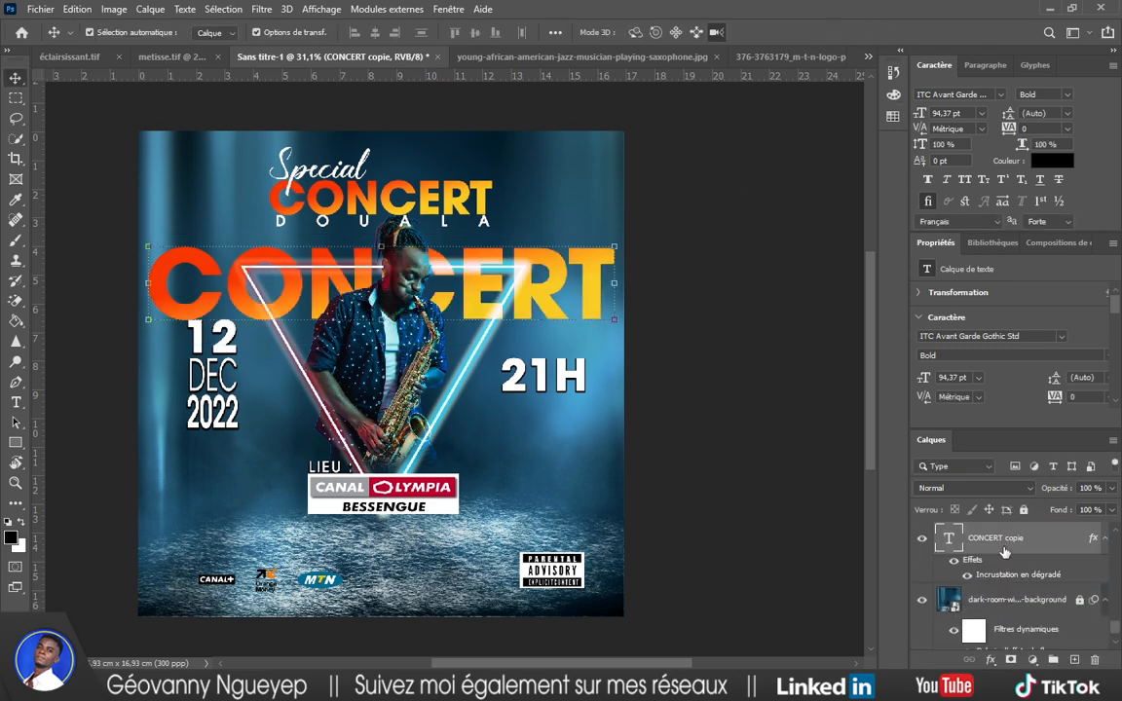
{"action": "right_click", "coordinate": [973, 561]}
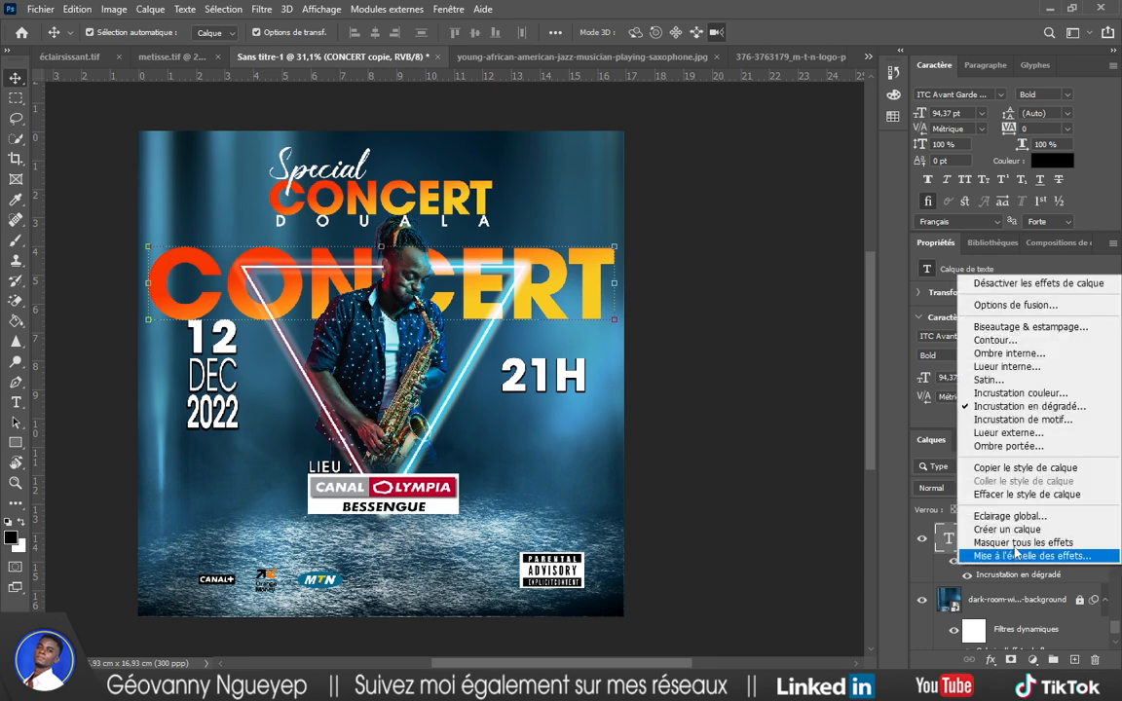
{"action": "left_click", "coordinate": [1019, 495]}
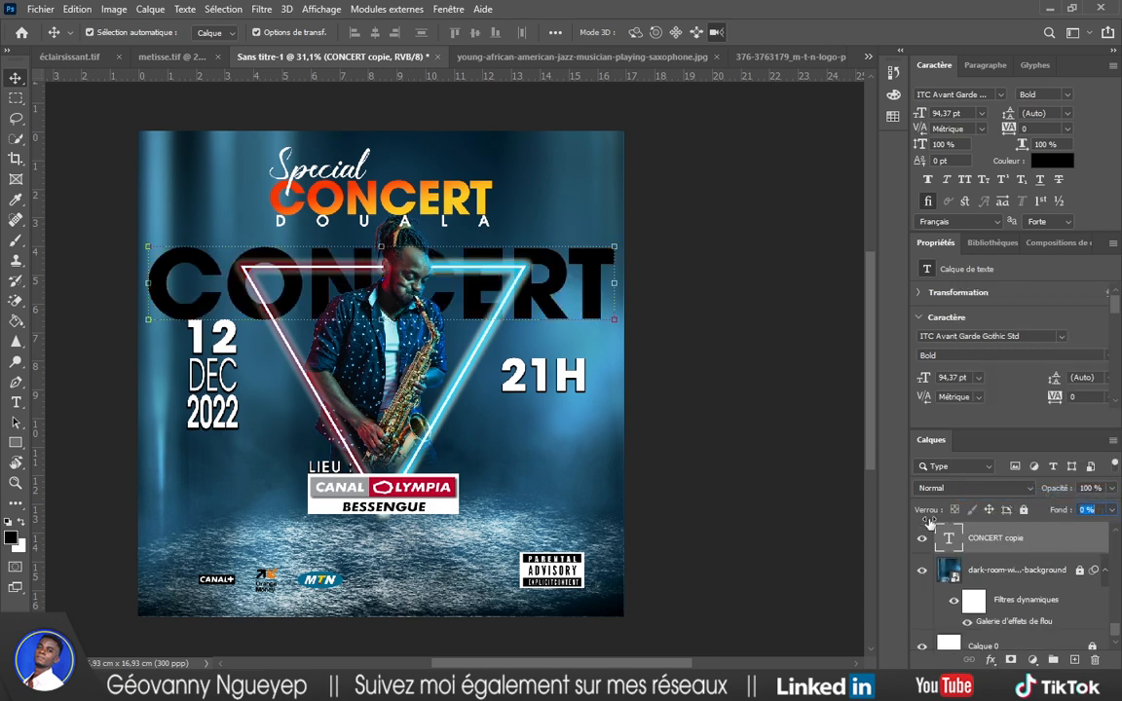
Make the CONCERT copy's fill fully transparent and give it a white 4 px outline stroke.
{"action": "left_click_drag", "start_coordinate": [929, 522], "coordinate": [894, 528]}
{"action": "left_click", "coordinate": [989, 664]}
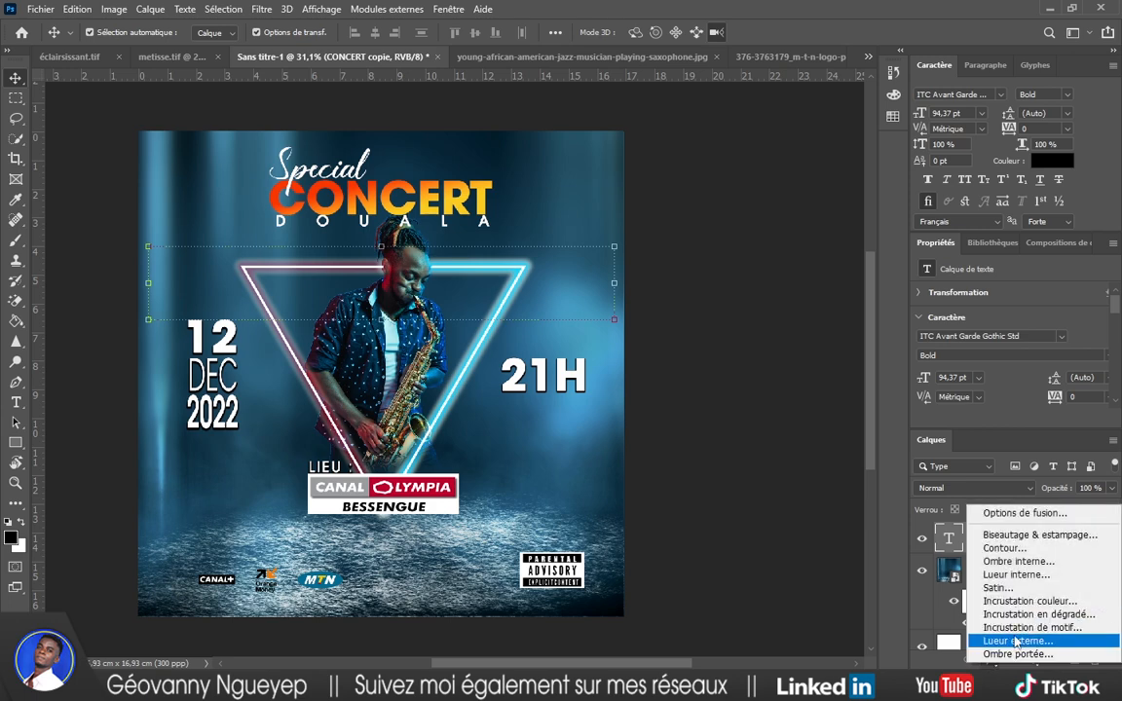
{"action": "left_click", "coordinate": [1011, 548]}
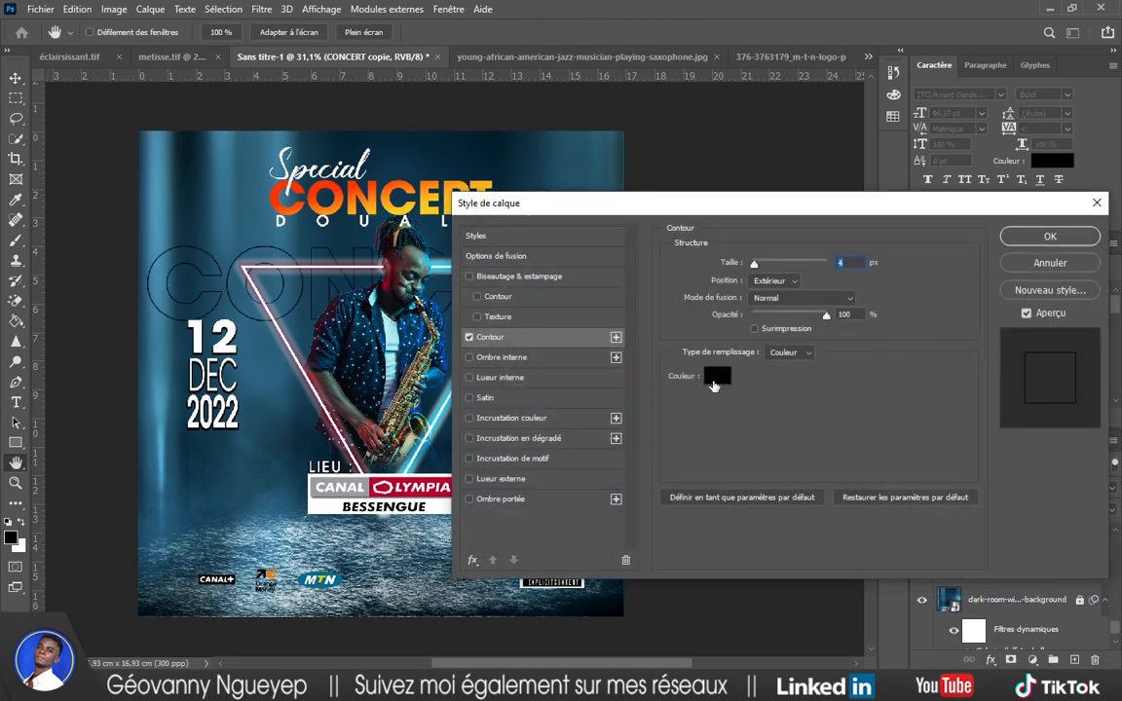
{"action": "left_click", "coordinate": [715, 378]}
{"action": "left_click", "coordinate": [536, 357]}
{"action": "left_click", "coordinate": [869, 350]}
{"action": "left_click_drag", "start_coordinate": [792, 209], "coordinate": [663, 416]}
{"action": "key", "text": "Down"}
{"action": "key", "text": "Down"}
{"action": "key", "text": "Down"}
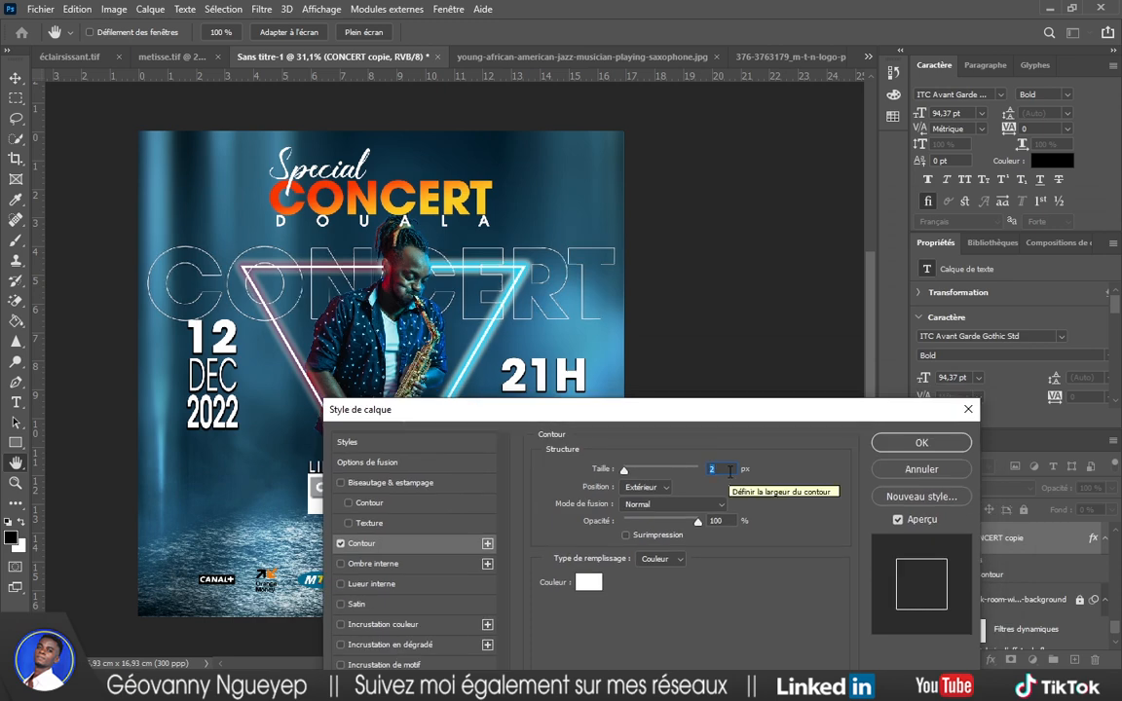
{"action": "key", "text": "Up"}
{"action": "key", "text": "Up"}
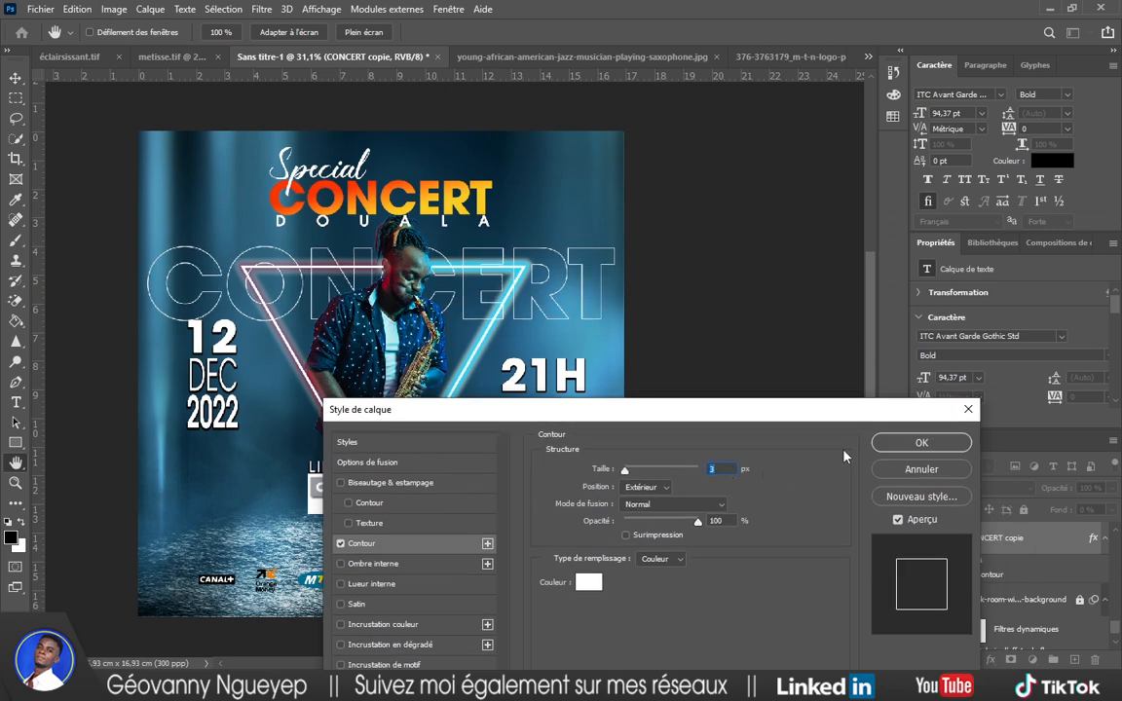
{"action": "key", "text": "Up"}
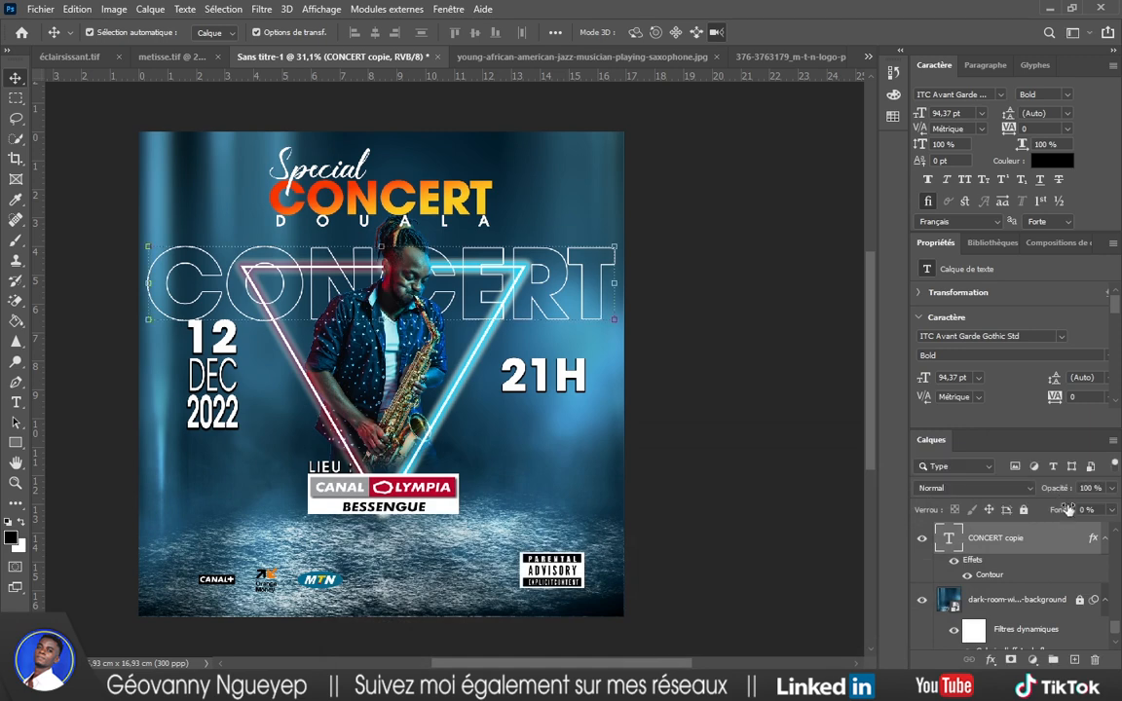
Lower the CONCERT outline's opacity and set its blend mode to Incrustation.
{"action": "left_click_drag", "start_coordinate": [1051, 492], "coordinate": [1020, 491]}
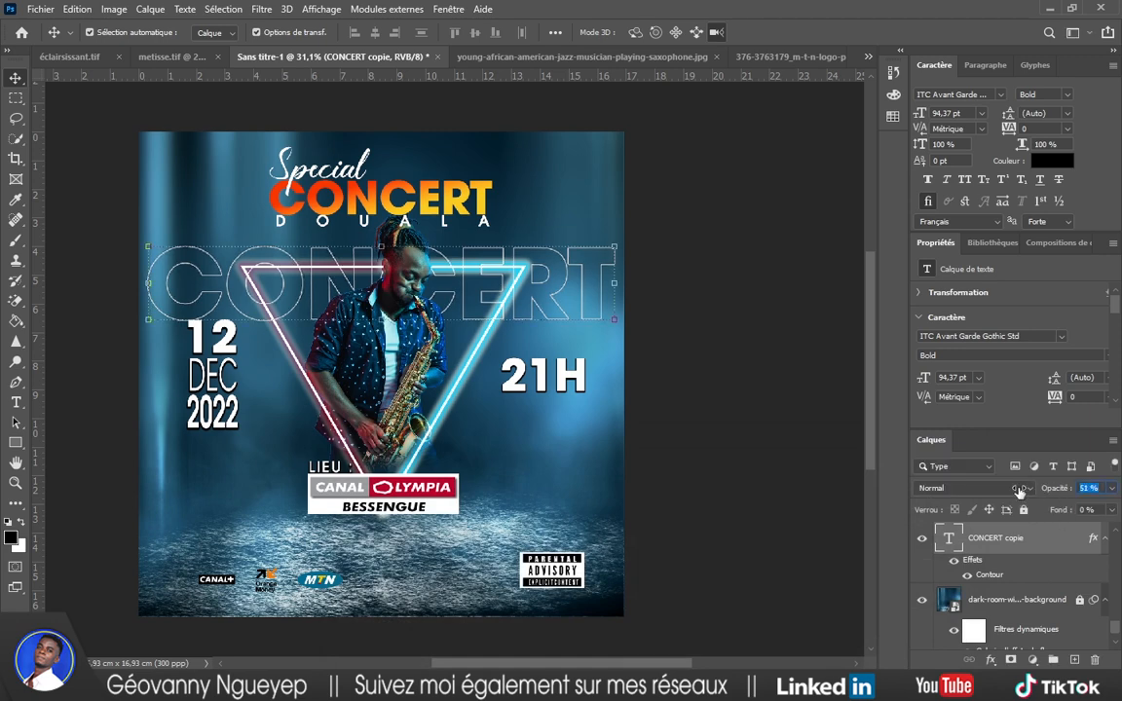
{"action": "left_click", "coordinate": [1020, 491]}
{"action": "left_click", "coordinate": [1059, 495]}
{"action": "left_click", "coordinate": [1023, 487]}
{"action": "left_click", "coordinate": [1003, 469]}
{"action": "key", "text": "Up"}
{"action": "key", "text": "Up"}
Fade the CONCERT outline to 25% opacity and position it slightly higher.
{"action": "key", "text": "shift+Up"}
{"action": "key", "text": "shift+Up"}
{"action": "key", "text": "shift+Up"}
{"action": "key", "text": "shift+Up"}
{"action": "key", "text": "shift+Up"}
{"action": "key", "text": "shift+Up"}
{"action": "key", "text": "shift+Up"}
{"action": "key", "text": "shift+Up"}
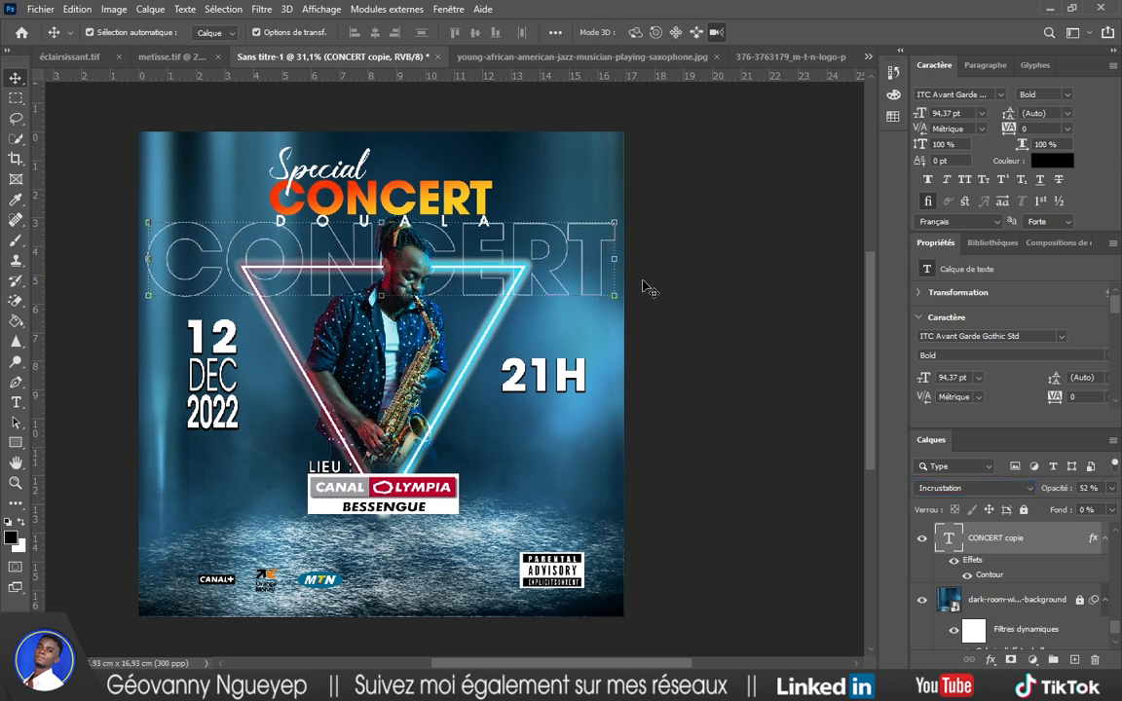
{"action": "left_click_drag", "start_coordinate": [1064, 494], "coordinate": [1049, 495]}
{"action": "left_click", "coordinate": [777, 394]}
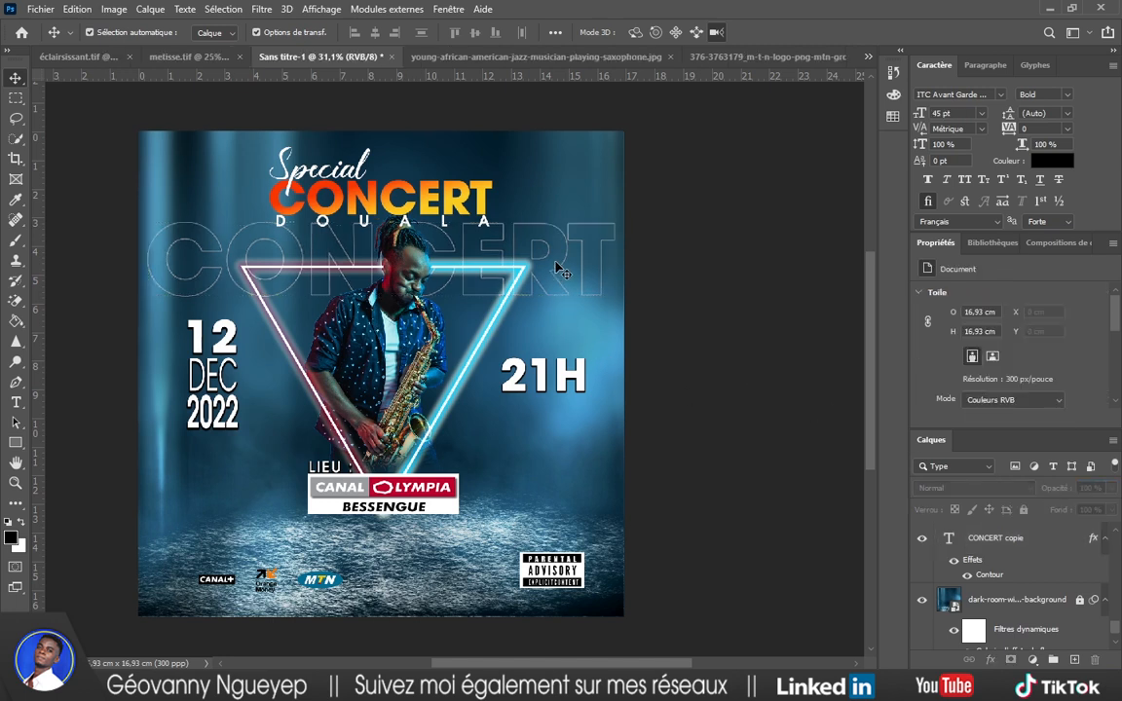
{"action": "left_click_drag", "start_coordinate": [556, 258], "coordinate": [556, 285]}
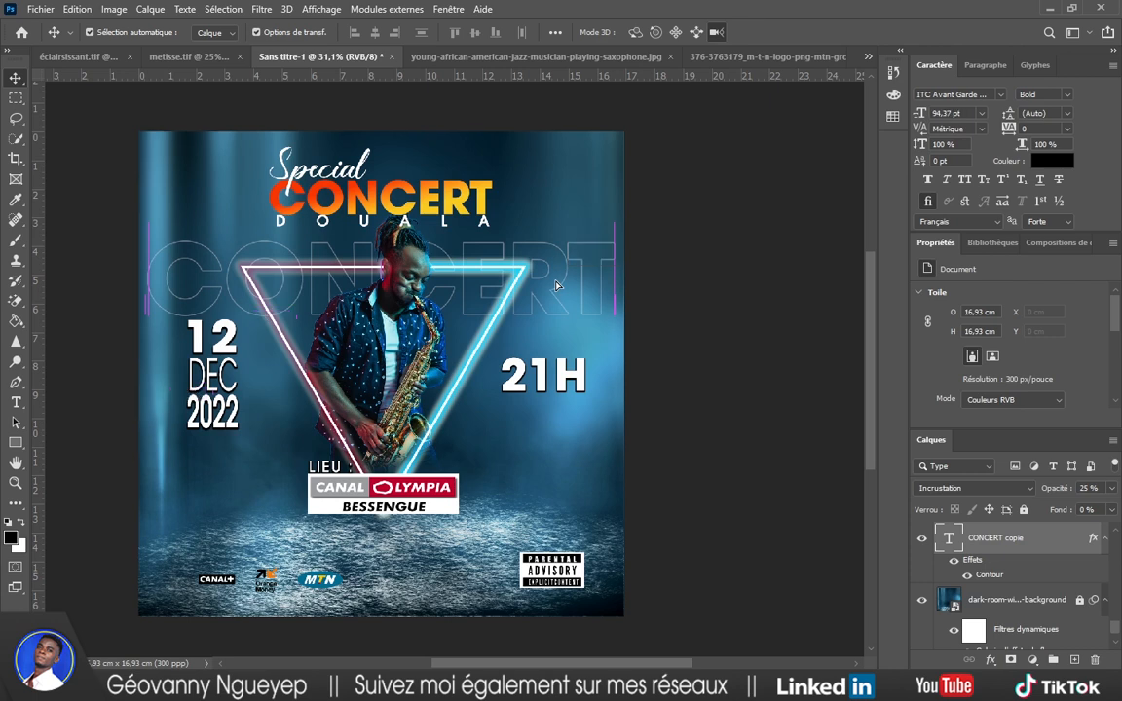
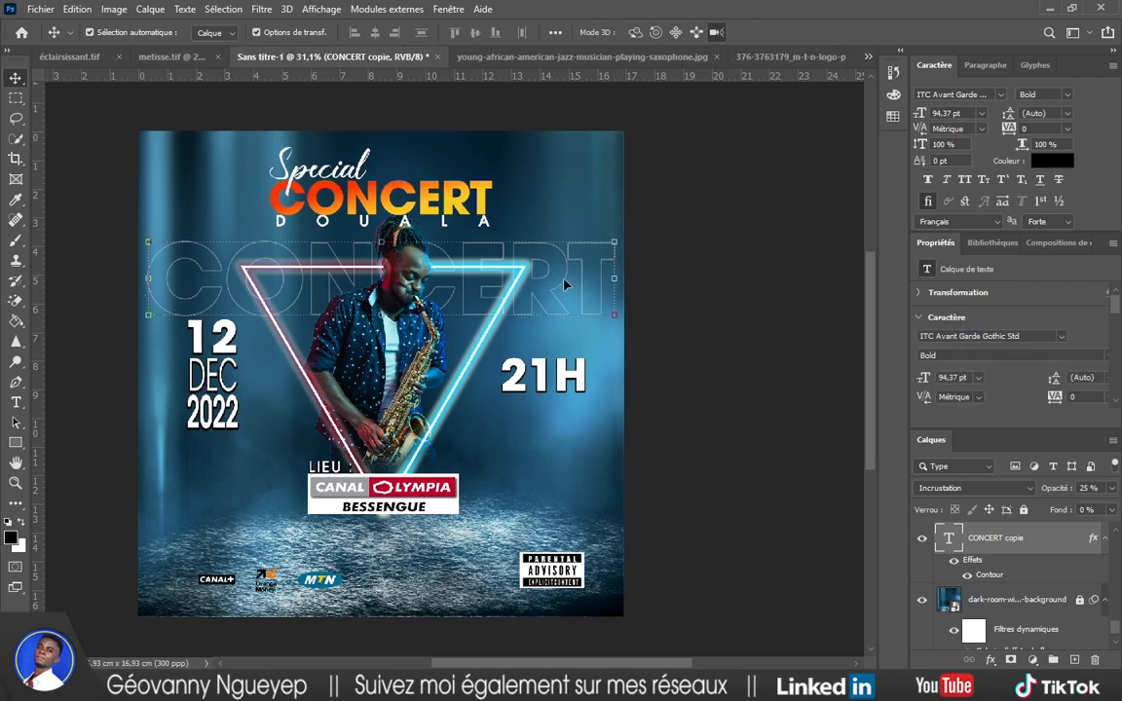
Nudge the outlined CONCERT copy slightly lower behind the saxophonist and deselect it.
{"action": "left_click_drag", "start_coordinate": [565, 284], "coordinate": [565, 290]}
{"action": "left_click", "coordinate": [739, 293]}
{"action": "scroll", "coordinate": [641, 321], "scroll_direction": "down", "scroll_amount": 4}
{"action": "scroll", "coordinate": [509, 368], "scroll_direction": "up", "scroll_amount": 3}
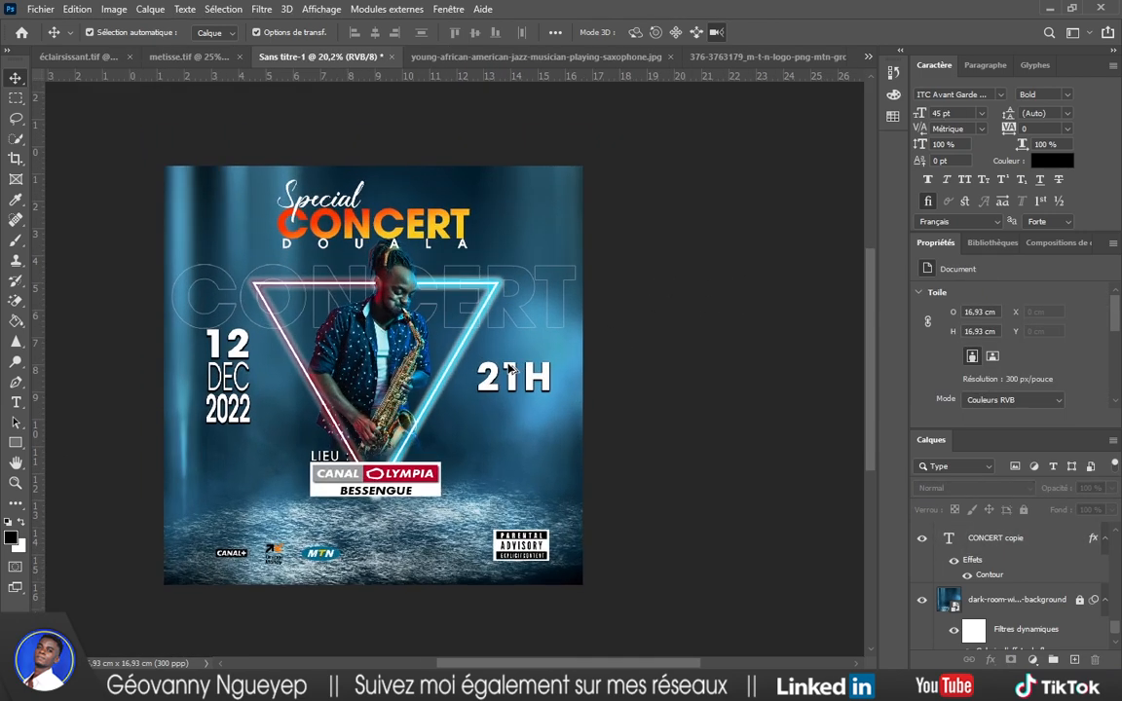
Cancel a stray transform and lock the Calque 1 layer.
{"action": "scroll", "coordinate": [509, 369], "scroll_direction": "up", "scroll_amount": 3}
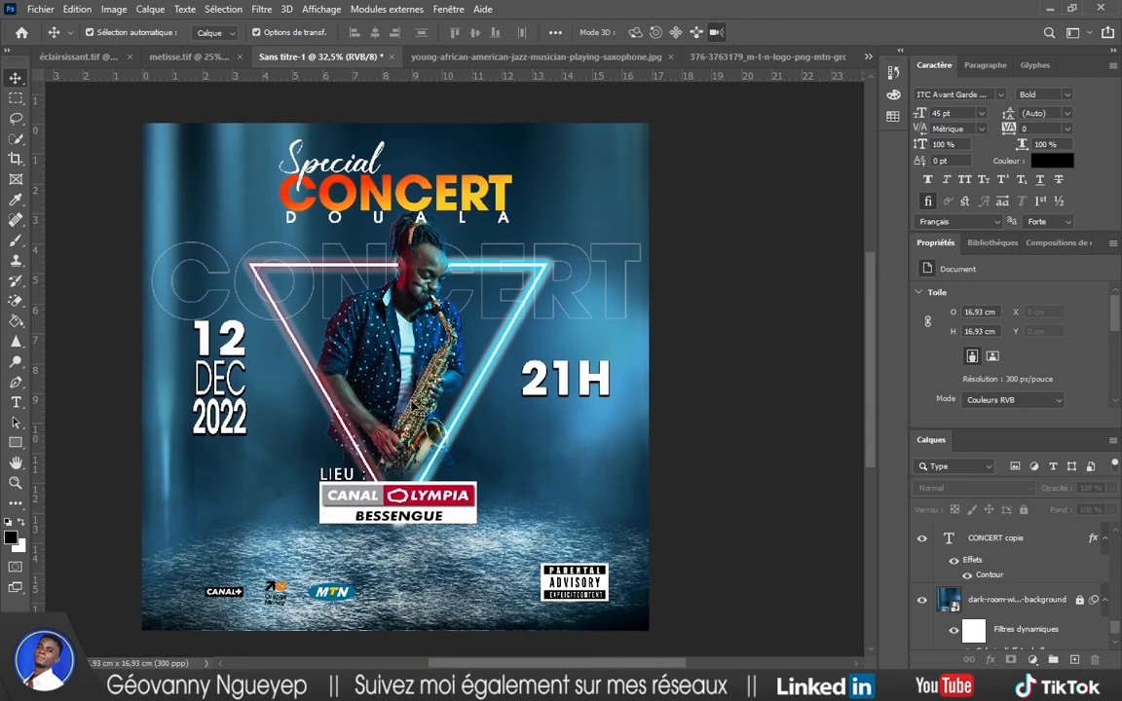
{"action": "scroll", "coordinate": [413, 401], "scroll_direction": "up", "scroll_amount": 2}
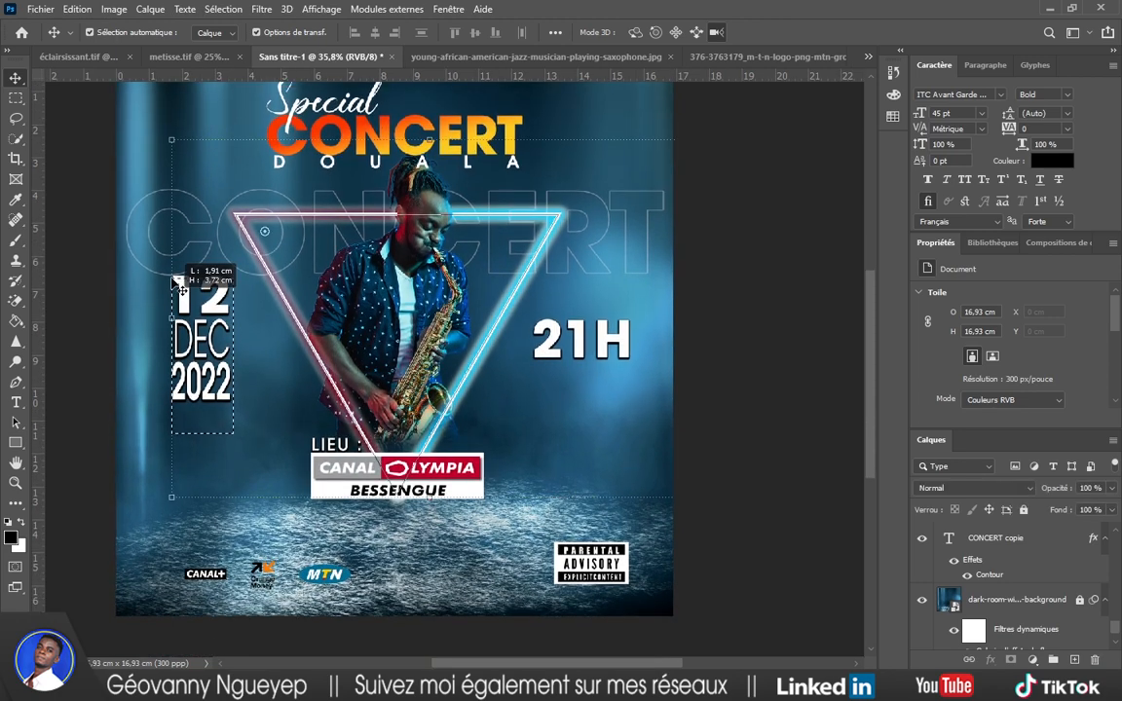
{"action": "key", "text": "ctrl+t"}
{"action": "left_click", "coordinate": [868, 33]}
{"action": "left_click", "coordinate": [831, 206]}
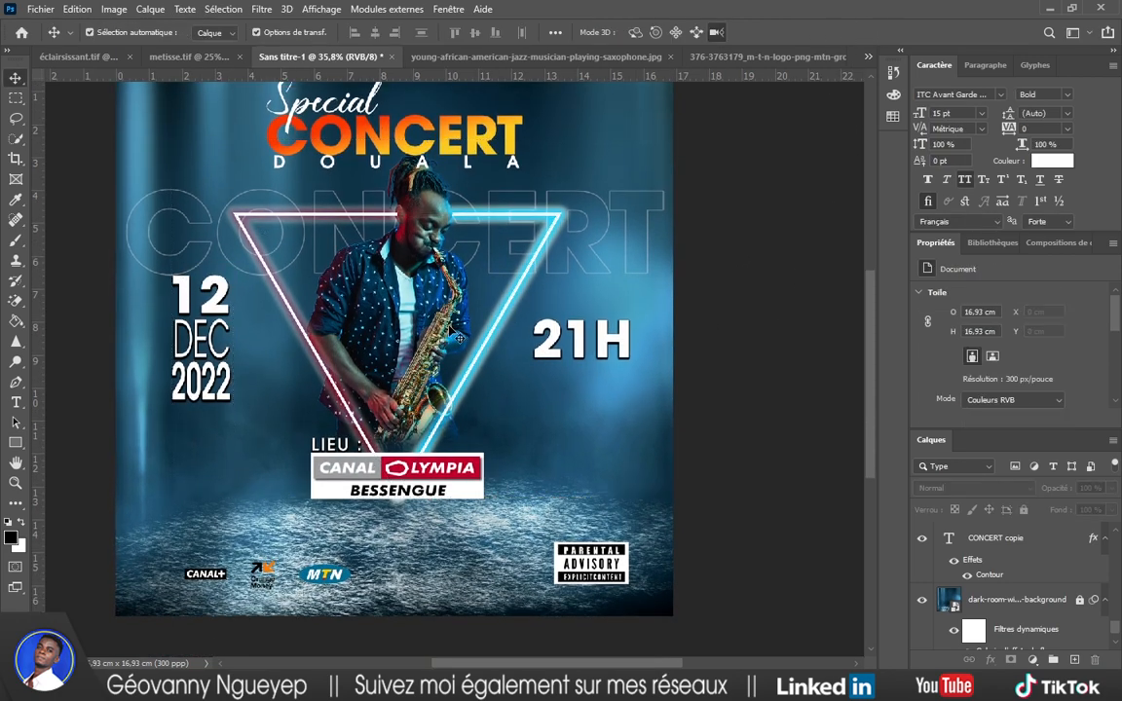
{"action": "left_click", "coordinate": [407, 297]}
{"action": "left_click", "coordinate": [1022, 510]}
{"action": "left_click", "coordinate": [733, 403]}
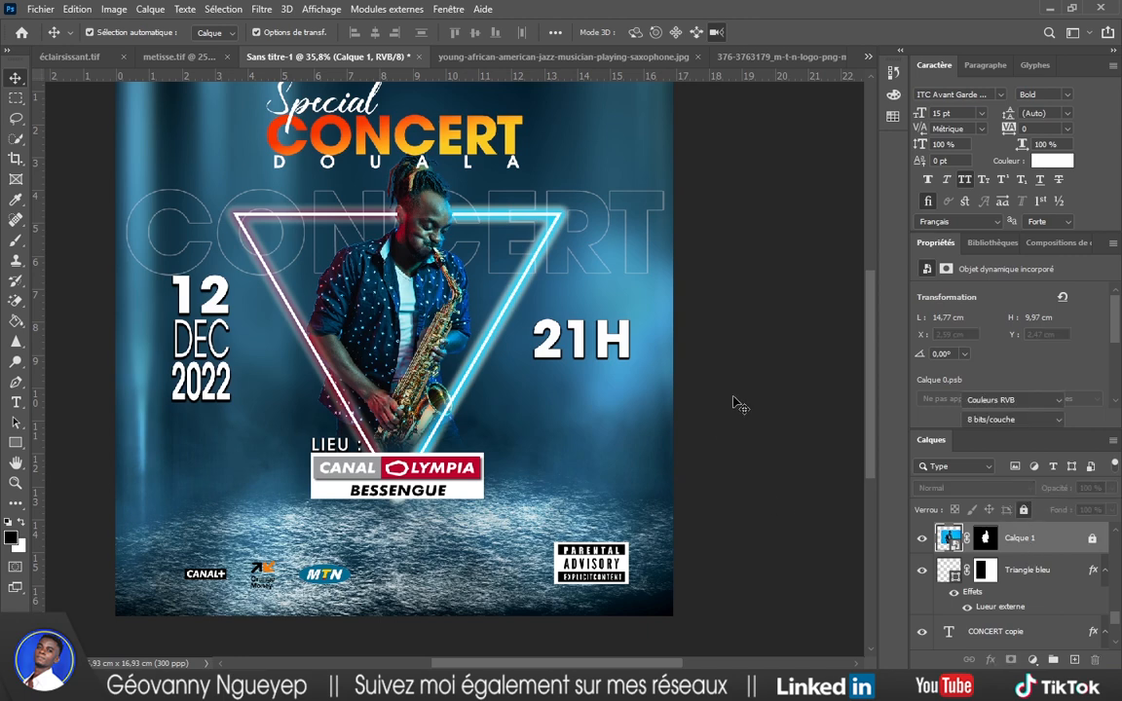
Move the 21H text about 1.77 cm lower, level with the DEC line of the date.
{"action": "left_click_drag", "start_coordinate": [120, 275], "coordinate": [190, 292]}
{"action": "left_click_drag", "start_coordinate": [226, 453], "coordinate": [182, 340]}
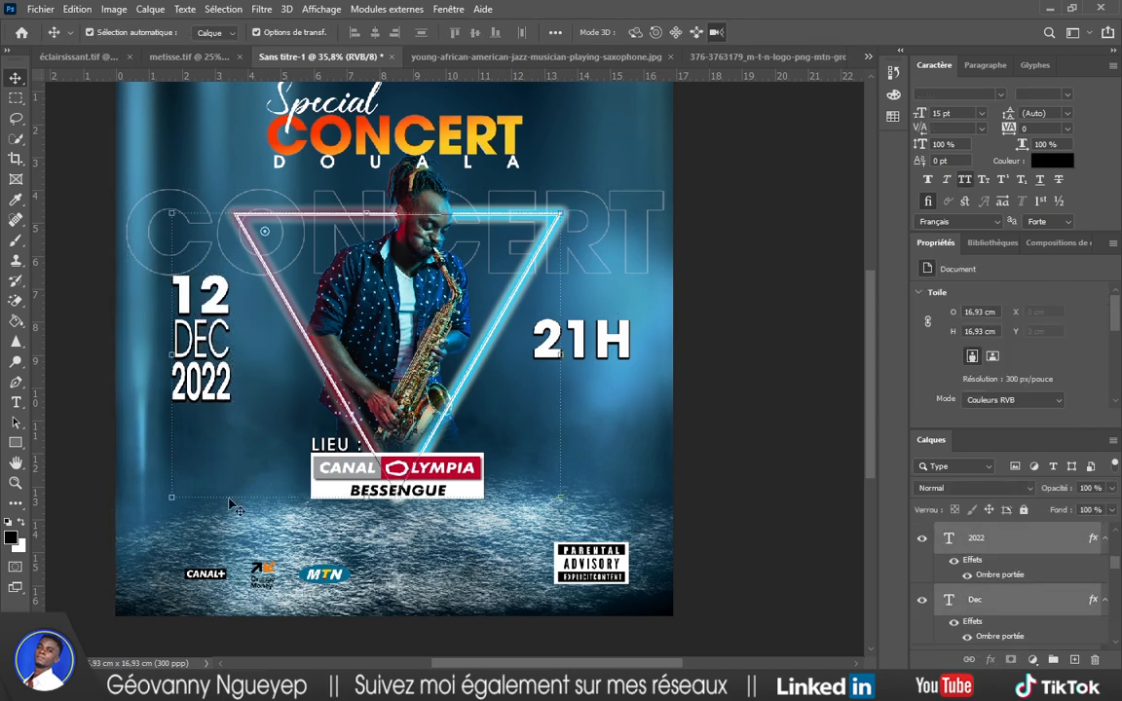
{"action": "left_click", "coordinate": [574, 404]}
{"action": "left_click", "coordinate": [281, 333]}
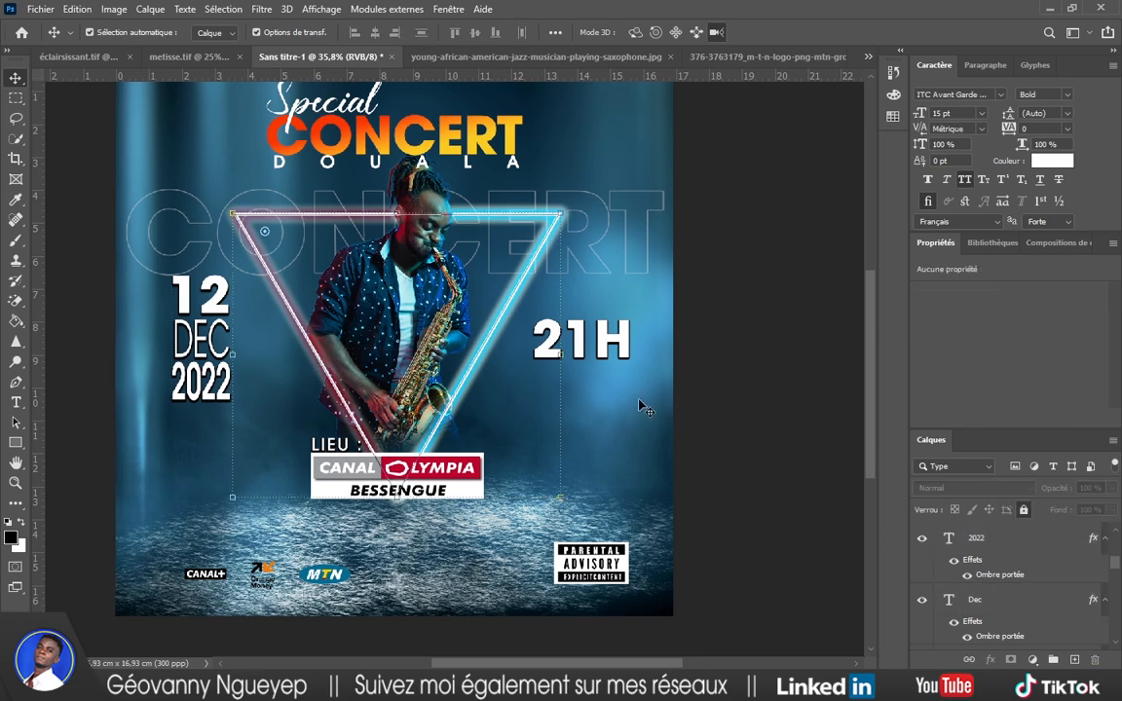
{"action": "left_click_drag", "start_coordinate": [507, 356], "coordinate": [513, 328]}
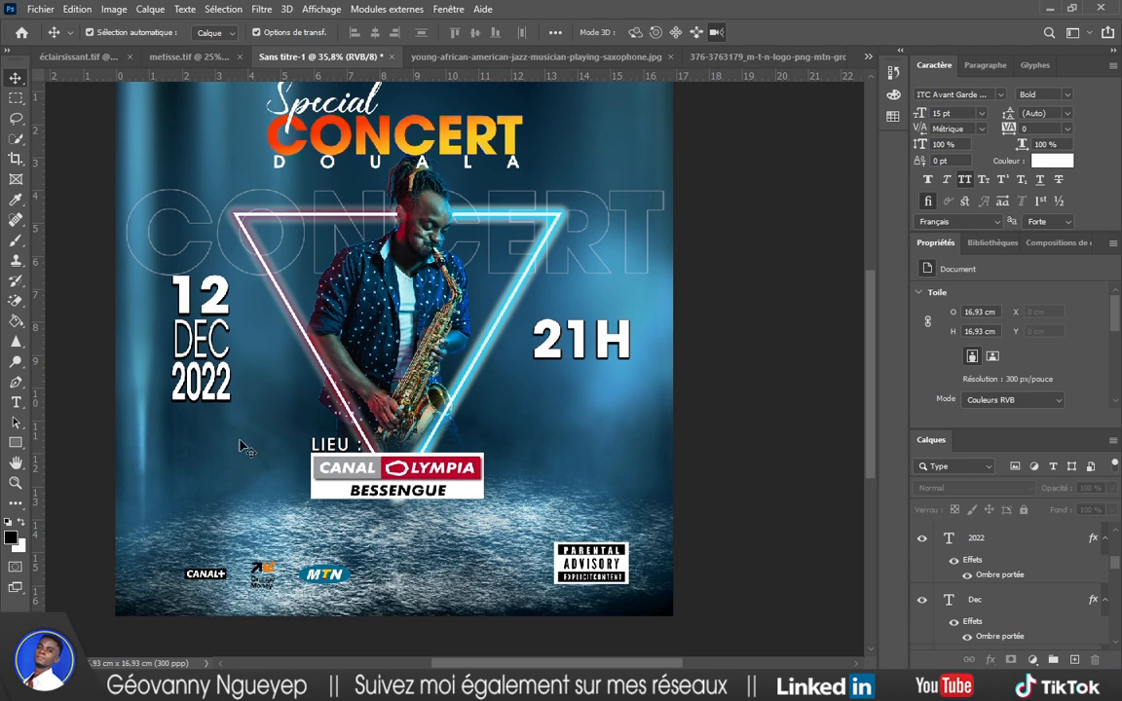
{"action": "left_click_drag", "start_coordinate": [243, 445], "coordinate": [222, 343]}
{"action": "left_click_drag", "start_coordinate": [596, 353], "coordinate": [606, 387]}
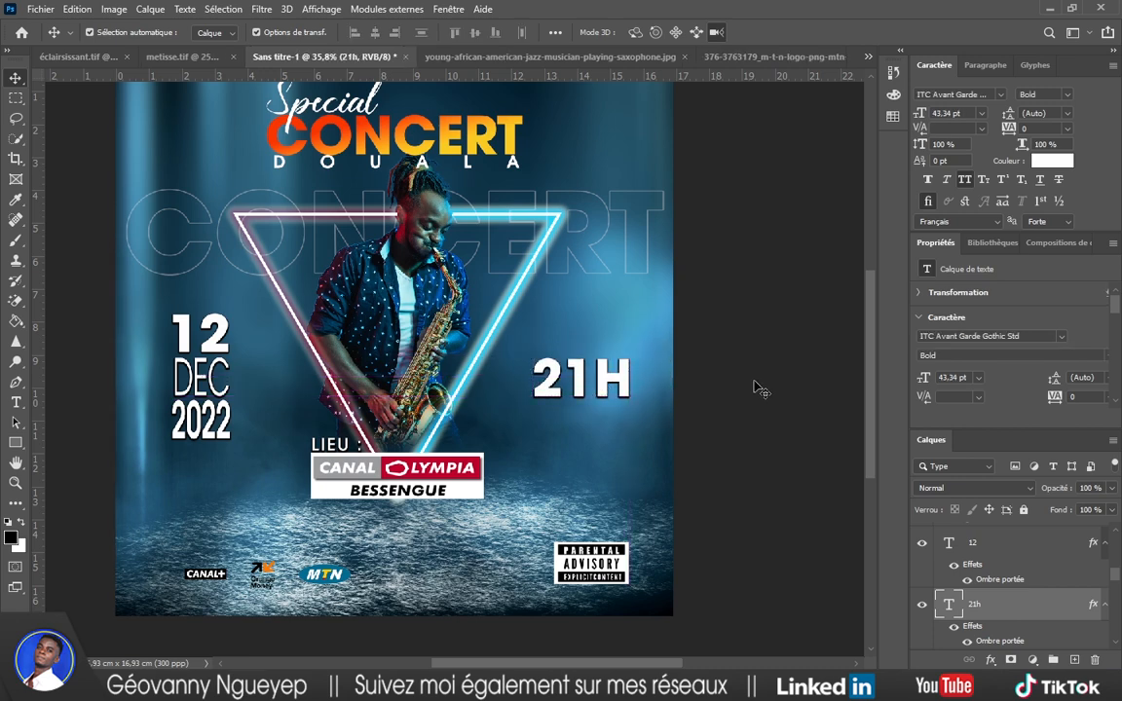
{"action": "left_click", "coordinate": [760, 389]}
{"action": "scroll", "coordinate": [506, 421], "scroll_direction": "down", "scroll_amount": 4}
{"action": "scroll", "coordinate": [490, 456], "scroll_direction": "up", "scroll_amount": 2}
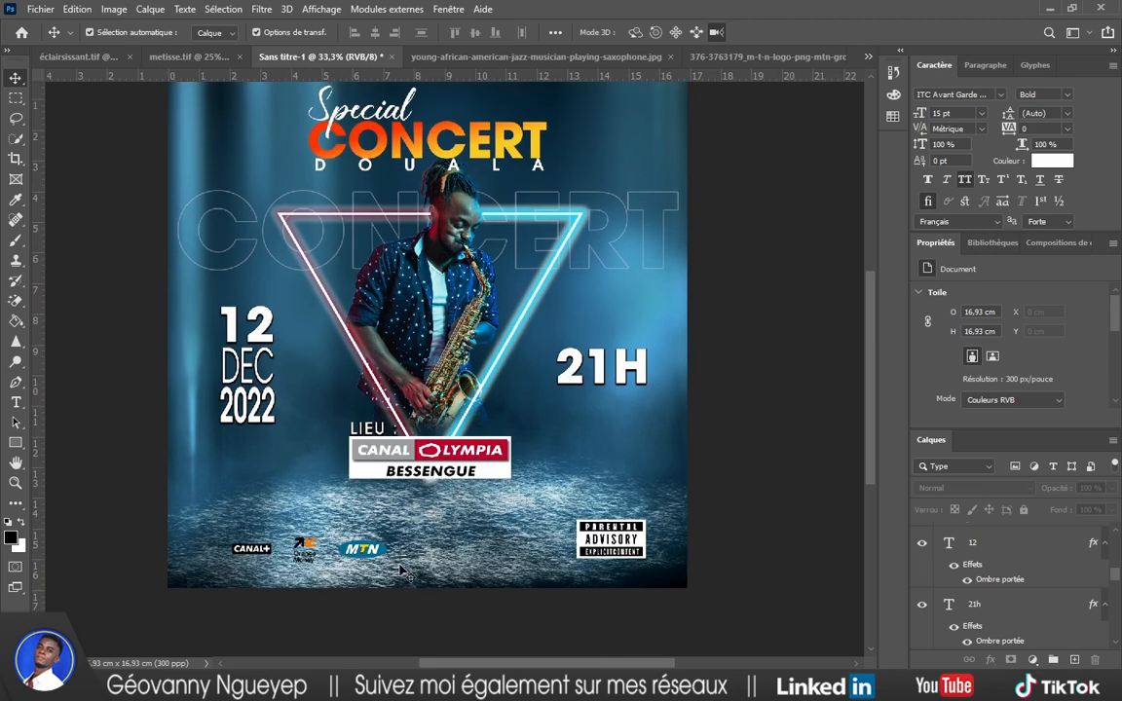
Scale the CANAL+, Orange Money and MTN logos to 113.2% and centre them below the venue box.
{"action": "left_click_drag", "start_coordinate": [390, 548], "coordinate": [500, 533]}
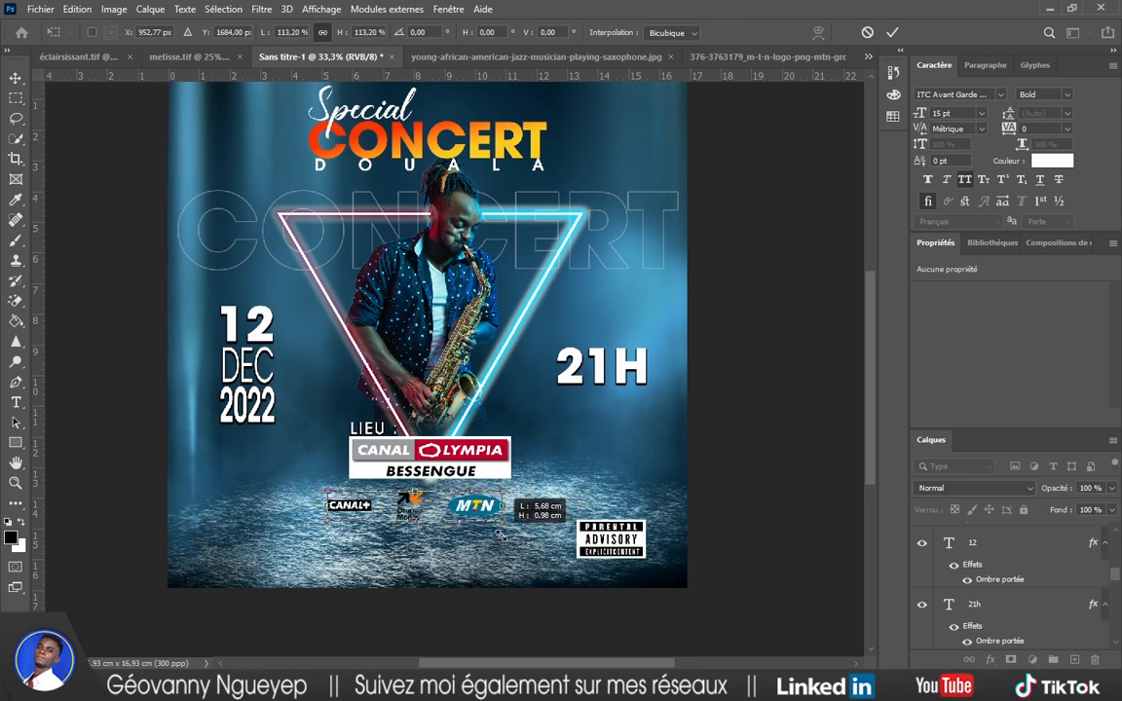
{"action": "left_click", "coordinate": [892, 32]}
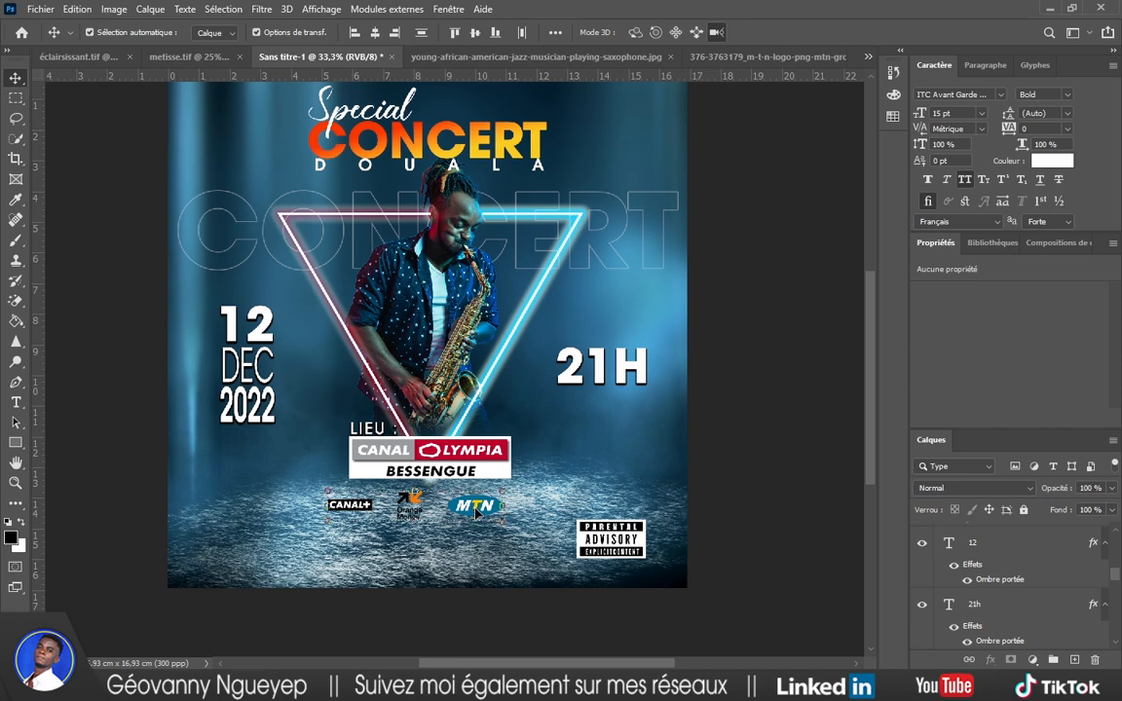
{"action": "left_click_drag", "start_coordinate": [476, 513], "coordinate": [492, 512]}
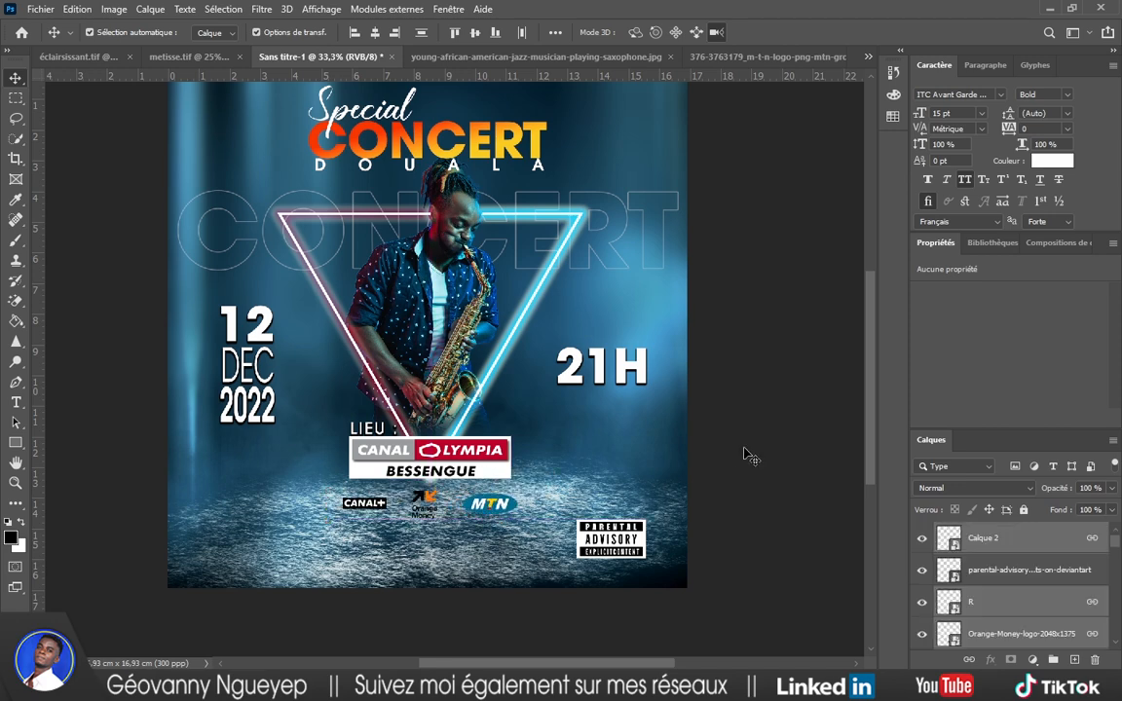
{"action": "left_click", "coordinate": [749, 456]}
{"action": "scroll", "coordinate": [505, 543], "scroll_direction": "down", "scroll_amount": 2}
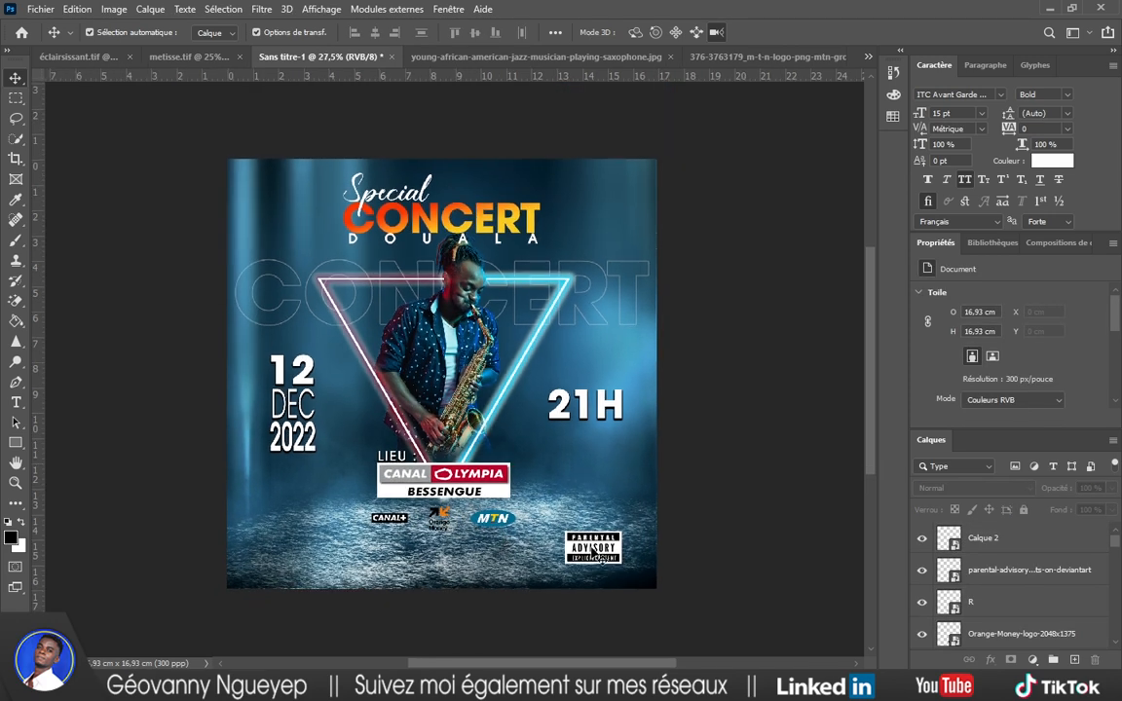
{"action": "scroll", "coordinate": [434, 550], "scroll_direction": "up", "scroll_amount": 3}
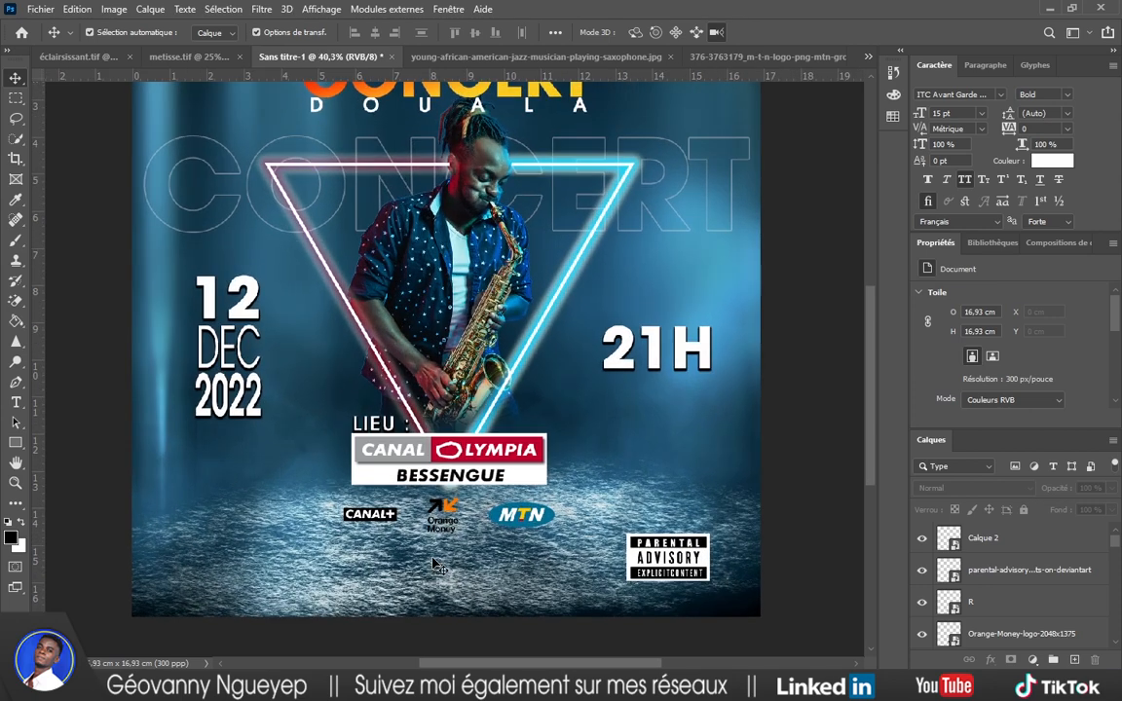
{"action": "scroll", "coordinate": [433, 565], "scroll_direction": "down", "scroll_amount": 2}
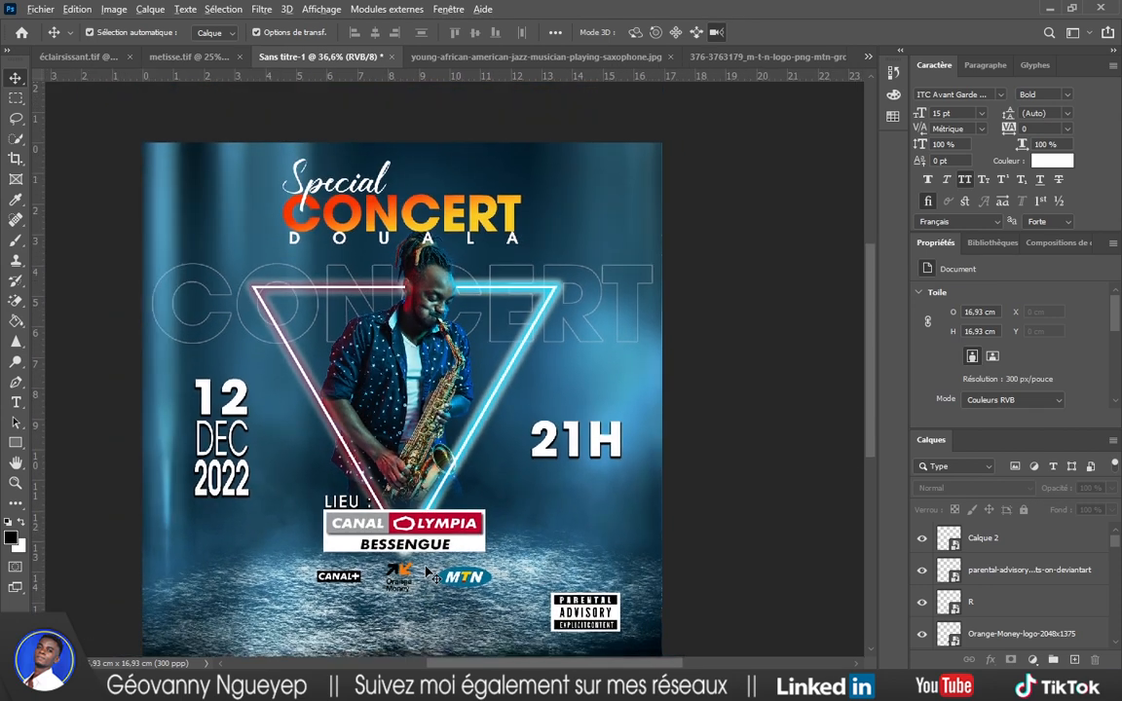
{"action": "scroll", "coordinate": [429, 574], "scroll_direction": "down", "scroll_amount": 1}
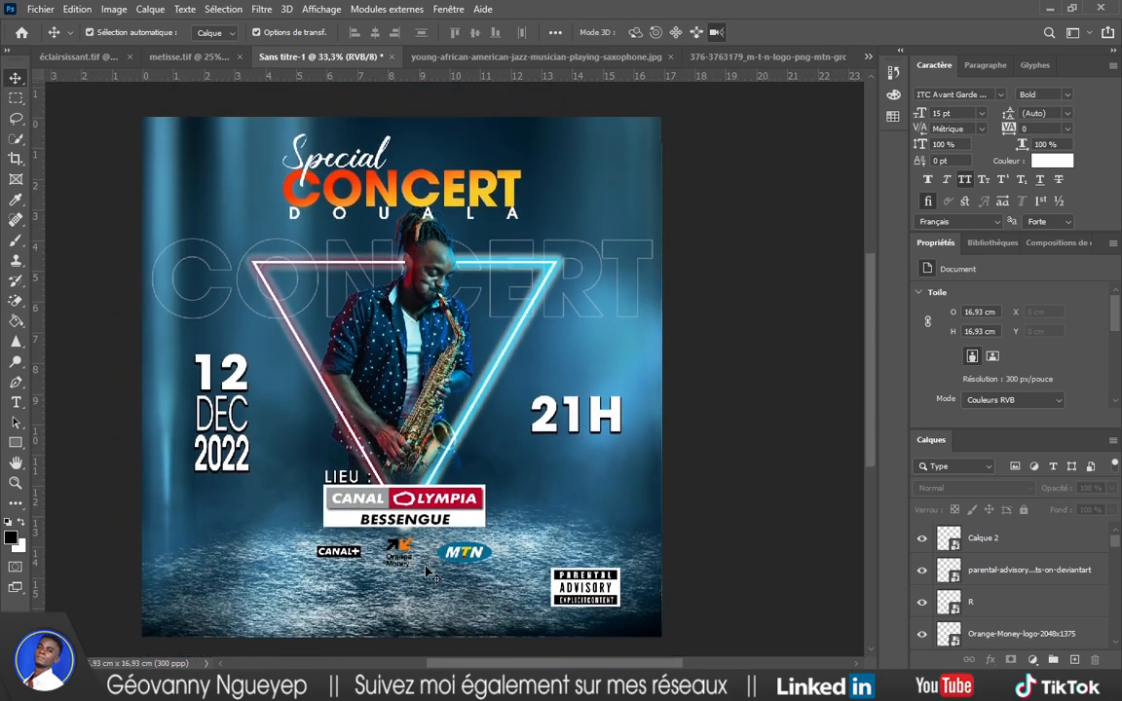
Add a 'PASS SOUS RÉSERVATION AU' text line at the poster's lower left, shifted slightly left.
{"action": "key", "text": "t"}
{"action": "left_click", "coordinate": [285, 600]}
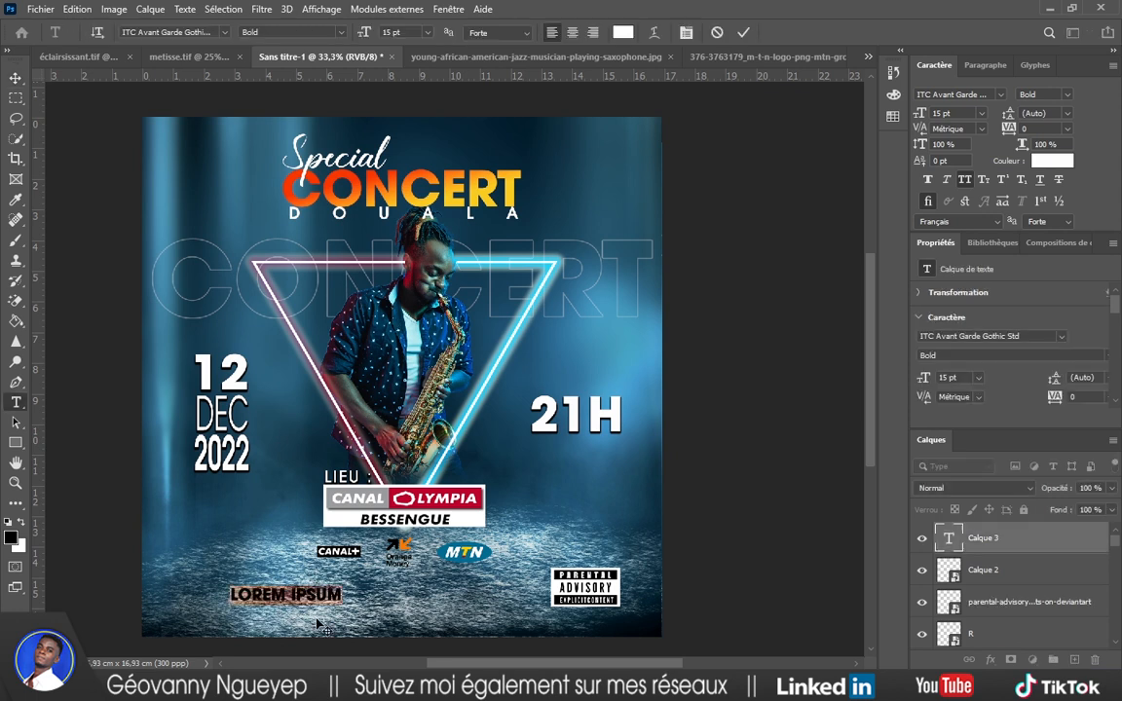
{"action": "type", "text": "PASS SOUS RÉSERVATION"}
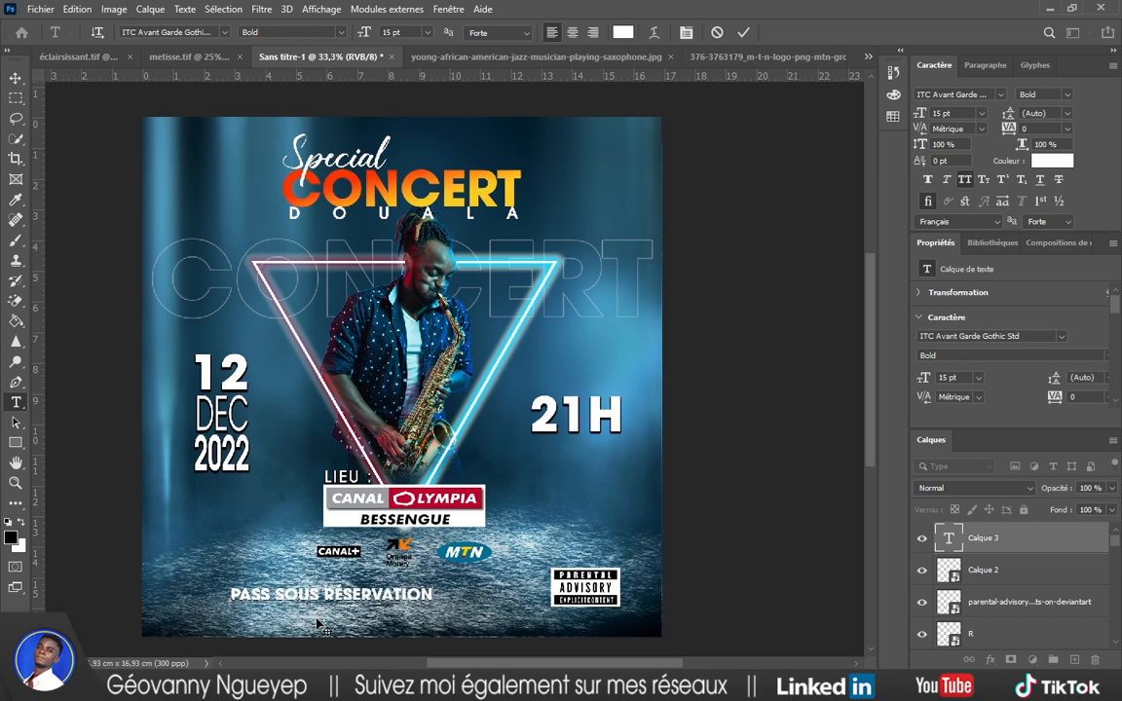
{"action": "type", "text": " AU"}
{"action": "key", "text": "ctrl+Return"}
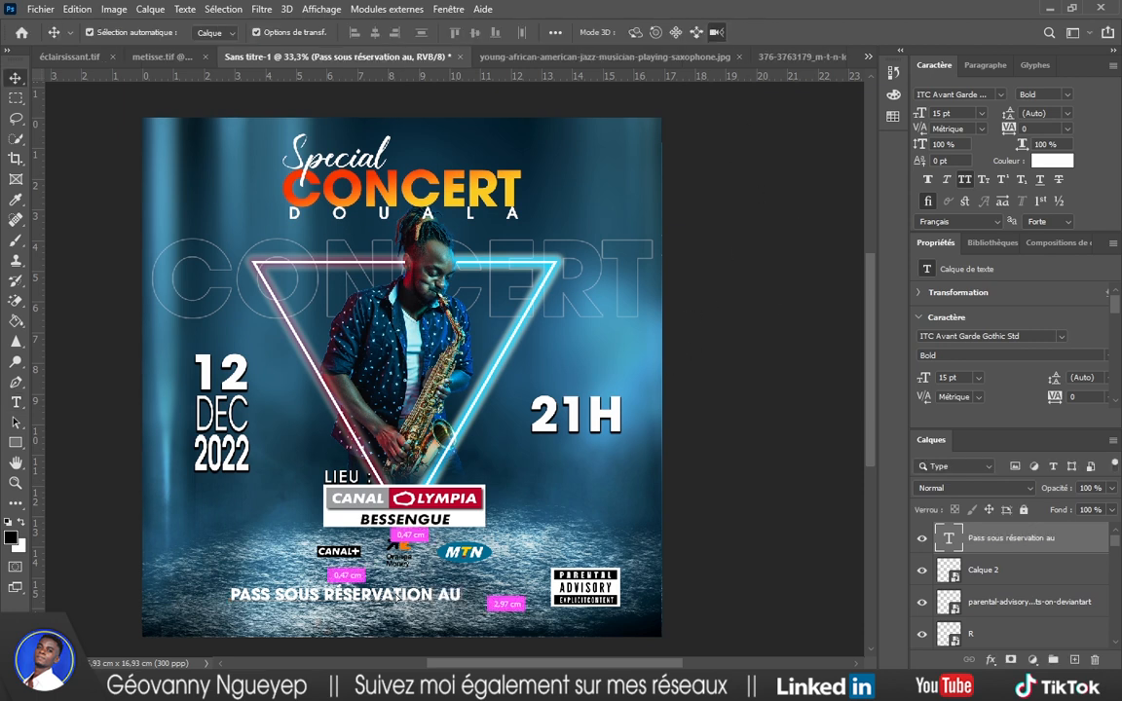
{"action": "left_click_drag", "start_coordinate": [412, 601], "coordinate": [378, 589]}
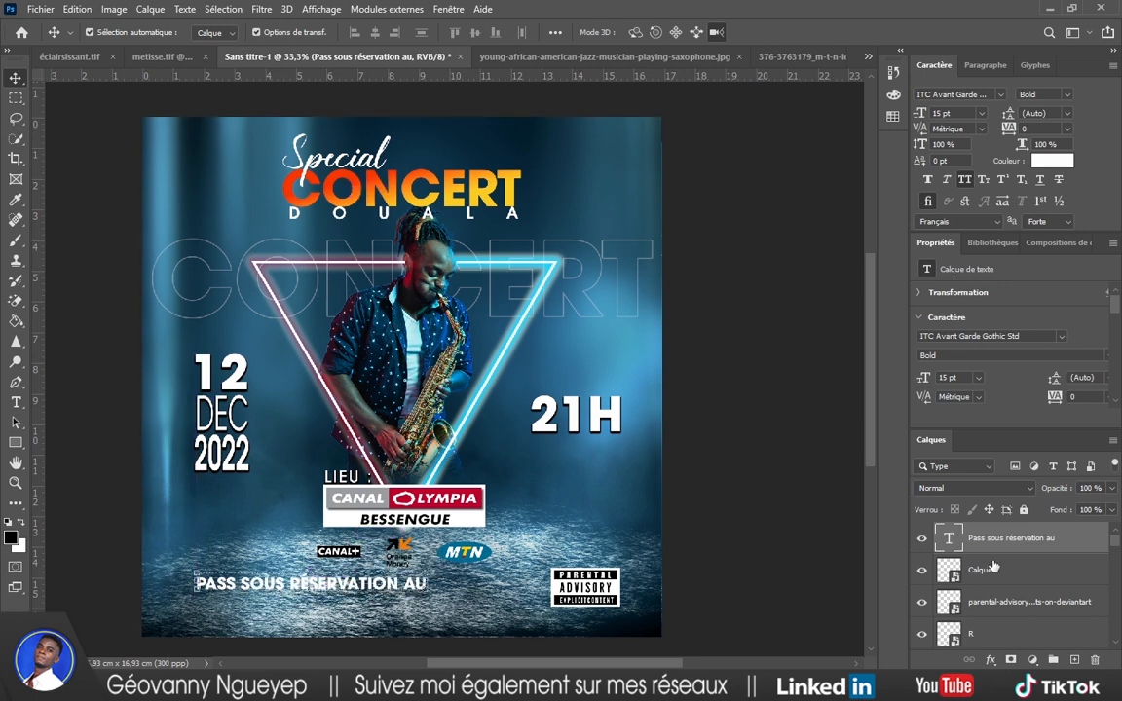
{"action": "scroll", "coordinate": [999, 540], "scroll_direction": "down", "scroll_amount": 5}
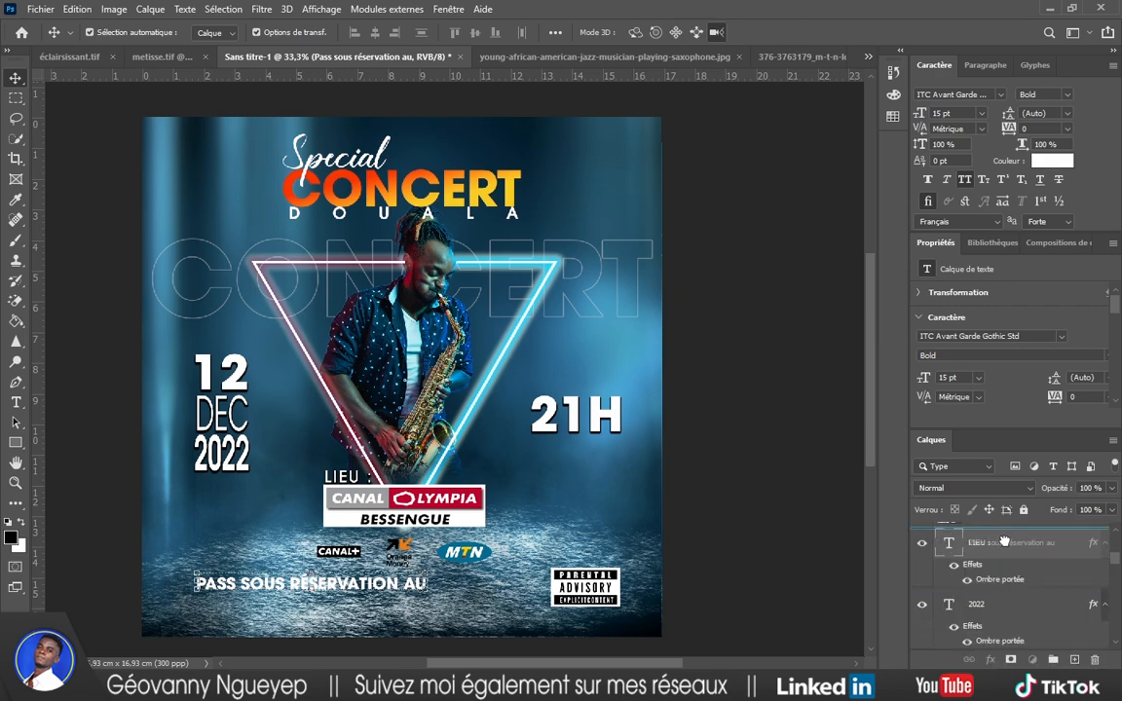
Copy the drop shadow onto the new line and duplicate the line just below itself.
{"action": "left_click_drag", "start_coordinate": [988, 597], "coordinate": [987, 542]}
{"action": "left_click", "coordinate": [949, 537], "text": "alt"}
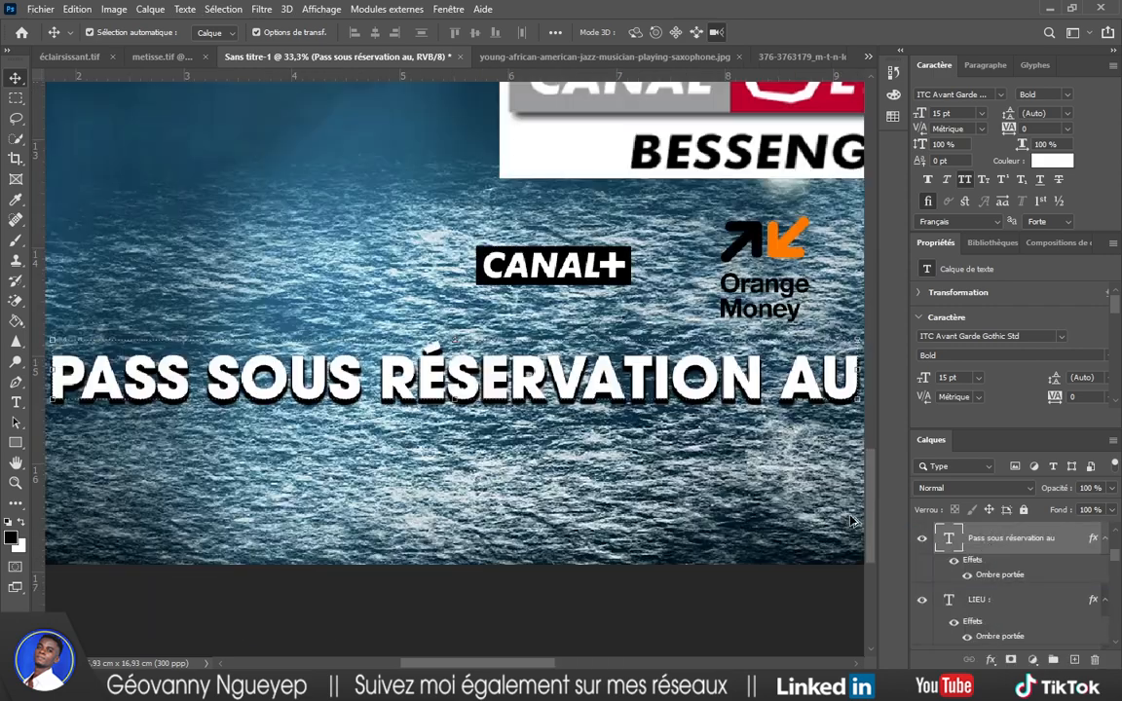
{"action": "scroll", "coordinate": [692, 467], "scroll_direction": "down", "scroll_amount": 4}
{"action": "scroll", "coordinate": [699, 487], "scroll_direction": "down", "scroll_amount": 5}
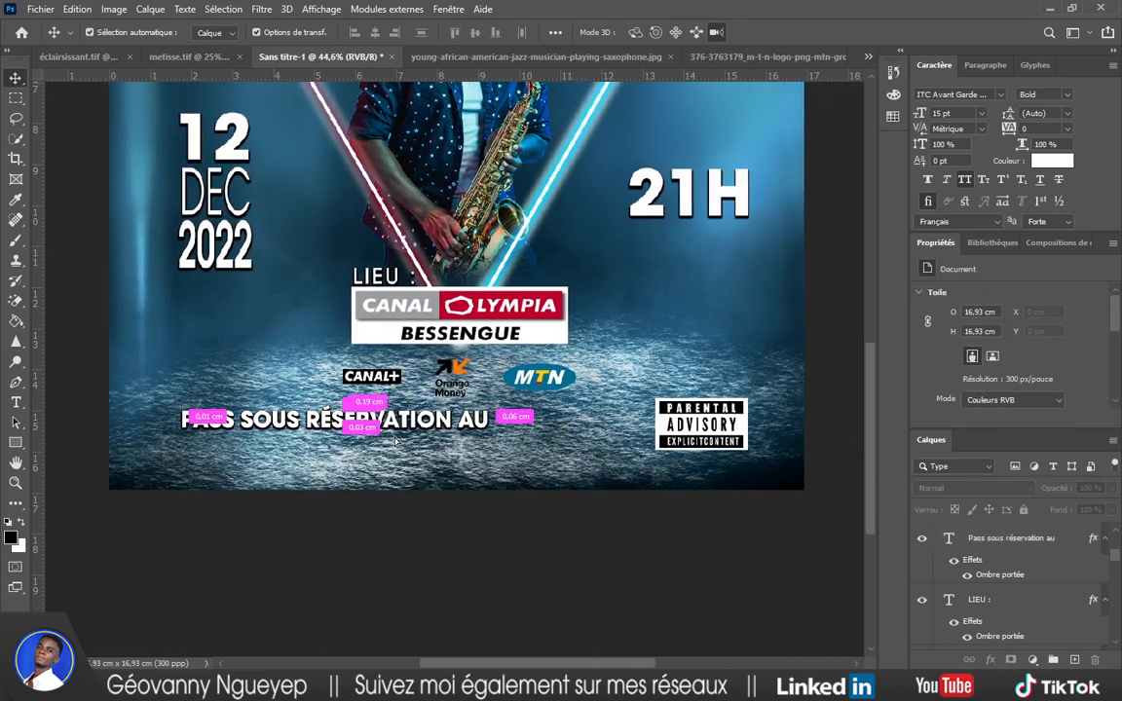
{"action": "left_click_drag", "start_coordinate": [396, 428], "coordinate": [396, 454]}
Replace the copied line's text with the booking phone number and shift it right under the booking line.
{"action": "double_click", "coordinate": [396, 453]}
{"action": "key", "text": "ctrl+a"}
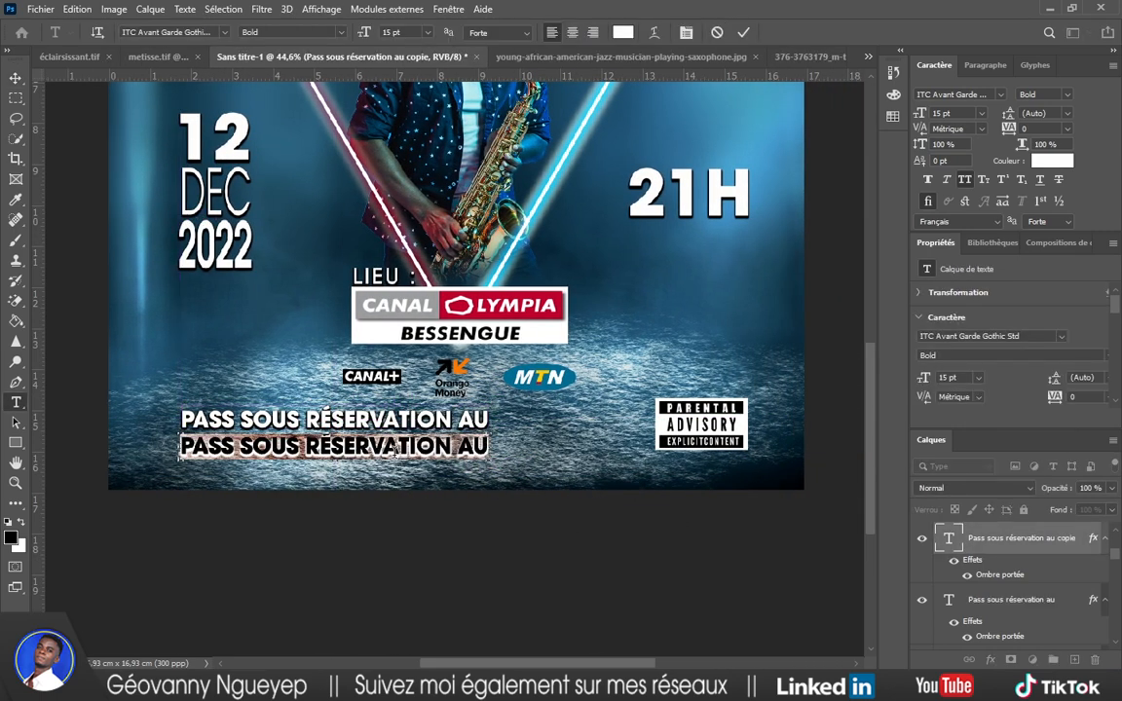
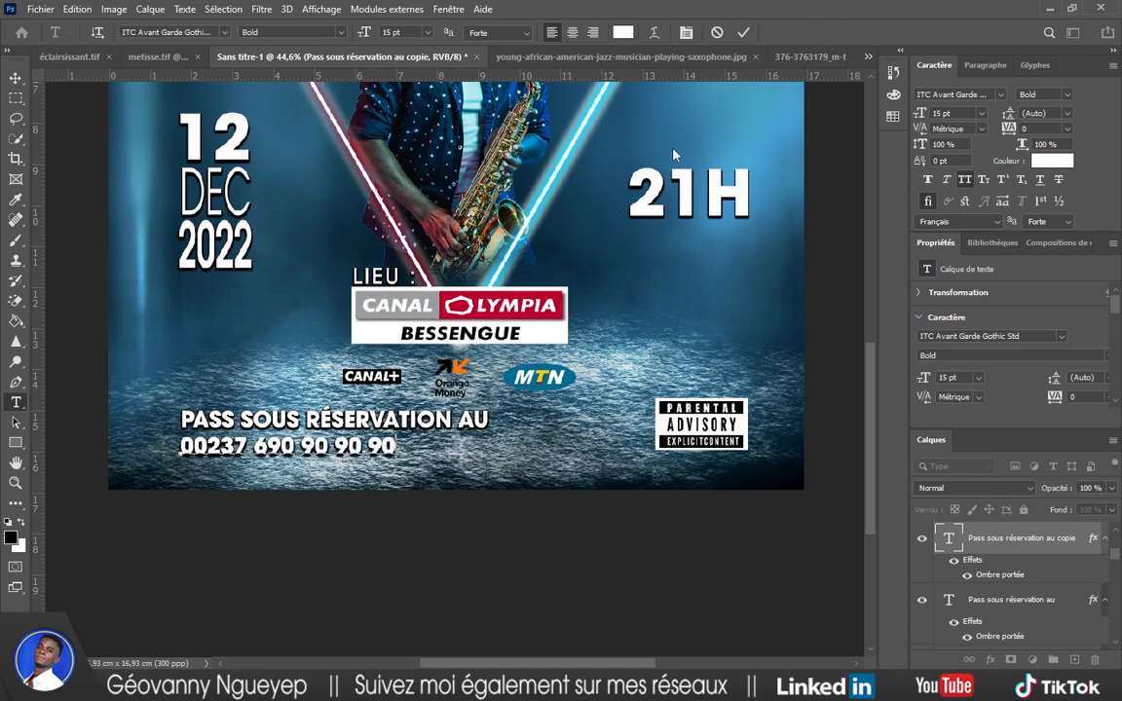
{"action": "left_click", "coordinate": [743, 32]}
{"action": "key", "text": "v"}
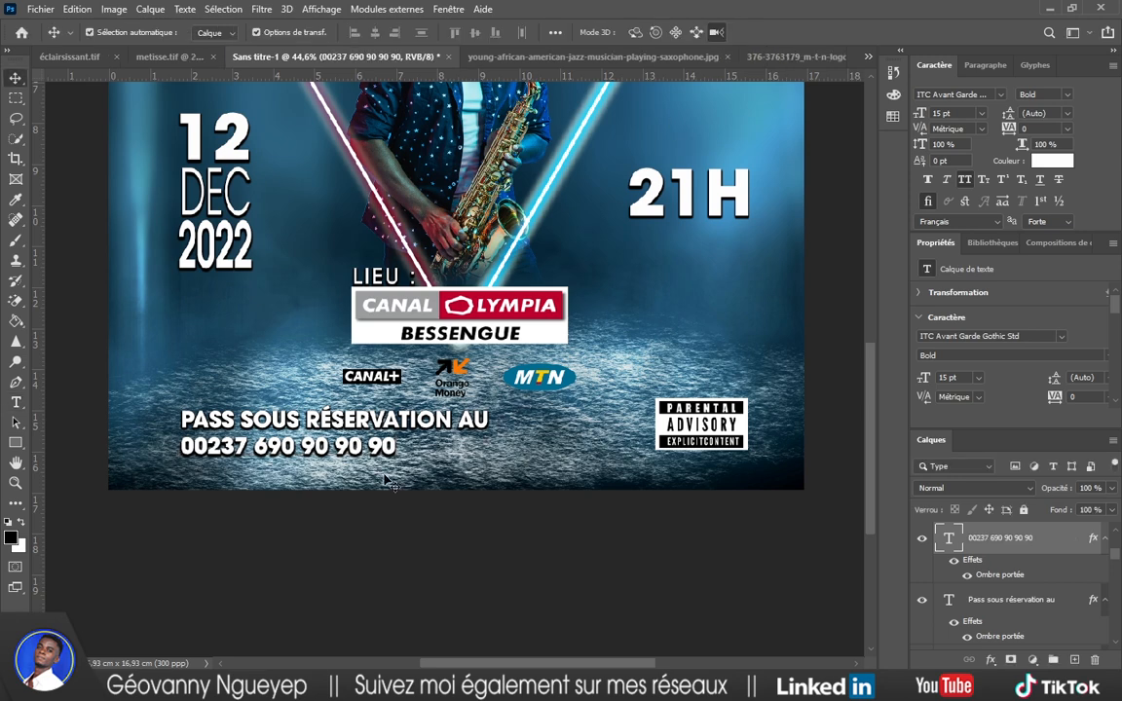
{"action": "left_click_drag", "start_coordinate": [359, 456], "coordinate": [407, 478]}
Select the booking line and phone number together and nudge them slightly as a pair.
{"action": "left_click", "coordinate": [395, 494]}
{"action": "scroll", "coordinate": [393, 496], "scroll_direction": "down", "scroll_amount": 3}
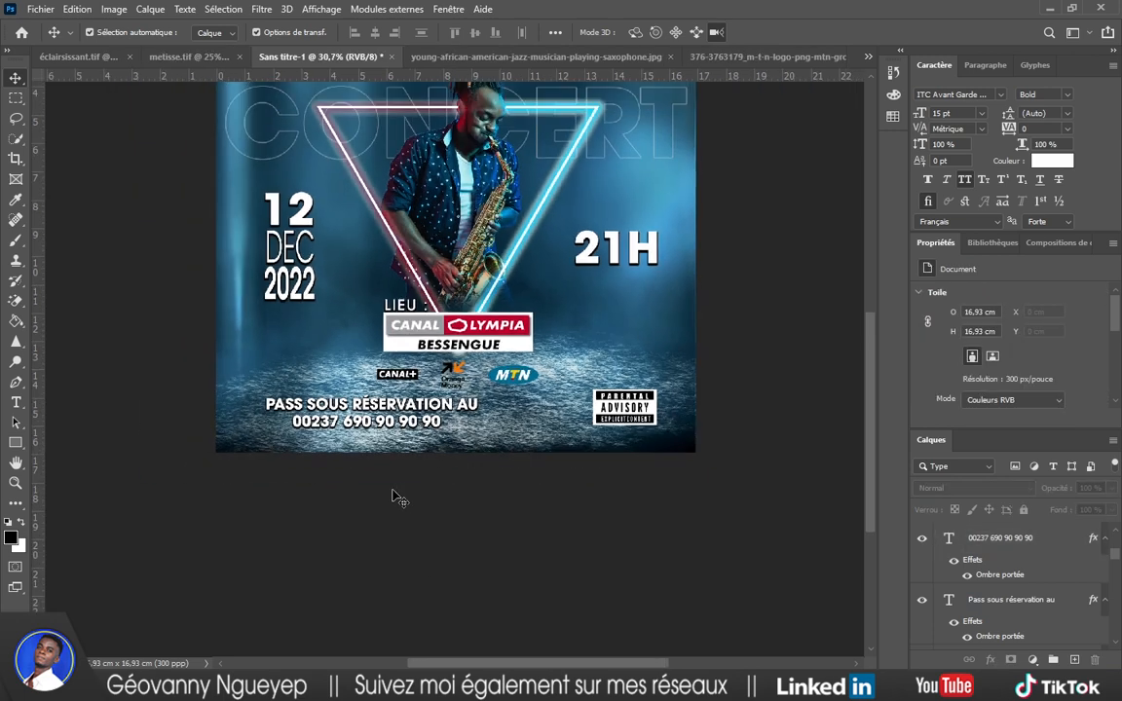
{"action": "scroll", "coordinate": [393, 495], "scroll_direction": "up", "scroll_amount": 2}
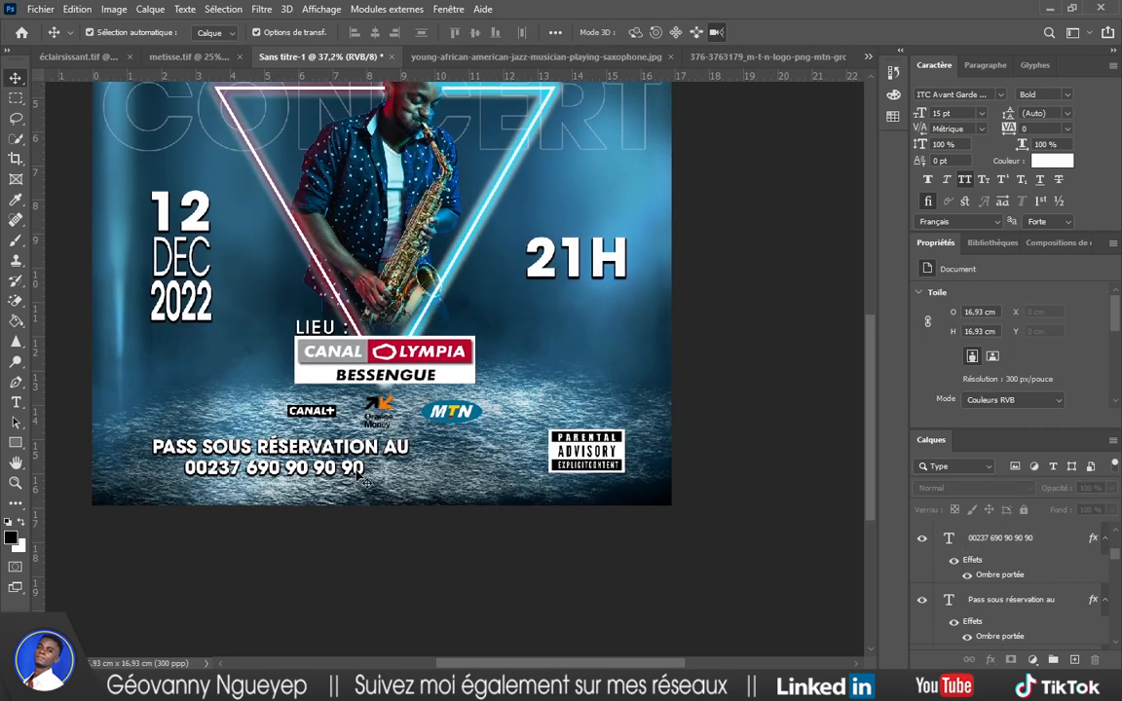
{"action": "scroll", "coordinate": [363, 485], "scroll_direction": "up", "scroll_amount": 1}
{"action": "scroll", "coordinate": [360, 494], "scroll_direction": "down", "scroll_amount": 3}
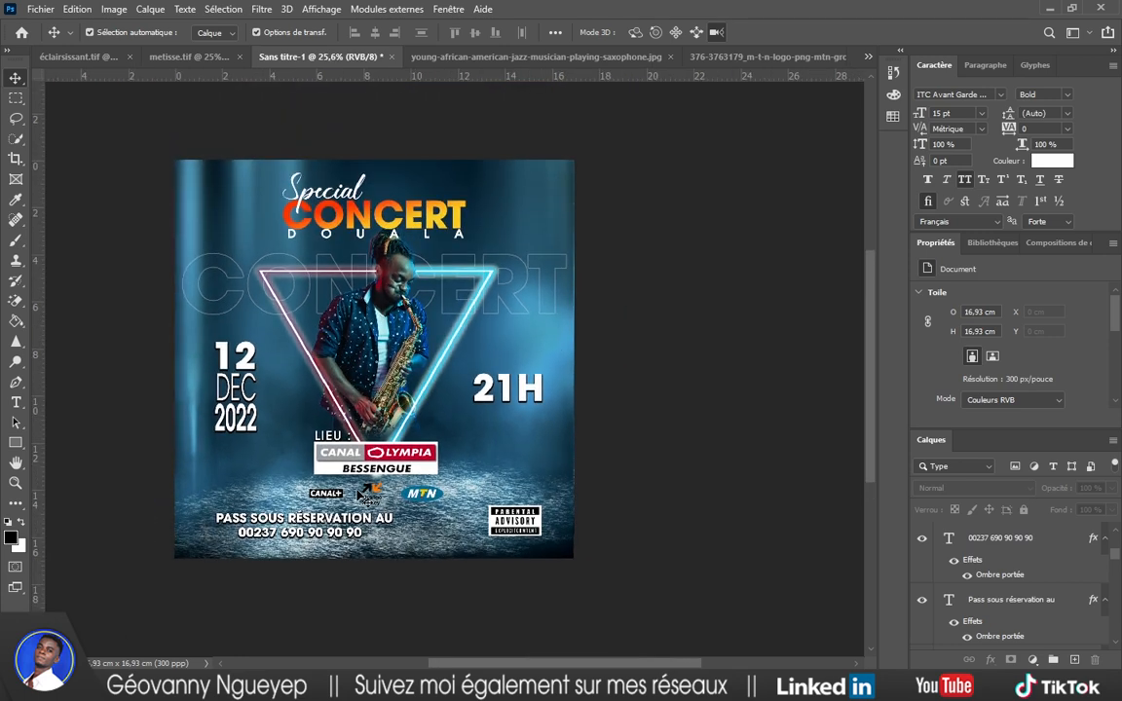
{"action": "scroll", "coordinate": [327, 523], "scroll_direction": "up", "scroll_amount": 2}
{"action": "scroll", "coordinate": [327, 523], "scroll_direction": "up", "scroll_amount": 1}
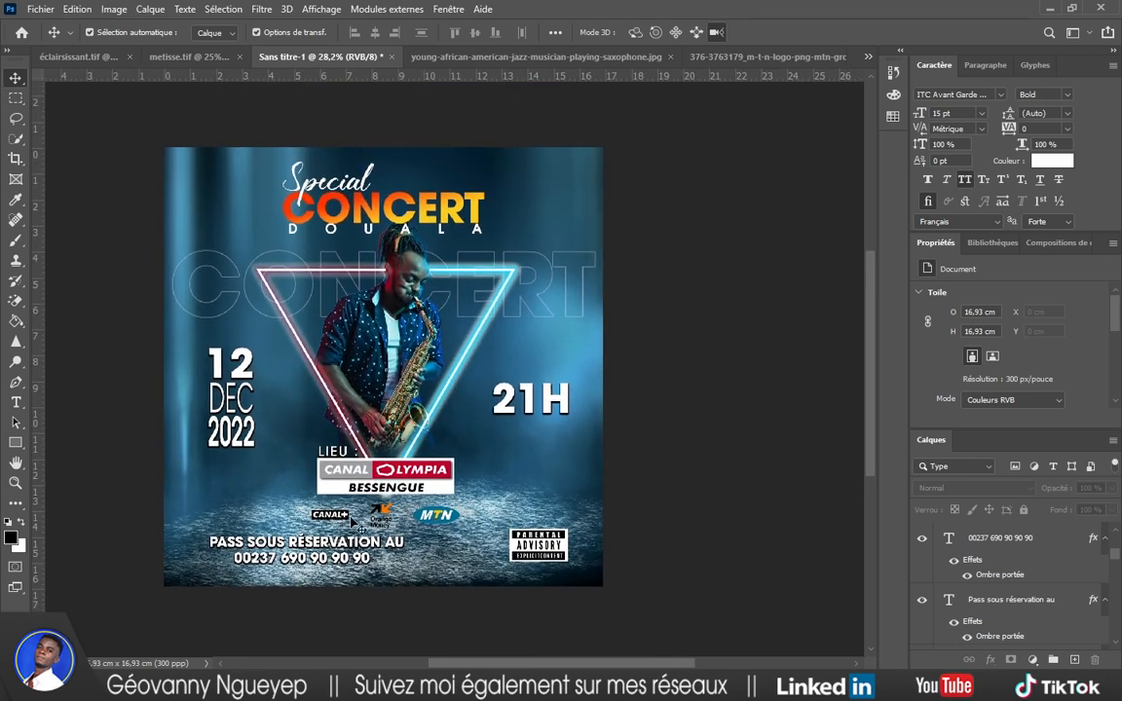
{"action": "scroll", "coordinate": [479, 519], "scroll_direction": "up", "scroll_amount": 1}
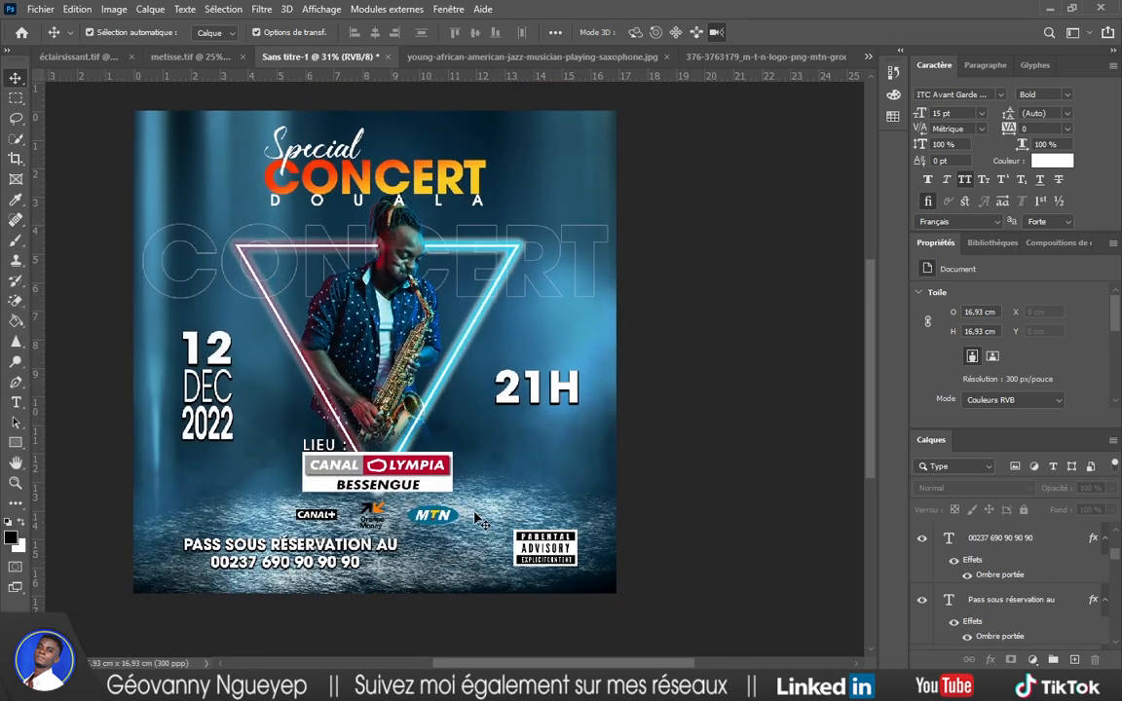
{"action": "left_click", "coordinate": [339, 561]}
{"action": "left_click", "coordinate": [327, 546], "text": "shift"}
{"action": "left_click_drag", "start_coordinate": [332, 551], "coordinate": [335, 551]}
{"action": "left_click", "coordinate": [691, 510]}
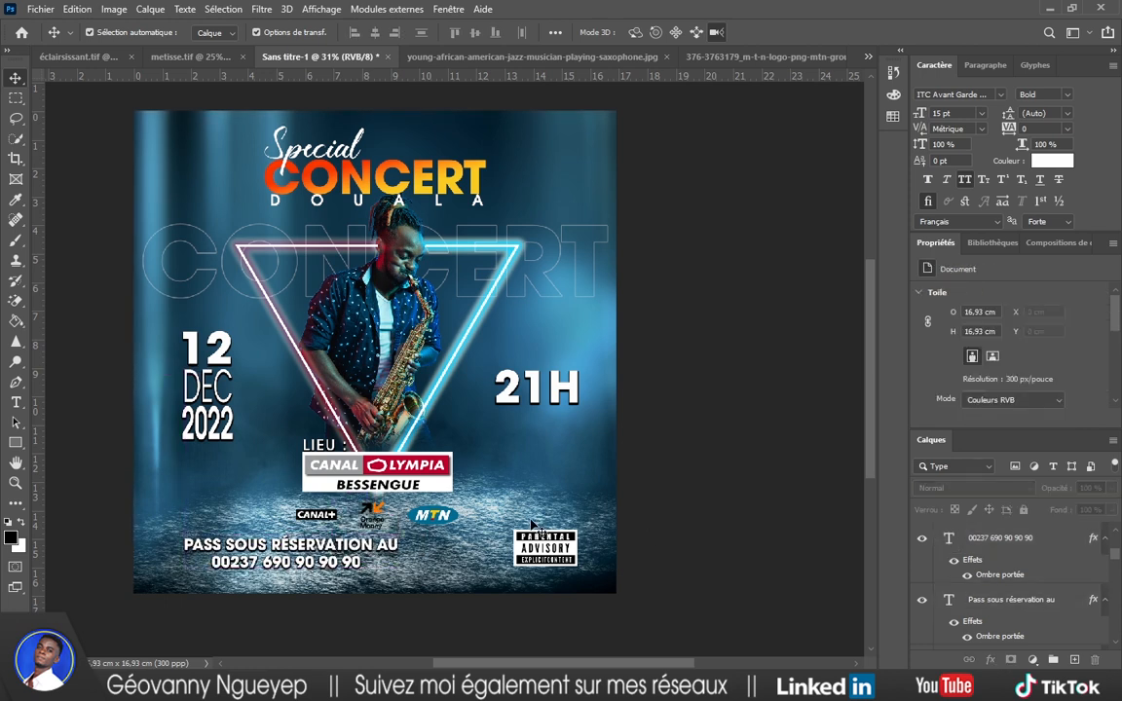
Select the dark-room background image layer.
{"action": "scroll", "coordinate": [485, 462], "scroll_direction": "up", "scroll_amount": 1}
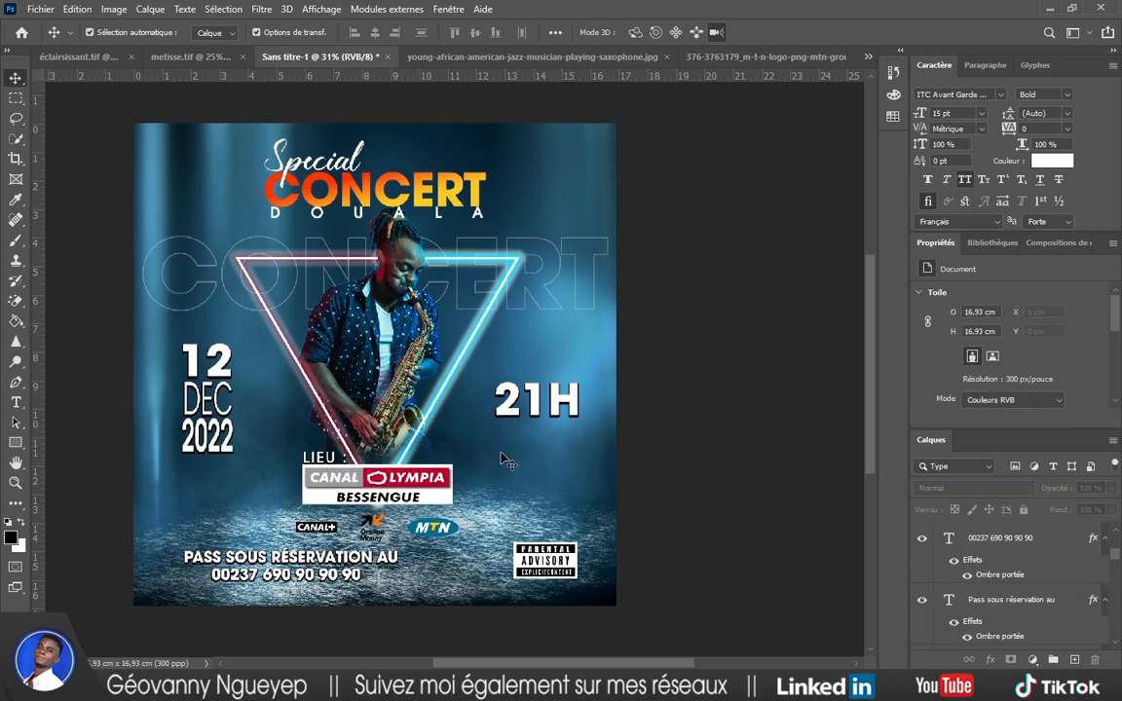
{"action": "scroll", "coordinate": [505, 462], "scroll_direction": "up", "scroll_amount": 1}
{"action": "scroll", "coordinate": [505, 462], "scroll_direction": "left", "scroll_amount": 3}
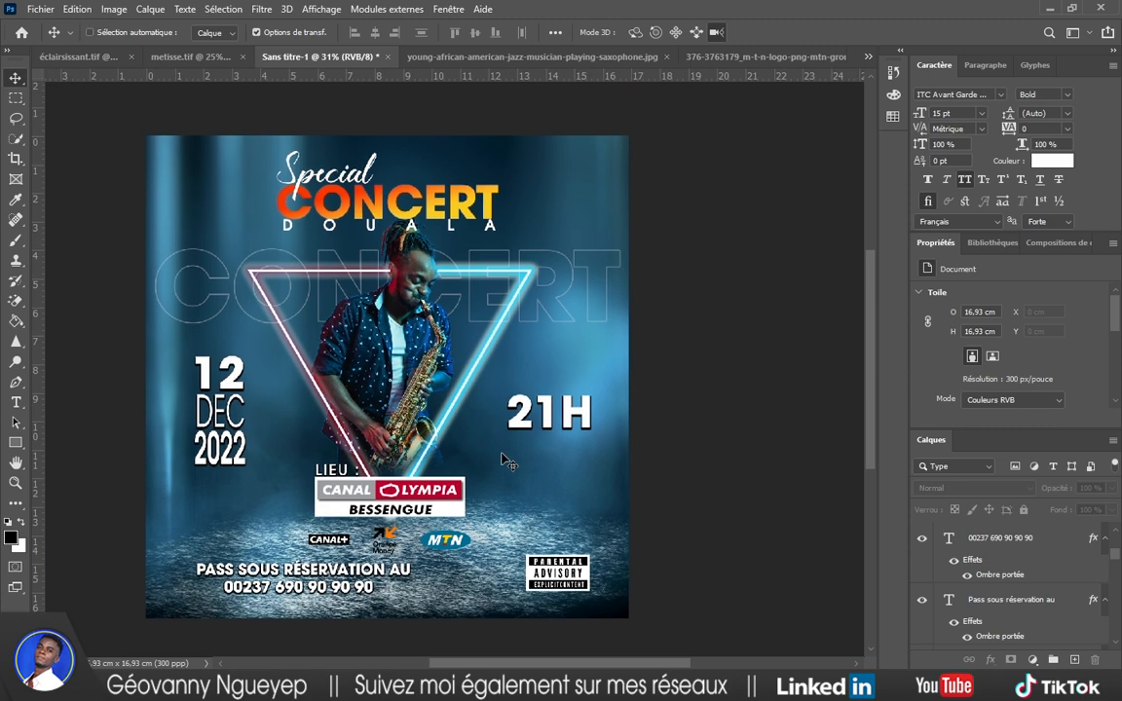
{"action": "scroll", "coordinate": [505, 462], "scroll_direction": "left", "scroll_amount": 1}
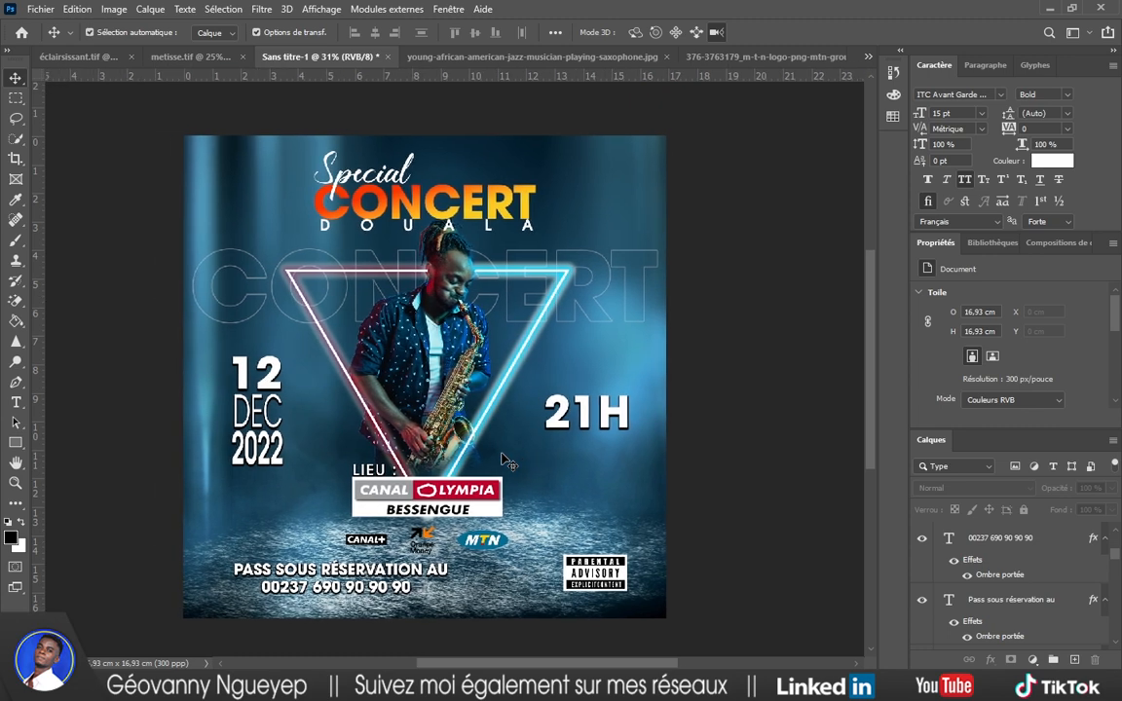
{"action": "left_click", "coordinate": [634, 276]}
{"action": "scroll", "coordinate": [633, 276], "scroll_direction": "down", "scroll_amount": 1}
{"action": "scroll", "coordinate": [1017, 588], "scroll_direction": "down", "scroll_amount": 1}
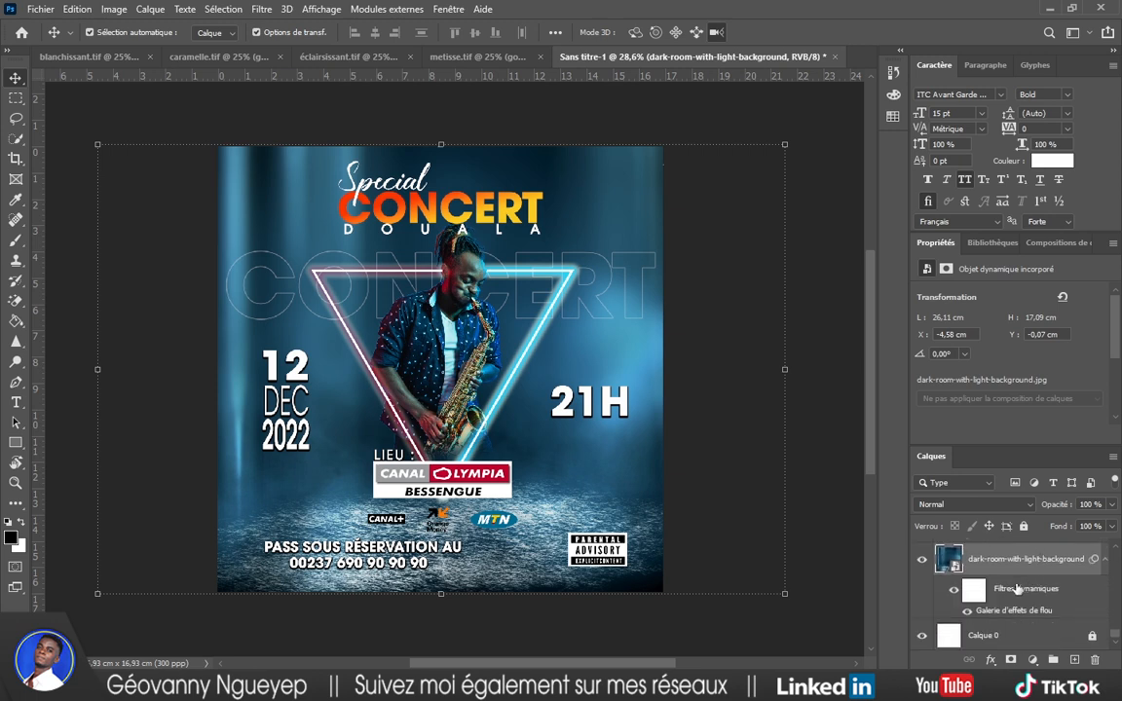
Switch to the Photographie workspace and add a Brightness/Contrast adjustment clipped to the background.
{"action": "left_click", "coordinate": [1073, 32]}
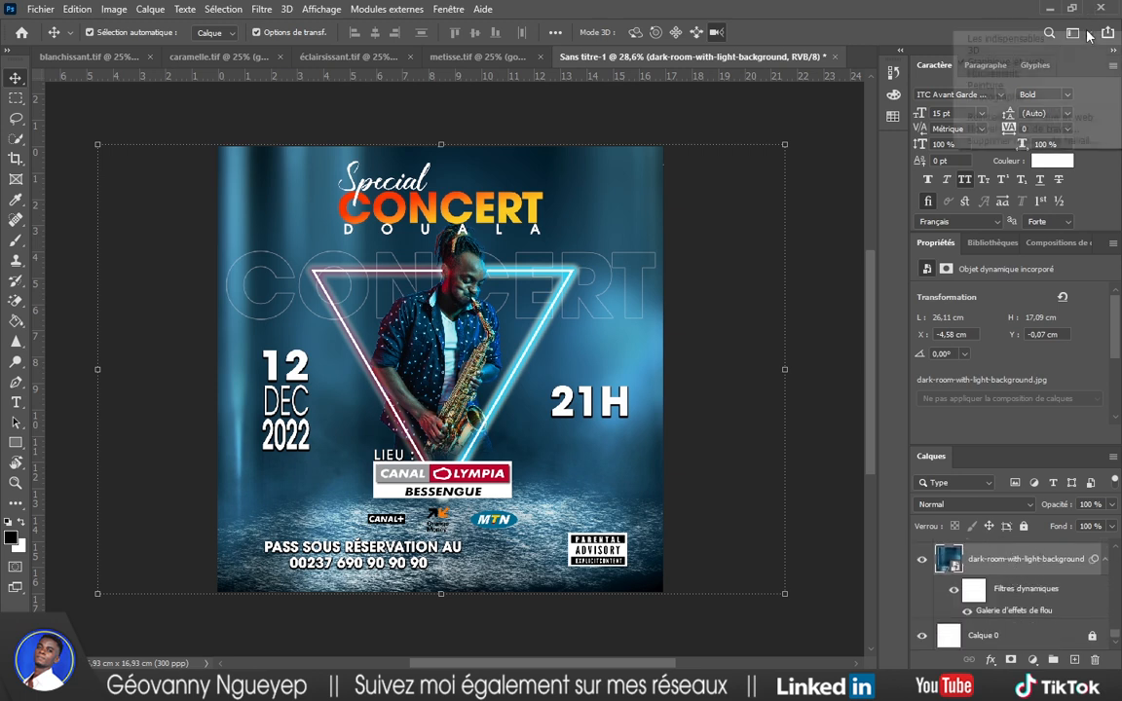
{"action": "left_click", "coordinate": [986, 97]}
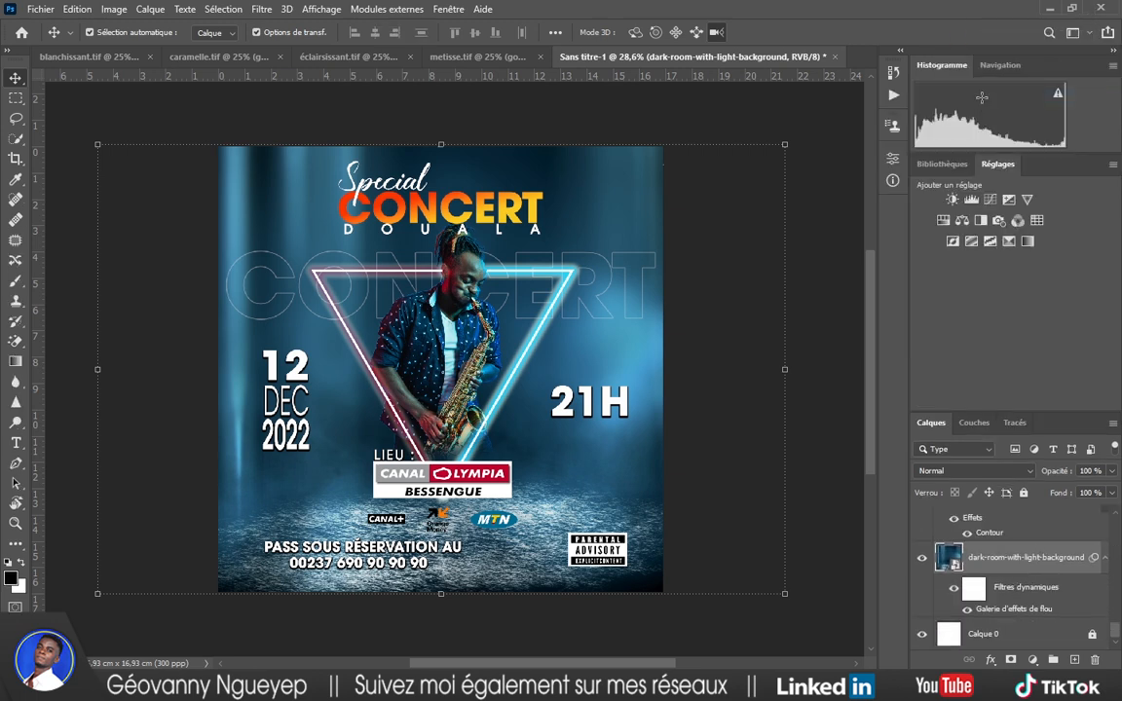
{"action": "left_click", "coordinate": [955, 201]}
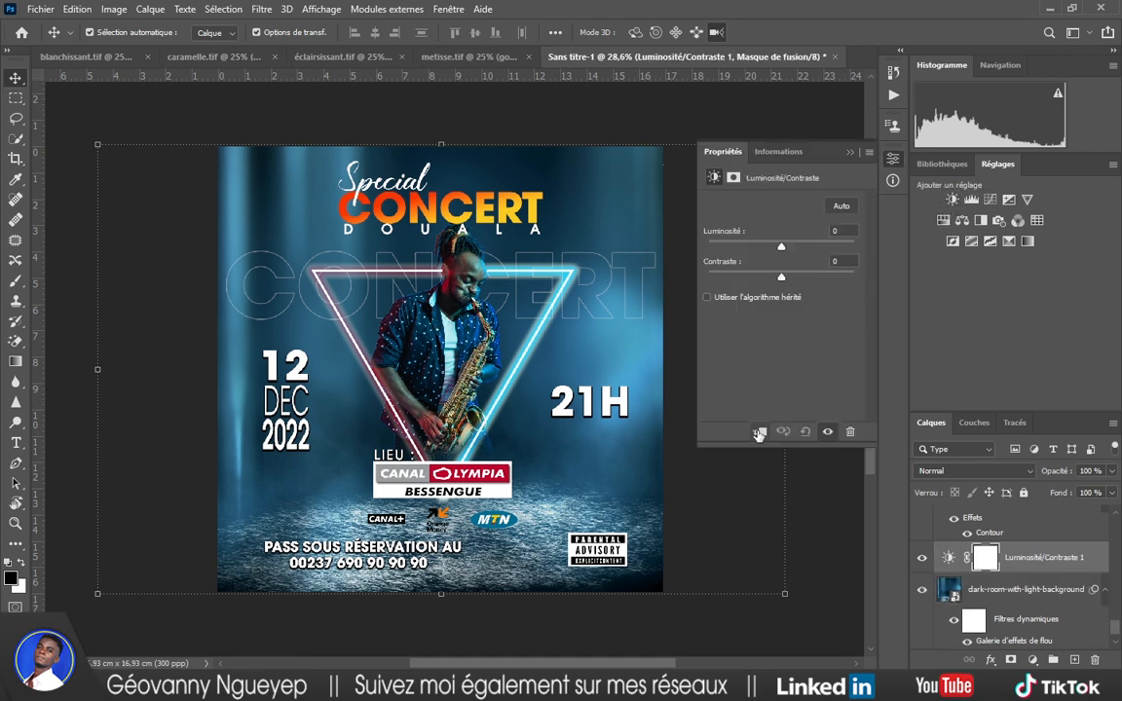
{"action": "left_click", "coordinate": [759, 432]}
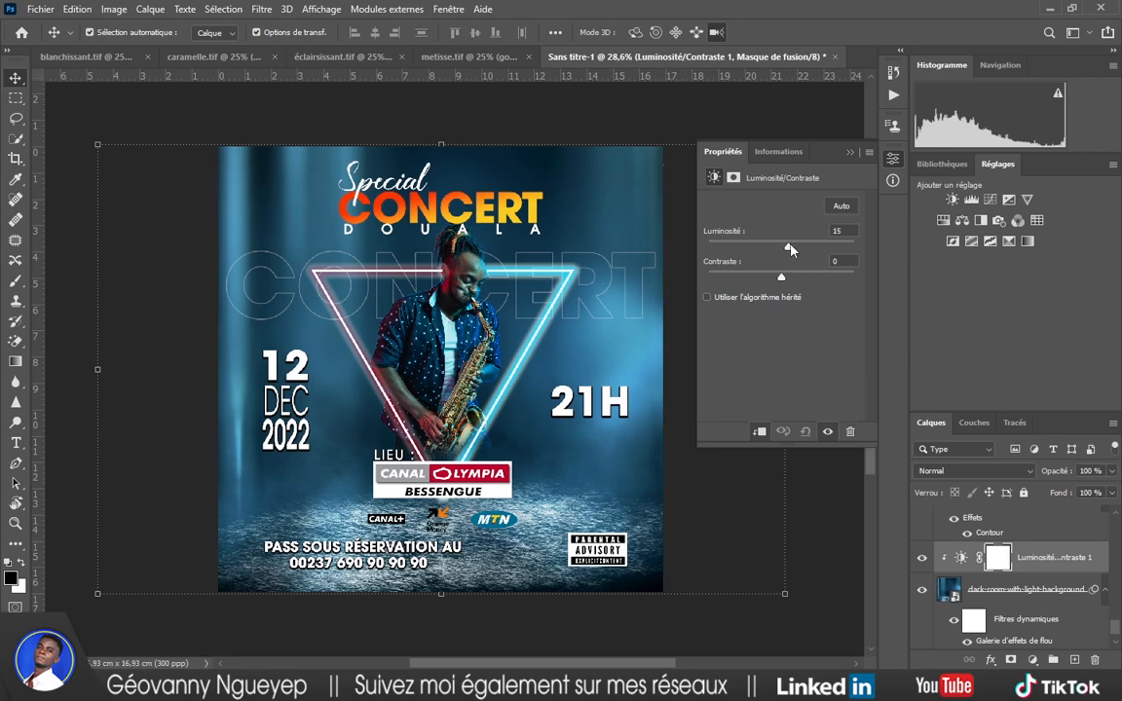
Set the adjustment's brightness to about -31 and contrast to 91.
{"action": "left_click_drag", "start_coordinate": [790, 249], "coordinate": [772, 252]}
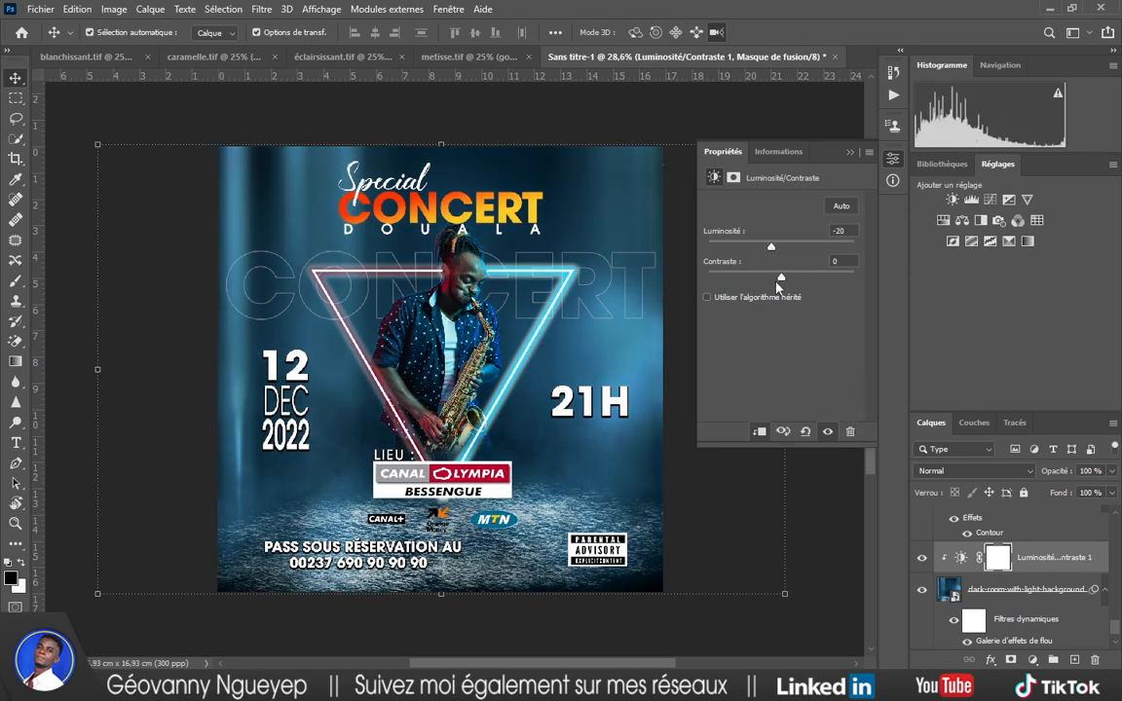
{"action": "left_click", "coordinate": [799, 278]}
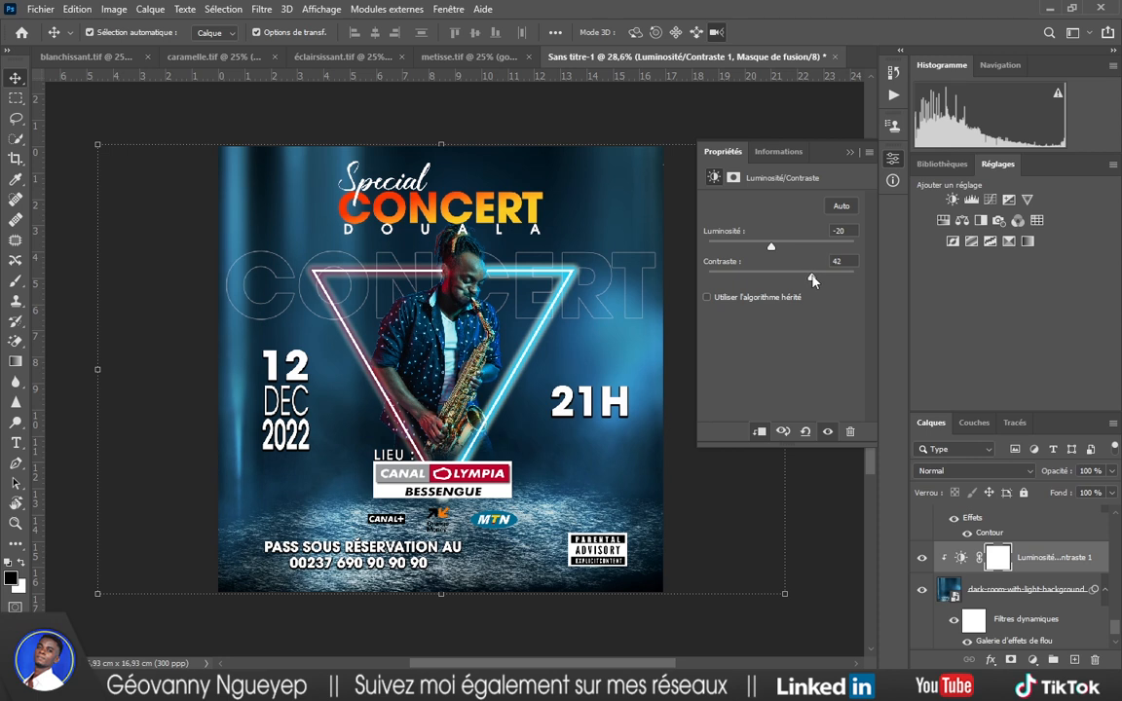
{"action": "left_click_drag", "start_coordinate": [813, 280], "coordinate": [863, 283]}
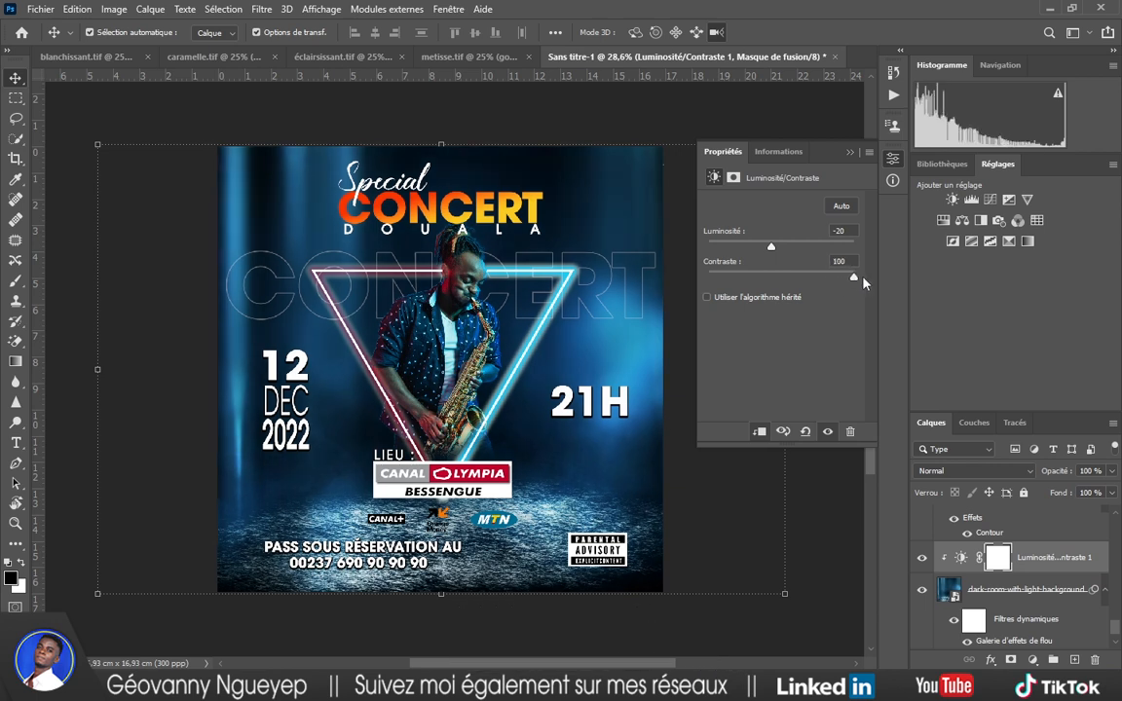
{"action": "left_click_drag", "start_coordinate": [863, 283], "coordinate": [849, 290]}
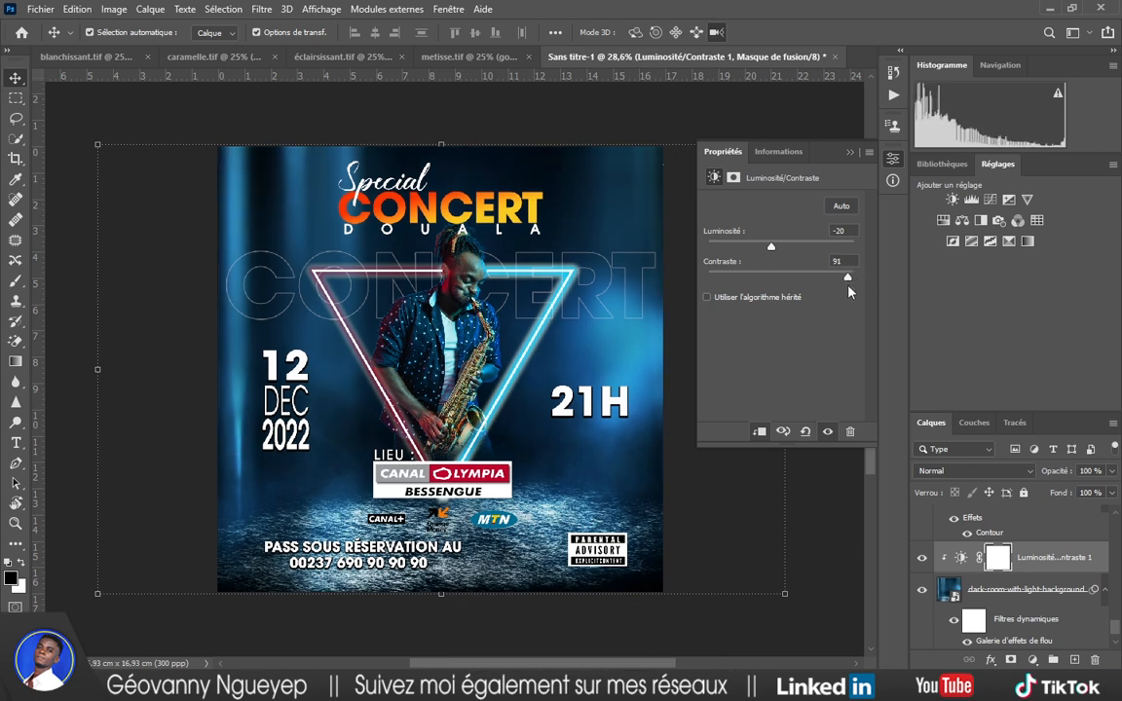
{"action": "left_click_drag", "start_coordinate": [770, 250], "coordinate": [766, 249]}
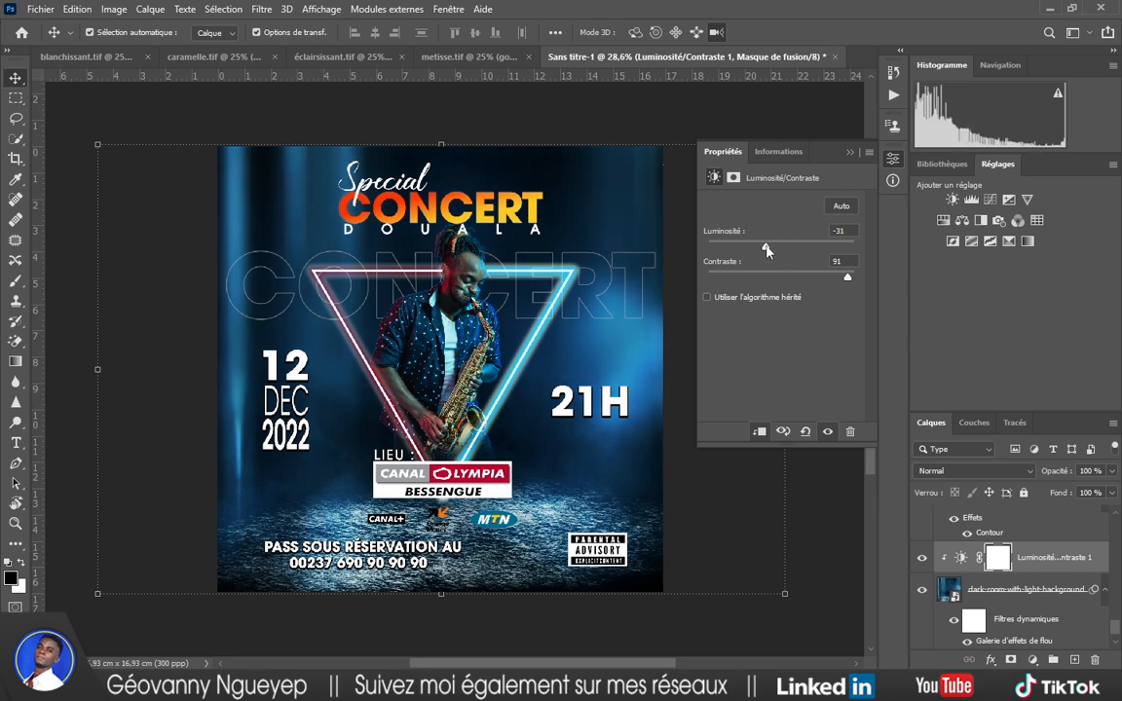
Add a clipped Hue/Saturation adjustment with hue +7, saturation -8 and lightness 0.
{"action": "left_click", "coordinate": [943, 221]}
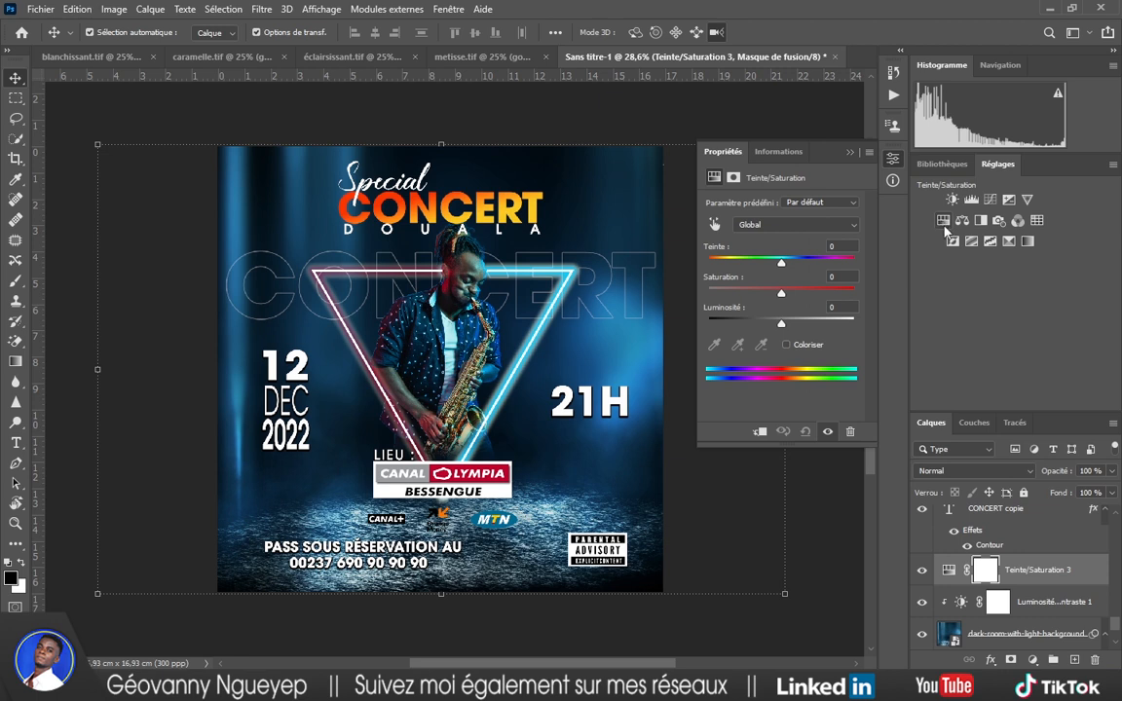
{"action": "left_click", "coordinate": [761, 432]}
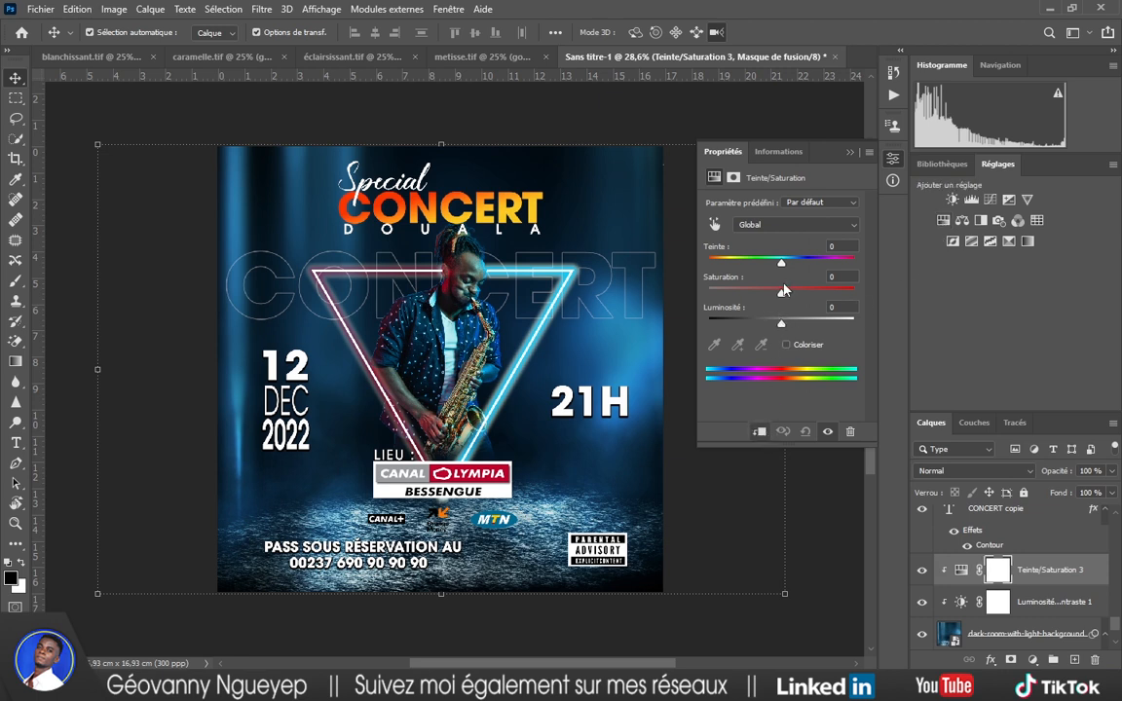
{"action": "left_click_drag", "start_coordinate": [780, 264], "coordinate": [788, 280]}
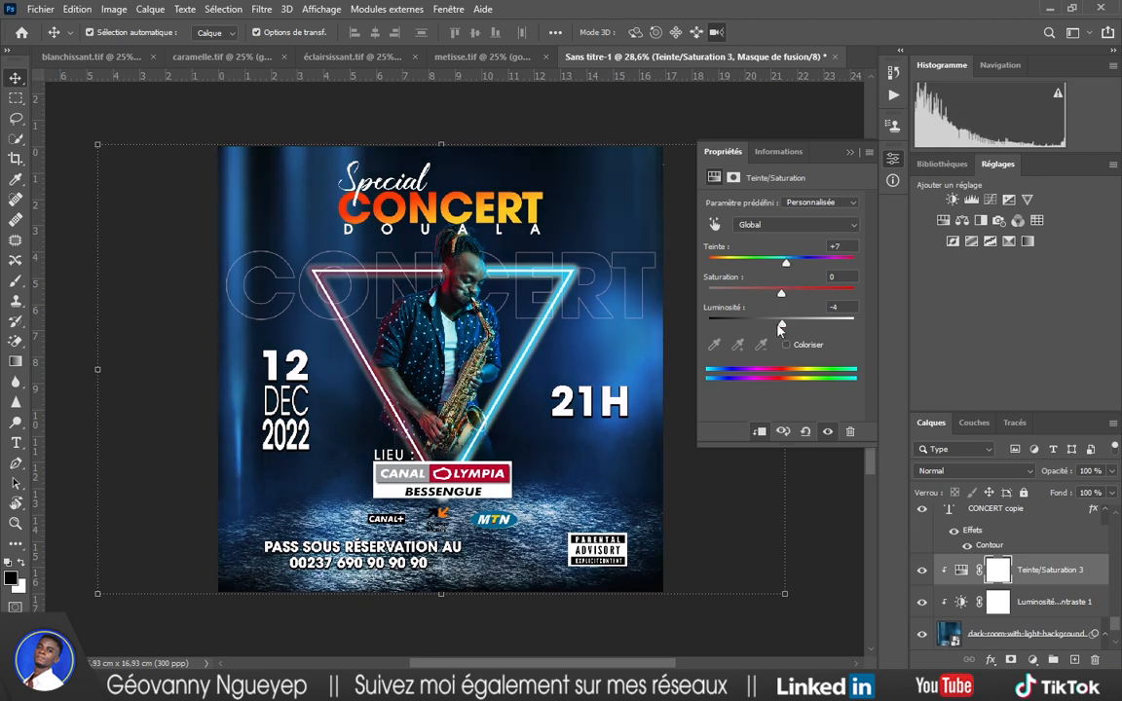
{"action": "left_click_drag", "start_coordinate": [780, 329], "coordinate": [778, 332]}
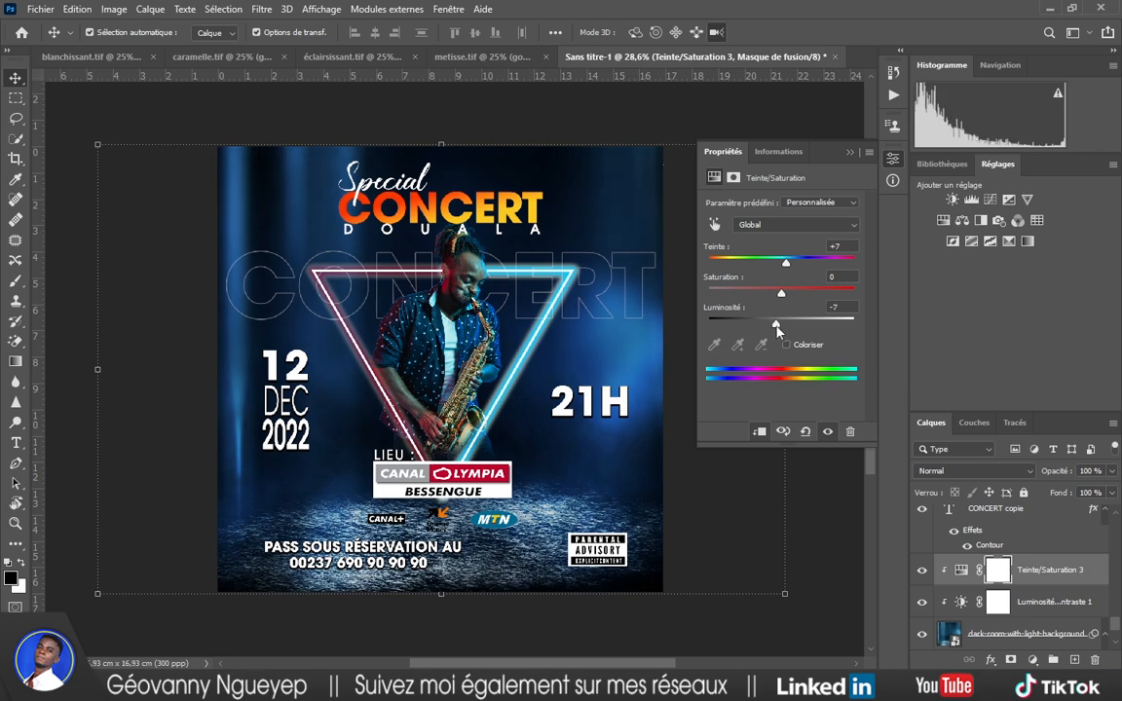
{"action": "type", "text": "0"}
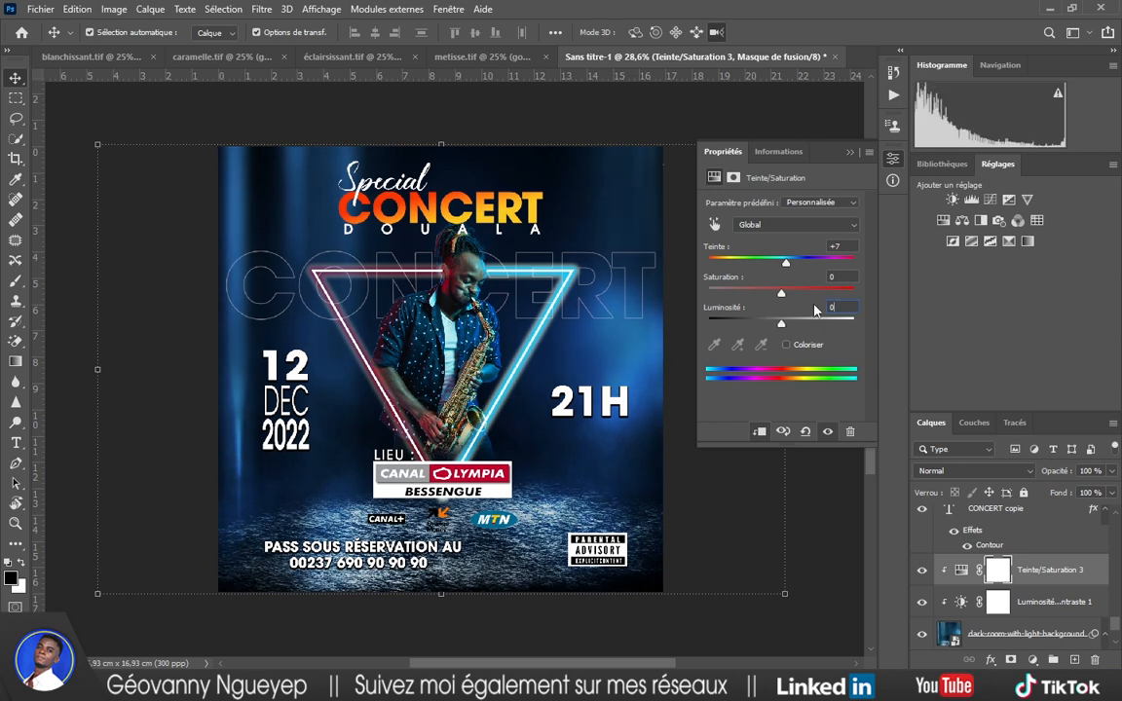
{"action": "mouse_move", "coordinate": [784, 298]}
{"action": "left_mouse_down"}
{"action": "mouse_move", "coordinate": [794, 301]}
{"action": "mouse_move", "coordinate": [769, 303]}
{"action": "mouse_move", "coordinate": [778, 301]}
{"action": "left_mouse_up"}
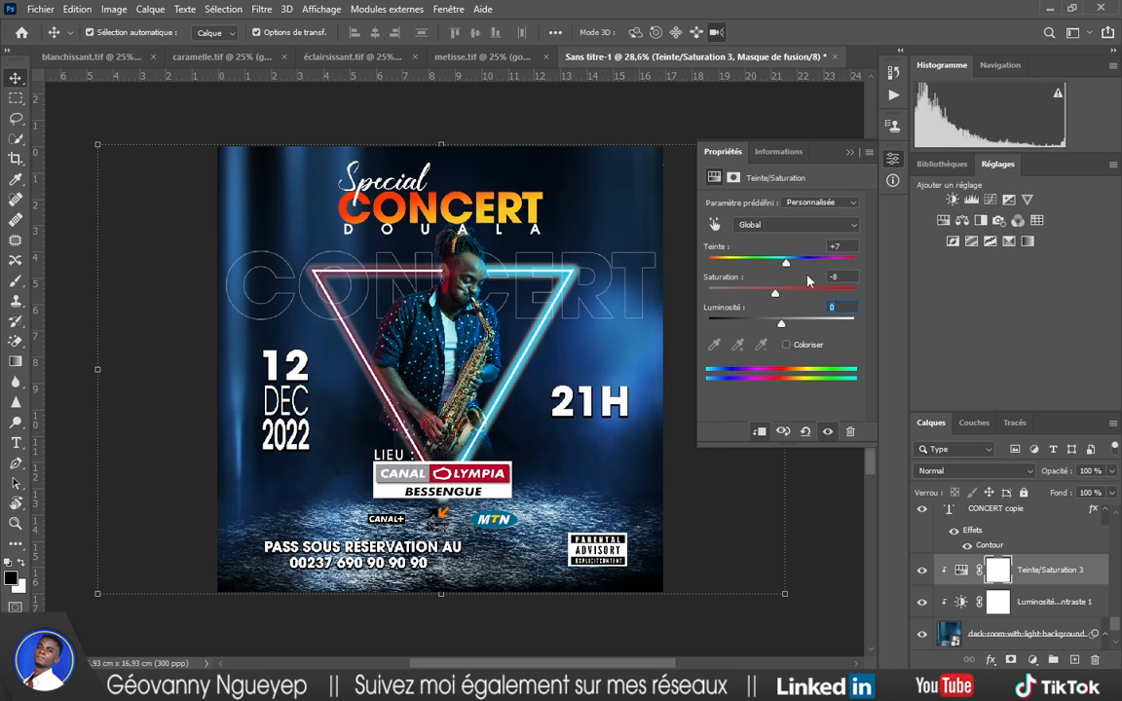
{"action": "left_click", "coordinate": [849, 153]}
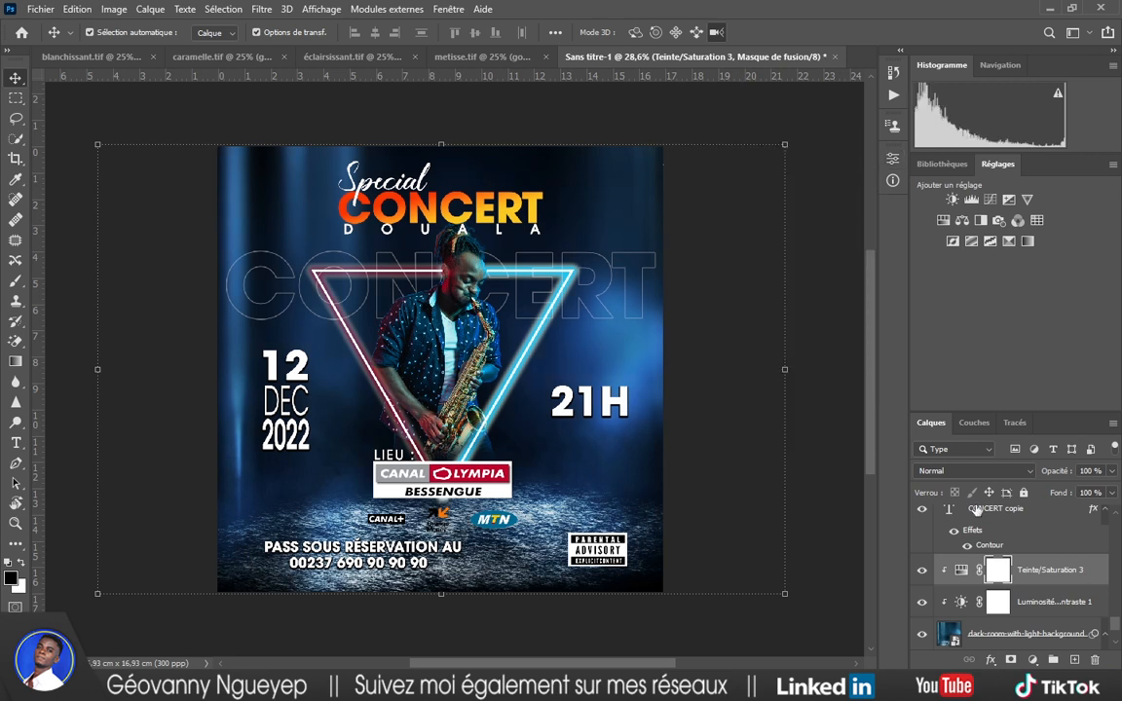
Toggle both adjustment layers off and on to compare the colour grade.
{"action": "left_click", "coordinate": [922, 570]}
{"action": "left_click", "coordinate": [924, 602]}
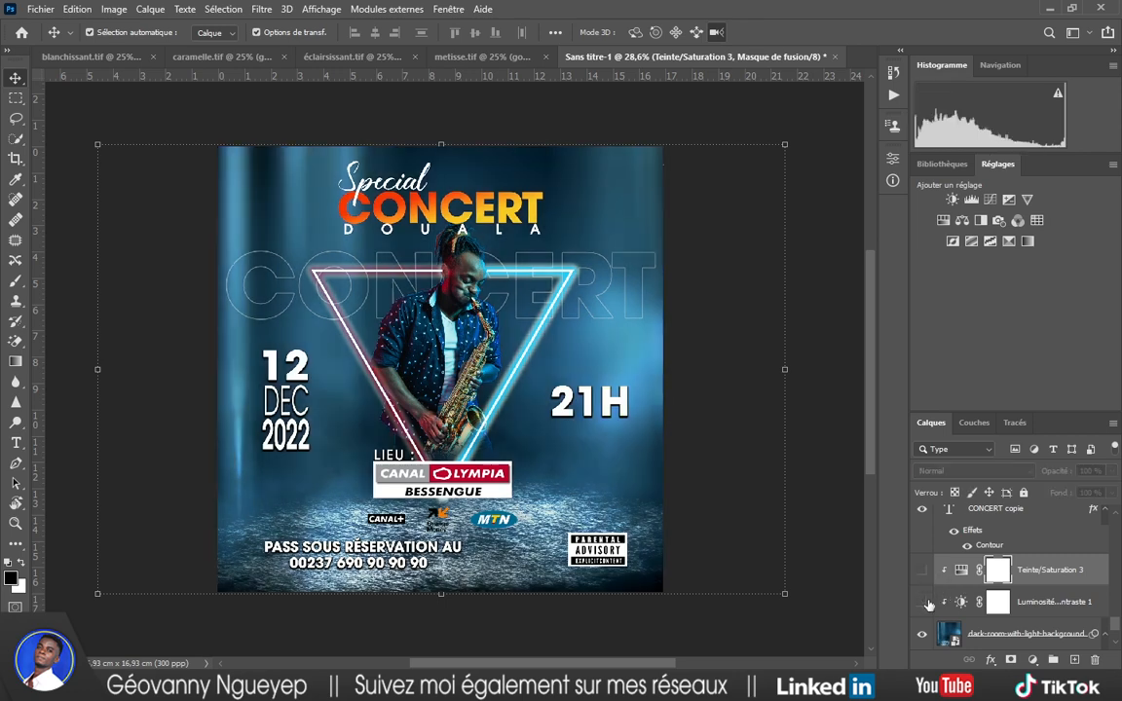
{"action": "left_click", "coordinate": [923, 569]}
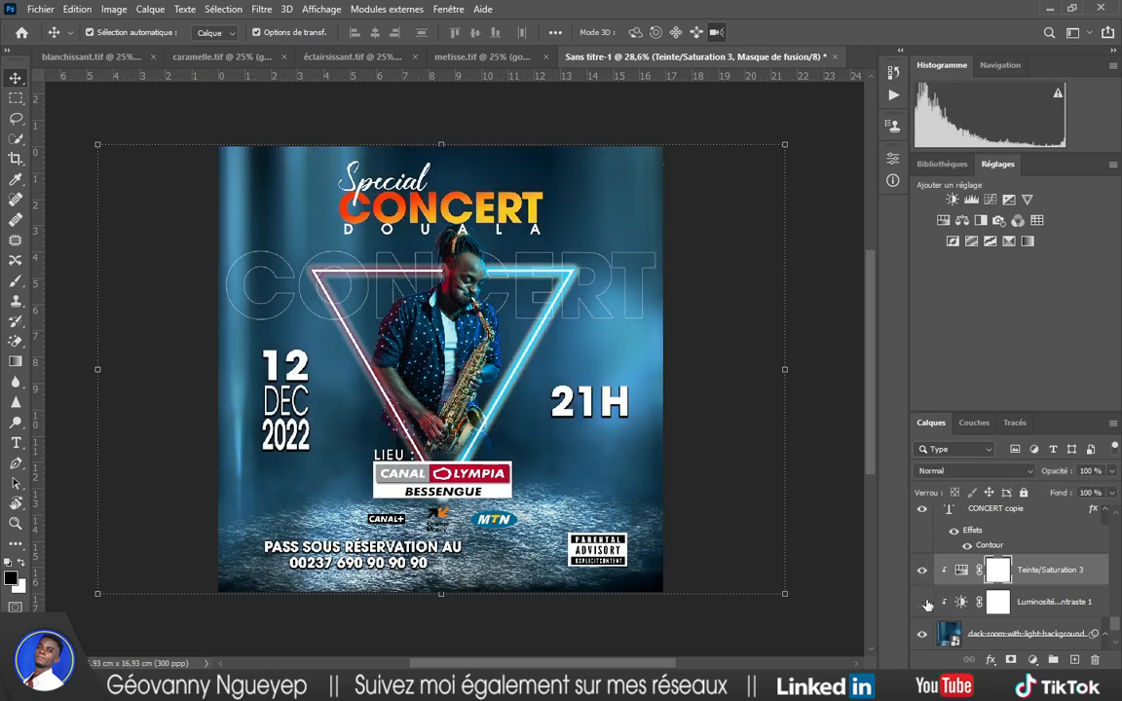
{"action": "left_click", "coordinate": [924, 603]}
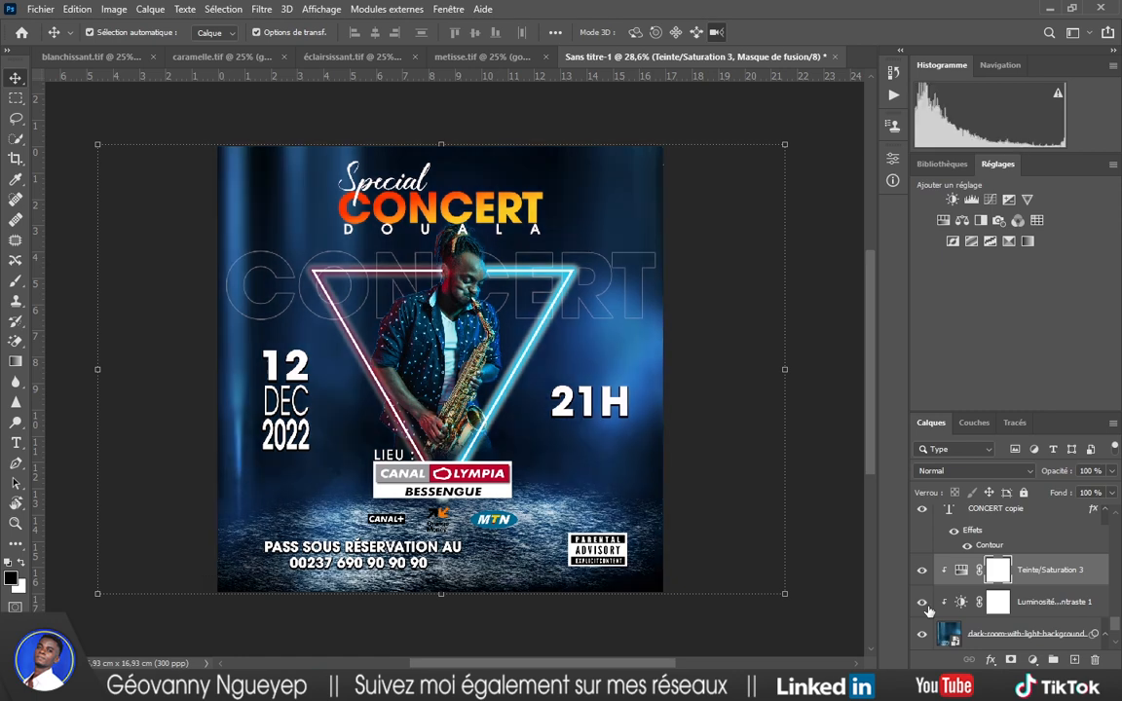
{"action": "scroll", "coordinate": [670, 445], "scroll_direction": "up", "scroll_amount": 1}
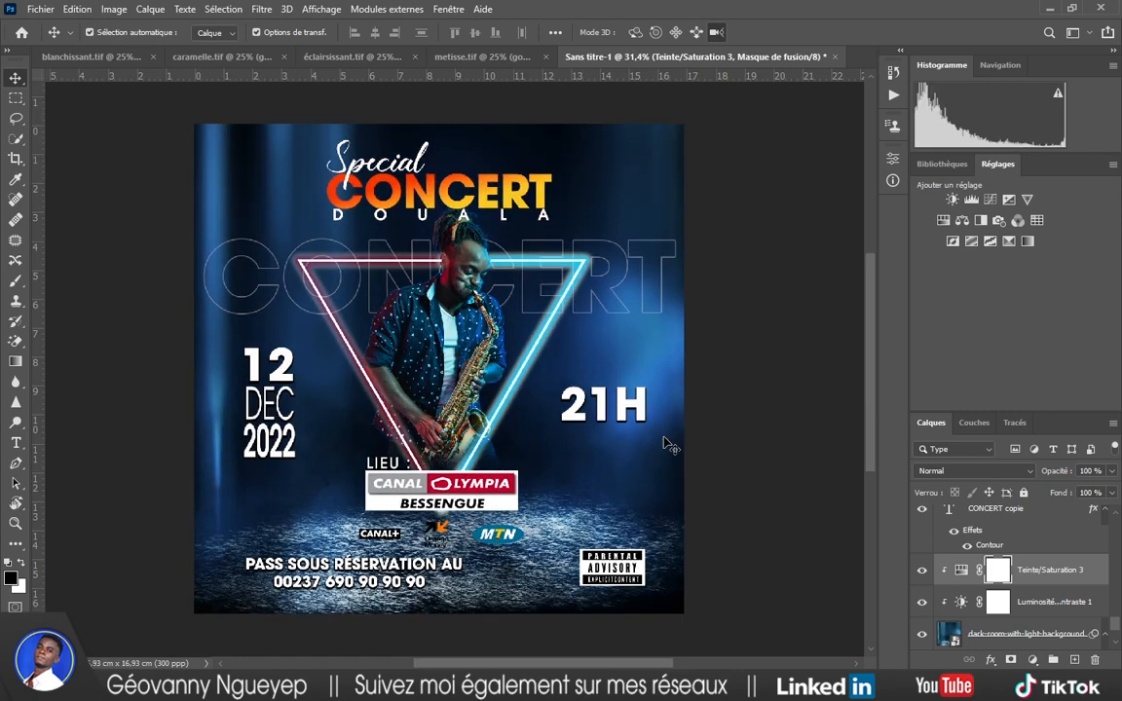
{"action": "scroll", "coordinate": [670, 445], "scroll_direction": "down", "scroll_amount": 1}
Save the poster as concert.psd, replacing the existing file, with default Photoshop format options.
{"action": "key", "text": "ctrl+shift+s"}
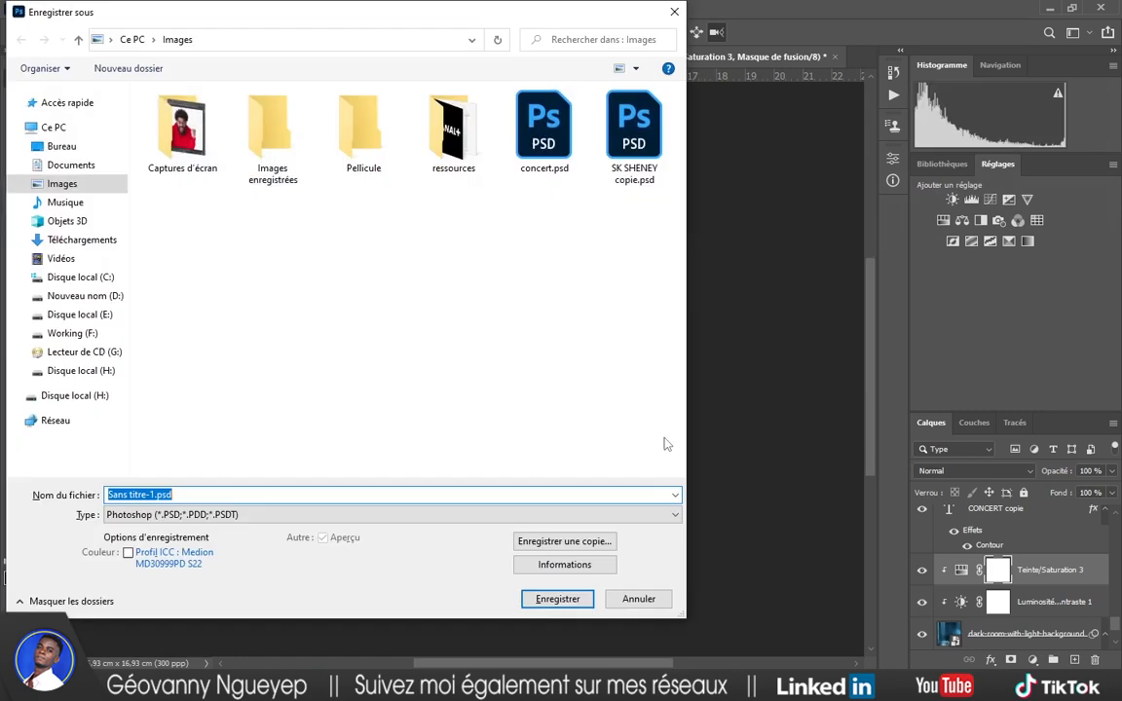
{"action": "left_click", "coordinate": [565, 168]}
{"action": "double_click", "coordinate": [565, 168]}
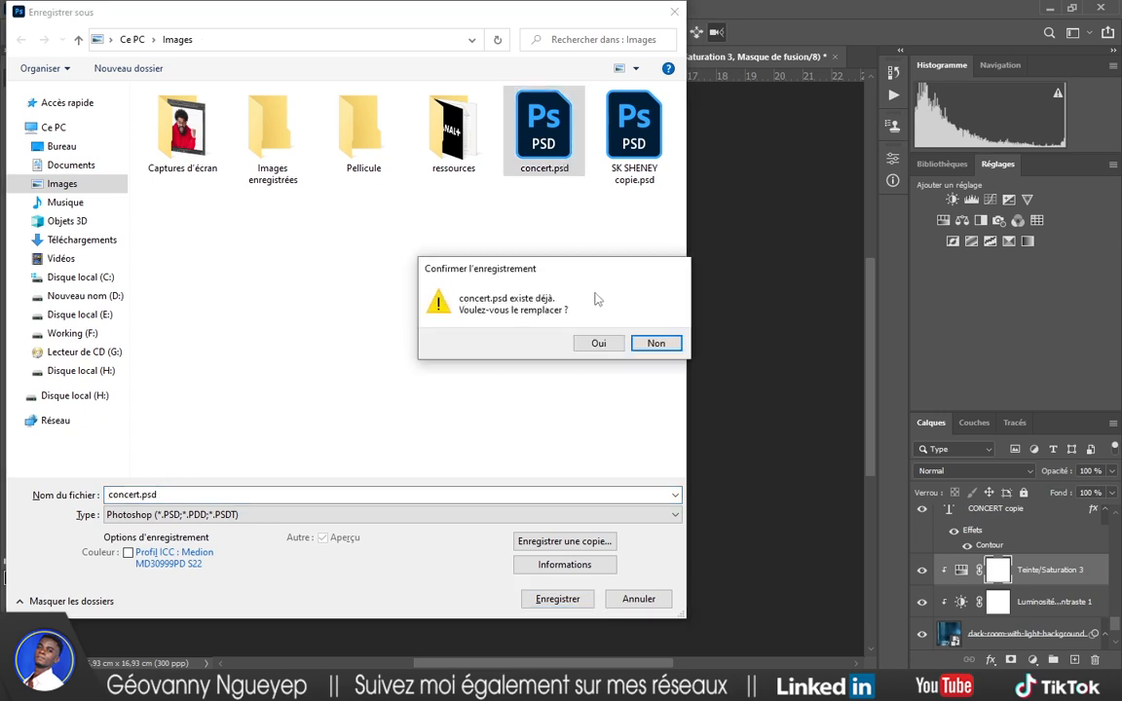
{"action": "left_click", "coordinate": [607, 350]}
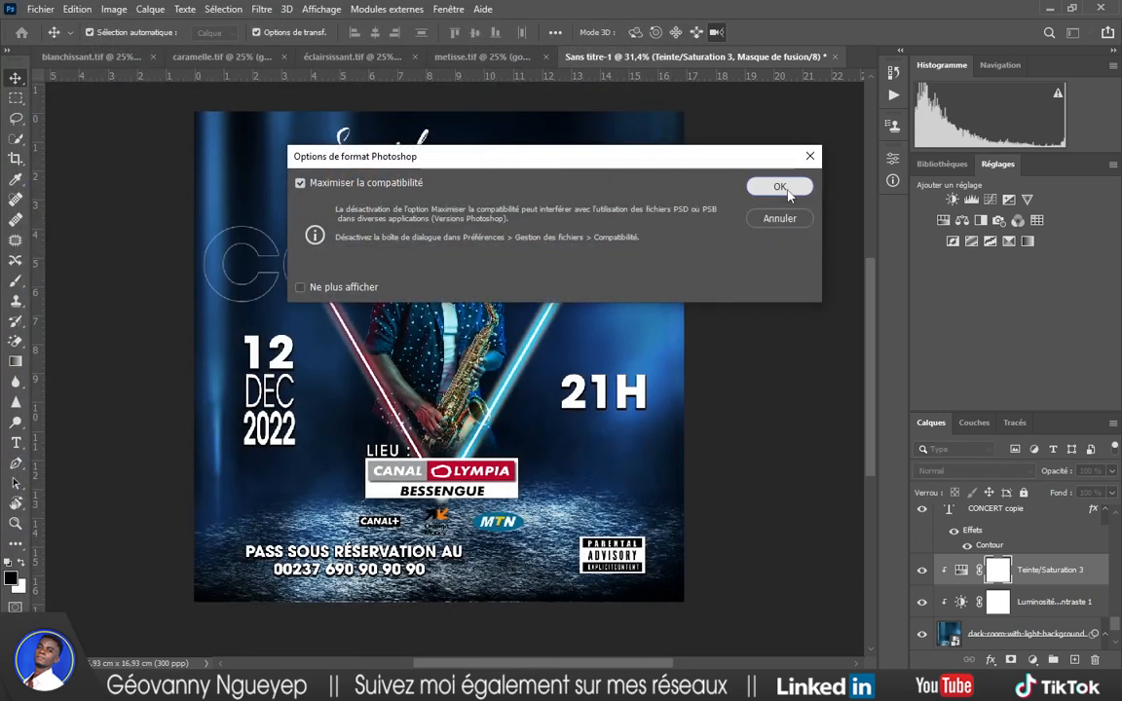
{"action": "left_click", "coordinate": [785, 187]}
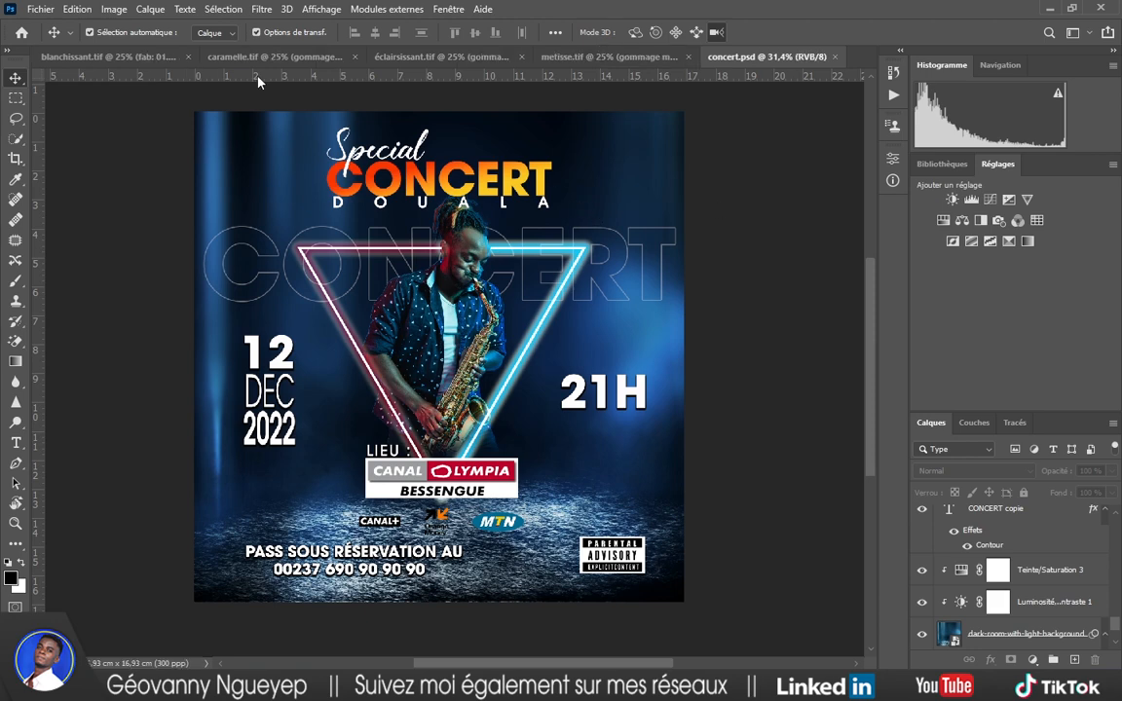
{"action": "left_click", "coordinate": [41, 9]}
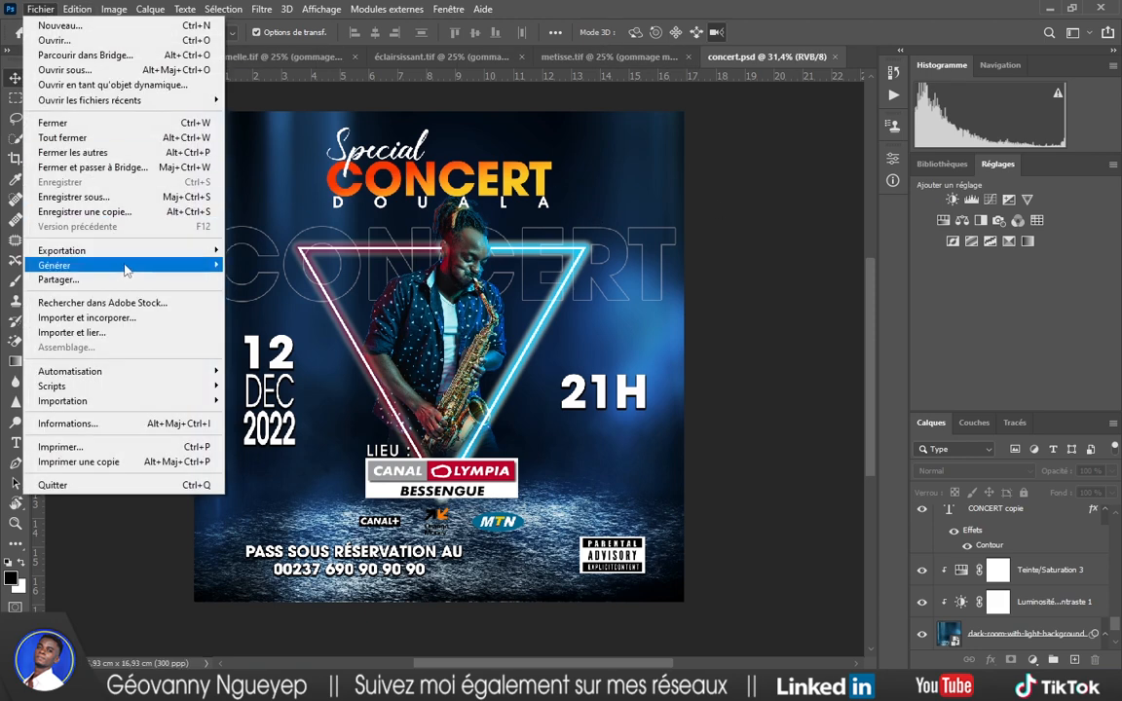
In Save for Web (Legacy), export as JPEG at quality 100.
{"action": "mouse_move", "coordinate": [117, 251]}
{"action": "left_click", "coordinate": [333, 311]}
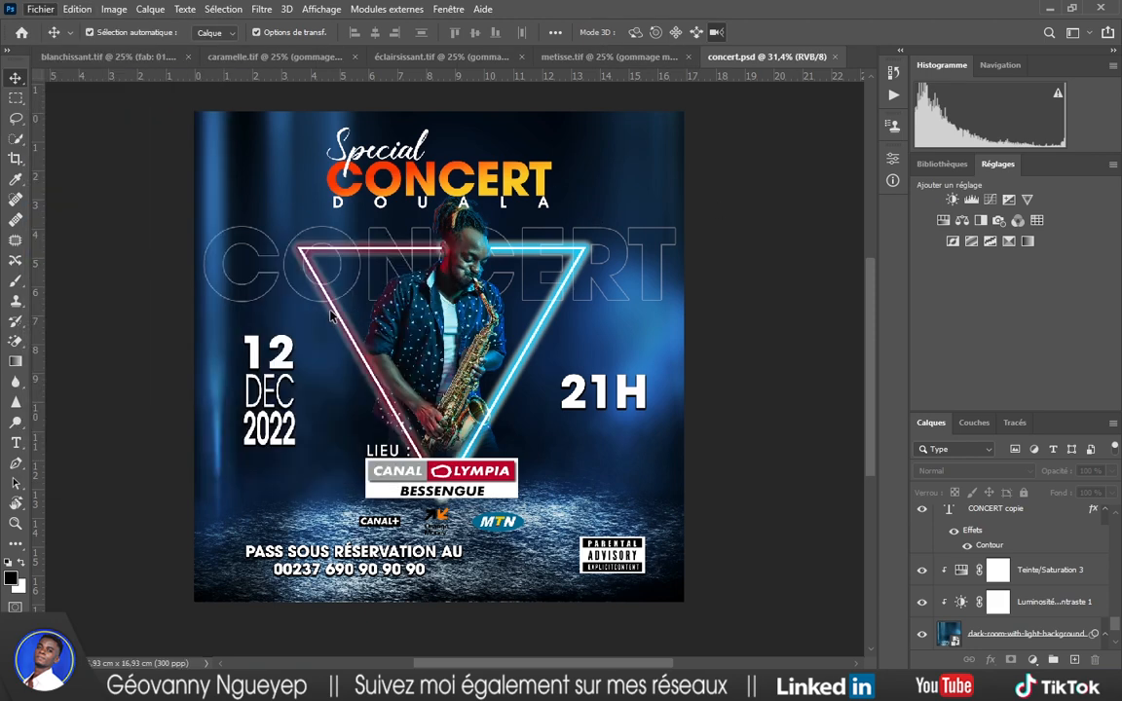
{"action": "left_click", "coordinate": [745, 106]}
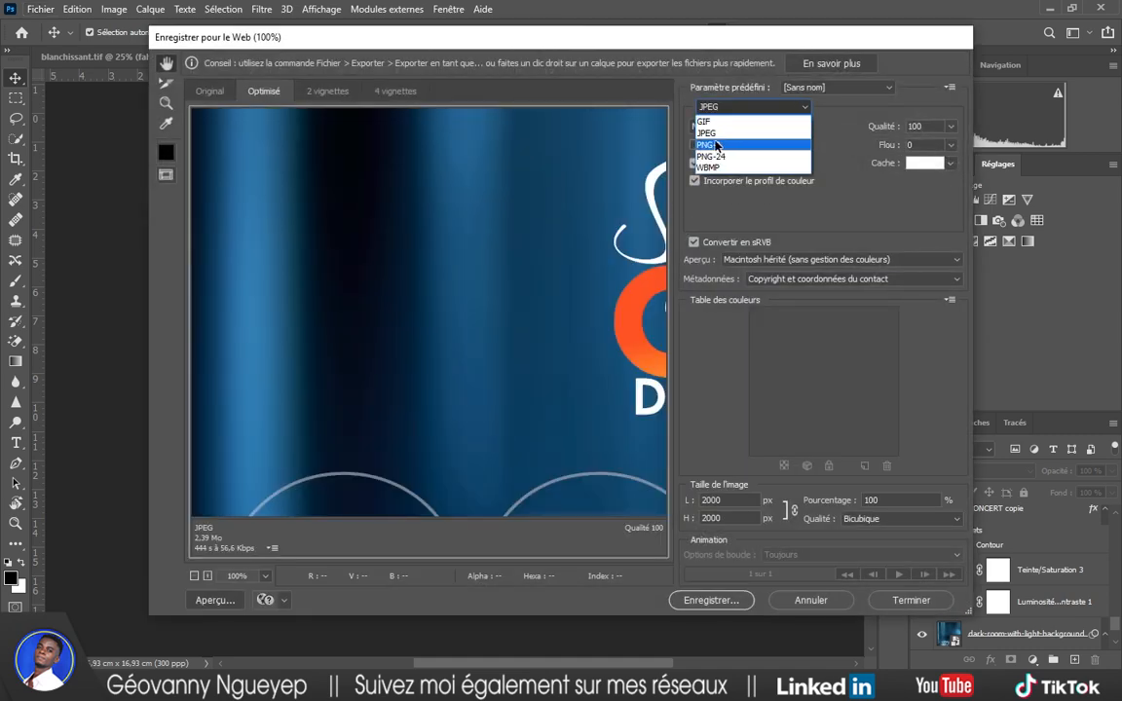
{"action": "left_click", "coordinate": [712, 134]}
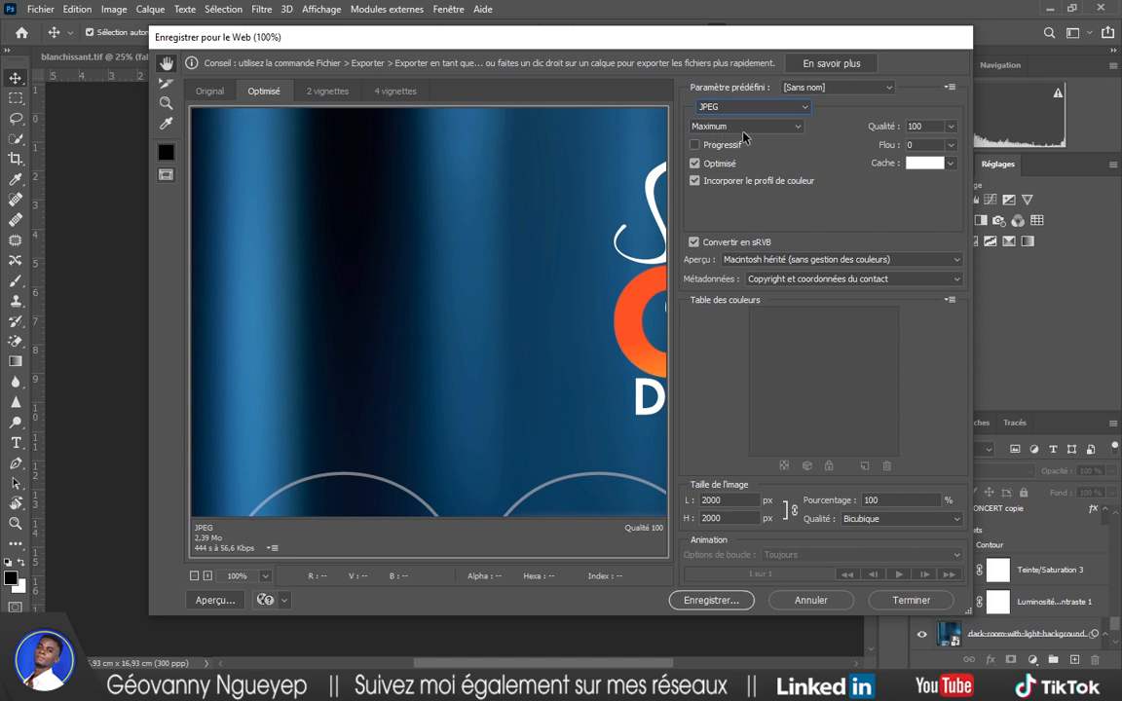
{"action": "left_click", "coordinate": [950, 126]}
{"action": "left_click", "coordinate": [929, 147]}
{"action": "left_click_drag", "start_coordinate": [951, 150], "coordinate": [953, 147]}
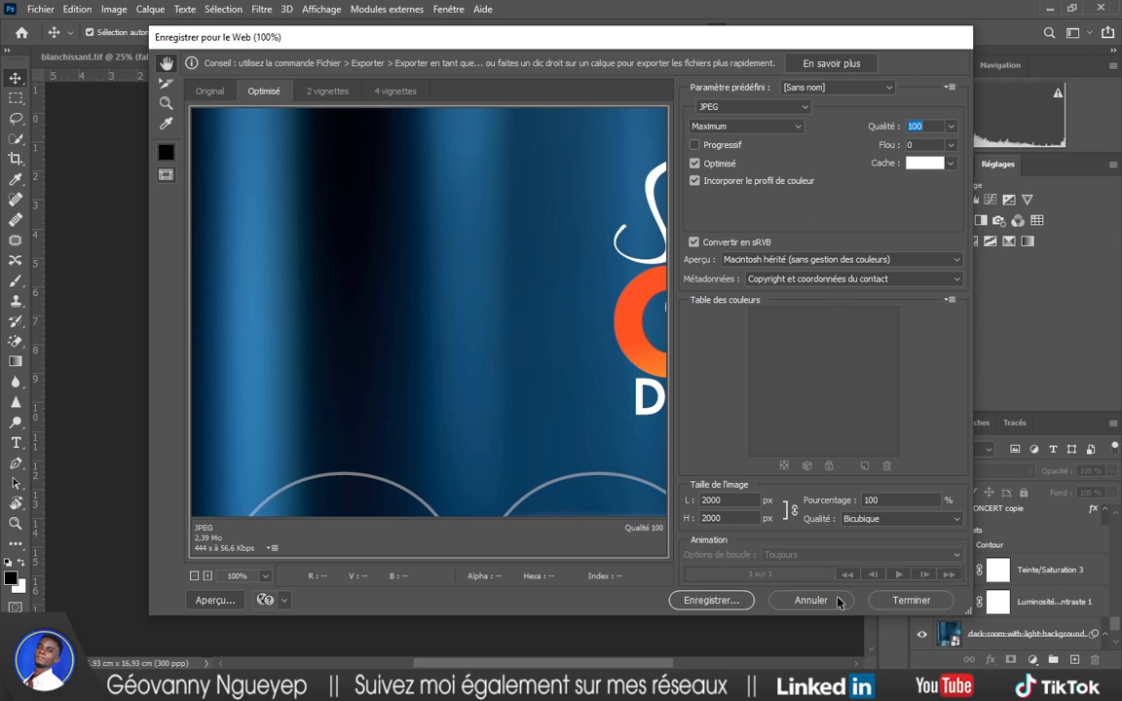
Save the export as concert.jpg, replacing the previous copy.
{"action": "left_click", "coordinate": [711, 601]}
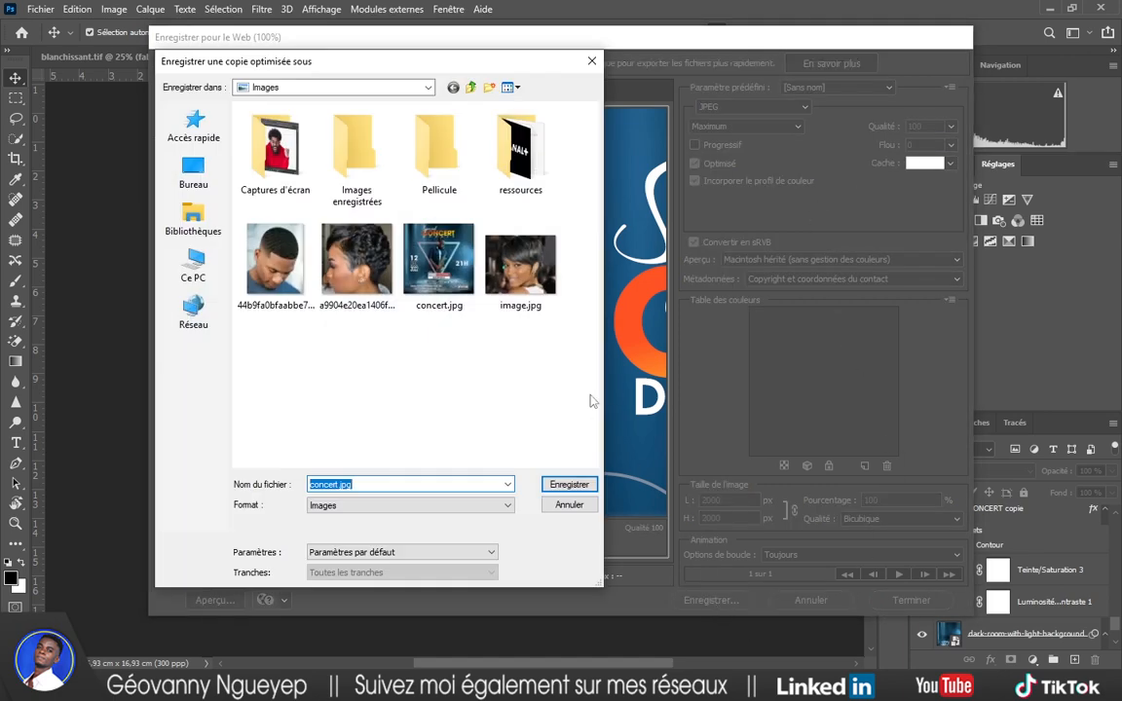
{"action": "double_click", "coordinate": [463, 278]}
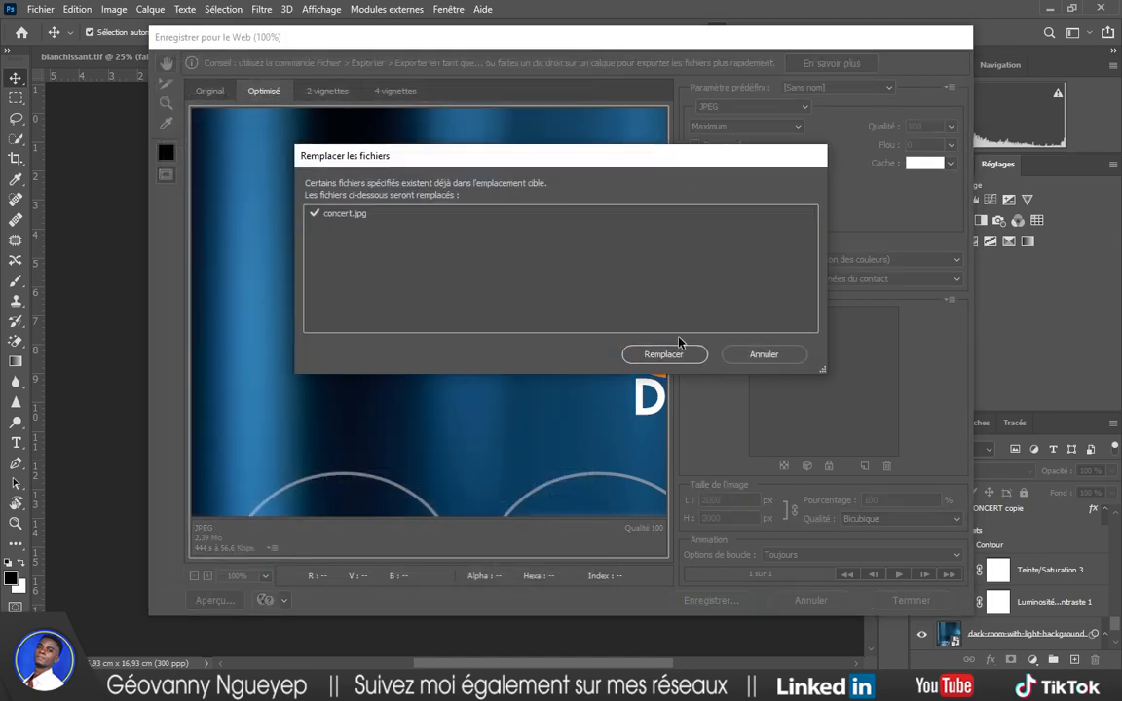
{"action": "left_click", "coordinate": [668, 359]}
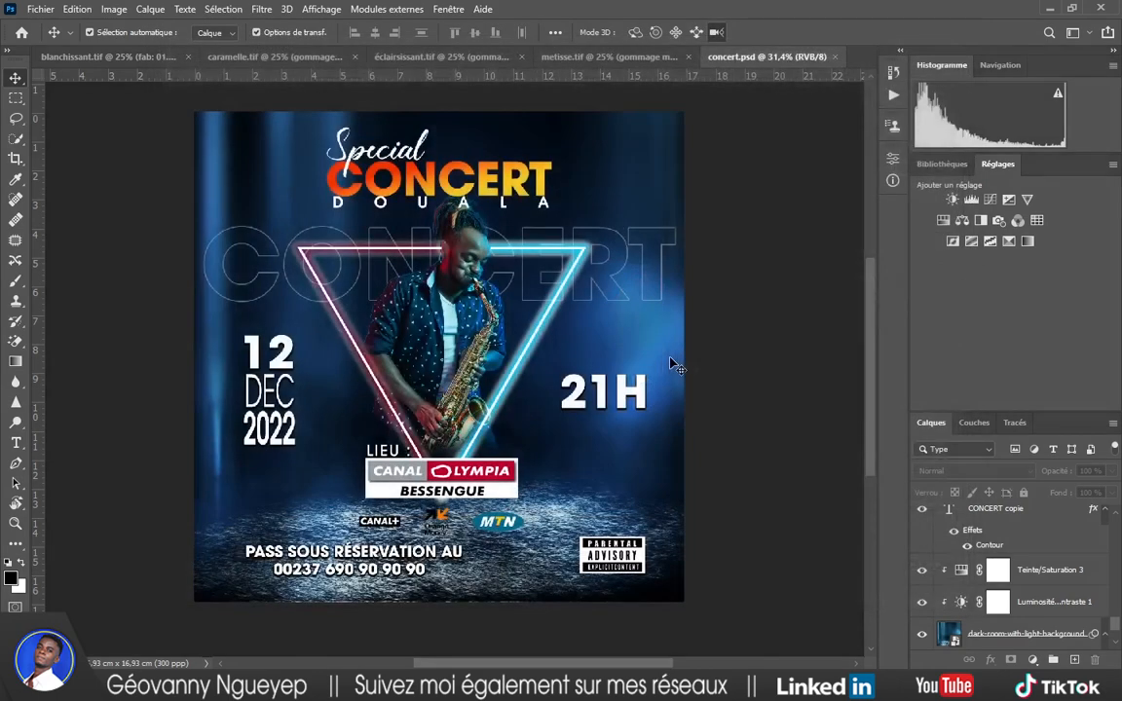